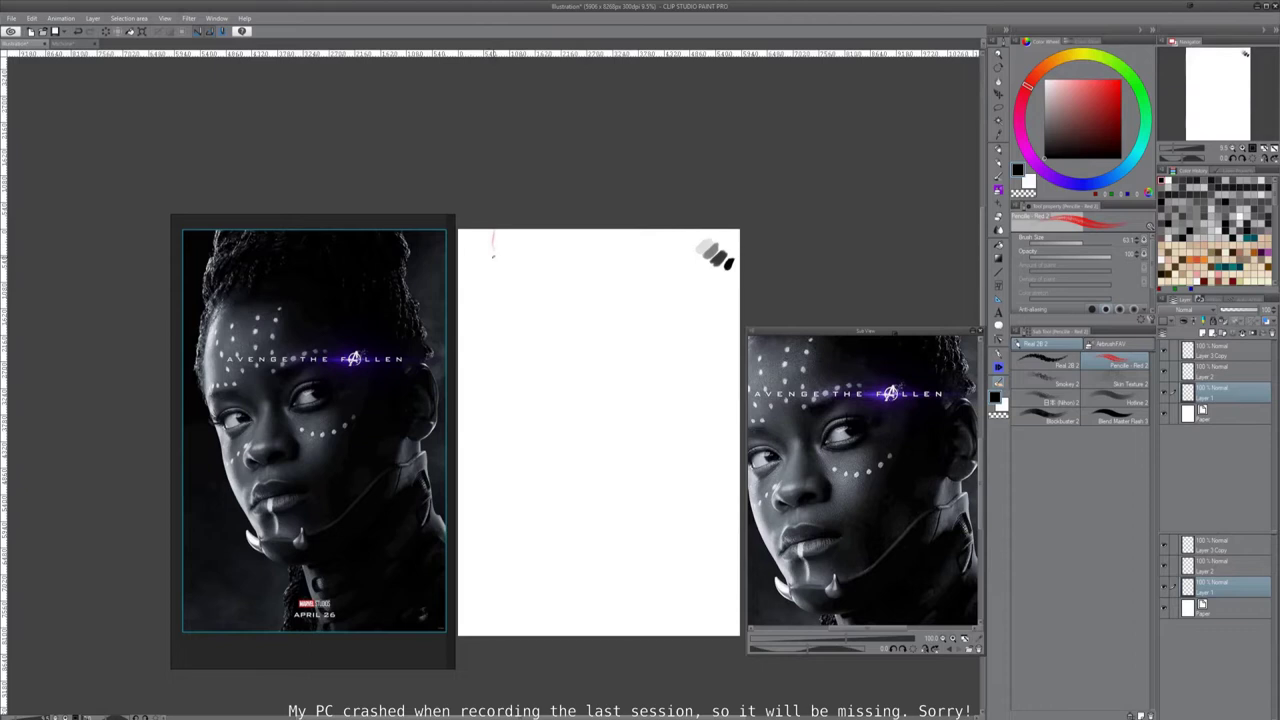
Sketch the left contour of the hair, forehead and cheek down to the chin, plus the first neck lines, with a red pencil
mouse_move(493, 256)
mouse_down()
mouse_move(495, 307)
mouse_move(481, 356)
mouse_up()
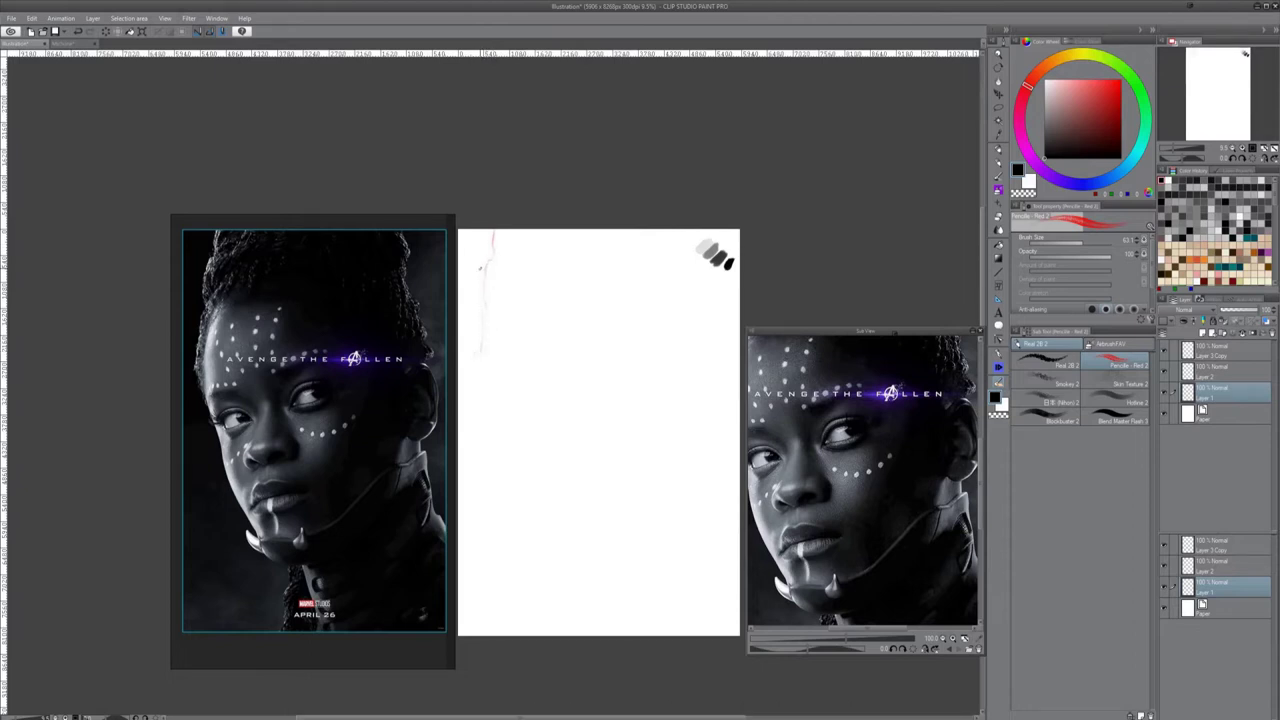
mouse_move(494, 297)
mouse_down()
mouse_move(476, 338)
mouse_move(479, 384)
mouse_move(532, 540)
mouse_move(518, 536)
mouse_move(523, 558)
mouse_move(570, 596)
mouse_move(564, 632)
mouse_up()
key(ctrl+z)
drag(586, 580, 606, 628)
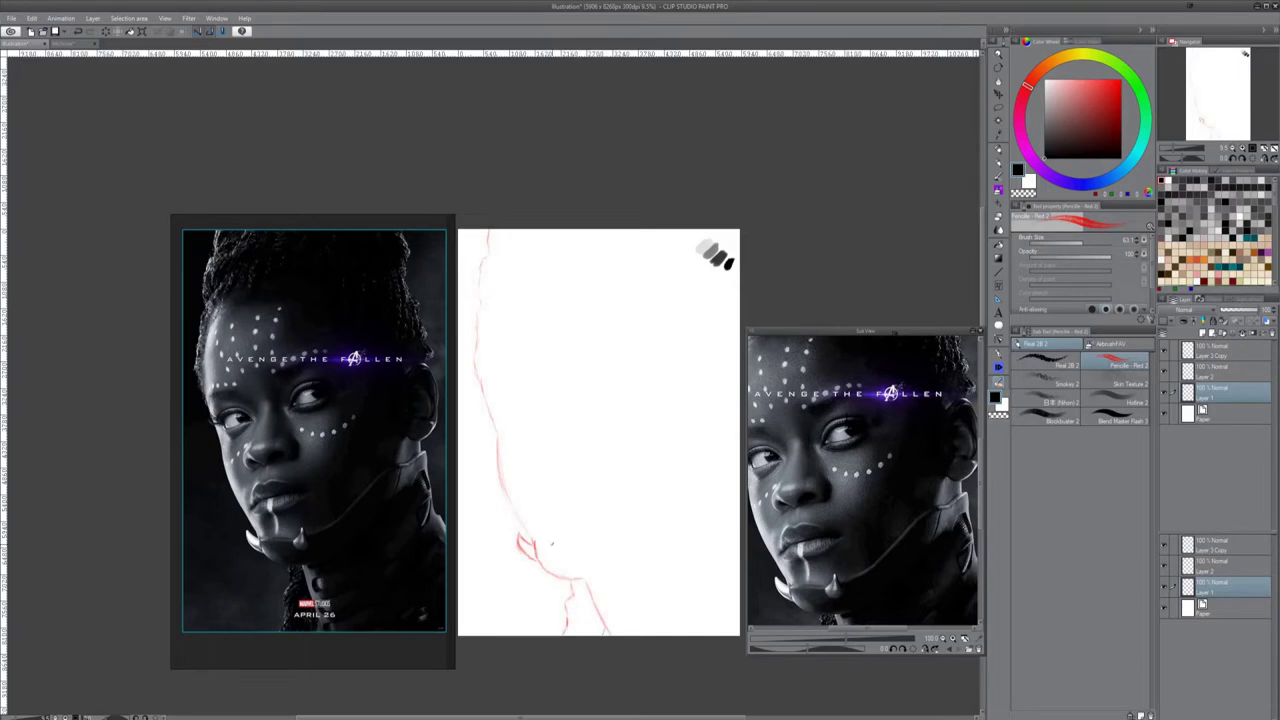
Sketch the chin strap with its fang ornament and the jawline rising toward the ear
drag(532, 542, 566, 540)
key(ctrl+z)
mouse_move(573, 546)
mouse_down()
mouse_move(590, 553)
mouse_move(583, 532)
mouse_move(633, 521)
mouse_move(709, 451)
mouse_up()
Sketch the back edge of the neck, the ear and the right-hand hair outline with the red pencil
key(j)
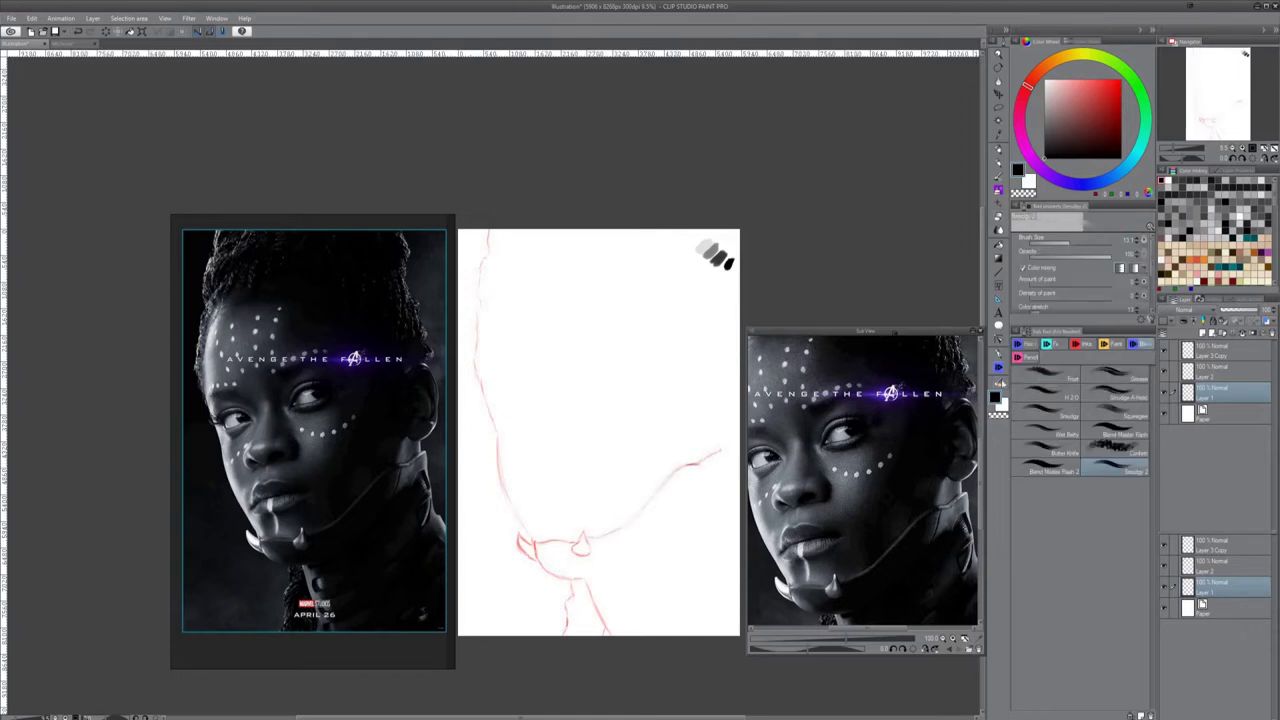
key(p)
drag(718, 456, 726, 530)
mouse_move(711, 438)
mouse_down()
mouse_move(713, 451)
mouse_move(727, 425)
mouse_move(705, 360)
mouse_move(717, 342)
mouse_move(672, 232)
mouse_up()
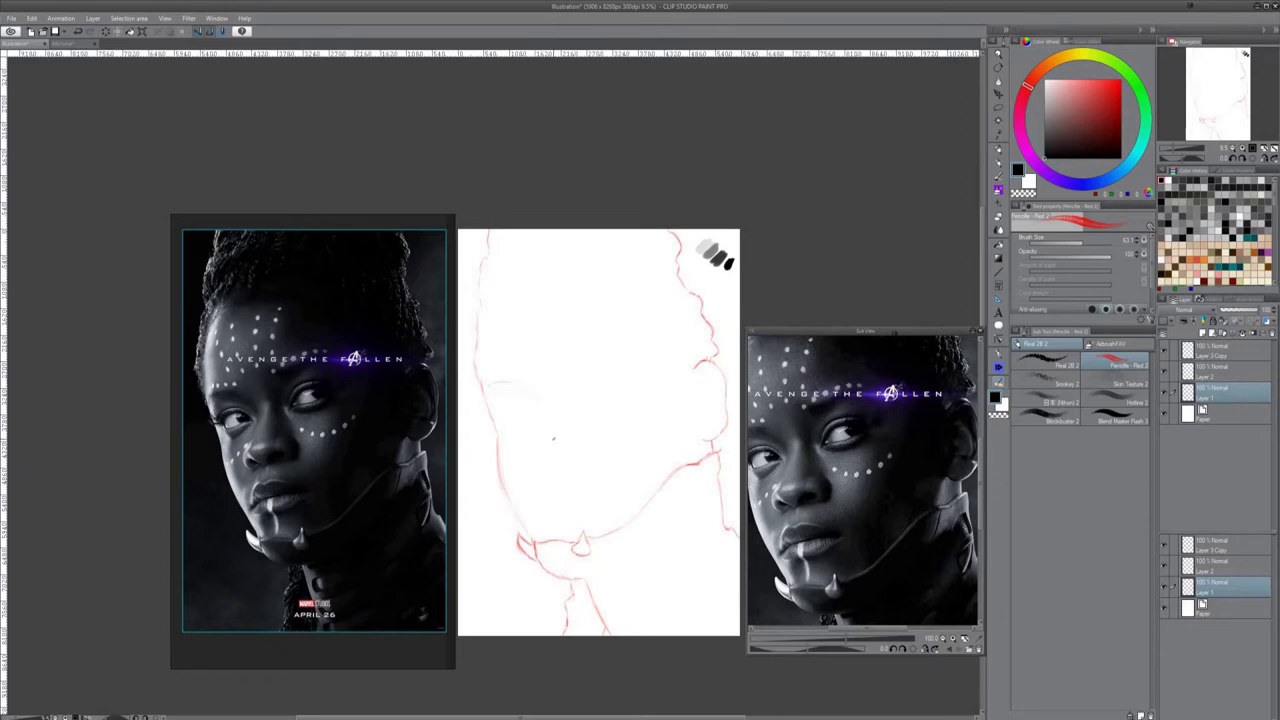
Sketch both eyes with their lids and rough in the nose below them
mouse_move(497, 412)
mouse_down()
mouse_move(526, 403)
mouse_move(537, 408)
mouse_move(520, 409)
mouse_move(516, 428)
mouse_move(527, 423)
mouse_up()
drag(589, 404, 617, 381)
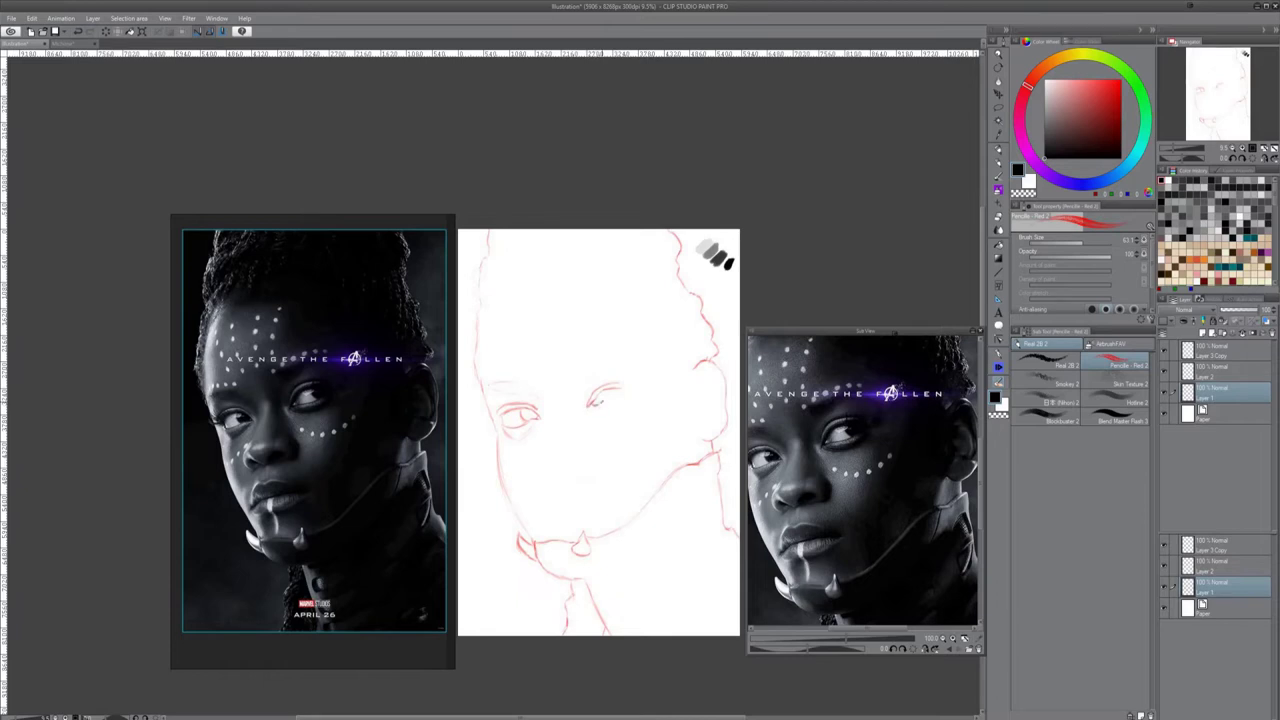
mouse_move(600, 405)
mouse_down()
mouse_move(620, 401)
mouse_move(620, 385)
mouse_move(618, 399)
mouse_up()
key(ctrl+z)
key(ctrl+z)
drag(589, 390, 616, 381)
drag(575, 456, 590, 451)
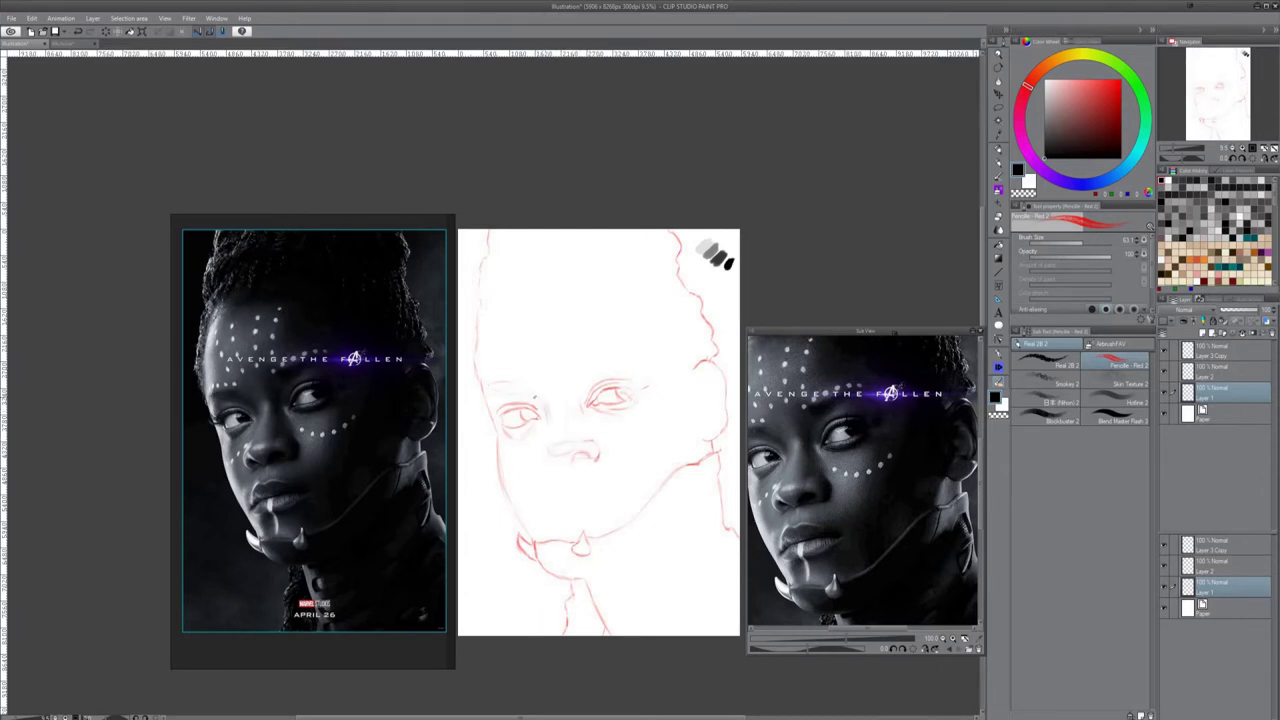
Lasso the right-hand eye in the sketch and move it slightly closer to the nose
key(m)
mouse_move(583, 395)
mouse_down()
mouse_move(566, 386)
mouse_move(604, 400)
mouse_up()
key(m)
key(m)
key(ctrl+d)
key(k)
key(ctrl+d)
Lasso the nose, shift it slightly toward the face's left side and clear the selection
key(m)
drag(592, 480, 578, 483)
key(k)
drag(587, 403, 583, 403)
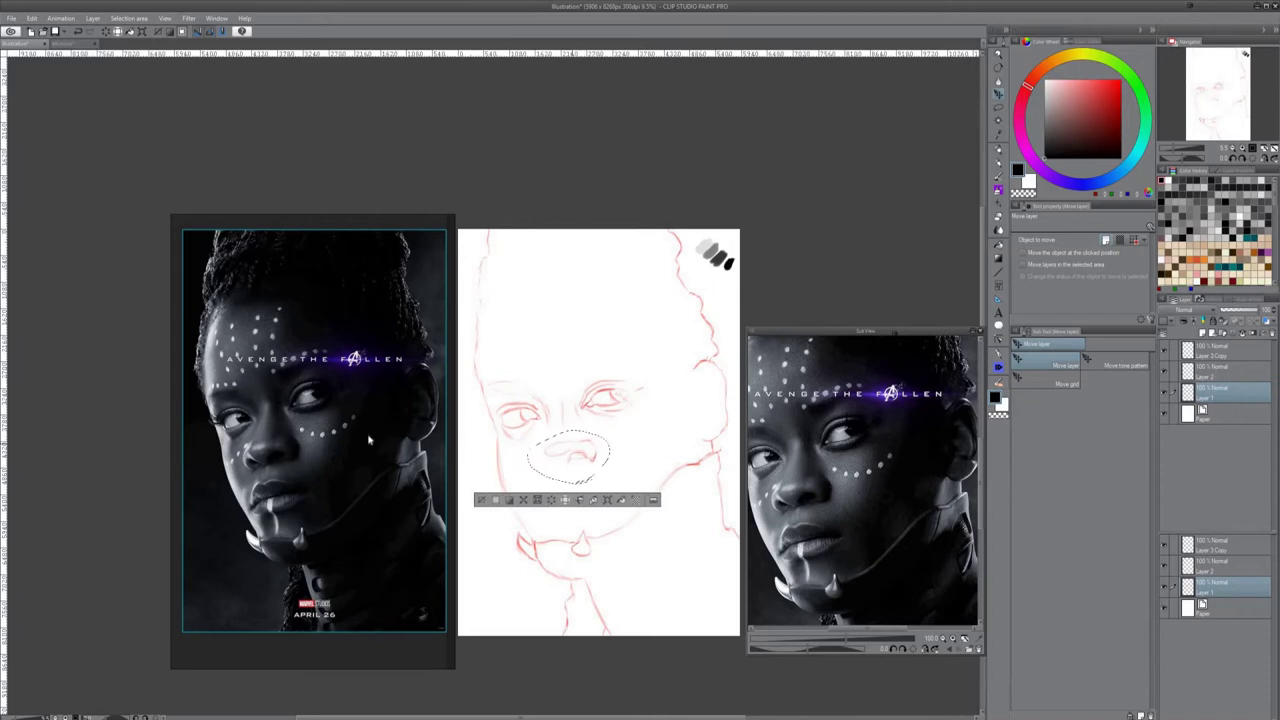
key(ctrl+d)
key(p)
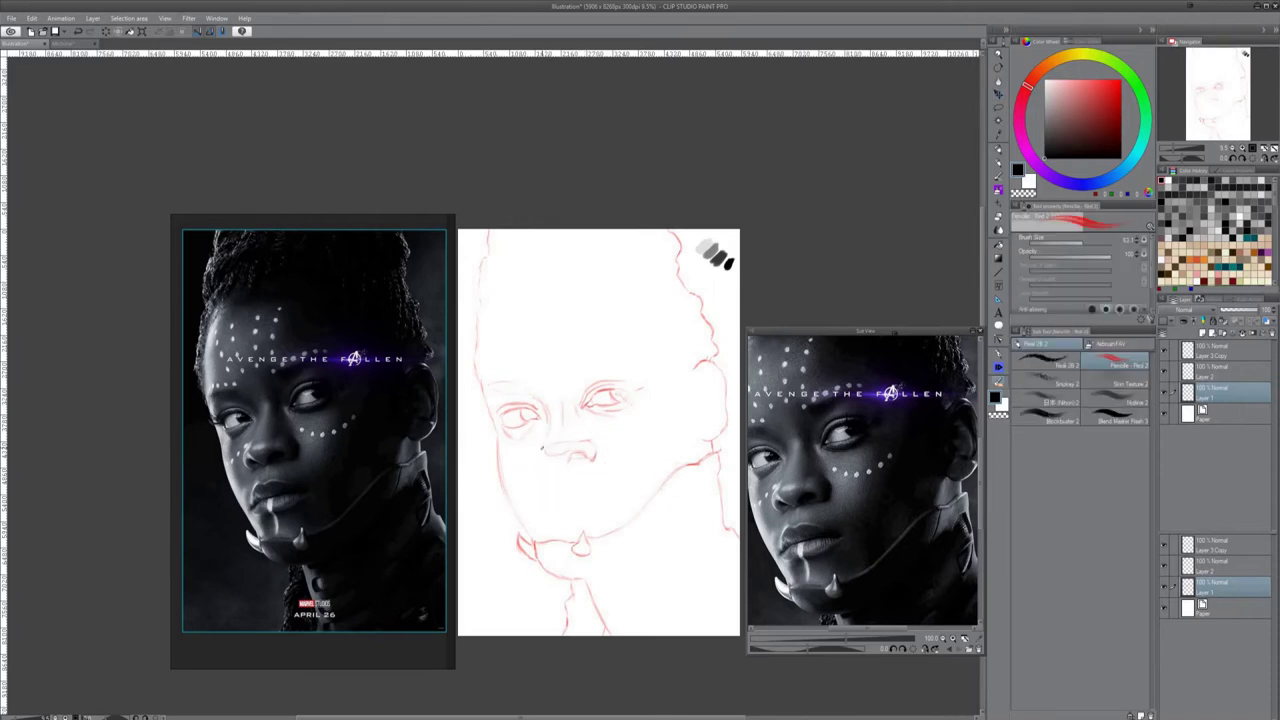
Redraw the nose with a clearer tip, nostrils and wings
mouse_move(541, 448)
mouse_down()
mouse_move(539, 472)
mouse_move(552, 474)
mouse_move(552, 450)
mouse_move(549, 463)
mouse_move(568, 465)
mouse_move(593, 445)
mouse_up()
key(ctrl+z)
key(ctrl+z)
key(e)
key(p)
Sketch the lips and reinforce the left cheek contour down to the chin
mouse_move(549, 491)
mouse_down()
mouse_move(565, 487)
mouse_move(546, 501)
mouse_move(594, 492)
mouse_move(584, 484)
mouse_up()
drag(545, 510, 604, 500)
mouse_move(499, 440)
mouse_down()
mouse_move(543, 541)
mouse_move(524, 572)
mouse_move(539, 556)
mouse_up()
Lasso the ornament at the left end of the chin strap, adjust its position and clear the selection
key(m)
key(k)
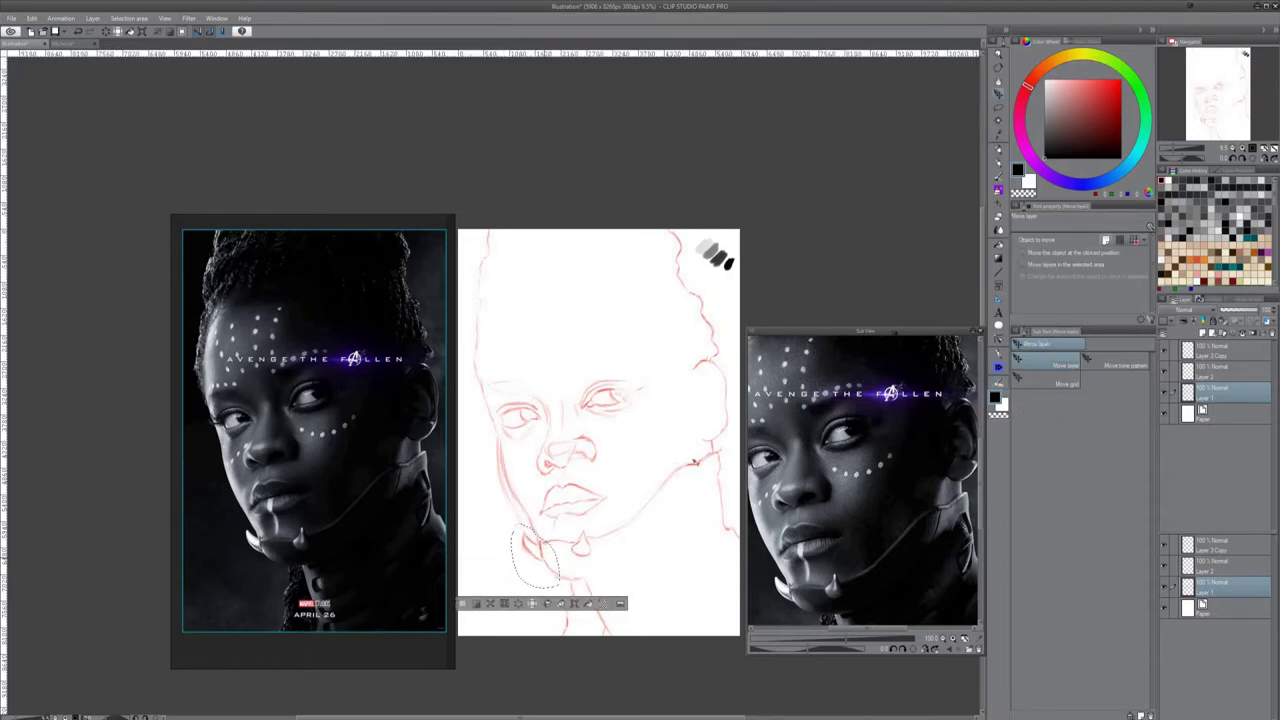
key(e)
key(ctrl+minus)
key(ctrl+minus)
key(ctrl+minus)
key(ctrl+minus)
key(ctrl+plus)
key(ctrl+plus)
key(ctrl+plus)
key(ctrl+plus)
key(ctrl+d)
Clean up the left cheek contour with the eraser and lightly sketch the hairline, brow and cheek shading lines
drag(600, 400, 574, 428)
key(b)
key(e)
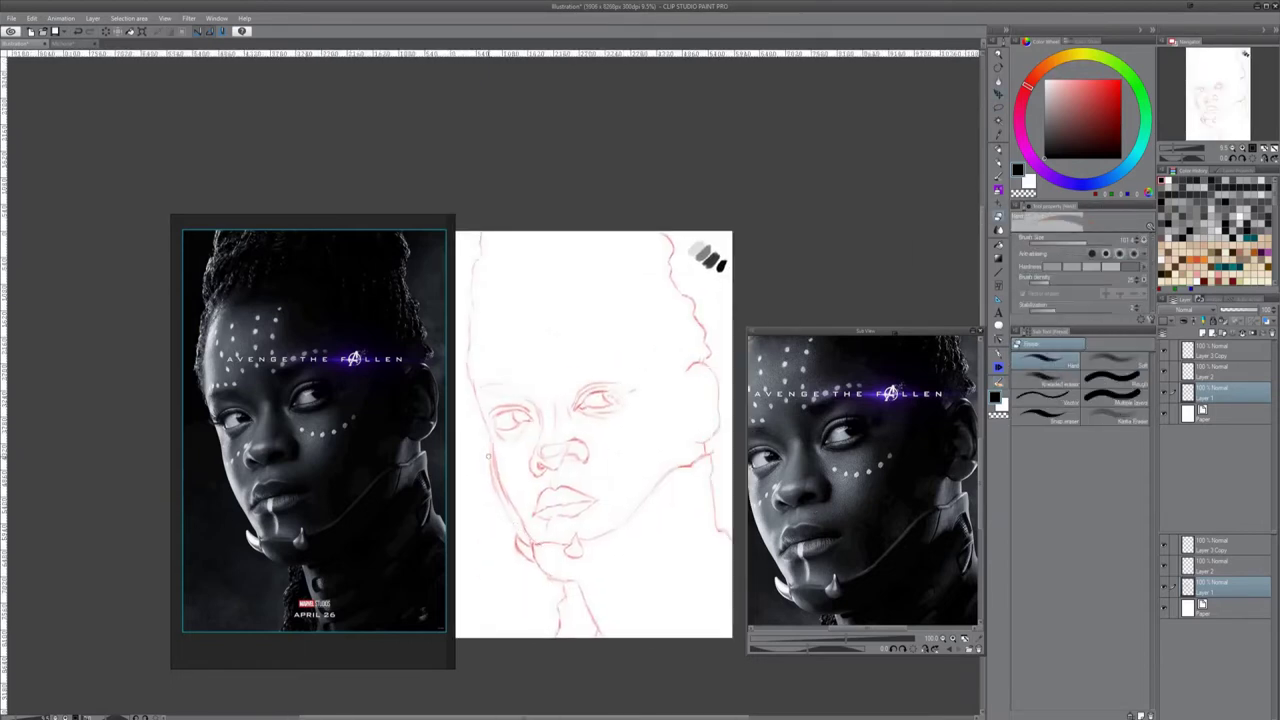
mouse_move(489, 456)
mouse_down()
mouse_move(501, 503)
mouse_move(594, 498)
mouse_move(559, 486)
mouse_move(584, 492)
mouse_move(520, 534)
mouse_up()
key(b)
key(e)
key(b)
key(ctrl+z)
key(e)
key(p)
key(p)
key(e)
key(b)
key(e)
key(p)
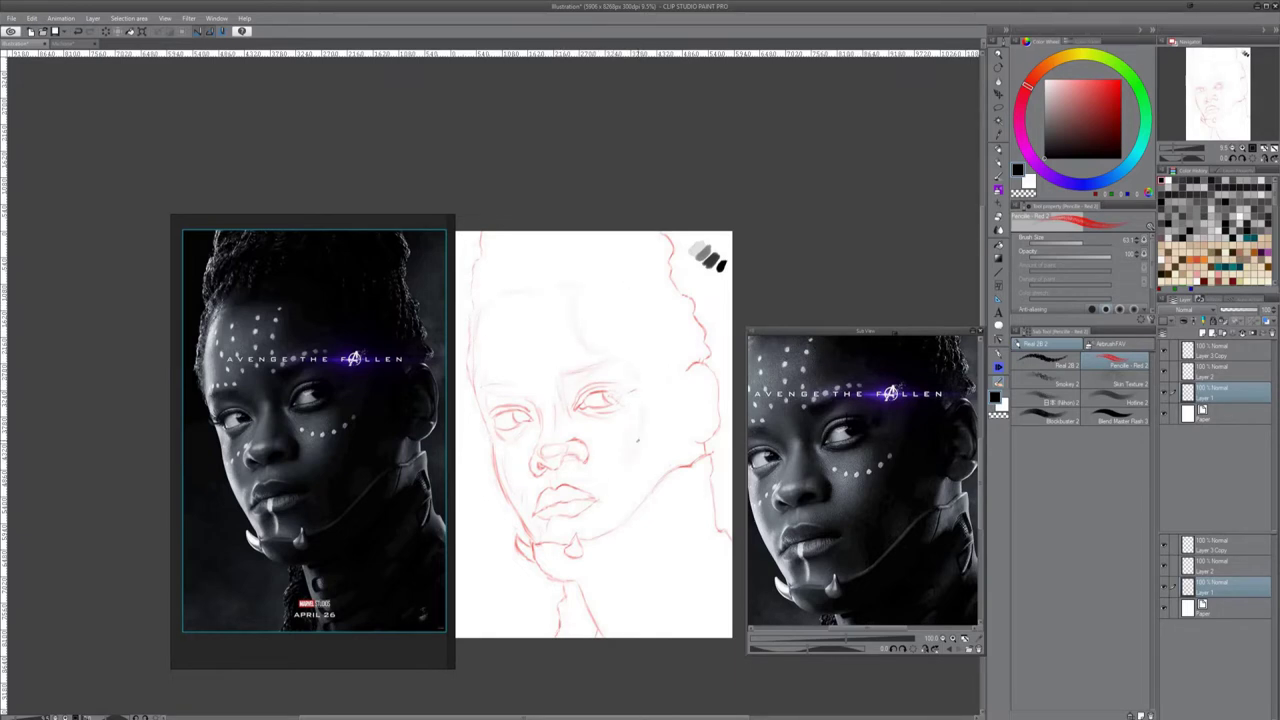
Lasso the fang ornament below the chin and shift it slightly to the right
drag(584, 563, 580, 552)
key(k)
key(ctrl+d)
key(p)
key(e)
key(p)
Lasso the right-hand eye, transform it slightly and adjust its placement on the face
key(m)
drag(586, 422, 588, 424)
key(ctrl+t)
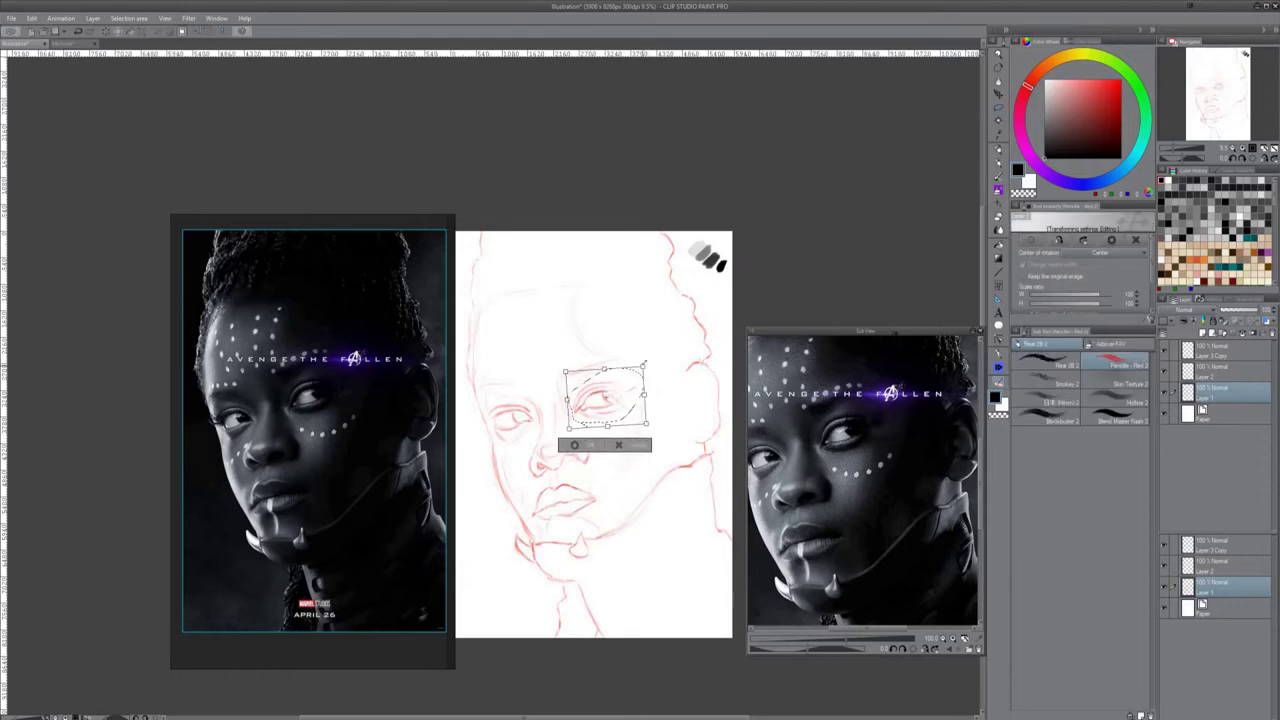
drag(648, 358, 646, 356)
key(Return)
key(k)
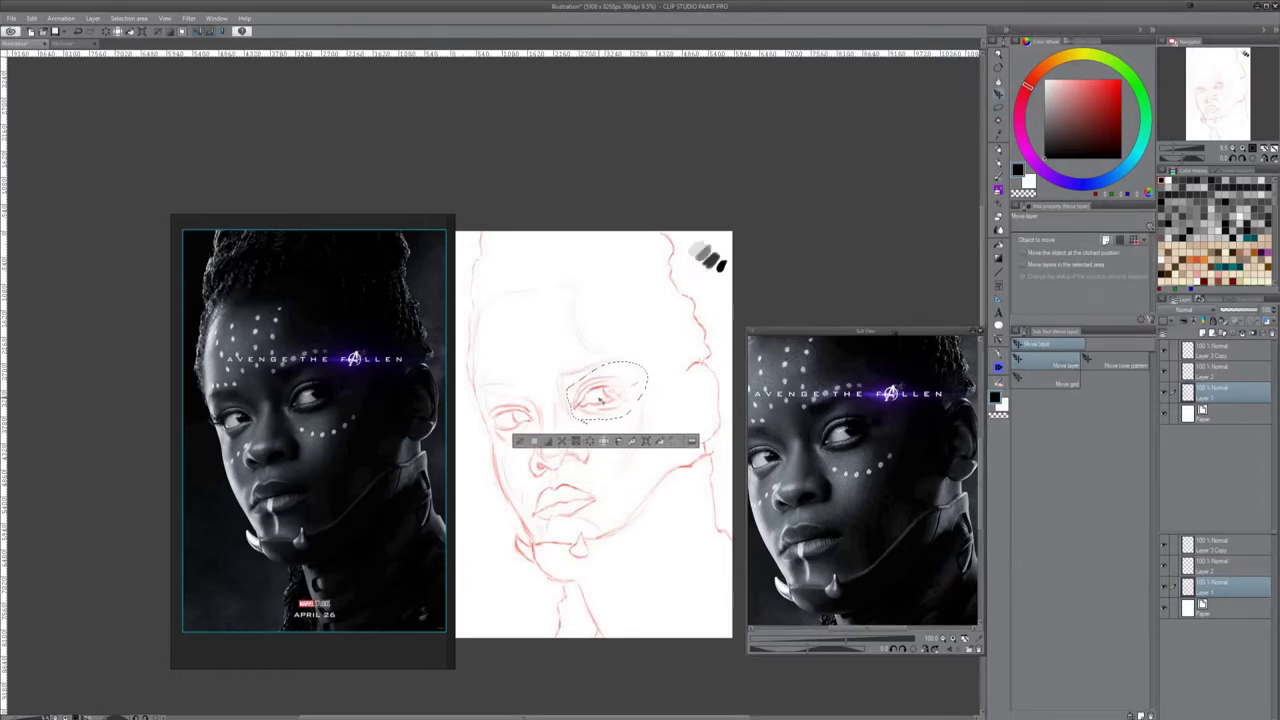
key(ctrl+d)
key(p)
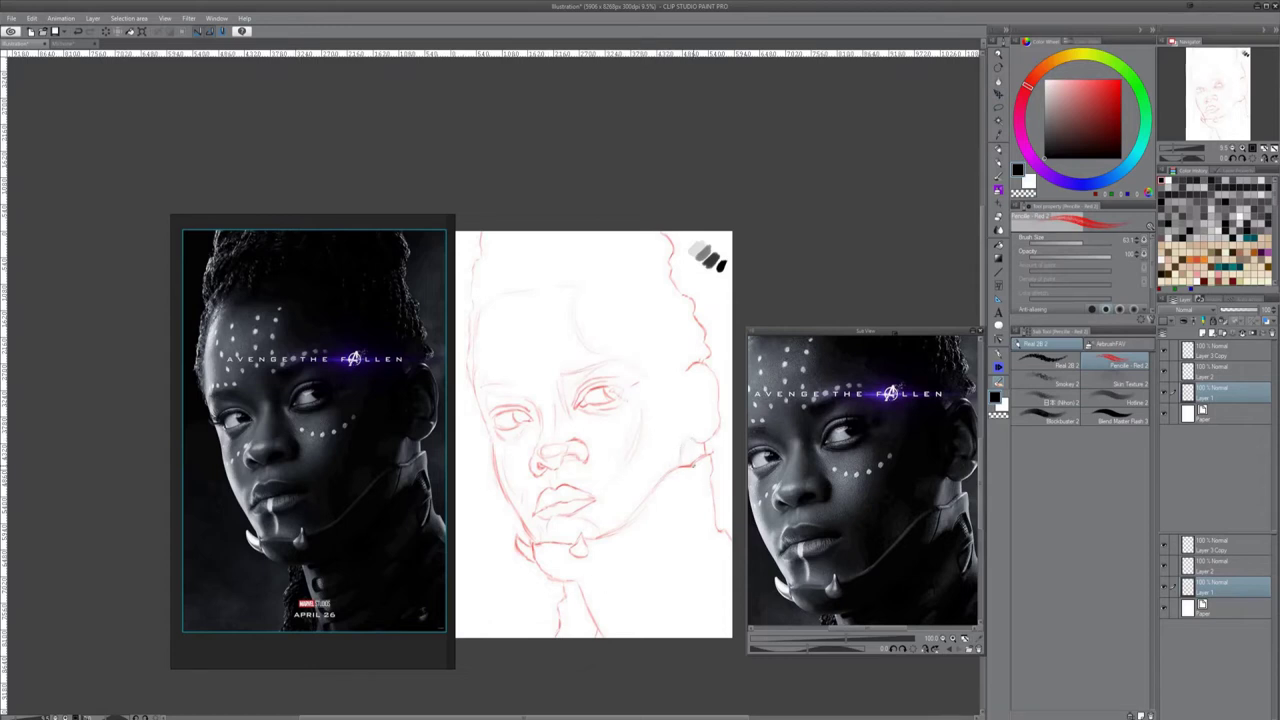
Sketch the collar folds beneath the ear and the detail lines on the front of the neck
mouse_move(686, 469)
mouse_down()
mouse_move(724, 489)
mouse_move(701, 513)
mouse_move(711, 532)
mouse_move(708, 447)
mouse_move(694, 506)
mouse_up()
drag(603, 597, 592, 613)
drag(593, 599, 606, 592)
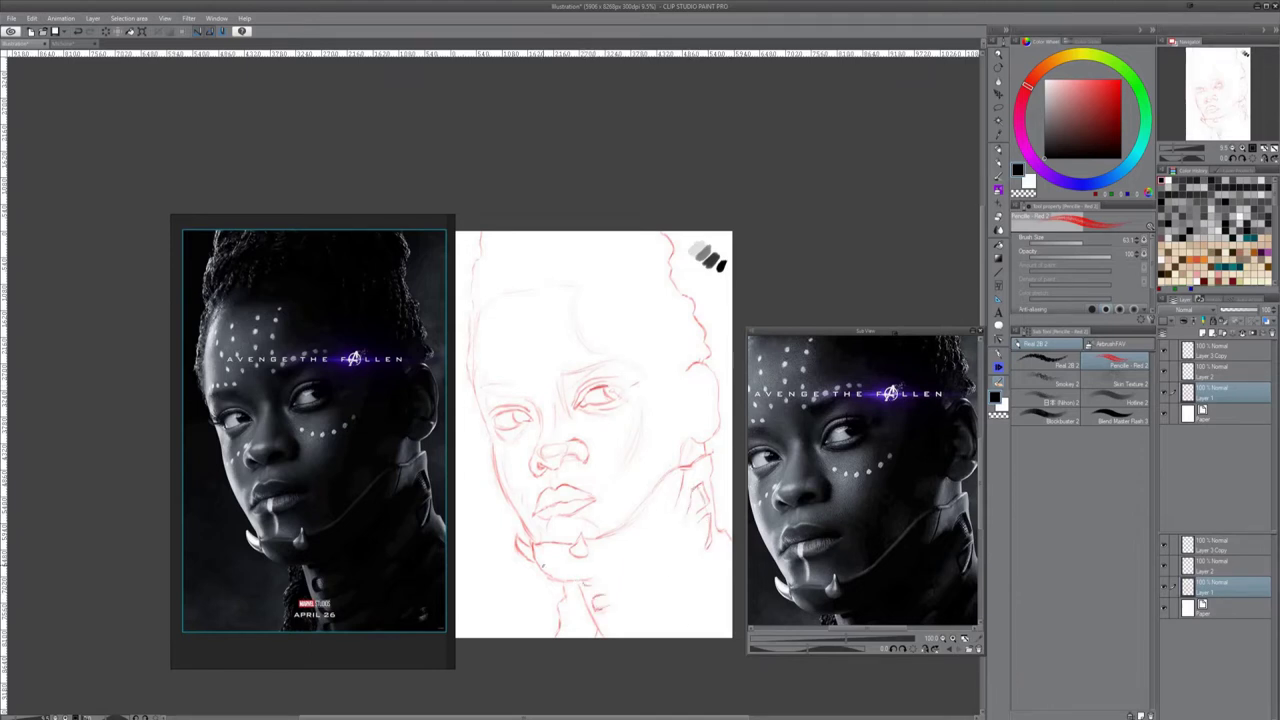
Rework the right-hand eye area, apply a small transform to it and clear the selection
key(e)
mouse_move(592, 388)
mouse_down()
mouse_move(602, 394)
mouse_move(552, 428)
mouse_move(622, 433)
mouse_up()
key(p)
key(ctrl+t)
key(Return)
key(ctrl+d)
Refine the corner of the lips and erase stray lines along the left cheek and the nose
drag(540, 496, 535, 512)
key(e)
drag(518, 530, 494, 464)
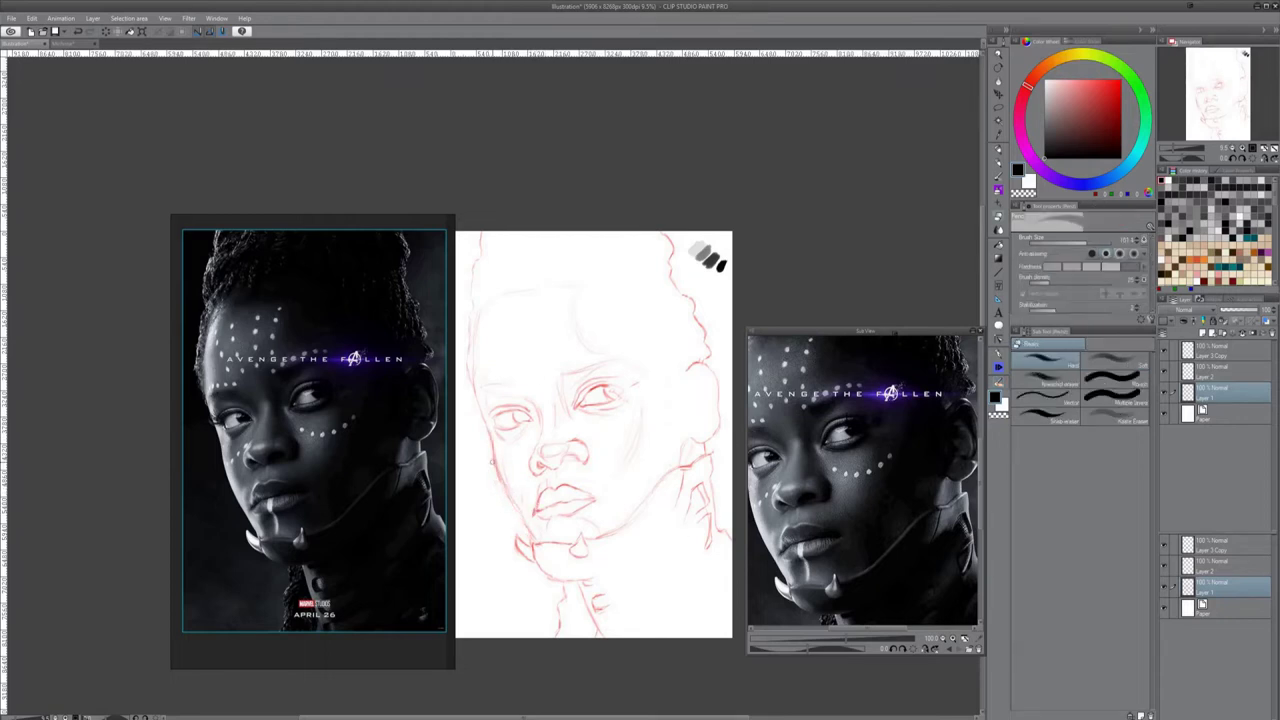
key(p)
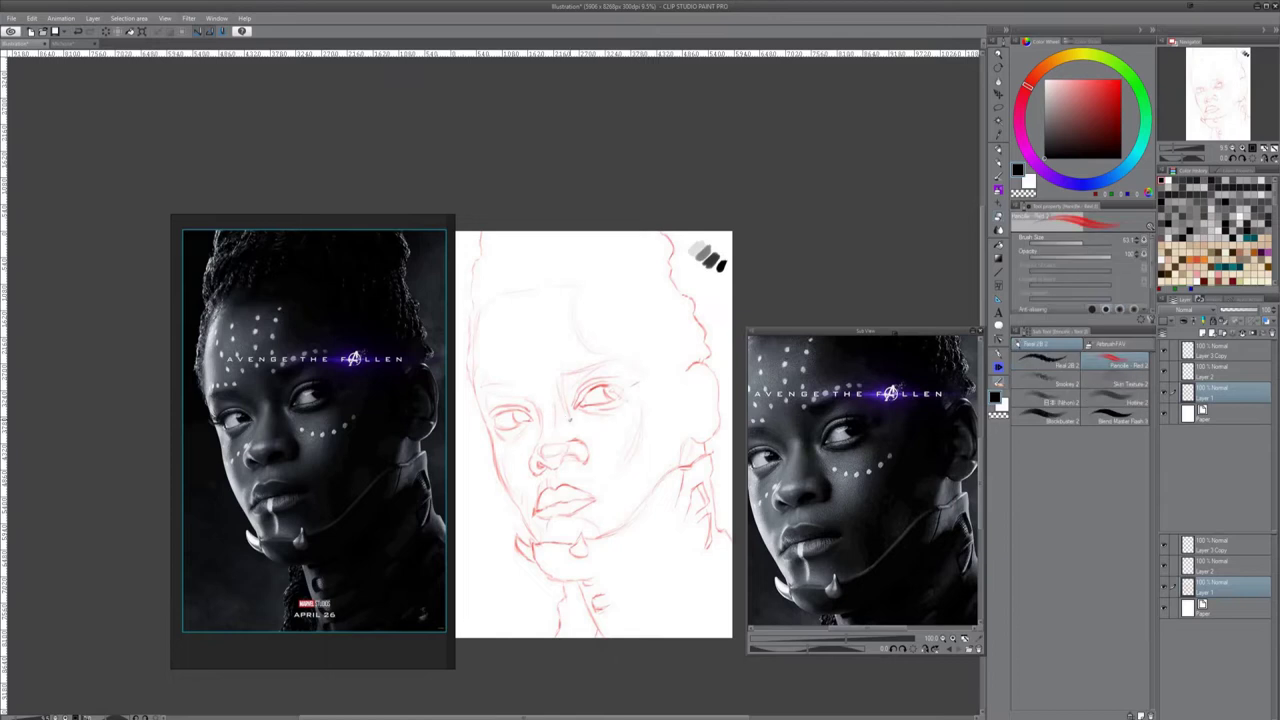
key(e)
drag(546, 446, 560, 454)
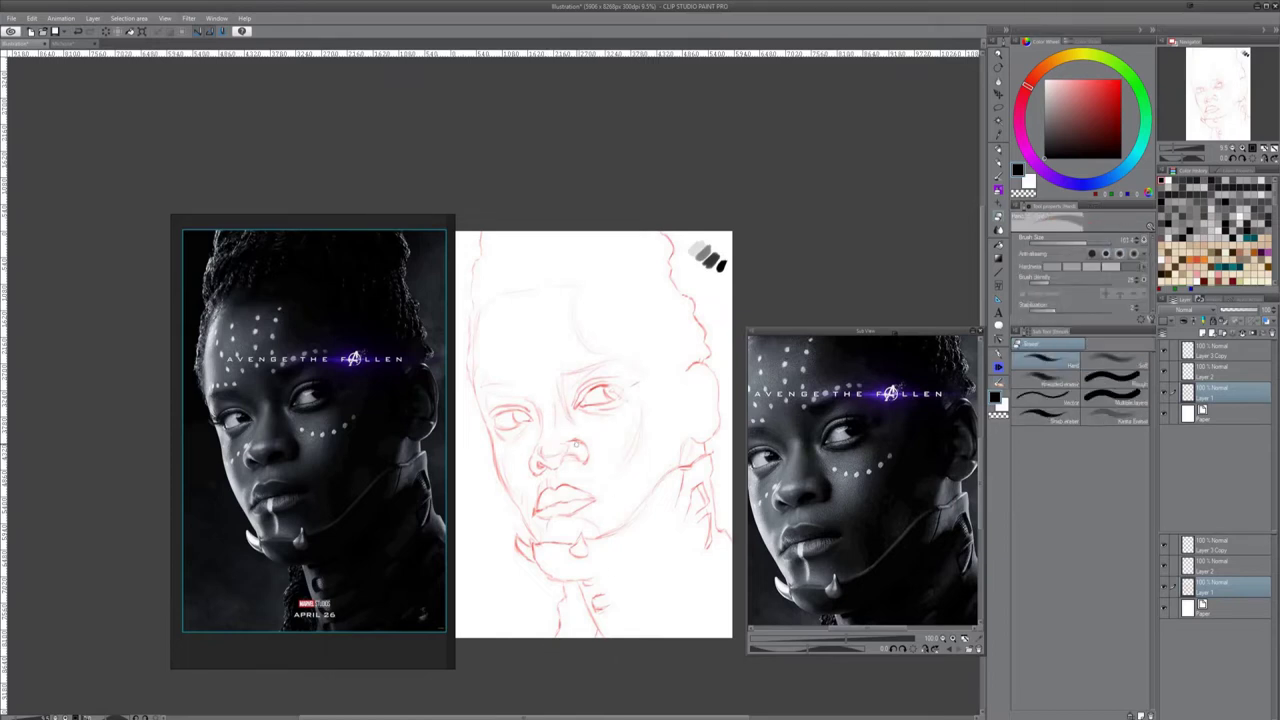
key(p)
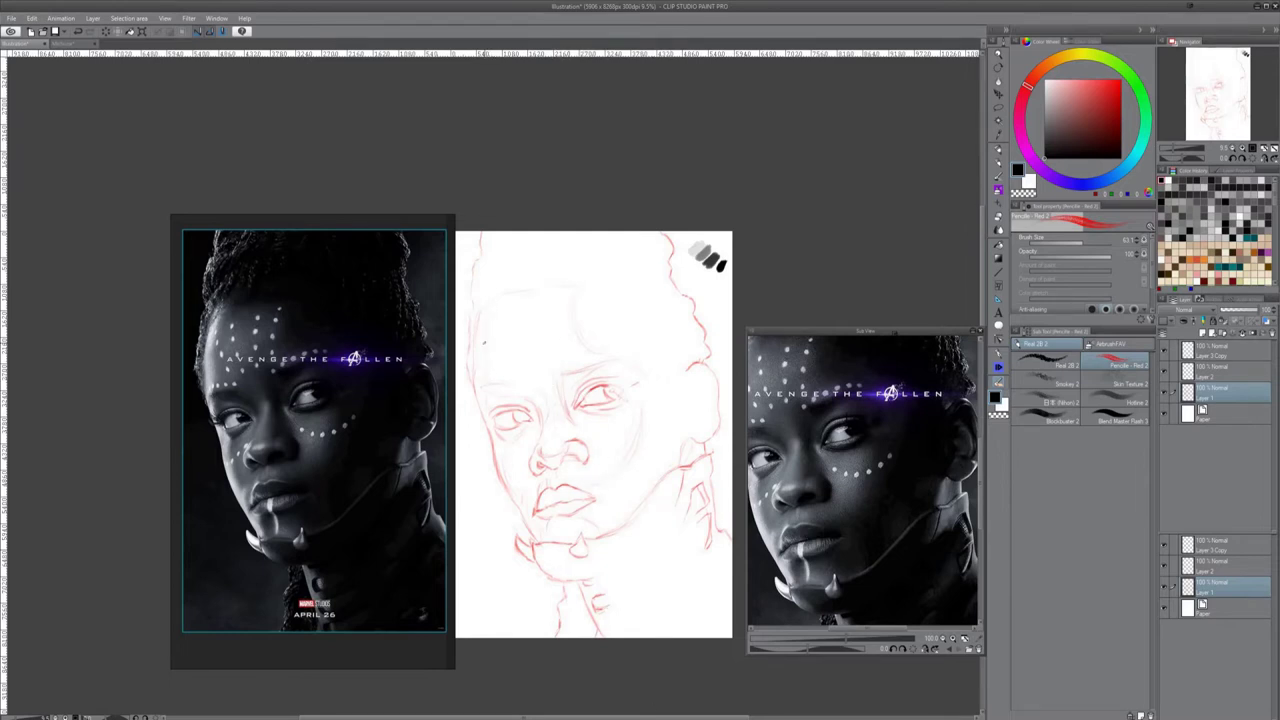
Close the hair outline along the canvas top, then move the Layer 1 sketch to the top of the layer stack as reference layer
drag(481, 233, 666, 235)
drag(676, 288, 692, 300)
drag(1192, 395, 1252, 350)
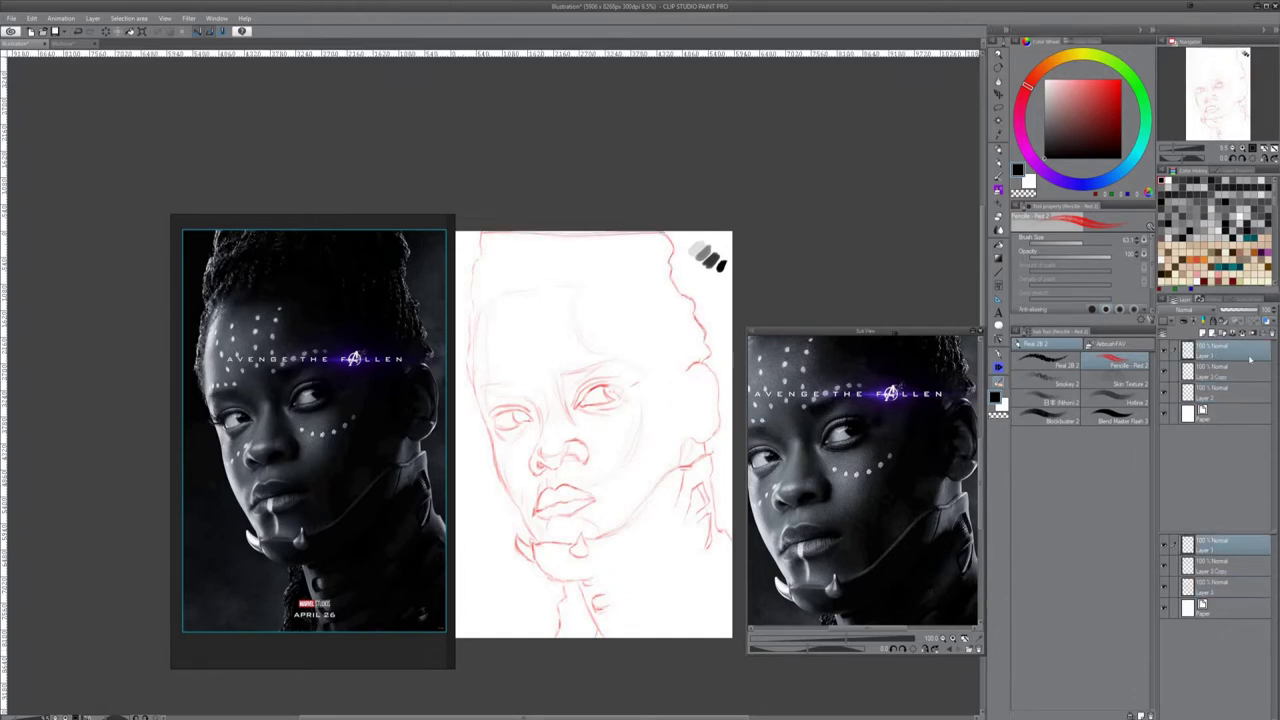
click(1195, 321)
Fill the head shape on Layer 2 with light gray, using the Fill tool that refers to other layers
click(1222, 393)
click(998, 245)
click(1017, 307)
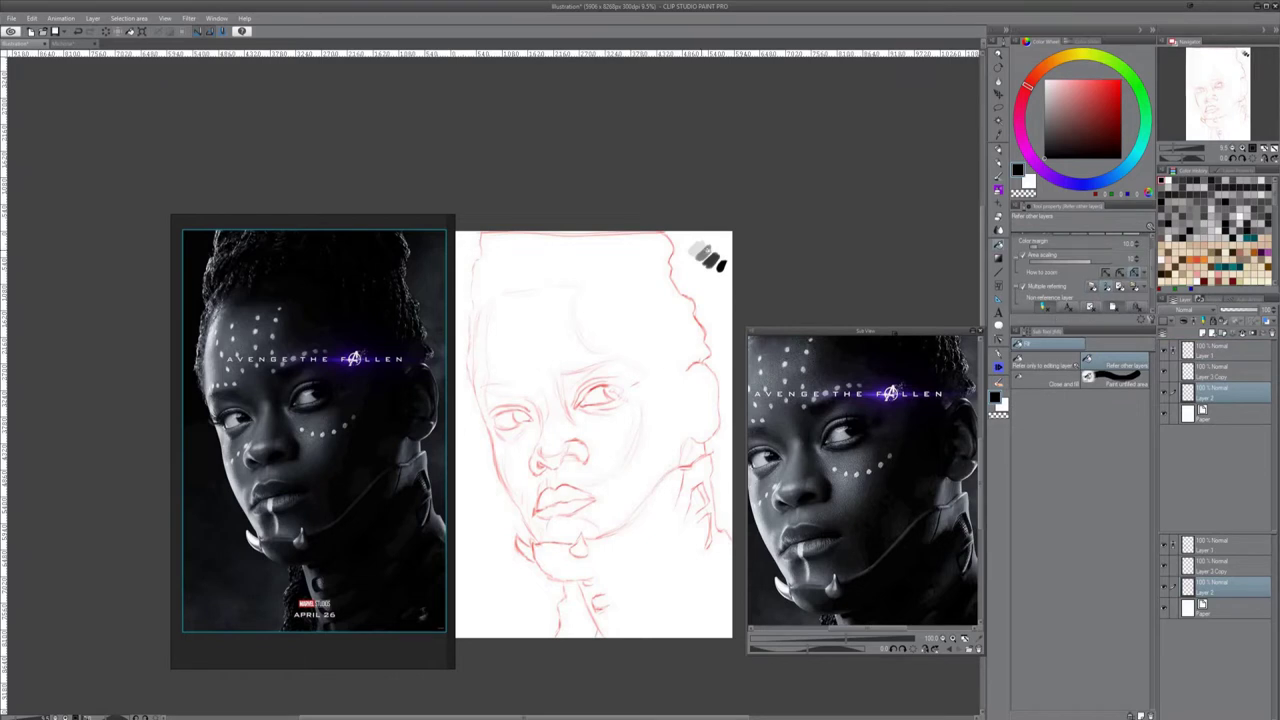
click(1241, 180)
click(625, 322)
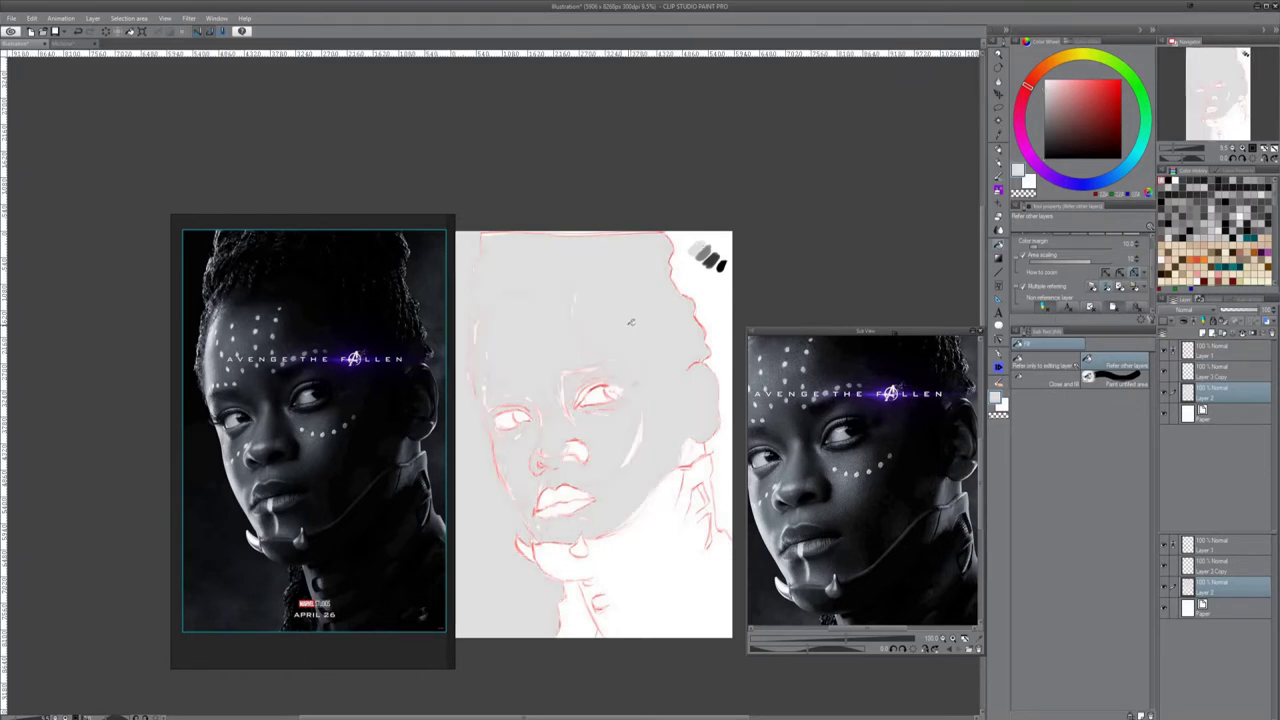
Paint over the unfilled gaps around the nose and ear in light gray with an enlarged Blockbuster brush
key(p)
key(b)
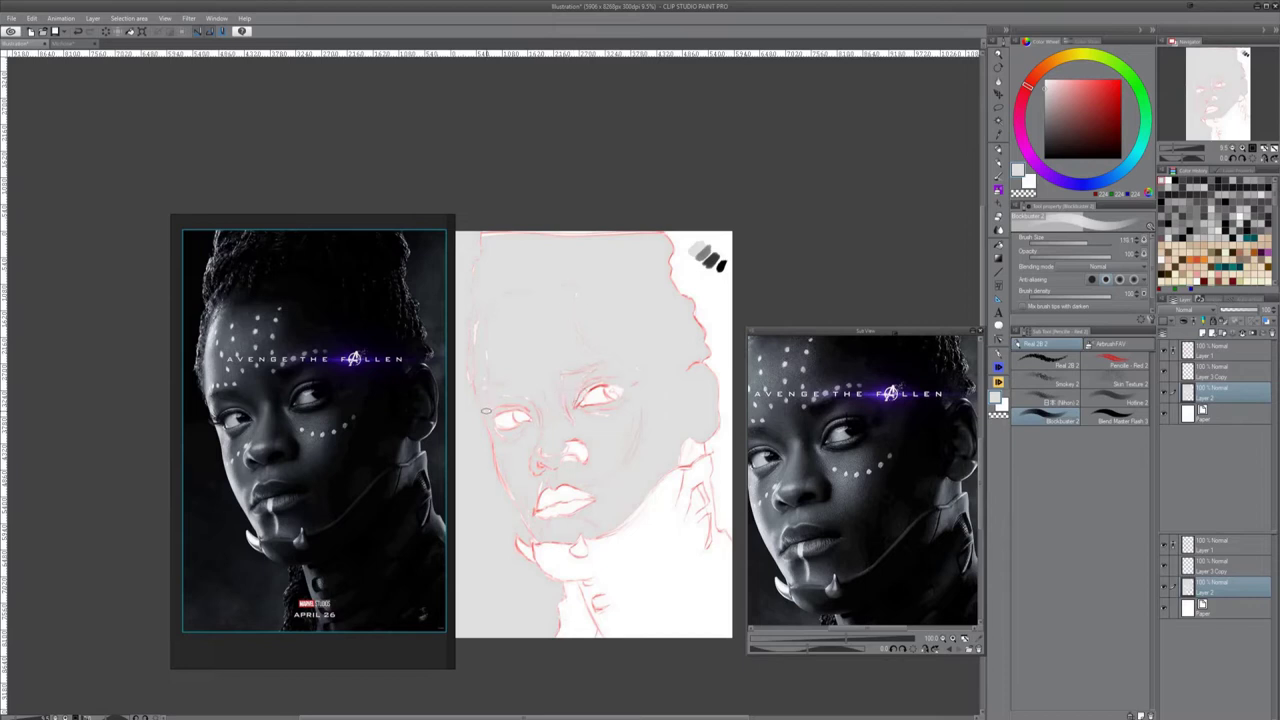
key(])
drag(572, 455, 575, 442)
drag(683, 447, 690, 450)
Erase the gray fill spilling outside the left contour of the head and below the chin
key(e)
mouse_move(466, 486)
mouse_down()
mouse_move(472, 610)
mouse_move(530, 615)
mouse_move(557, 594)
mouse_move(527, 578)
mouse_move(470, 445)
mouse_move(466, 390)
mouse_up()
mouse_move(463, 240)
mouse_down()
mouse_move(465, 290)
mouse_move(476, 258)
mouse_move(458, 354)
mouse_move(468, 308)
mouse_move(476, 410)
mouse_move(460, 465)
mouse_move(470, 327)
mouse_move(506, 520)
mouse_move(562, 596)
mouse_up()
Paint gray along the top of the head, hide the sketch layer and cover gaps around the nose, lips and left-hand eye
key(b)
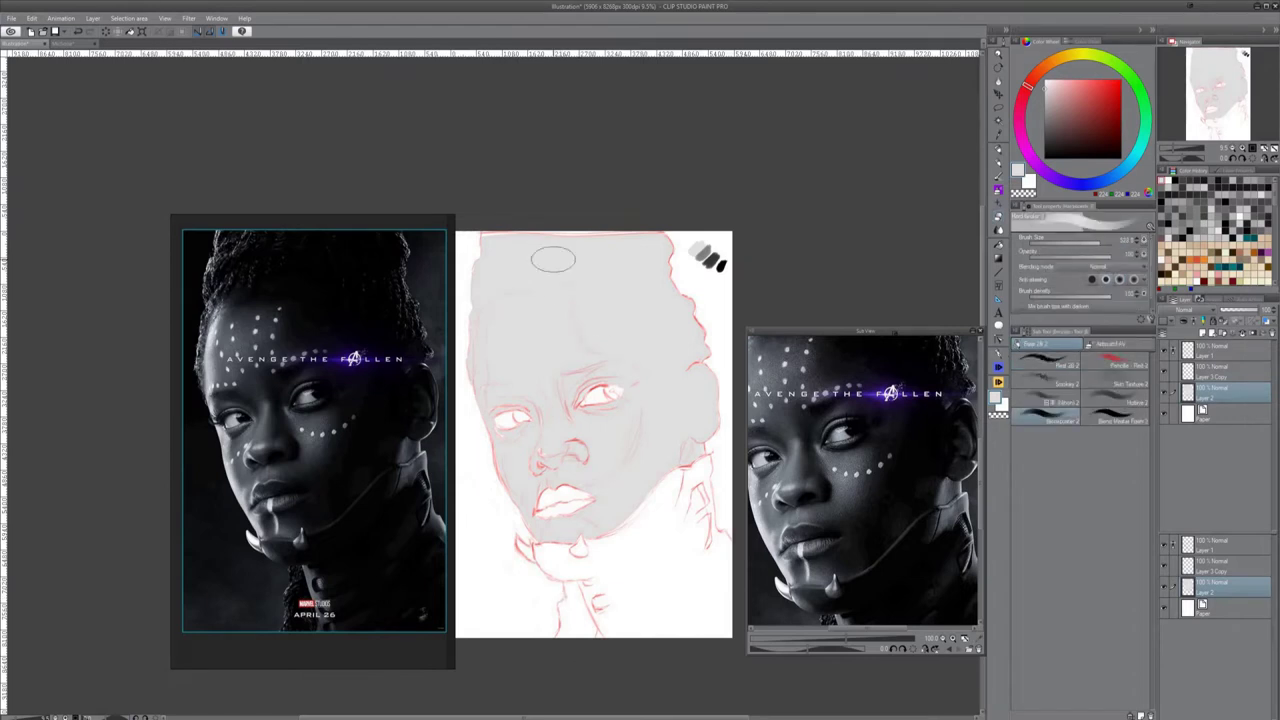
mouse_move(600, 232)
mouse_down()
mouse_move(506, 229)
mouse_move(620, 234)
mouse_up()
click(1164, 350)
key(bracketleft)
mouse_move(532, 464)
mouse_down()
mouse_move(545, 497)
mouse_move(586, 452)
mouse_move(576, 494)
mouse_up()
drag(588, 498, 543, 506)
drag(502, 408, 530, 410)
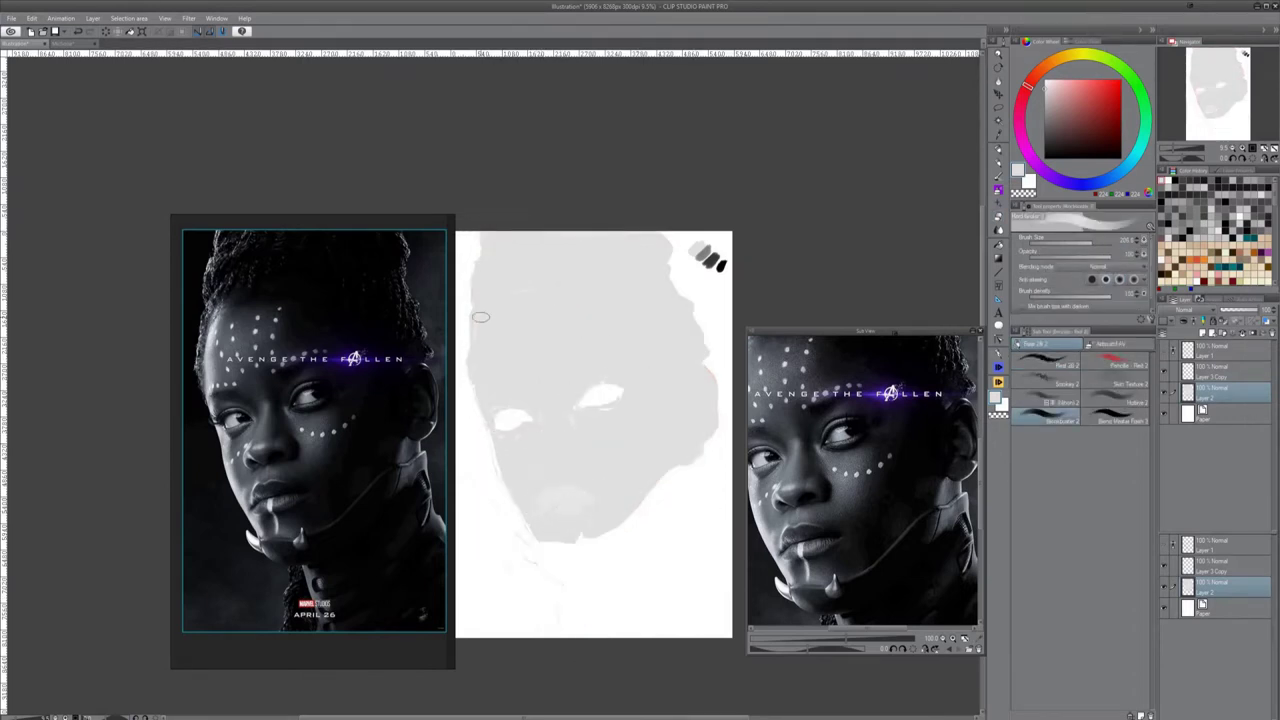
Enlarge the brush and paint both white eye areas over with the gray base
key(bracketright)
key(bracketright)
key(bracketright)
key(bracketright)
key(bracketright)
key(bracketright)
mouse_move(601, 431)
mouse_down()
mouse_move(610, 401)
mouse_move(583, 418)
mouse_up()
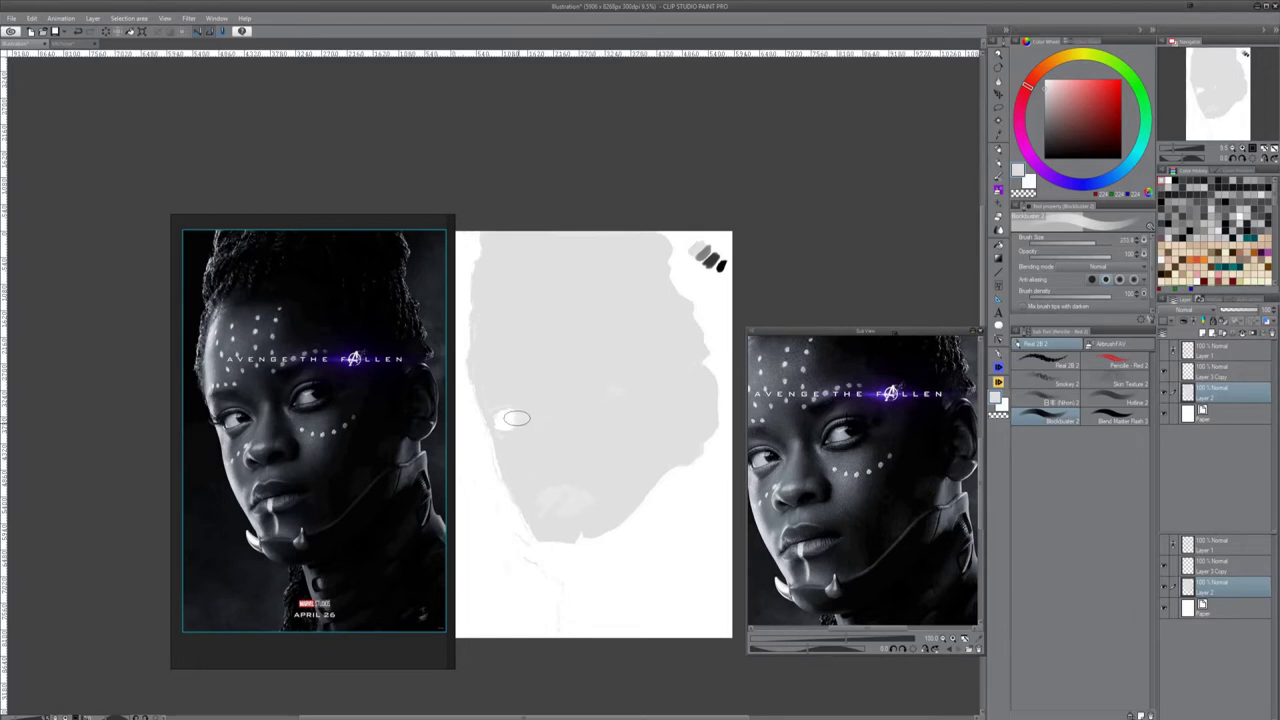
drag(500, 414, 506, 437)
Cover the remaining light lip area with gray and extend the base along the right-hand hair edge
mouse_move(532, 521)
mouse_down()
mouse_move(584, 480)
mouse_move(594, 502)
mouse_move(542, 518)
mouse_move(587, 514)
mouse_up()
drag(668, 234, 667, 245)
mouse_move(694, 302)
mouse_down()
mouse_move(669, 275)
mouse_move(674, 239)
mouse_up()
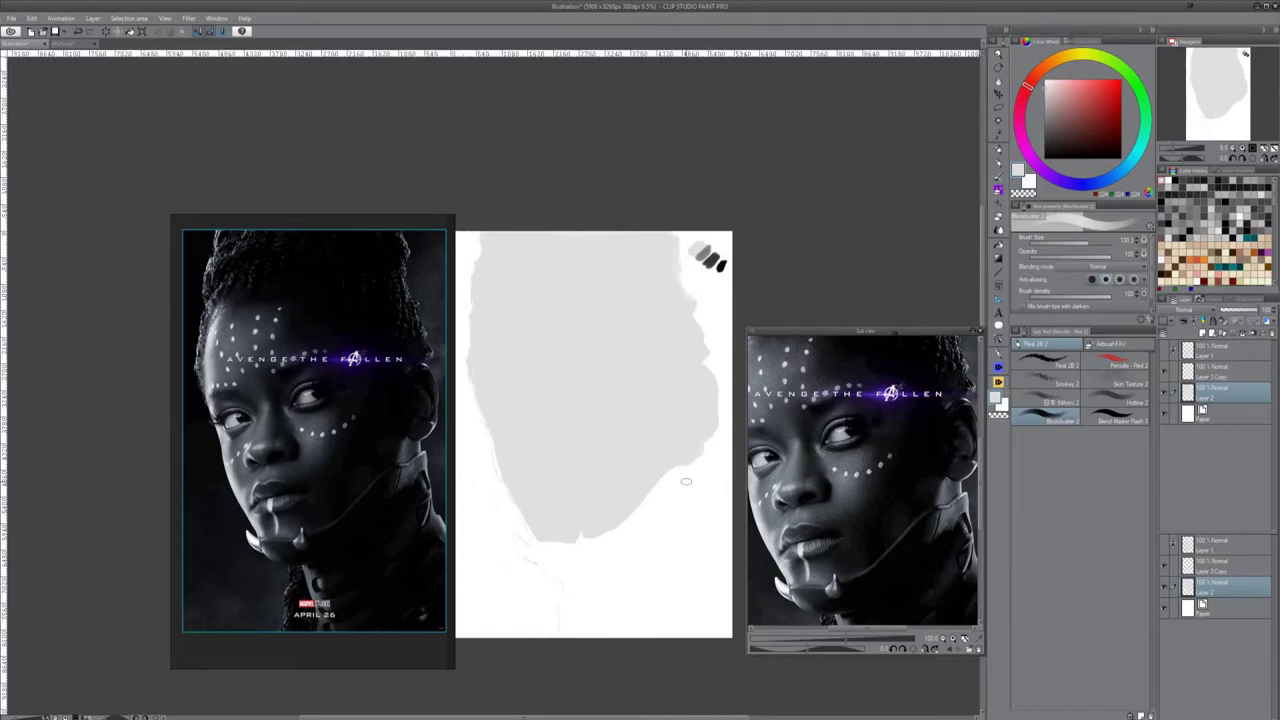
Add new Layers 3 and 4 above the gray base with the sketch shown, and set a smaller black brush for Layer 3
click(1213, 326)
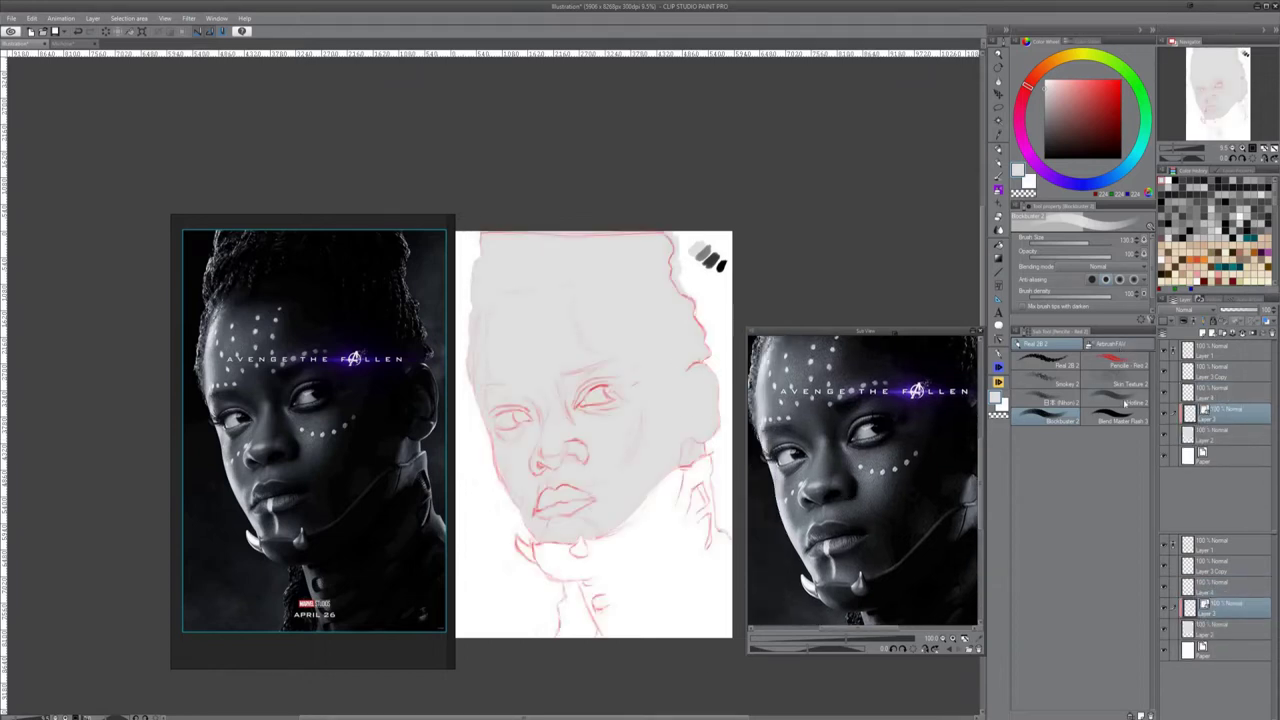
key(bracketleft)
key(bracketleft)
key(bracketleft)
click(1047, 156)
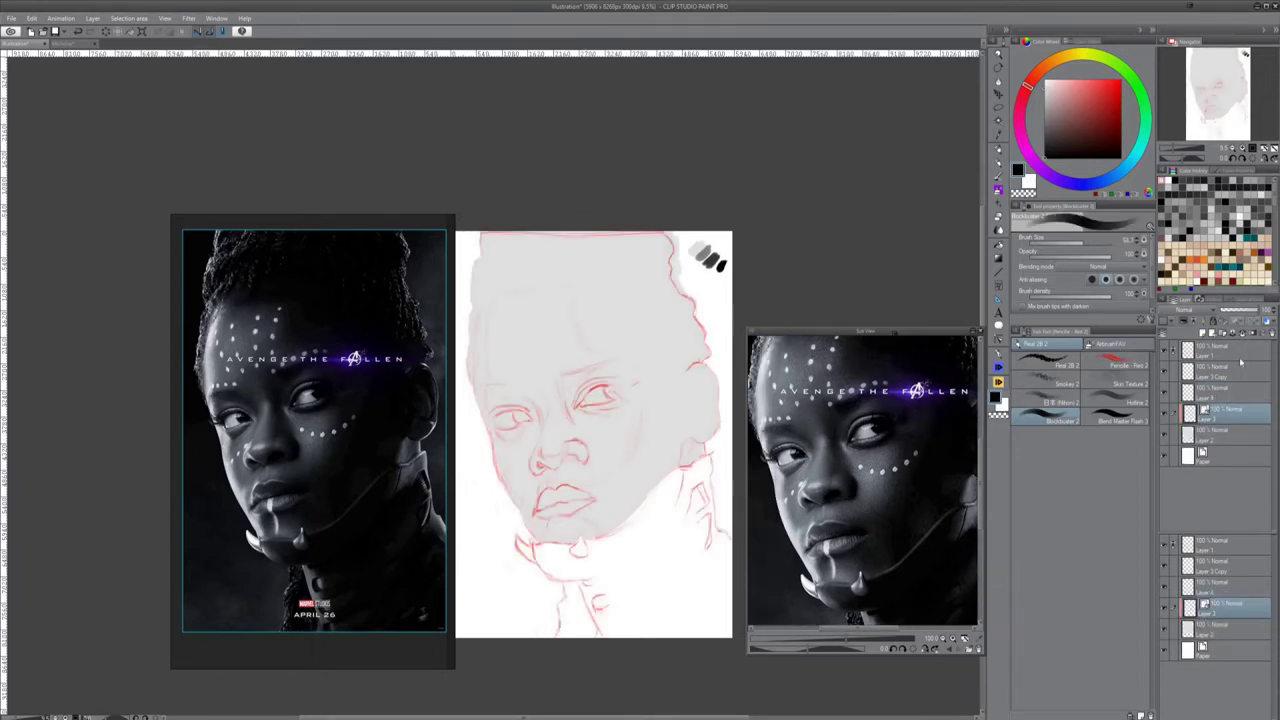
Lower the opacity of the Layer 1 sketch to about 36% and make Layer 3 active
click(1222, 351)
drag(1256, 310, 1233, 310)
click(1226, 413)
Place the Sub View reference beside the face, centre it on the eye and draw the right-hand eye's outlines in black
drag(880, 332, 794, 272)
drag(830, 400, 746, 414)
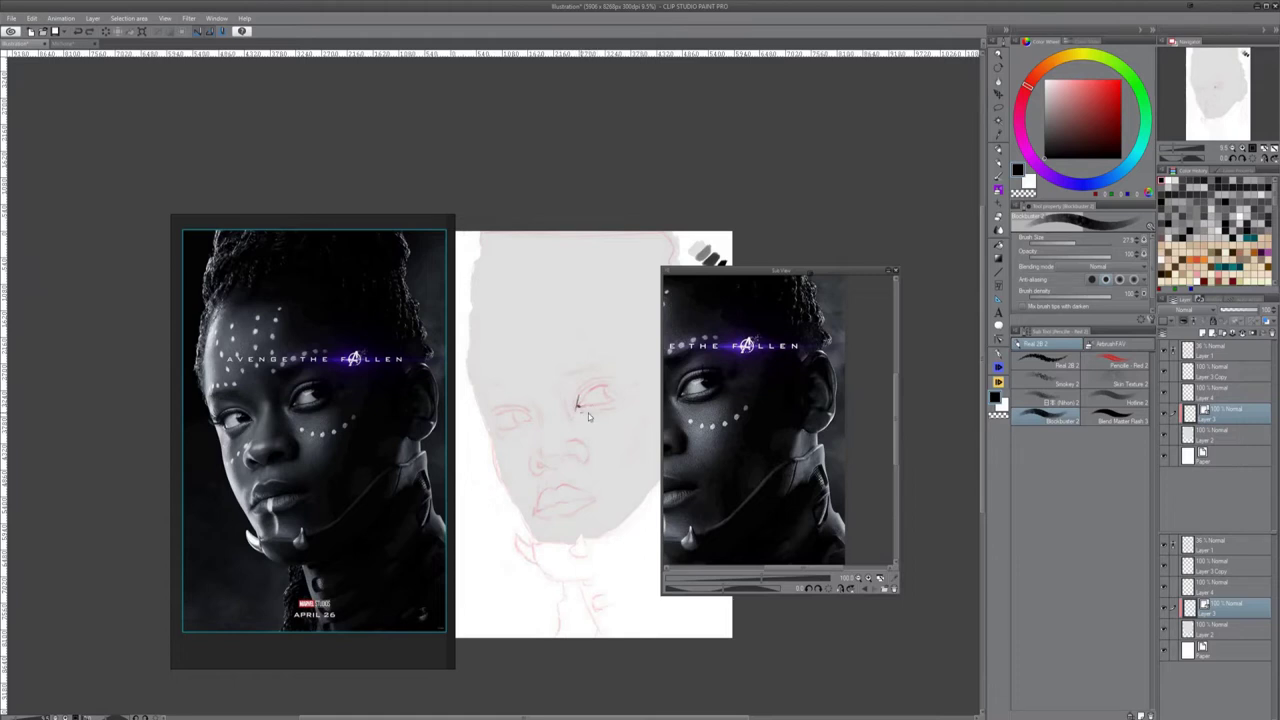
drag(578, 406, 606, 399)
mouse_move(810, 273)
mouse_down()
mouse_move(880, 249)
mouse_move(806, 276)
mouse_up()
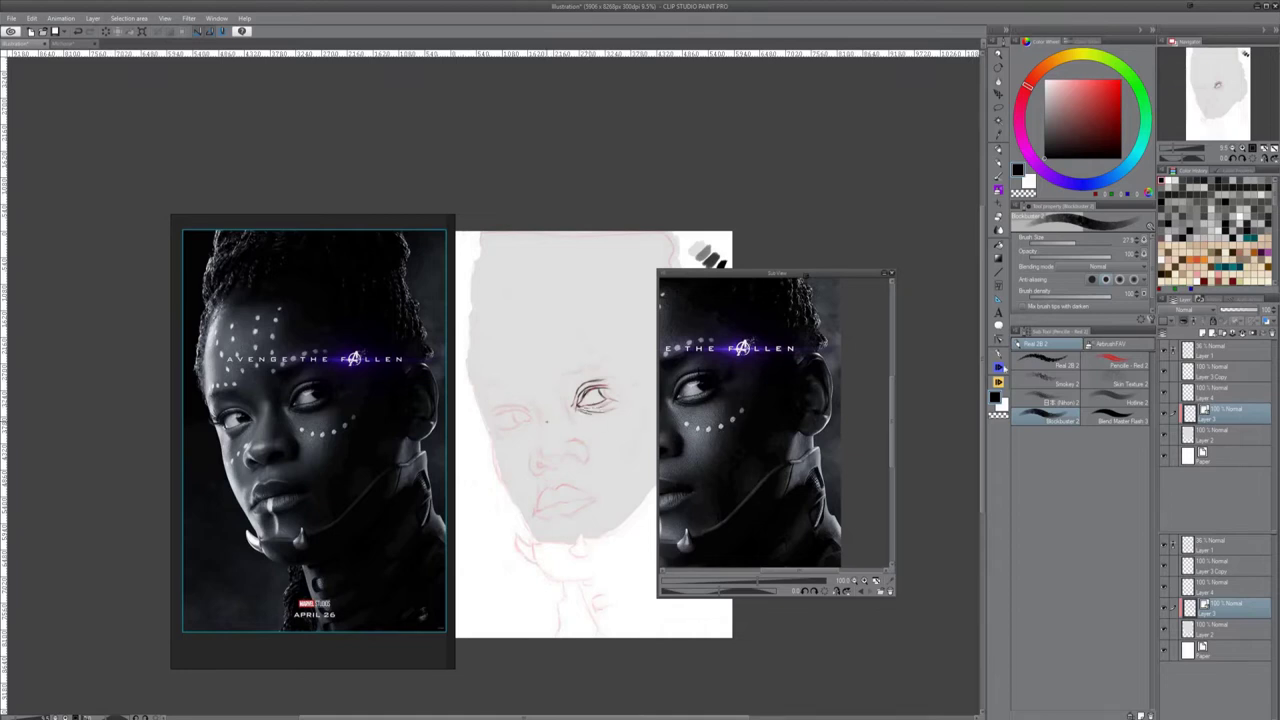
Shade the inside of the right-hand eye with the Hotline 2 brush at low opacity and blend it with Blend Master Flash
click(733, 421)
click(1115, 398)
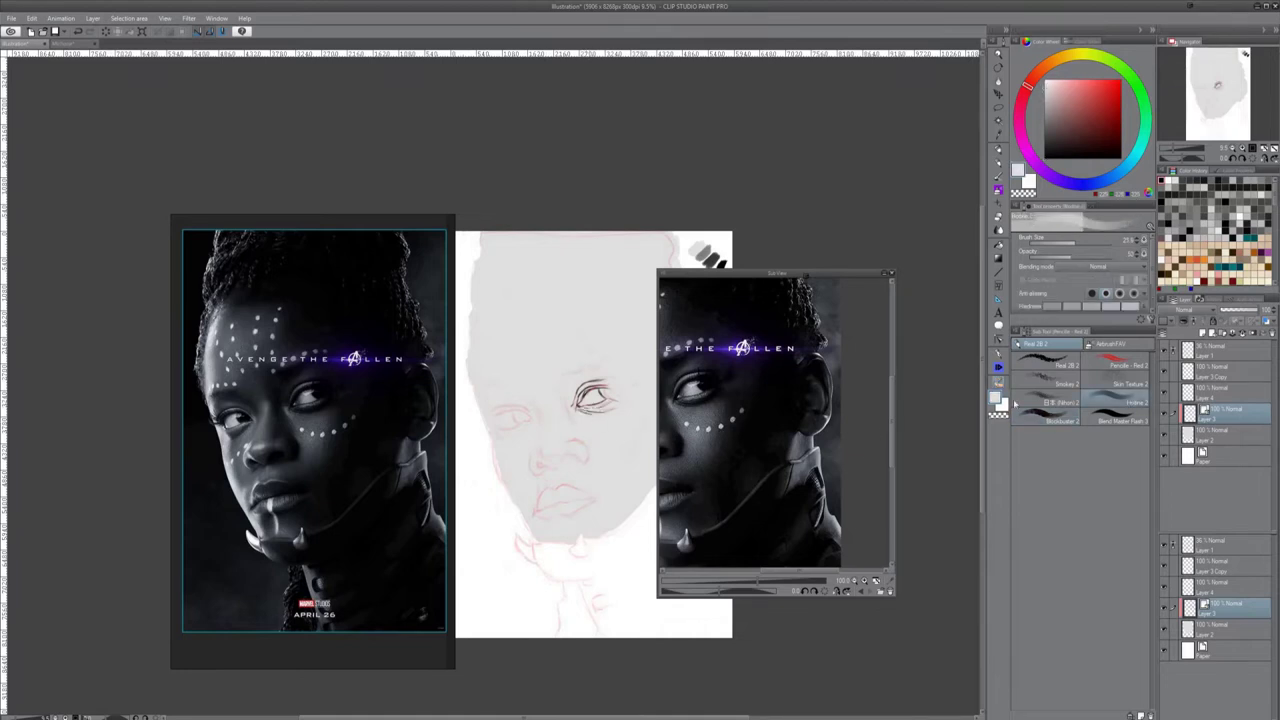
key(x)
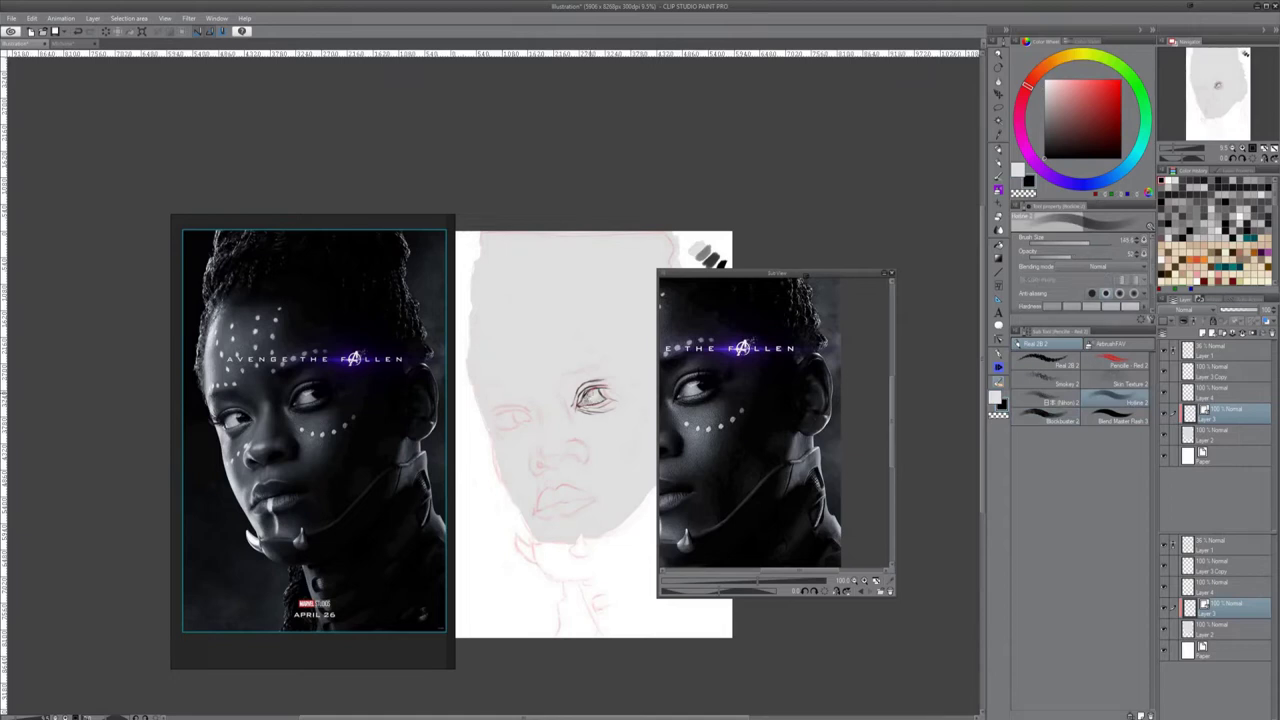
key(j)
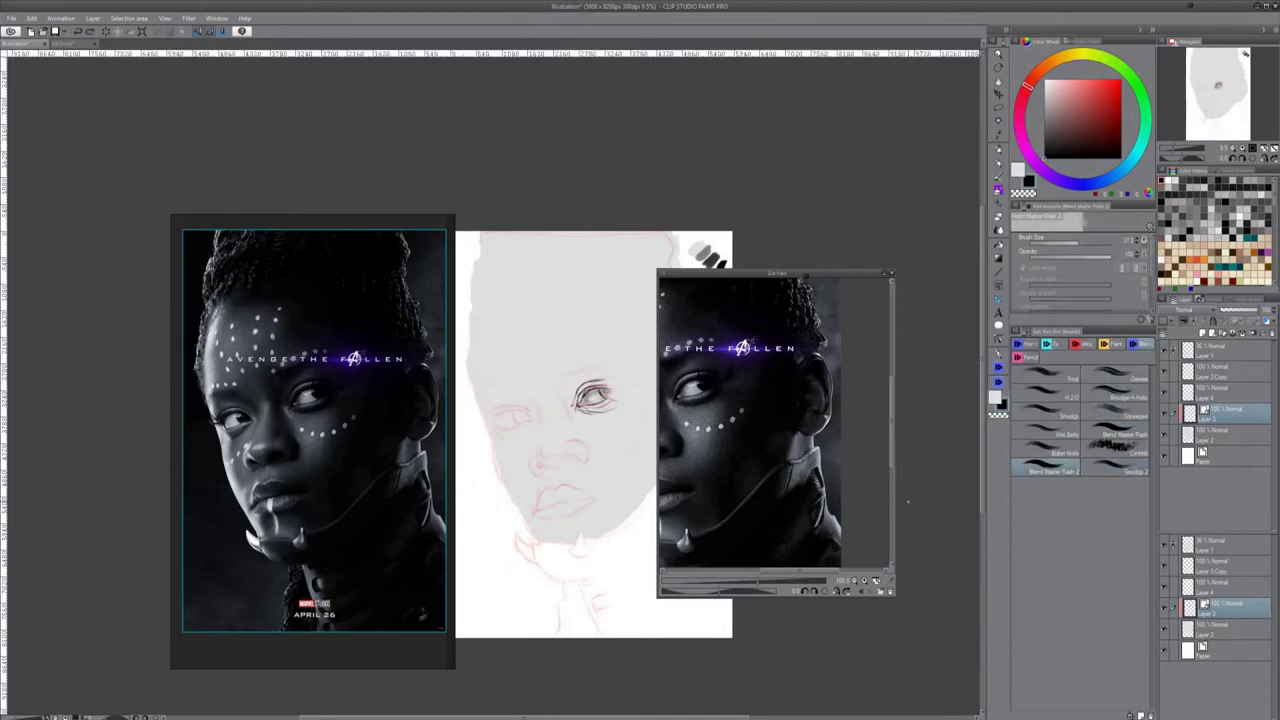
click(1115, 430)
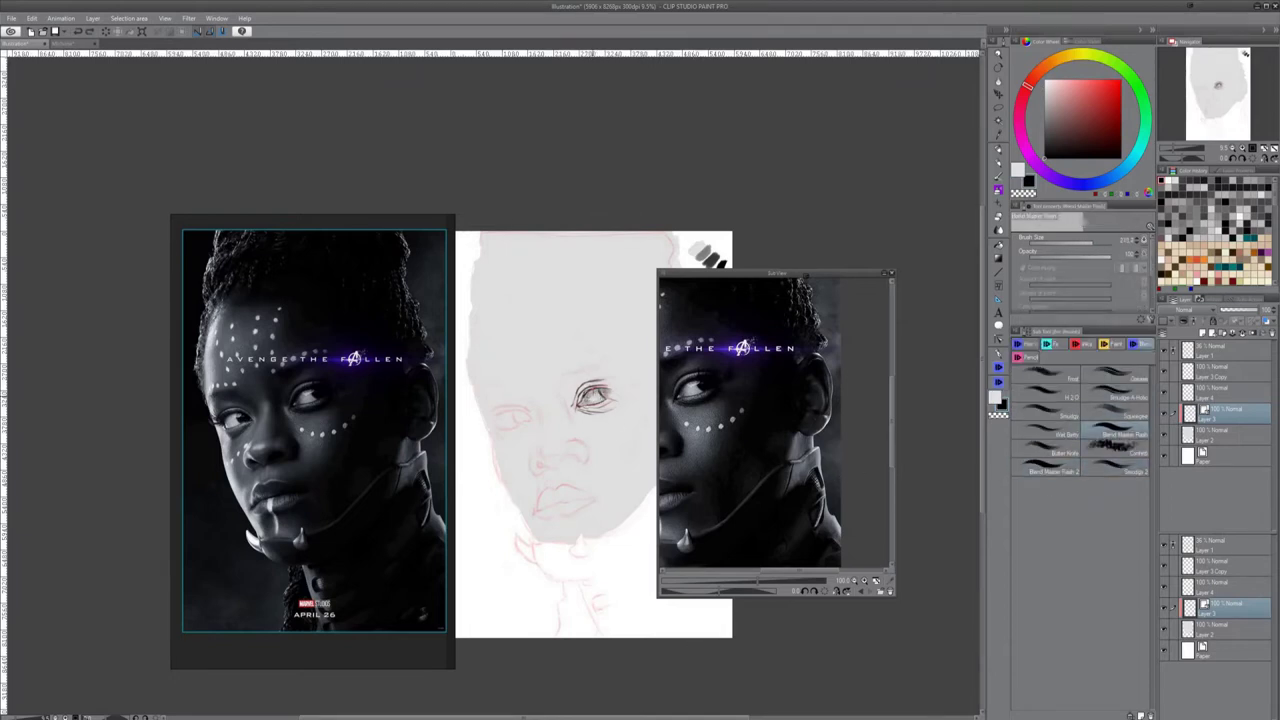
Rasterize Layer 3 and blend the gray shading across the eyeball between the black lid outlines
right_click(1209, 611)
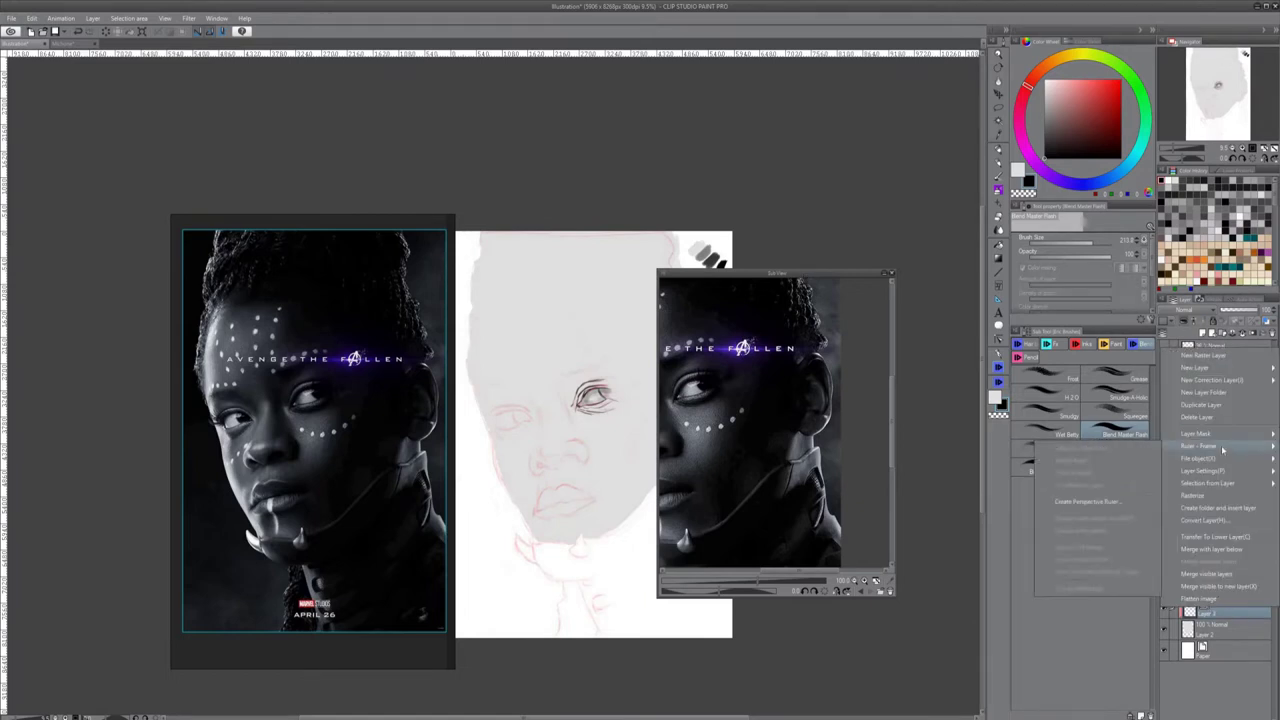
click(1244, 552)
key(b)
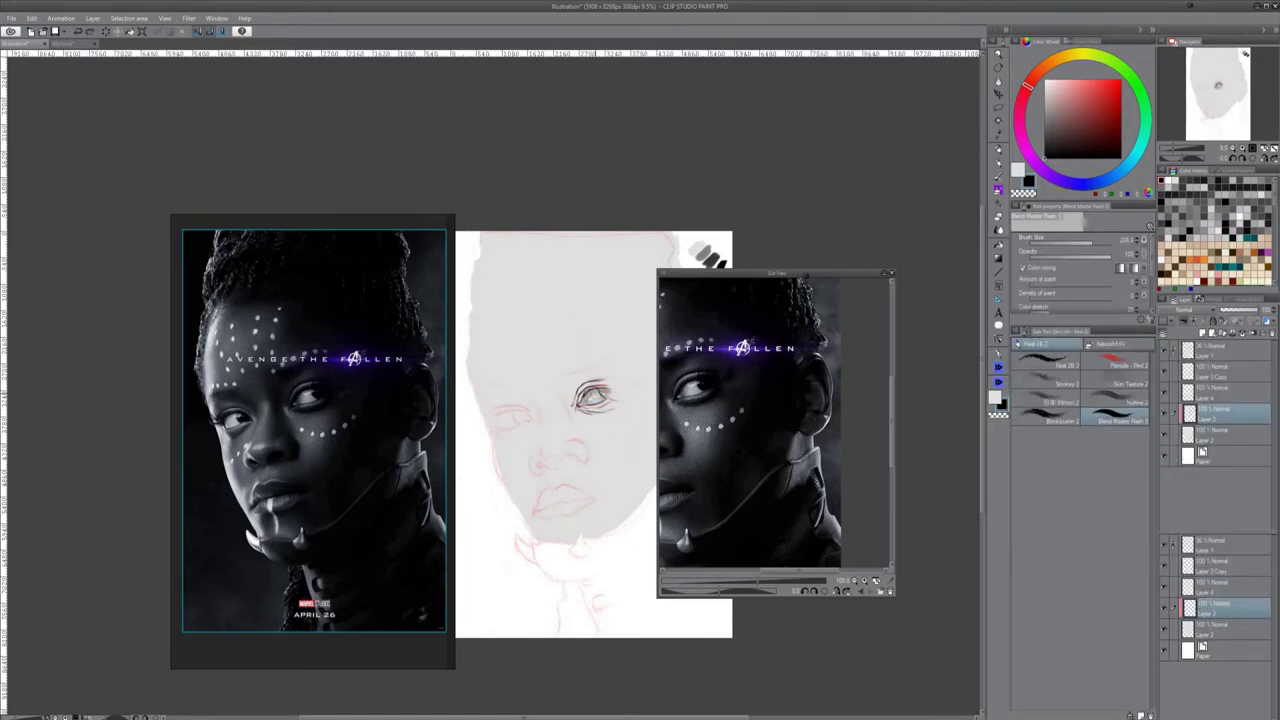
key(j)
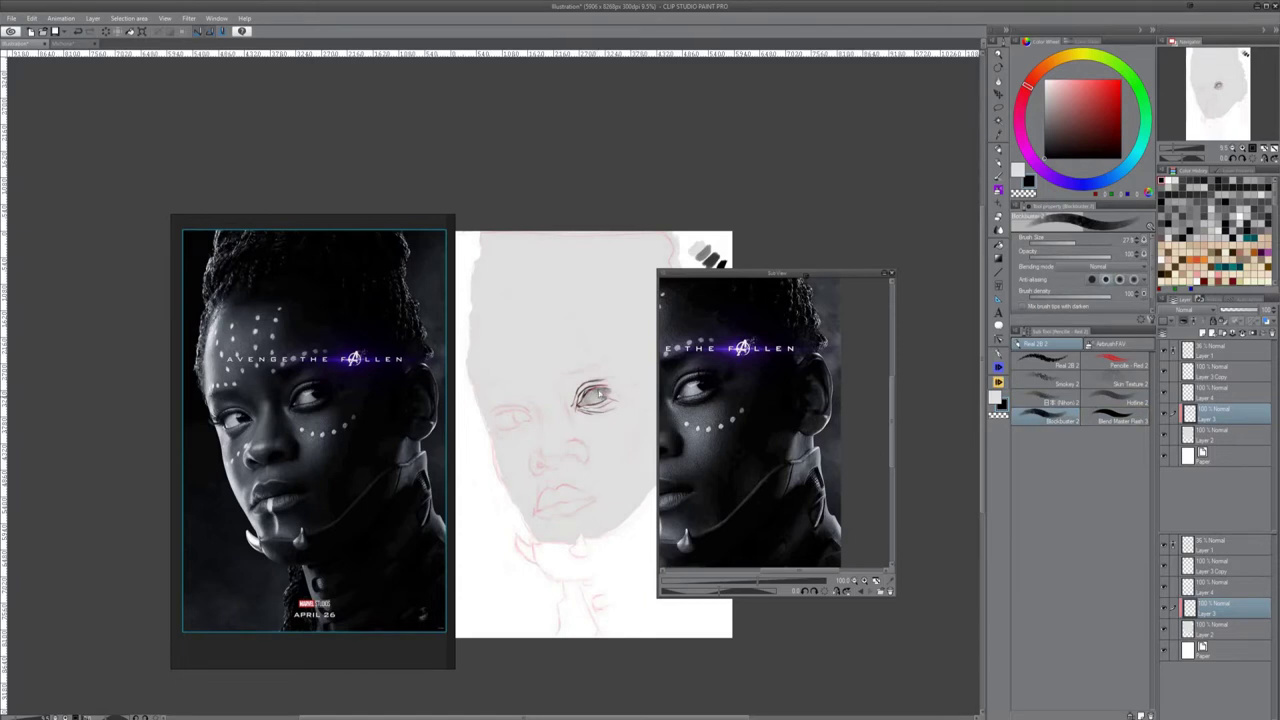
key(])
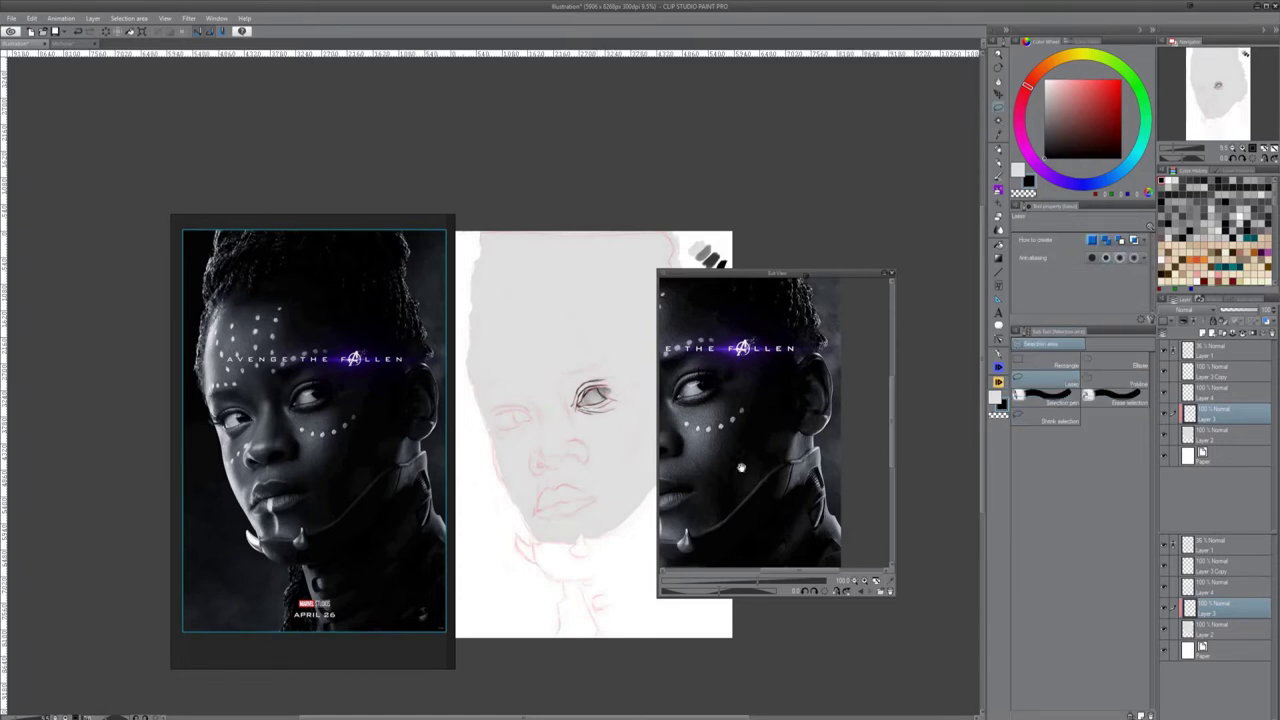
key(j)
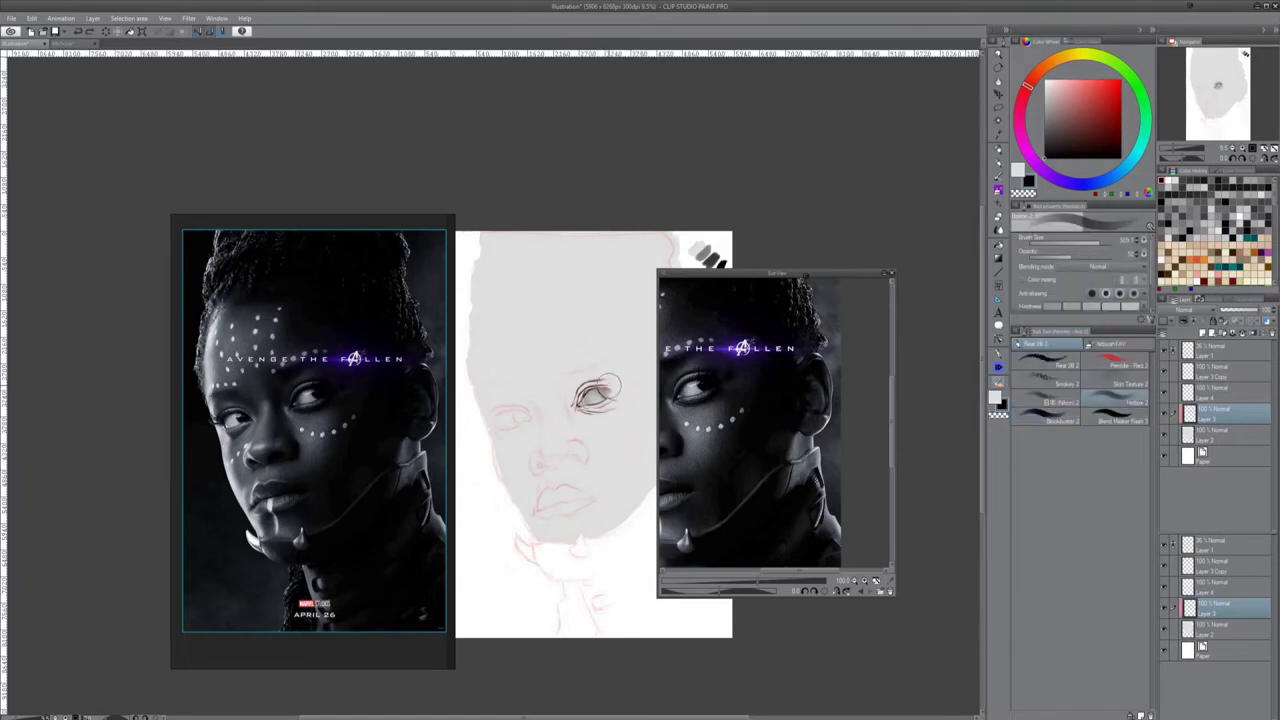
click(610, 386)
click(609, 386)
click(610, 386)
key(e)
key(ctrl+z)
Paint the dark iris of the right-hand eye on Layer 4 and trim its edge to fit under the upper lid
click(1215, 392)
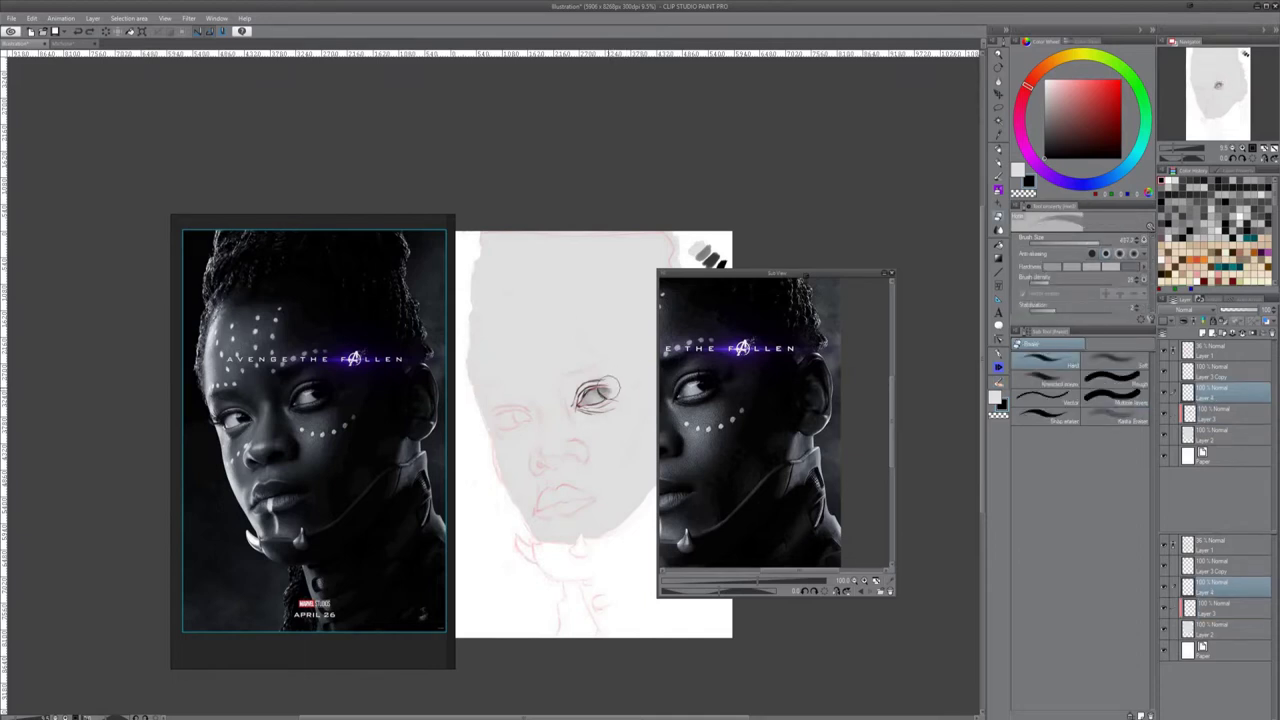
mouse_move(609, 393)
mouse_down()
mouse_move(616, 379)
mouse_move(612, 397)
mouse_up()
key(b)
click(607, 387)
click(607, 387)
key(e)
key(b)
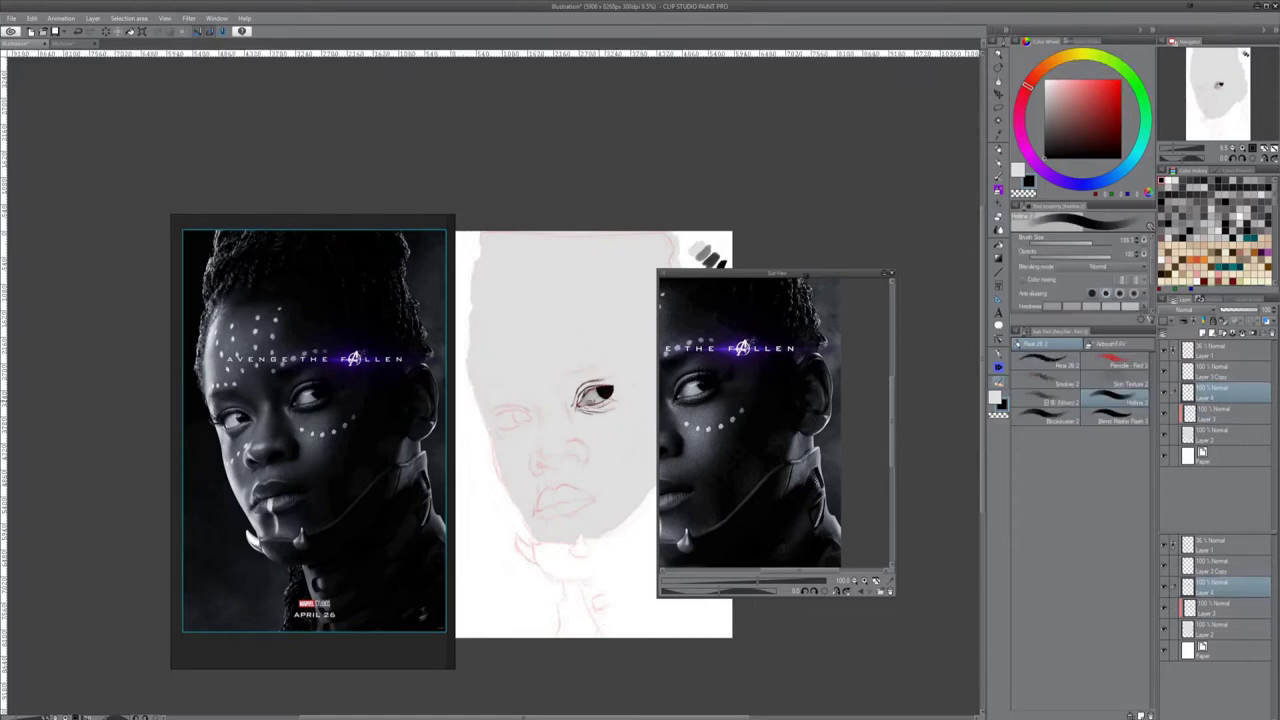
Refine the dark iris on Layer 4, alternating soft Hotline 2 shading with Blend Master Flash blending
key(j)
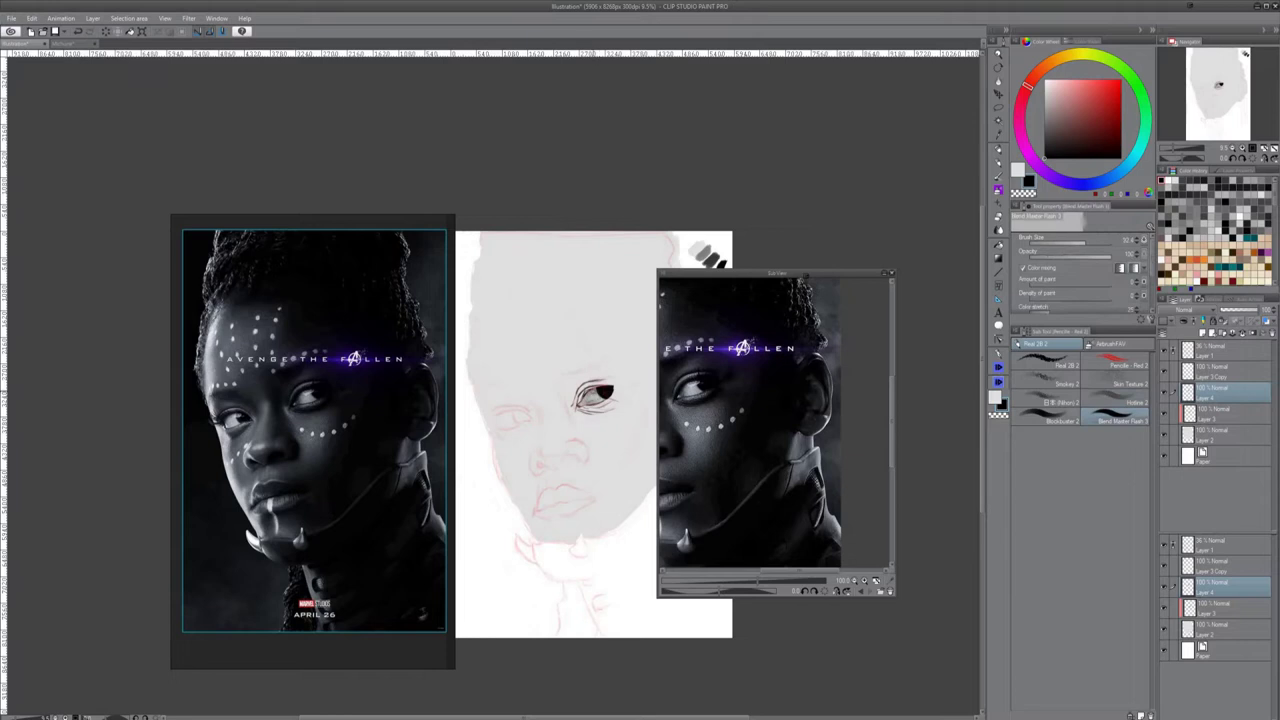
key(b)
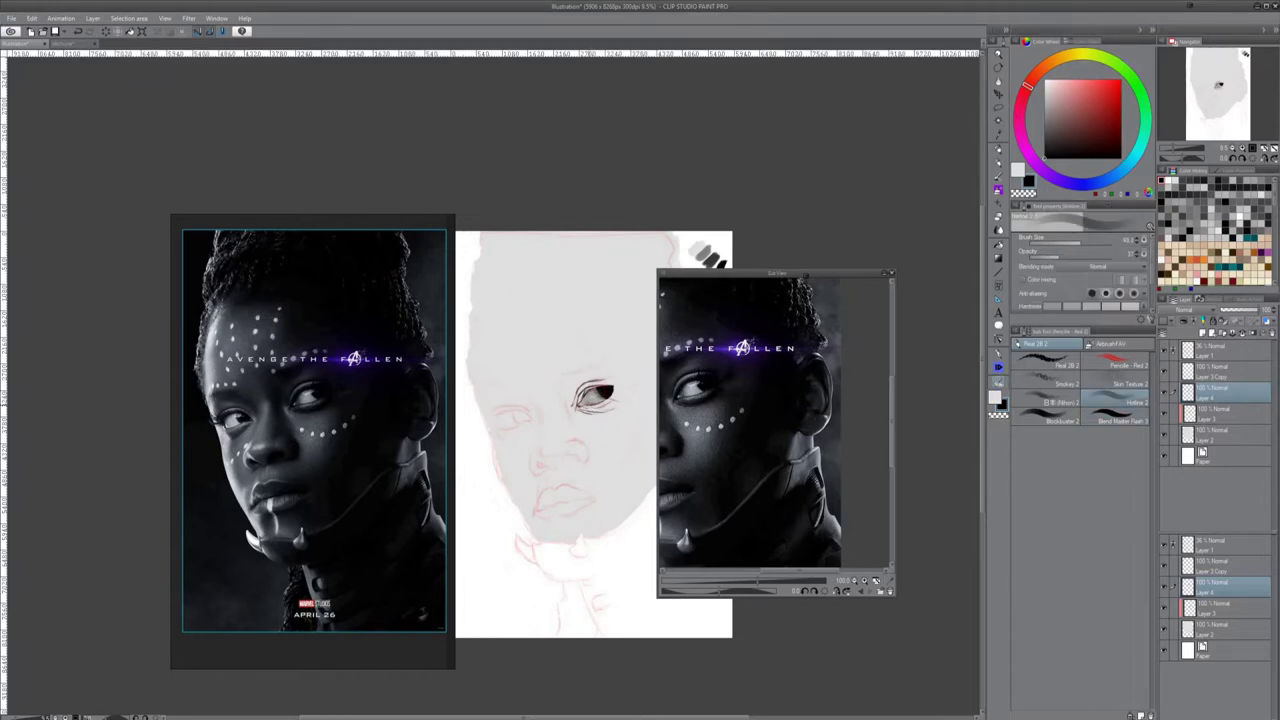
key(j)
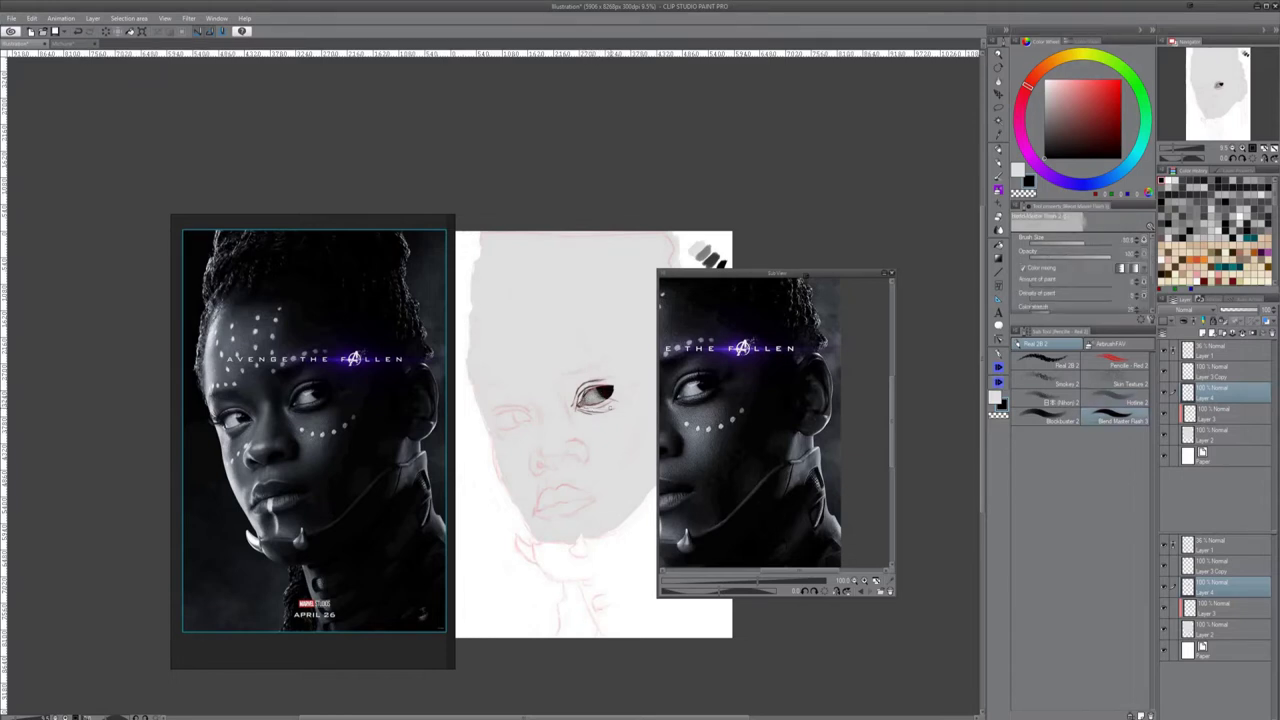
key(b)
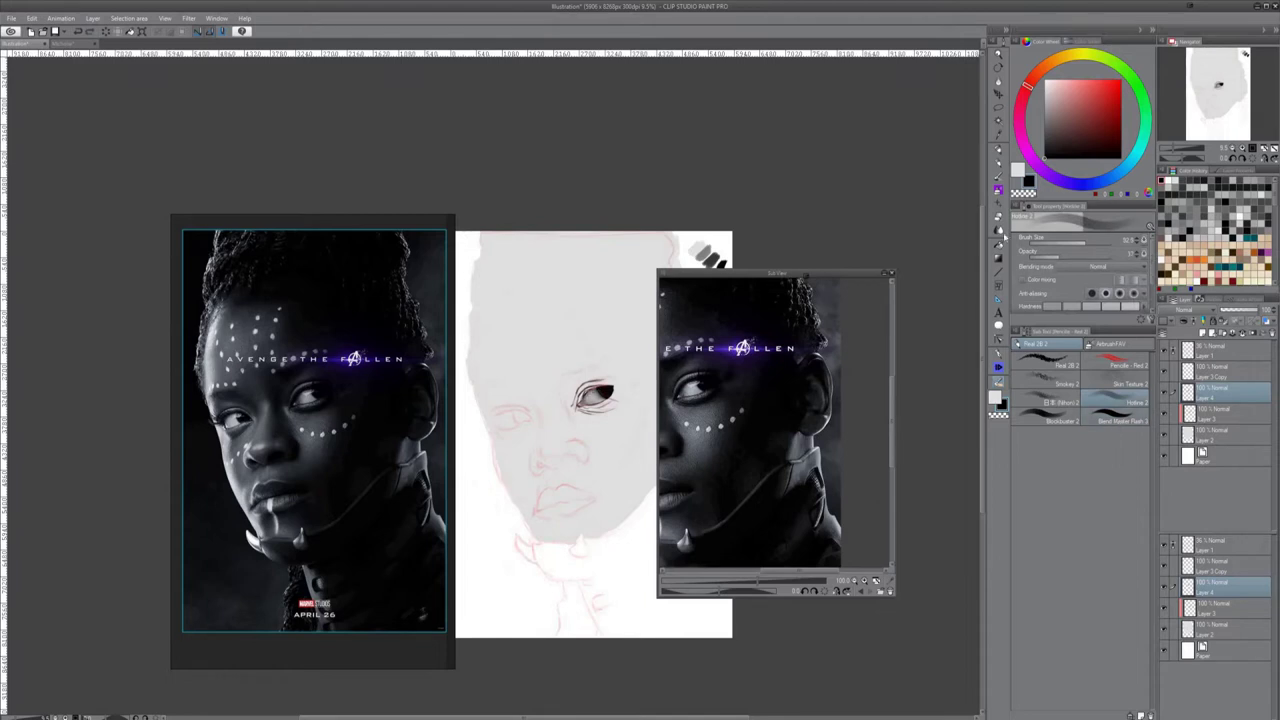
key(j)
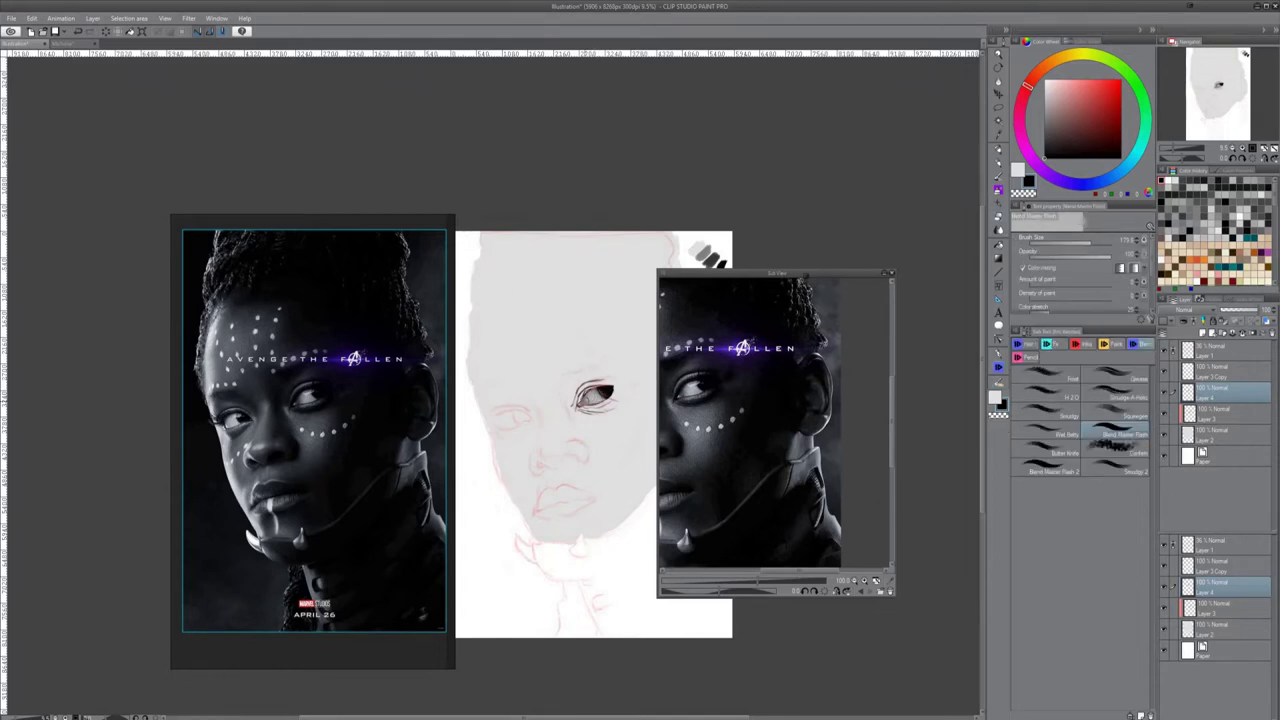
key(b)
Add soft, blended shadows on Layer 3 along the upper lid and around the inner corner of the right-hand eye
key(e)
key(alt+[)
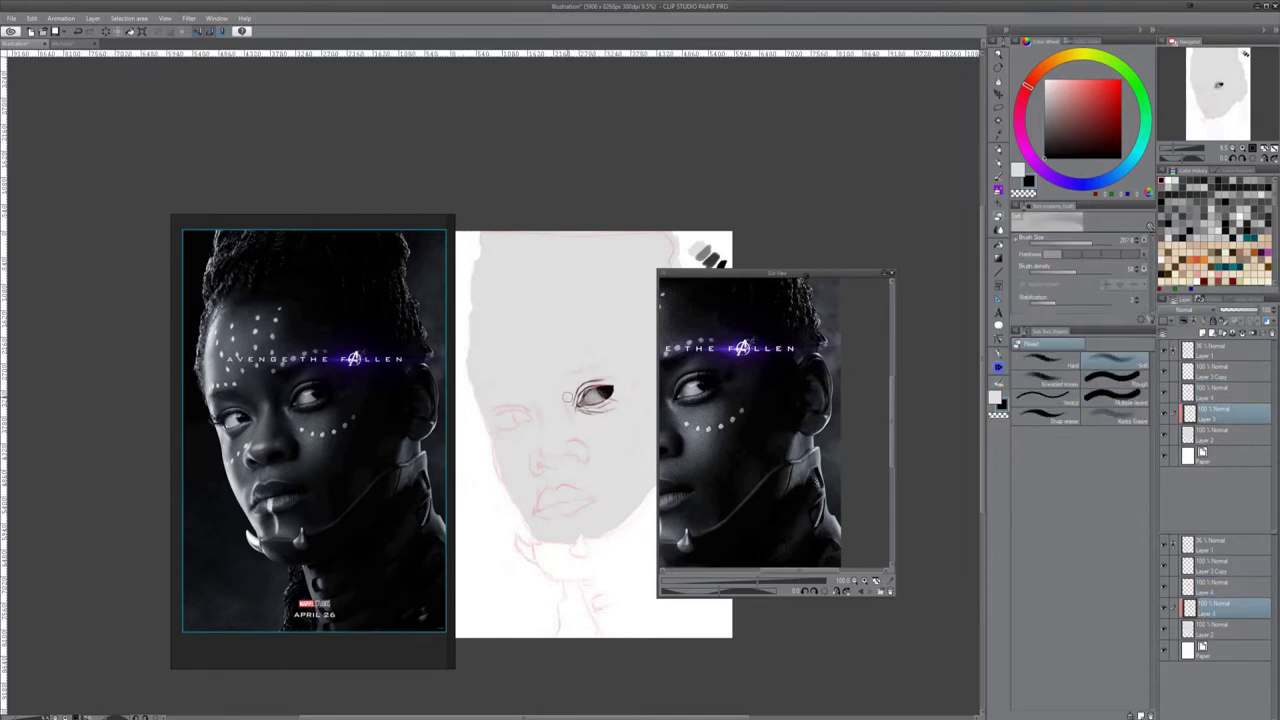
key(b)
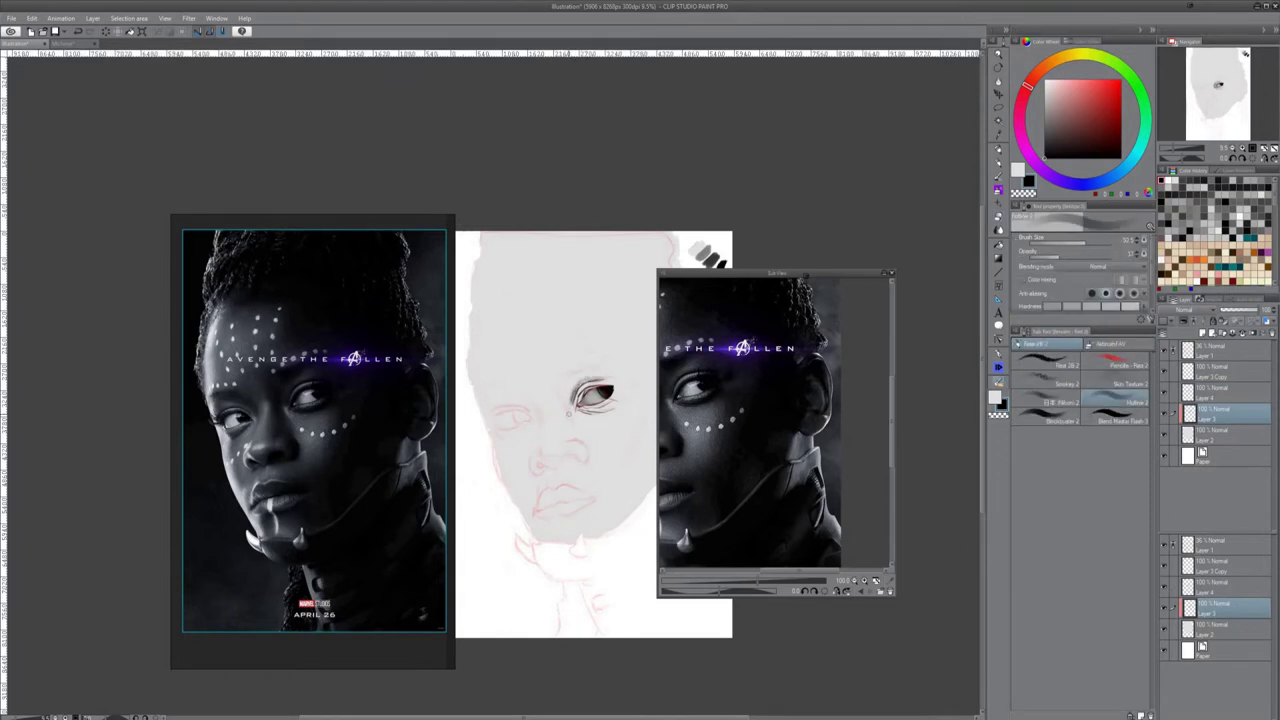
key(j)
key(b)
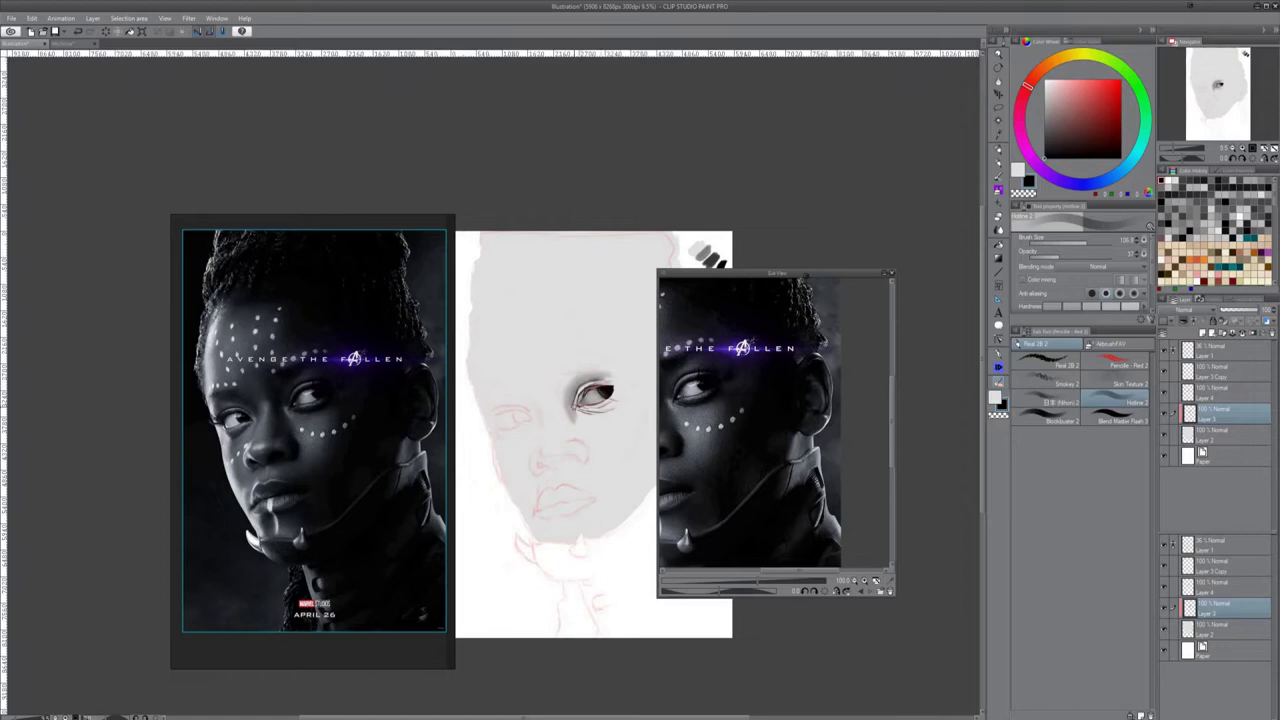
drag(584, 386, 613, 381)
Hide the Layer 1 sketch and soften the lid lines on Layer 3 with the soft eraser
click(1164, 350)
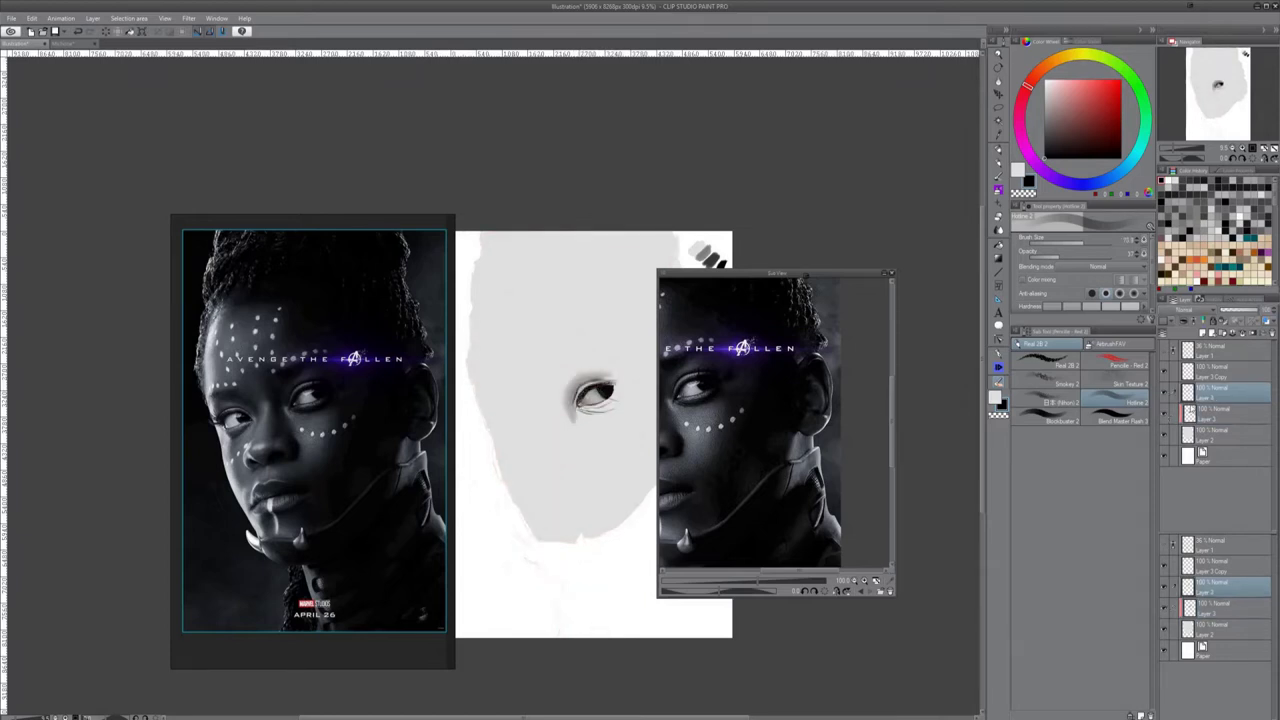
key(e)
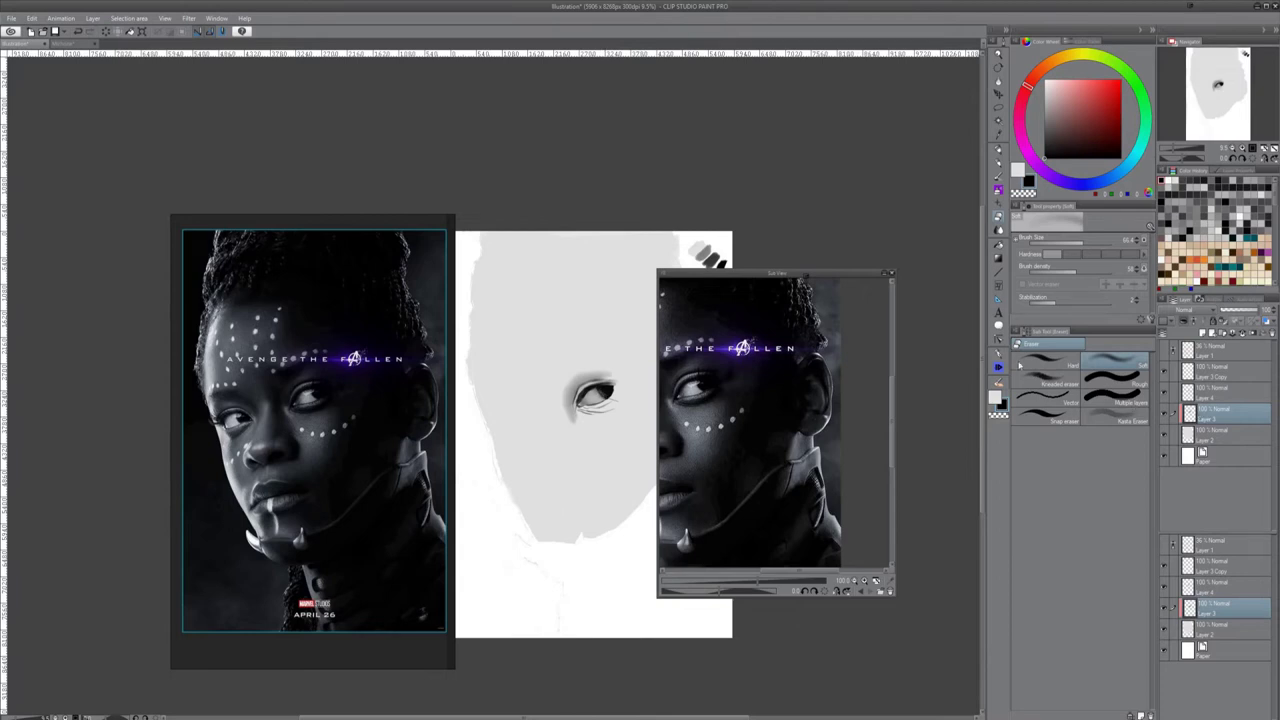
key(b)
key(e)
Darken the upper lash line on Layer 4 with a reduced Bloodbuster 2 brush
click(1214, 393)
key(b)
key(b)
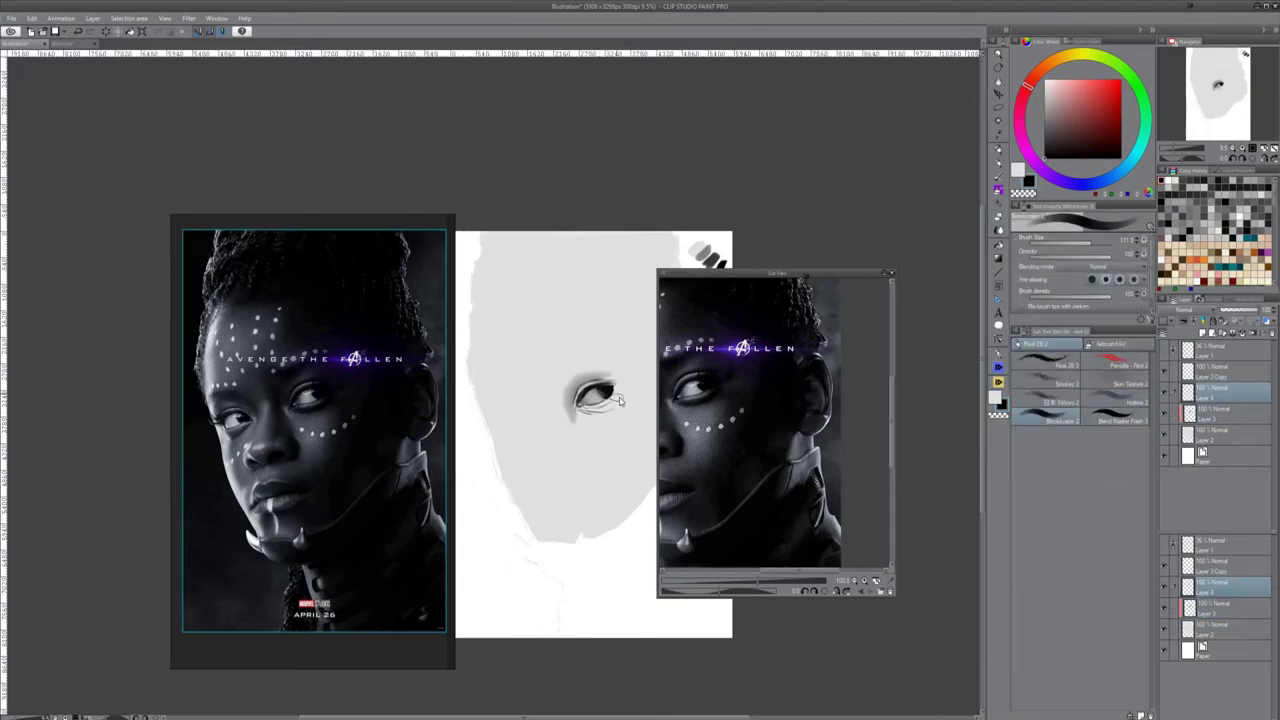
key(bracketleft)
key(bracketleft)
drag(600, 381, 613, 381)
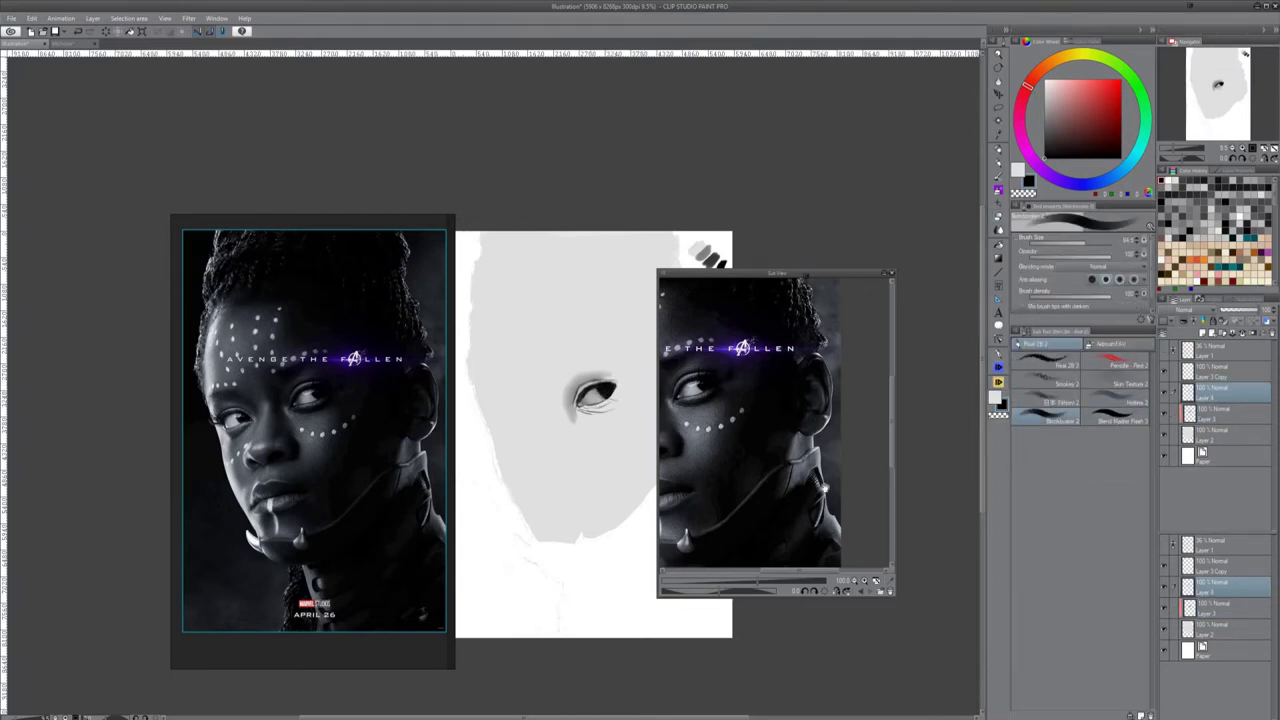
Shade the upper lid, lower lid and outer corner around the eye in blended gray on Layer 3
click(1218, 414)
click(1118, 398)
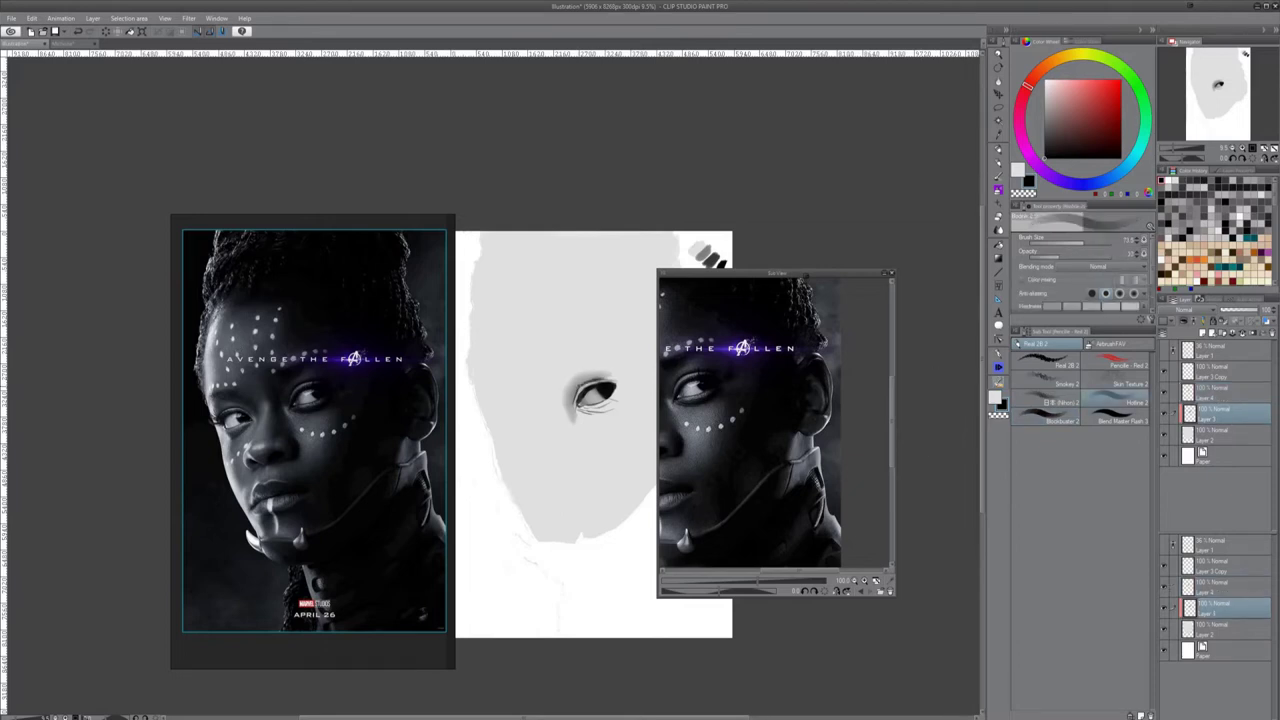
key(b)
key(p)
mouse_move(580, 408)
mouse_down()
mouse_move(618, 408)
mouse_move(626, 377)
mouse_move(612, 408)
mouse_move(606, 394)
mouse_up()
drag(575, 386, 632, 375)
key(b)
mouse_move(634, 374)
mouse_down()
mouse_move(618, 409)
mouse_move(586, 410)
mouse_move(588, 384)
mouse_move(604, 406)
mouse_up()
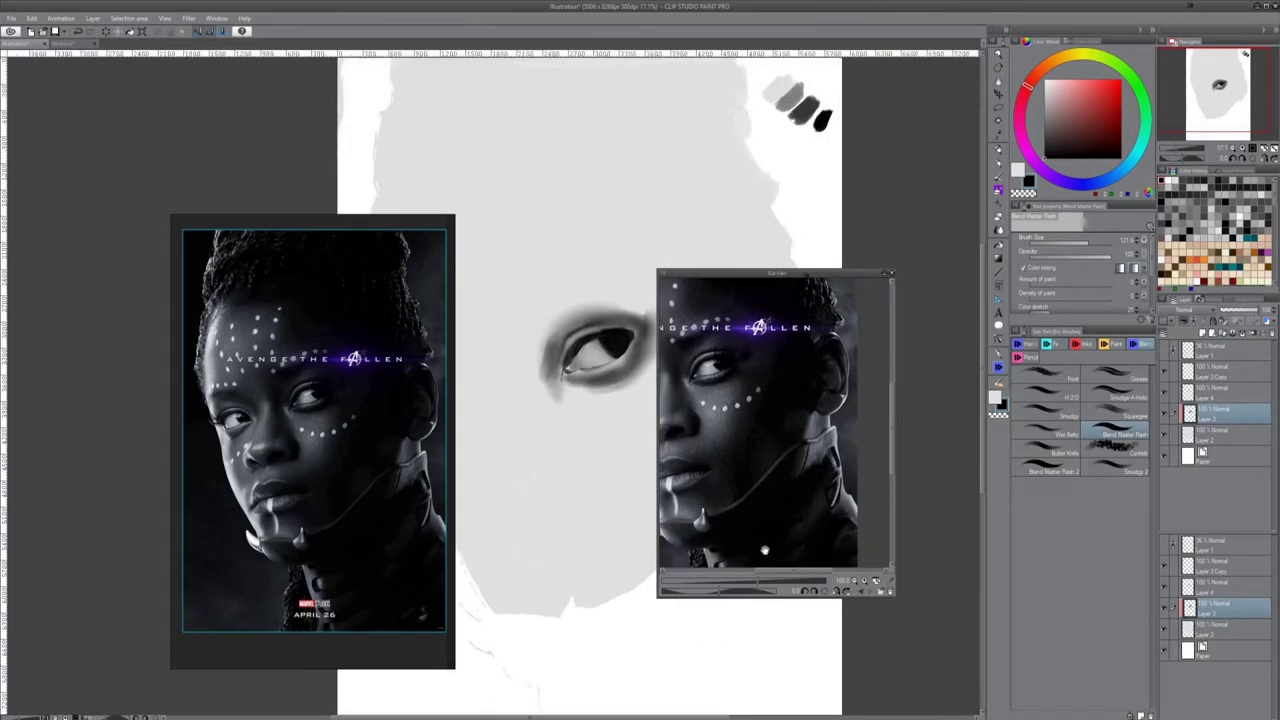
Enlarge the Sub View reference, centre it on the eye and place its window clear of the painted eye
scroll(765, 550, up, 2)
drag(752, 478, 815, 543)
drag(775, 273, 805, 251)
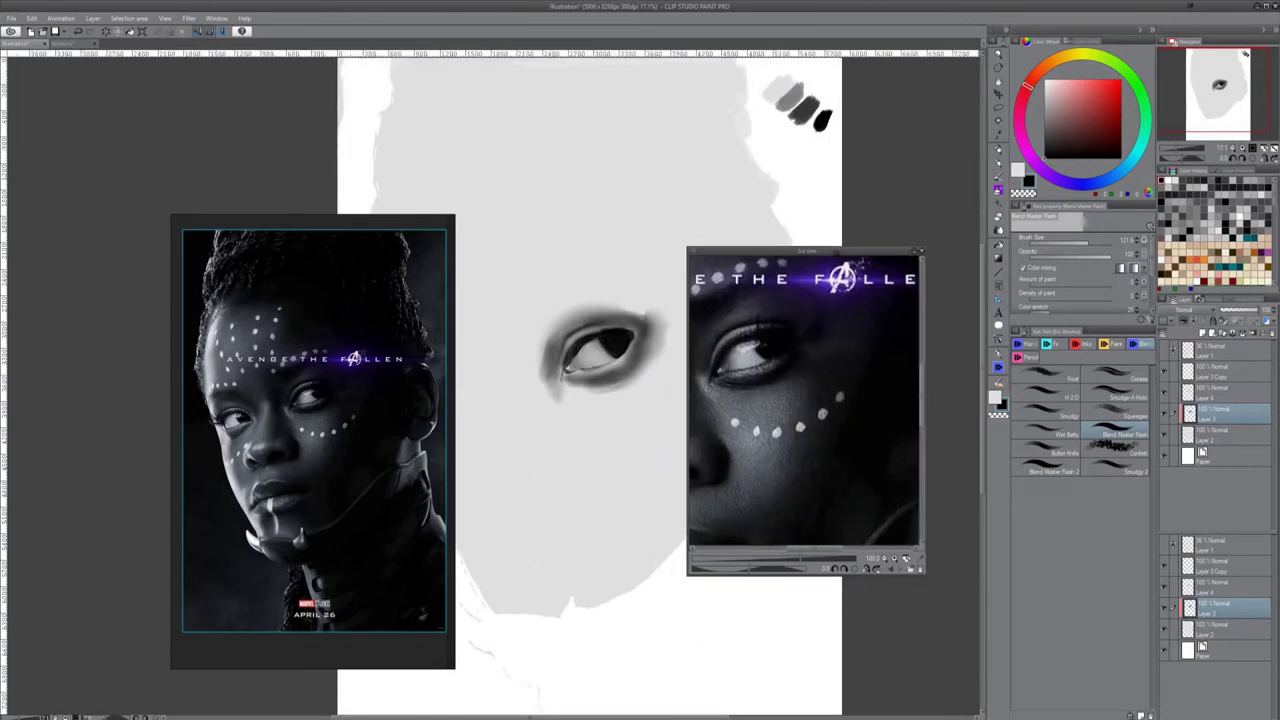
Draw the inner corner and lower rim of the eye on Layer 4 with a small Bloodbuster 2 brush
click(1215, 393)
click(1048, 466)
click(998, 382)
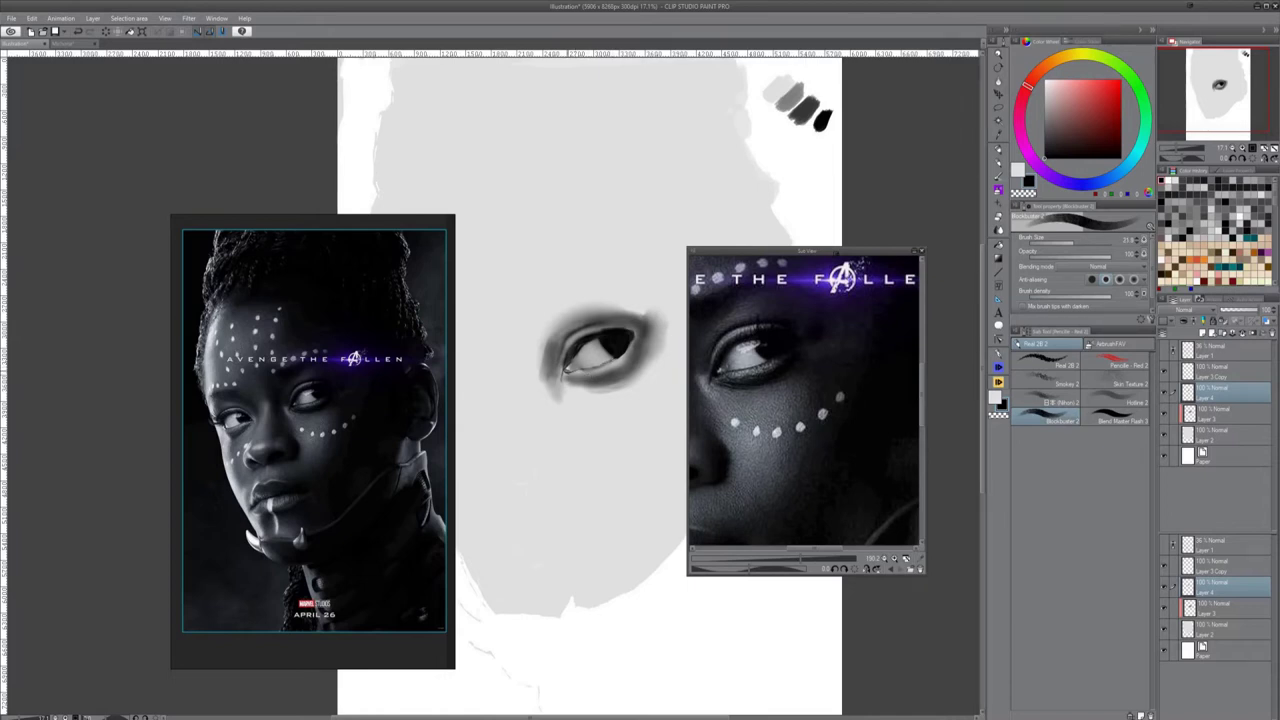
drag(565, 372, 598, 364)
Shade and blend the inner corner and lid edges of the eye on Layer 3 with Hotline 2 and Blend Master Flash 2
click(998, 367)
click(1215, 413)
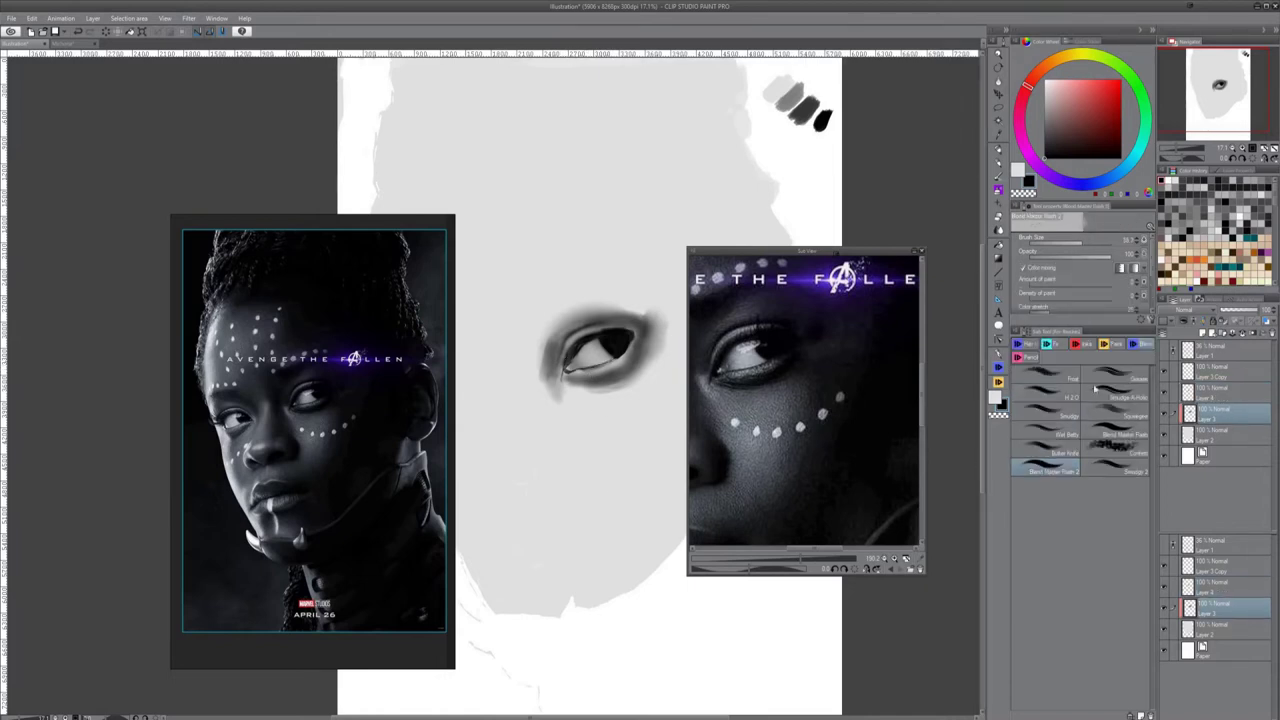
click(998, 382)
click(1118, 397)
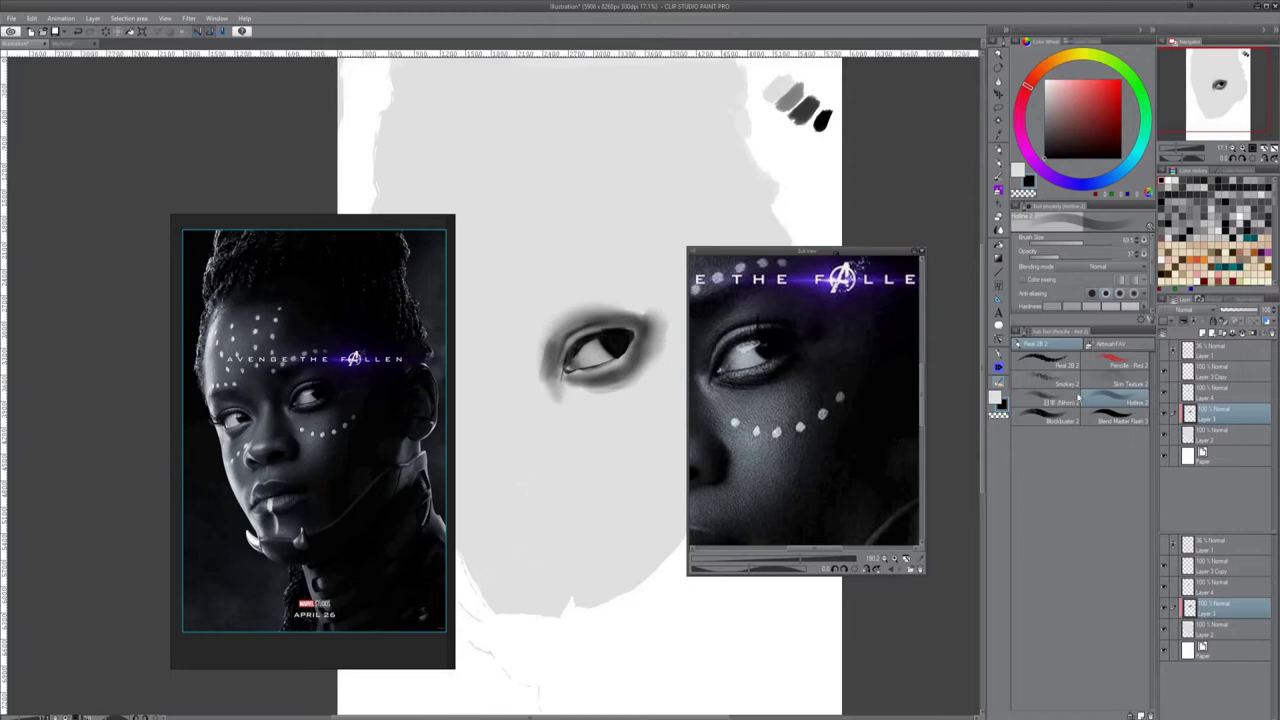
key(j)
click(998, 382)
drag(569, 357, 579, 341)
key(j)
Paint light reflections in the iris and eyeball on Layer 3 with the Hotline 2 brush in white
key(b)
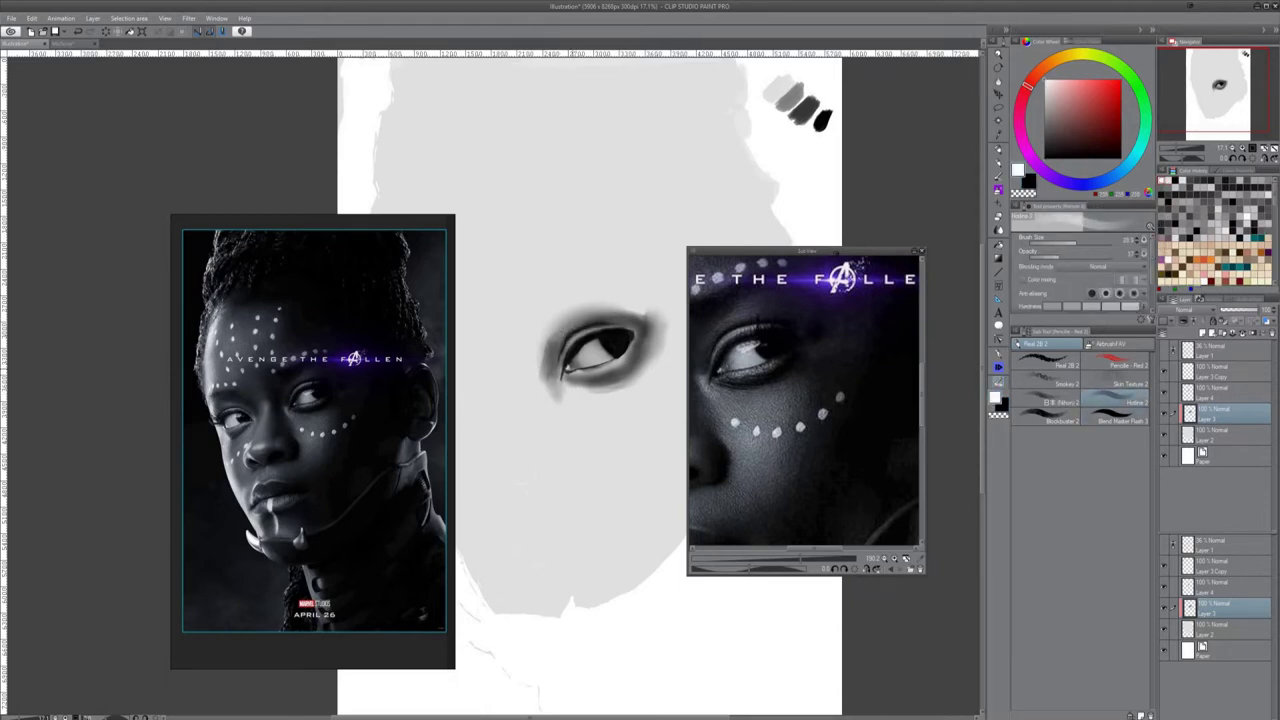
click(1032, 182)
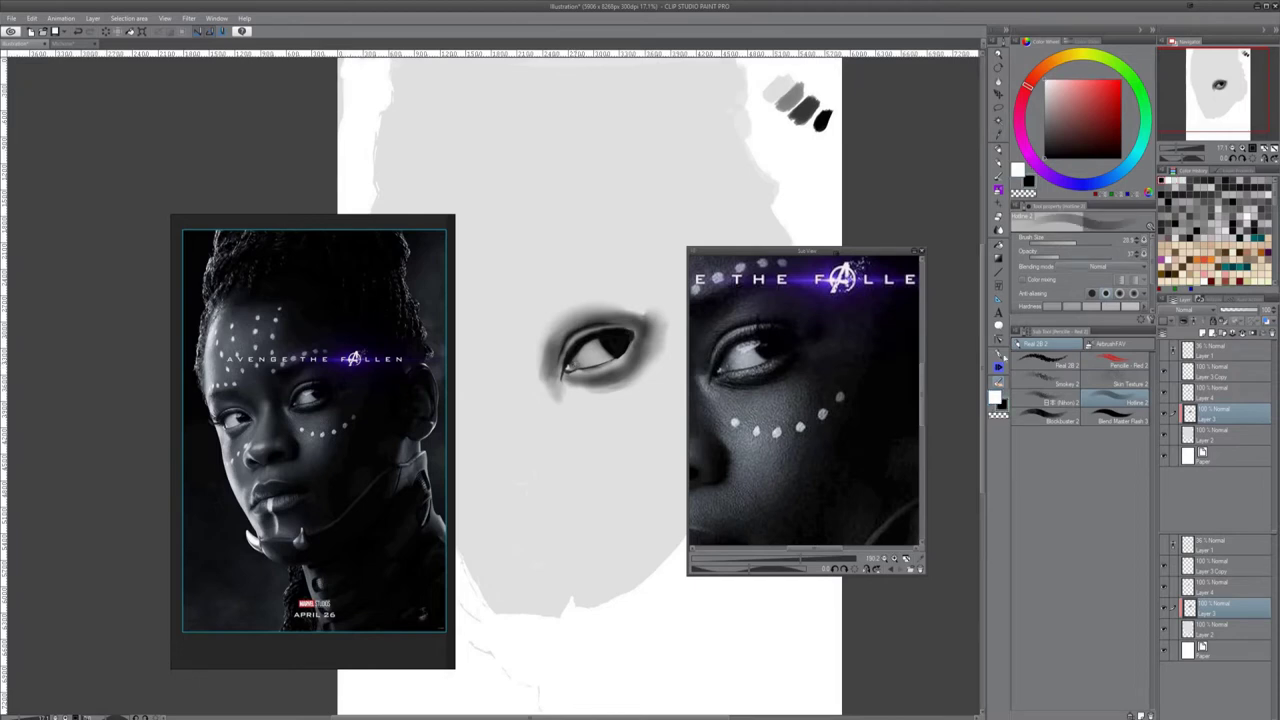
click(1018, 171)
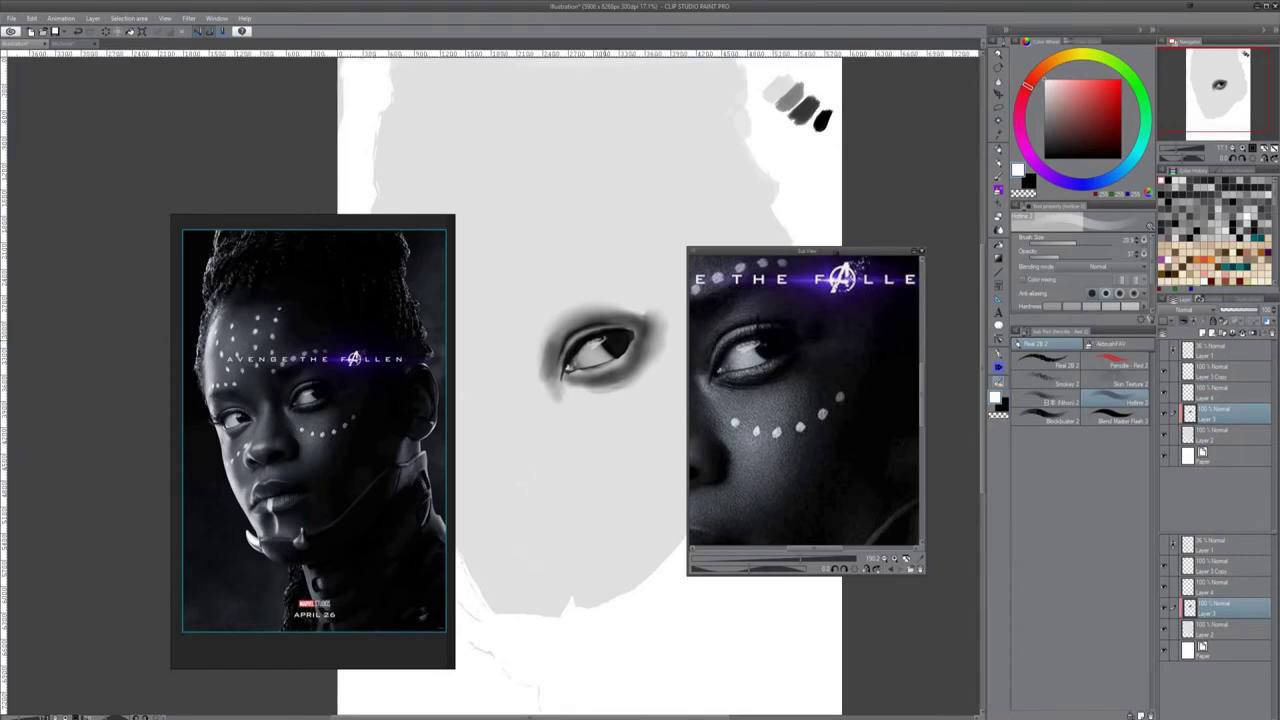
Switch the floating poster reference to grayscale
right_click(388, 449)
click(625, 547)
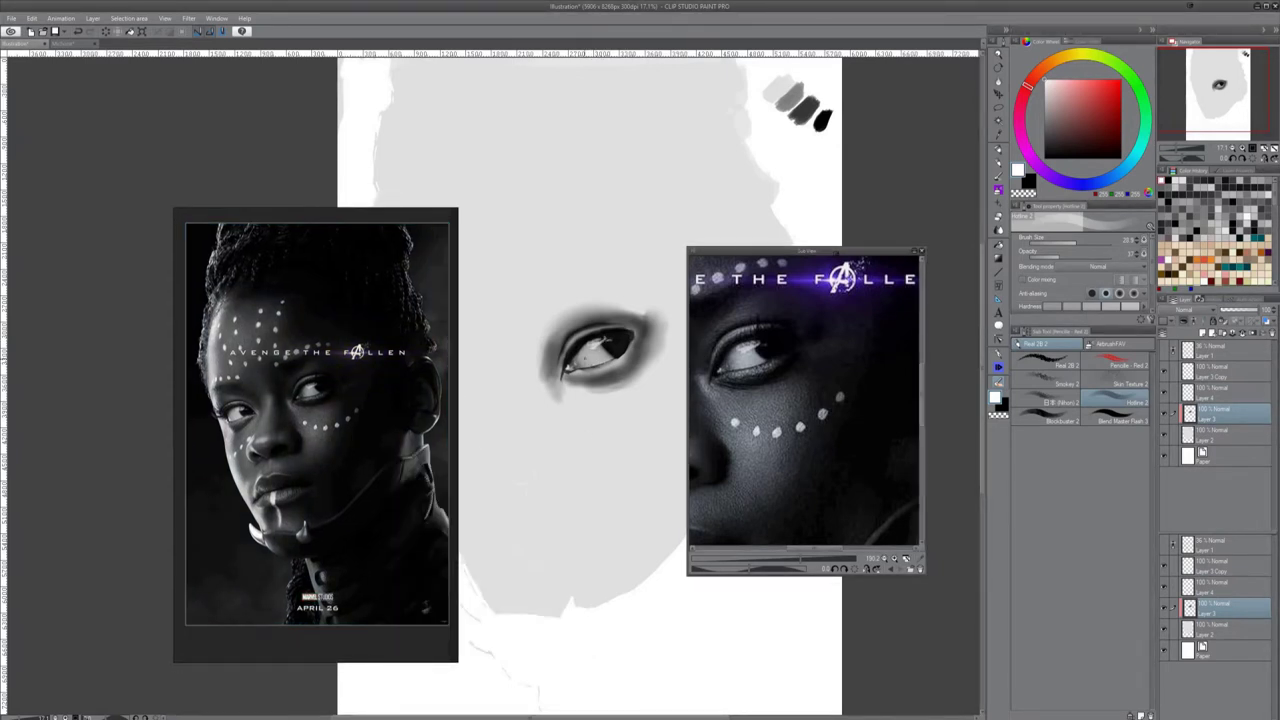
Paint the outer corner of the eye black on Layer 3 with the Hotline 2 brush and raise its opacity to 100
key(x)
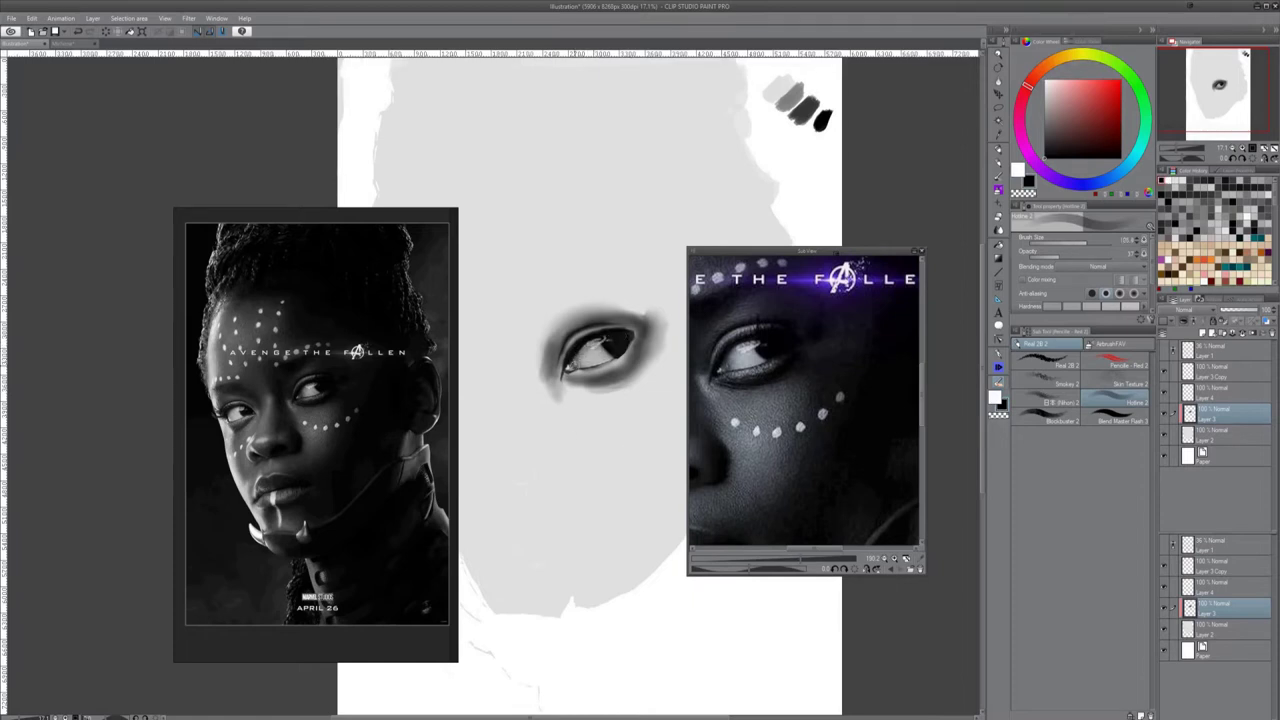
mouse_move(637, 342)
mouse_down()
mouse_move(626, 354)
mouse_move(660, 326)
mouse_up()
click(1088, 243)
click(1110, 257)
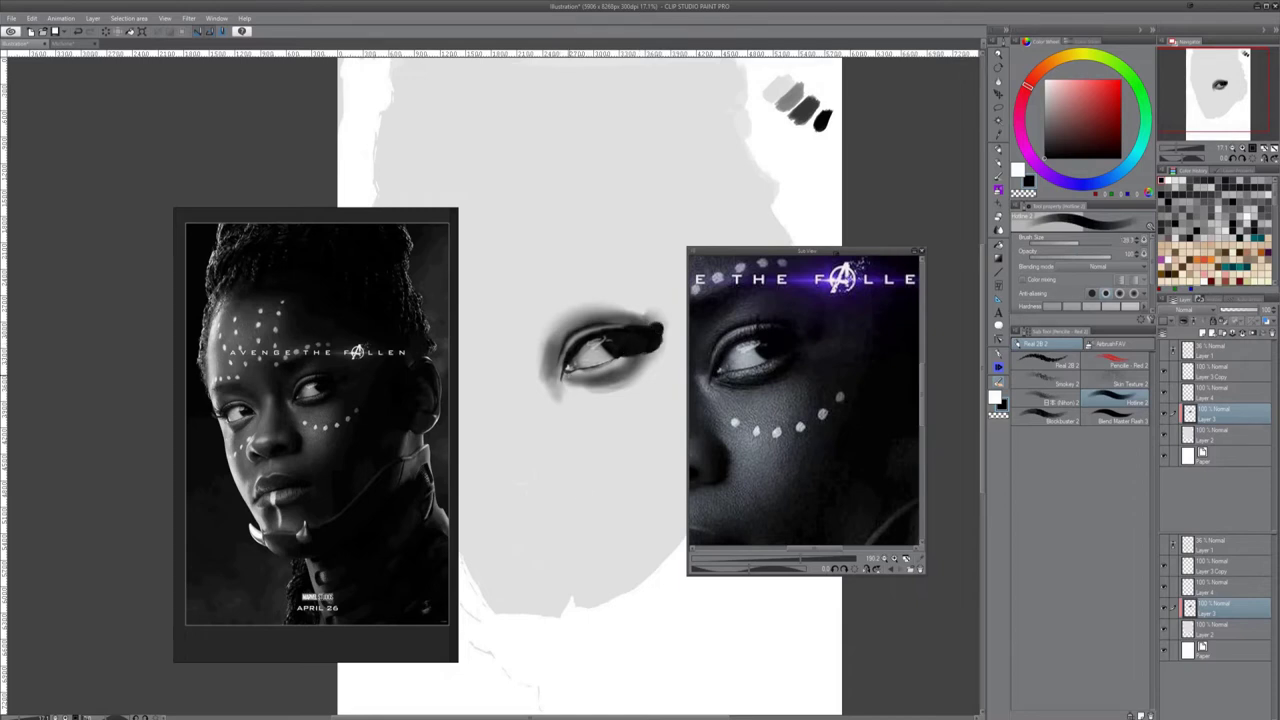
Darken the upper lash line and lid crease with a resized Hotline 2 brush at full opacity
key([)
key([)
key([)
key([)
key([)
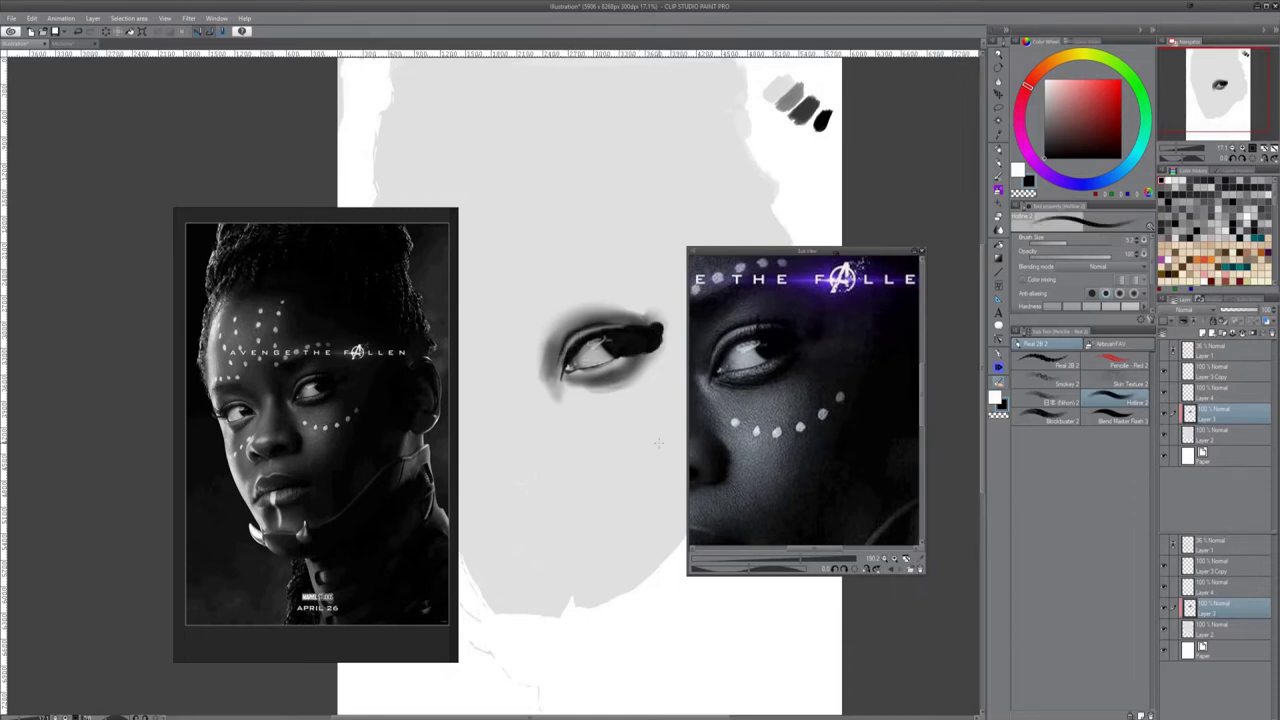
key(bracketright)
key(bracketright)
key(bracketright)
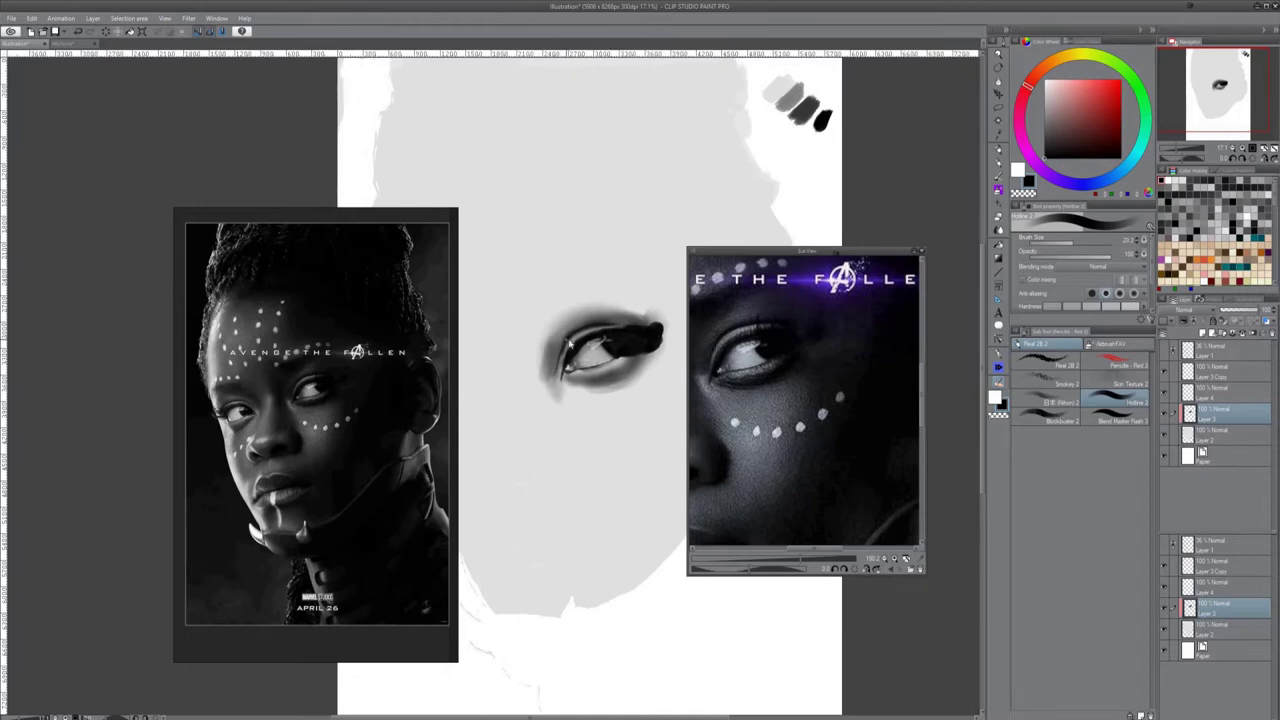
key(j)
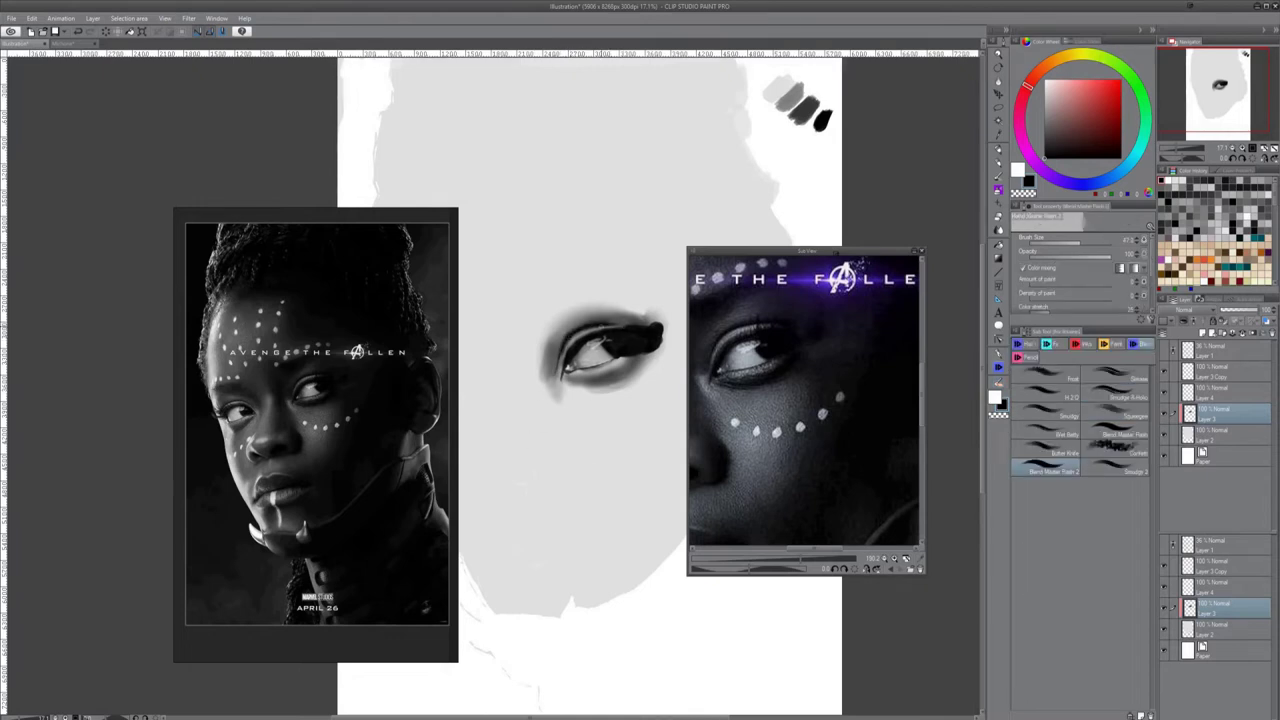
Shade the skin beside the inner corner of the eye with Hotline 2 and soften it with Blend Master Flash 2
key(b)
key(j)
key(bracketright)
key(bracketright)
key(bracketright)
key(b)
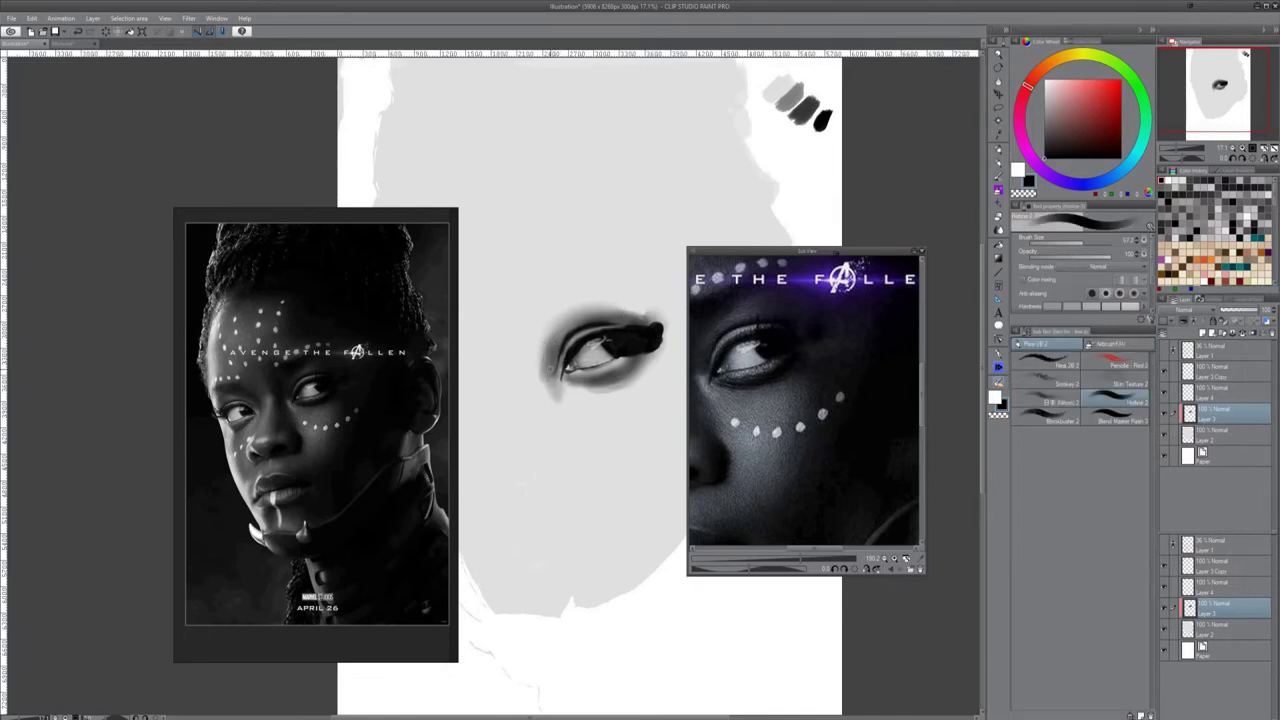
drag(550, 369, 554, 361)
key(j)
key(bracketright)
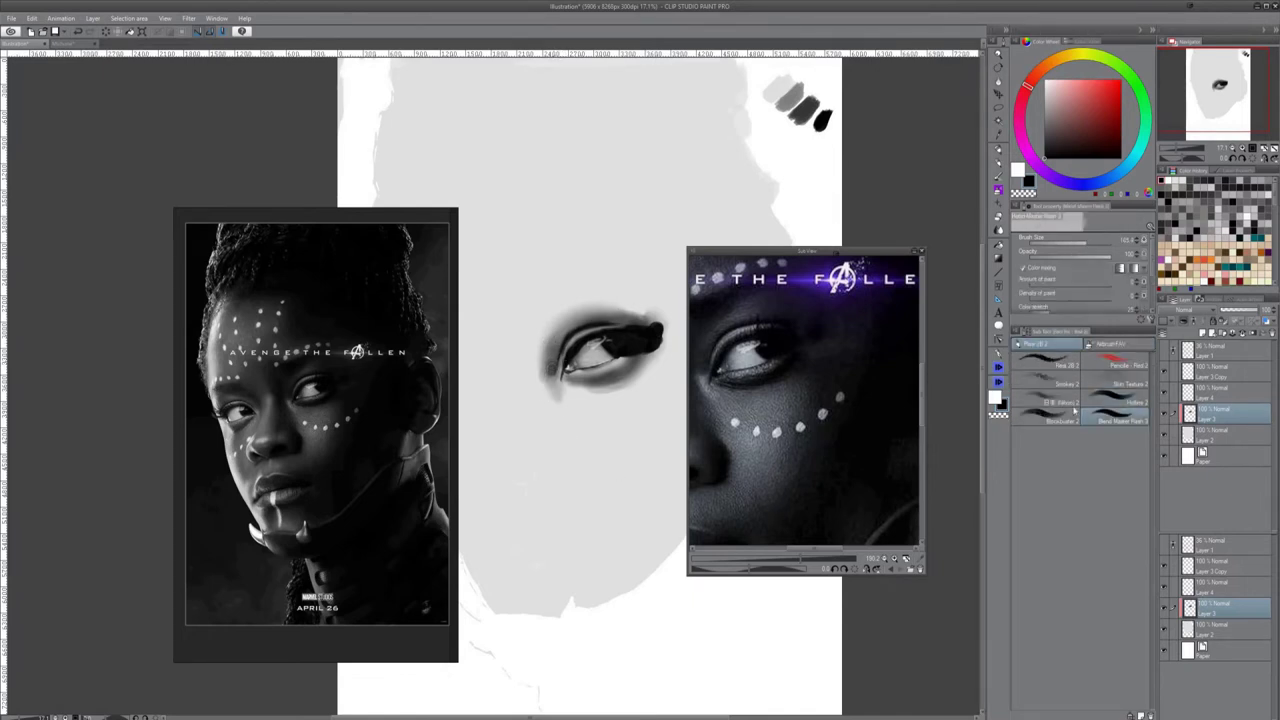
Paint a light accent on the upper lid near the inner corner with Hotline 2 at reduced opacity
click(1120, 400)
click(1120, 418)
key(j)
key(b)
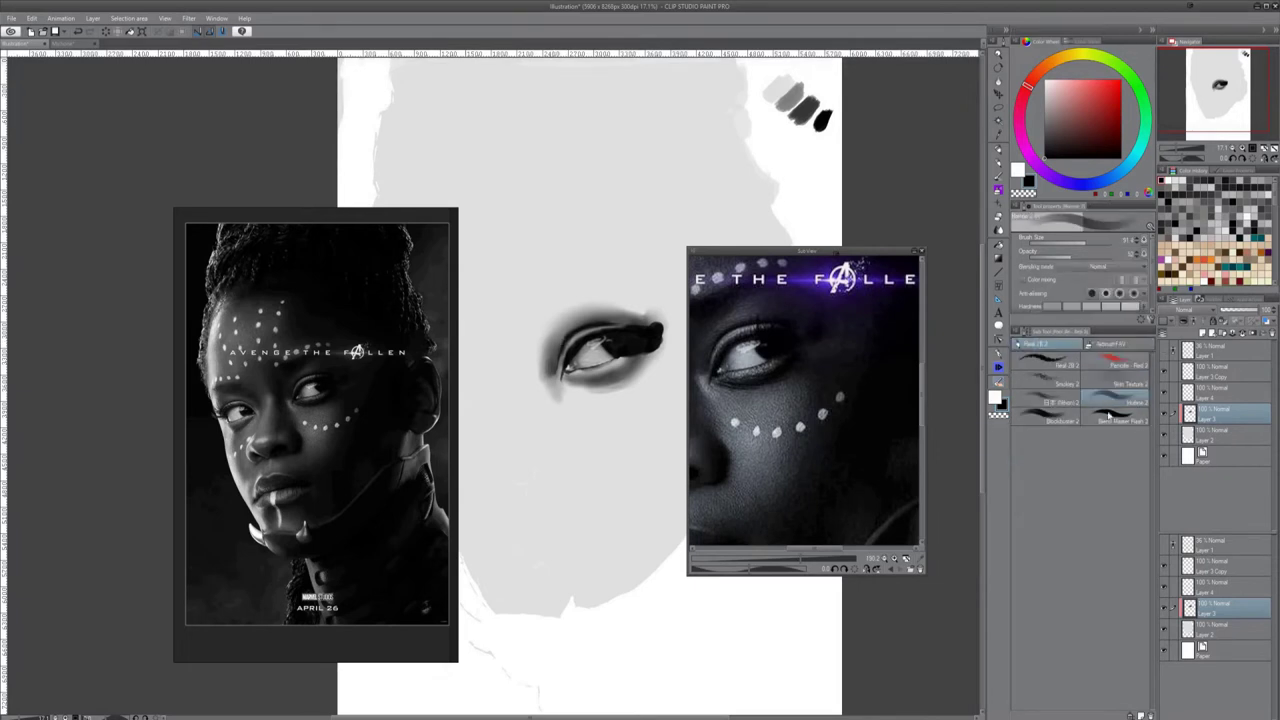
key(x)
drag(561, 350, 562, 356)
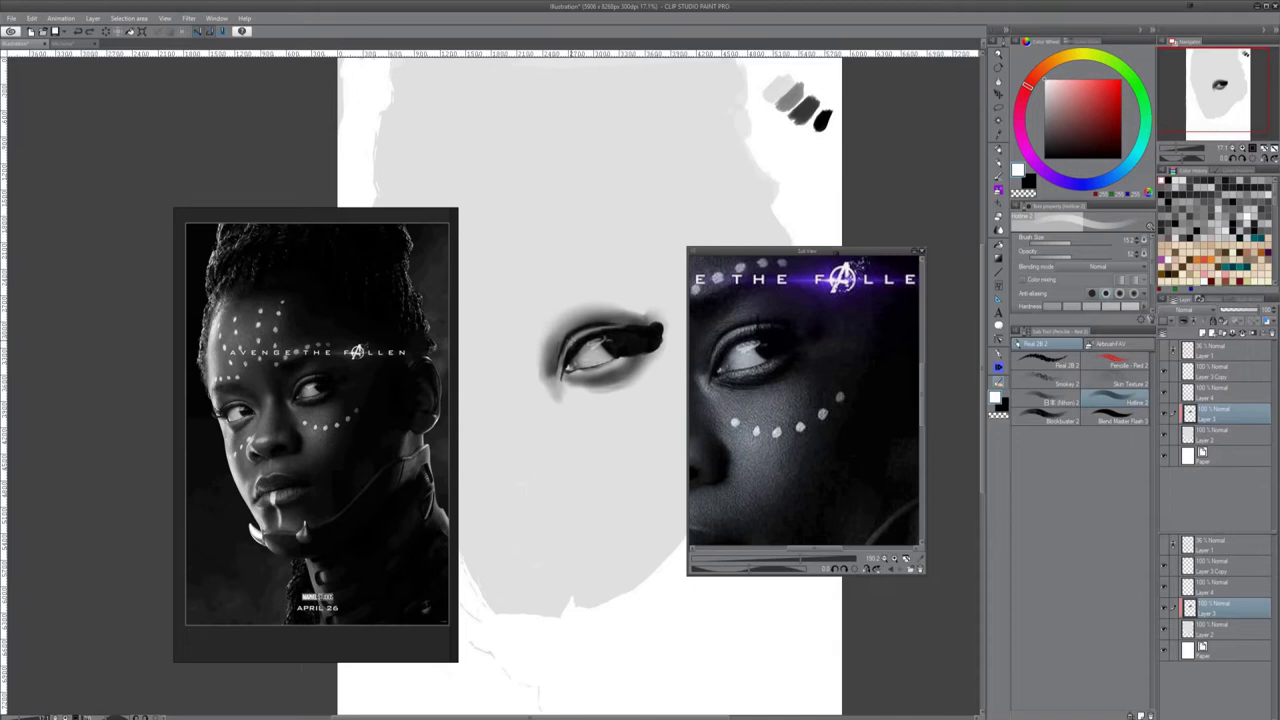
Paint a dark shadow along the outer part of the lower lid with Hotline 2 in black
key(x)
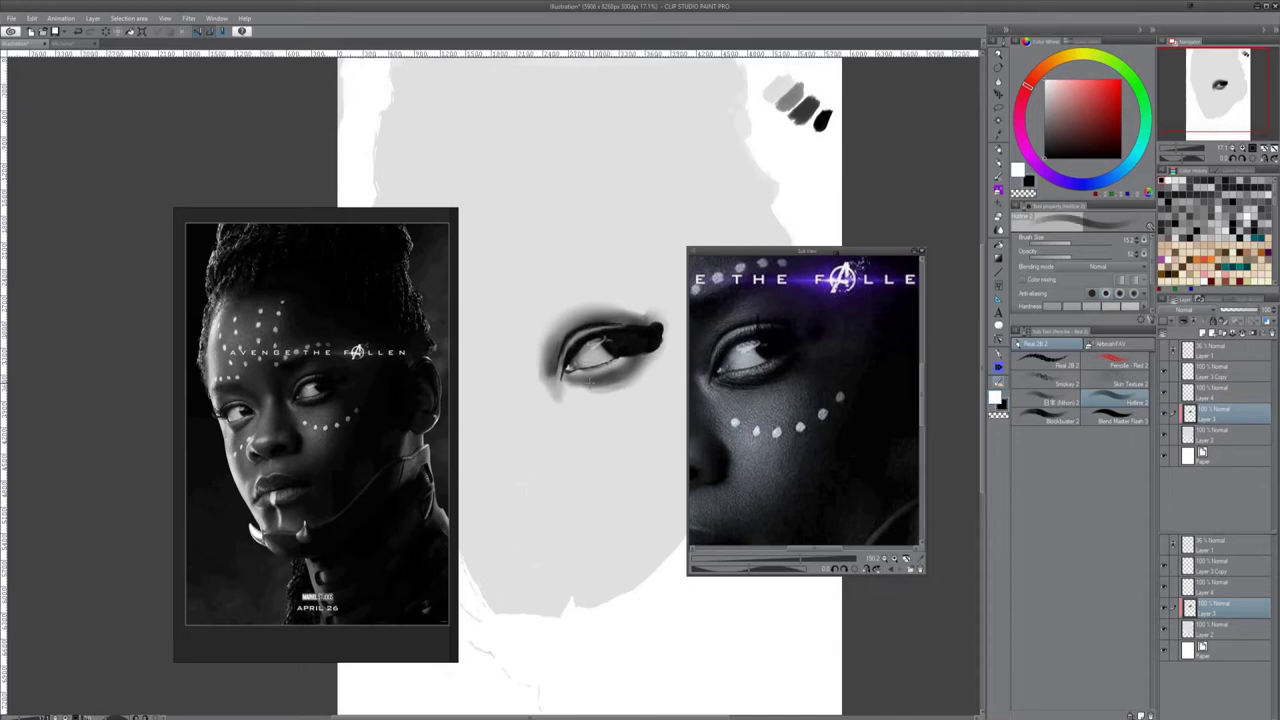
key(])
mouse_move(602, 374)
mouse_down()
mouse_move(640, 358)
mouse_move(642, 378)
mouse_move(643, 359)
mouse_up()
key(])
key([)
key(])
key(])
key([)
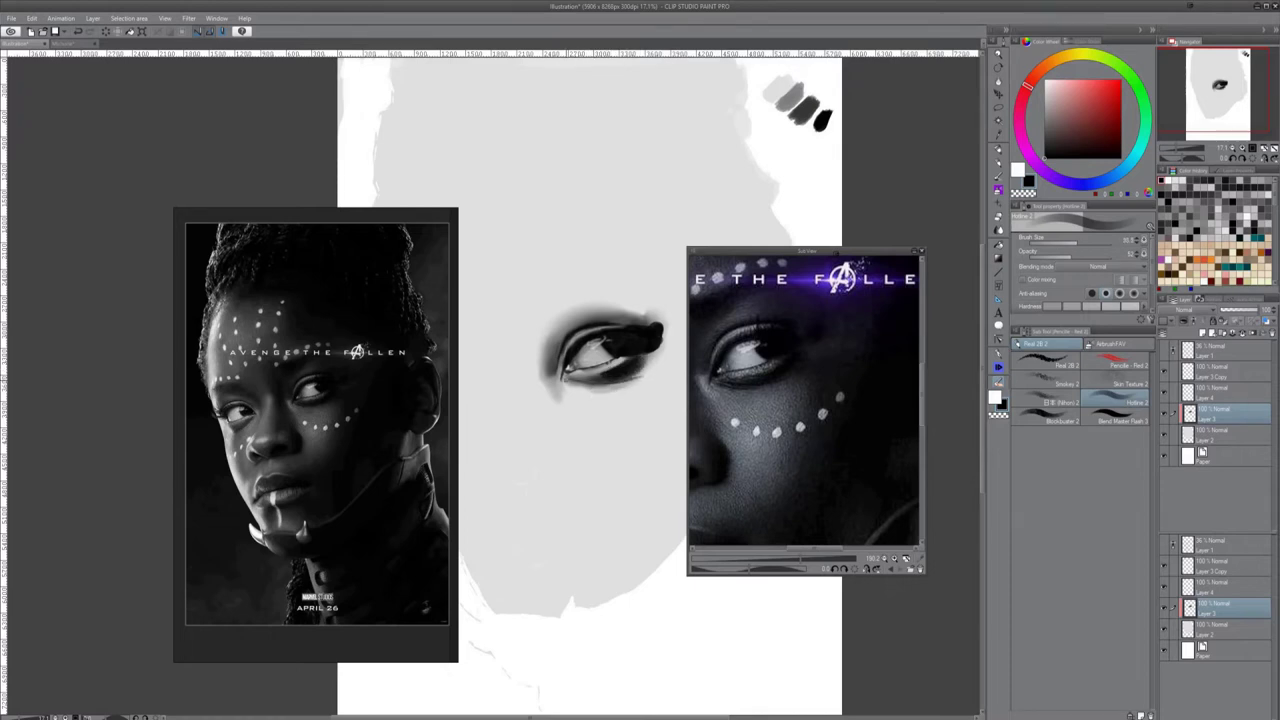
Draw the dark fold under the lower lid from the inner corner with Hotline 2 and blend it with Blend Master Flash 2
drag(568, 382, 602, 386)
key([)
key([)
key([)
key(j)
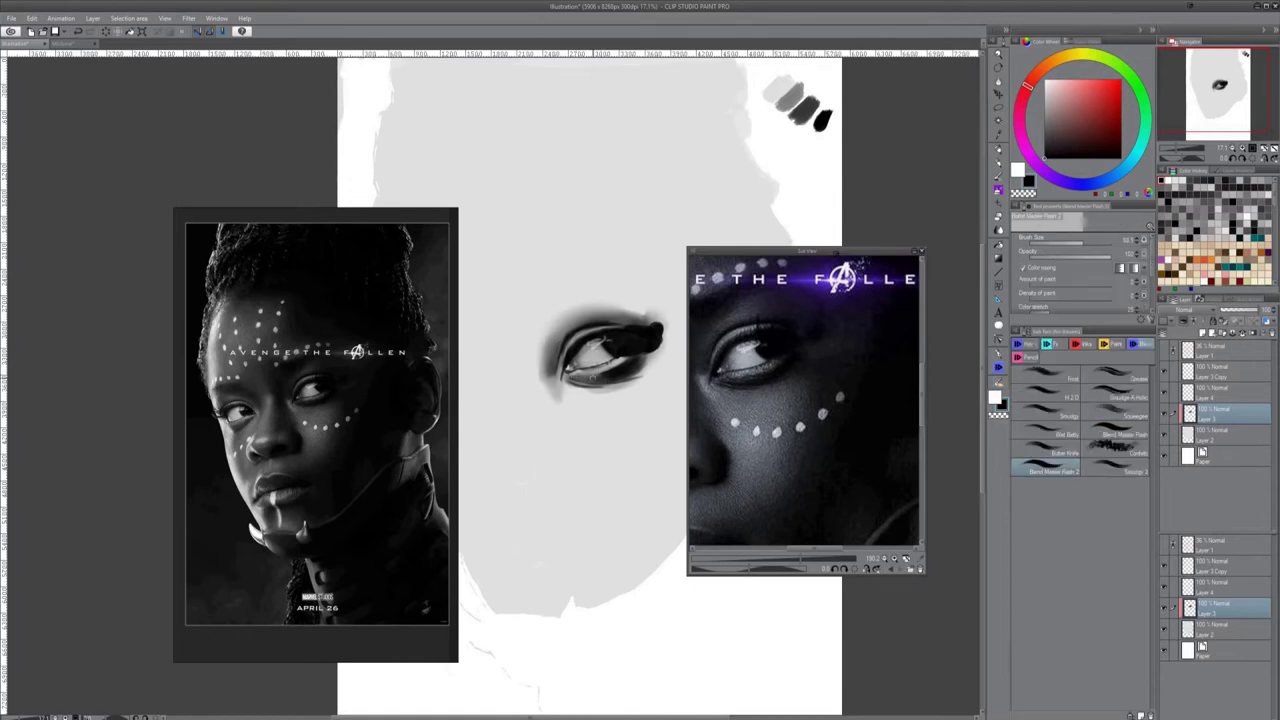
key(b)
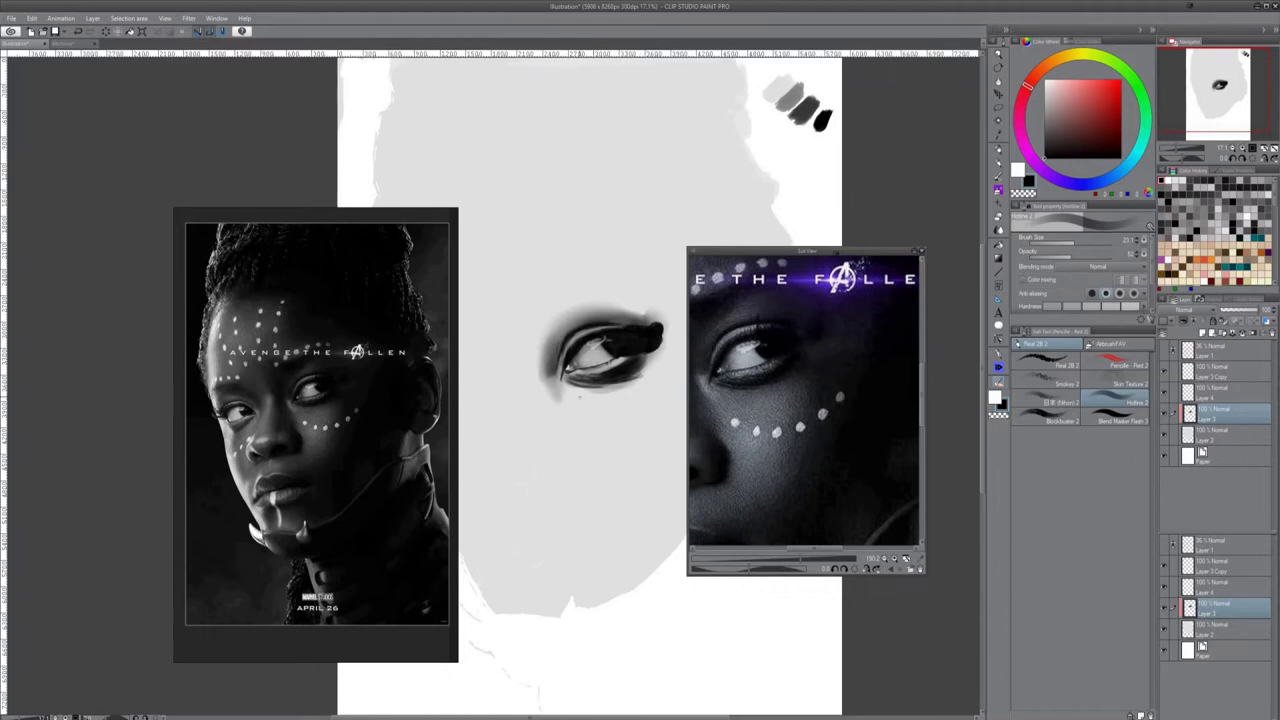
key(j)
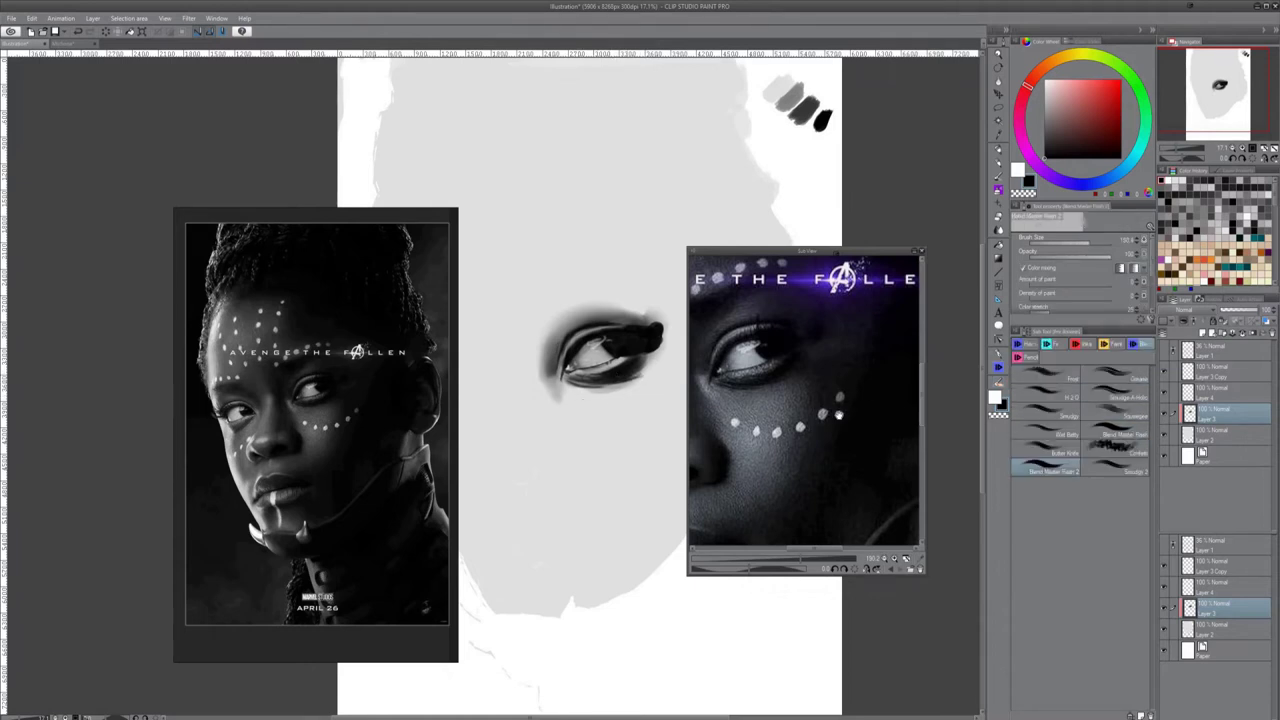
Block in broad gray shadows around the eye socket and under the eye with an enlarged Hotline 2 brush
key(b)
drag(652, 378, 564, 386)
scroll(591, 466, down, 2)
key(bracketright)
key(bracketright)
mouse_move(570, 434)
mouse_down()
mouse_move(556, 376)
mouse_move(582, 362)
mouse_move(573, 436)
mouse_move(630, 424)
mouse_up()
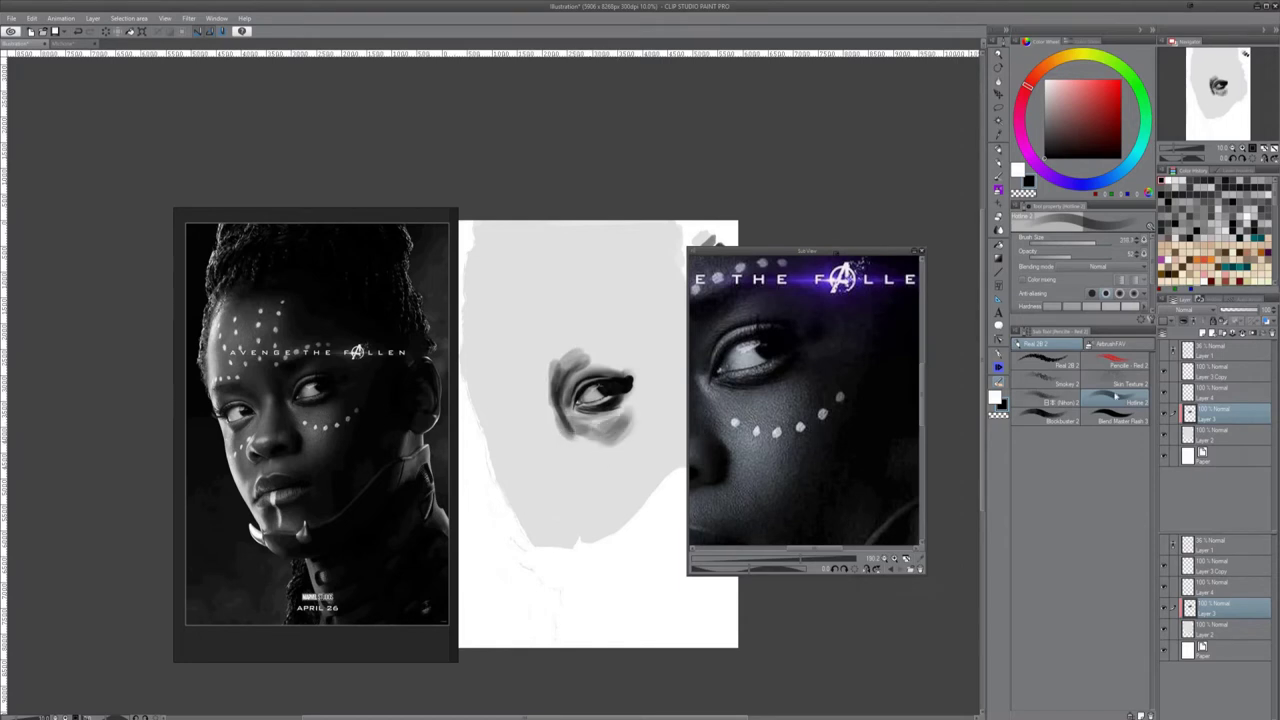
Smooth the gray shadows around the eye socket with Blend Master Flash 2
key(j)
mouse_move(559, 396)
mouse_down()
mouse_move(566, 369)
mouse_move(564, 420)
mouse_move(600, 425)
mouse_move(584, 438)
mouse_move(628, 386)
mouse_up()
drag(557, 431, 551, 410)
key(x)
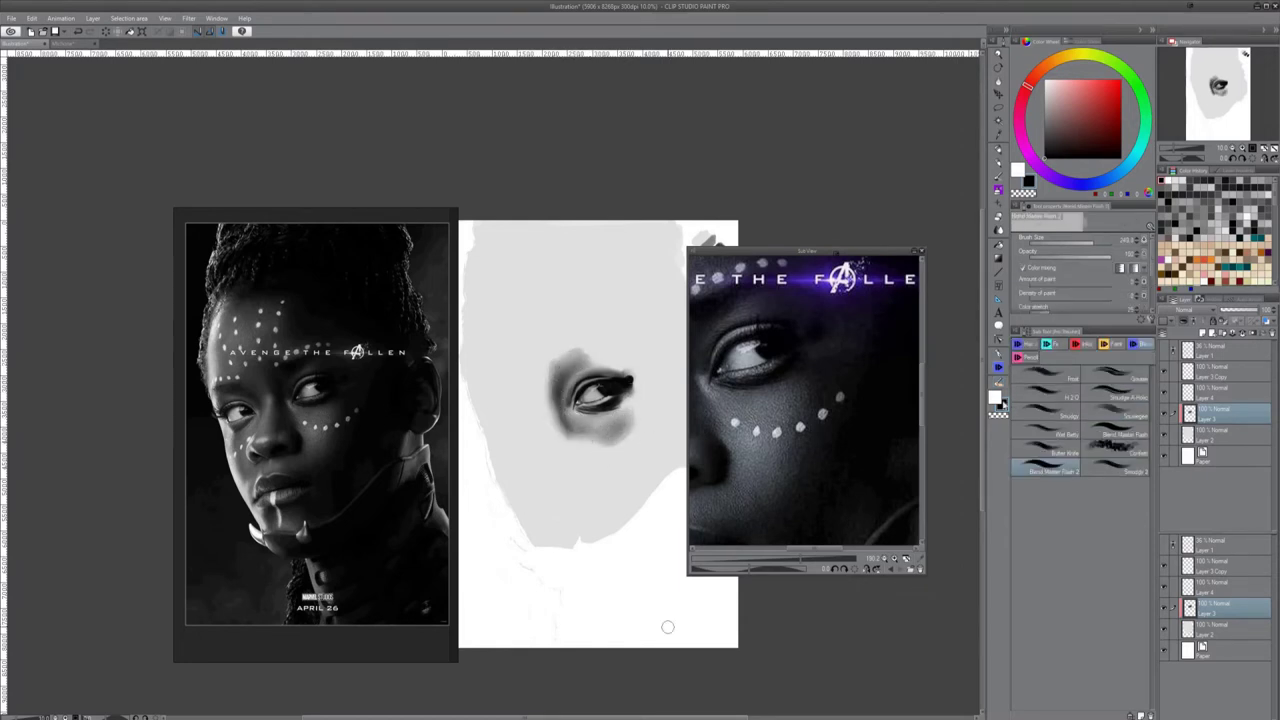
Deepen the creases below the lower lid with the Hotline brush and blend them
key(b)
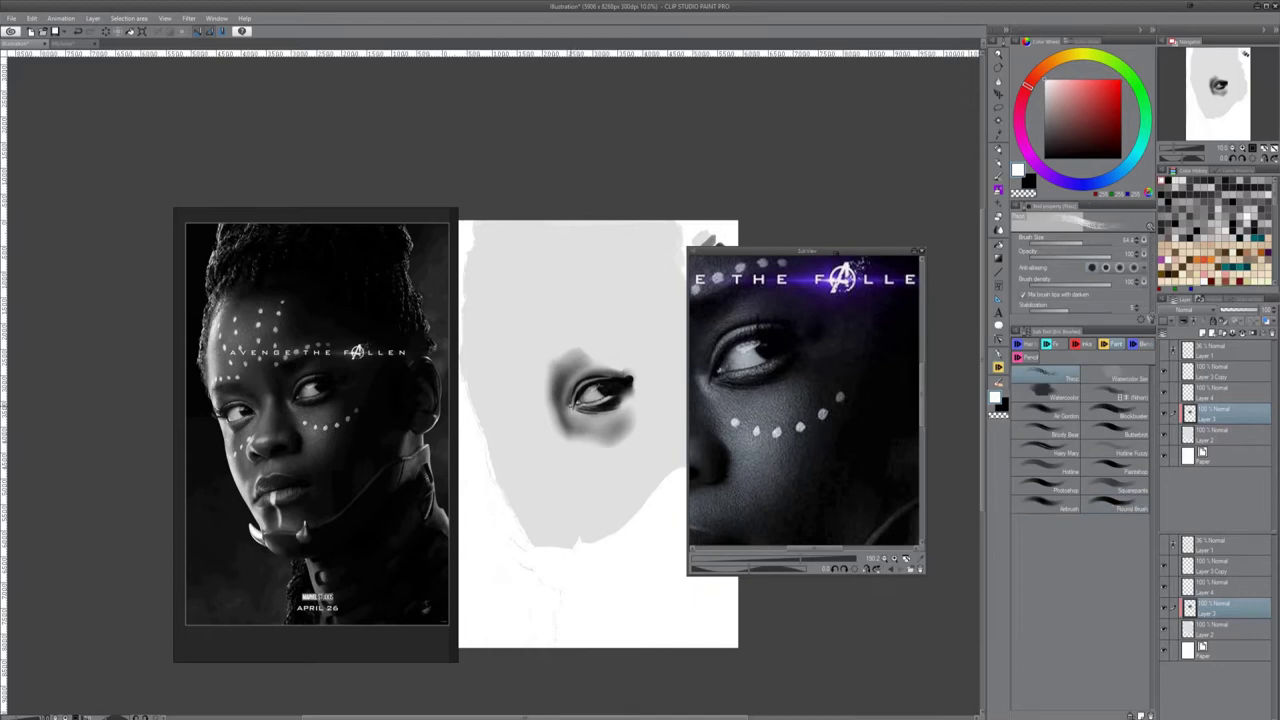
scroll(631, 537, up, 3)
click(1045, 465)
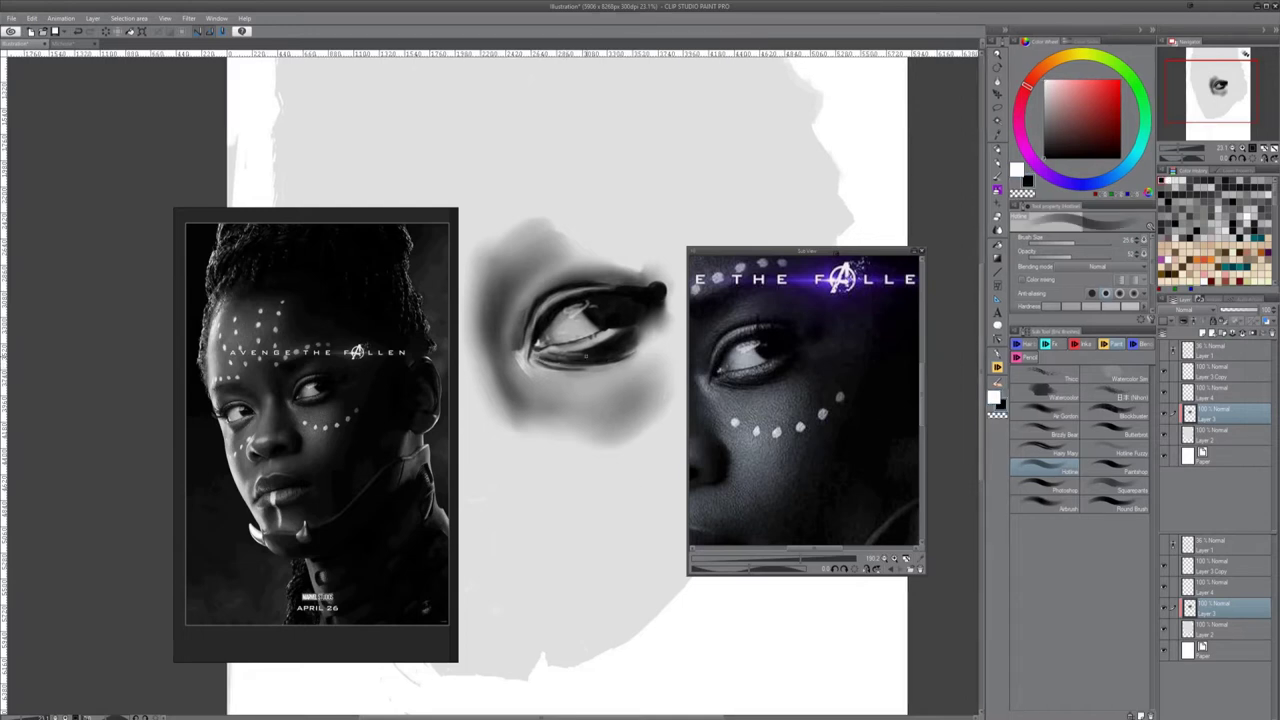
key(j)
key(p)
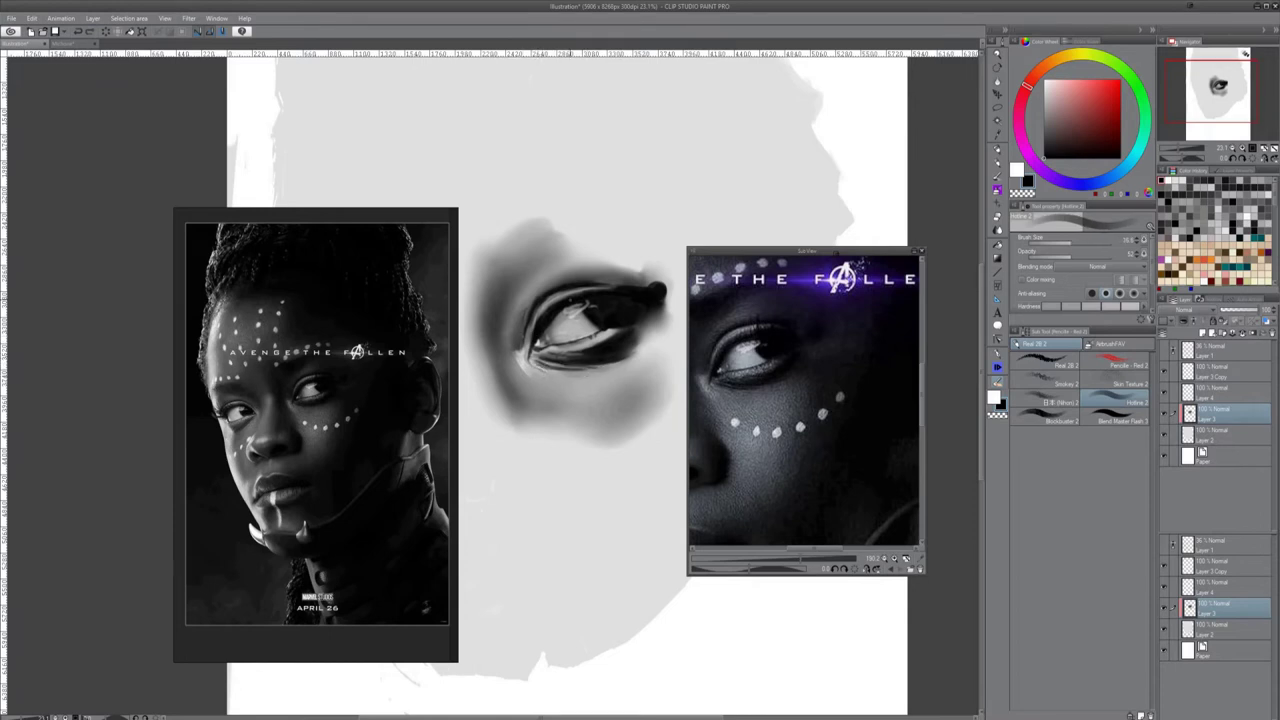
Add fine dark details at the inner corner of the eye with a small Hotline 2 brush
key([)
key([)
key([)
key([)
key([)
key([)
key([)
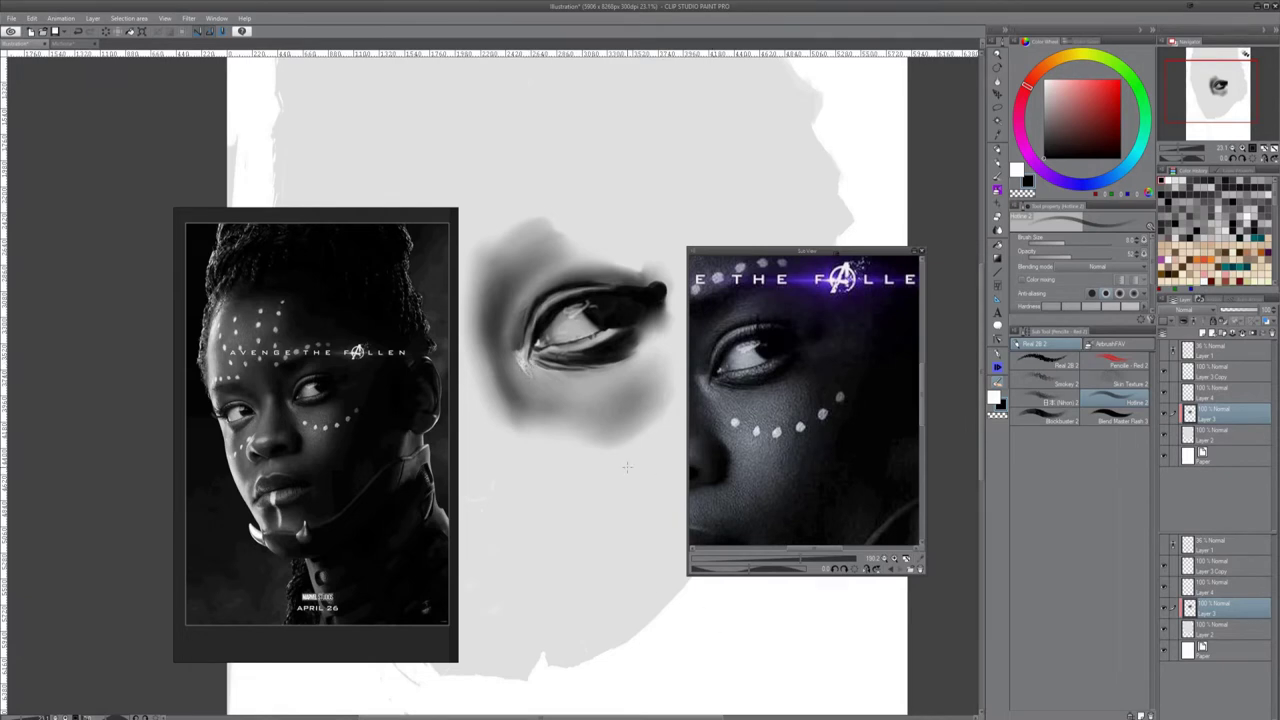
key(])
key(])
Sample tones from the eye and refine its inner corner with a progressively smaller Hotline 2 brush
alt+click(580, 398)
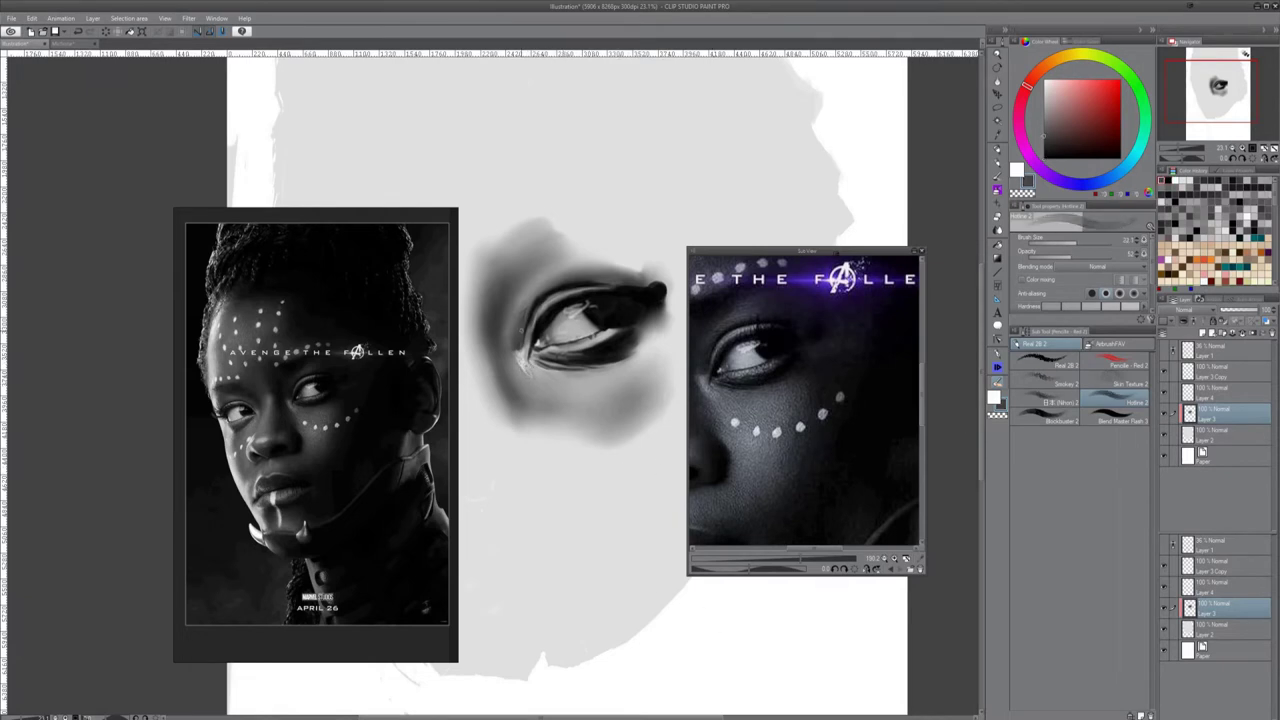
alt+click(540, 348)
key(bracketleft)
key(bracketleft)
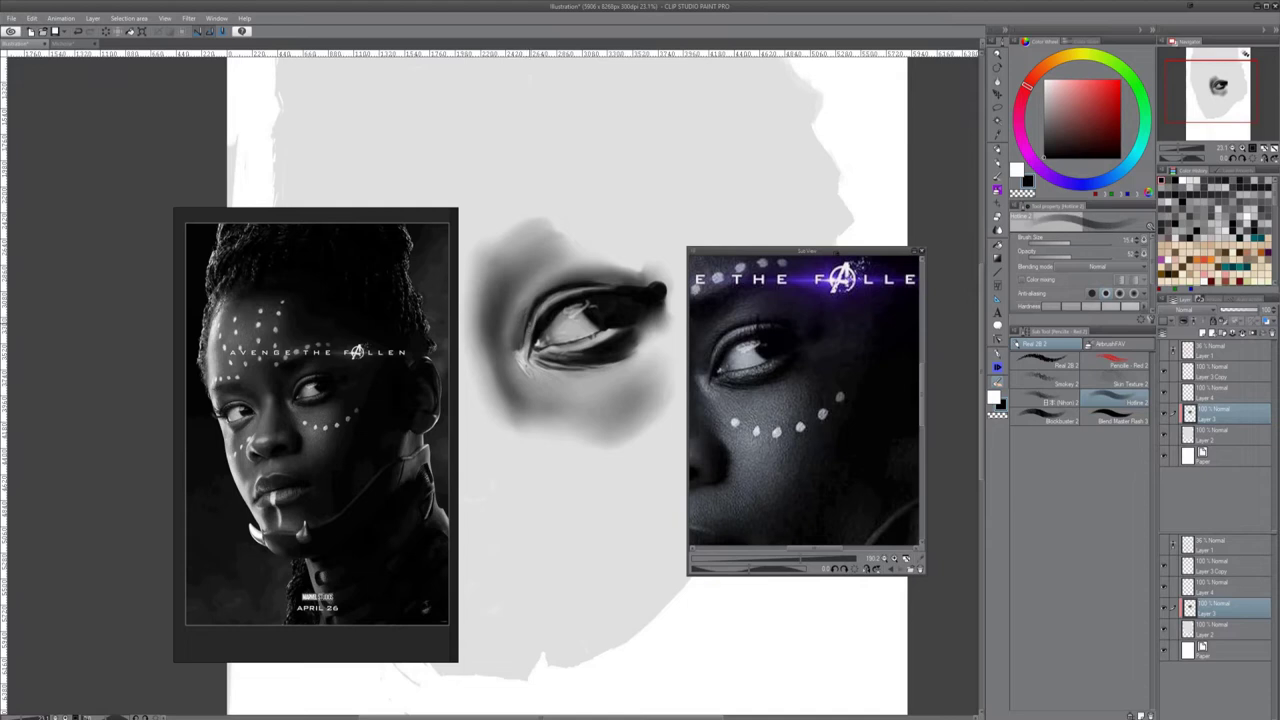
key(bracketleft)
key(bracketleft)
key(bracketleft)
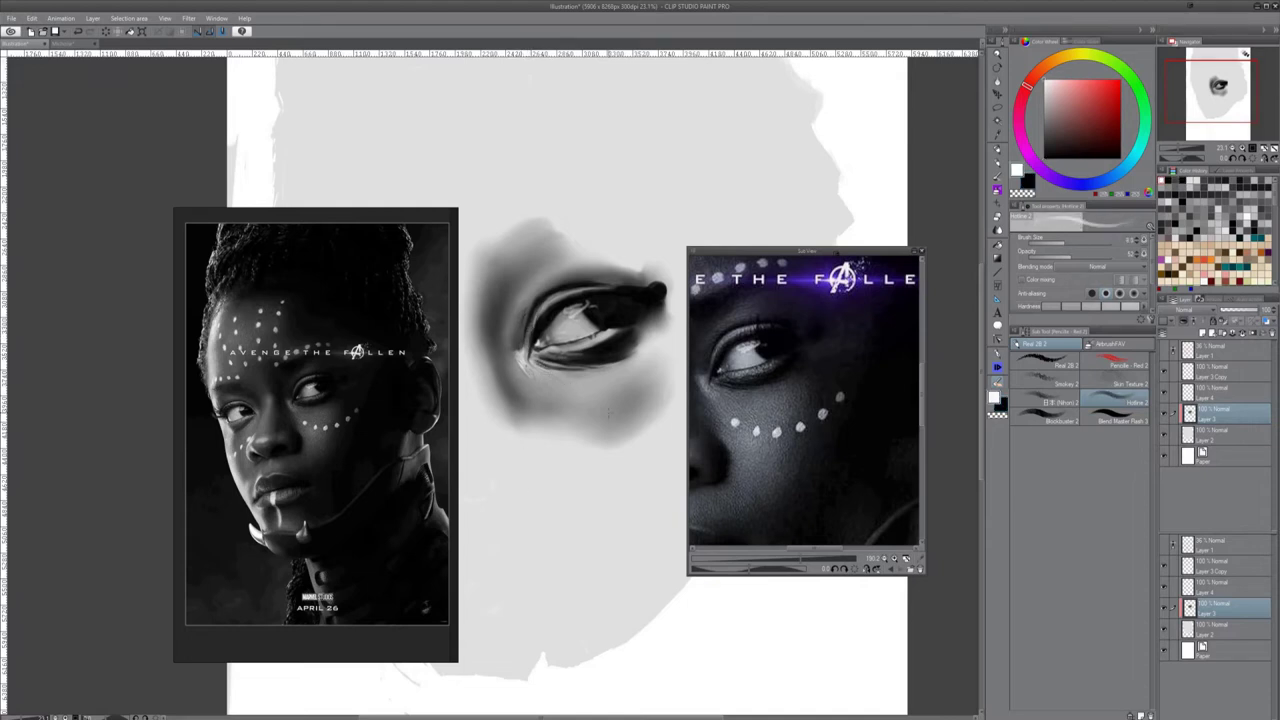
Paint the shadow along the lower rim of the eyeball with a larger Hotline 2 brush and blend it
key(bracketright)
key(bracketright)
key(bracketright)
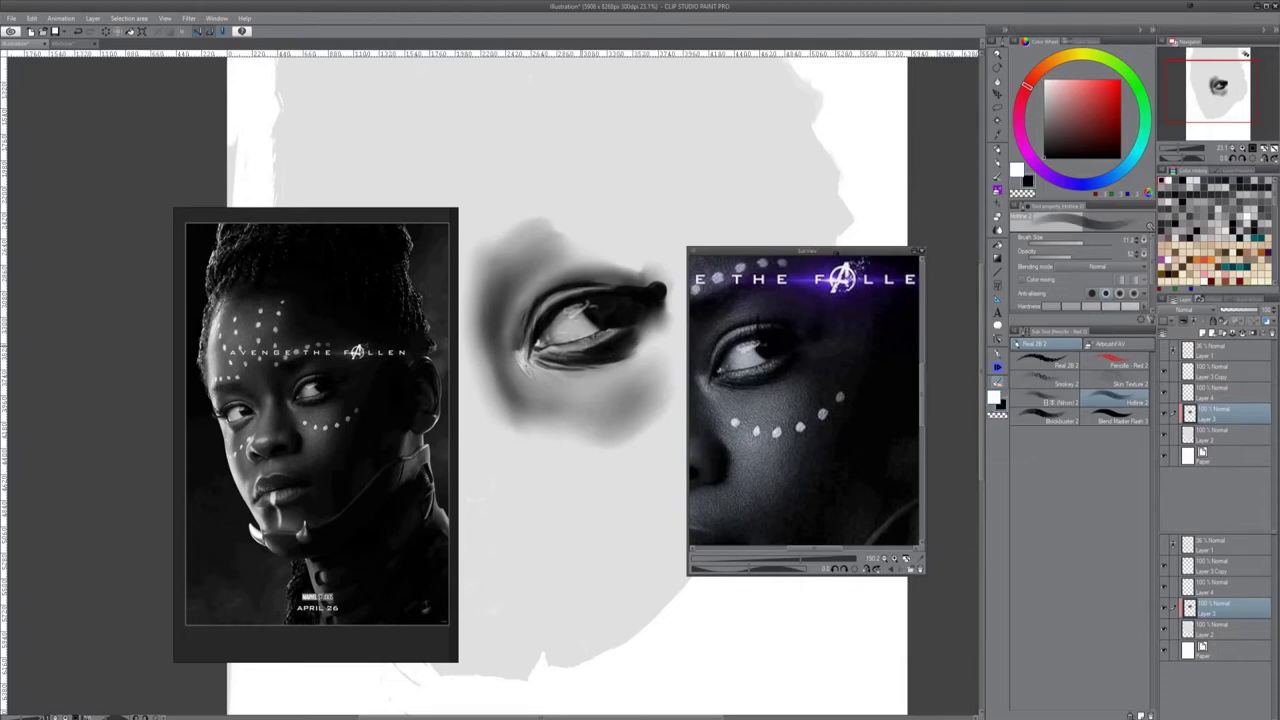
drag(546, 350, 586, 350)
key(j)
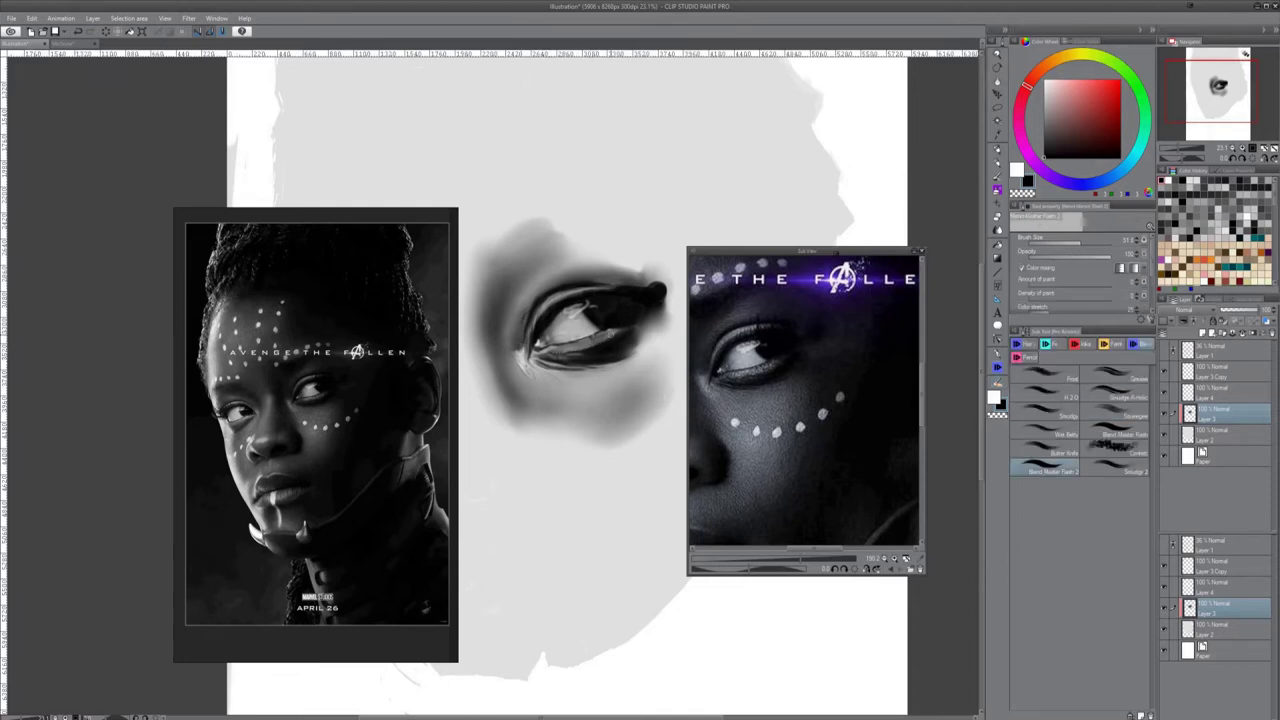
Highlight the outer lower lid rim in white, tone it back with dark Hotline 2 strokes and blend the edges
key(p)
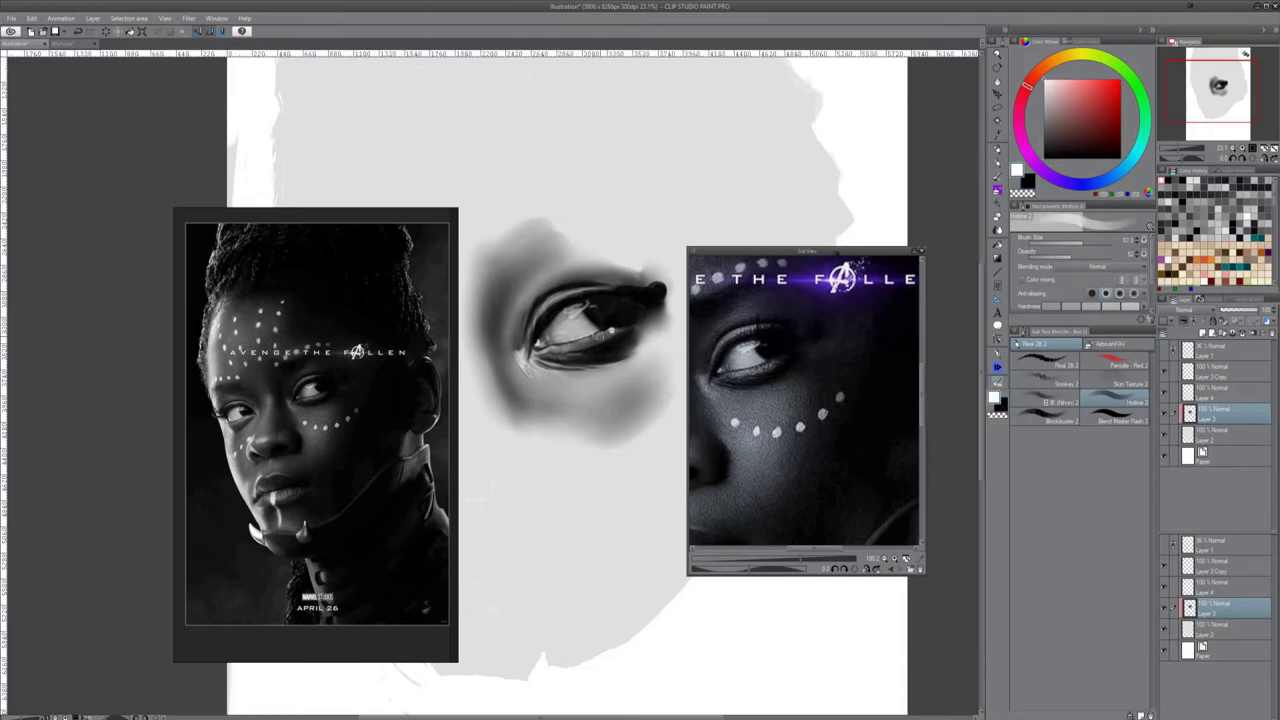
key(x)
key([)
drag(578, 348, 631, 336)
key(j)
key(p)
drag(566, 369, 589, 369)
key(j)
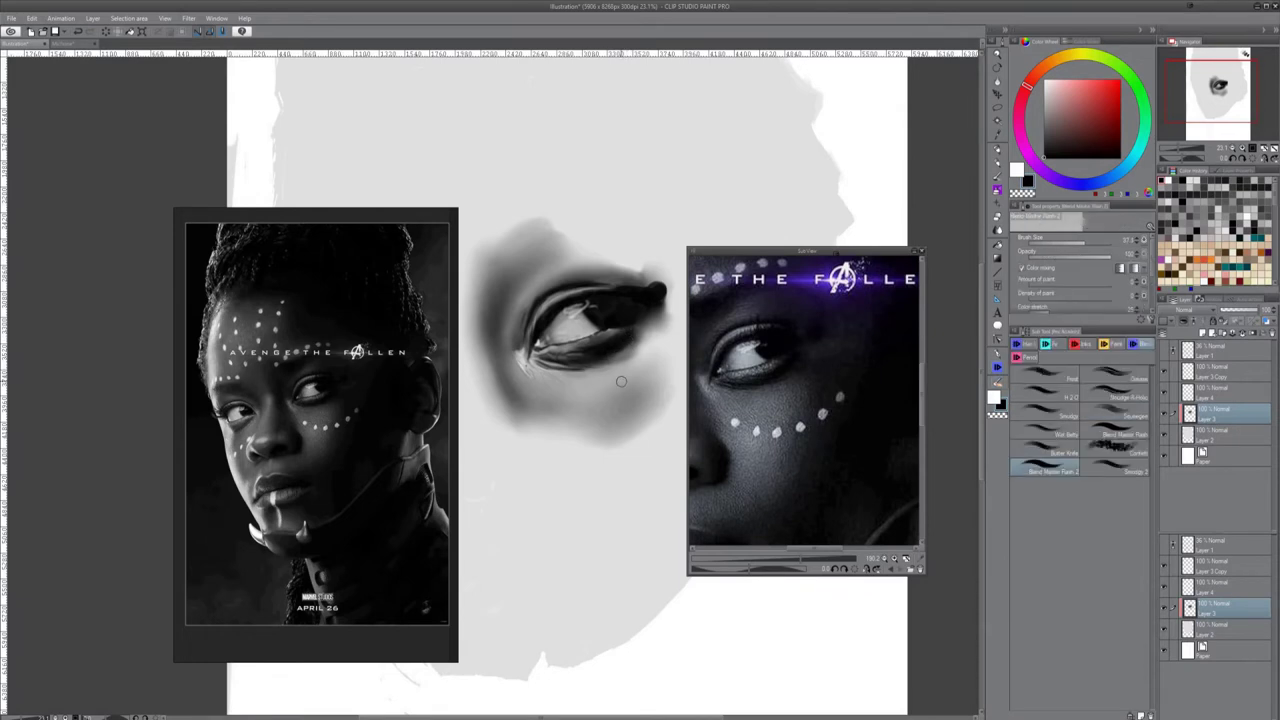
Touch up the lower lid with Hotline 2, pick the Smokey texture brush and make Layer 4 active
key(b)
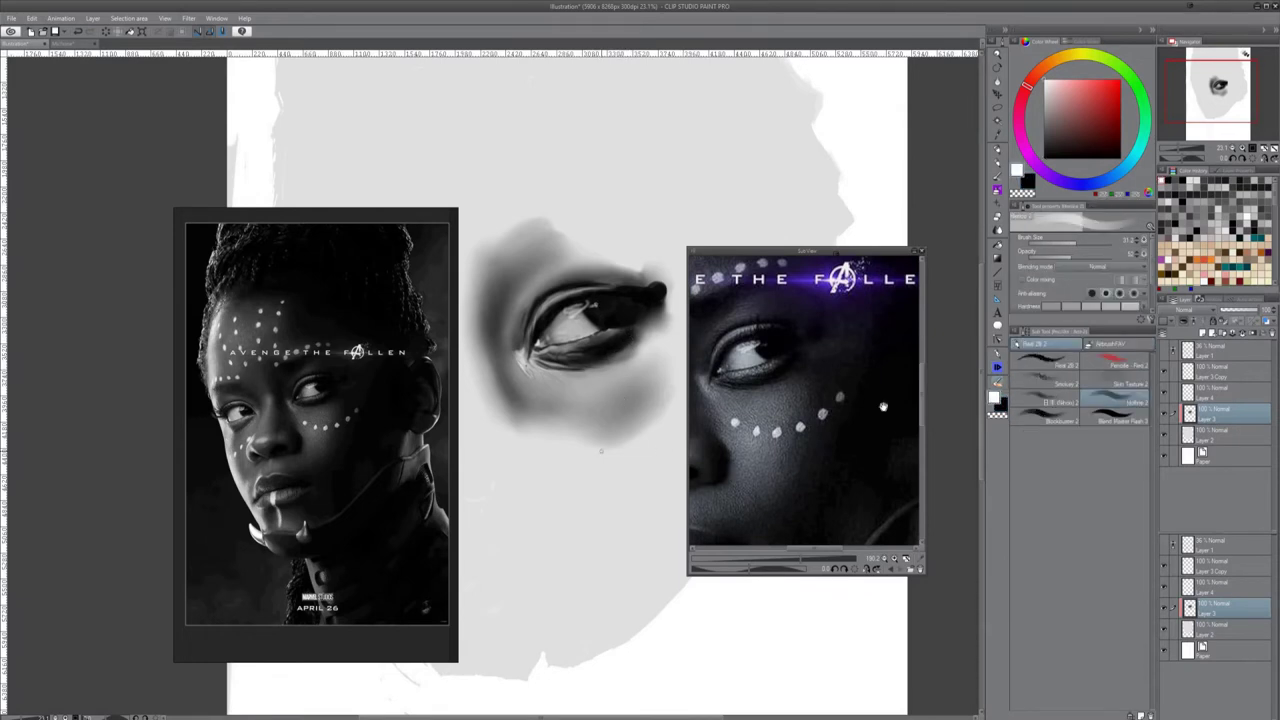
key(x)
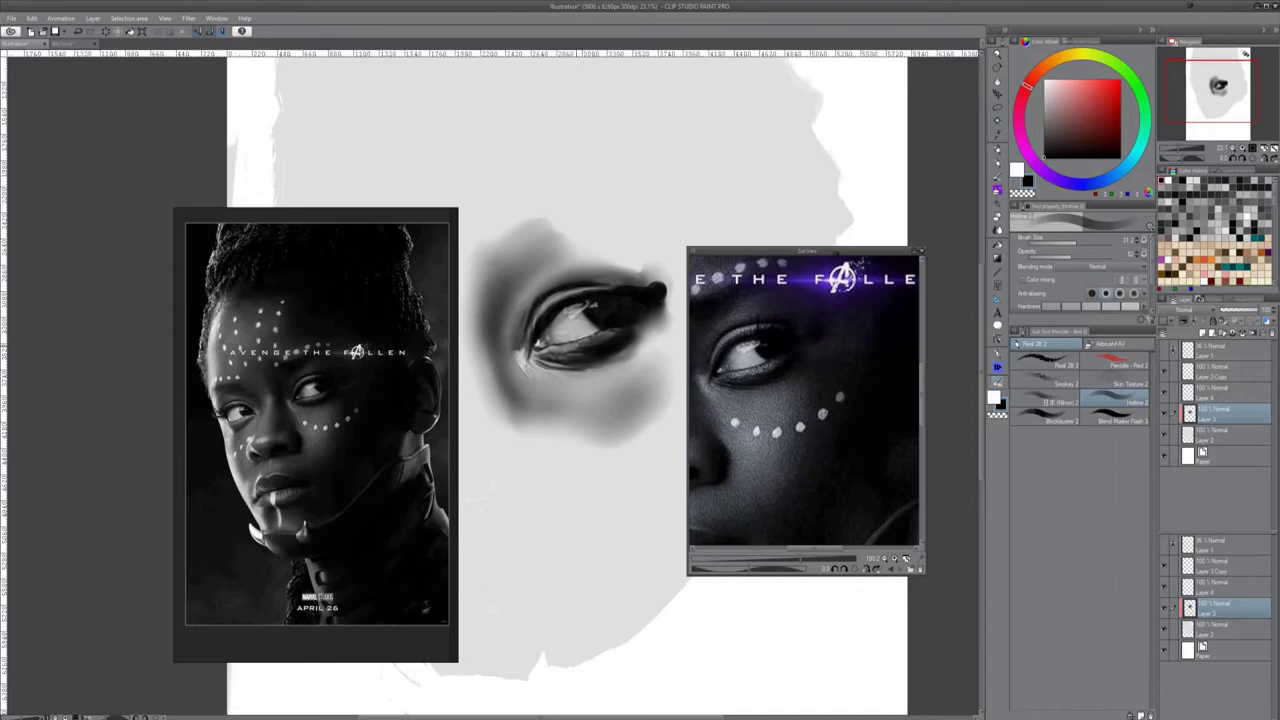
key(j)
click(1050, 344)
click(1120, 375)
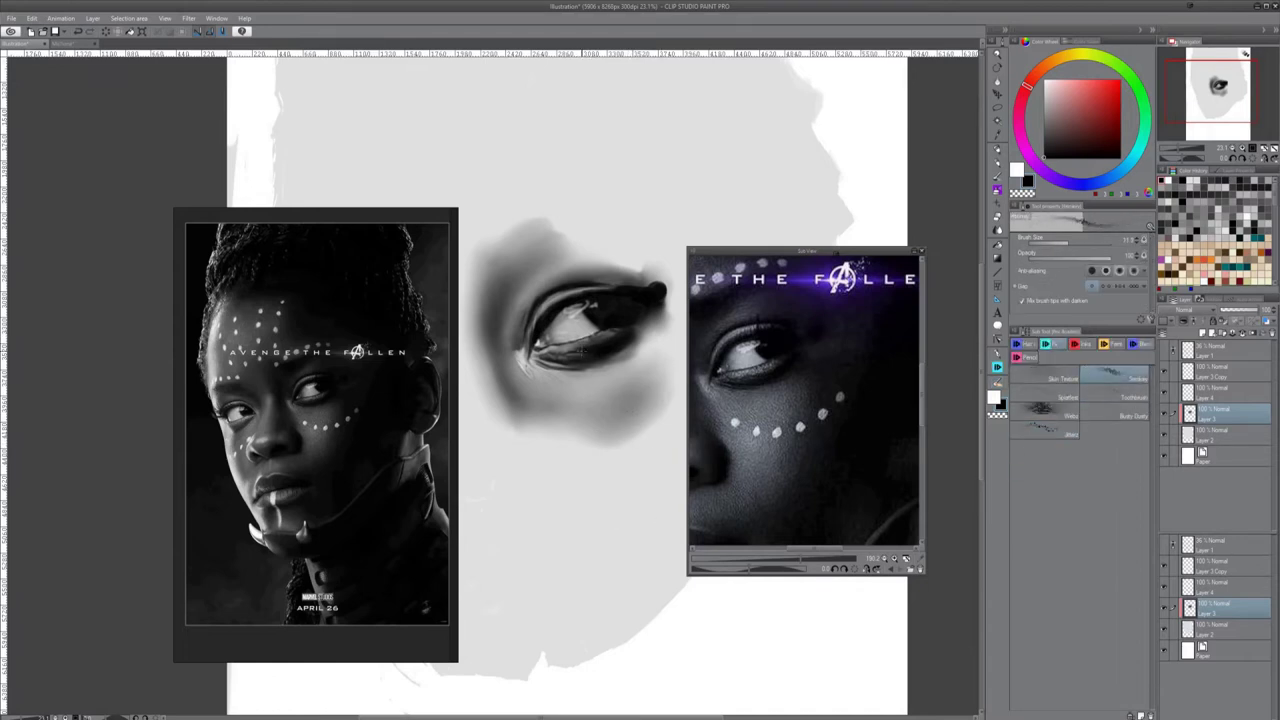
click(1225, 393)
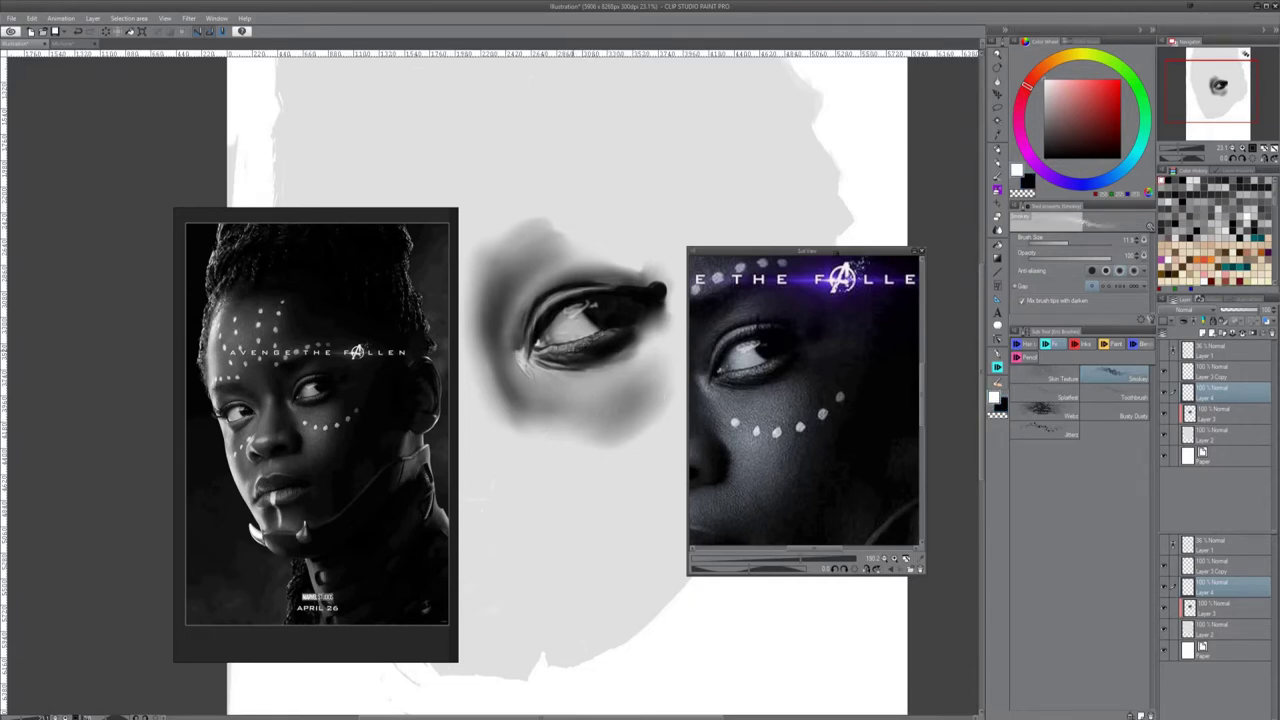
Shade the eye socket and cheek below the eye on Layer 3 with the Shadow 2 airbrush
scroll(600, 420, down, 4)
scroll(597, 462, up, 2)
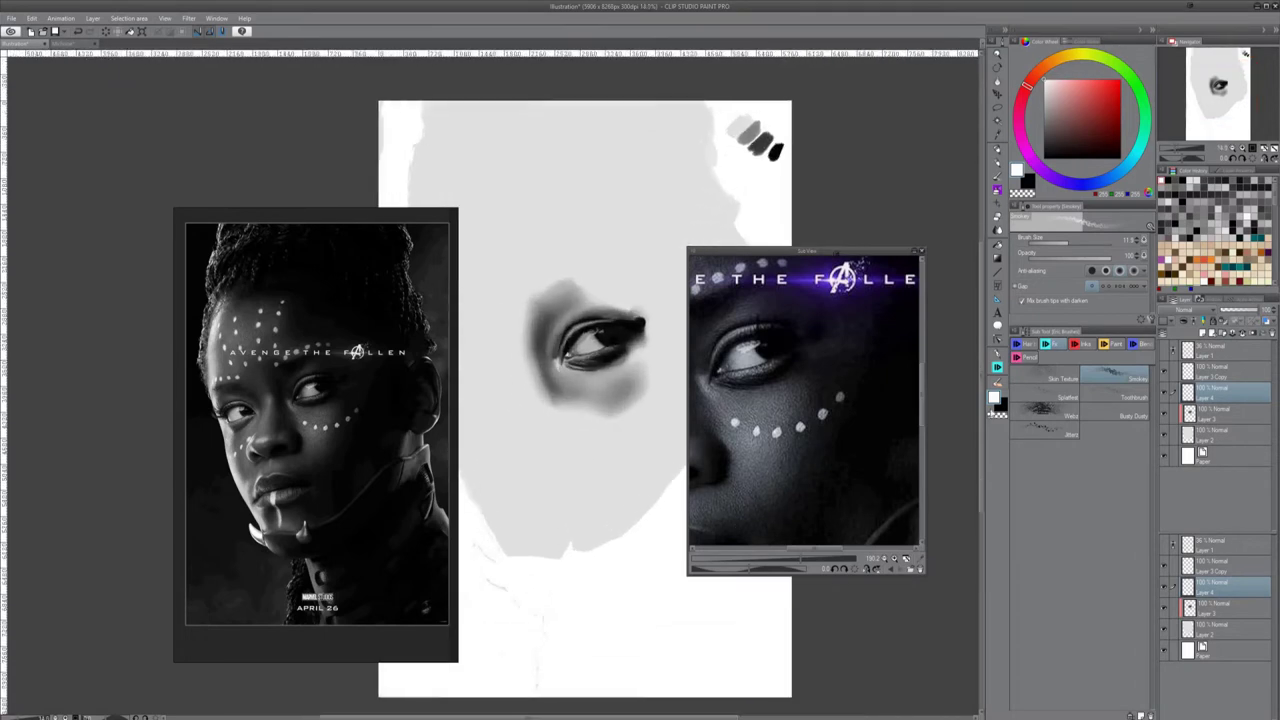
click(1217, 413)
click(997, 383)
click(1112, 344)
click(1045, 362)
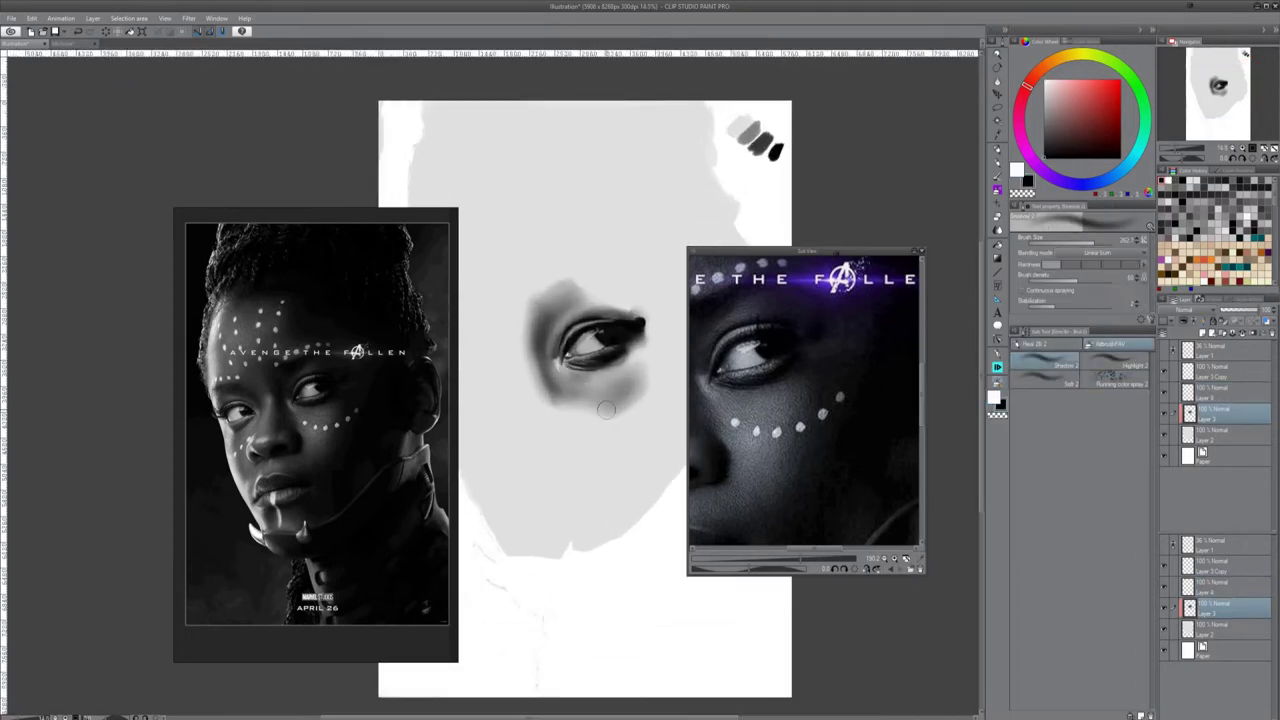
drag(648, 332, 620, 368)
mouse_move(806, 541)
mouse_down()
mouse_move(820, 543)
mouse_move(806, 541)
mouse_up()
drag(642, 350, 634, 408)
mouse_move(544, 359)
mouse_down()
mouse_move(560, 386)
mouse_move(549, 317)
mouse_move(566, 400)
mouse_move(550, 360)
mouse_move(567, 393)
mouse_move(550, 378)
mouse_move(575, 410)
mouse_move(635, 344)
mouse_move(649, 396)
mouse_move(632, 415)
mouse_move(584, 420)
mouse_move(629, 372)
mouse_up()
key(period)
key(period)
key(x)
click(1045, 364)
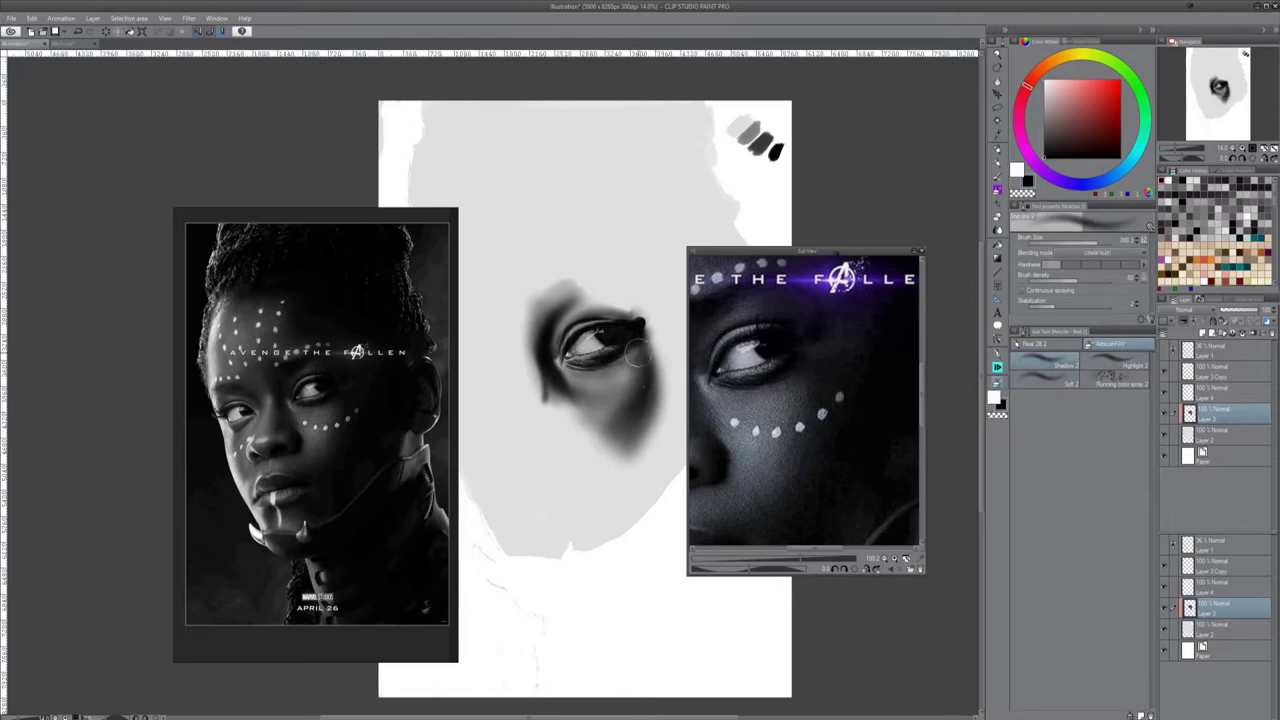
Deepen the shadow above the upper lid crease with a smaller Shadow 2 airbrush
key(bracketleft)
key(bracketleft)
key(bracketleft)
key(bracketleft)
key(bracketleft)
key(bracketleft)
mouse_move(568, 326)
mouse_down()
mouse_move(643, 311)
mouse_move(556, 351)
mouse_move(580, 301)
mouse_move(613, 292)
mouse_move(636, 314)
mouse_move(615, 318)
mouse_up()
Smooth the shading on the cheek below the eye on Layer 3 with a larger brush and the Soft 2 airbrush
key(bracketright)
key(bracketright)
key(bracketright)
key(bracketright)
key(bracketright)
key(bracketright)
click(1045, 385)
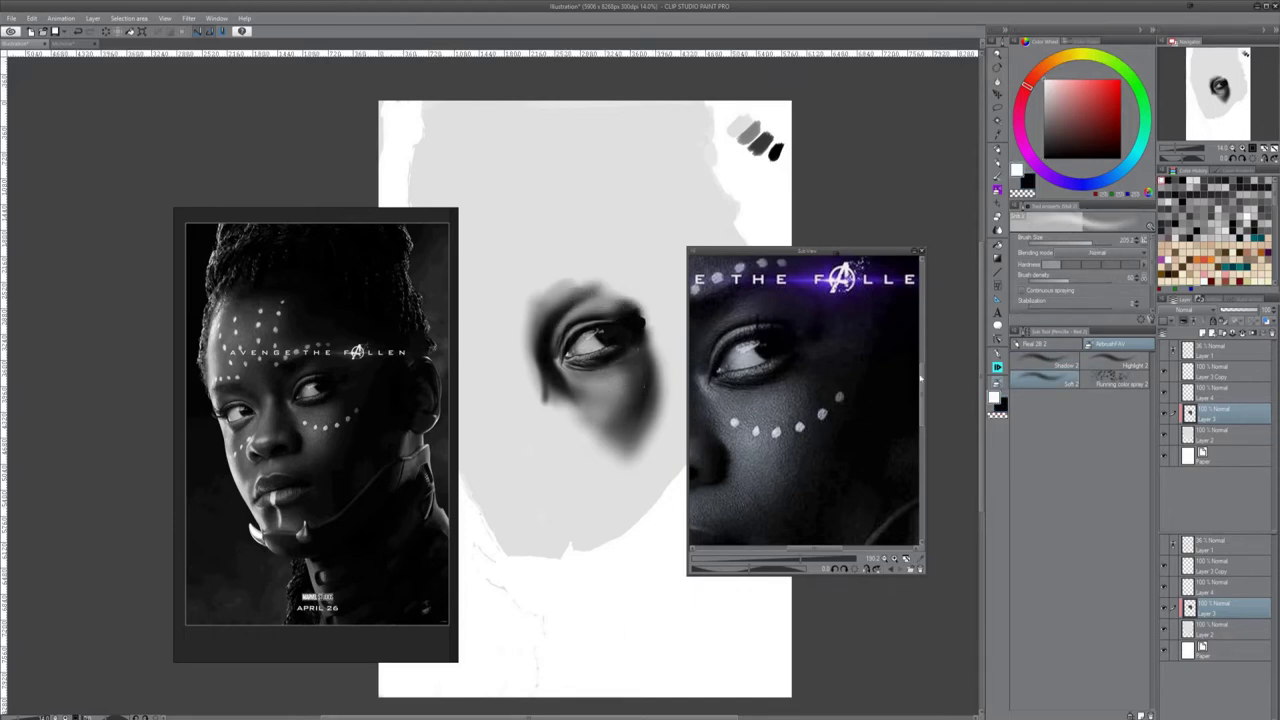
Make Layer 2 active, show more of the reference face and sample light gray from the canvas for airbrushing
click(1045, 362)
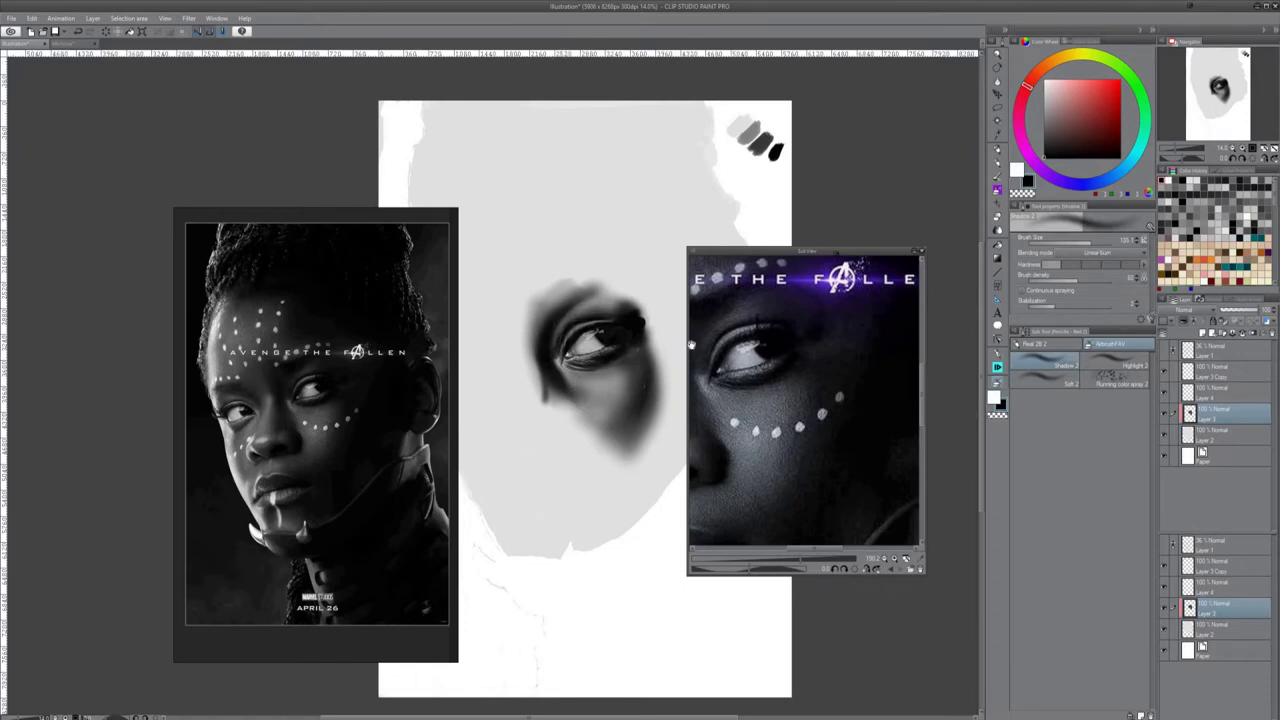
click(1115, 362)
key(comma)
scroll(709, 415, down, 5)
click(1225, 434)
alt+click(644, 387)
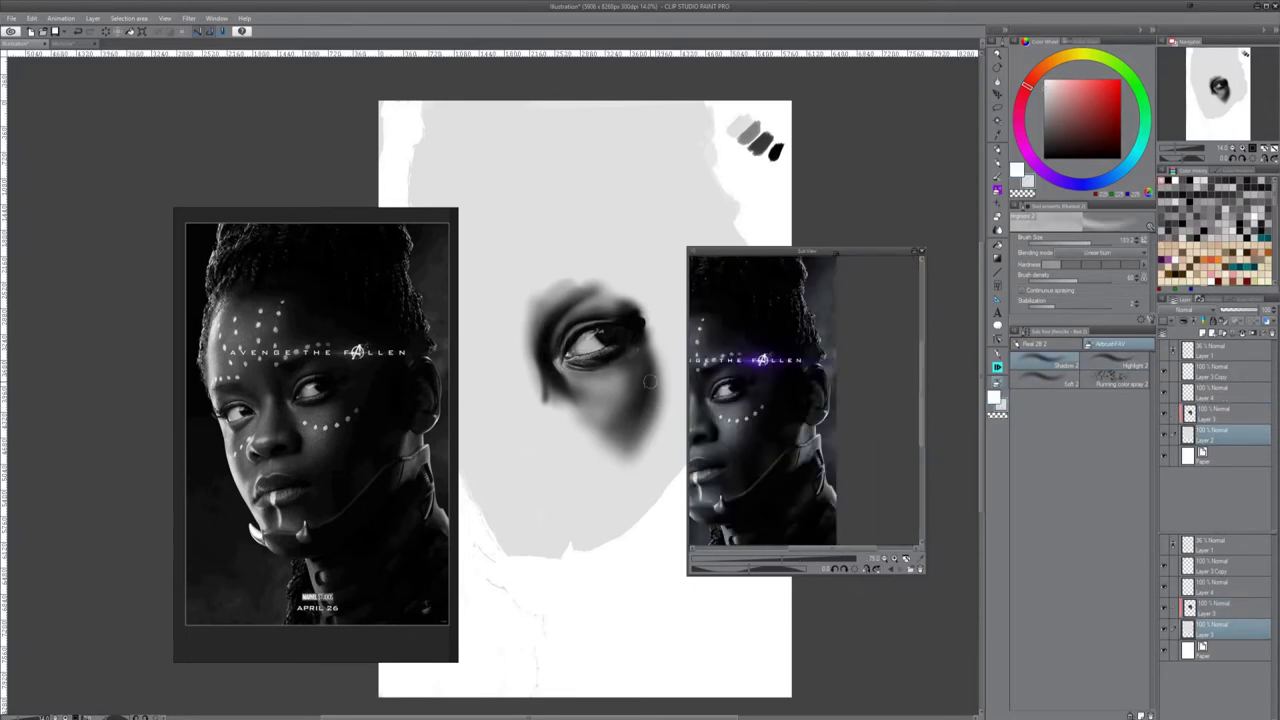
Try a few larger airbrush strokes around the outer eye and lower cheek on Layer 2, and undo them
key(bracketright)
key(bracketright)
mouse_move(628, 448)
mouse_down()
mouse_move(662, 350)
mouse_move(654, 308)
mouse_up()
drag(600, 467, 520, 440)
key(ctrl+z)
key(ctrl+z)
key(ctrl+z)
Shade softly around the outer cheek and inner socket on Layer 2 with Shadow 2, and enlarge the reference's eye and mouth area
mouse_move(662, 350)
mouse_down()
mouse_move(621, 447)
mouse_move(653, 352)
mouse_move(597, 468)
mouse_up()
drag(529, 337, 530, 309)
drag(823, 442, 823, 457)
scroll(823, 457, up, 5)
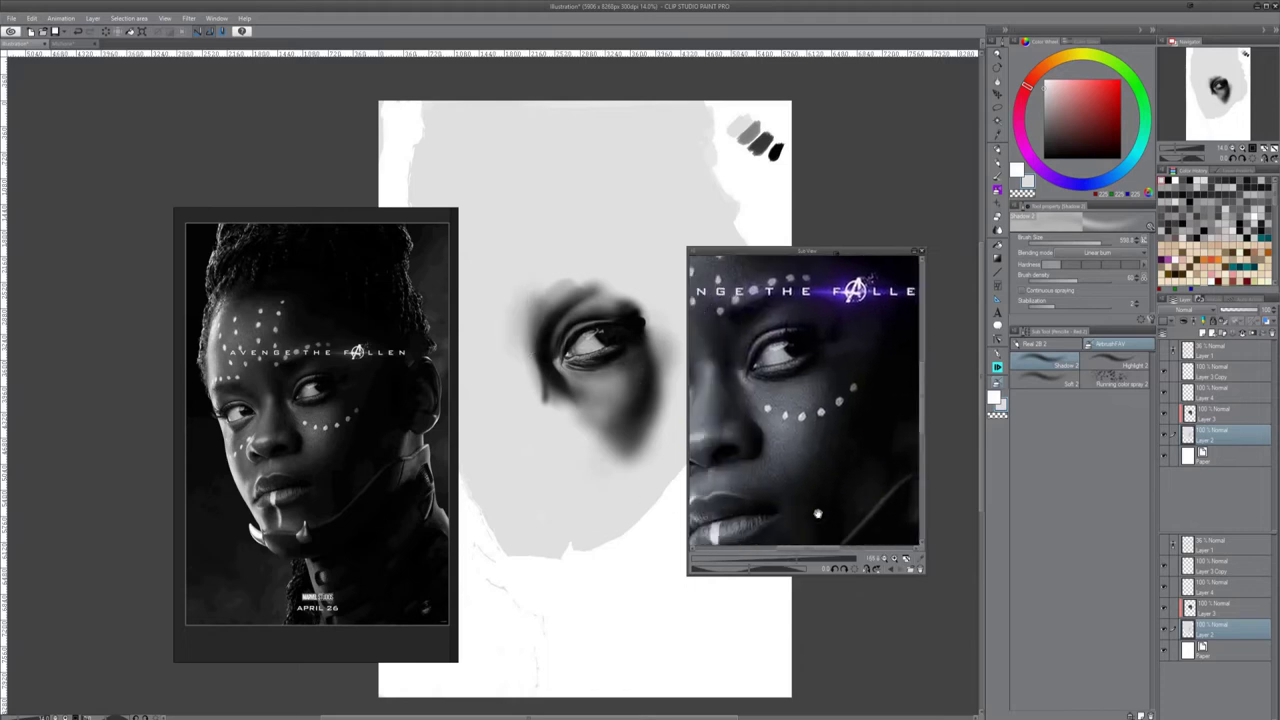
Make Layer 4 active and touch up the upper eyelid with the Smokey texture brush, sampling a dark tone from the crease
click(1190, 396)
key(b)
click(997, 367)
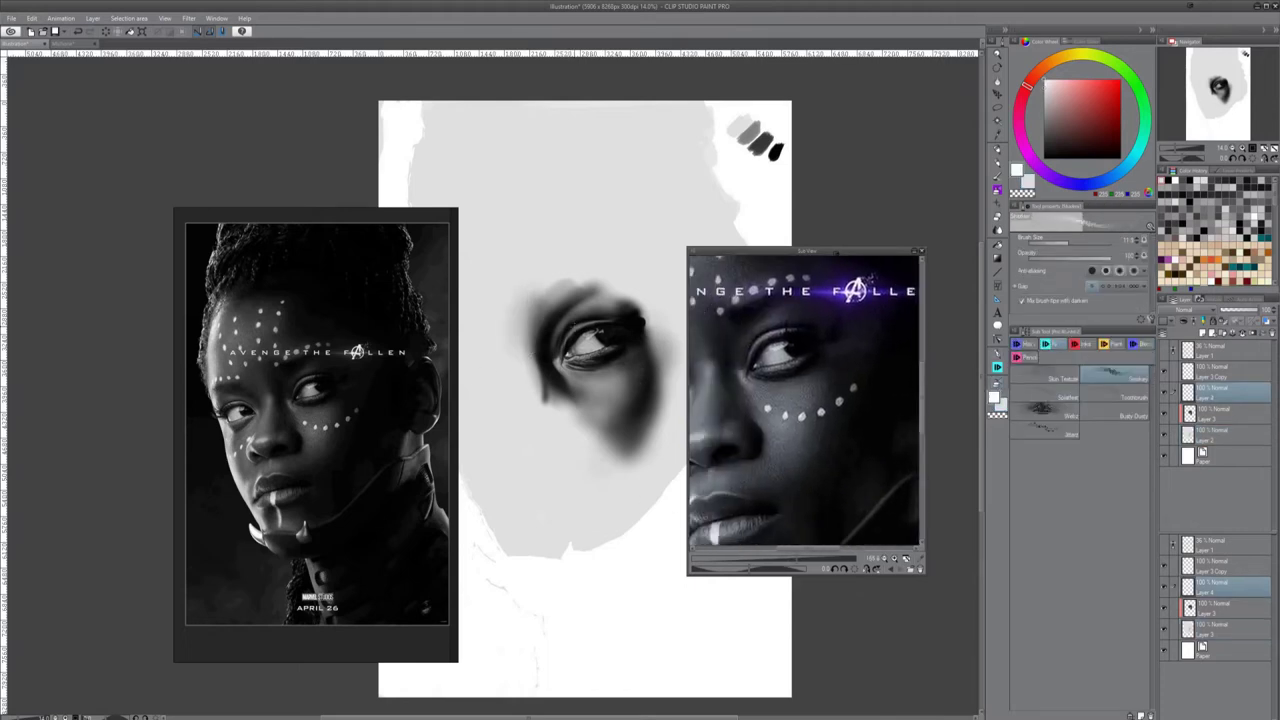
scroll(622, 394, up, 3)
drag(610, 390, 646, 472)
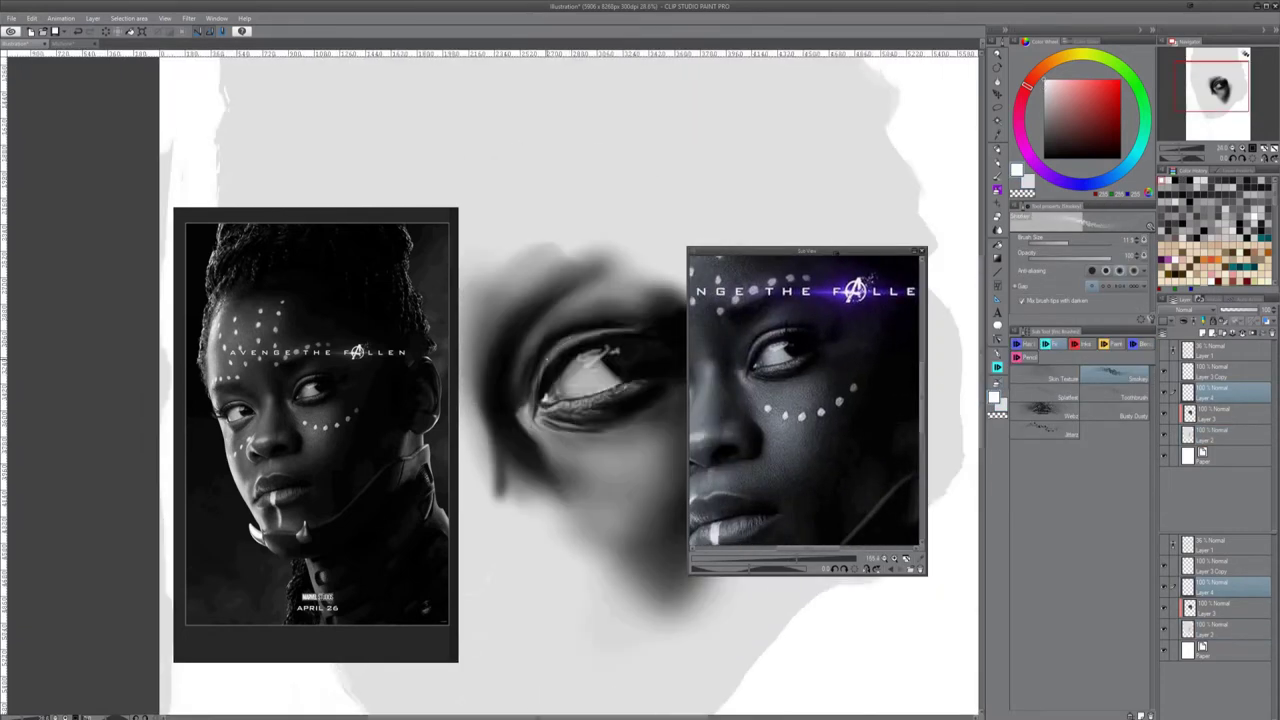
drag(603, 332, 608, 332)
key(x)
alt+click(608, 330)
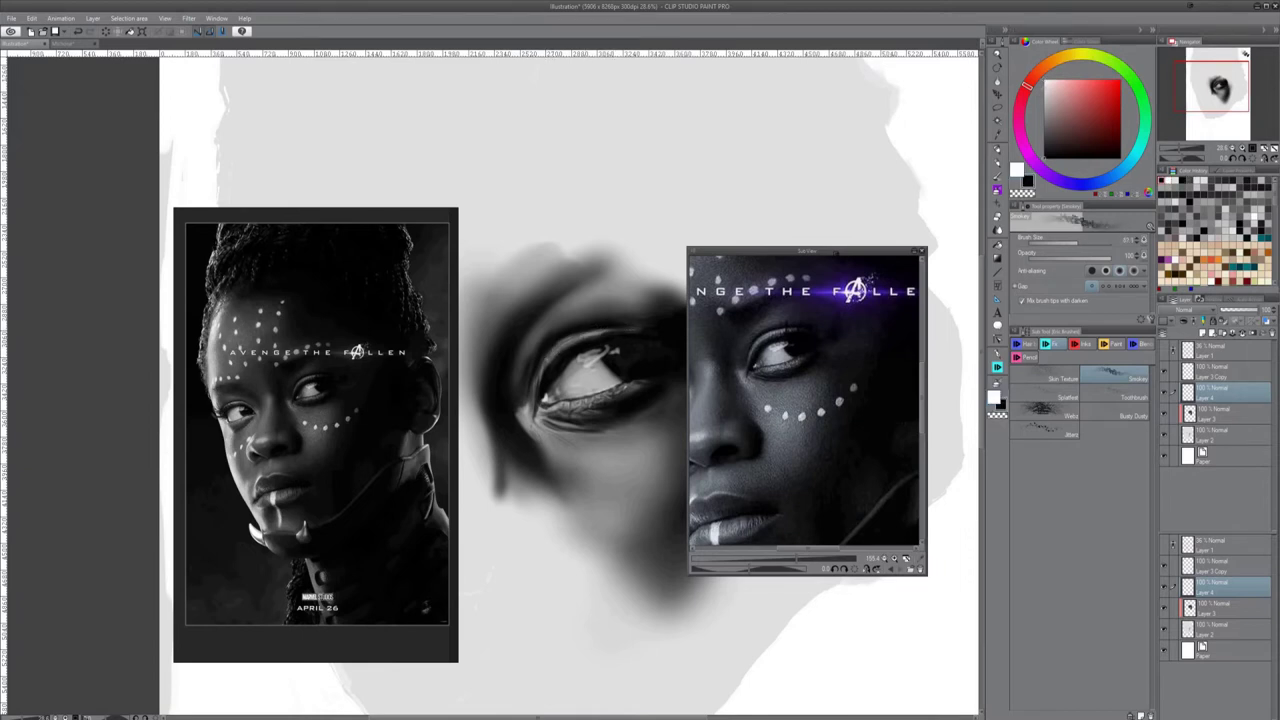
Switch to the Soft 2 airbrush and sample a dark gray from the skin beside the eye
key(b)
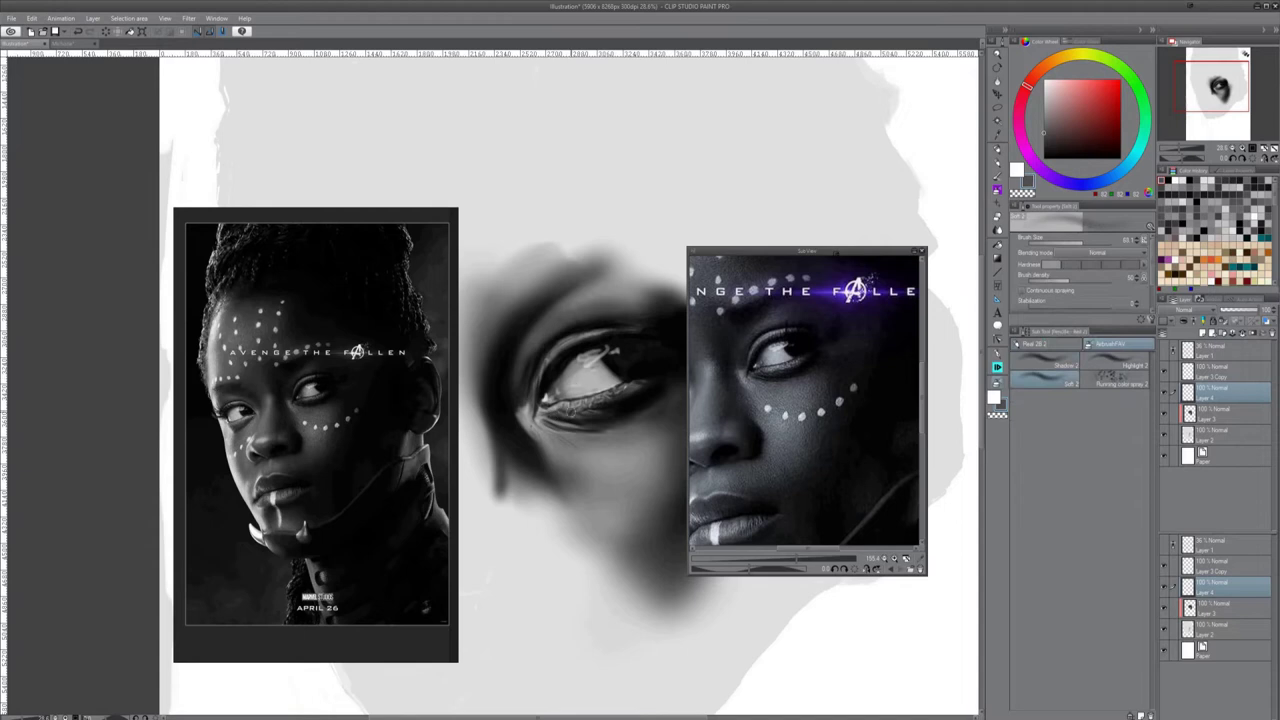
key(x)
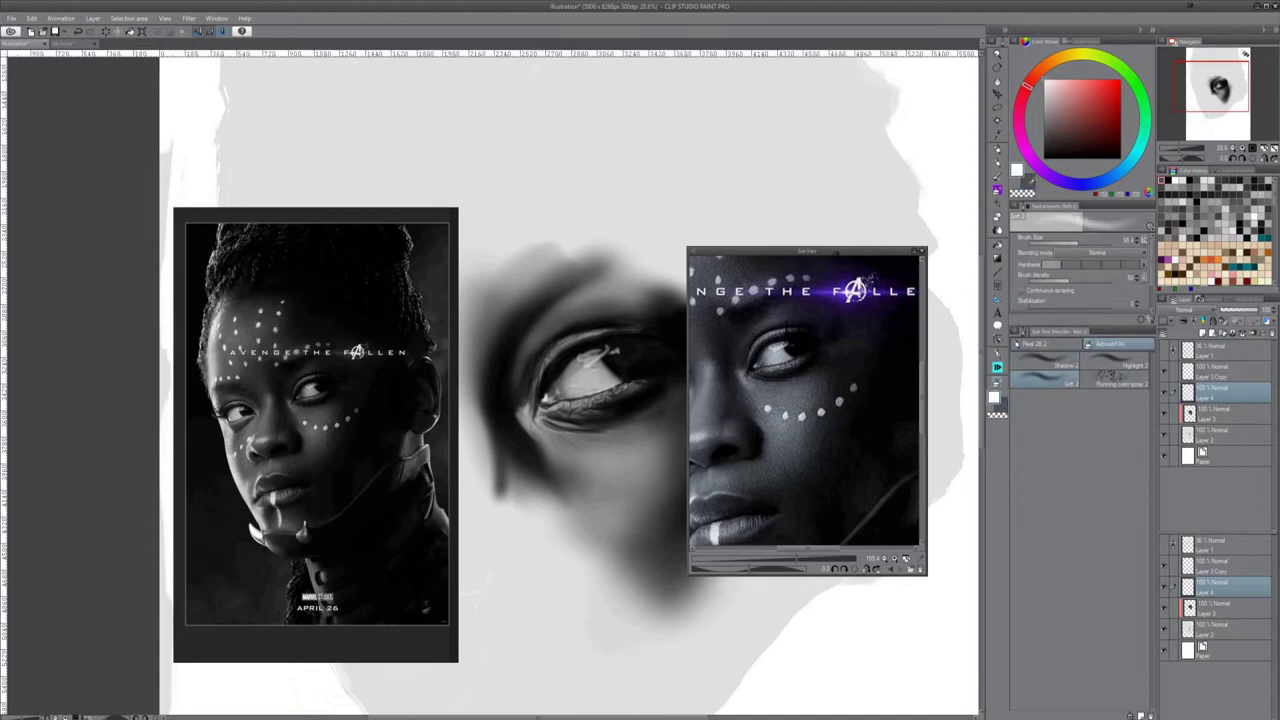
key(x)
alt+click(530, 357)
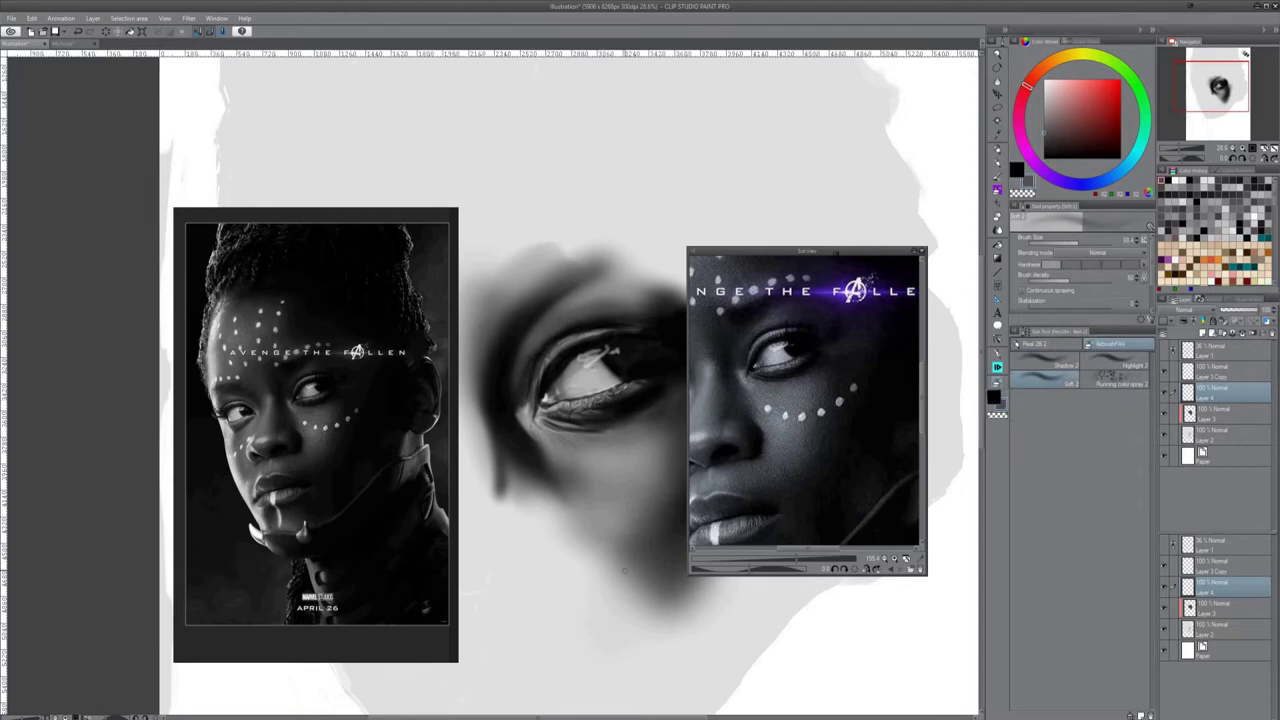
scroll(606, 449, down, 2)
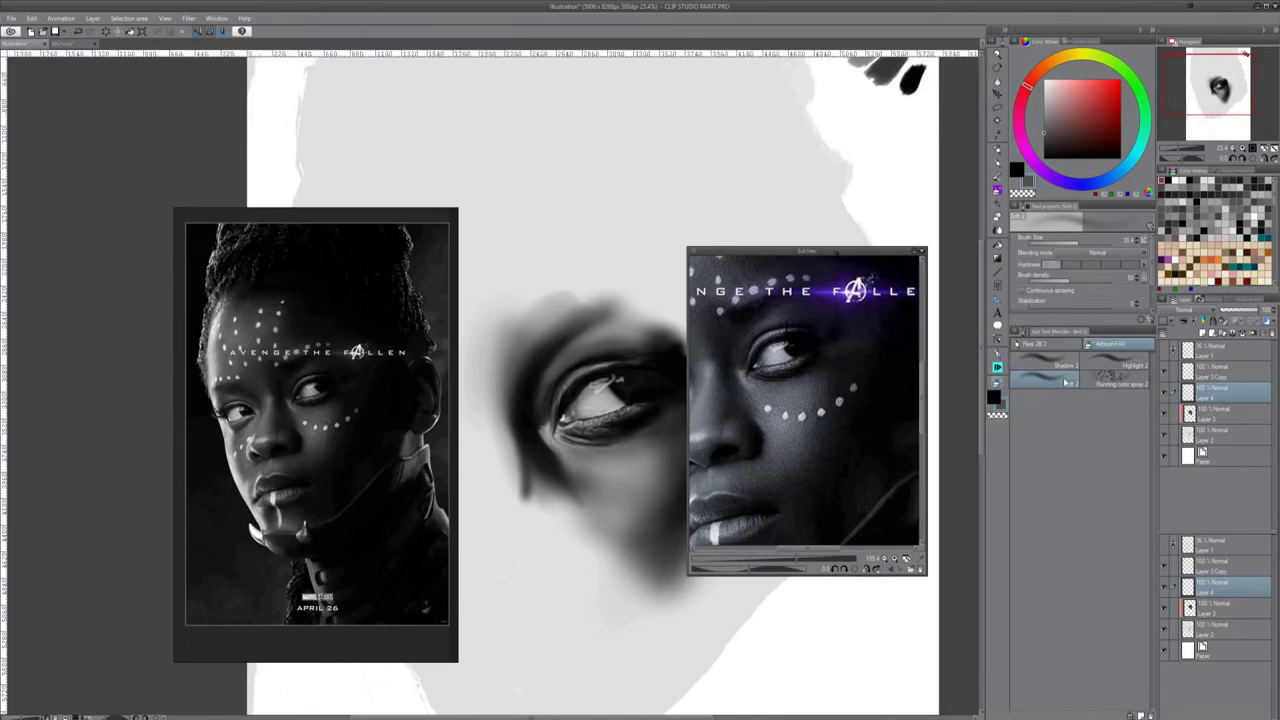
Spray speckled skin texture below the eye on Layer 4 with Running color spray 2 in a sampled light gray
click(1104, 380)
drag(732, 608, 655, 535)
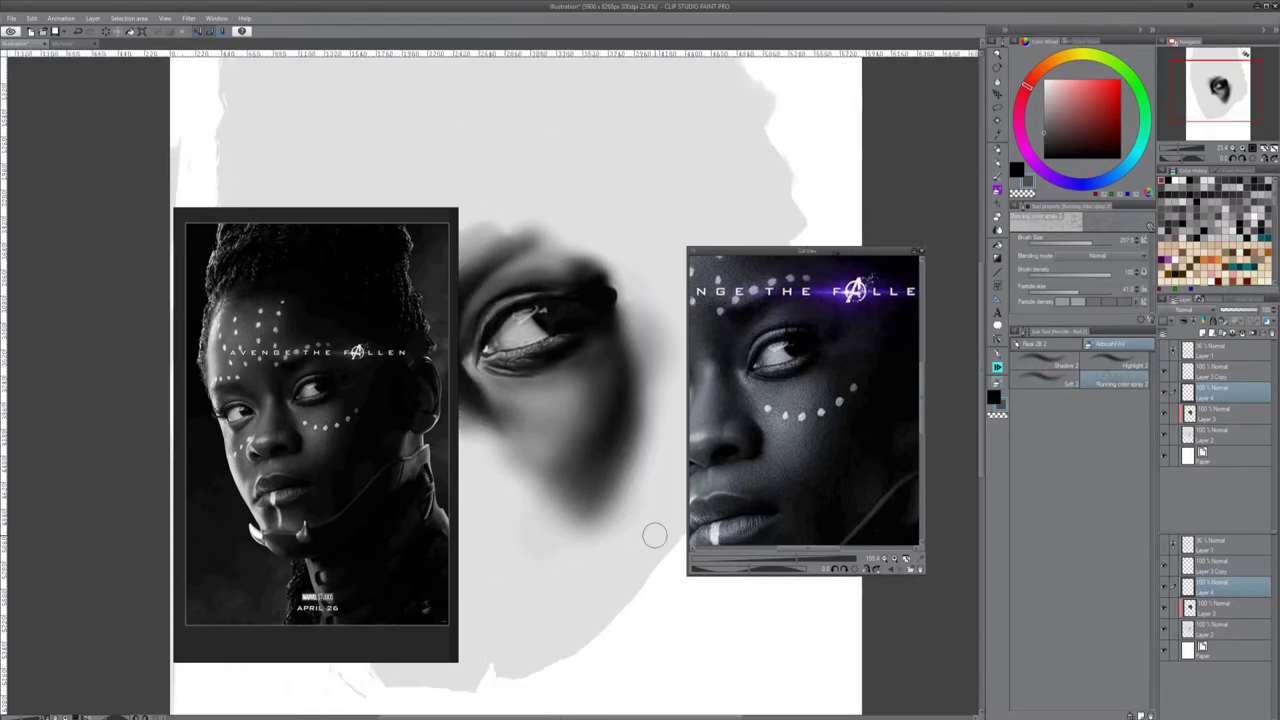
key(])
key(x)
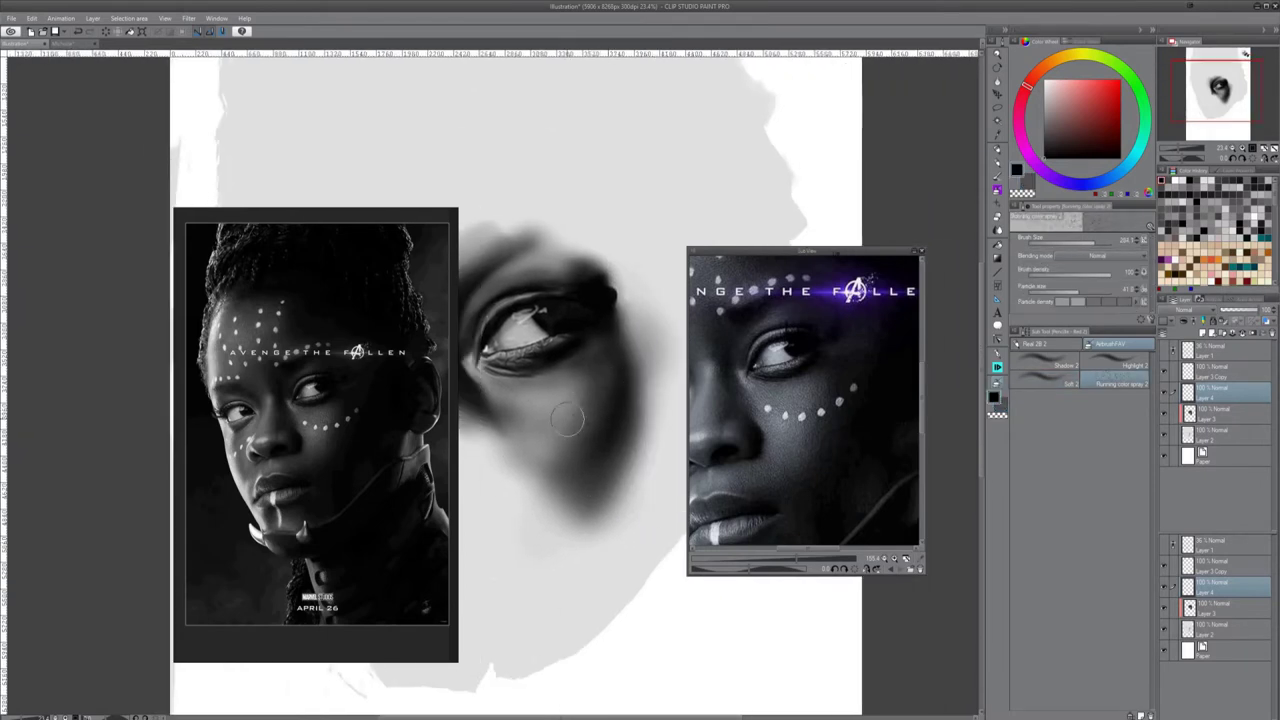
scroll(566, 420, down, 2)
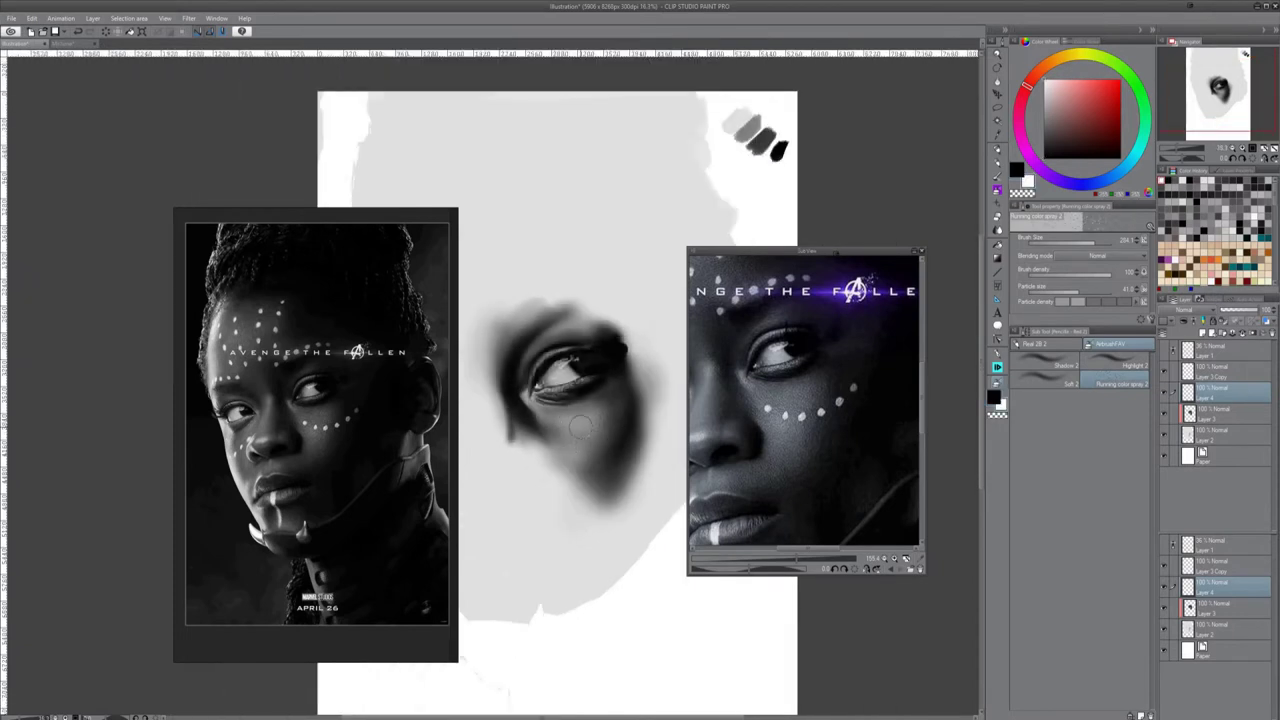
key(x)
alt+click(563, 461)
key([)
key(x)
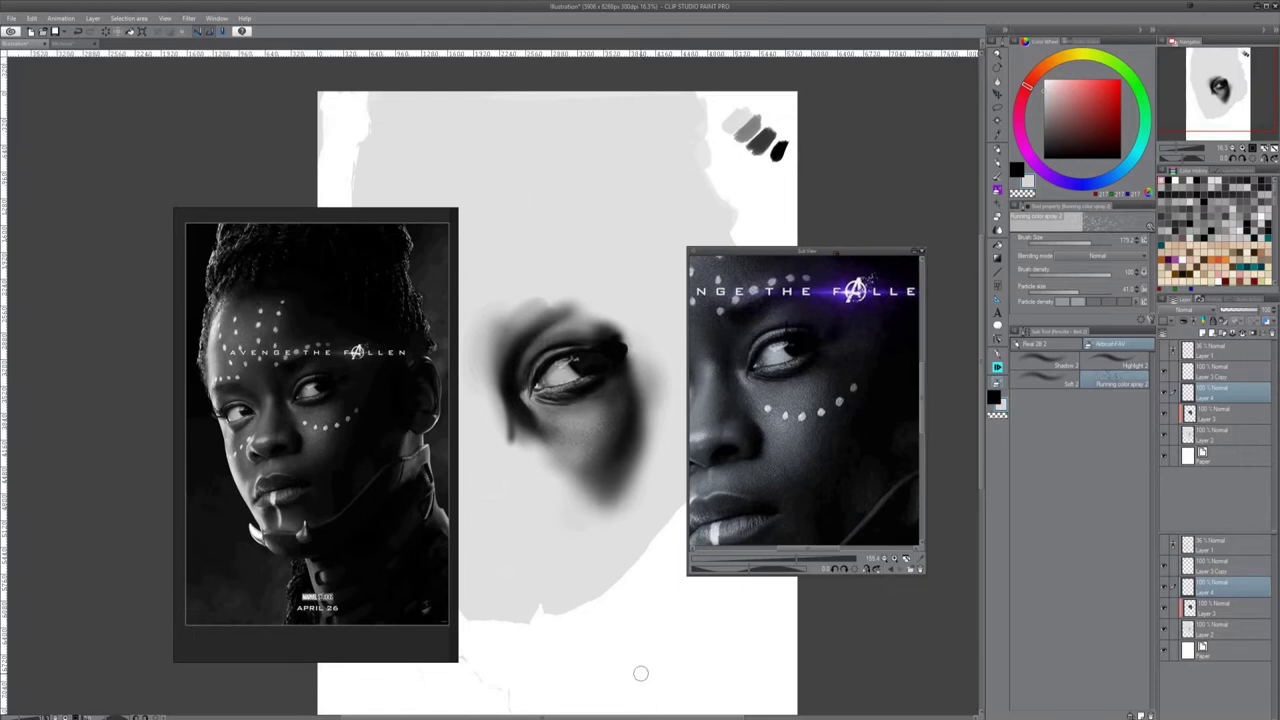
Soften the speckled texture on the cheek below the eye with the eraser
click(997, 368)
click(1035, 353)
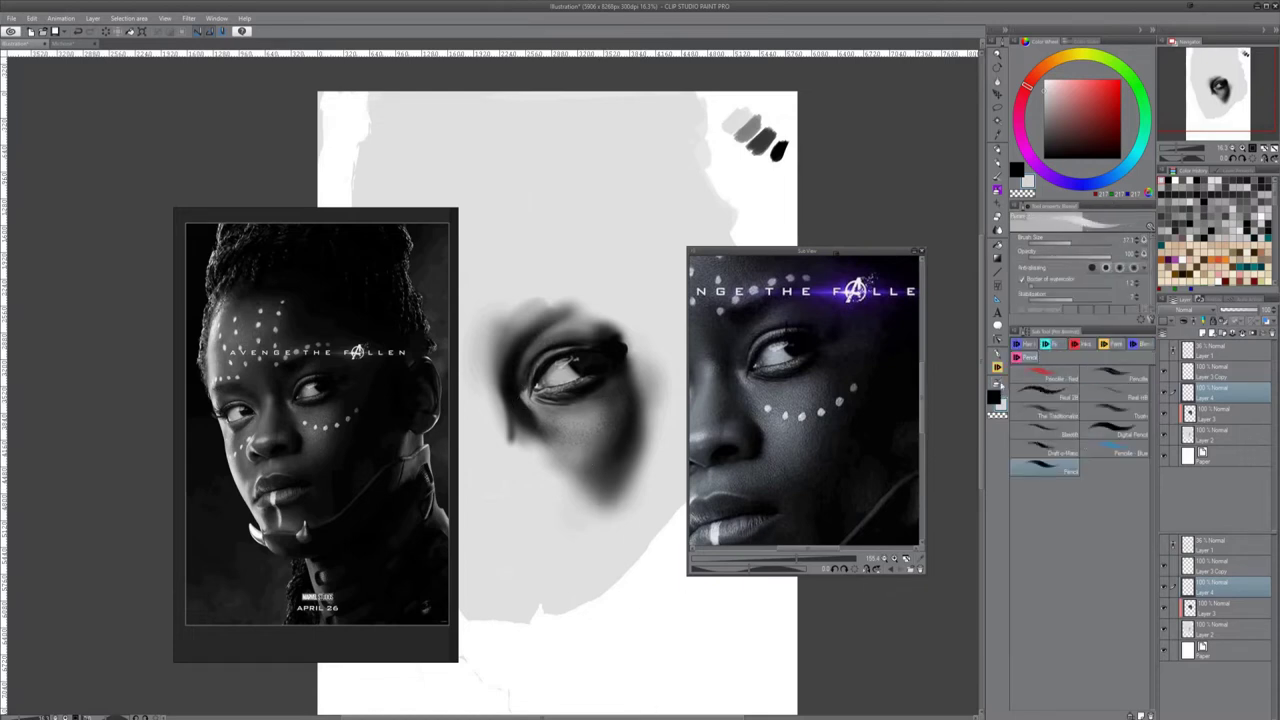
click(997, 383)
click(1035, 344)
scroll(600, 451, up, 3)
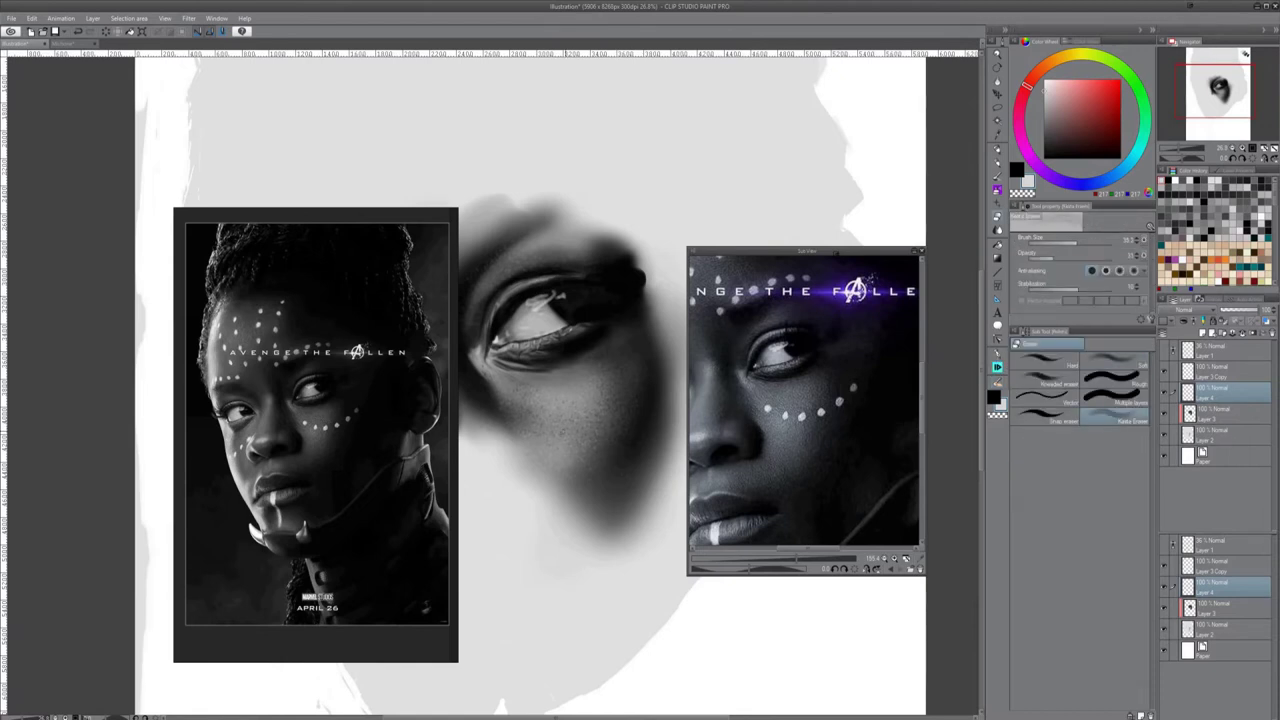
key(e)
key(ctrl+minus)
Apply near-white Skin Texture over the cheek on Layer 4 and add Smokey brush detail around the inner eye corner
key(b)
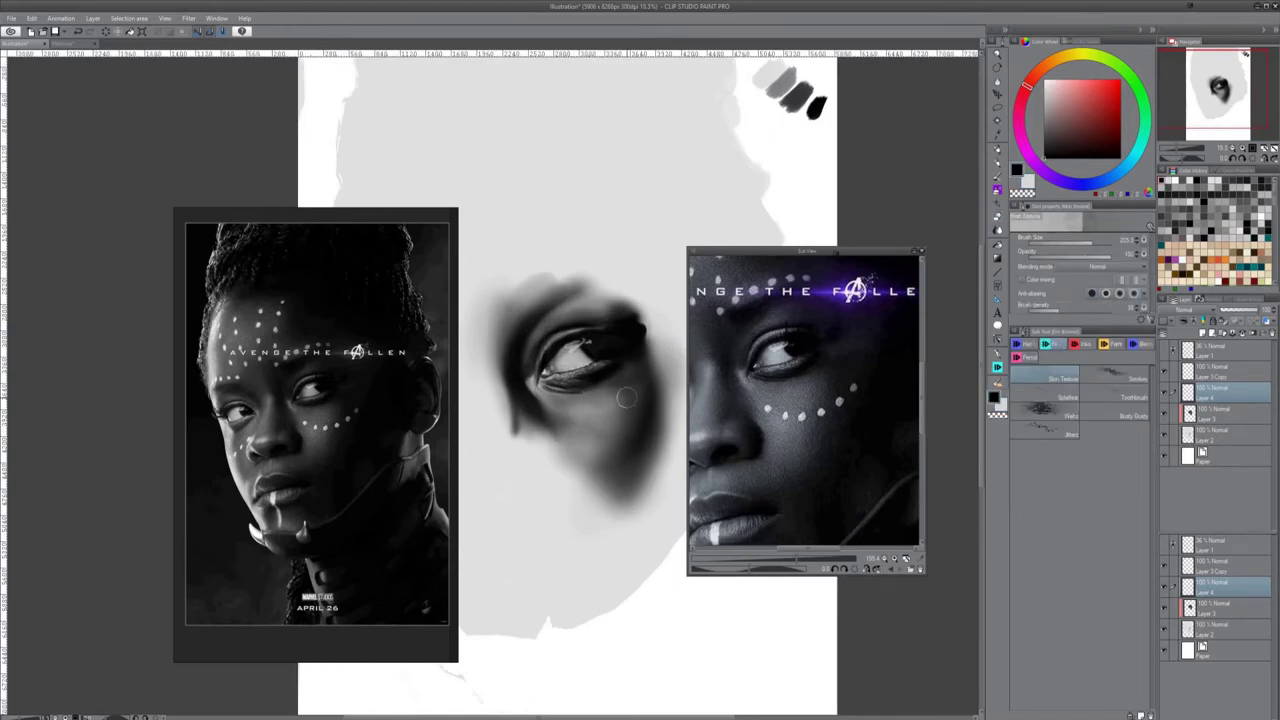
click(1045, 82)
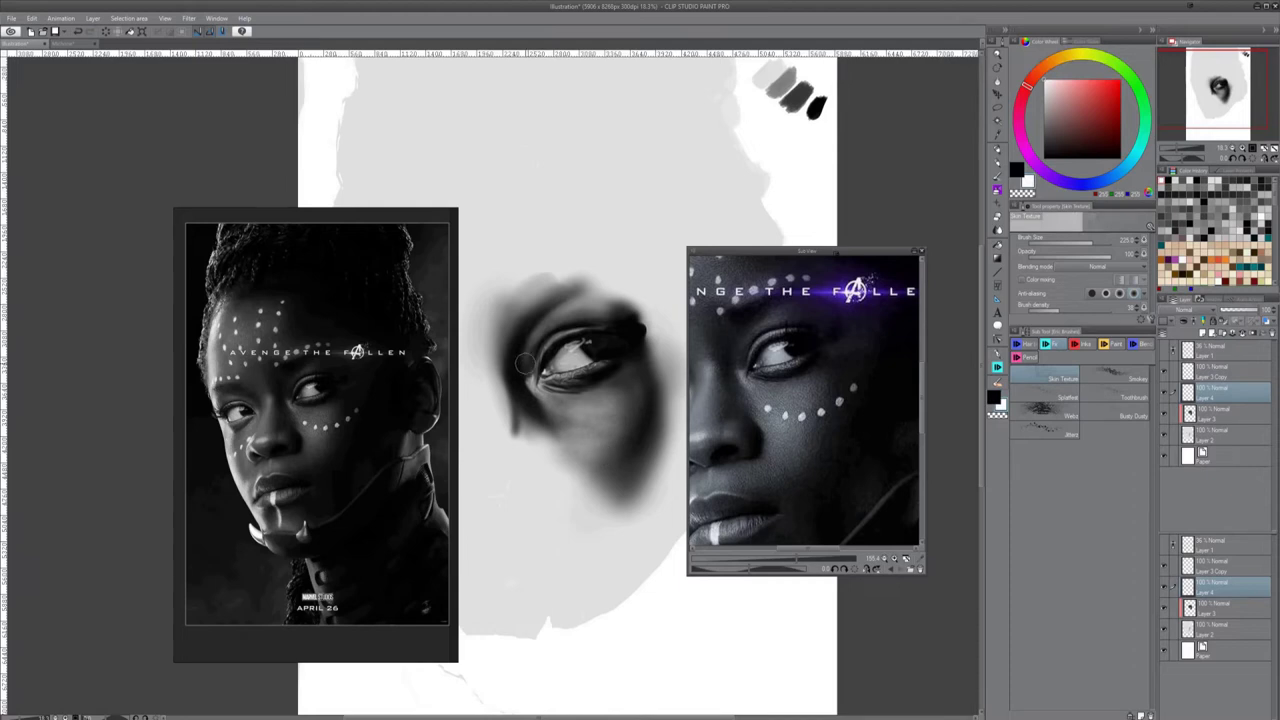
scroll(622, 394, up, 2)
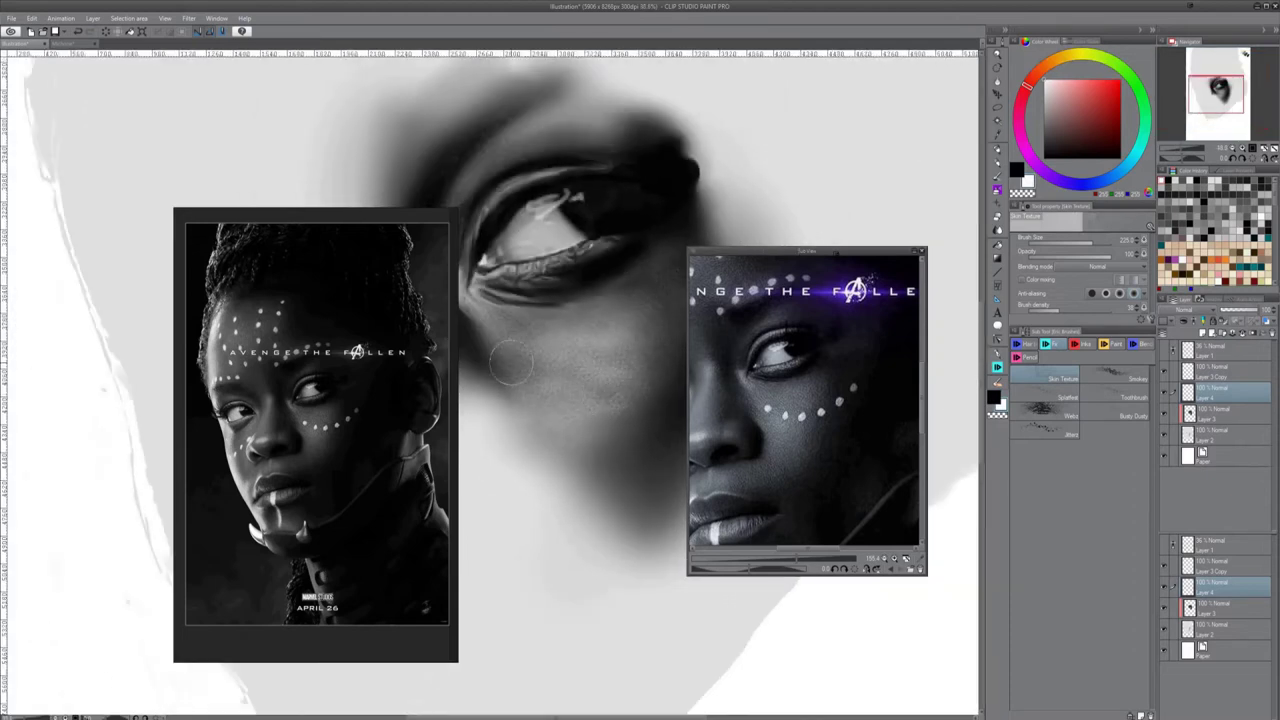
click(1112, 377)
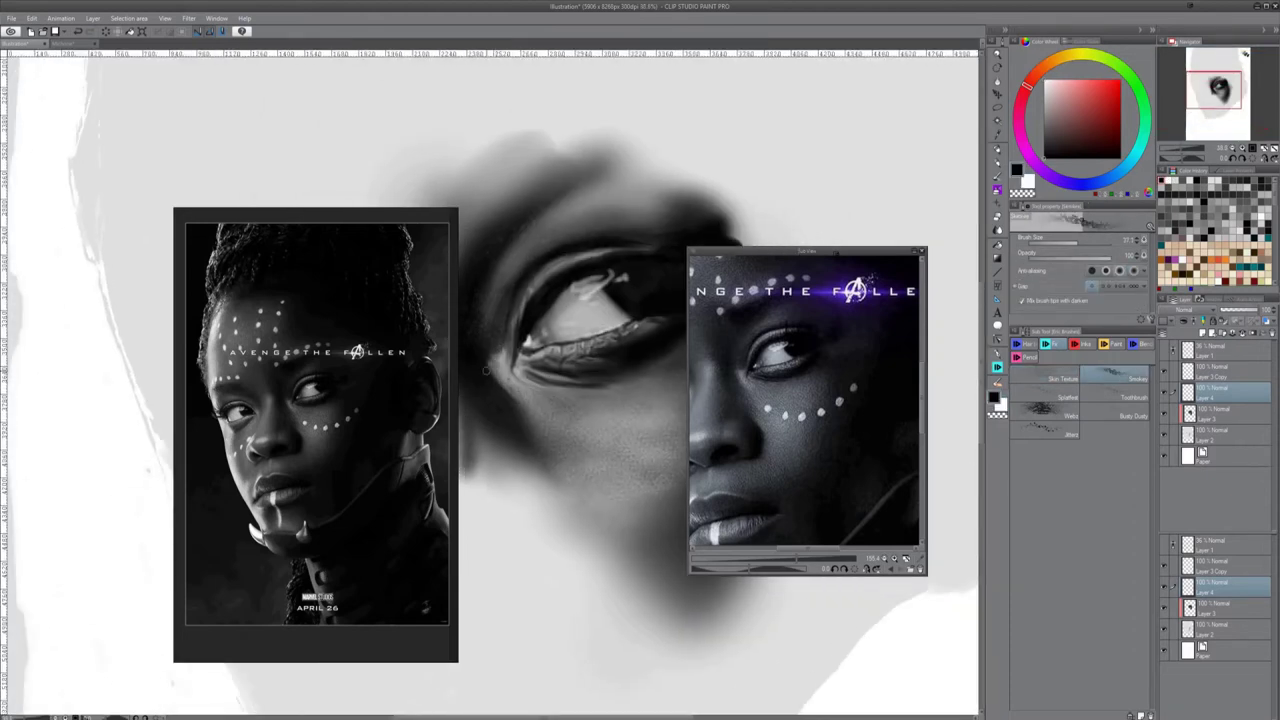
drag(612, 470, 674, 492)
Add a new layer, make Layer 3 active and pick the Blend Master Flash 2 brush
key(ctrl+shift+n)
click(1214, 435)
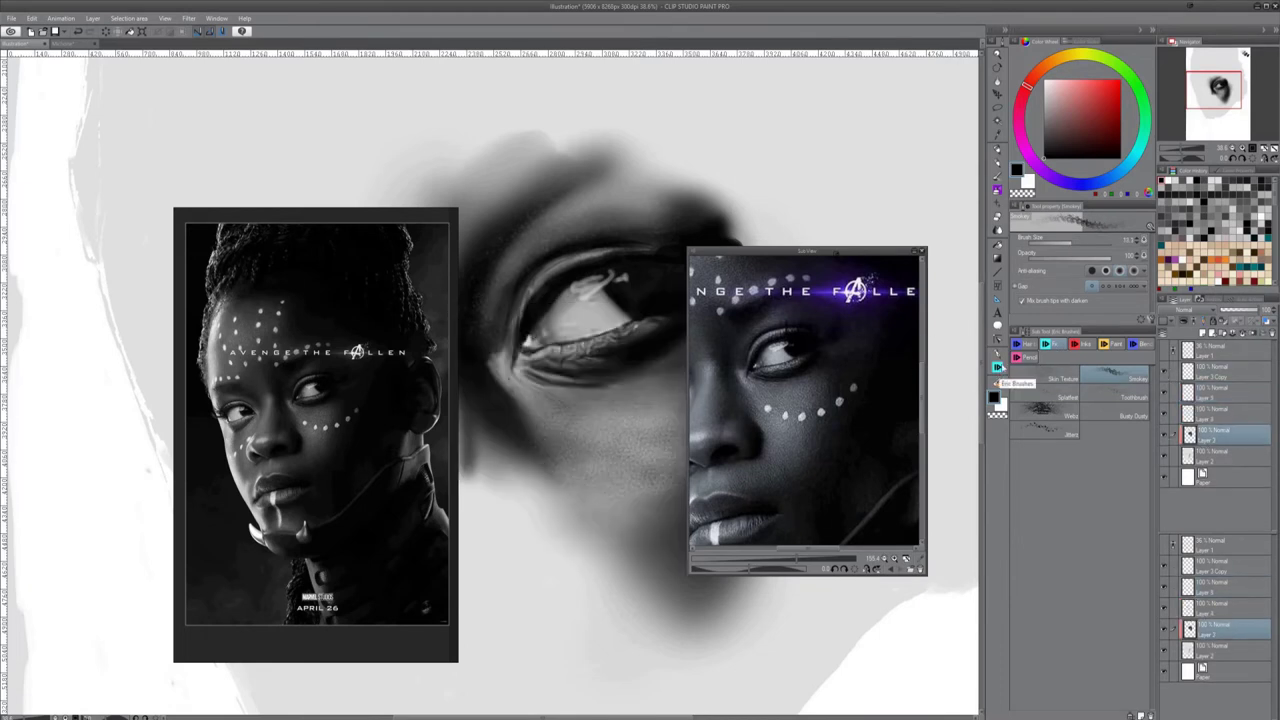
click(997, 382)
click(1115, 417)
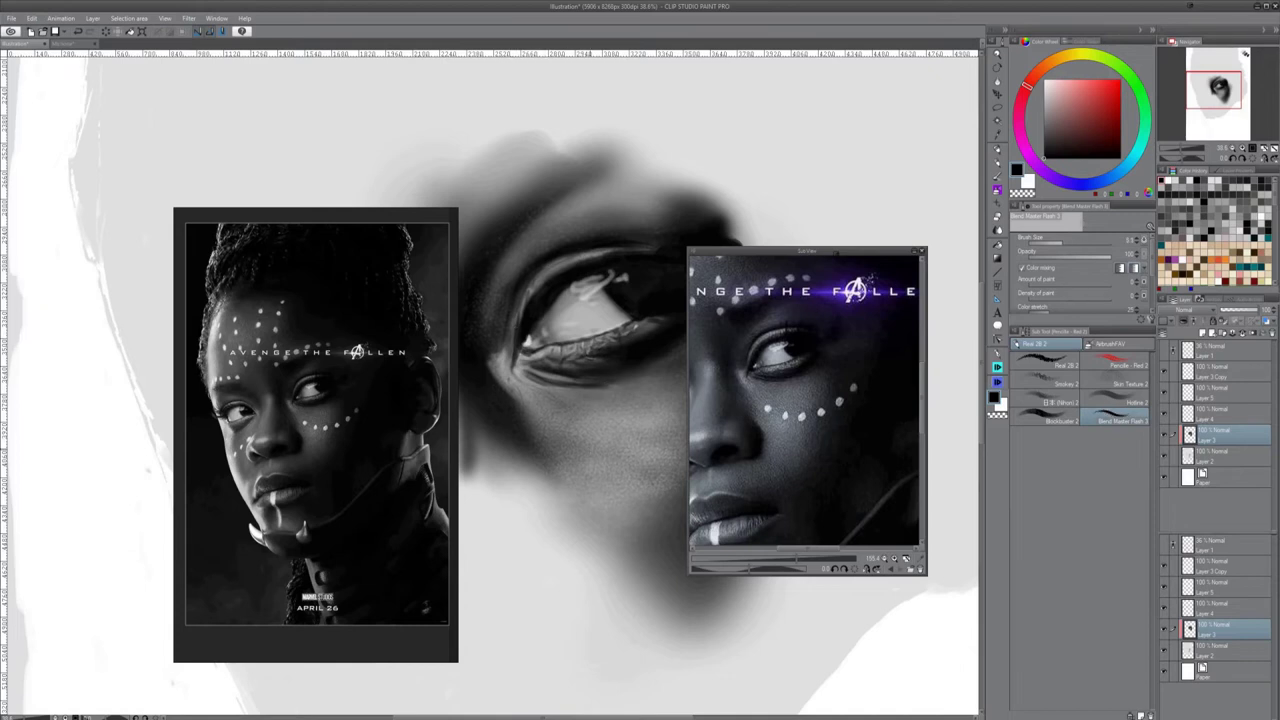
Draw fine wrinkles and skin creases below the lower lid on Layer 3 Copy with the Smokey texture brush
click(997, 368)
click(1214, 372)
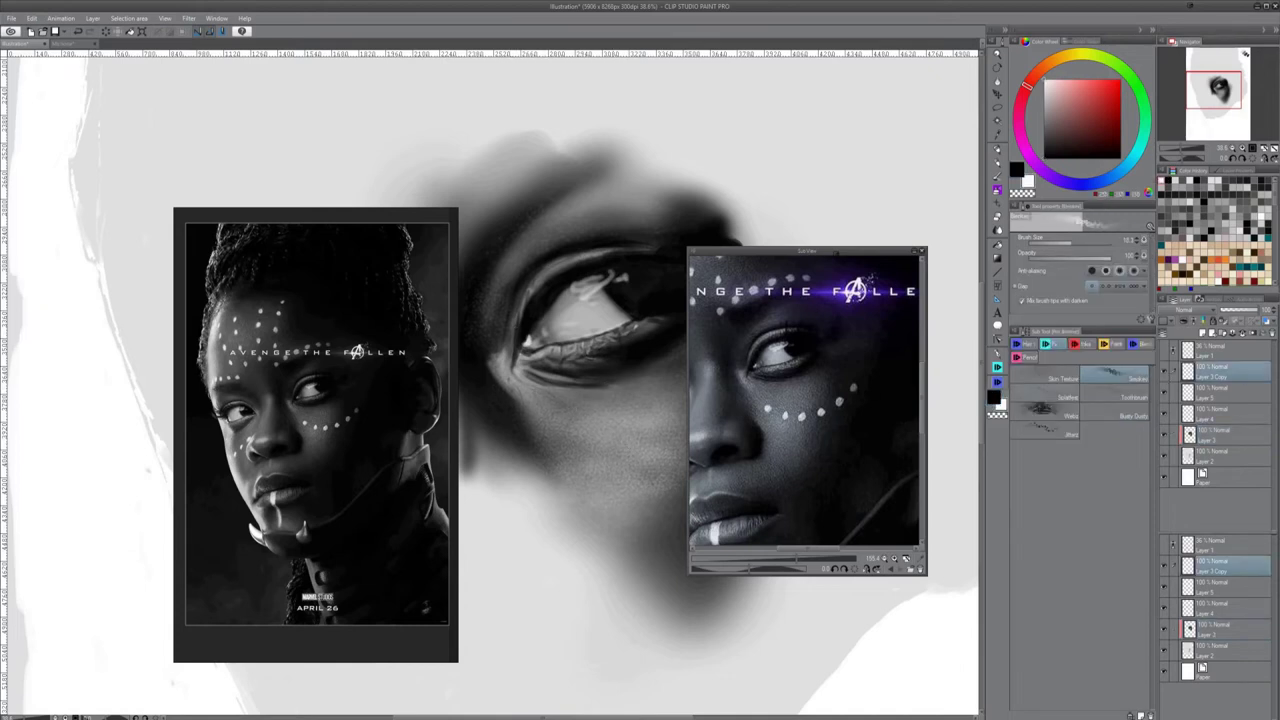
key(c)
key([)
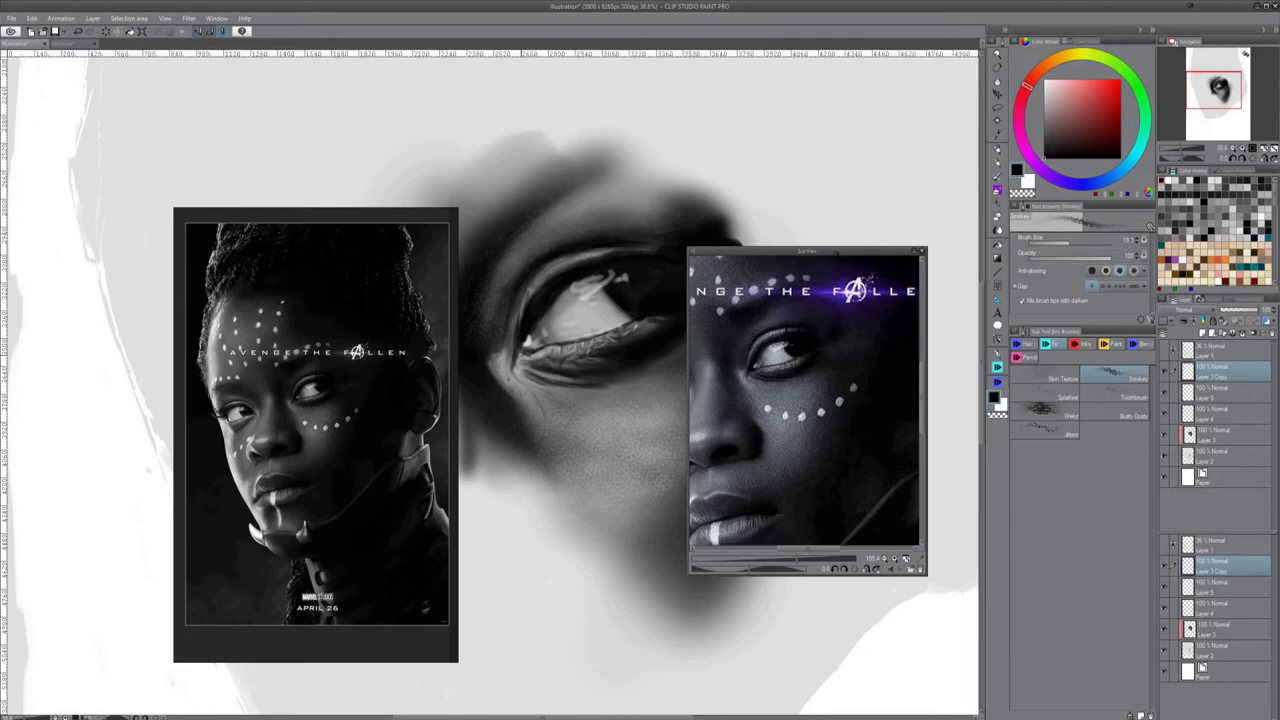
key(c)
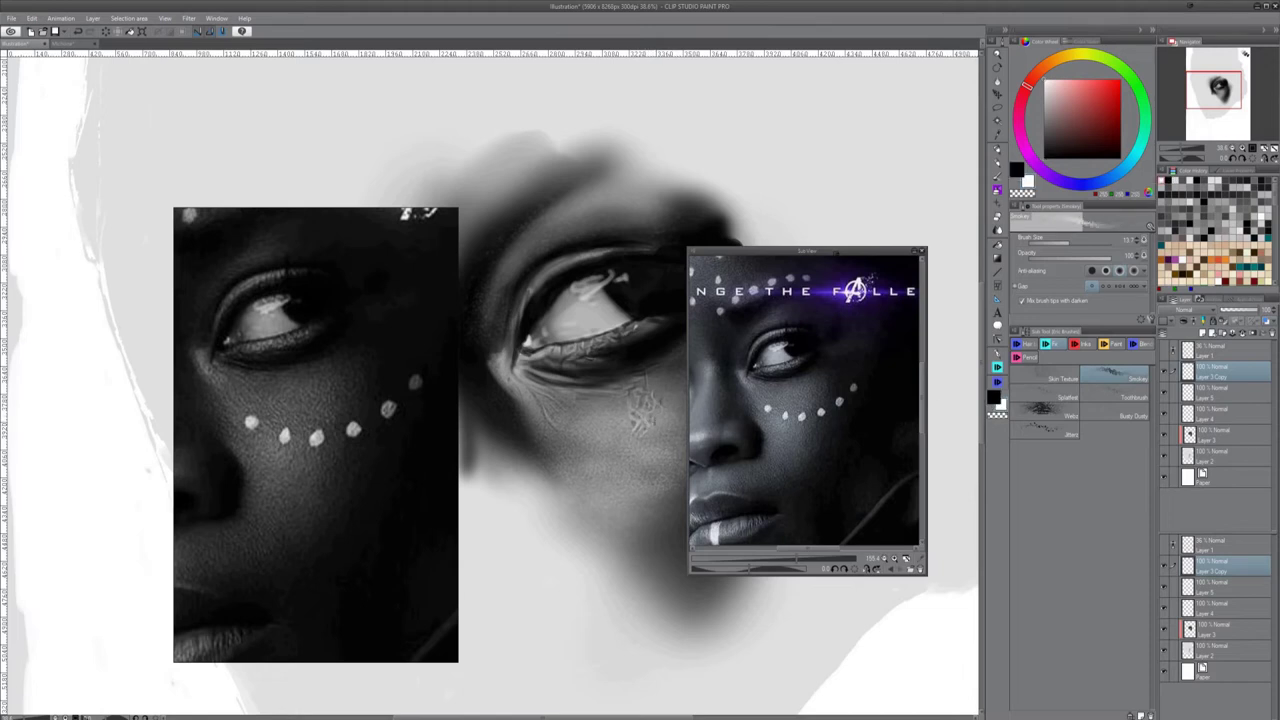
Draw fine light gray skin lines on the cheek below the outer eye corner with the Smokey texture brush
scroll(648, 455, down, 4)
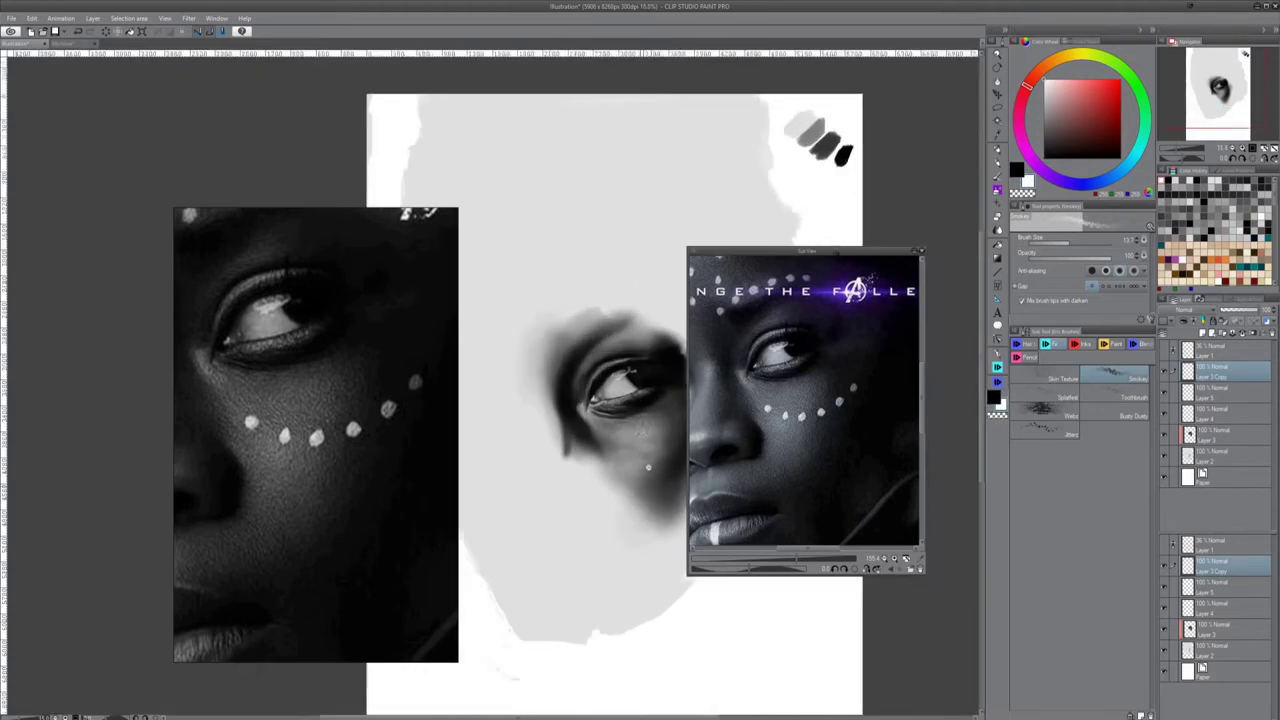
scroll(650, 457, up, 3)
scroll(650, 457, down, 3)
scroll(660, 460, up, 3)
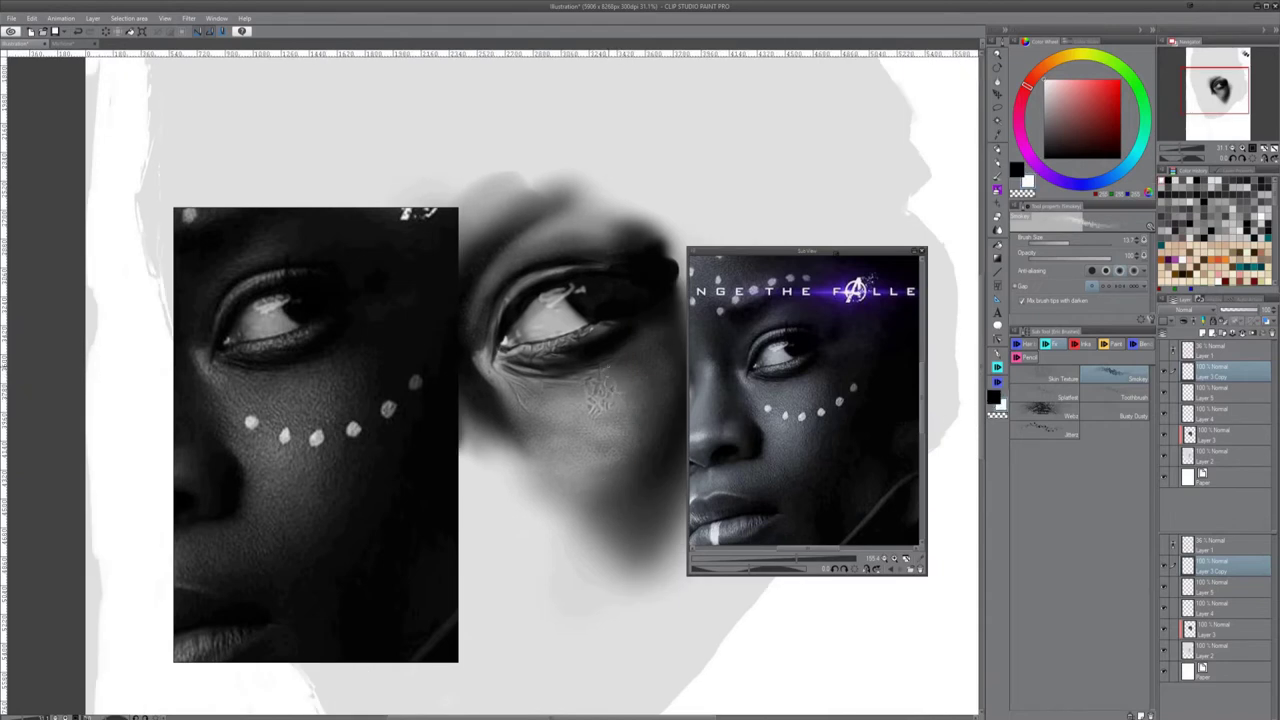
key(x)
click(1045, 93)
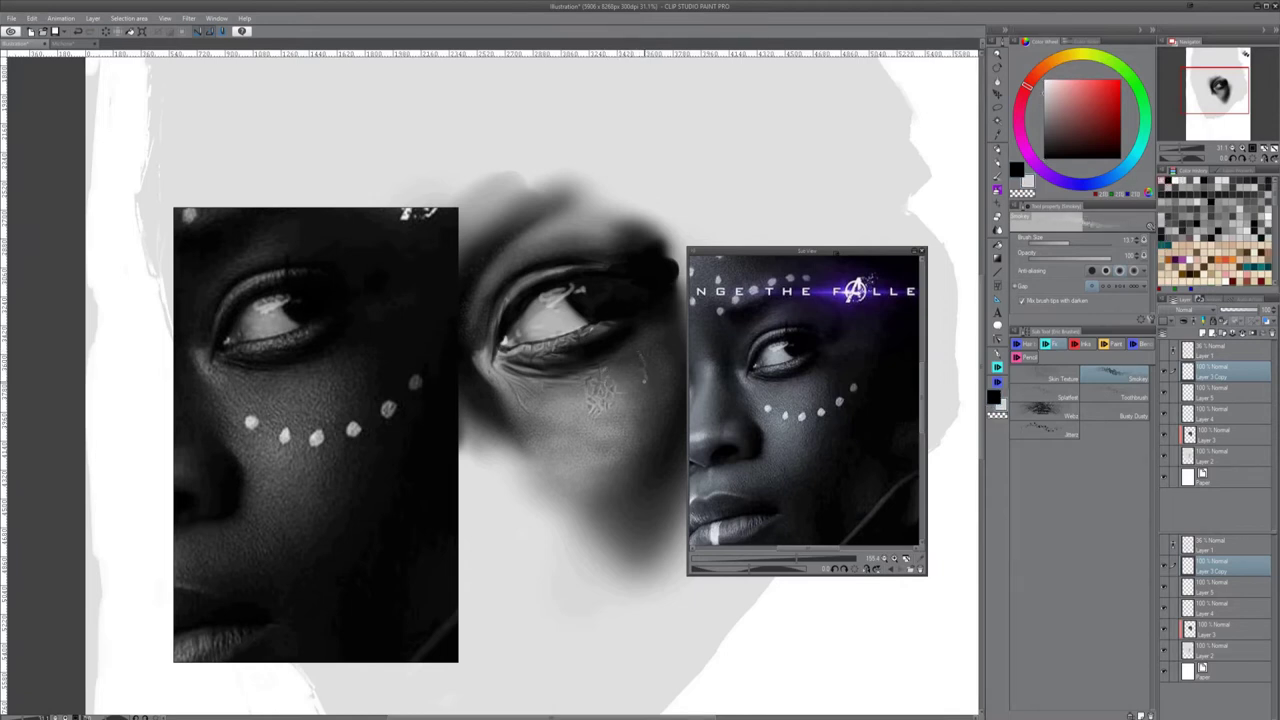
drag(653, 362, 654, 375)
key(x)
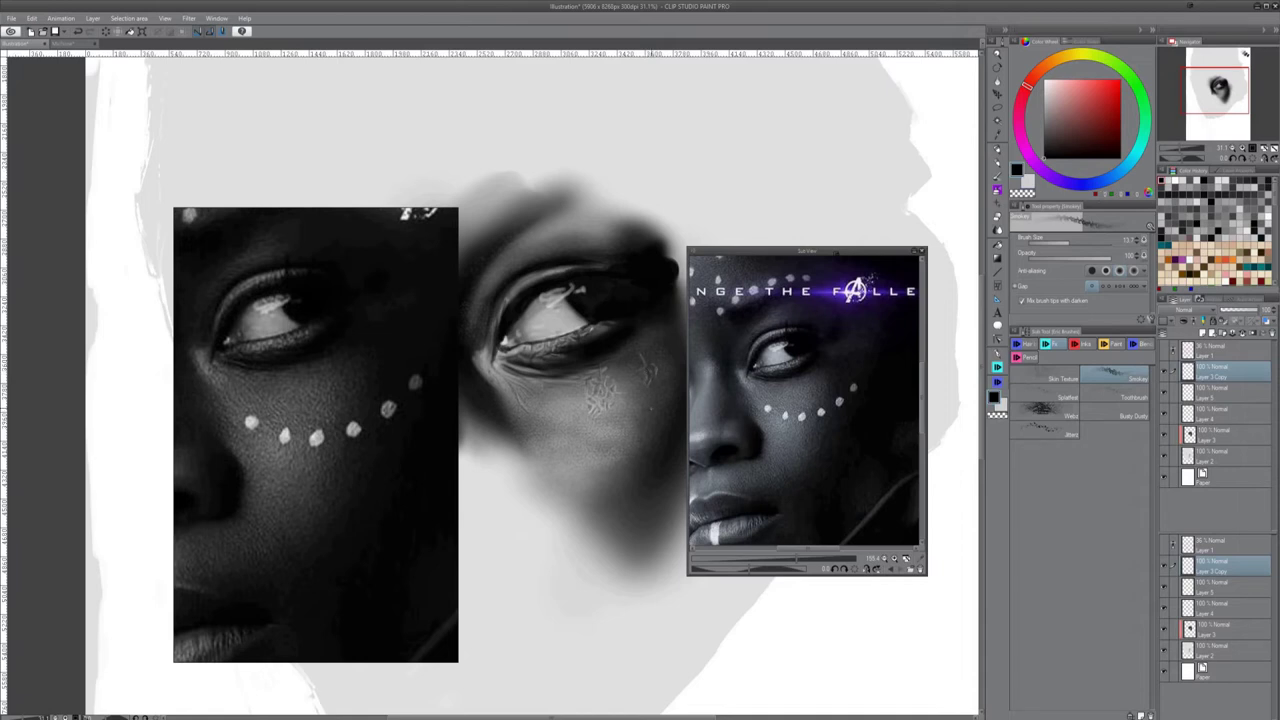
Refine the outer cheek skin lines by alternating between the two drawing colors
key(x)
key(x)
key(x)
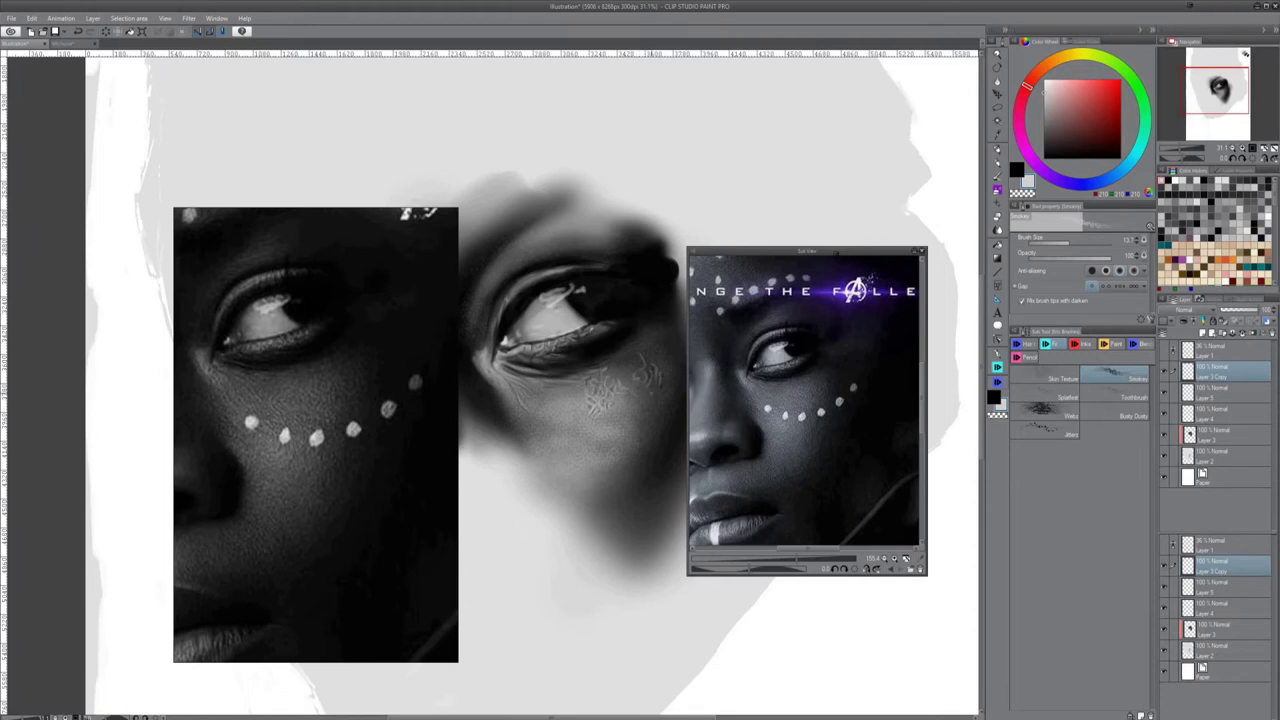
key(x)
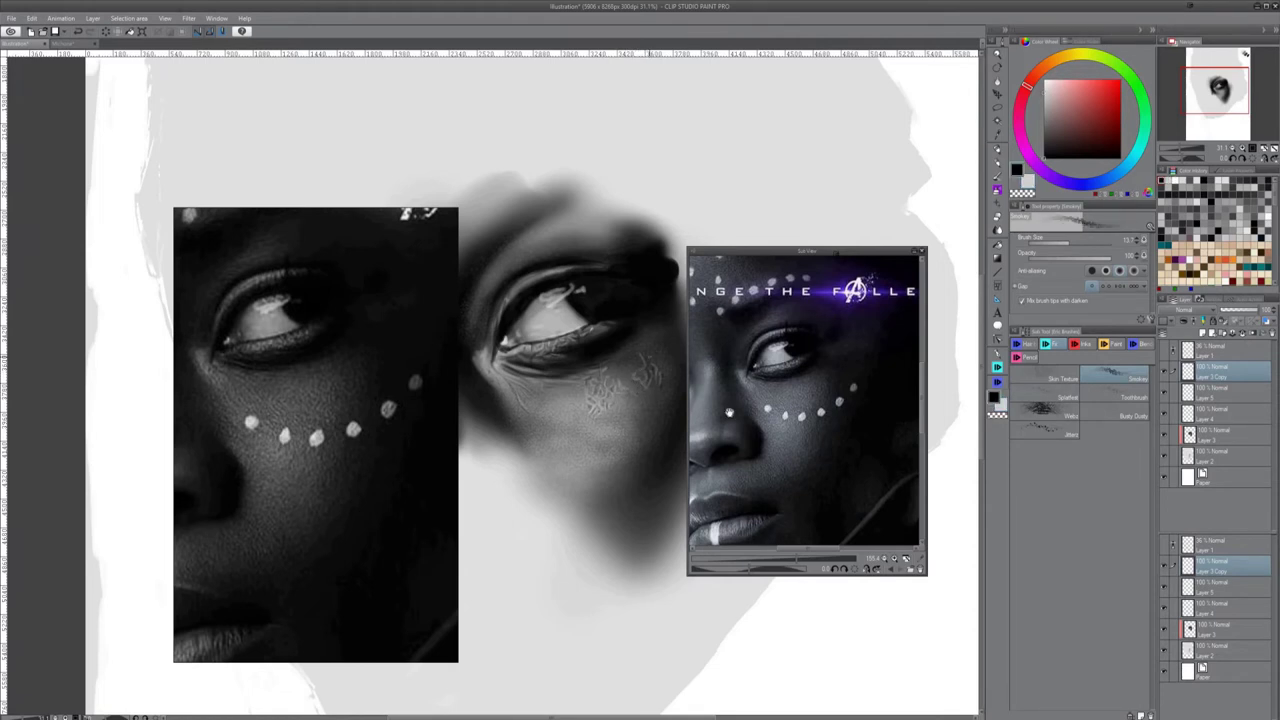
key(x)
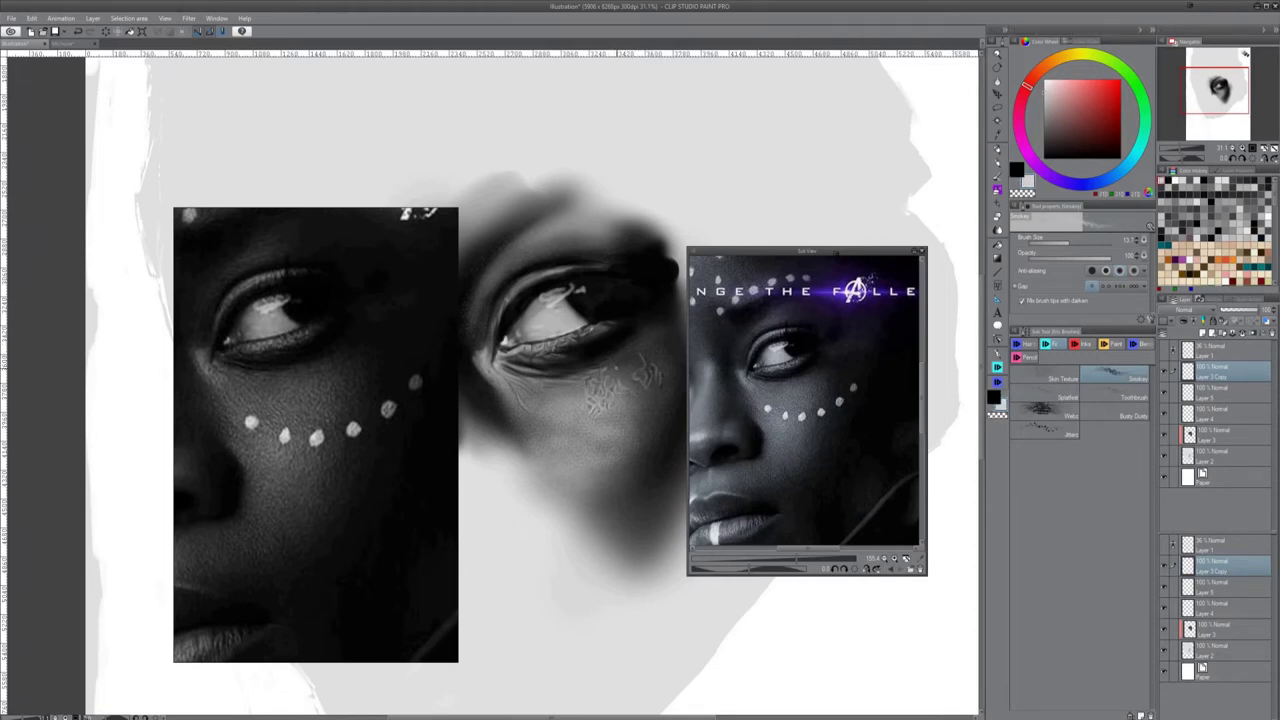
key(x)
key(x)
Paint four white face-paint dots across the cheek on a new layer with the Blockbuster 2 brush
key(ctrl+shift+n)
key(b)
drag(544, 422, 652, 431)
click(611, 441)
Move the reference Sub View clear of the cheek and paint two more white dots rising toward the temple
drag(836, 252, 884, 246)
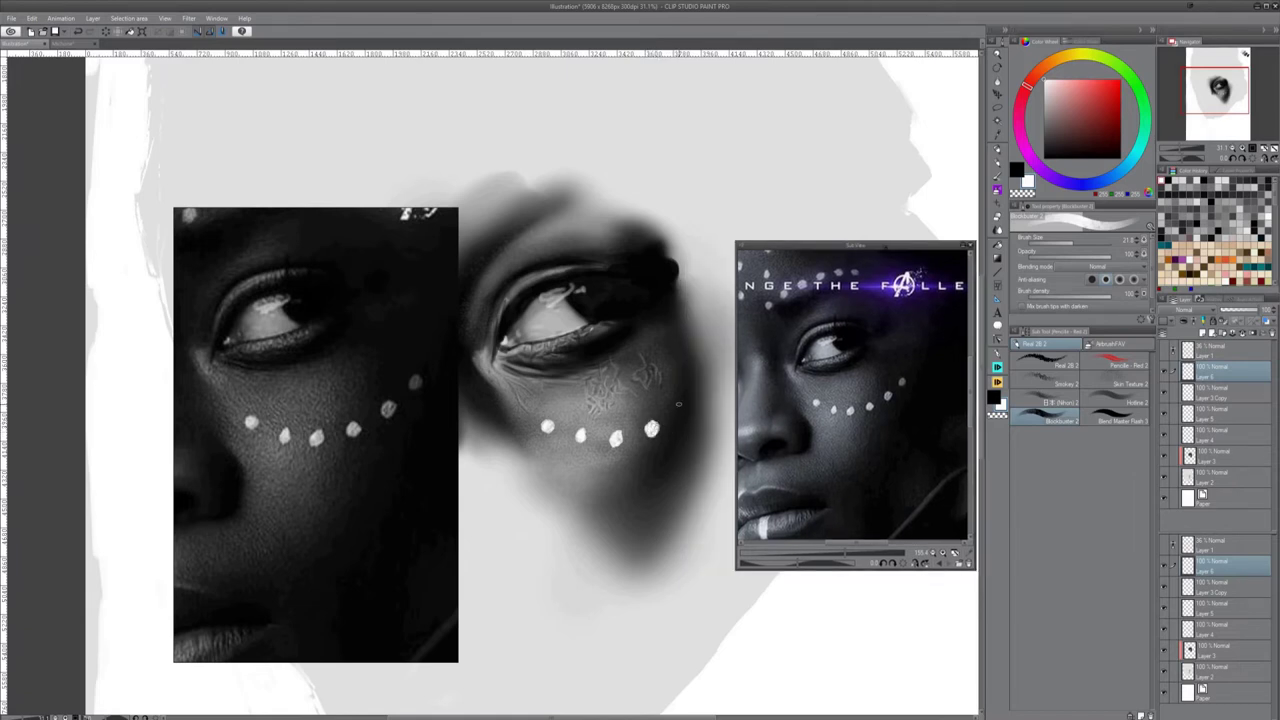
mouse_move(683, 399)
mouse_down()
mouse_move(688, 411)
mouse_move(714, 373)
mouse_up()
scroll(646, 473, down, 5)
scroll(646, 473, up, 4)
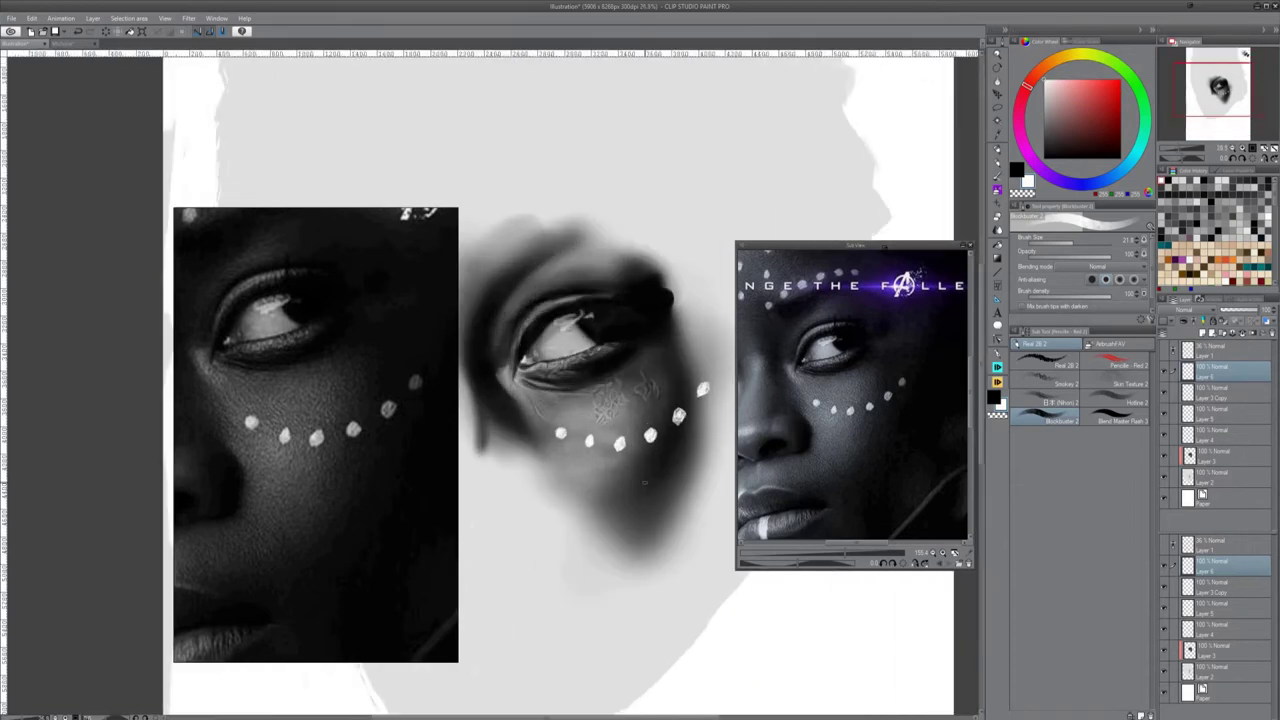
Draw fine skin lines below the inner corner of the right-hand eye on Layer 3 Copy with the Smokey brush
click(1215, 393)
click(997, 384)
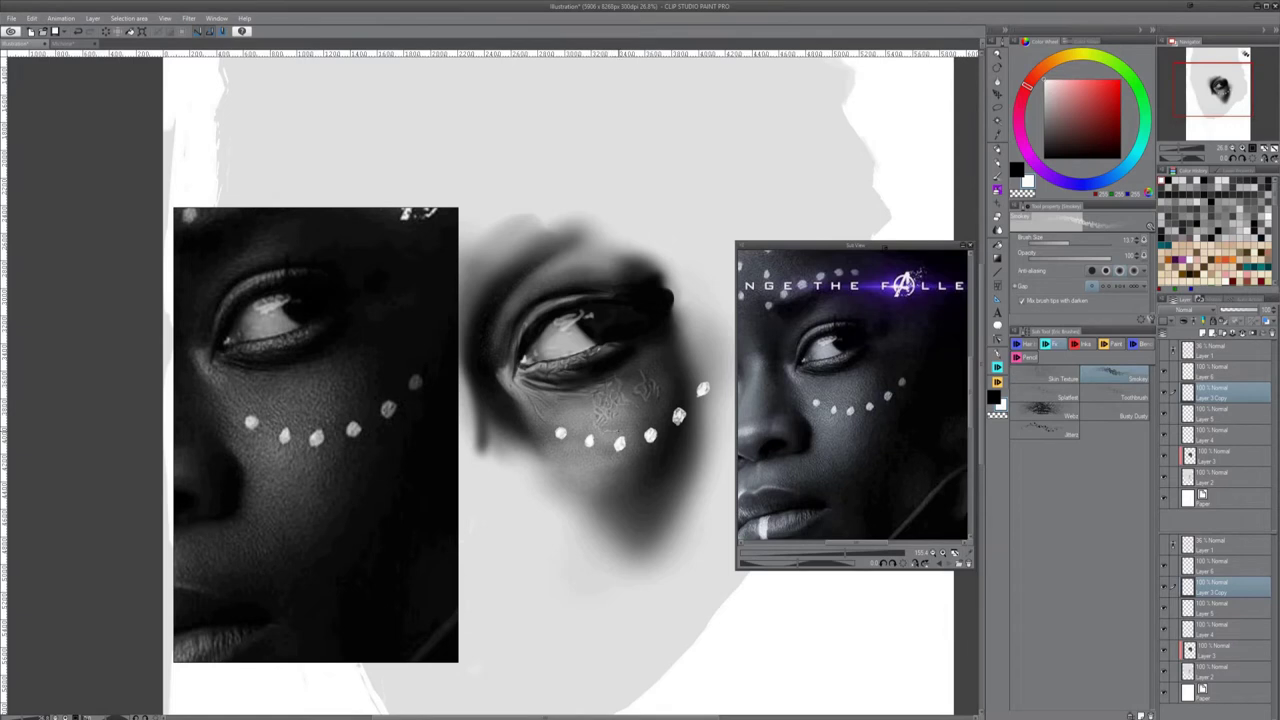
key(x)
scroll(577, 450, up, 2)
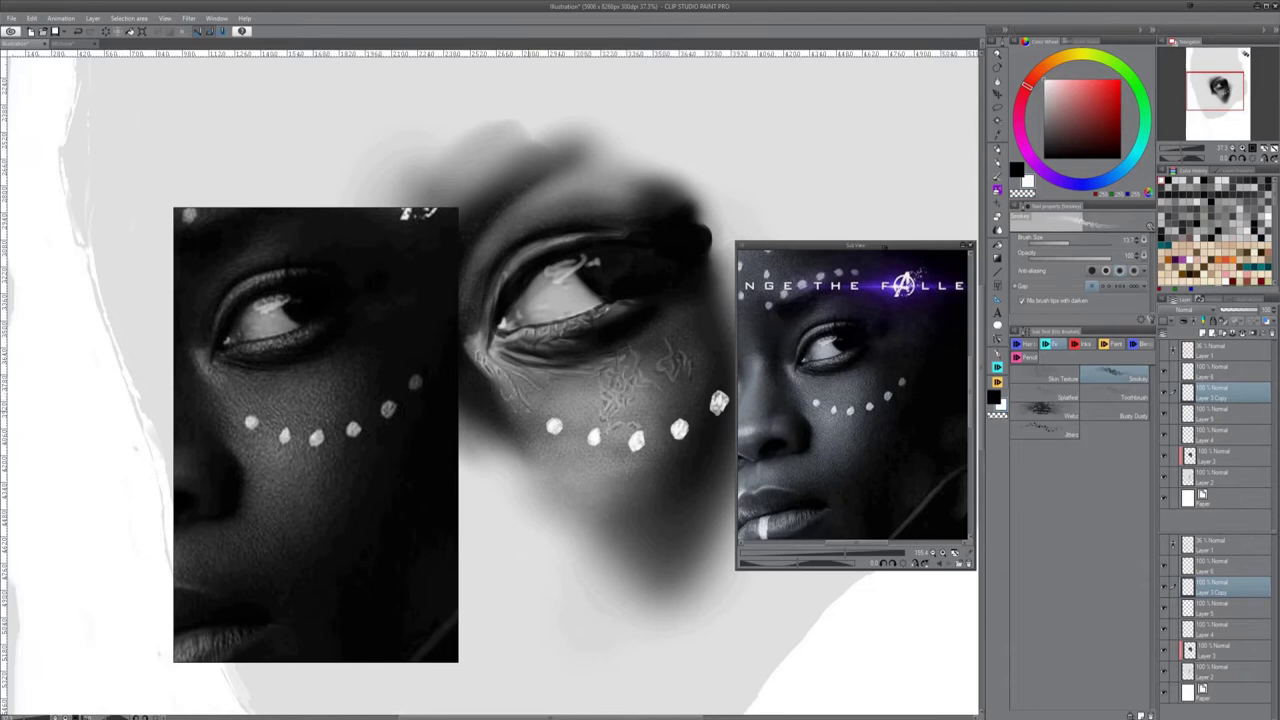
drag(513, 393, 525, 407)
key(x)
key(x)
scroll(690, 518, down, 2)
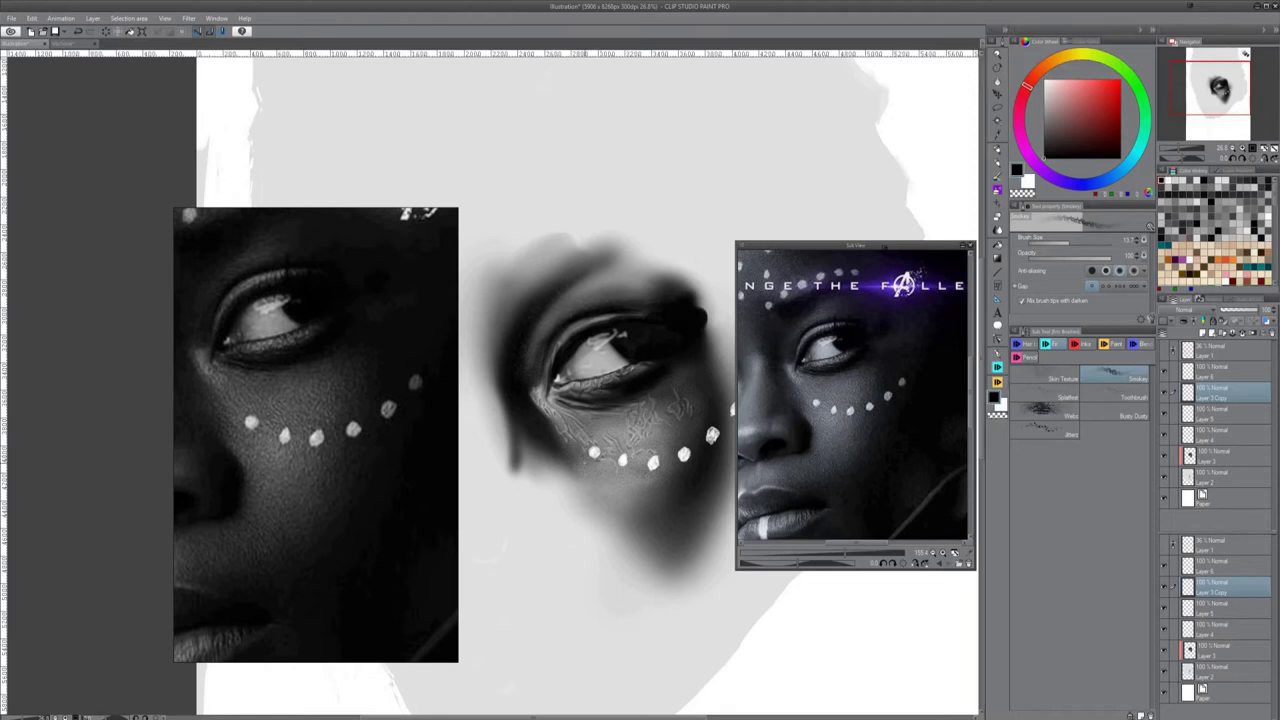
Extend the fine skin lines across the cheek above the white dots with a light gray sampled from the reference
key(x)
scroll(659, 508, up, 3)
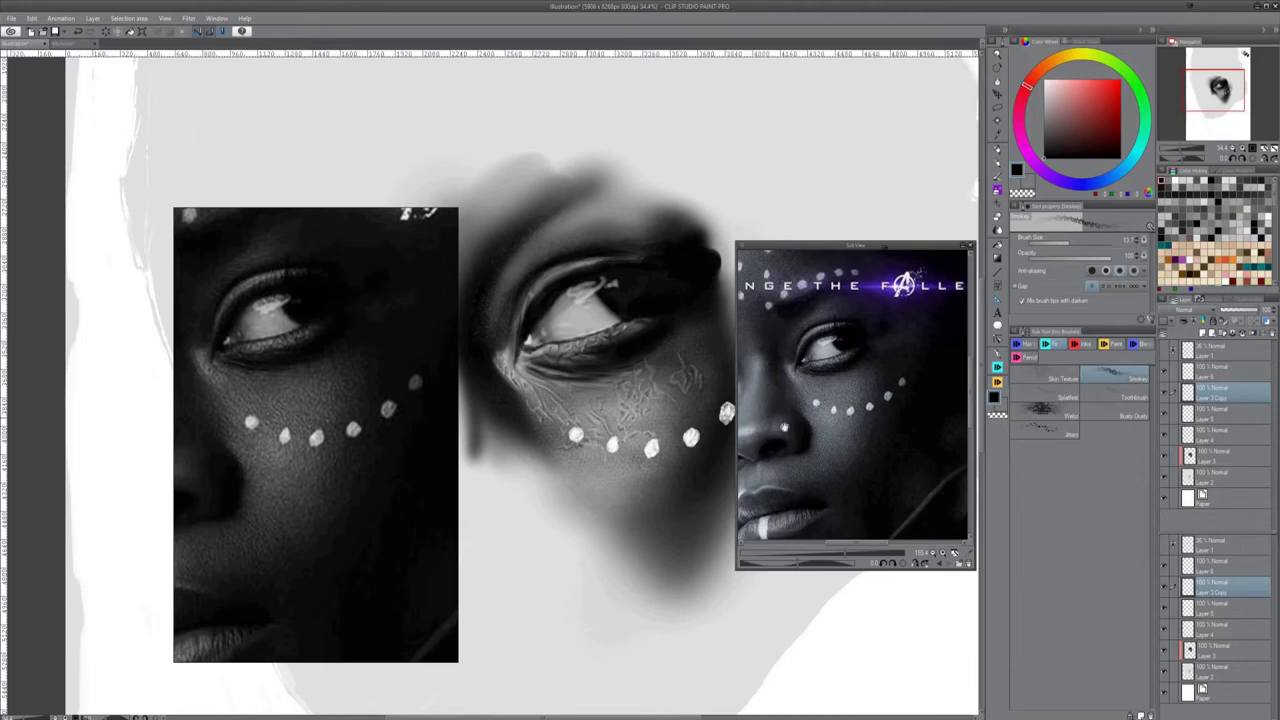
key(x)
click(759, 532)
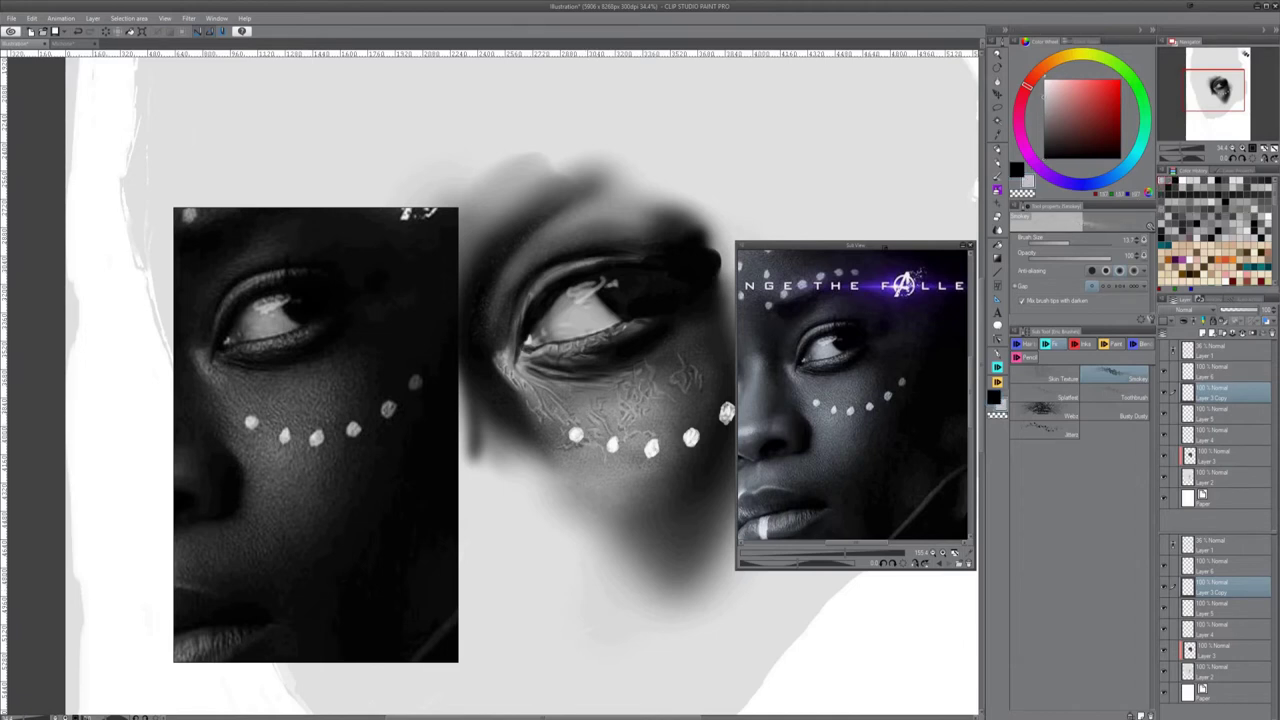
click(762, 528)
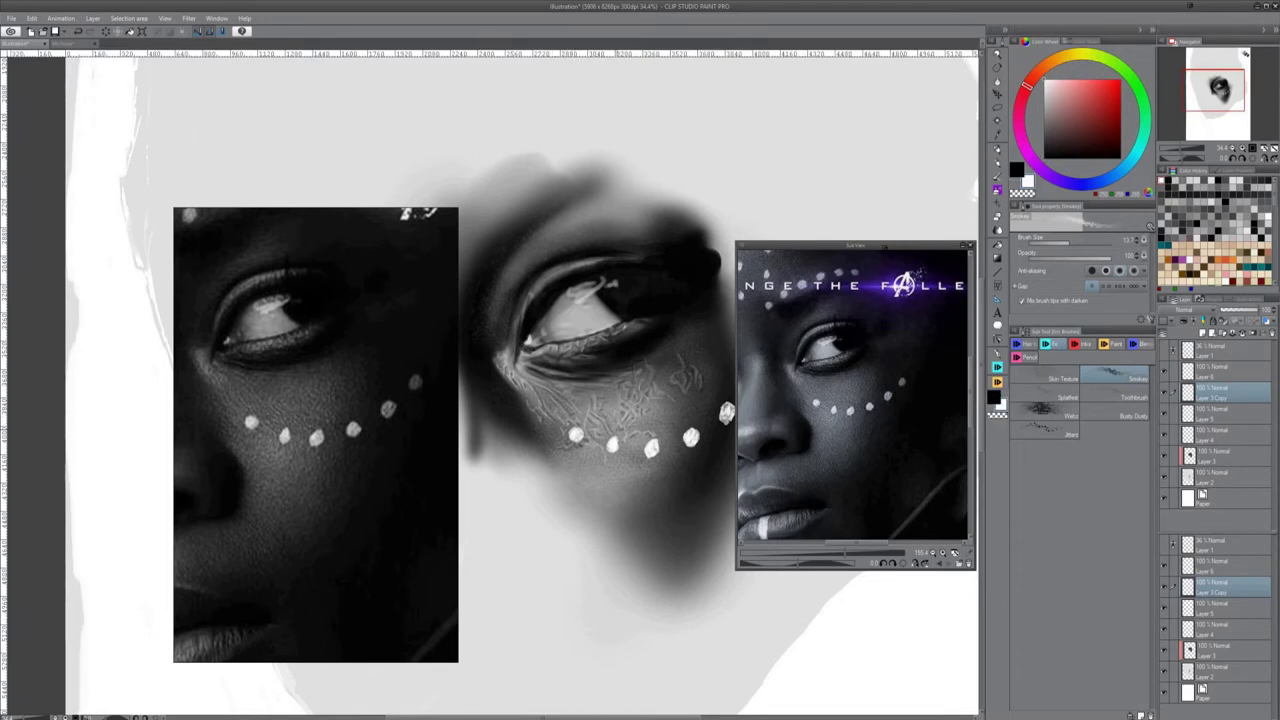
scroll(656, 204, down, 1)
Soften the cheek skin lines with Blend Master Flash 2 and an enlarged Kasia Eraser
key(j)
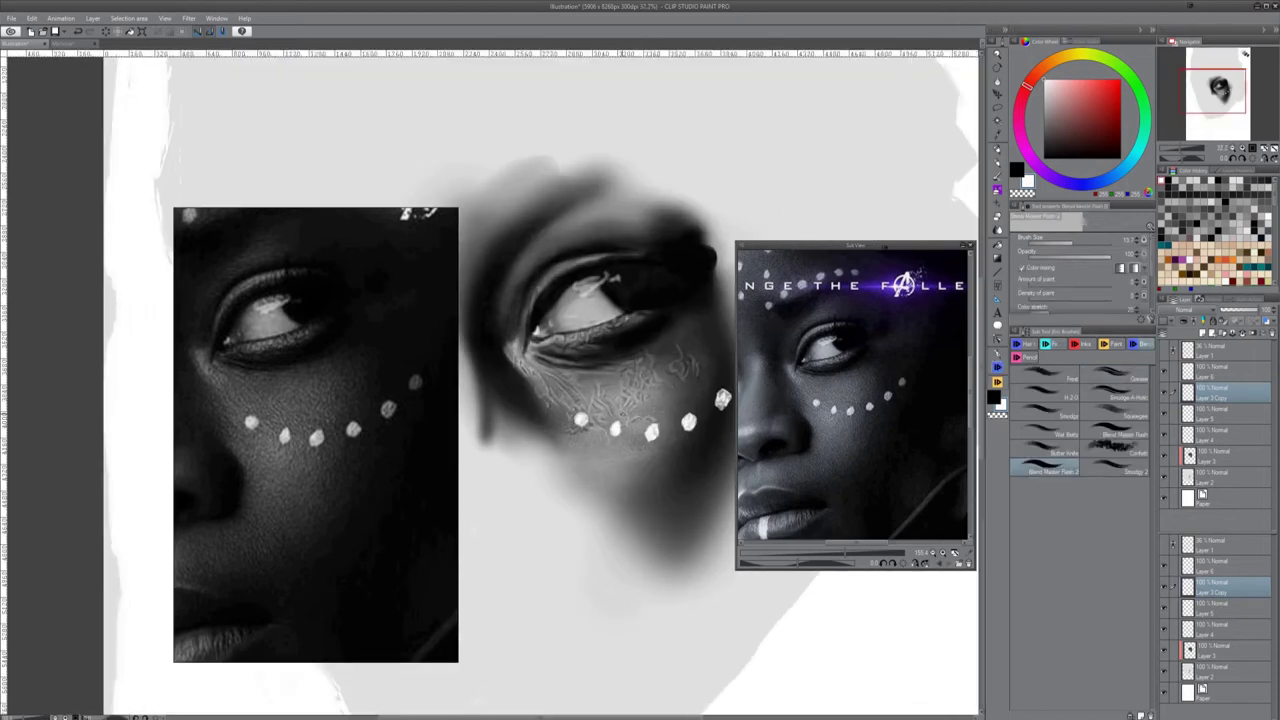
scroll(670, 470, down, 3)
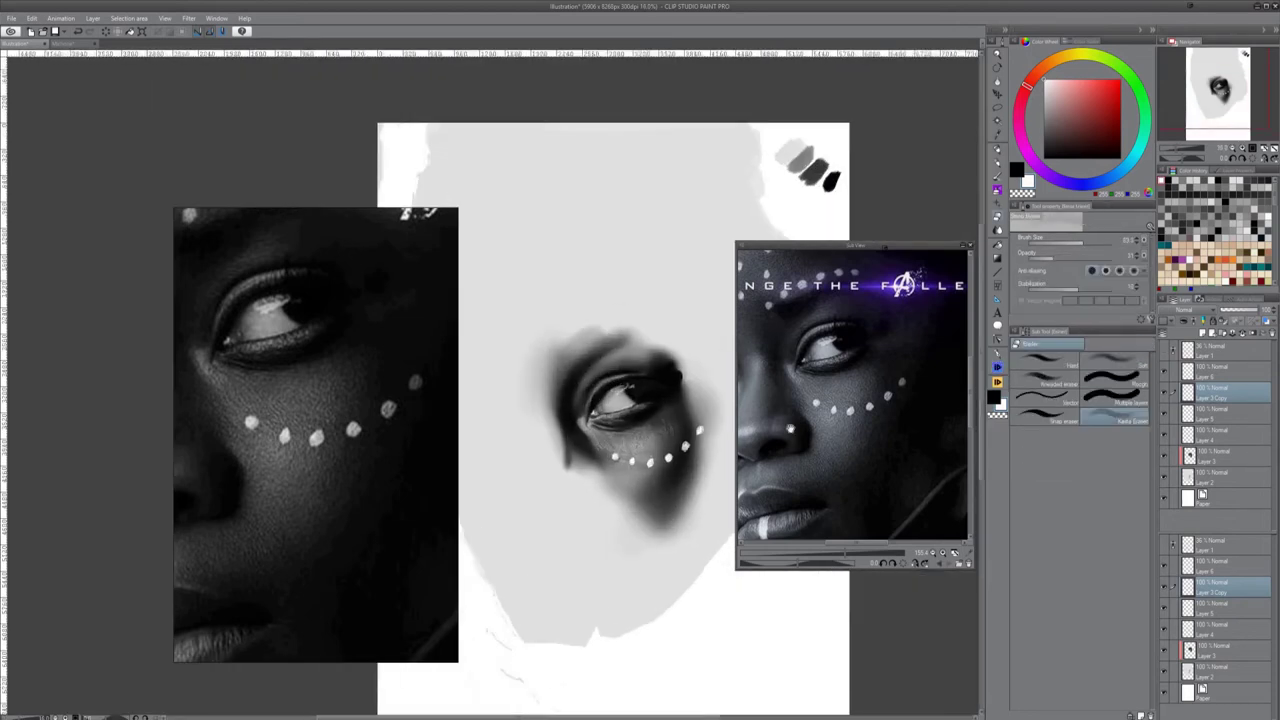
key(e)
key(])
key(])
key(])
key(])
key(])
Enlarge the reference around the eye and draw fine skin lines on the upper eyelid with the Smokey brush
scroll(370, 481, down, 6)
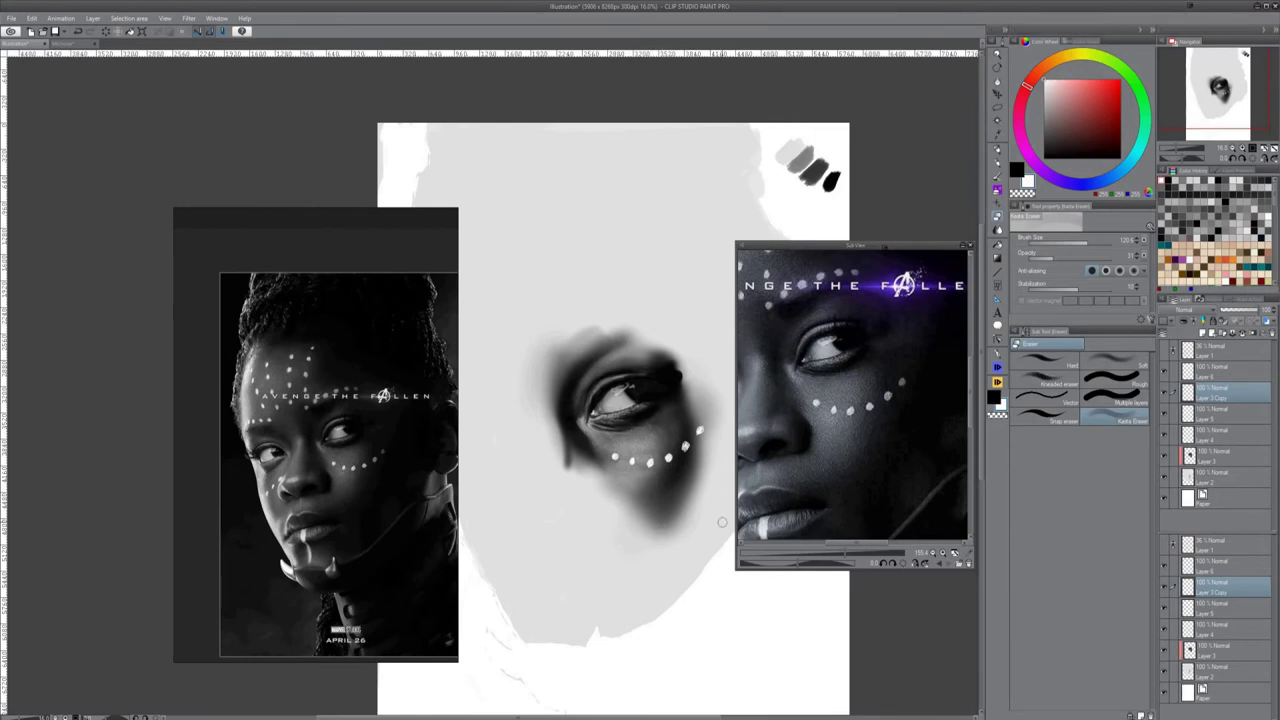
click(324, 470)
scroll(556, 310, up, 3)
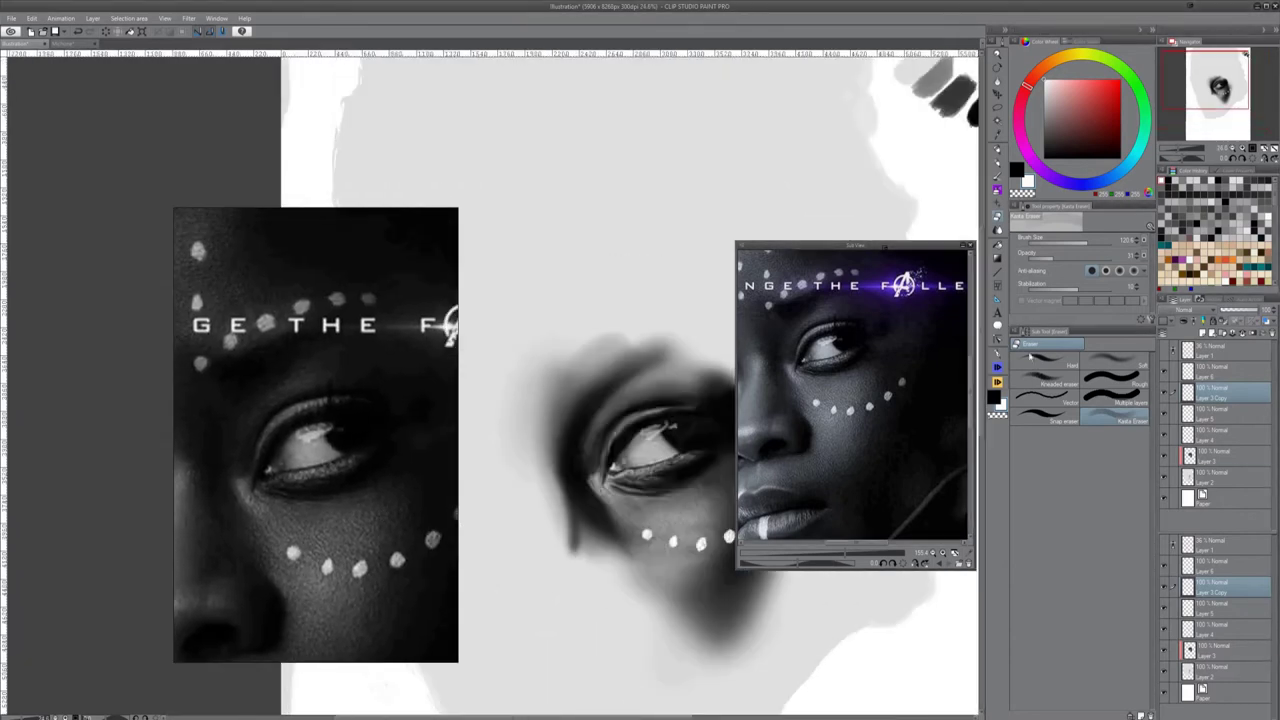
key(b)
key(b)
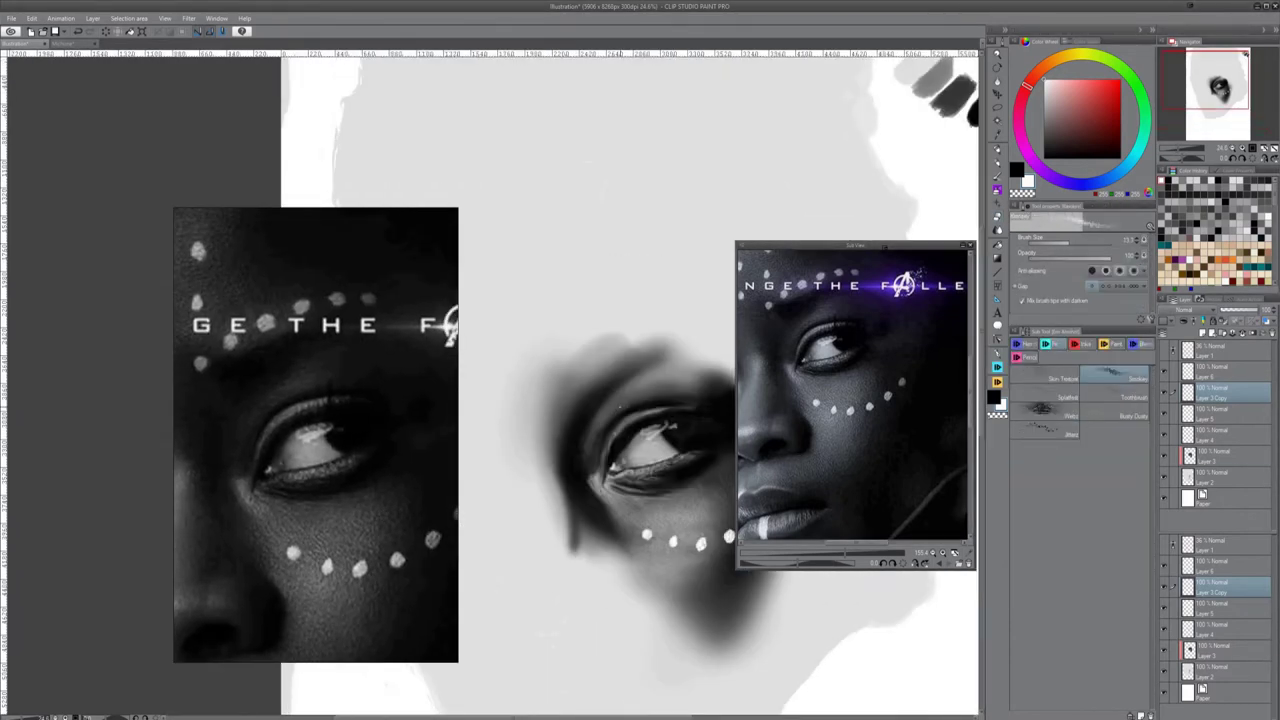
key(x)
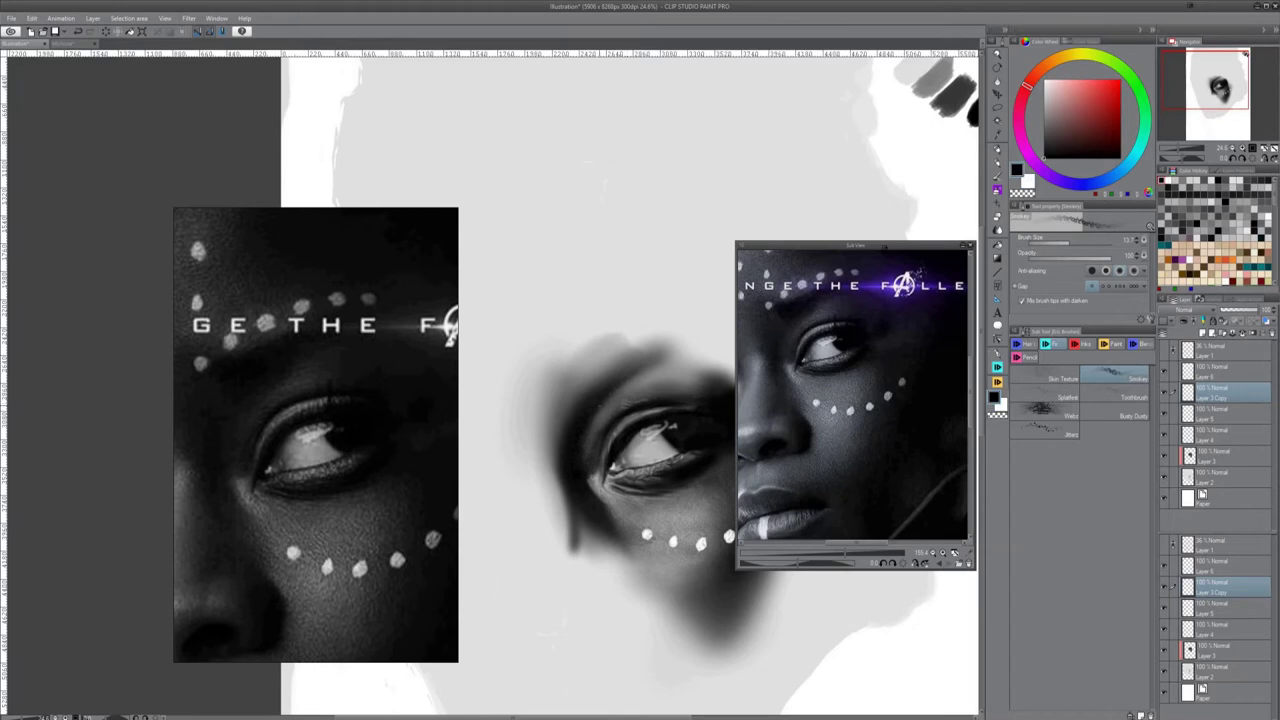
Refine the upper eyelid crease and folds with a small Hotline 2 brush on Layer 3 Copy and Layer 3
key(c)
key(p)
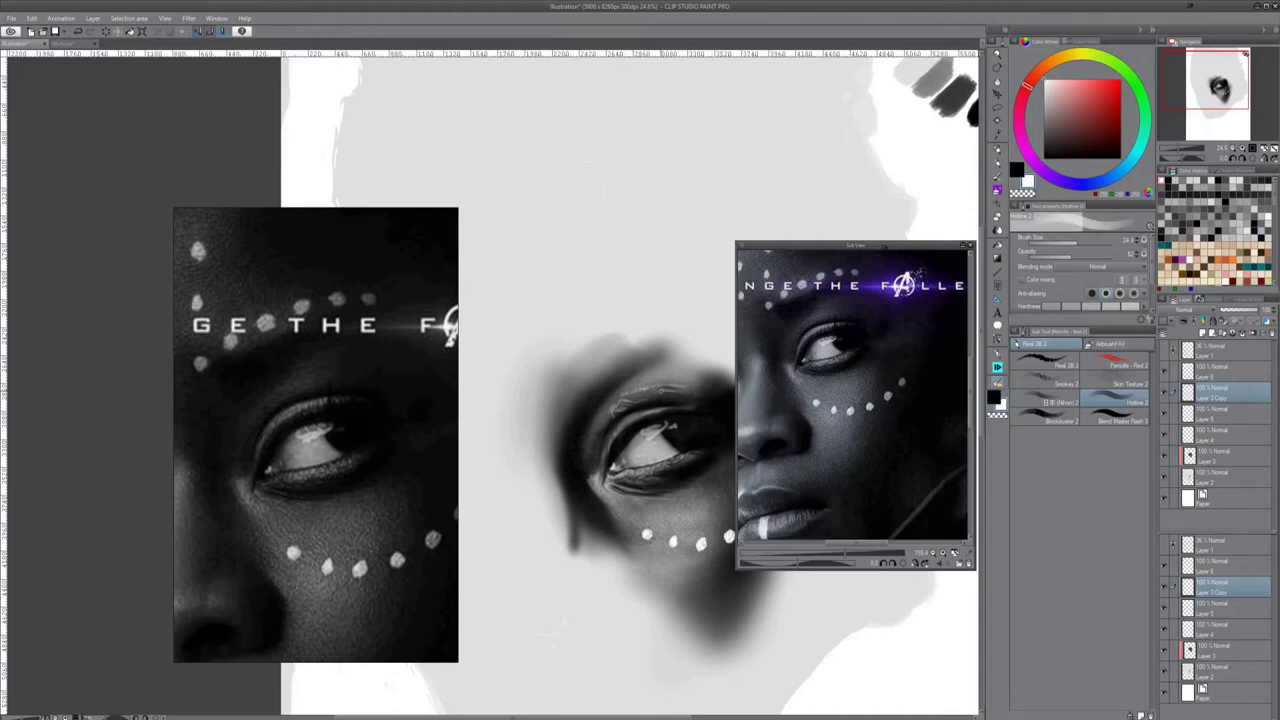
key(x)
key(x)
key([)
key(])
mouse_move(632, 414)
mouse_down()
mouse_move(686, 408)
mouse_move(665, 434)
mouse_up()
click(1228, 456)
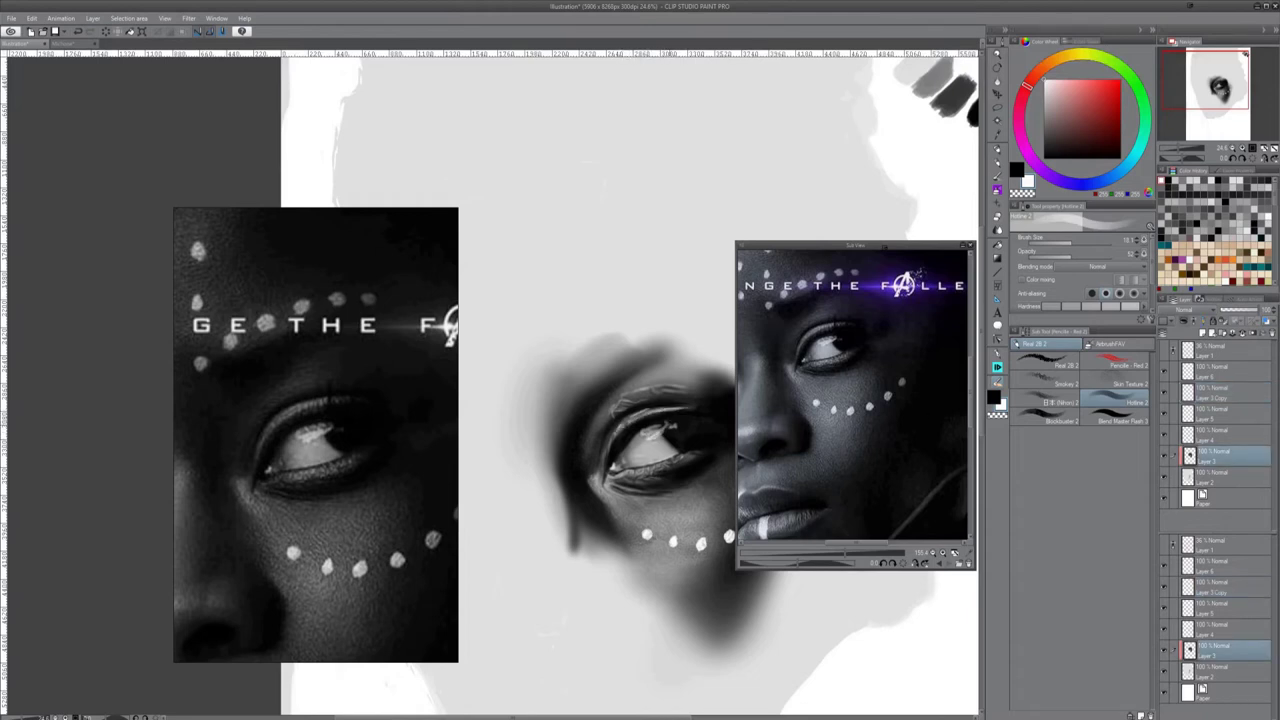
scroll(658, 426, up, 1)
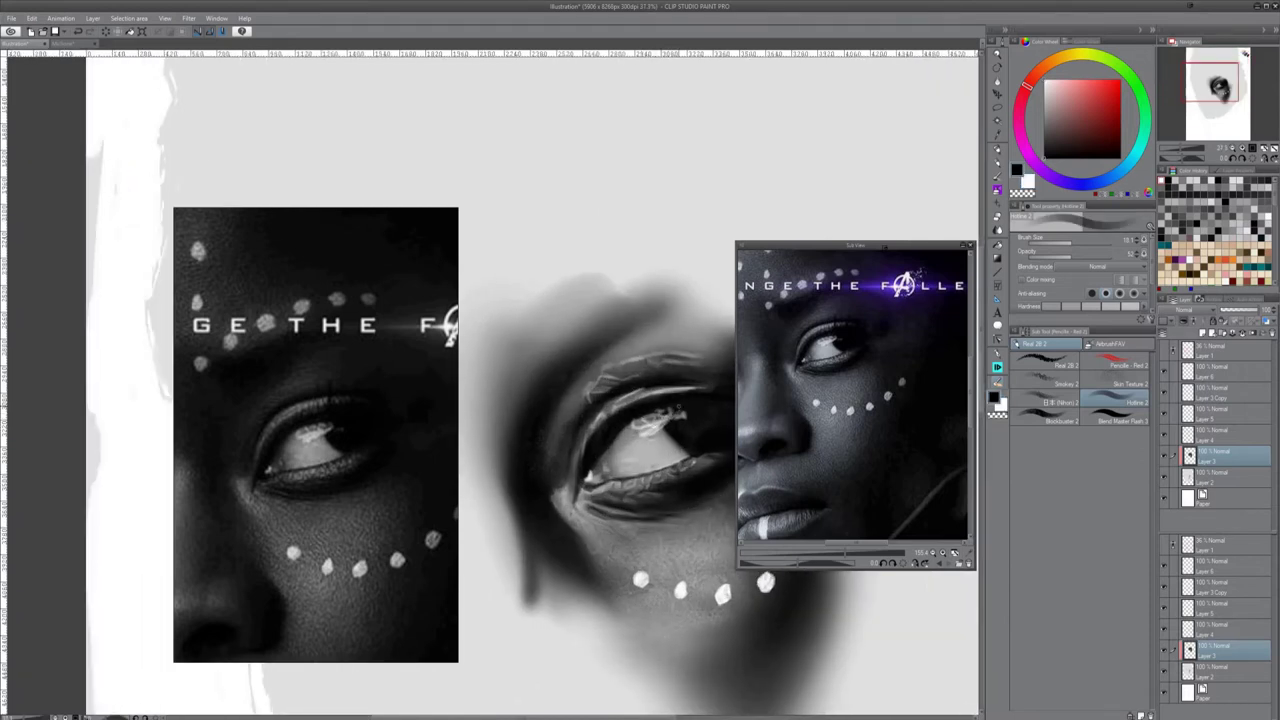
scroll(644, 594, down, 5)
scroll(644, 594, up, 4)
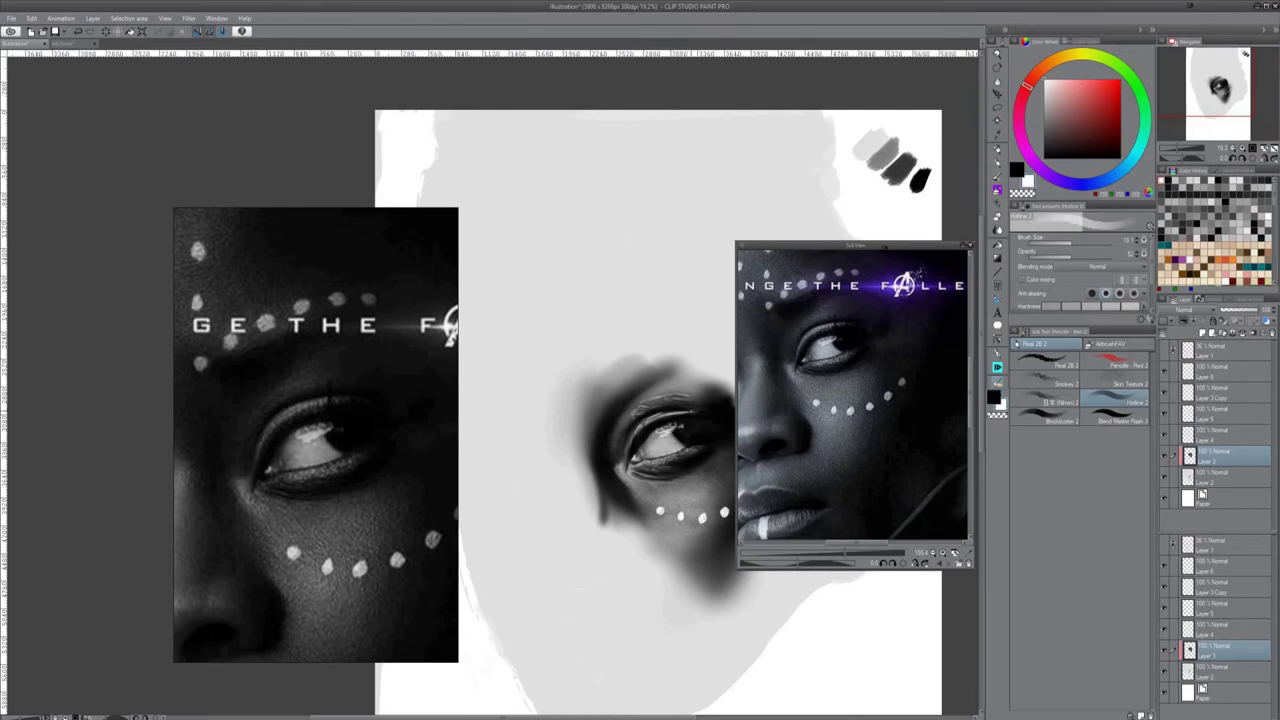
Try to paint and blend a white highlight beside the nose bridge on Layer 3 Copy, then undo it
click(1222, 371)
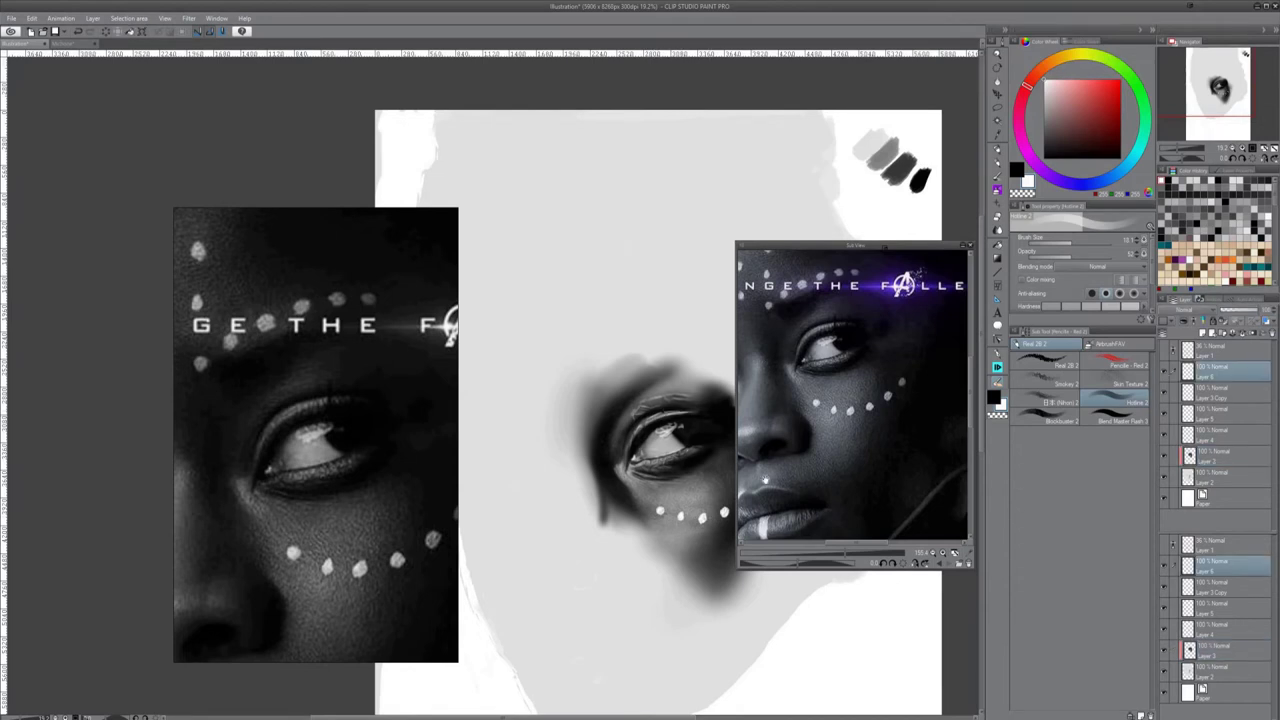
click(1222, 392)
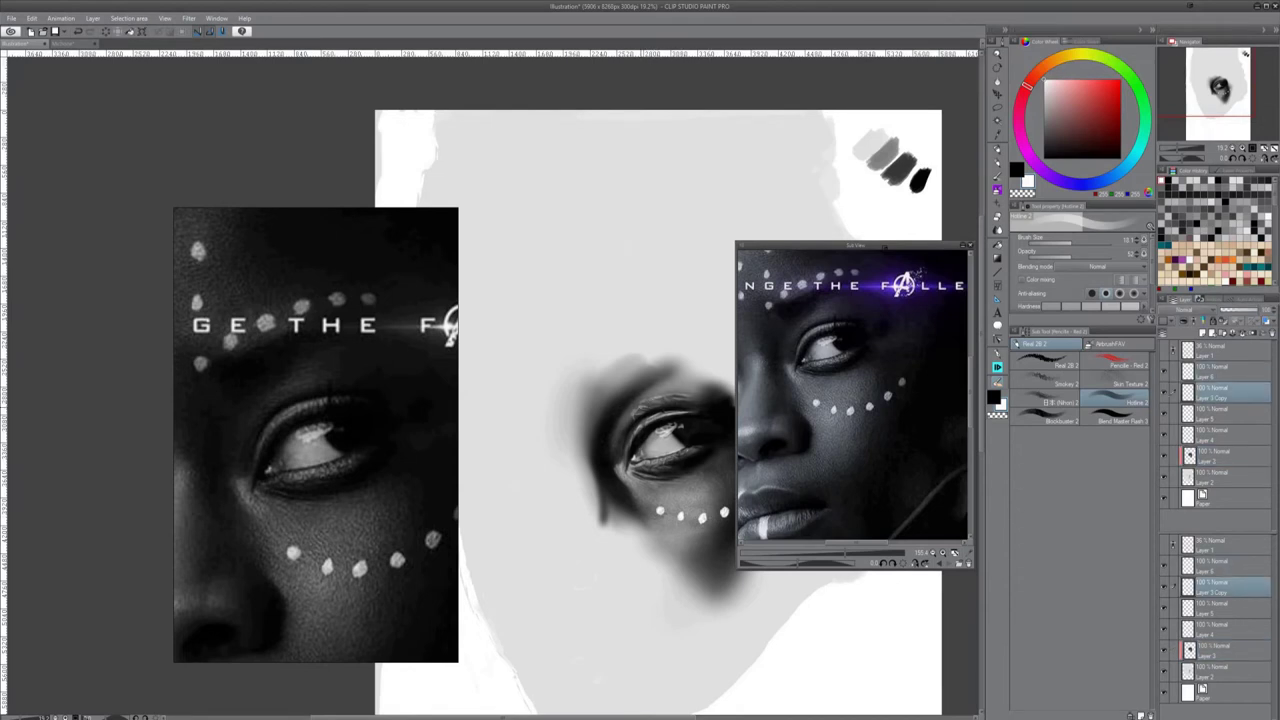
key(e)
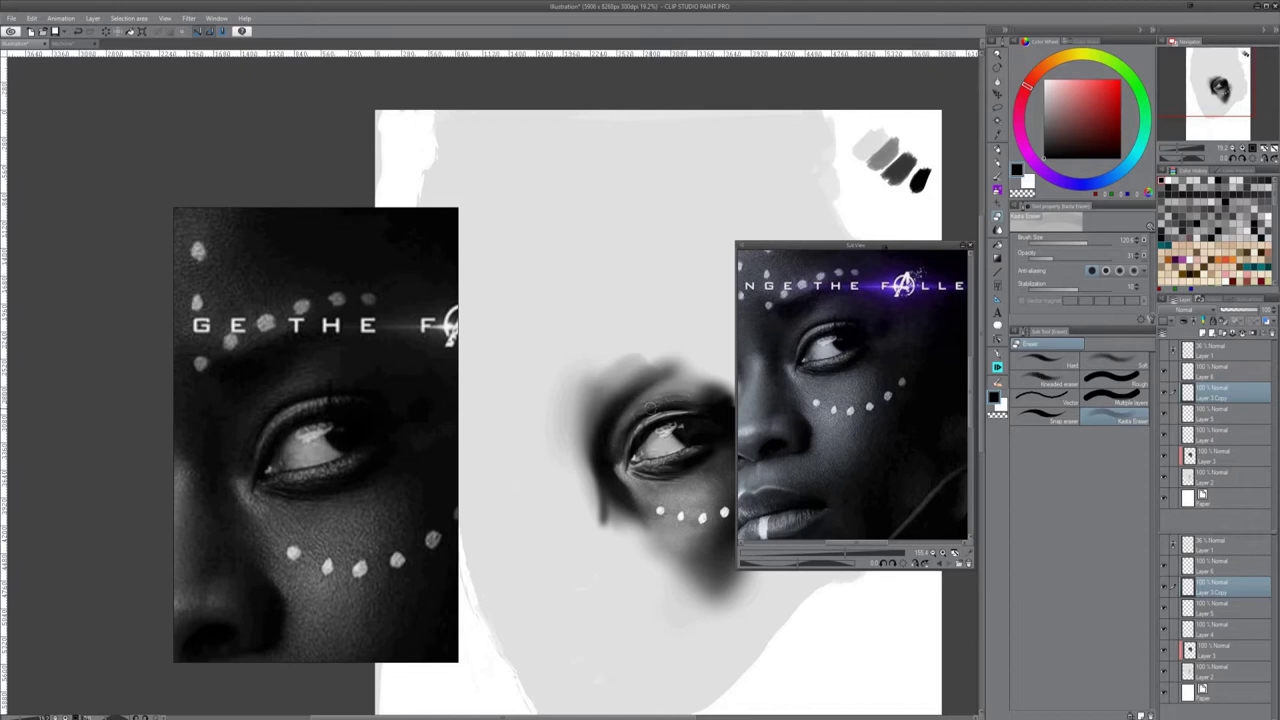
scroll(695, 478, down, 1)
scroll(655, 488, down, 2)
scroll(352, 463, down, 5)
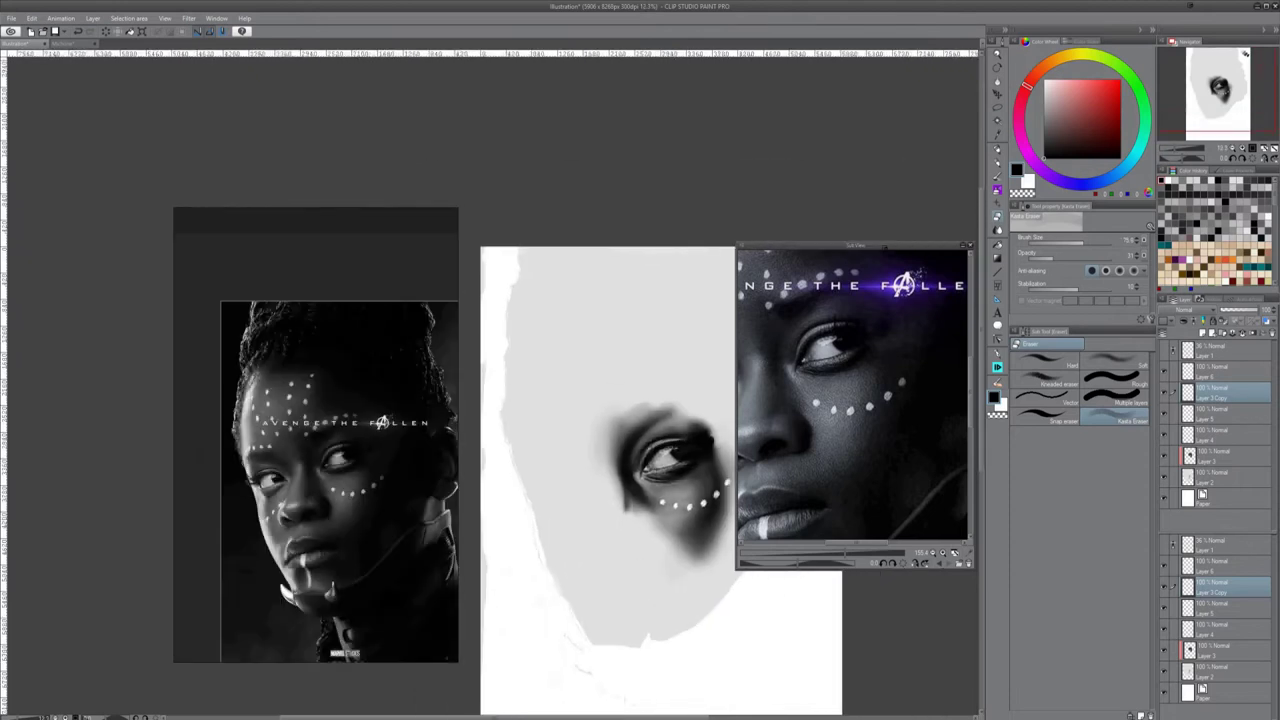
key(b)
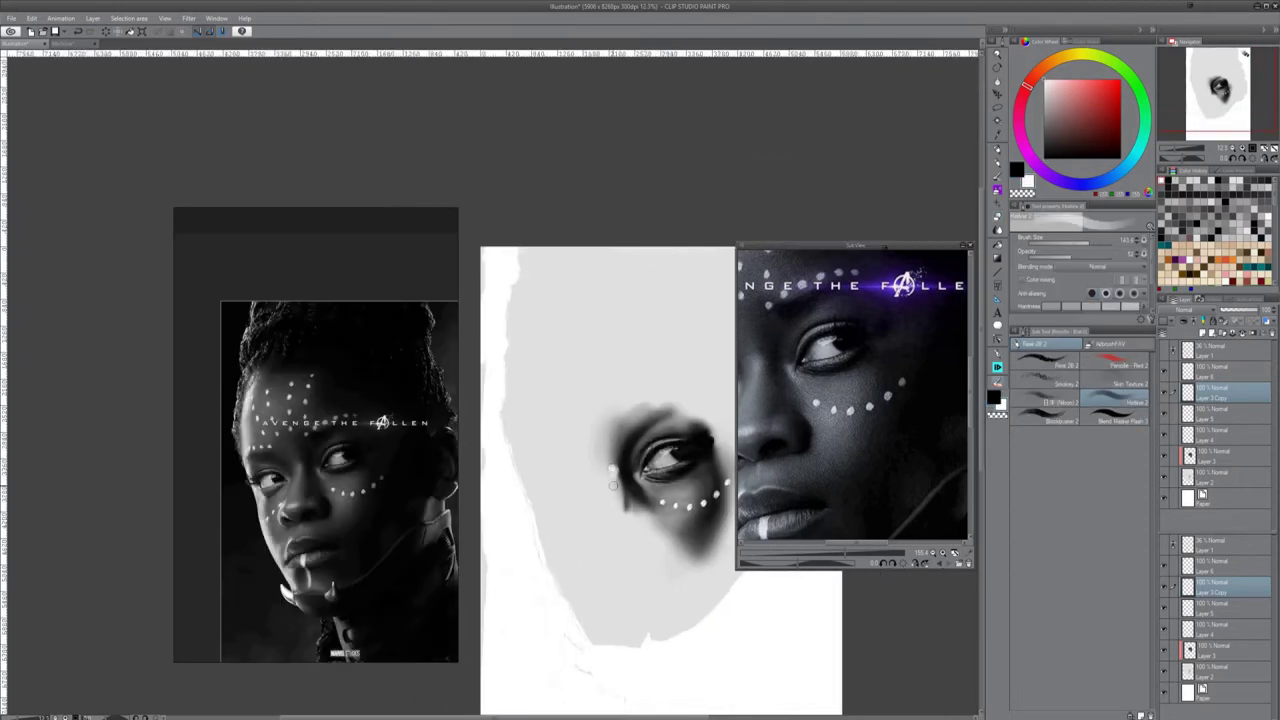
key(x)
mouse_move(594, 460)
mouse_down()
mouse_move(603, 412)
mouse_move(604, 487)
mouse_up()
key(j)
mouse_move(588, 438)
mouse_down()
mouse_move(605, 468)
mouse_move(590, 430)
mouse_up()
key(ctrl+z)
key(ctrl+z)
key(ctrl+z)
key(ctrl+z)
key(ctrl+z)
Shade the nose bridge and inner eye socket on Layer 3 with the Shadow 2 airbrush and Blend Master Flash 2
click(1214, 455)
key(b)
click(1045, 380)
mouse_move(618, 488)
mouse_down()
mouse_move(638, 512)
mouse_move(614, 507)
mouse_up()
key(j)
click(1058, 472)
key(b)
key(])
mouse_move(606, 462)
mouse_down()
mouse_move(607, 494)
mouse_move(593, 477)
mouse_up()
Compare the painted eye and nose with the red sketch on Layer 1, then hide the sketch again
click(1164, 350)
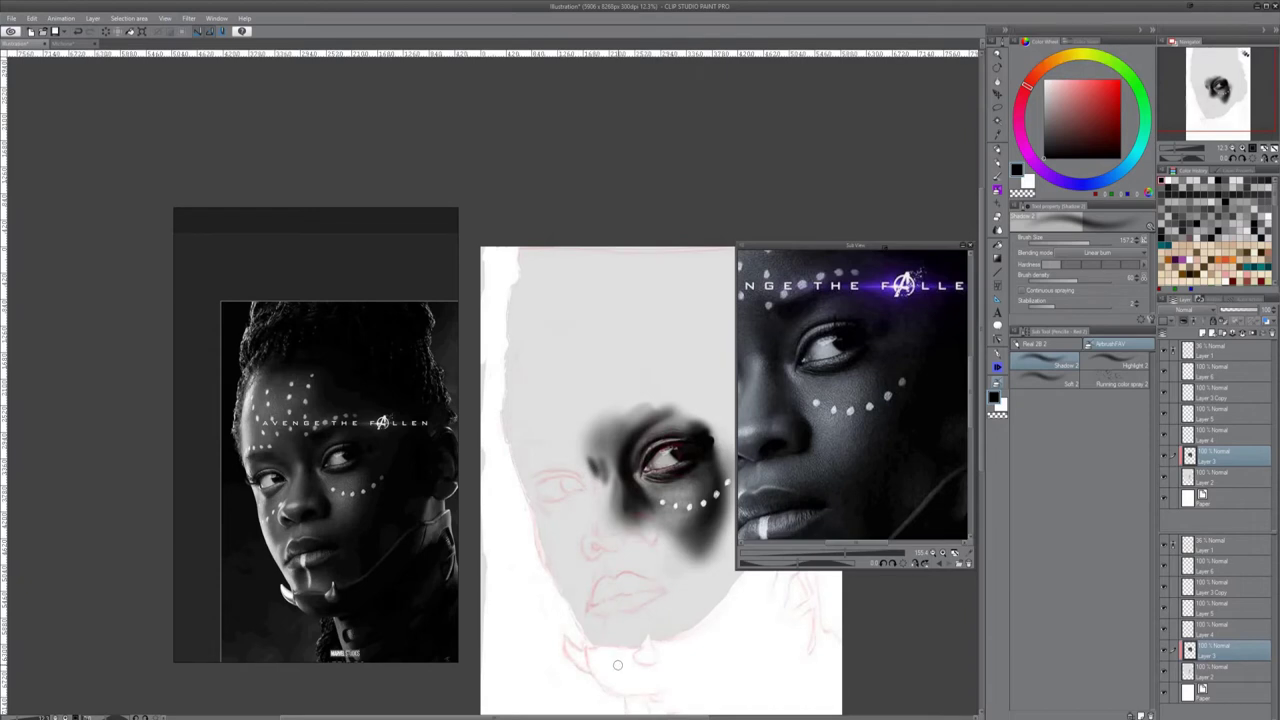
click(1164, 350)
click(997, 367)
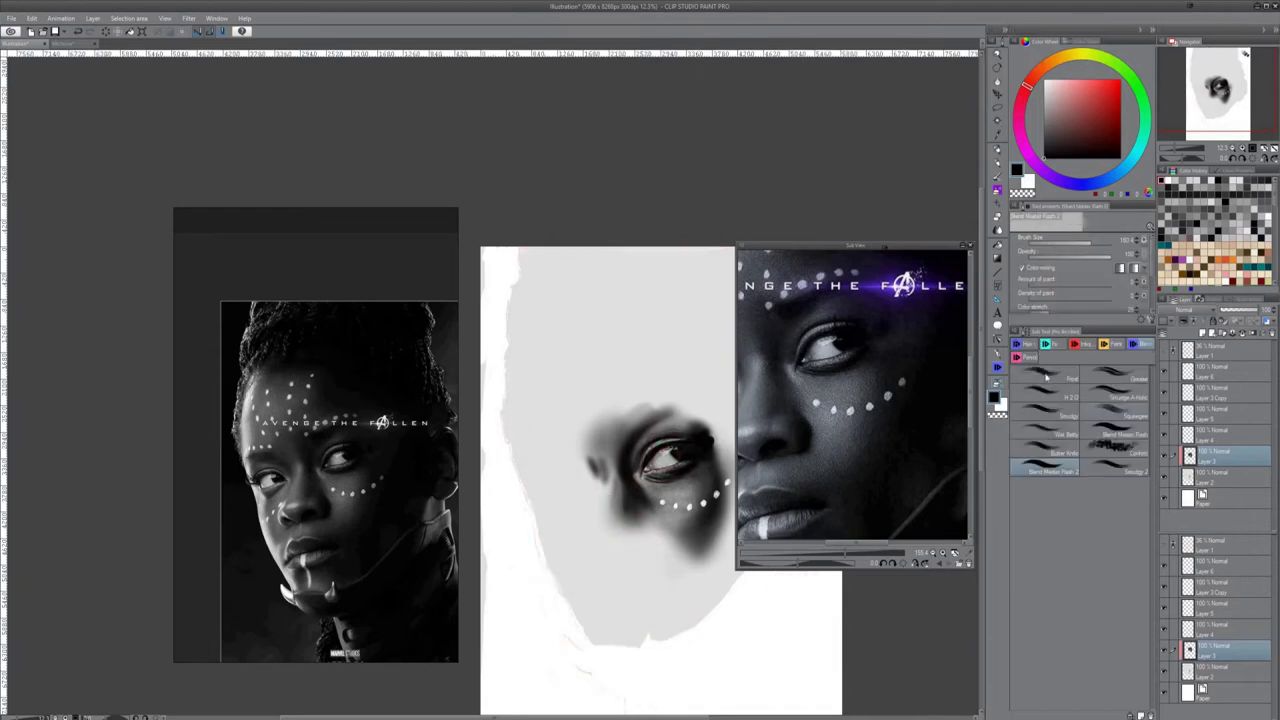
Outline the left-hand eye on Layer 3 with the Blockbuster 2 brush, with the reference Sub View moved to that eye
key(b)
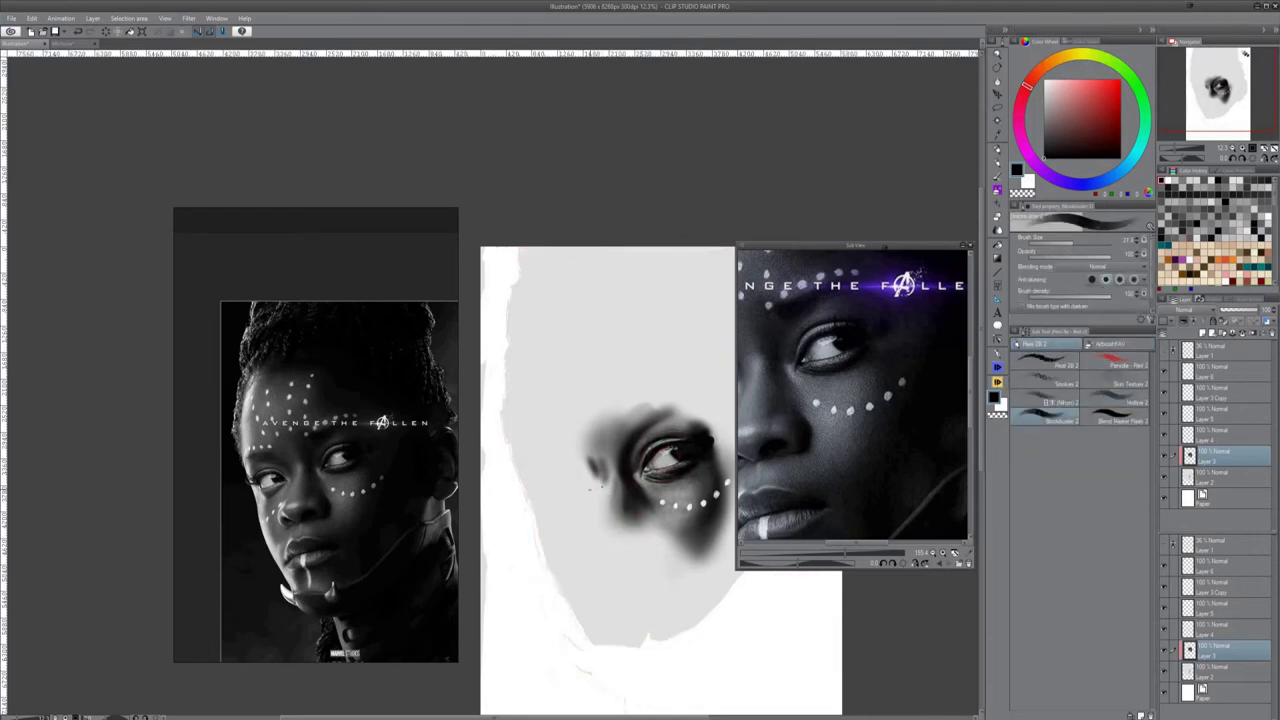
scroll(380, 515, up, 2)
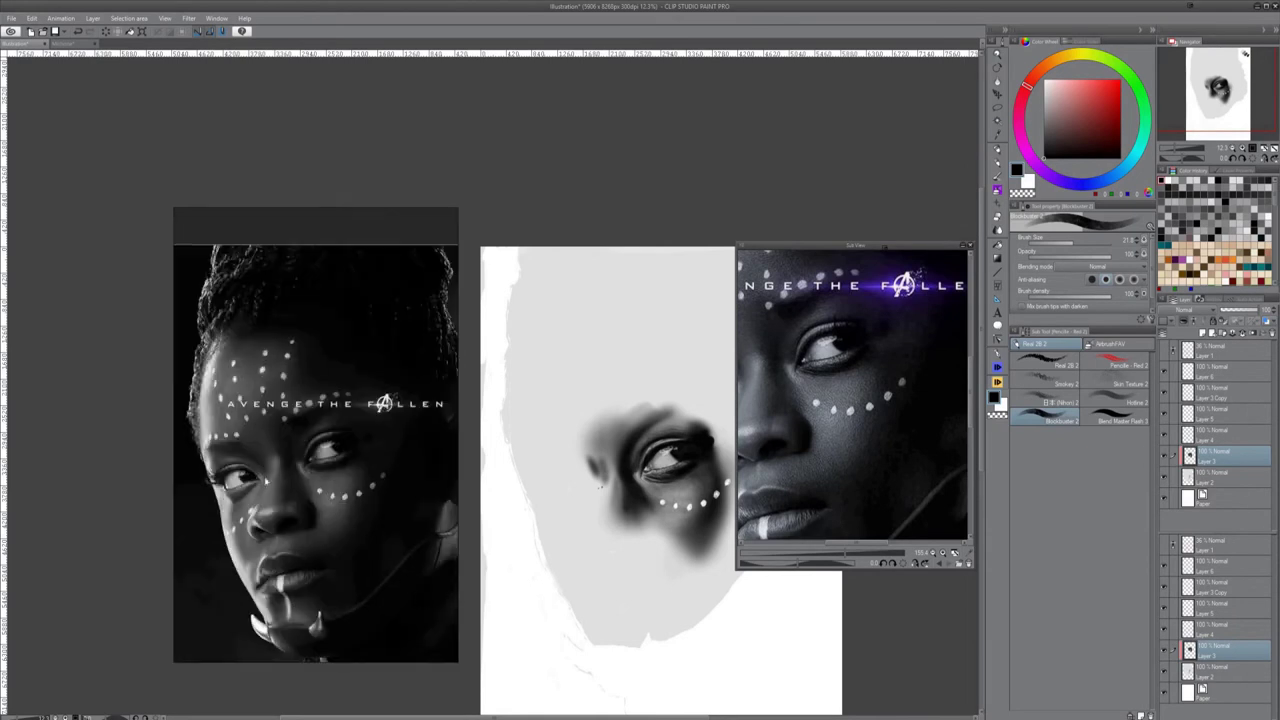
key(j)
key(b)
drag(830, 425, 935, 447)
drag(599, 482, 602, 404)
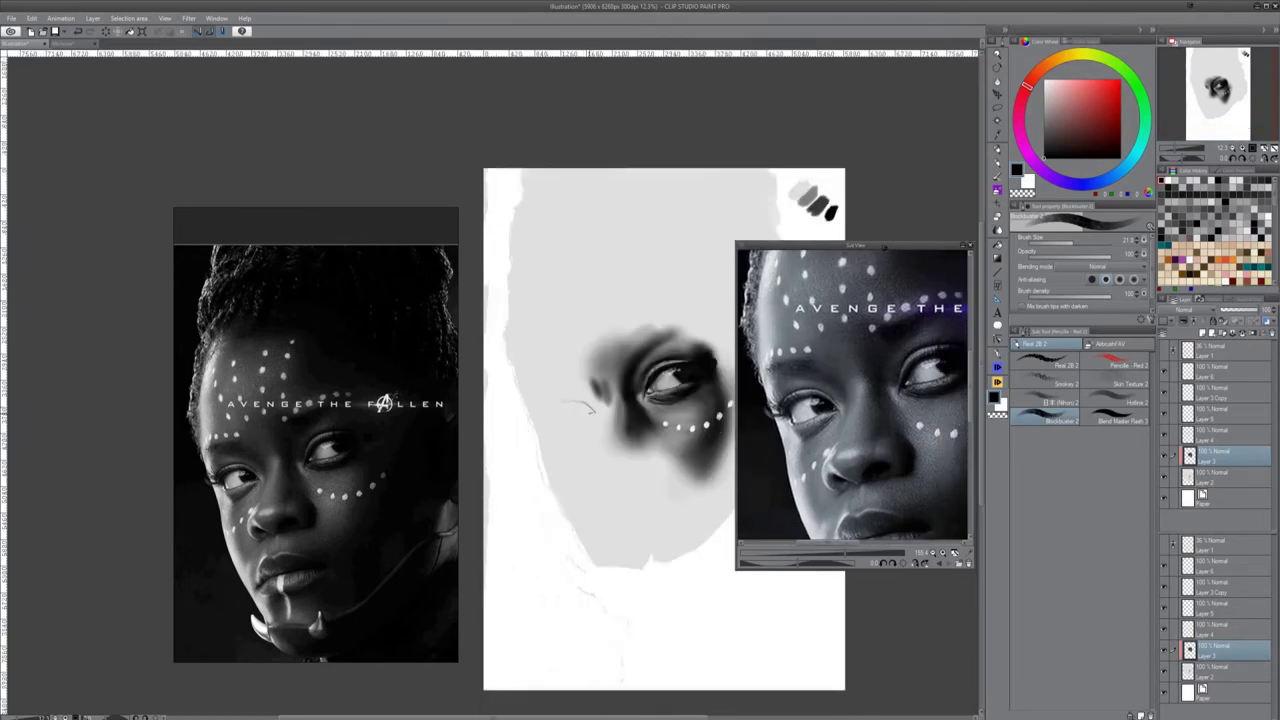
drag(584, 414, 553, 431)
drag(316, 450, 322, 422)
mouse_move(588, 416)
mouse_down()
mouse_move(556, 428)
mouse_move(580, 417)
mouse_up()
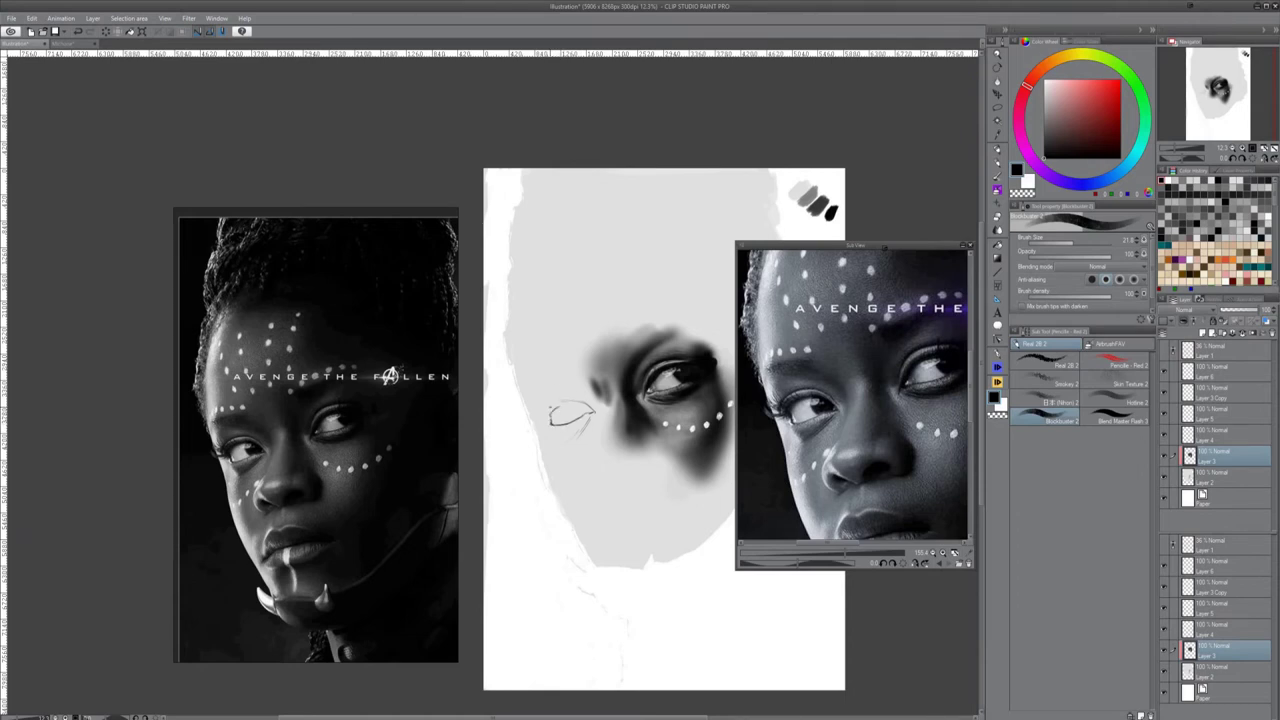
Add the iris, upper lid crease and lower lid line to the left-hand eye outline
mouse_move(554, 406)
mouse_down()
mouse_move(578, 400)
mouse_move(575, 416)
mouse_up()
drag(675, 493, 646, 506)
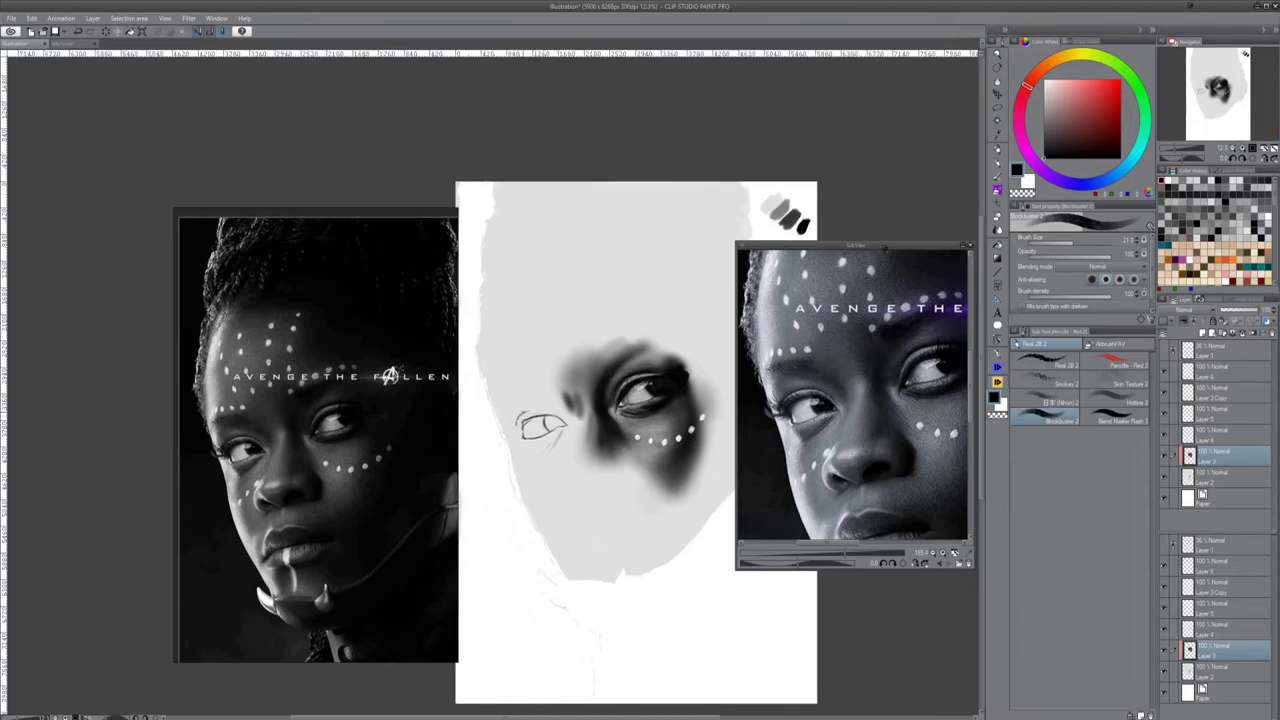
mouse_move(530, 410)
mouse_down()
mouse_move(550, 409)
mouse_move(521, 440)
mouse_move(549, 451)
mouse_up()
key(e)
key(p)
key(e)
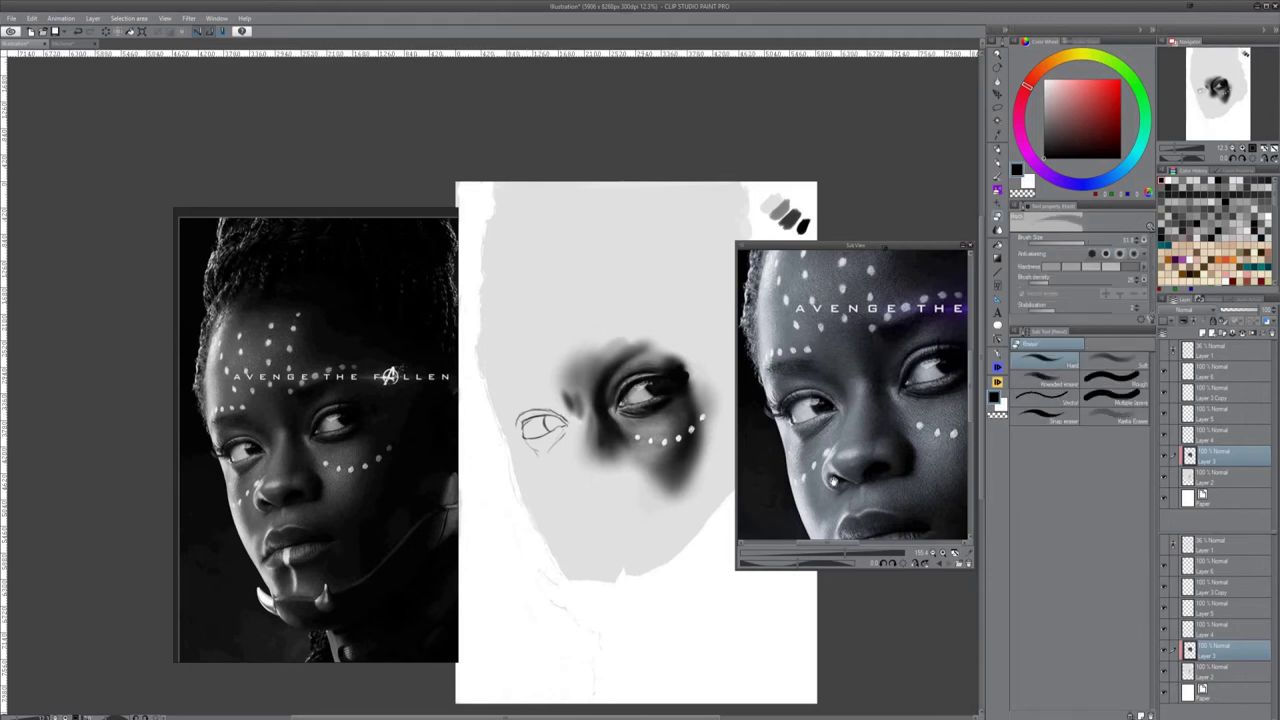
Shade the brow, socket and cheek around the left-hand eye with the Shadow 2 airbrush
key(b)
click(1132, 346)
mouse_move(538, 446)
mouse_down()
mouse_move(536, 386)
mouse_move(577, 464)
mouse_move(655, 493)
mouse_move(510, 395)
mouse_move(556, 391)
mouse_up()
key(ctrl+z)
key(ctrl+z)
mouse_move(509, 391)
mouse_down()
mouse_move(522, 391)
mouse_move(519, 413)
mouse_move(543, 407)
mouse_move(520, 420)
mouse_move(556, 508)
mouse_up()
drag(573, 432, 562, 498)
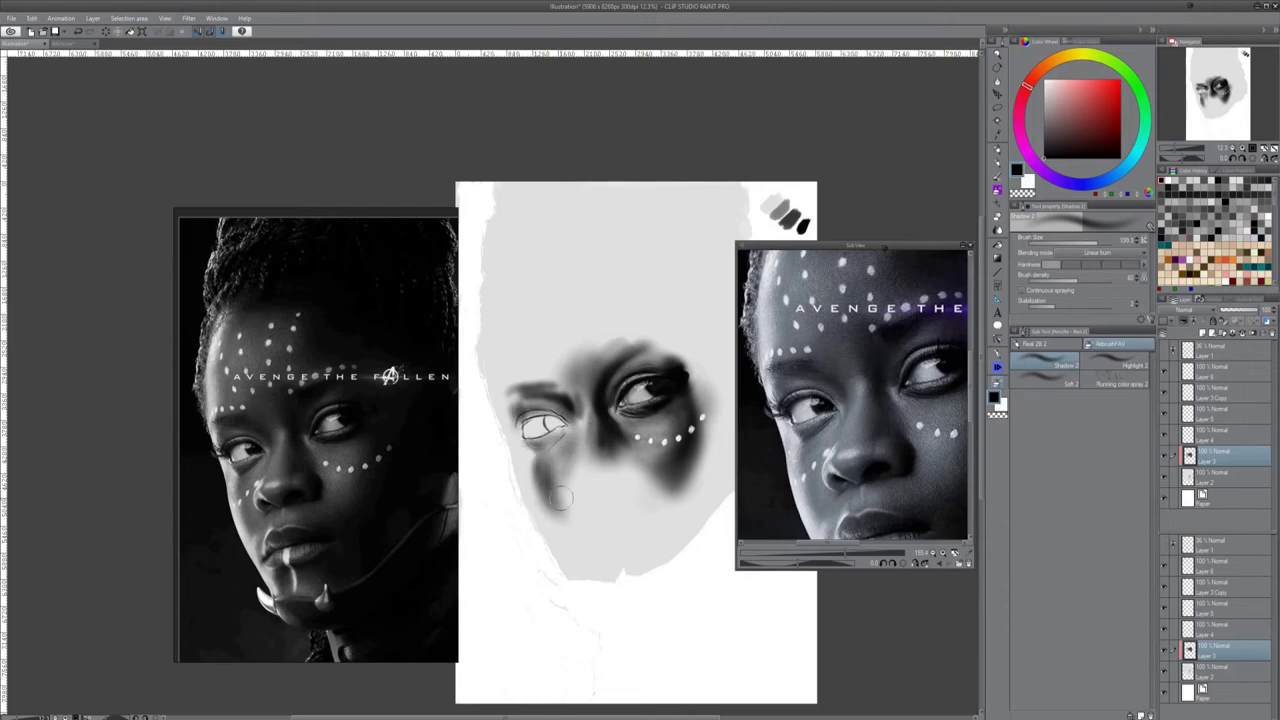
drag(522, 454, 511, 436)
mouse_move(504, 424)
mouse_down()
mouse_move(520, 393)
mouse_move(577, 428)
mouse_move(569, 450)
mouse_up()
Deepen the shading along the nose bridge between the eyes with a smaller Shadow 2 airbrush
key([)
key([)
key([)
key([)
key([)
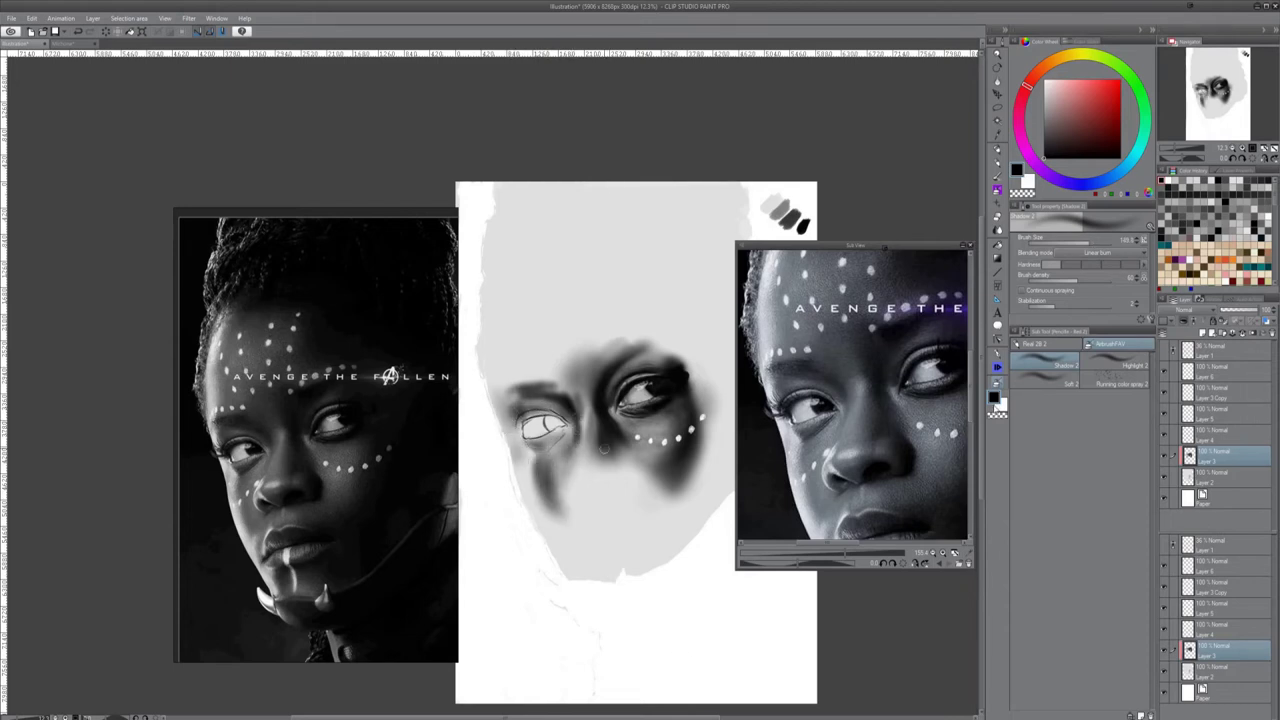
Sample the light gray of the face base, return to Layer 3 and set the drawing color to black
key(b)
ctrl+shift+click(654, 528)
alt+click(618, 514)
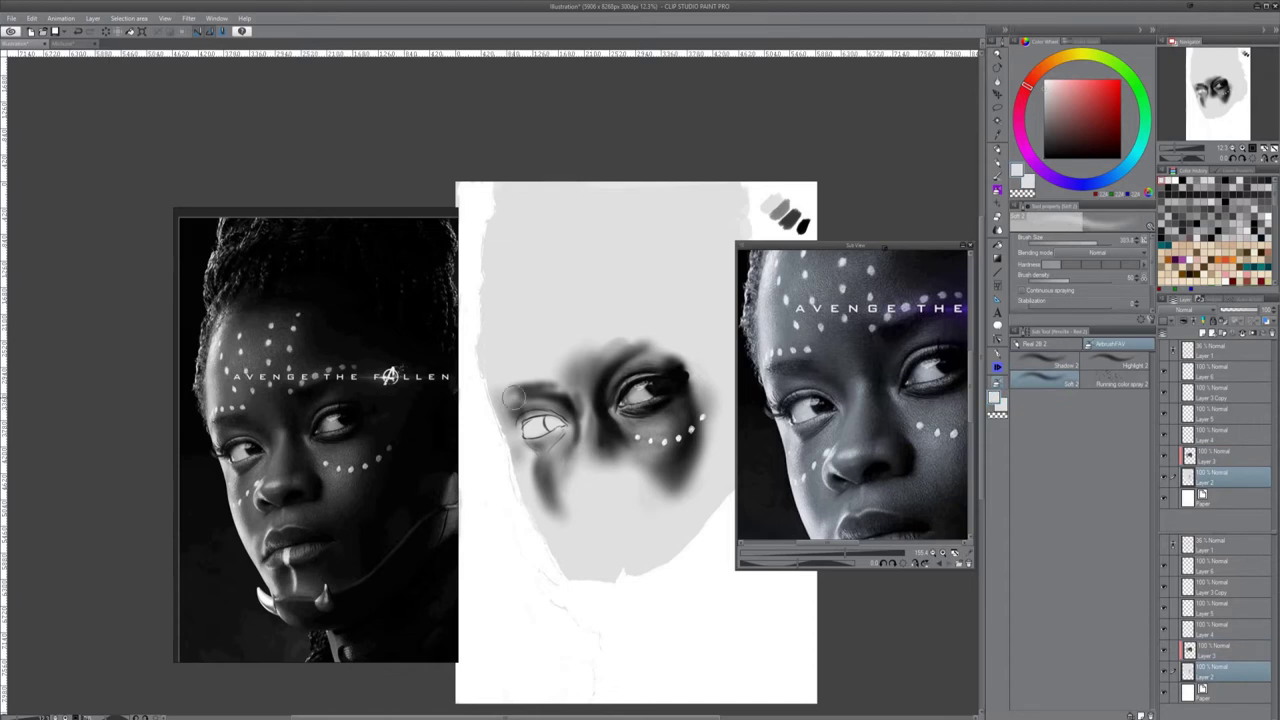
key(alt+])
click(1046, 157)
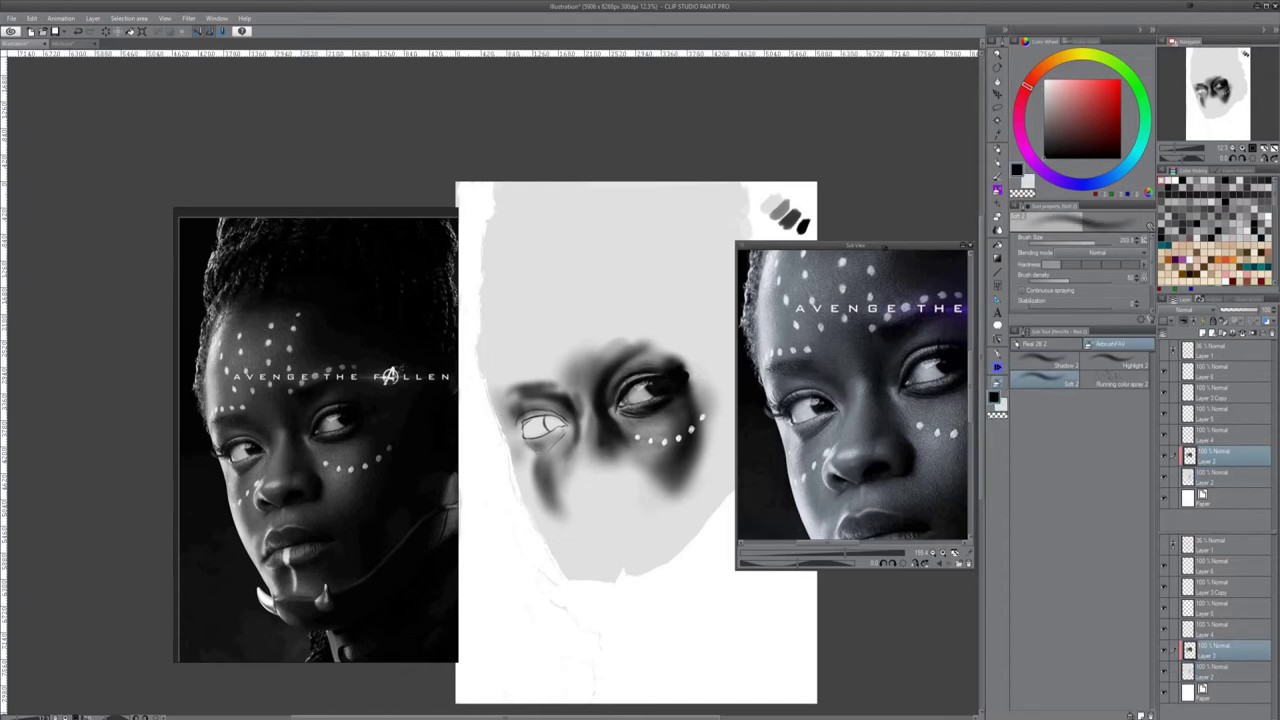
Paint the dark iris and lid shadows of the left-hand eye with the Shadow 2 and Soft 2 airbrushes
click(1044, 361)
drag(528, 424, 530, 437)
mouse_move(534, 436)
mouse_down()
mouse_move(551, 432)
mouse_move(545, 420)
mouse_up()
mouse_move(560, 425)
mouse_down()
mouse_move(530, 425)
mouse_move(554, 412)
mouse_move(566, 425)
mouse_move(546, 400)
mouse_move(570, 430)
mouse_move(570, 446)
mouse_move(538, 446)
mouse_move(552, 440)
mouse_move(540, 470)
mouse_move(556, 482)
mouse_move(538, 457)
mouse_up()
key(ctrl+z)
key([)
click(1046, 380)
key(x)
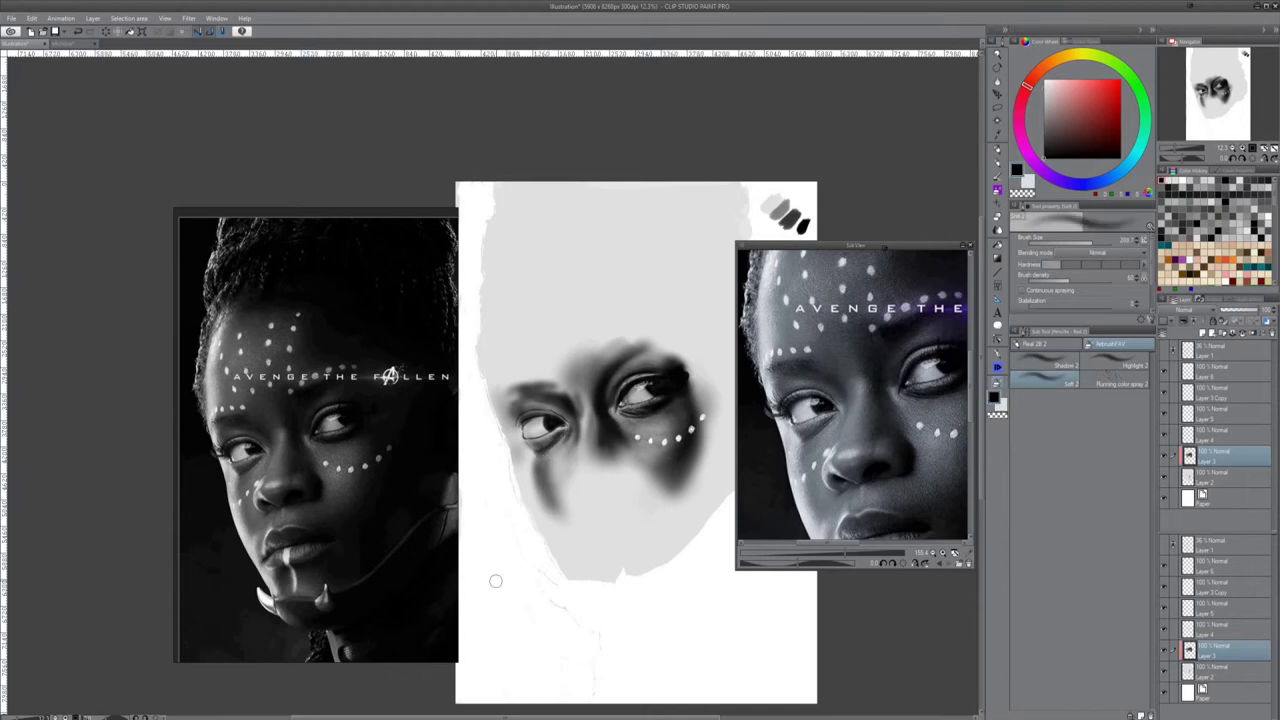
Darken the upper lid of the left-hand eye with Blockbuster 2 and blend the lid and under-eye shading with Blend Master Flash 2
key(b)
key(b)
key(b)
drag(534, 410, 552, 409)
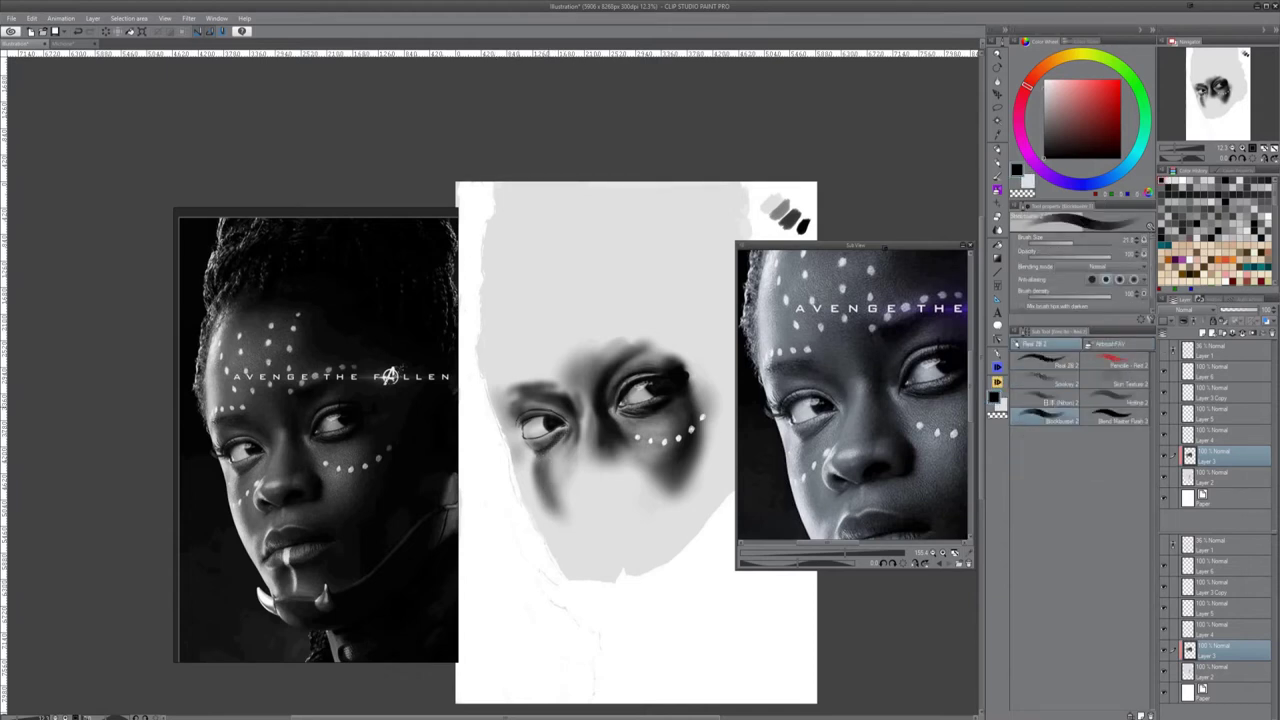
key(b)
key(b)
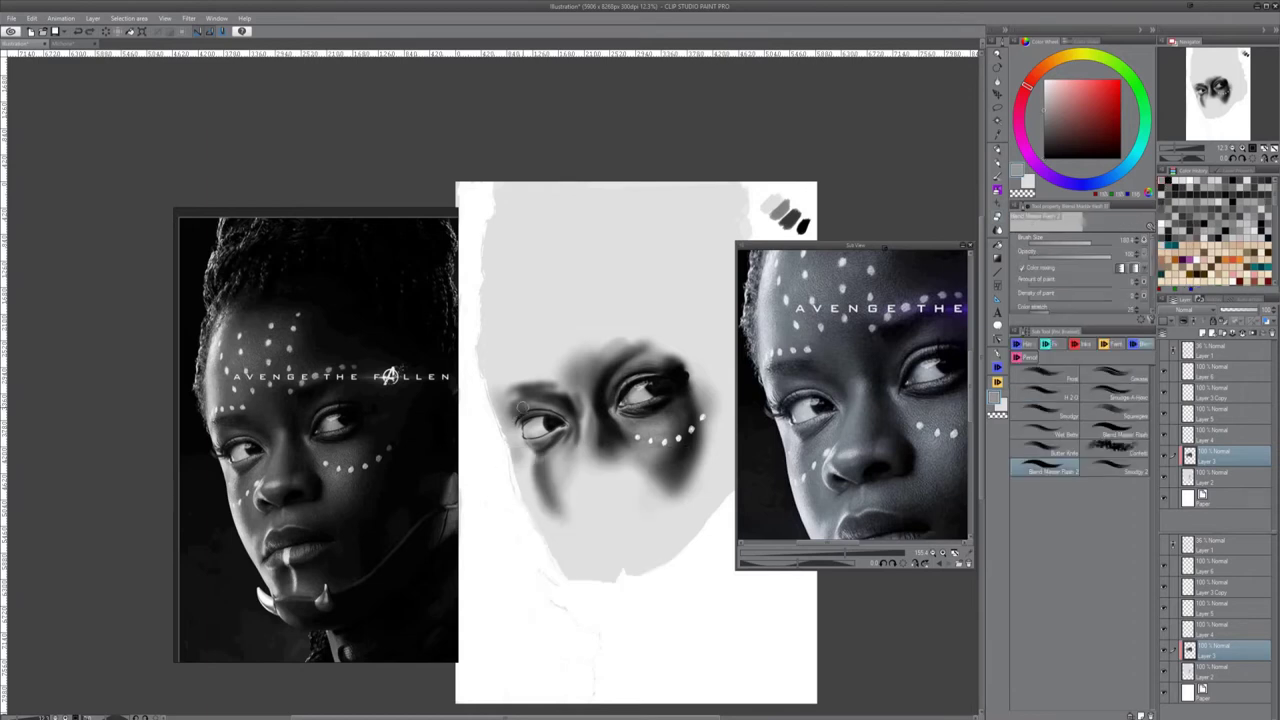
drag(562, 430, 549, 451)
drag(566, 408, 568, 399)
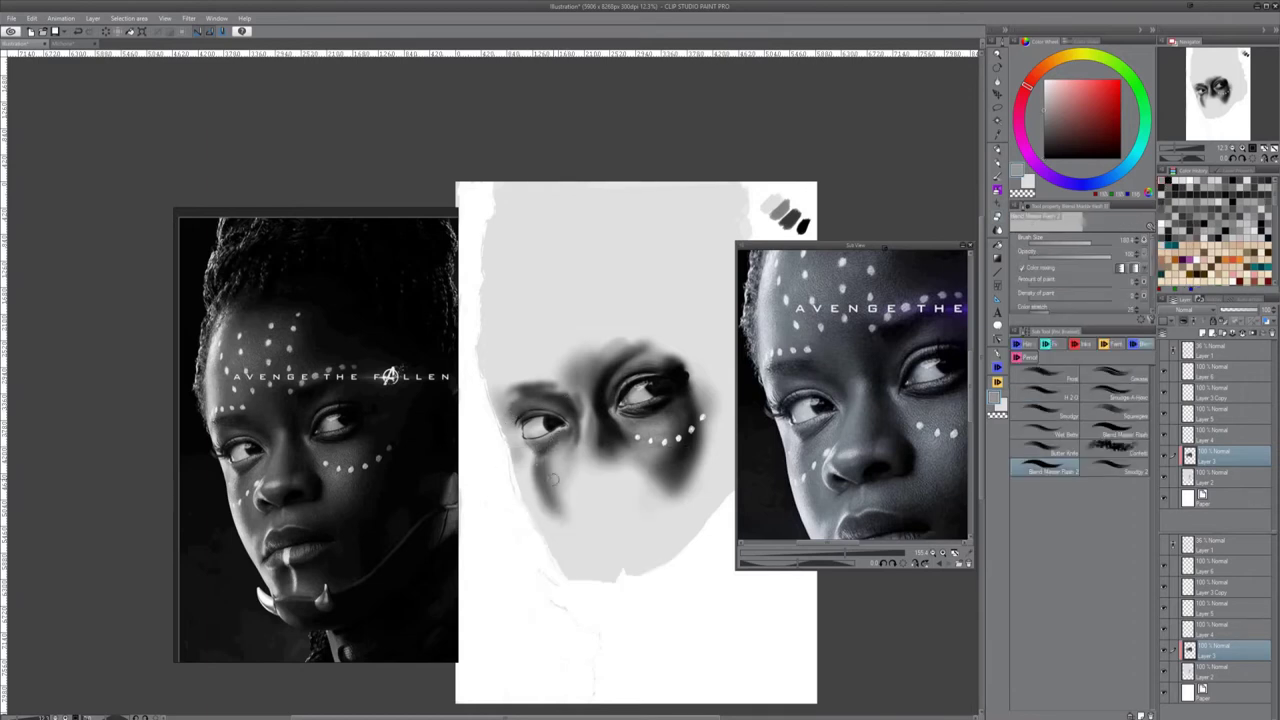
drag(547, 452, 536, 454)
key(b)
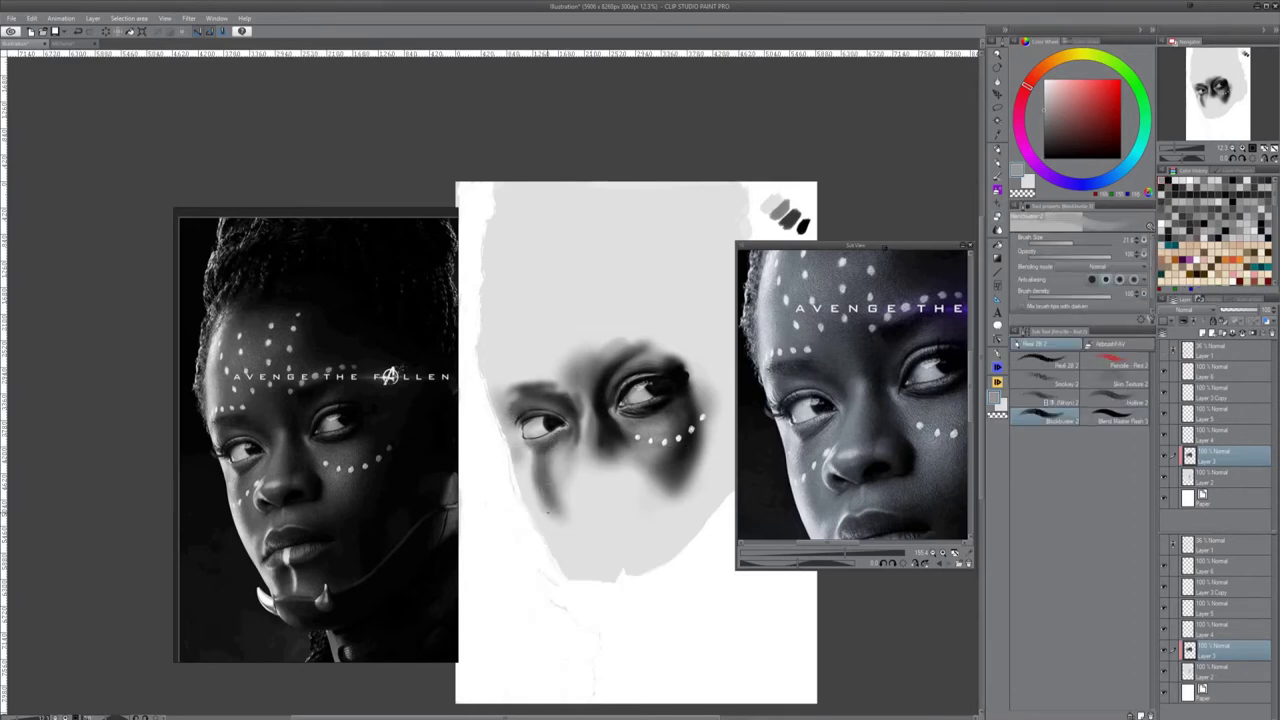
Sample the black of the left-hand iris, refine the eye's dark areas with Blockbuster 2 and smooth them with Blend Master Flash 2
drag(621, 503, 639, 445)
drag(330, 460, 337, 397)
click(998, 368)
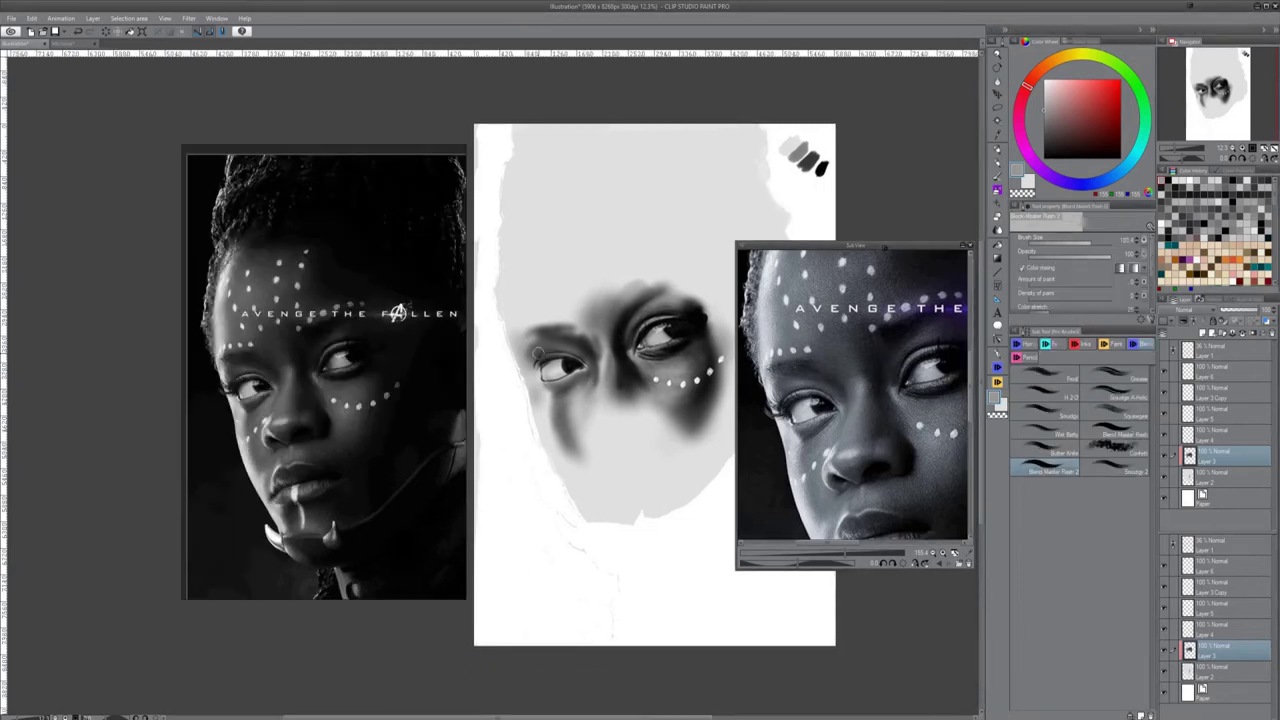
drag(564, 352, 570, 364)
alt+click(568, 367)
key(b)
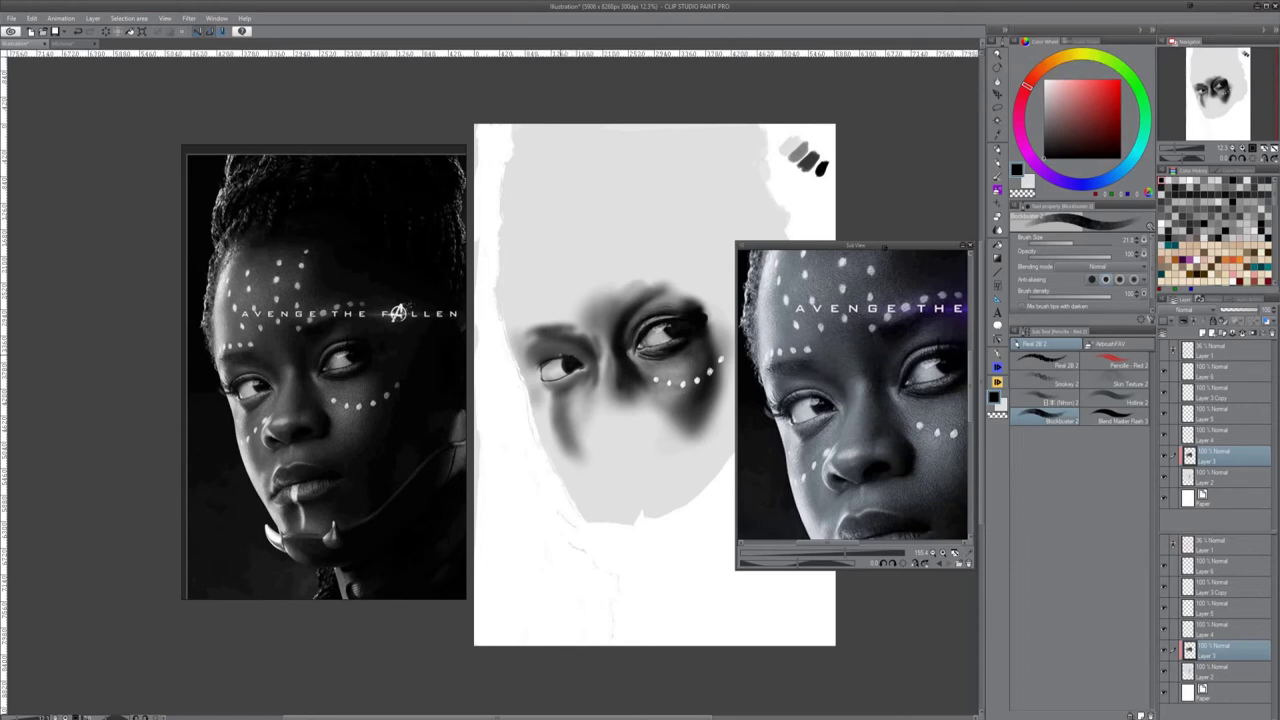
key(j)
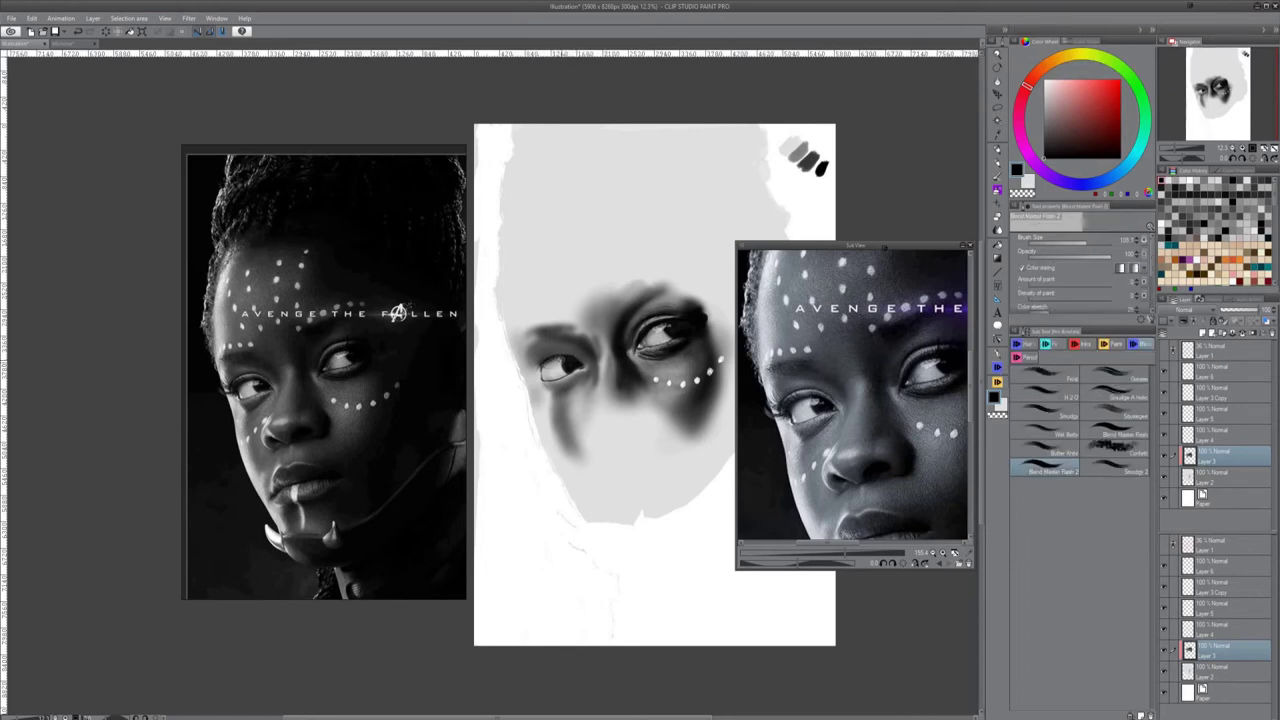
key(b)
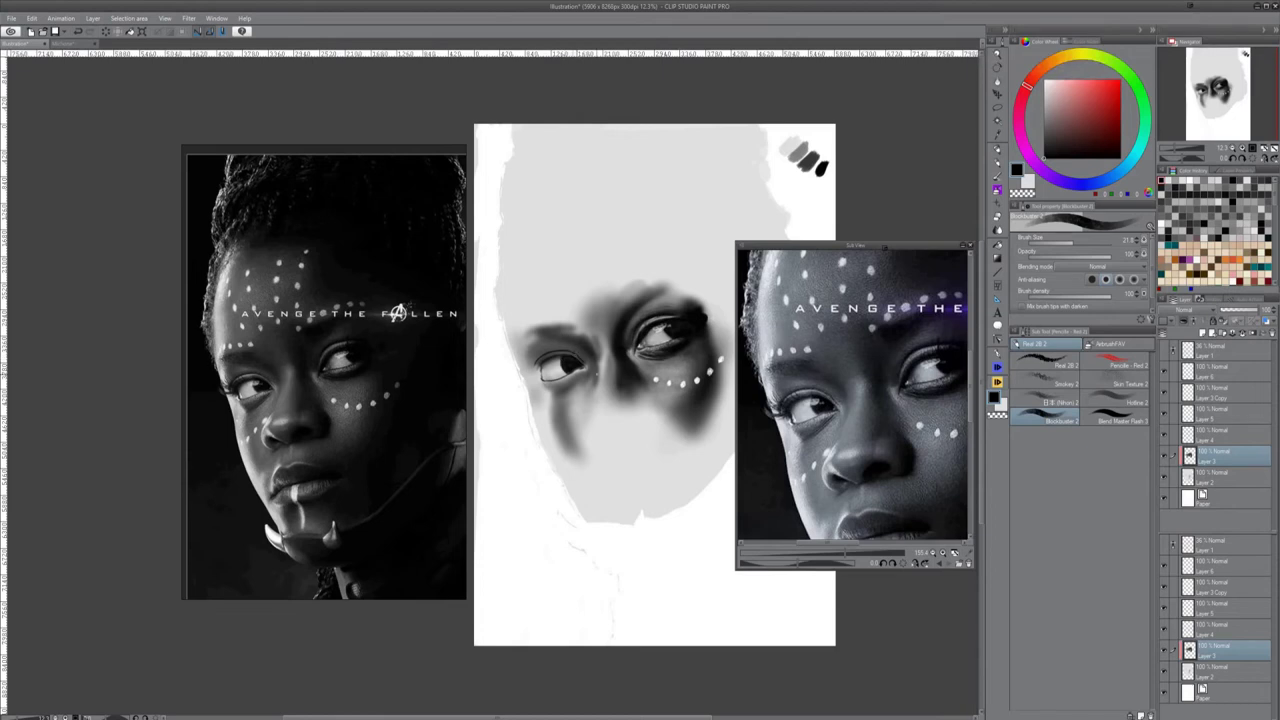
Darken the outer corner and rim of the left-hand eye with a smaller black brush and blend the edges
drag(542, 357, 533, 367)
key([)
click(1115, 399)
key(j)
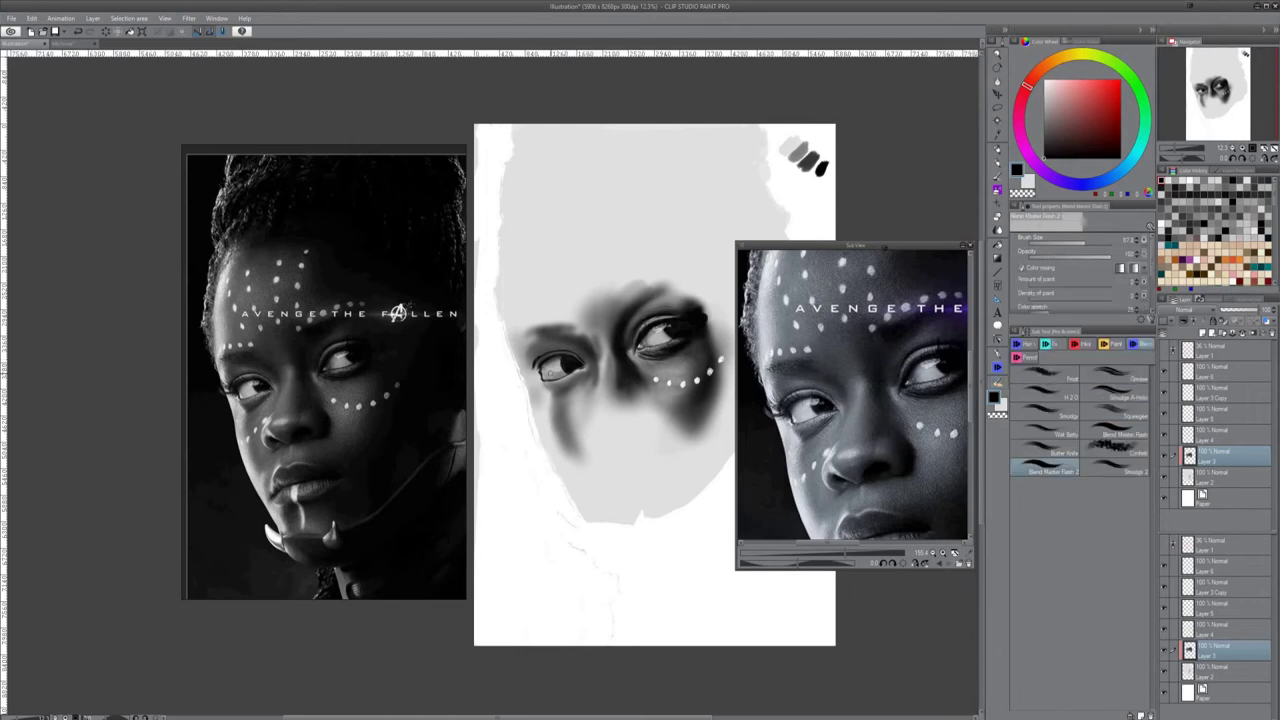
key(e)
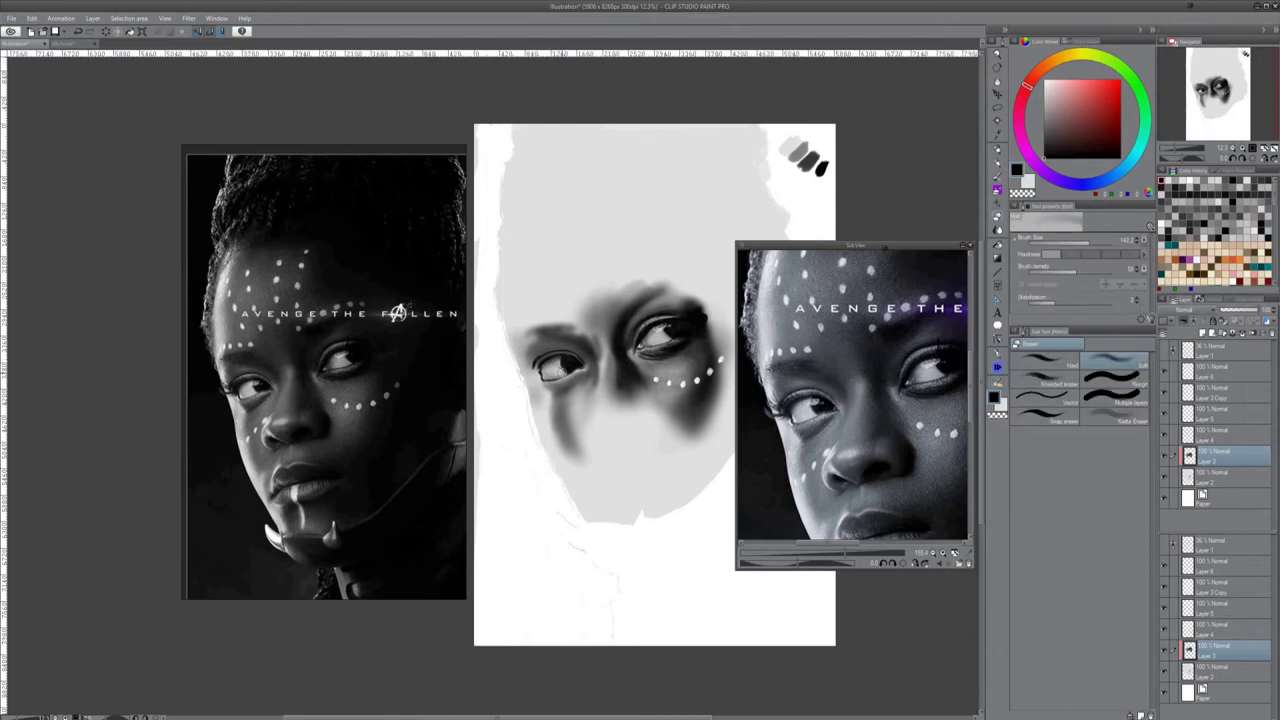
key(b)
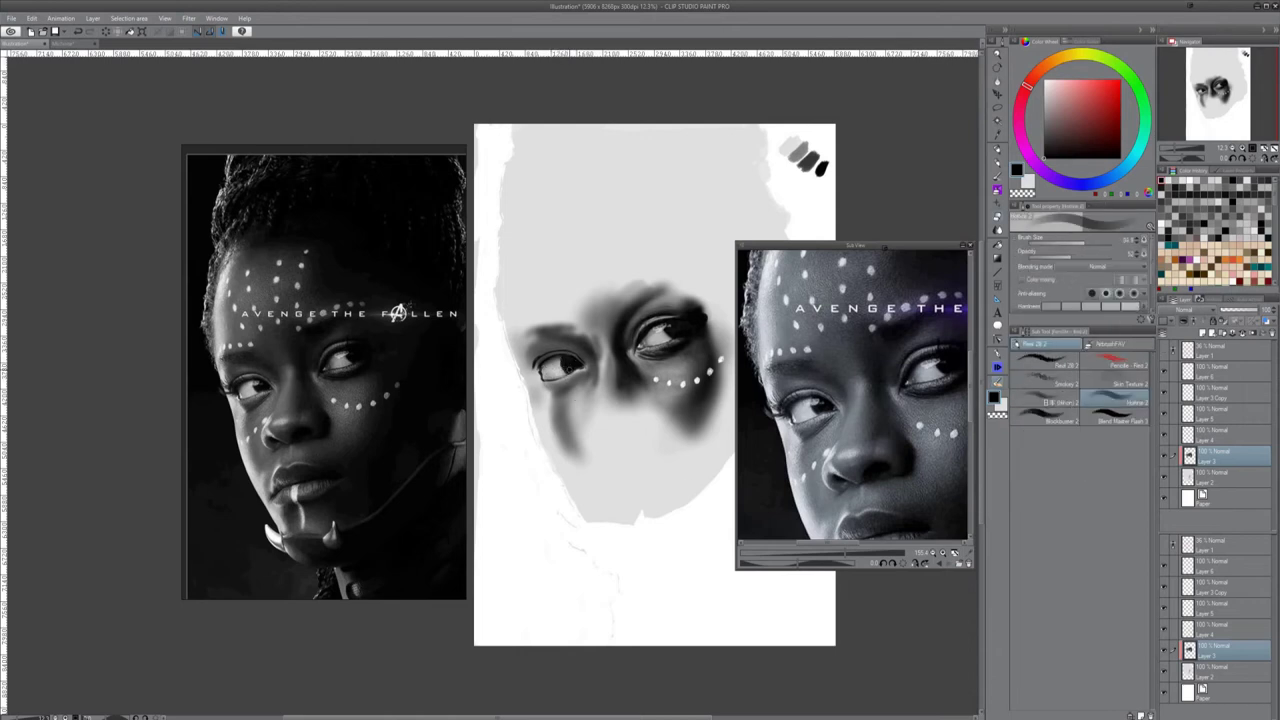
Paint white highlights on the iris and eyeball of the left-hand eye with Blockbuster 2, swapping between black and white
click(1064, 420)
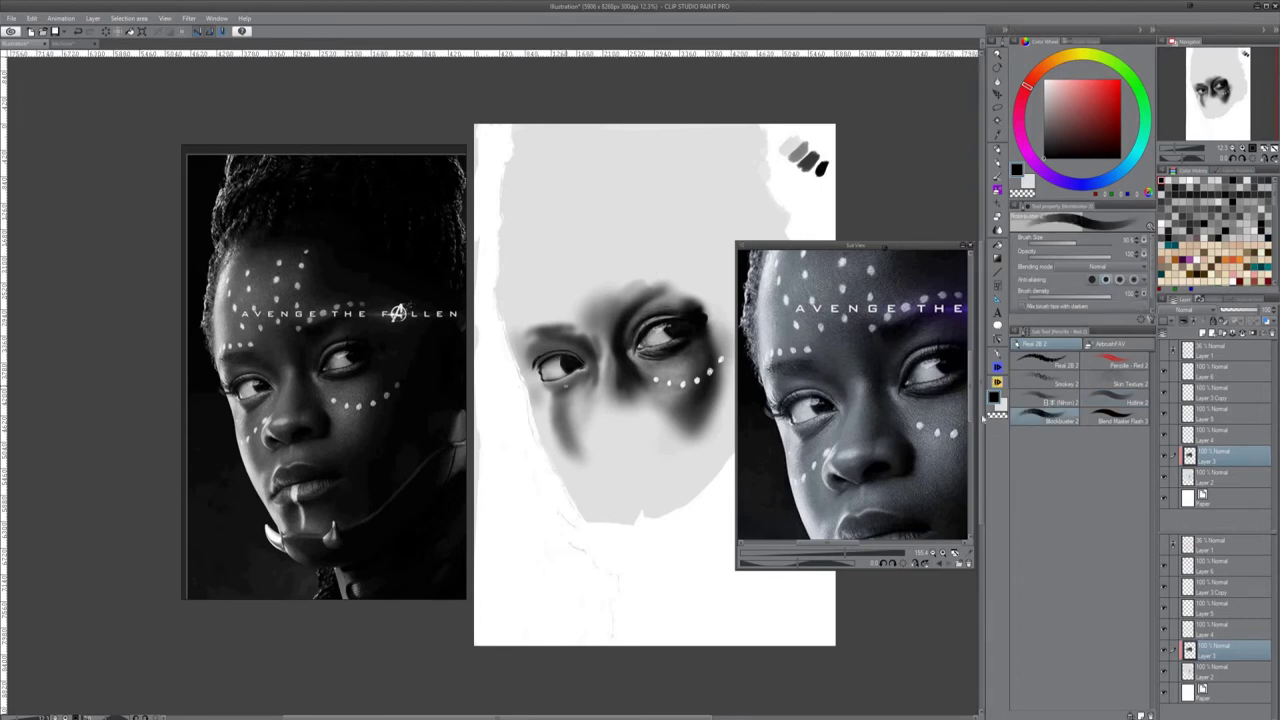
key(x)
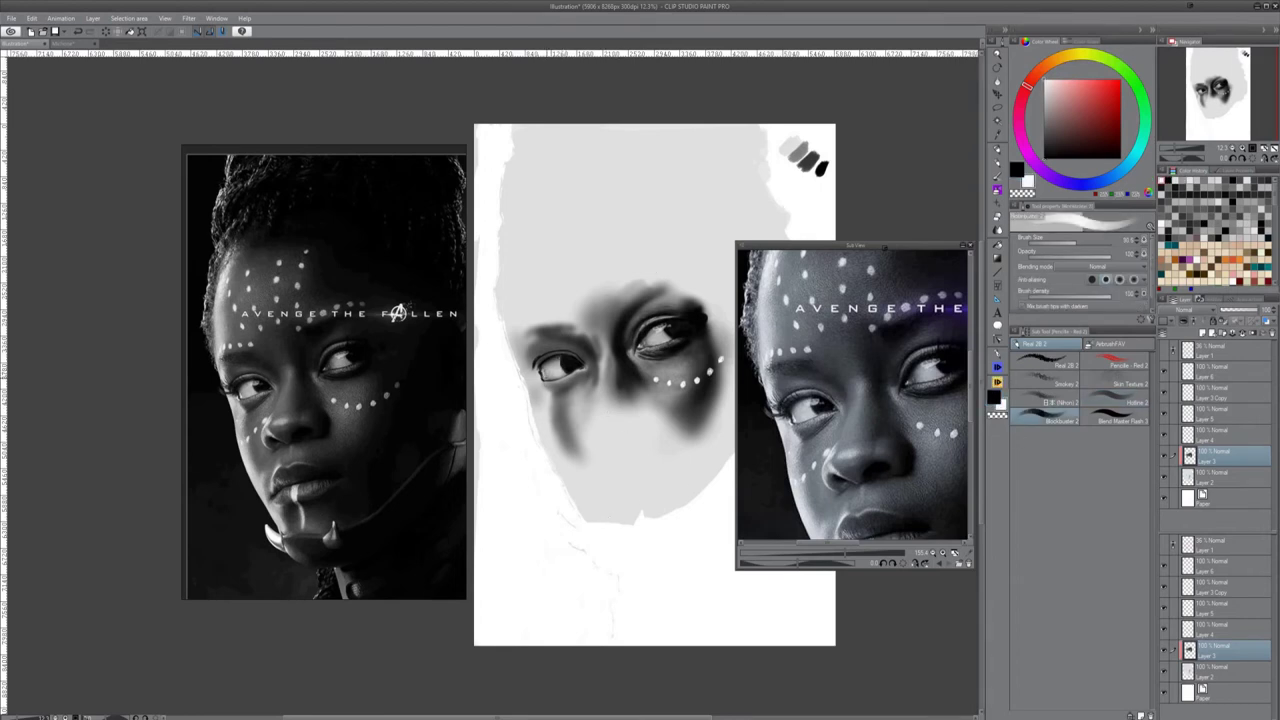
key(x)
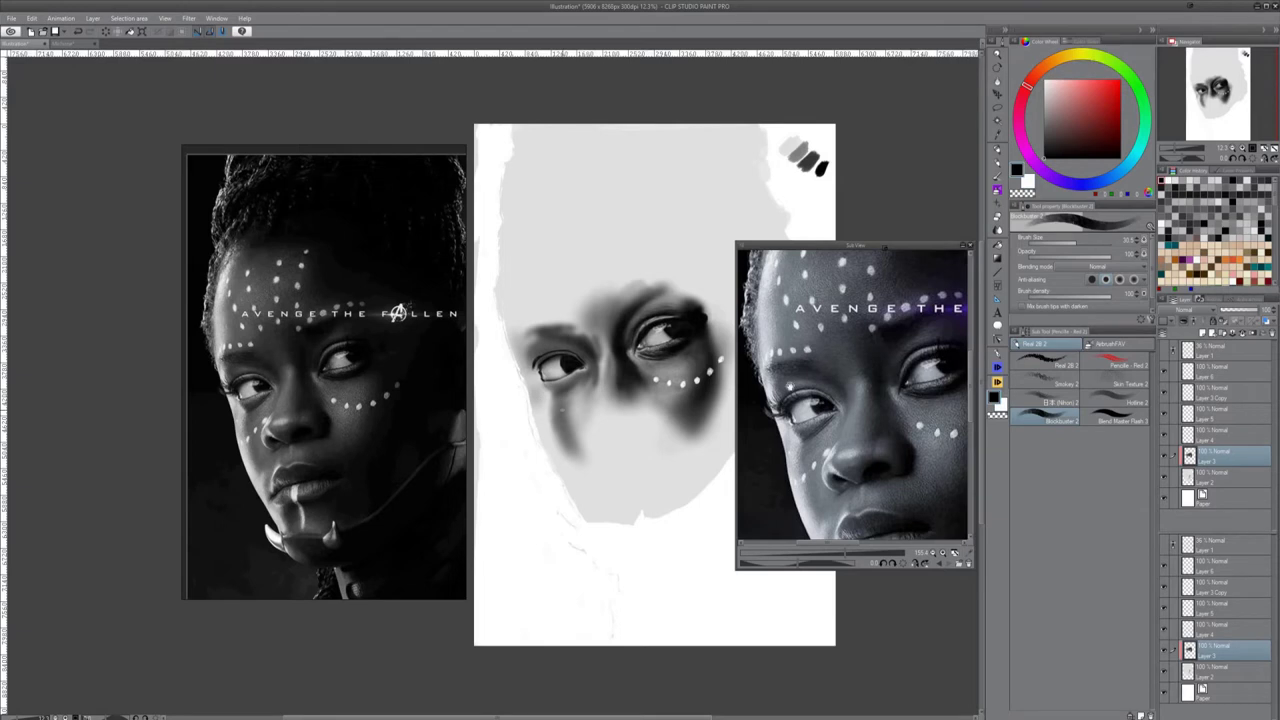
key(x)
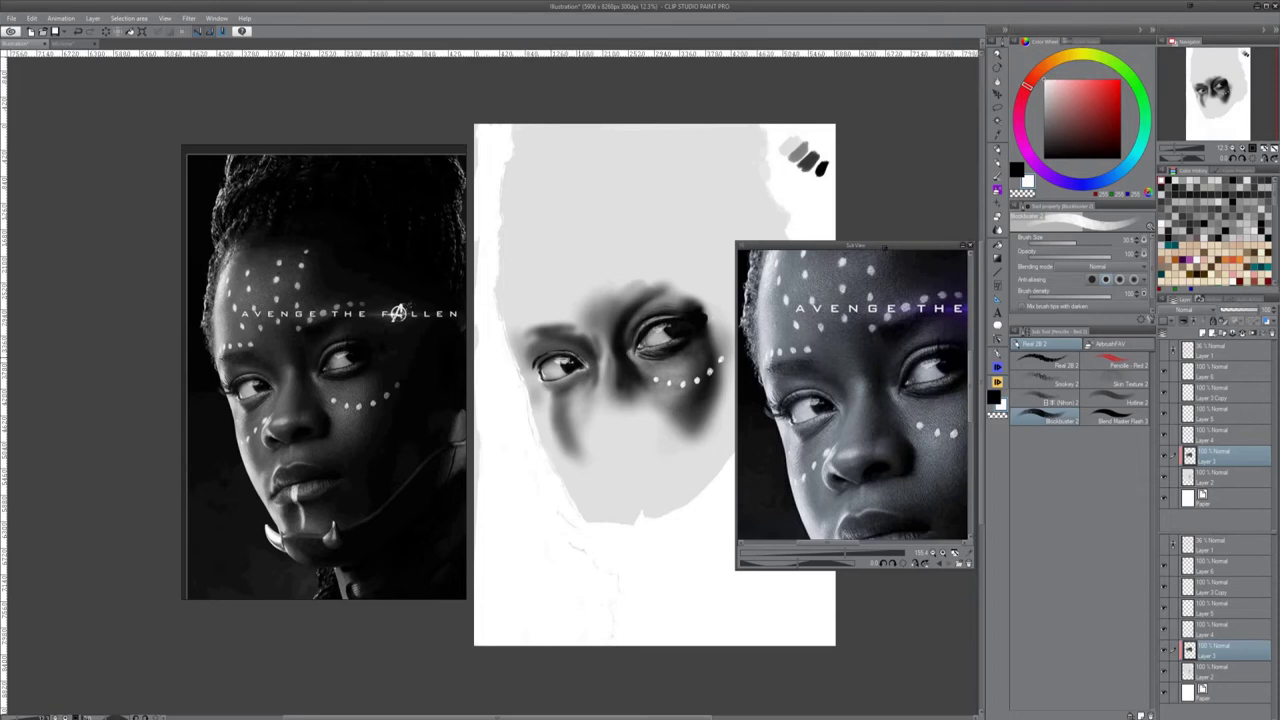
key(j)
scroll(540, 371, up, 4)
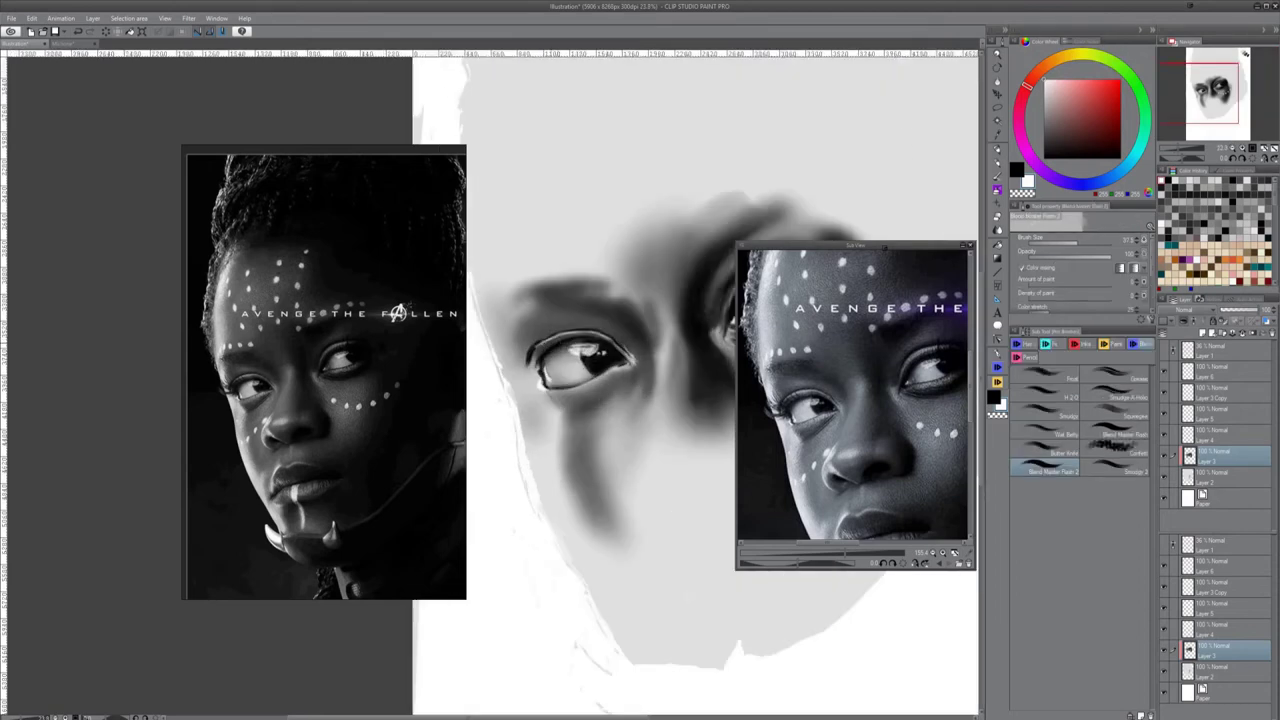
Strengthen the upper lid line with a smaller brush, sample a dark gray from it and blend toward the eye's inner corner
key(b)
key(j)
key(b)
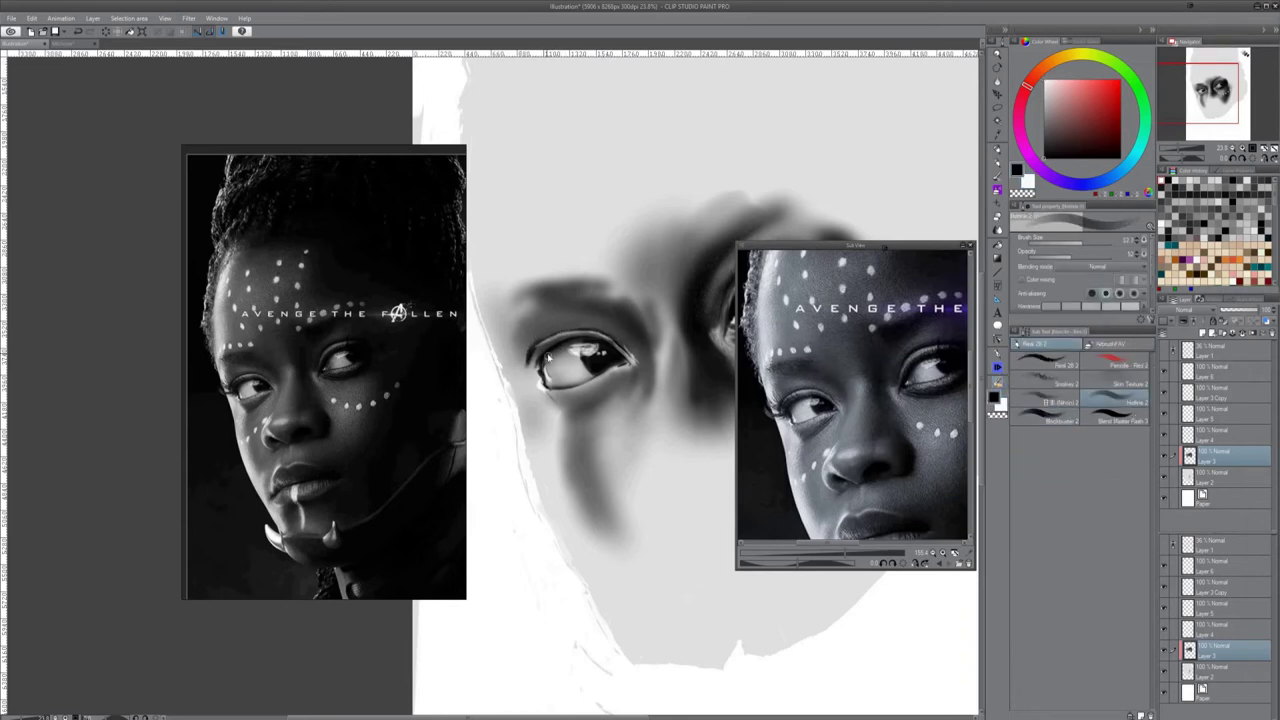
key([)
mouse_move(547, 358)
mouse_down()
mouse_move(535, 348)
mouse_move(596, 338)
mouse_up()
alt+click(602, 344)
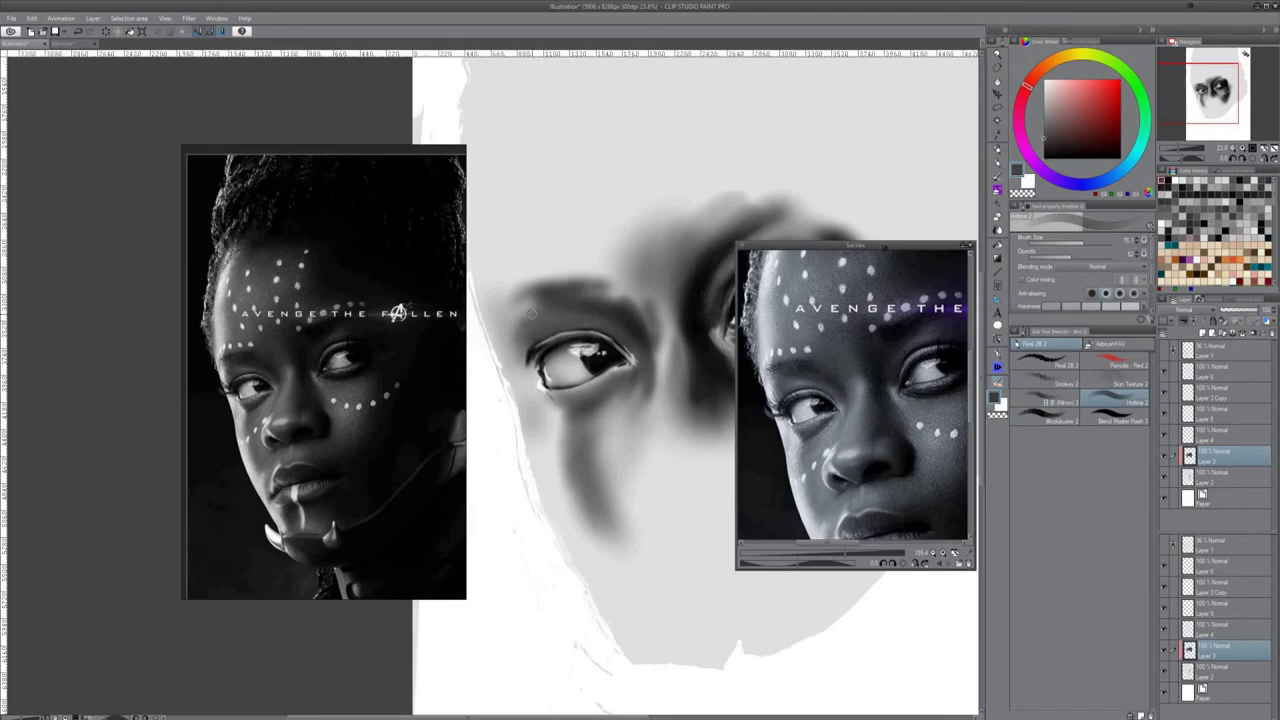
key(j)
key([)
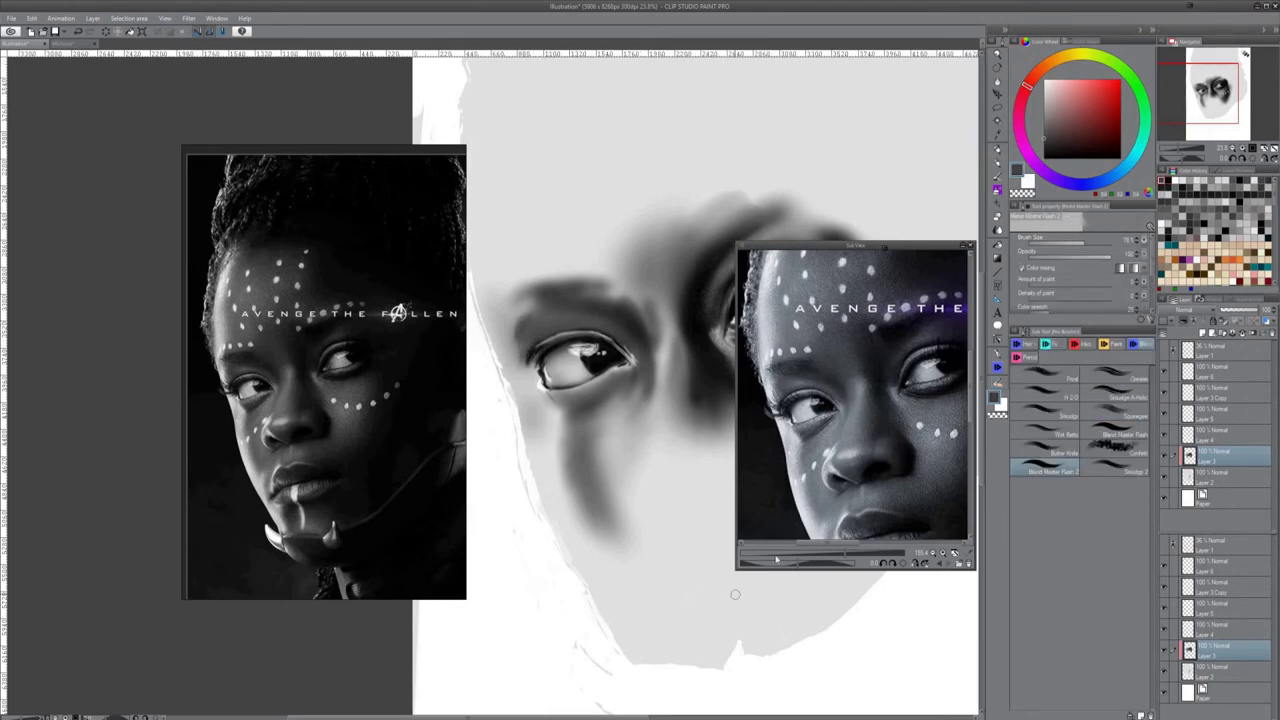
drag(606, 331, 629, 350)
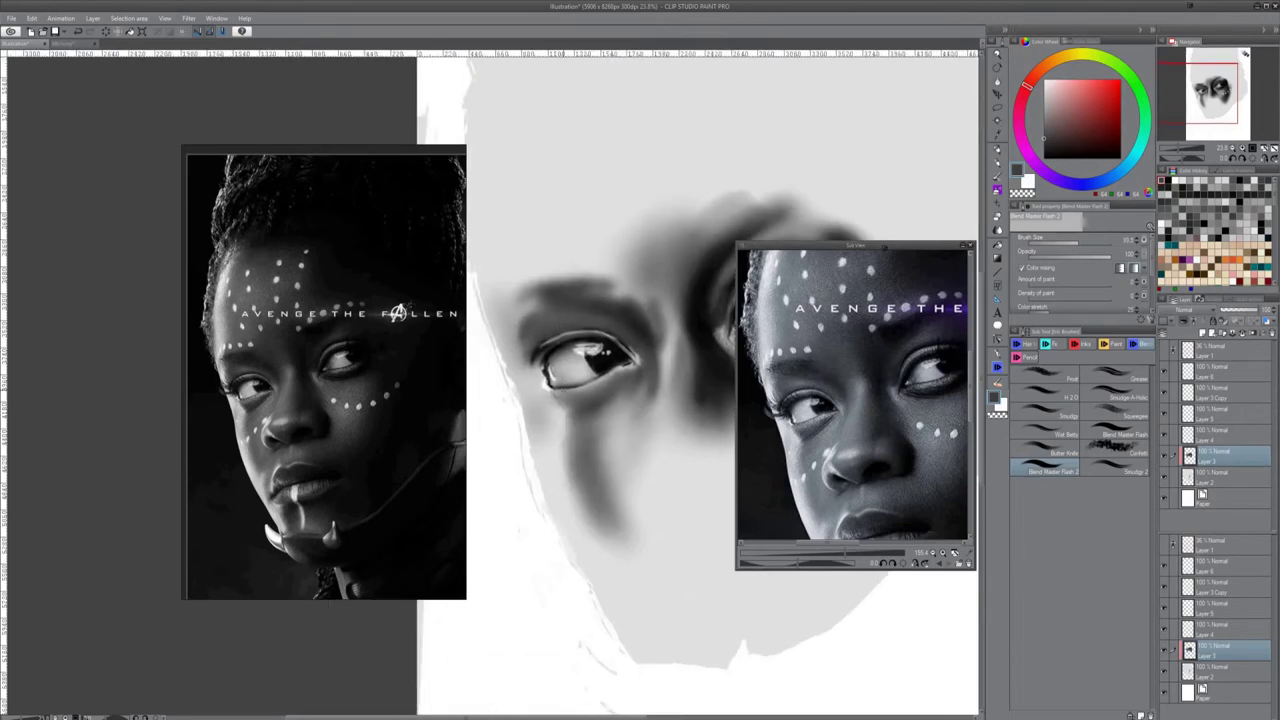
key(b)
key(j)
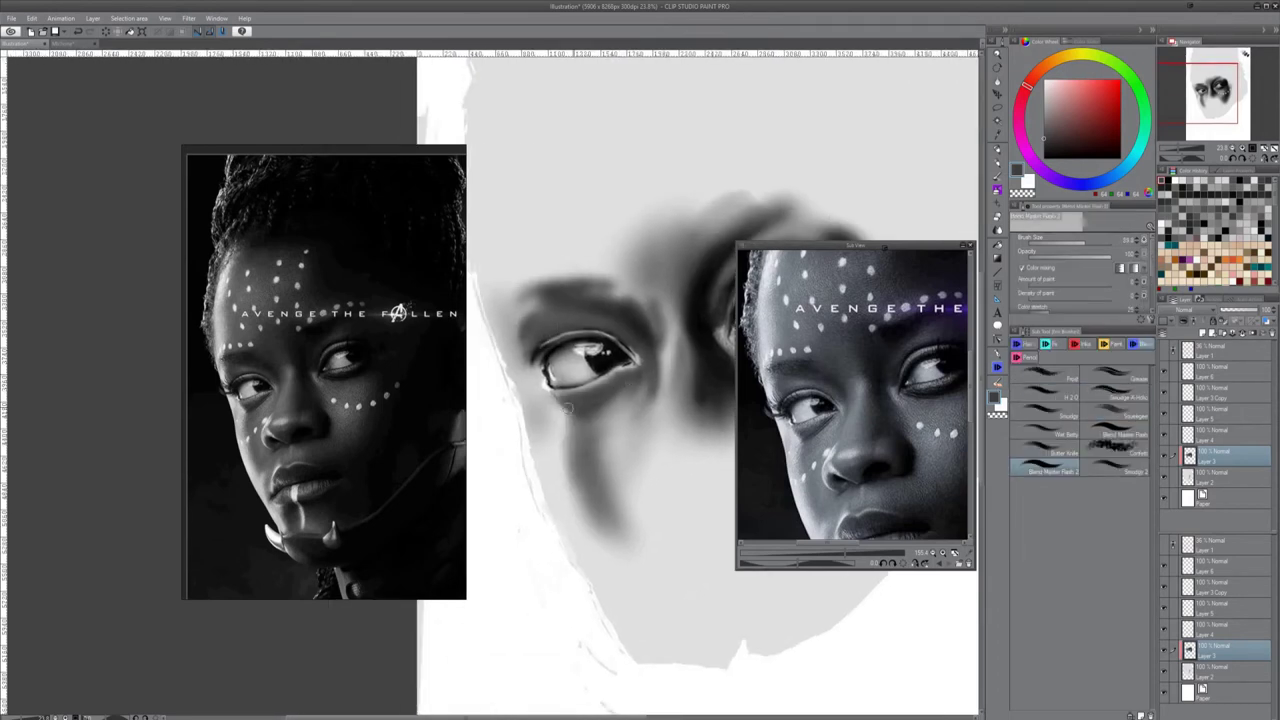
Pick a near-black tone from the reference, deepen the upper lid crease of the left-hand eye with a fine brush and blend it
click(888, 371)
key(b)
mouse_move(574, 329)
mouse_down()
mouse_move(546, 341)
mouse_move(621, 343)
mouse_up()
click(1115, 399)
key(bracketleft)
key(bracketleft)
key(bracketleft)
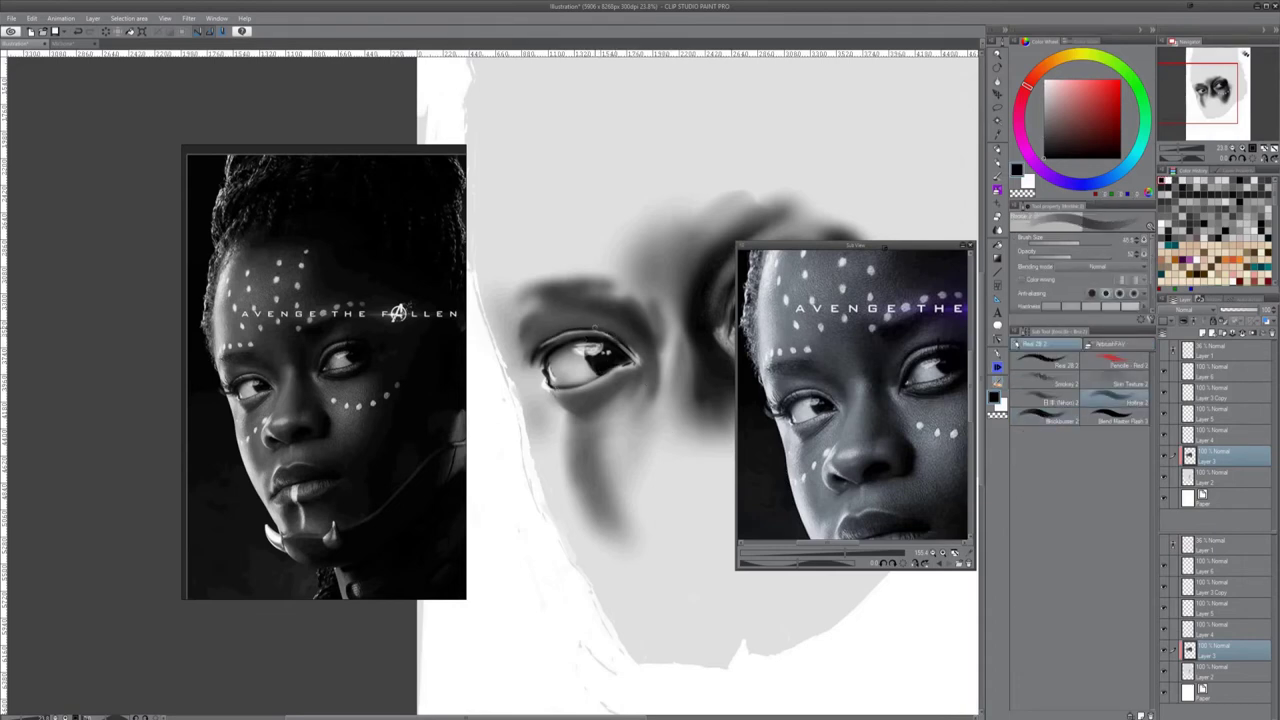
key(j)
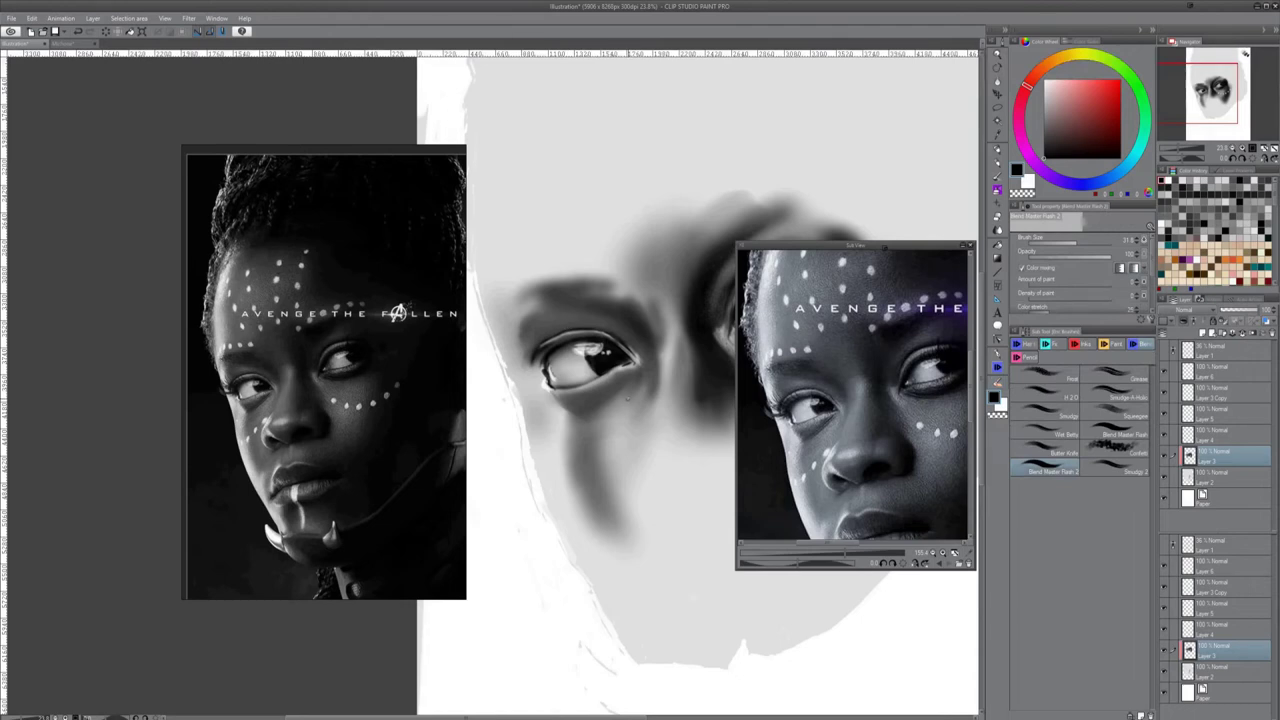
Sample gray and black tones from the left-hand eye and deepen the under-eye and inner-corner shading with progressively smaller brush sizes
key(b)
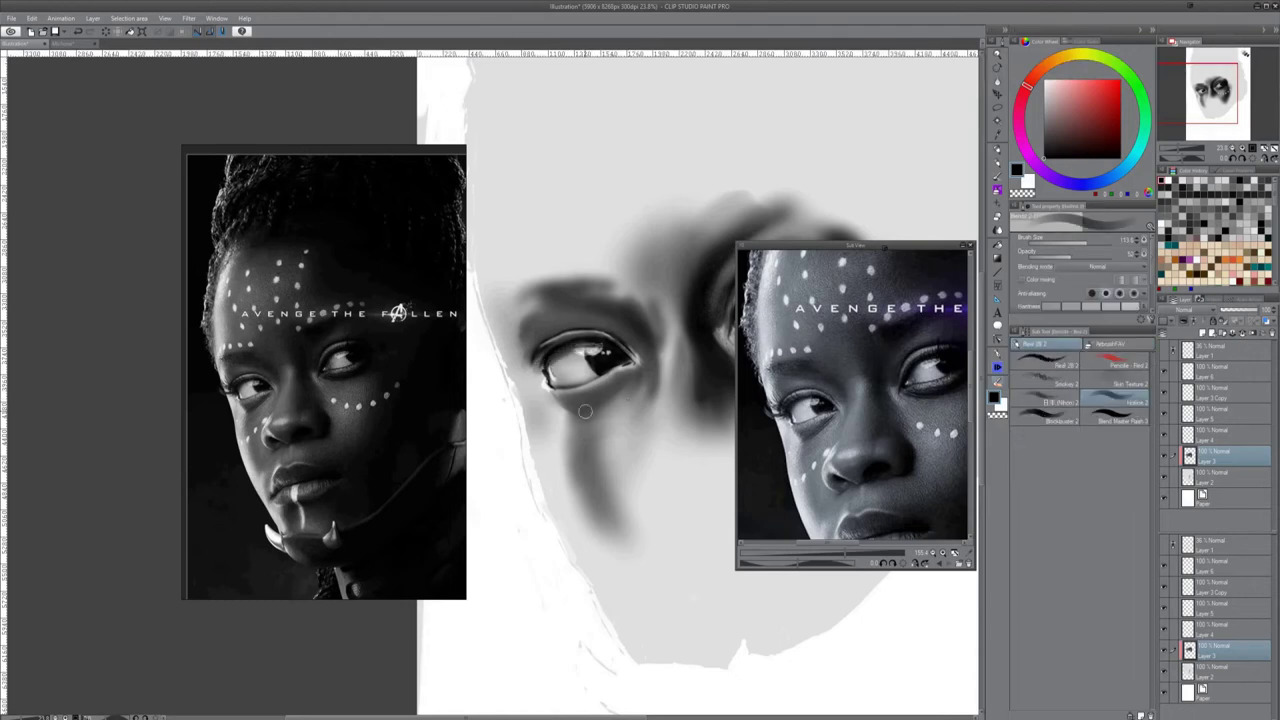
alt+click(604, 374)
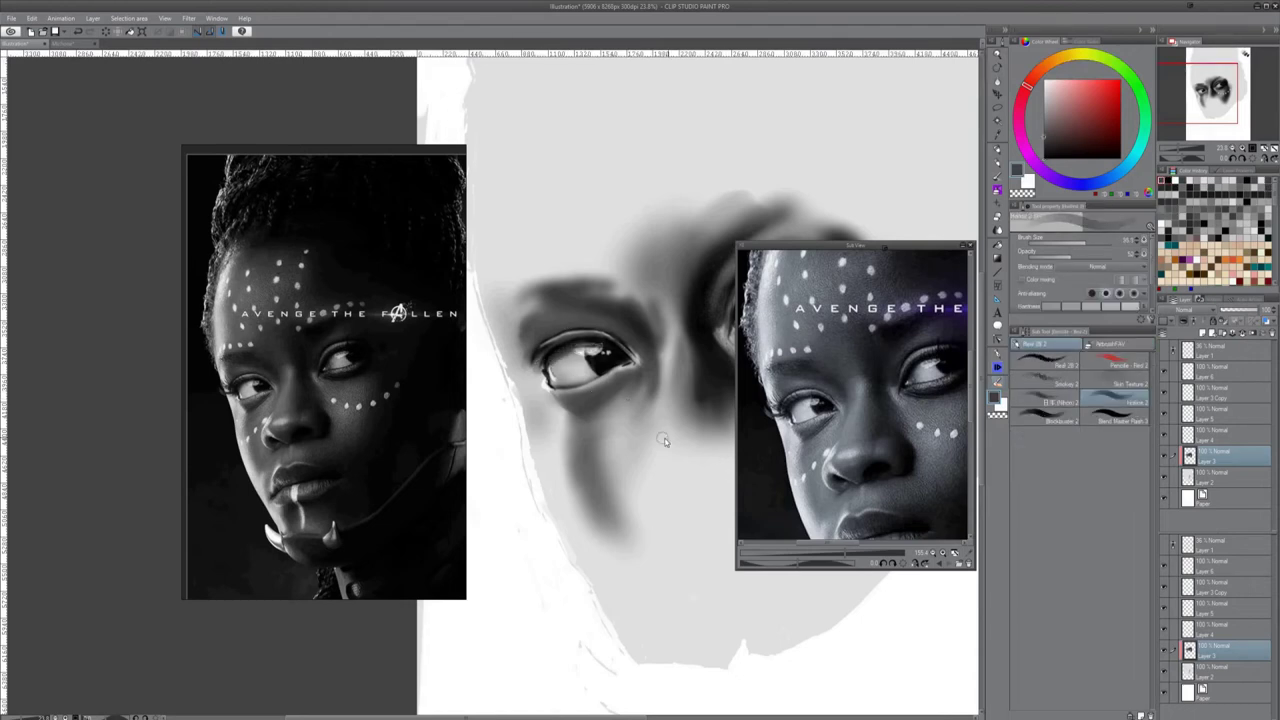
key(bracketleft)
key(bracketleft)
key(bracketleft)
key(bracketleft)
alt+click(624, 366)
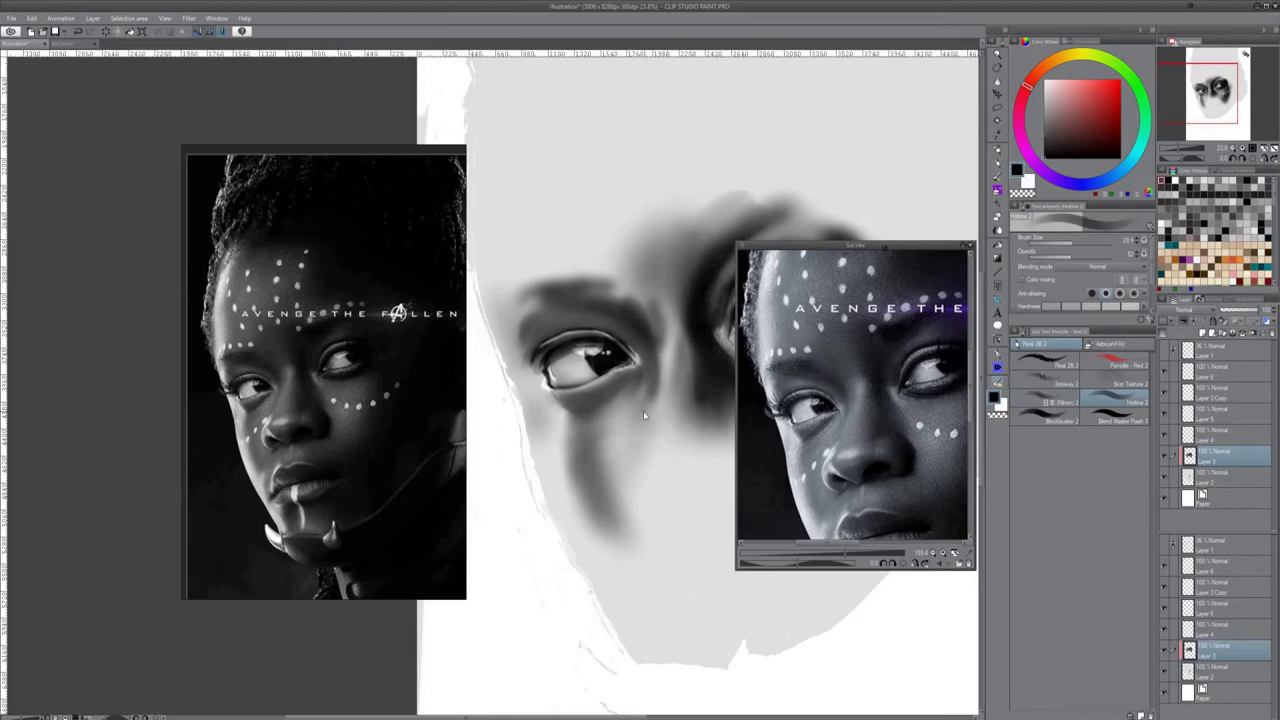
key(bracketleft)
Clean up the shading around the left-hand eye with the soft and hard erasers and smooth it with Blend Master Flash 2
key(e)
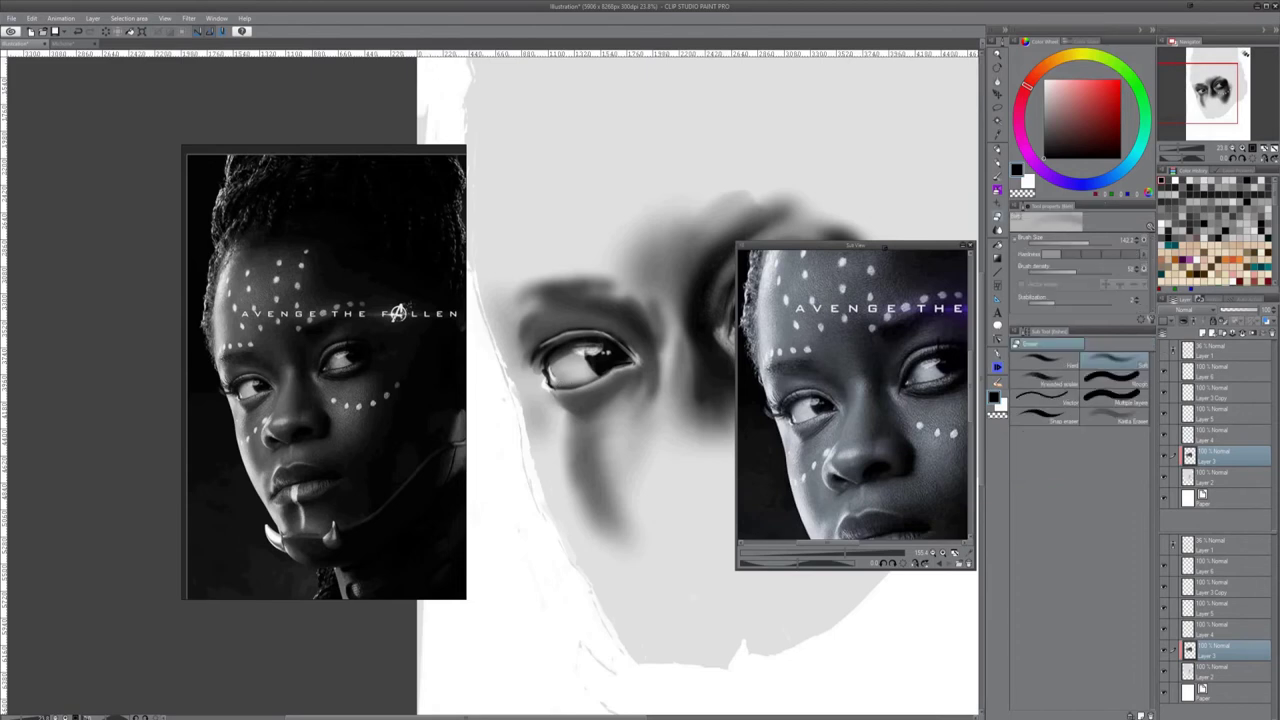
key(j)
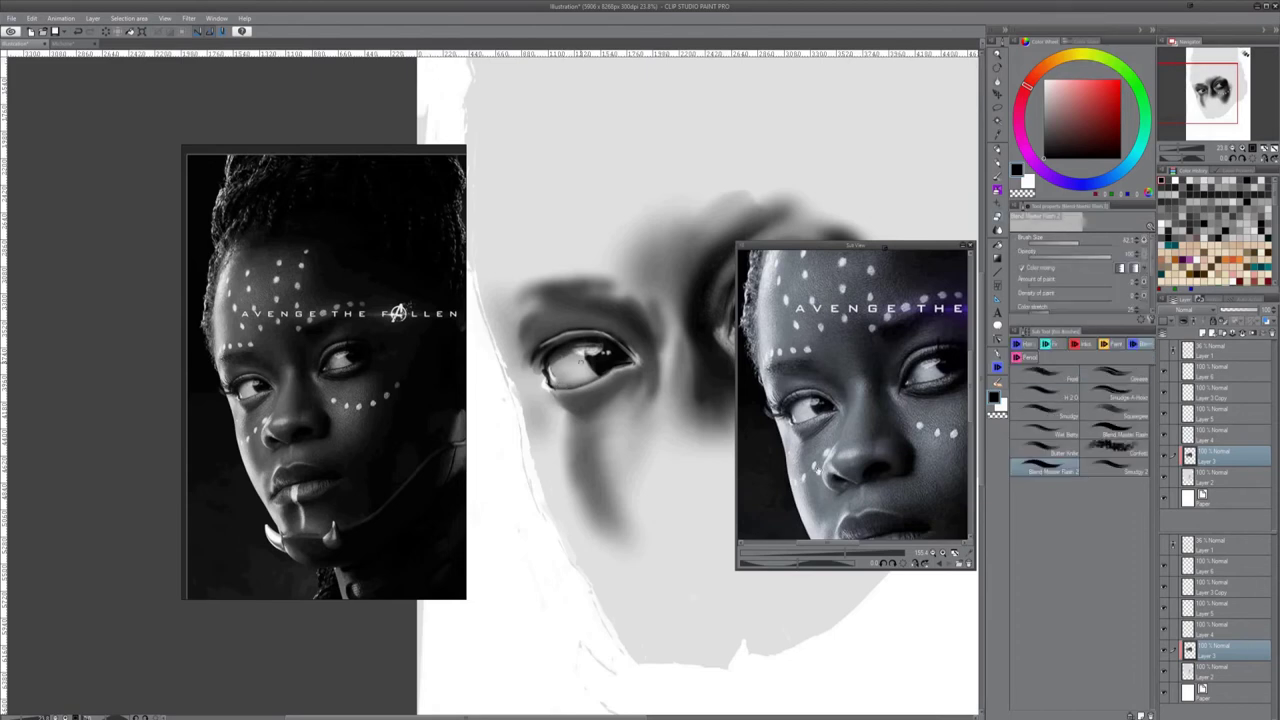
key(e)
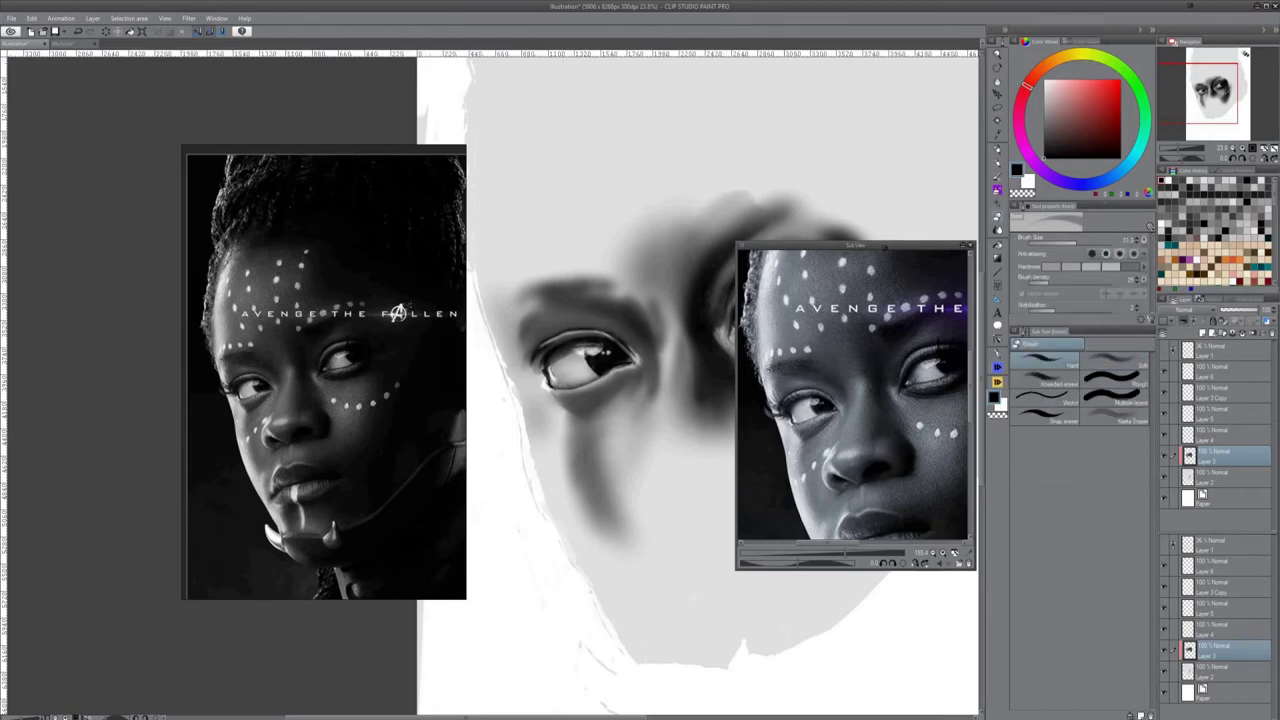
key(j)
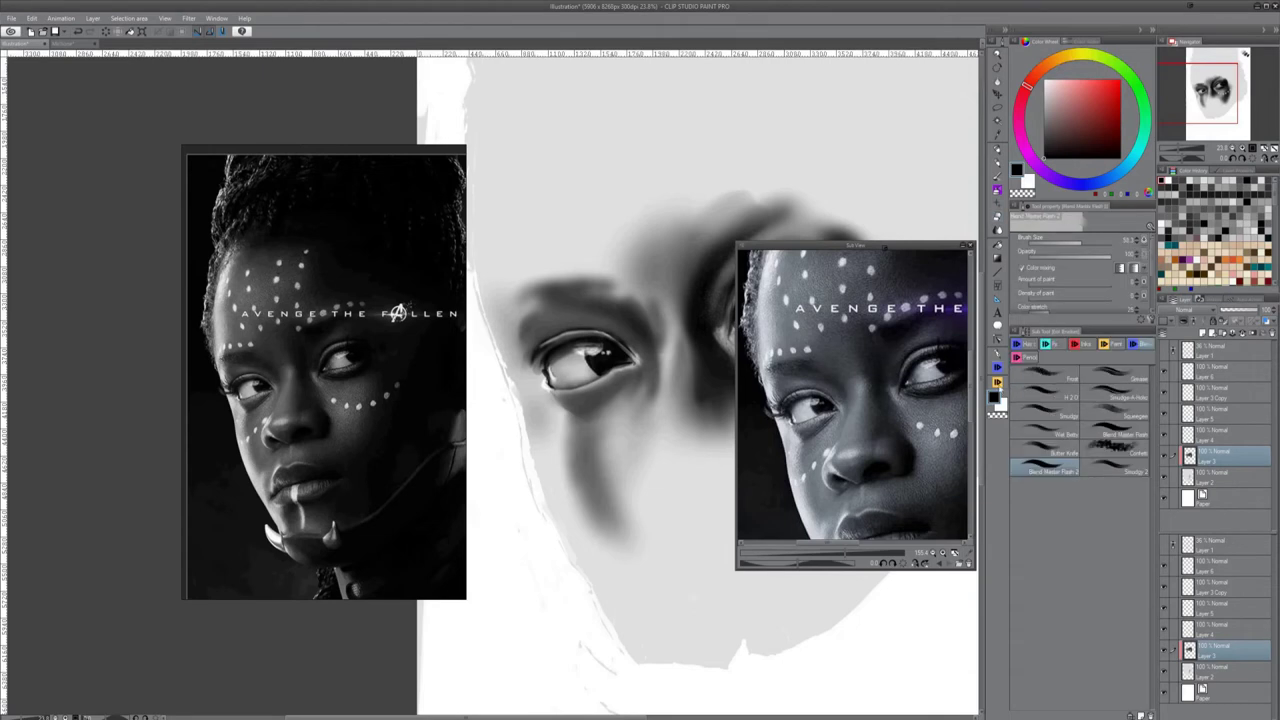
Thicken the black upper lash line and outer corner of the left-hand eye and blend the lid crease above it
key(b)
mouse_move(607, 360)
mouse_down()
mouse_move(578, 334)
mouse_move(513, 326)
mouse_up()
click(1118, 398)
key(j)
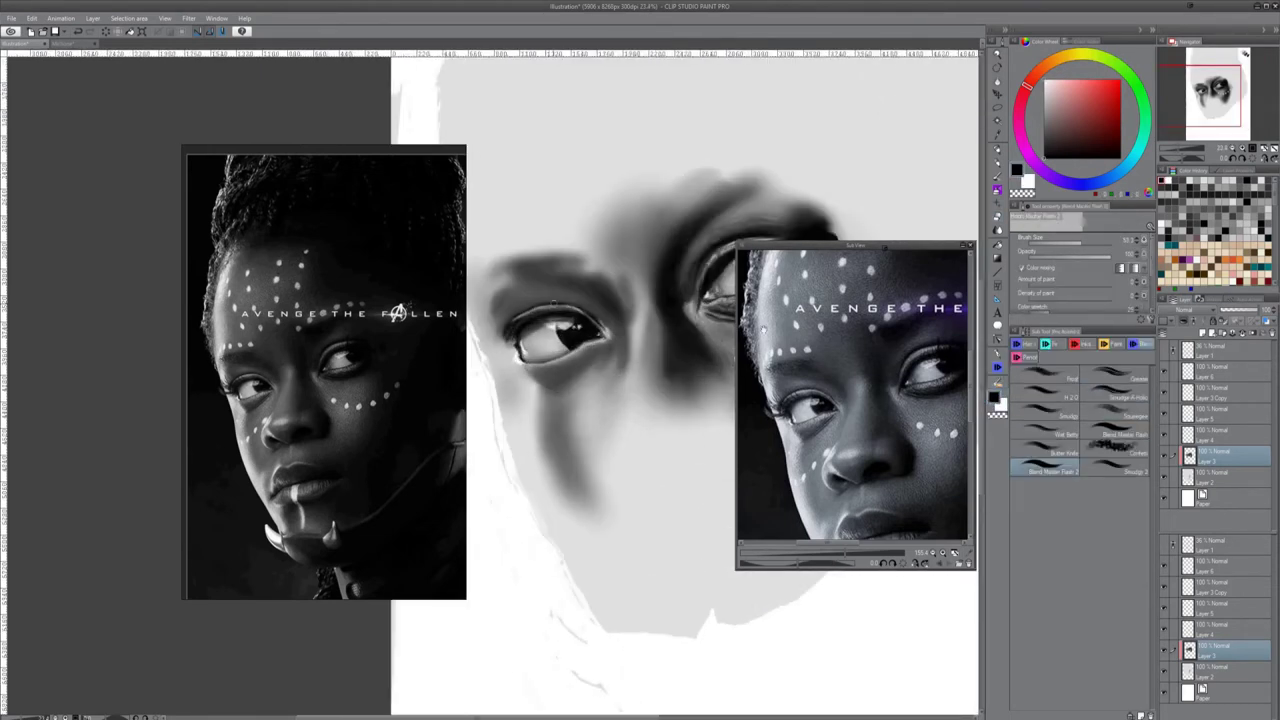
key(b)
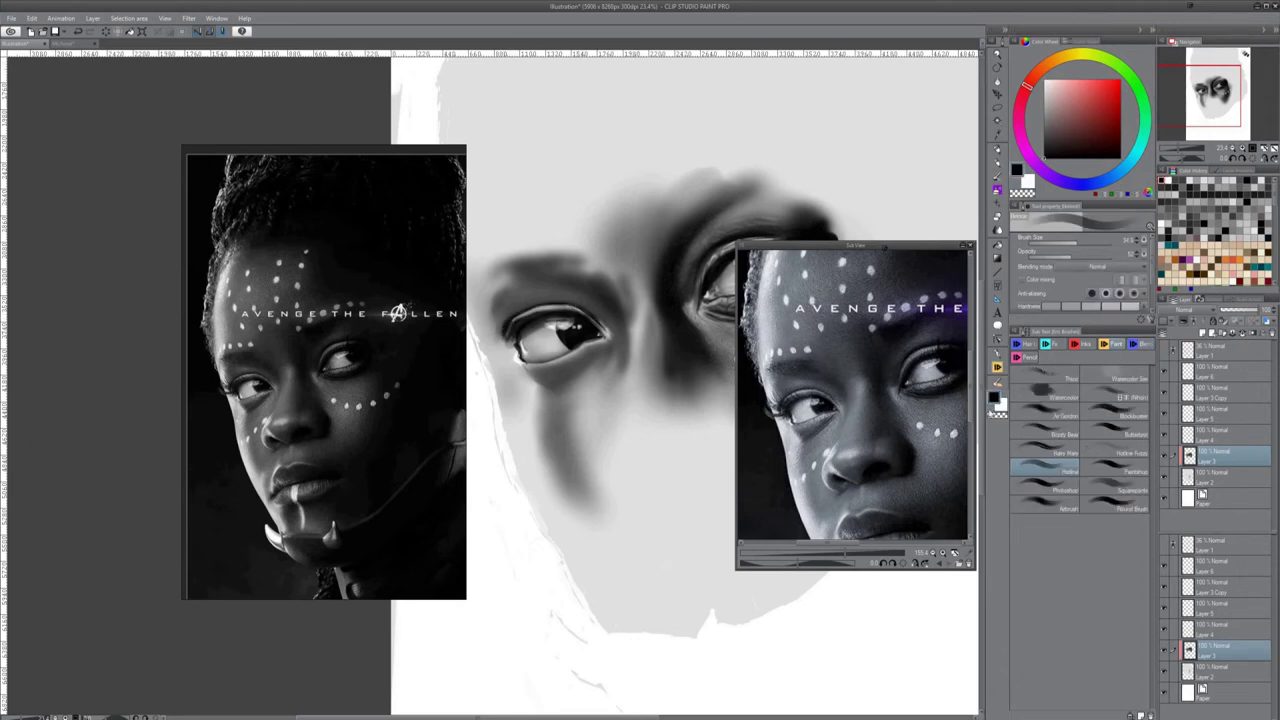
key(j)
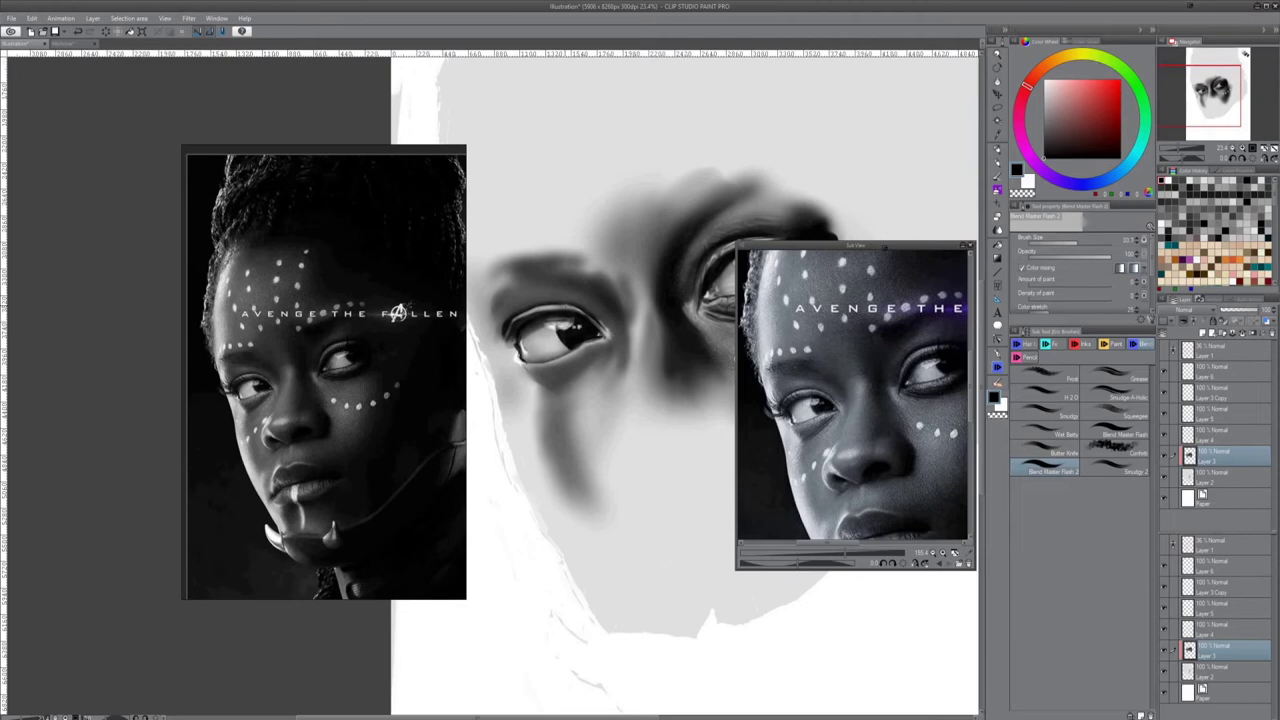
Shade the area between the brow and upper lid of the left-hand eye and blend it with Blend Master Flash 2
key(b)
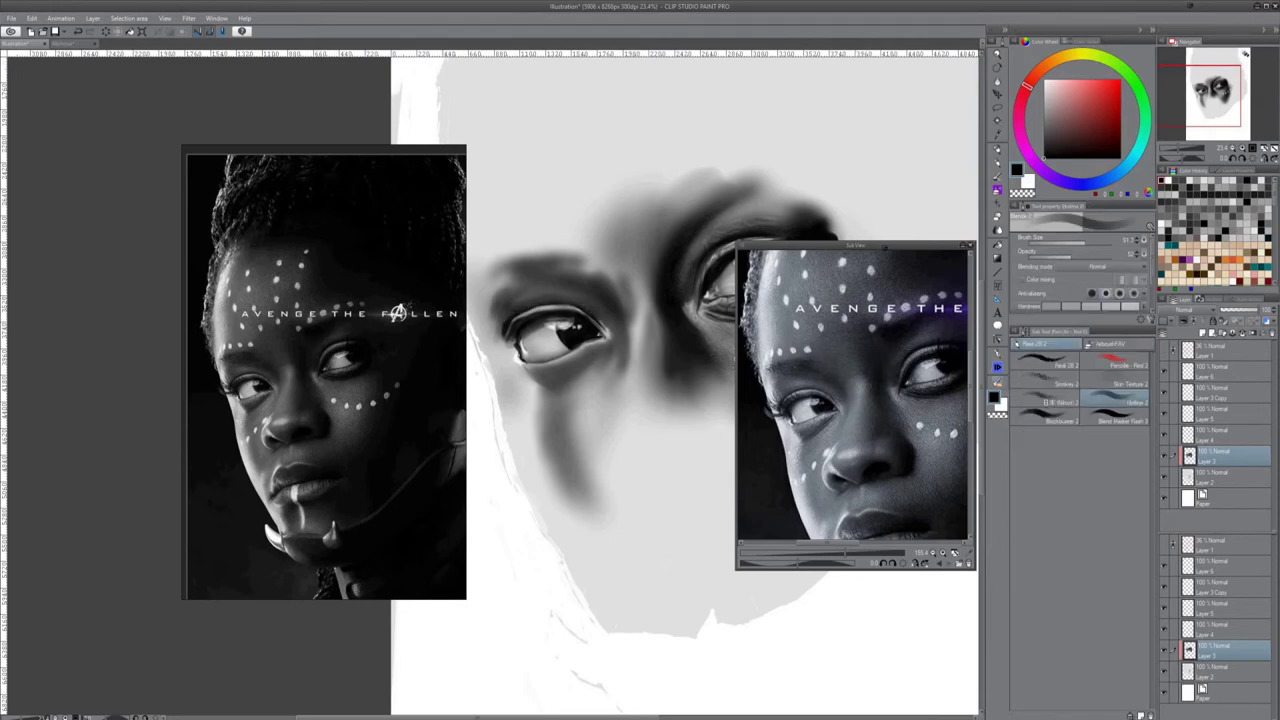
key(j)
key(c)
key(b)
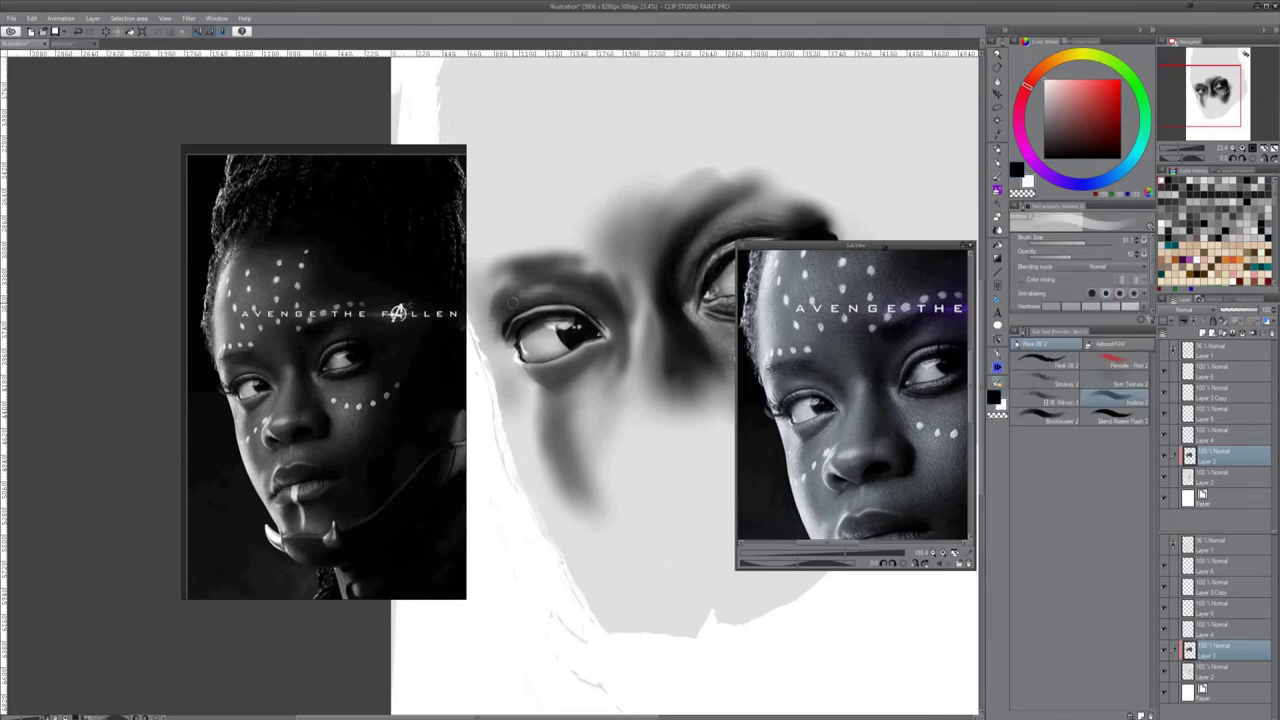
key(j)
key(b)
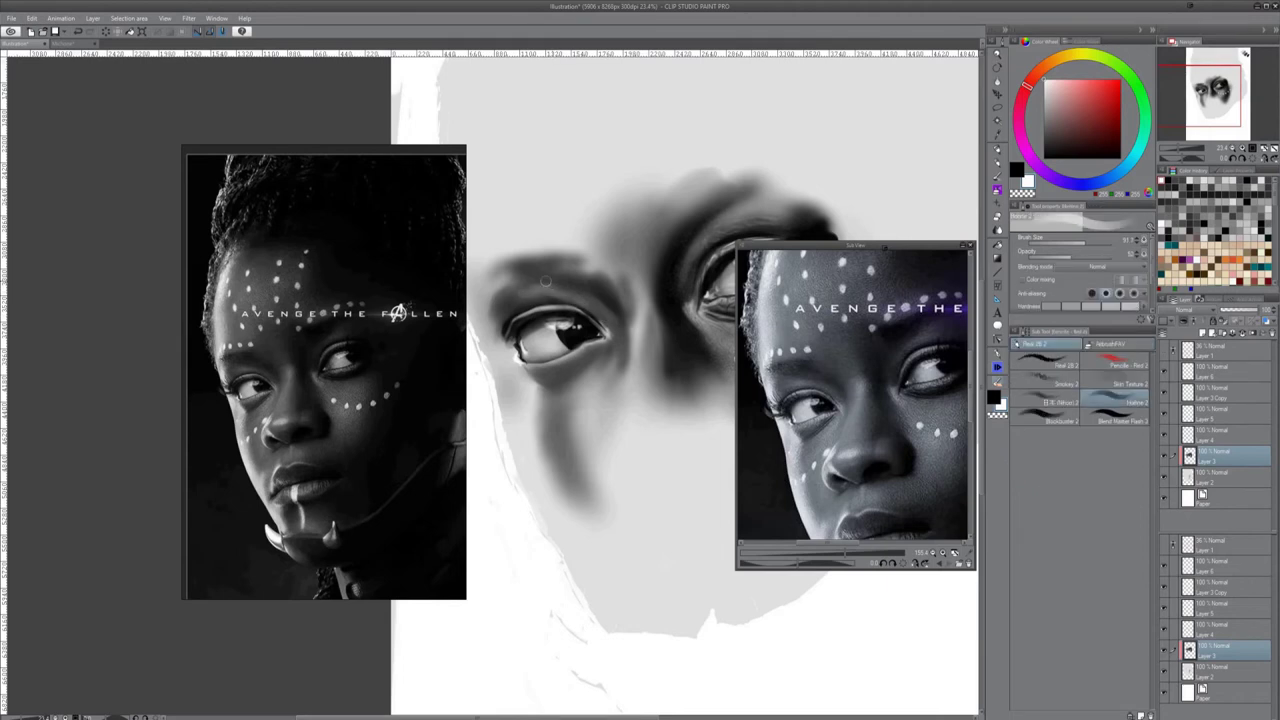
key(j)
Refine the inner end of the left-hand eye's upper lid with a fine brush and eraser, and smooth it with Blend Master Flash 2
drag(680, 482, 674, 514)
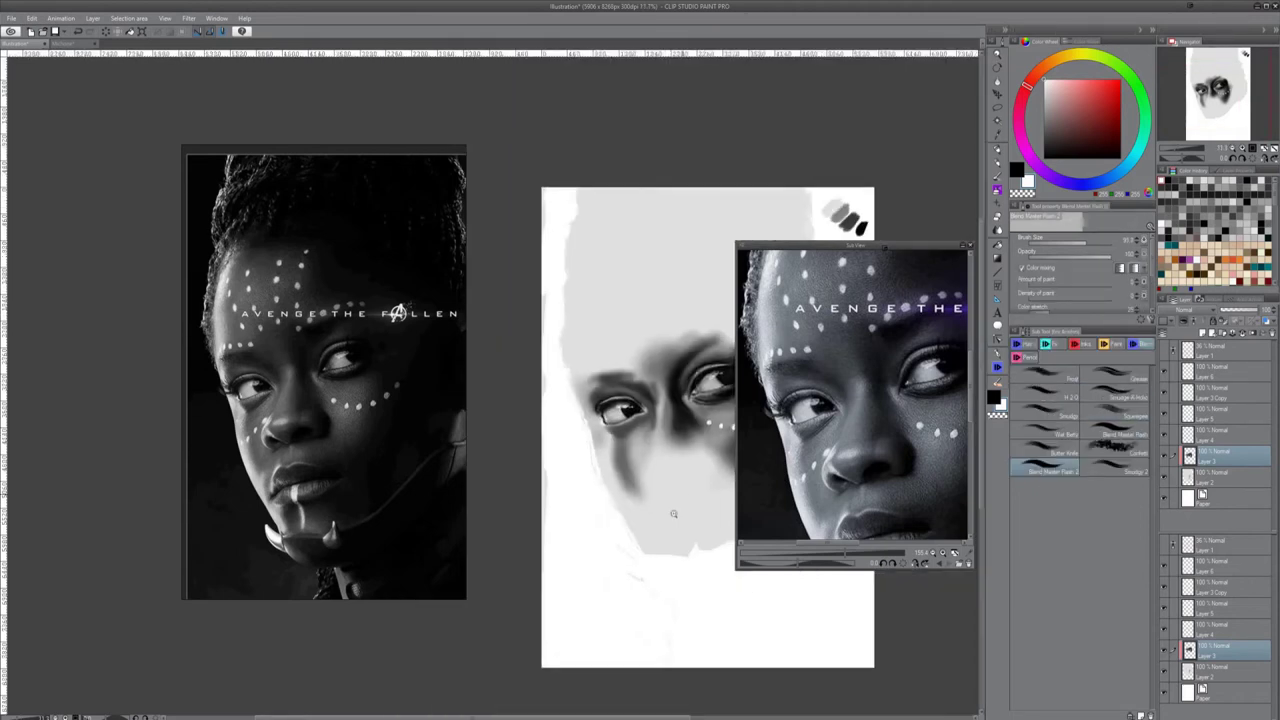
scroll(673, 513, up, 1)
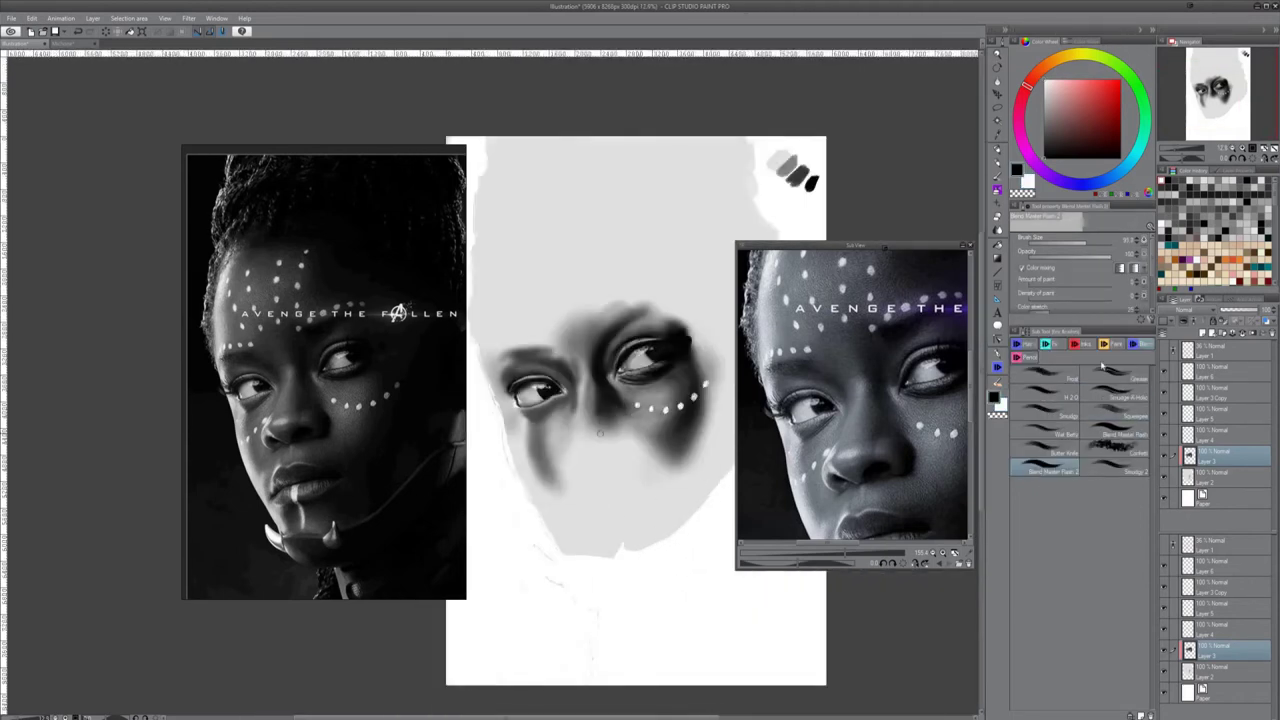
drag(587, 393, 576, 370)
scroll(648, 443, up, 5)
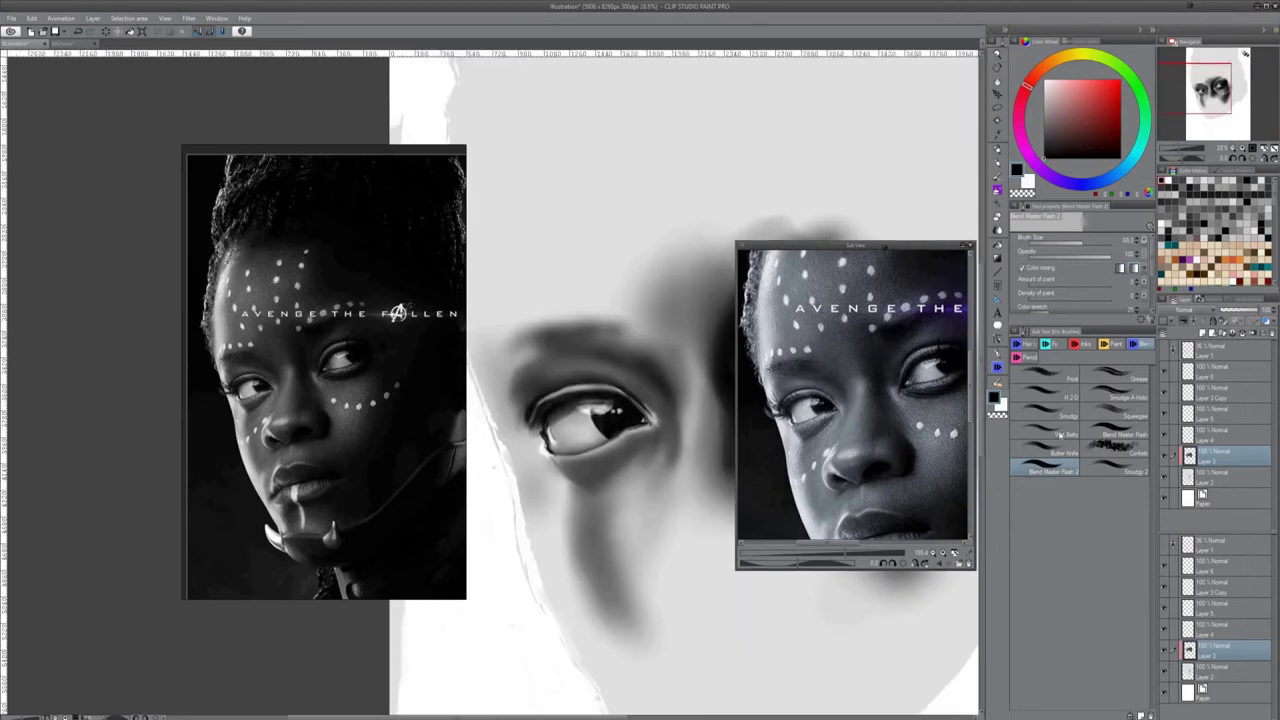
key(p)
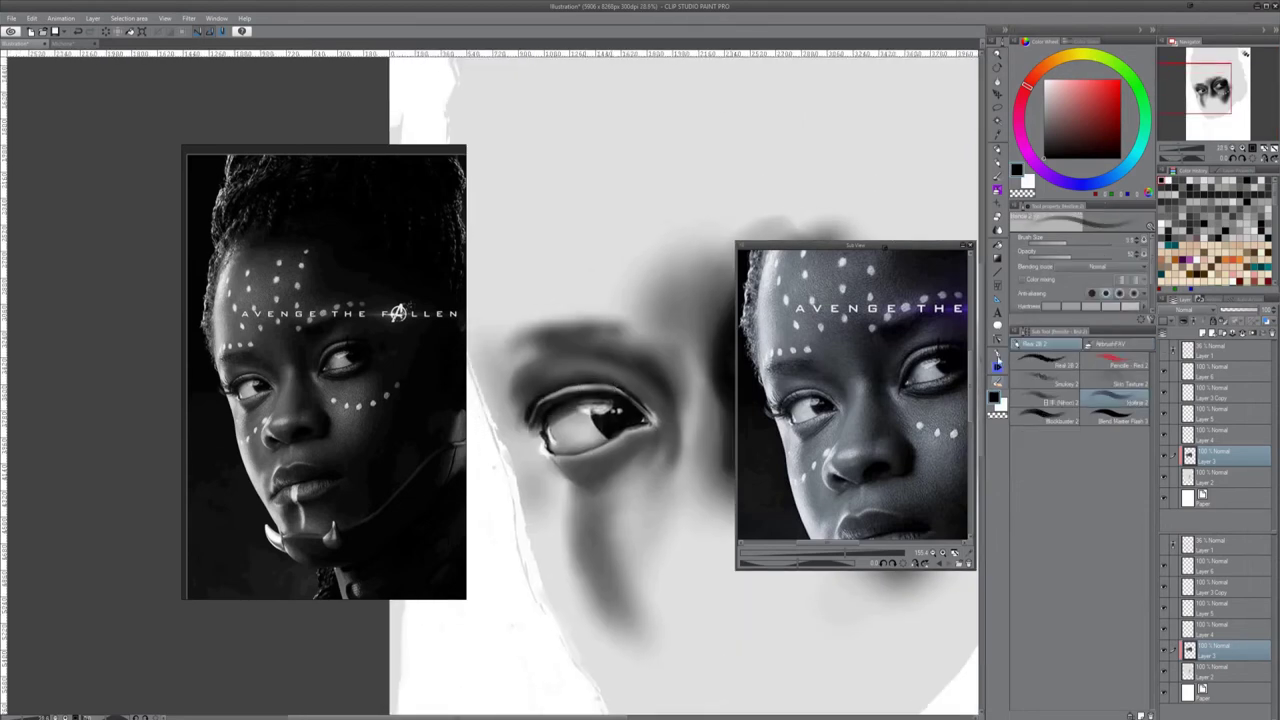
click(998, 366)
key(e)
drag(622, 388, 644, 406)
key(j)
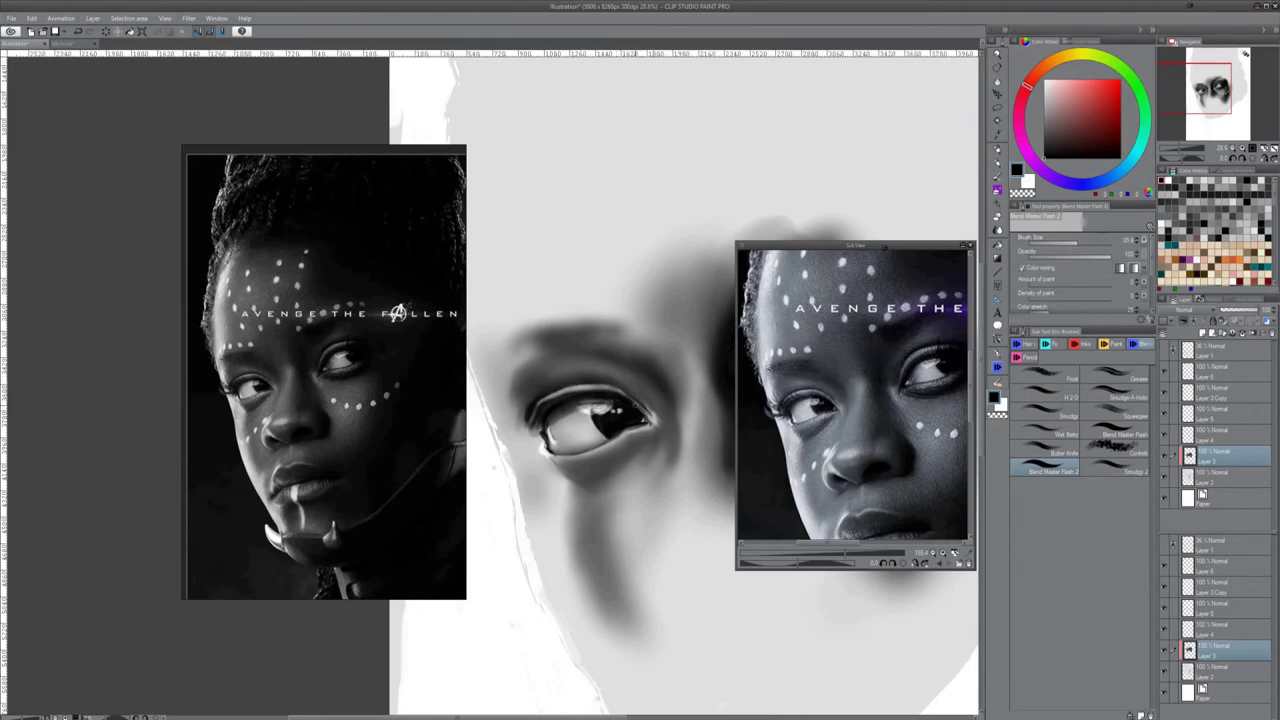
drag(616, 388, 632, 403)
Sample dark and mid-gray tones from the left-hand eye and paint fine strokes along its upper lid
key(p)
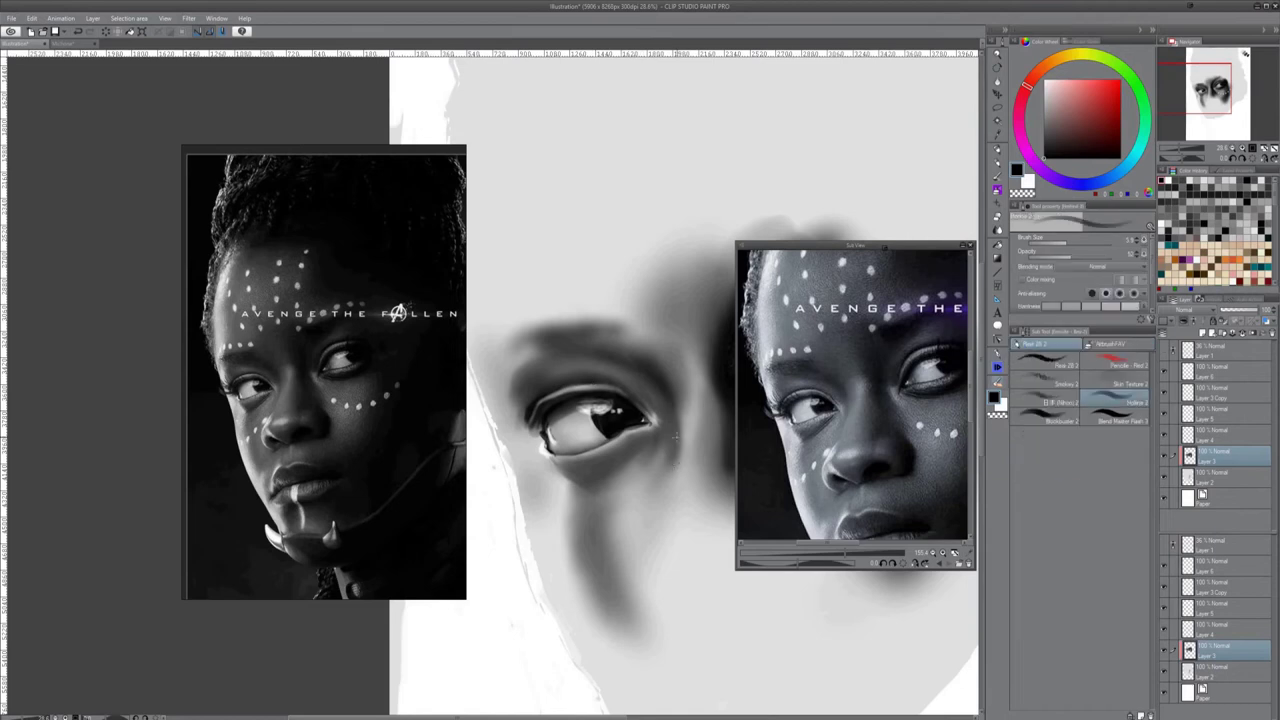
key(x)
alt+click(593, 420)
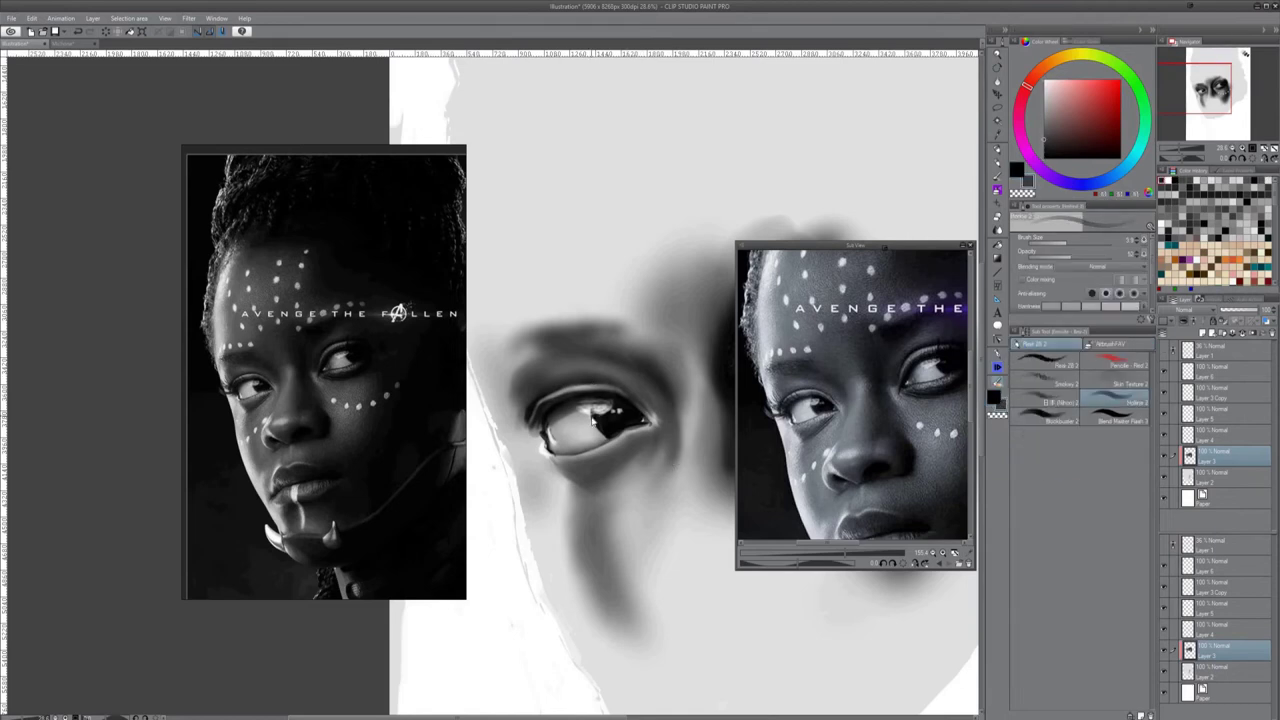
drag(550, 405, 628, 392)
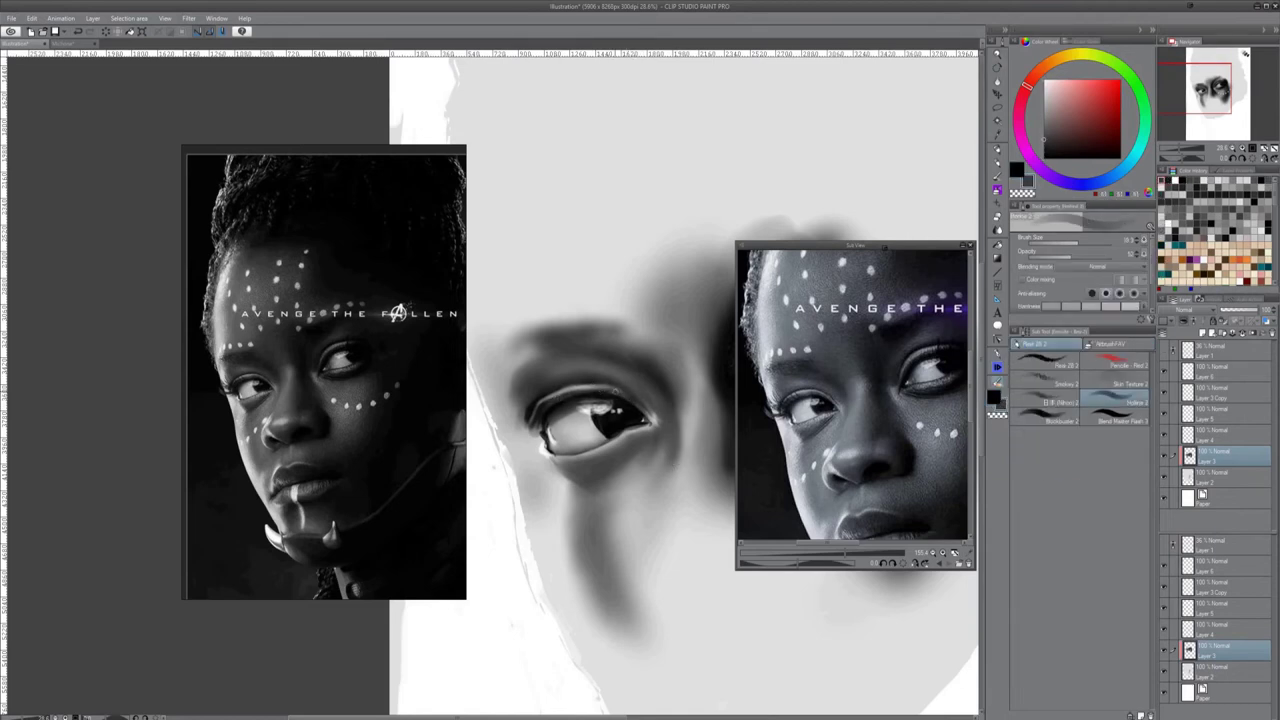
alt+click(634, 385)
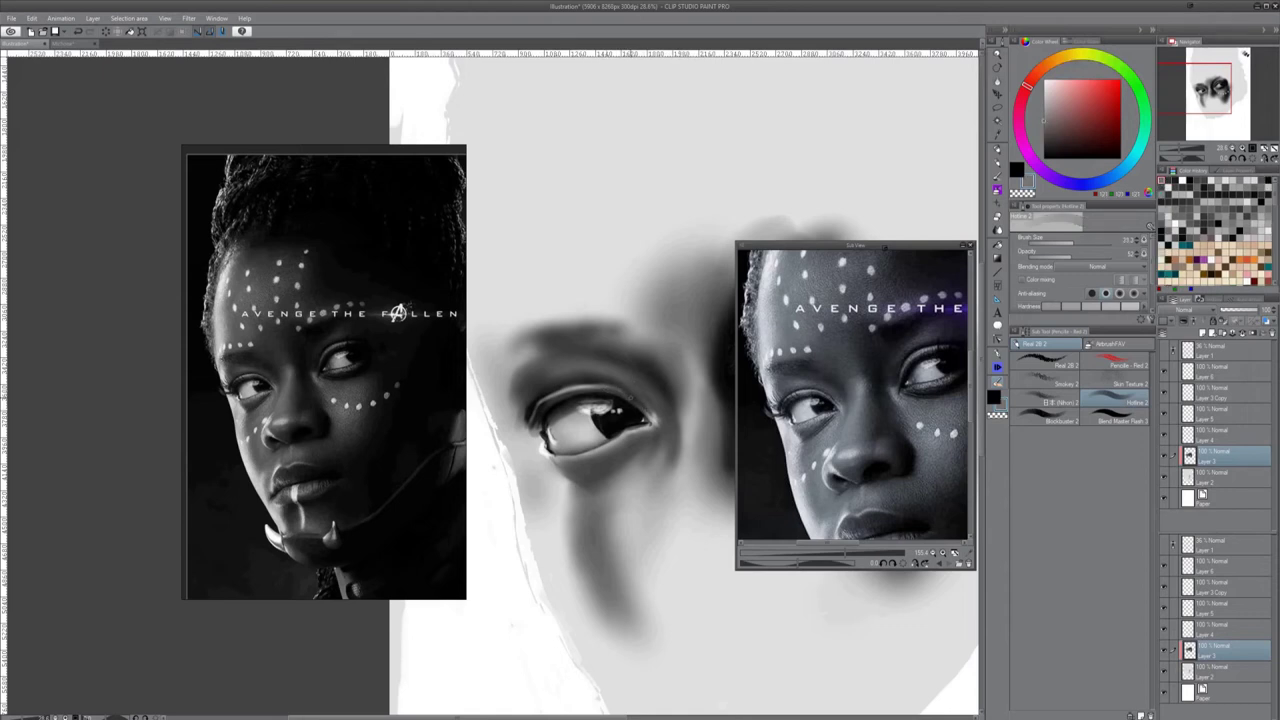
Try to paint a light gray highlight near the inner corner of the left-hand eye with the Blockbuster 2 brush
click(996, 396)
click(1045, 416)
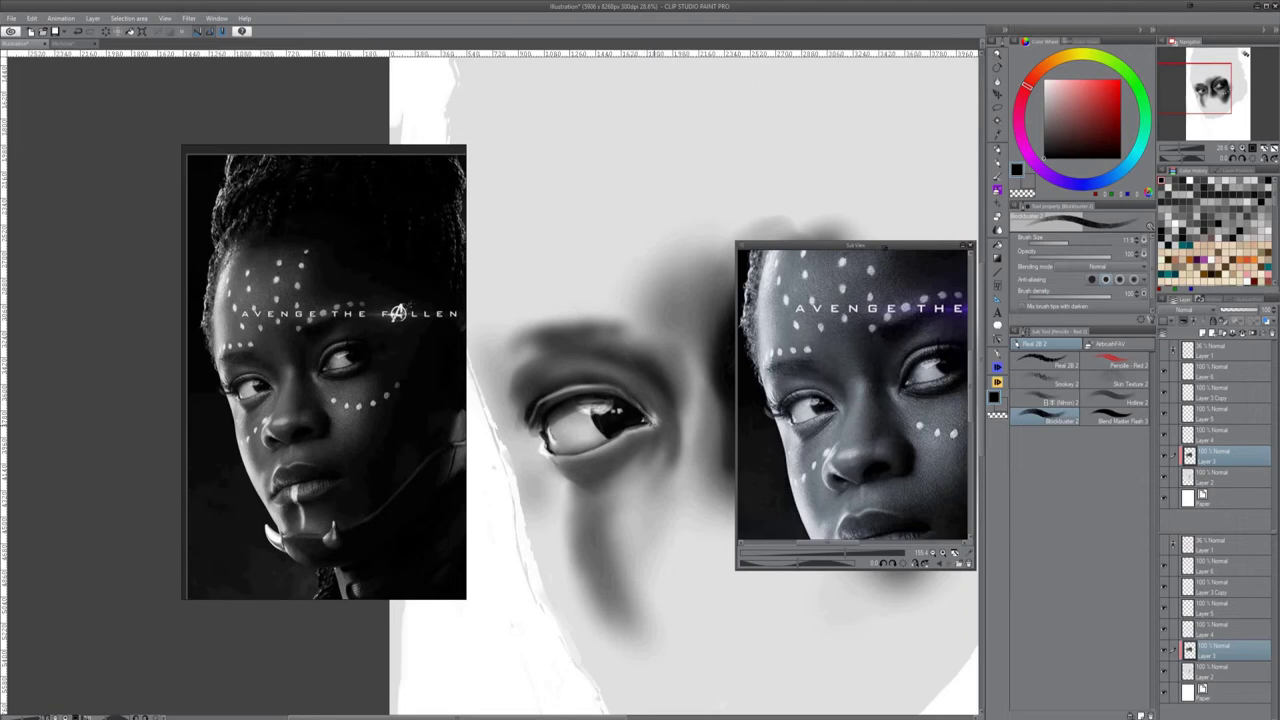
alt+click(645, 412)
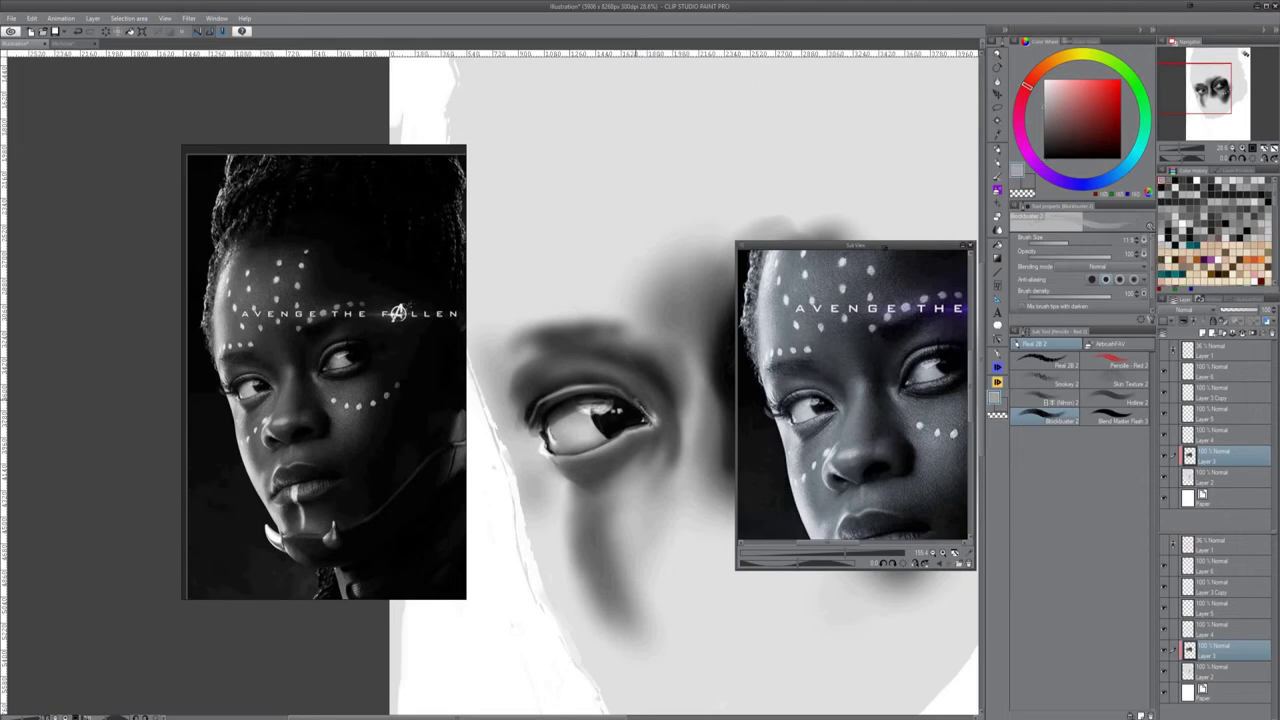
drag(634, 401, 641, 412)
key(ctrl+z)
Return to the Blend Master Flash 2 blender for smoothing the inner corner of the left-hand eye
key(b)
key(p)
click(997, 367)
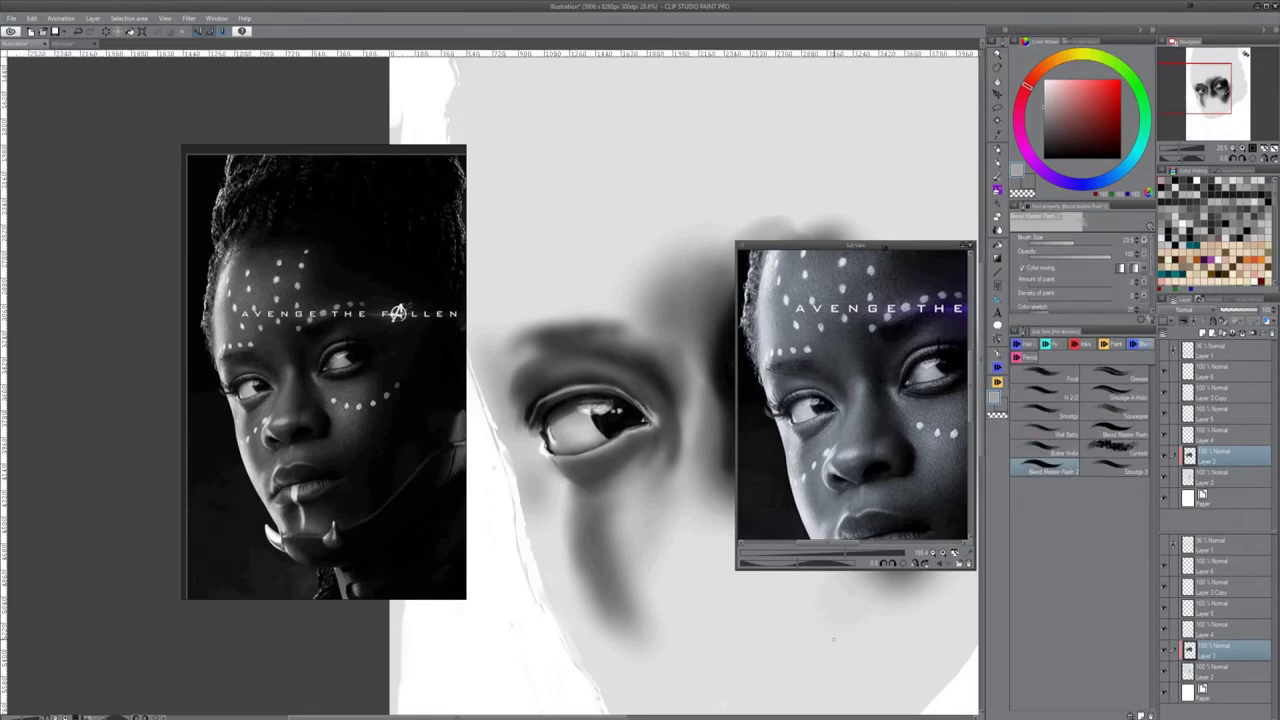
Shade the skin around the left eye on Layer 2 with the Shadow airbrush
click(1214, 477)
click(997, 382)
click(1116, 344)
click(1045, 361)
mouse_move(540, 440)
mouse_down()
mouse_move(605, 482)
mouse_move(663, 373)
mouse_up()
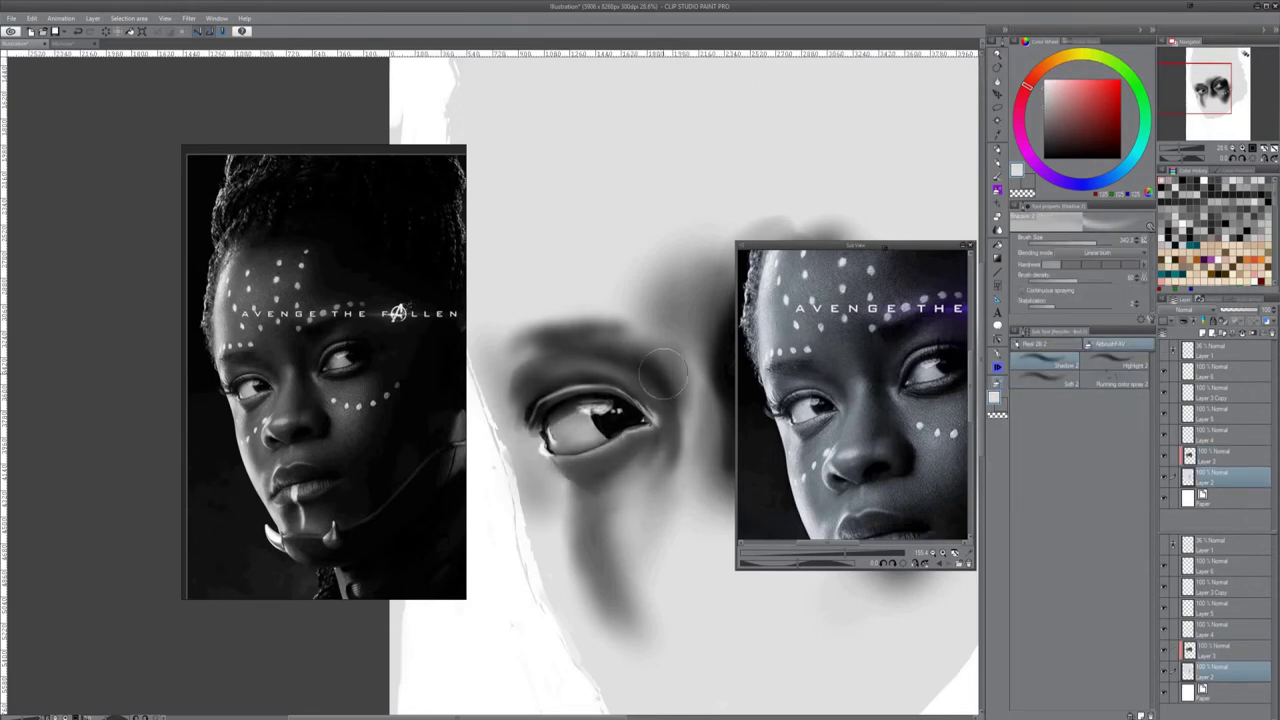
Refine the left eye's lid shading on Layer 3, alternating the Hotline 2 pencil with the Blend Master Flash 2 brush
key(p)
key(alt+bracketright)
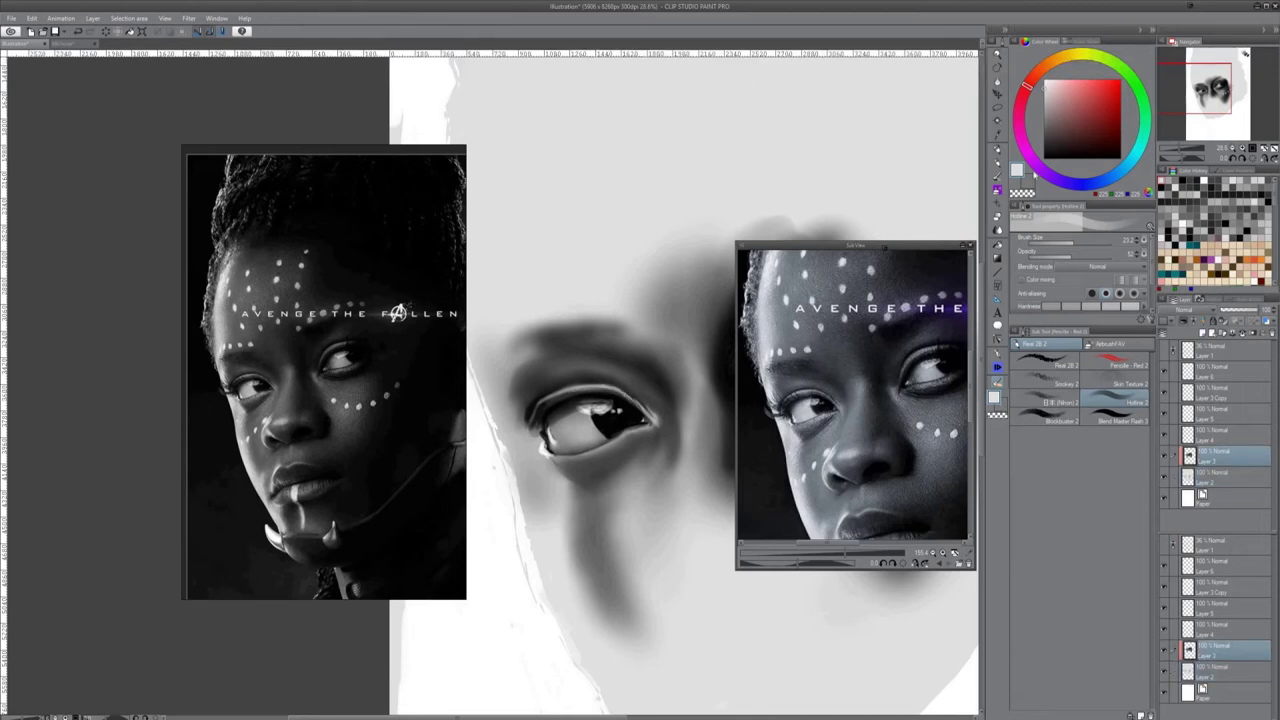
key(x)
drag(562, 388, 590, 385)
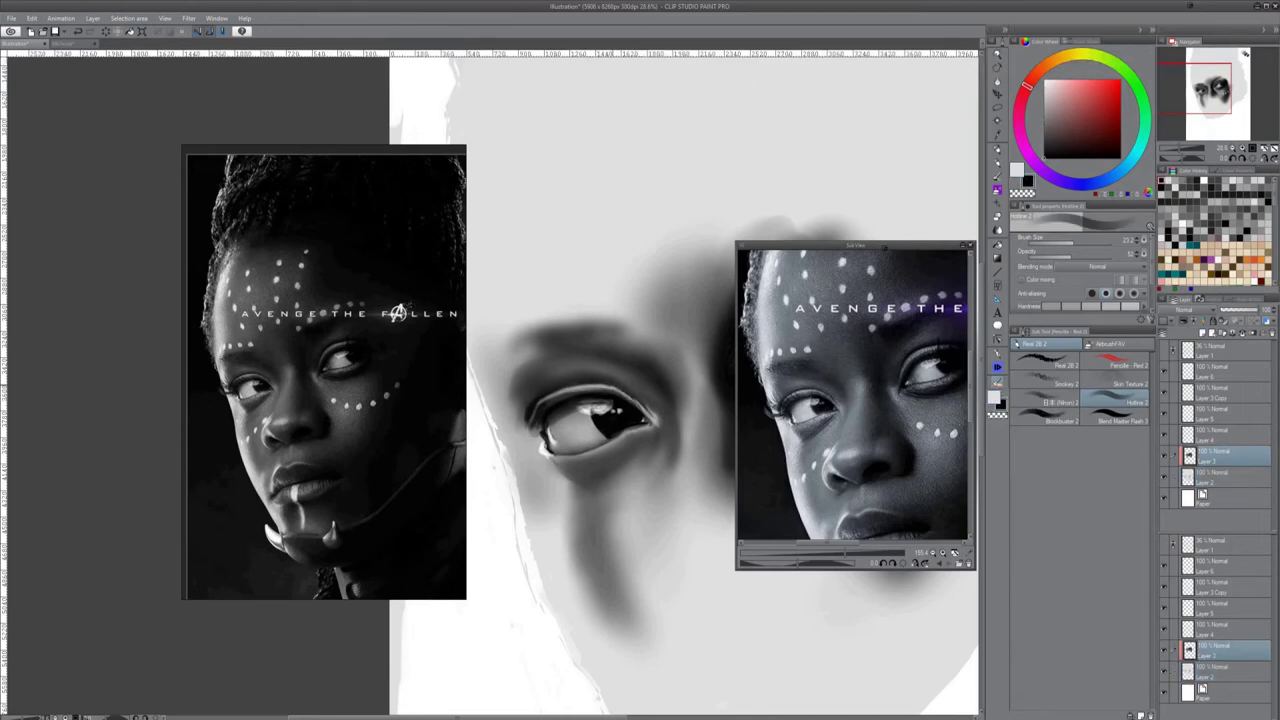
key(j)
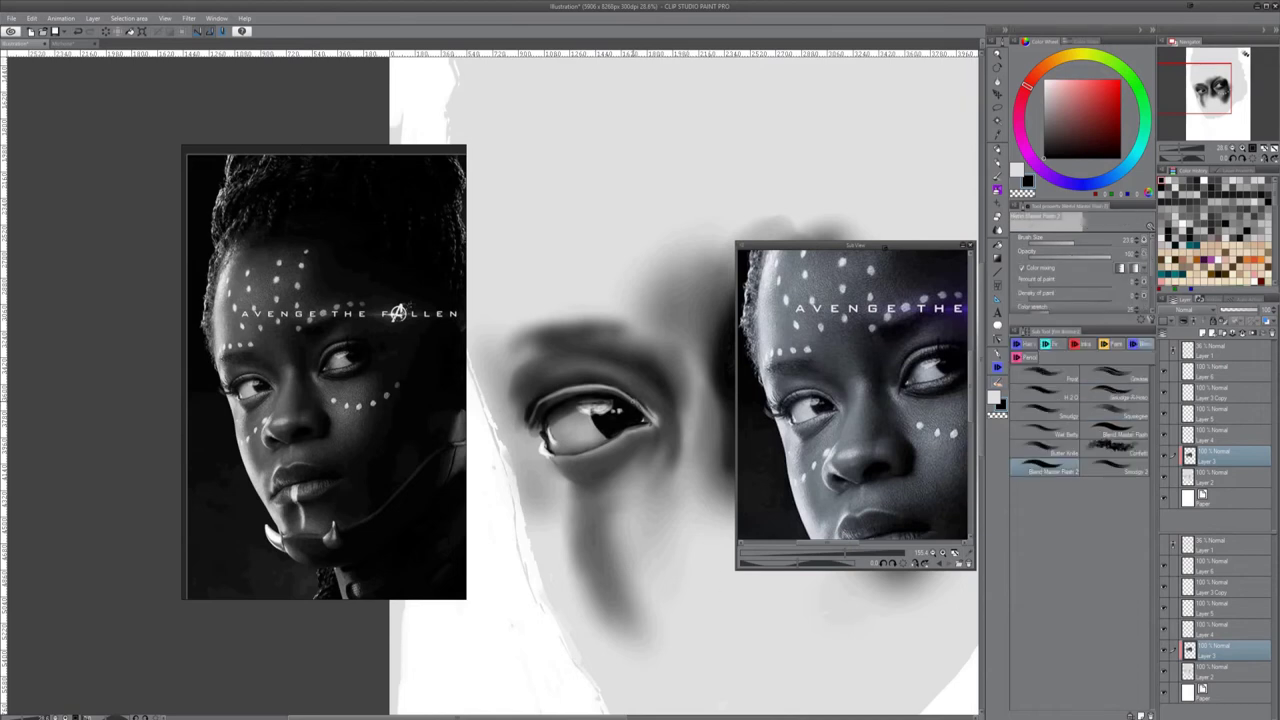
key(b)
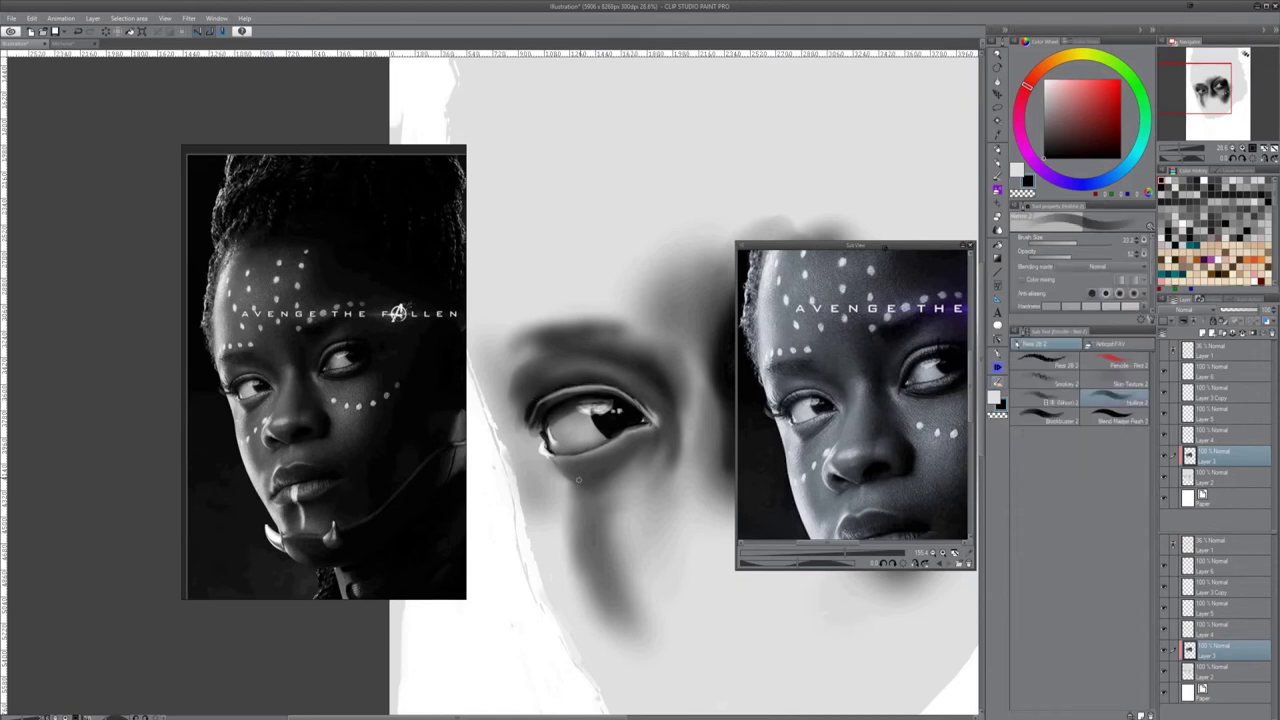
key(j)
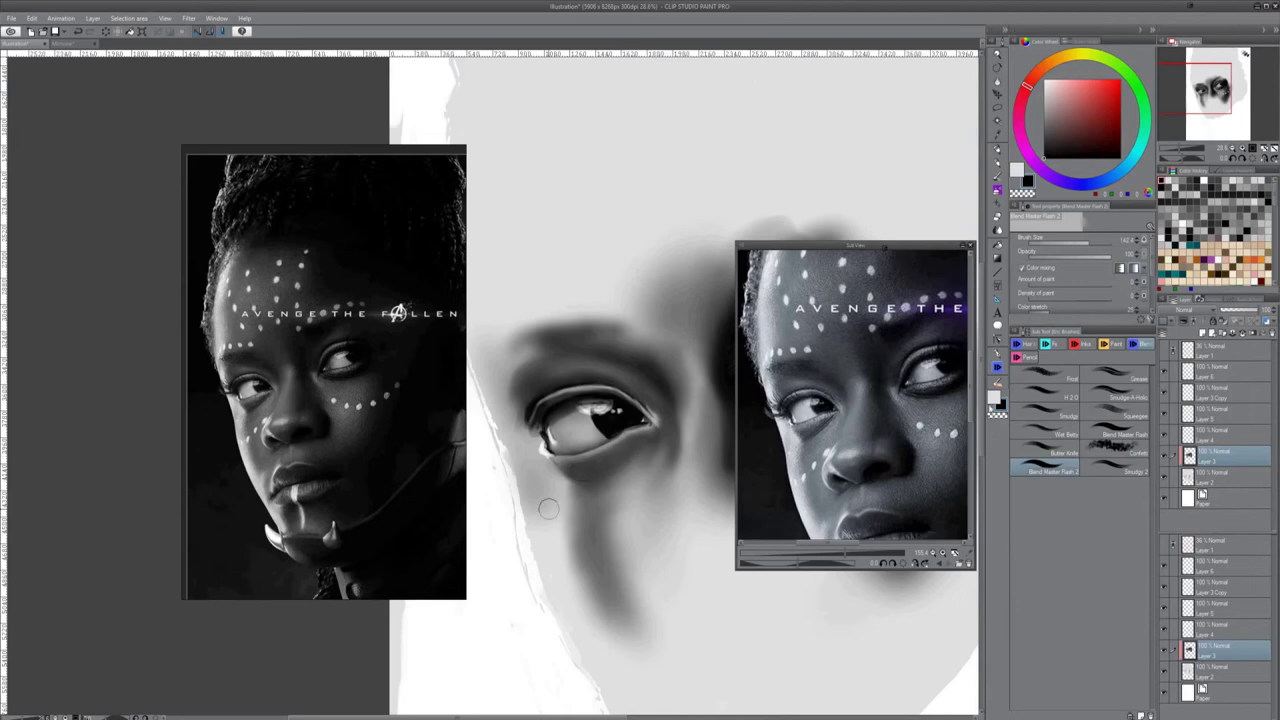
Soften the shadow beneath the left eye on Layer 3 using the soft eraser and Blend Master Flash 2
scroll(693, 521, down, 3)
drag(694, 522, 600, 527)
key(b)
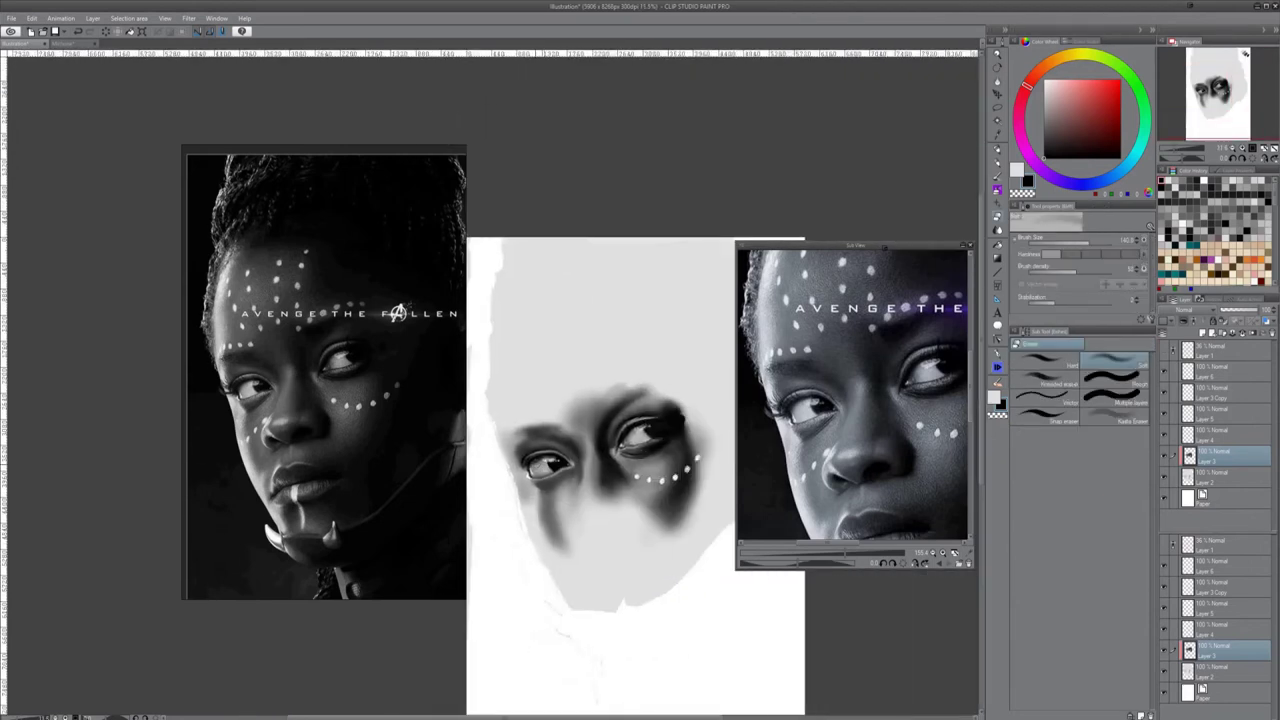
key(j)
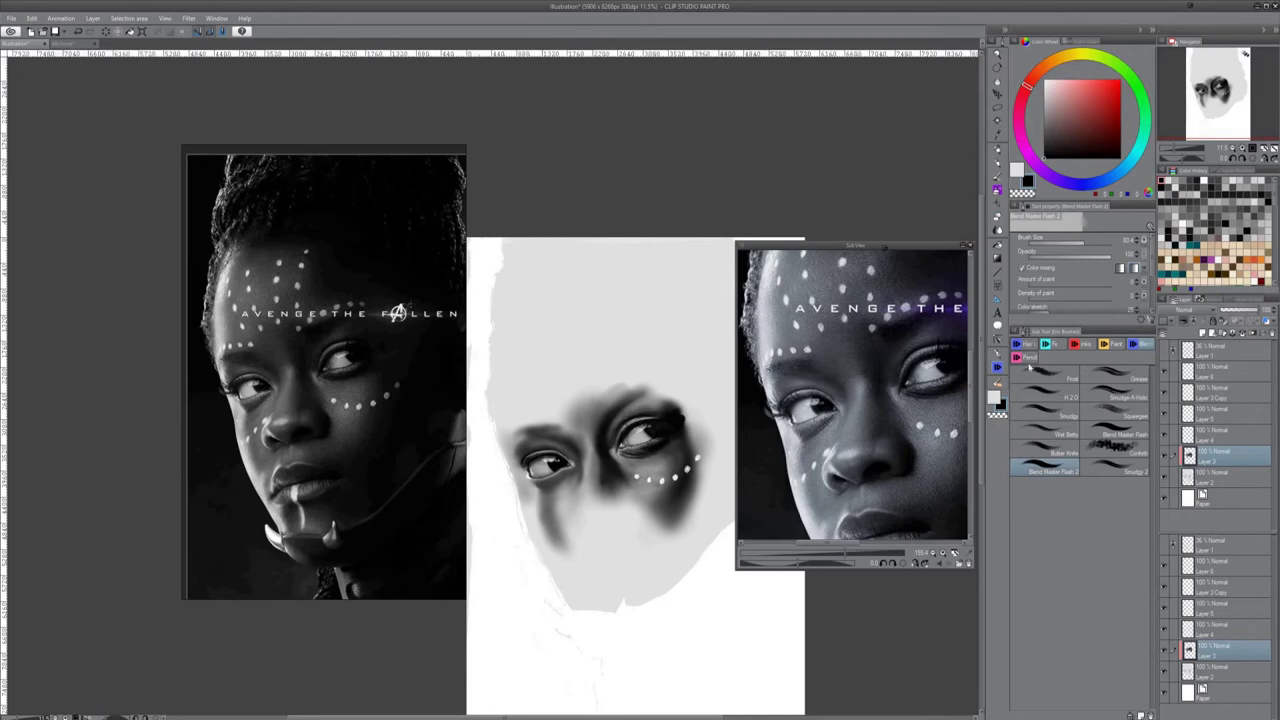
key(b)
key(j)
key(bracketright)
key(p)
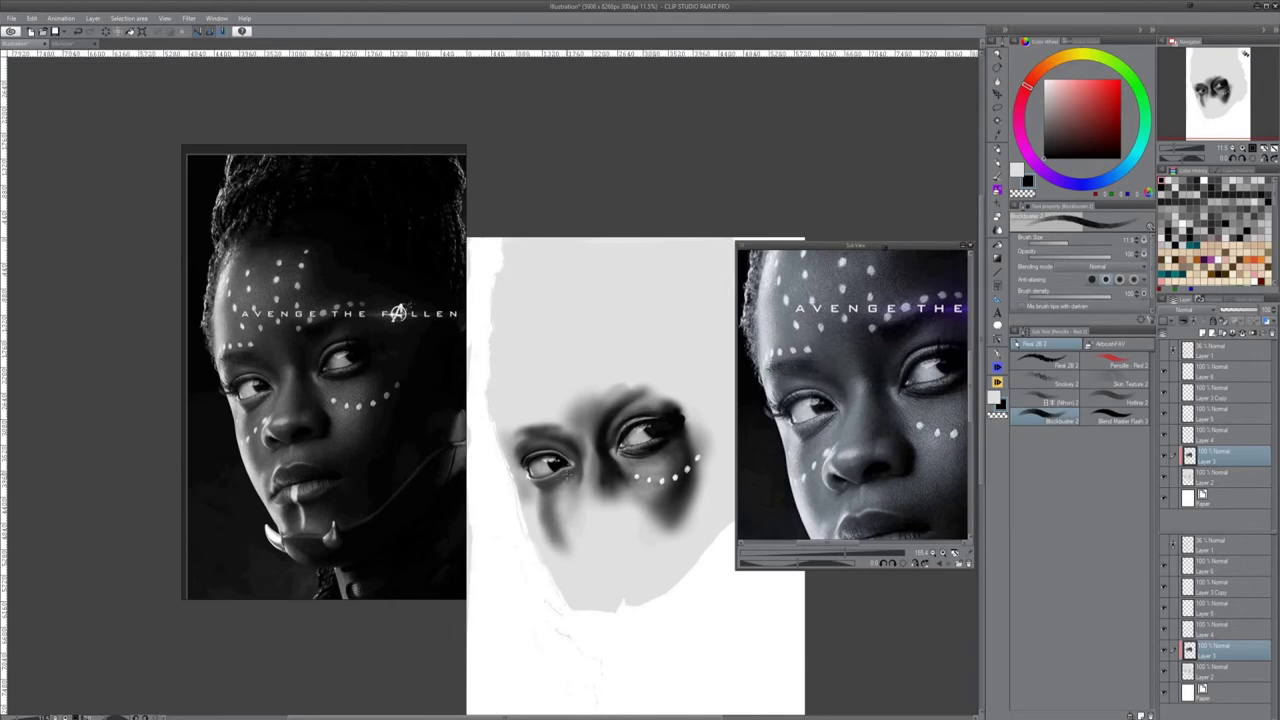
Draw a fine crease below the left eye's inner corner with Hotline 2 and undo the last stroke
scroll(564, 422, up, 3)
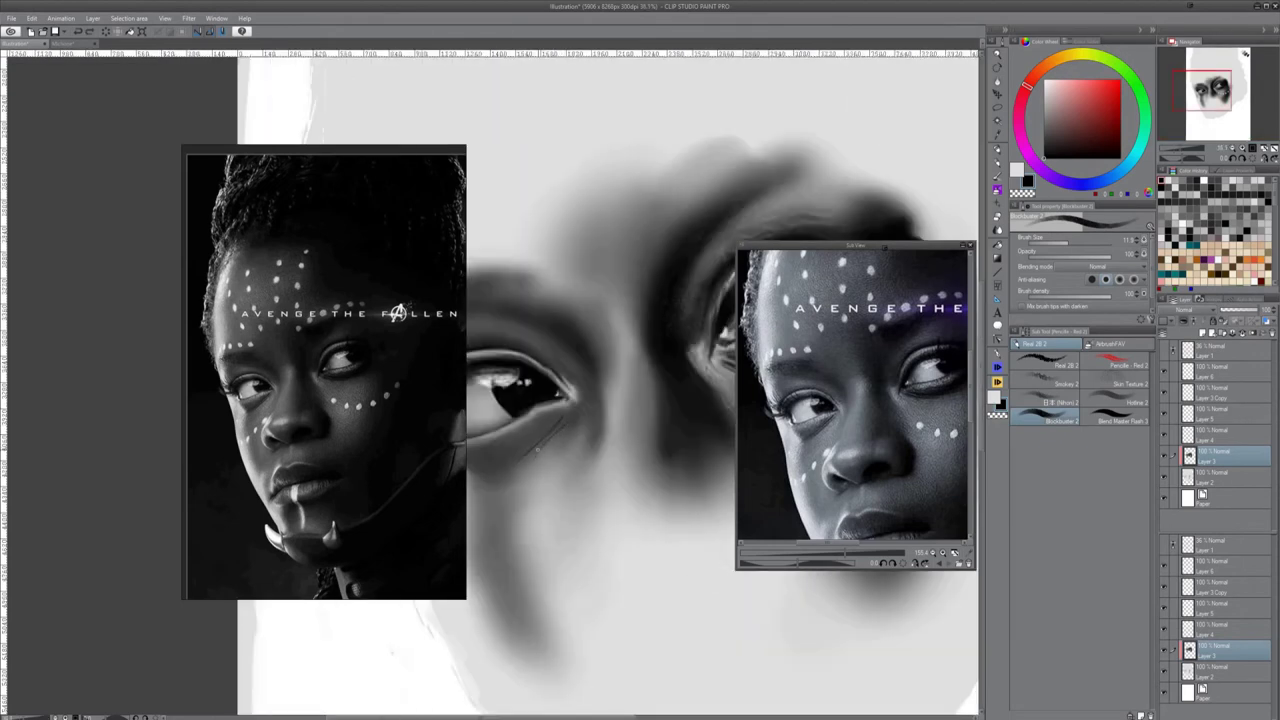
click(1115, 399)
key(x)
mouse_move(538, 433)
mouse_down()
mouse_move(557, 415)
mouse_move(552, 432)
mouse_up()
key(ctrl+z)
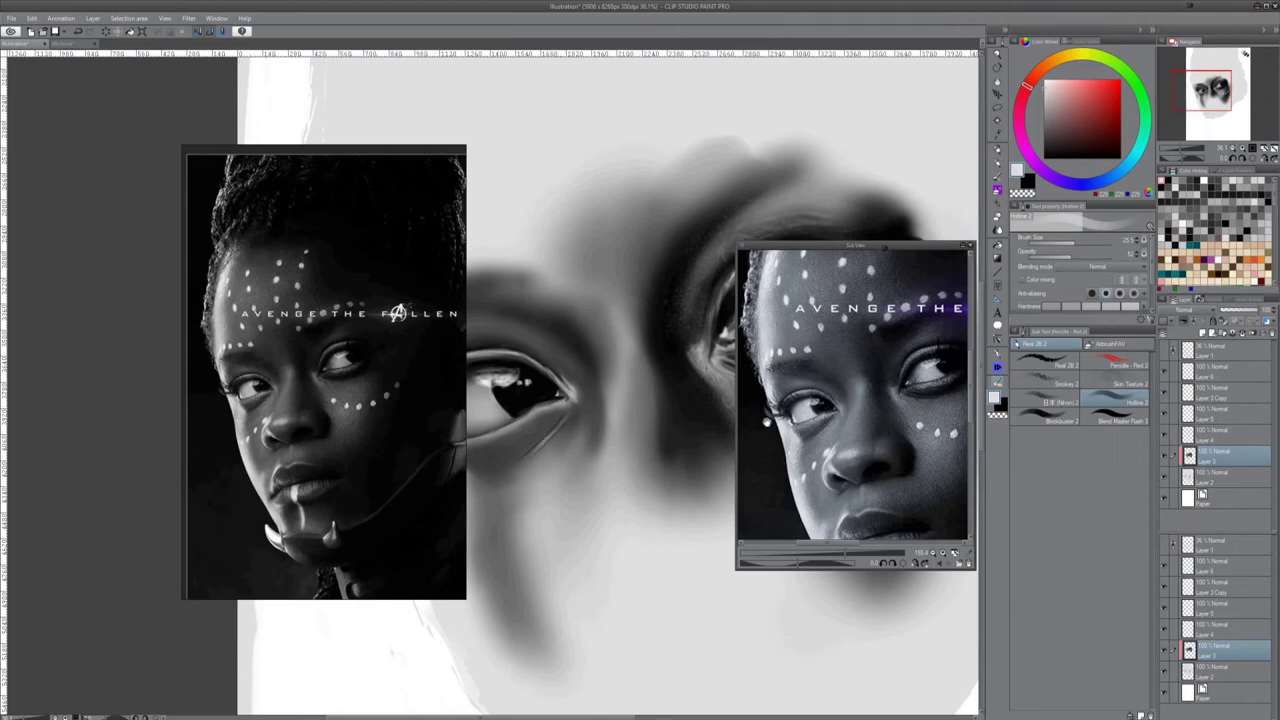
Refine the crease below the left eye's inner corner with a smaller Hotline 2 brush and blend it into the skin
key(x)
key([)
key([)
key(j)
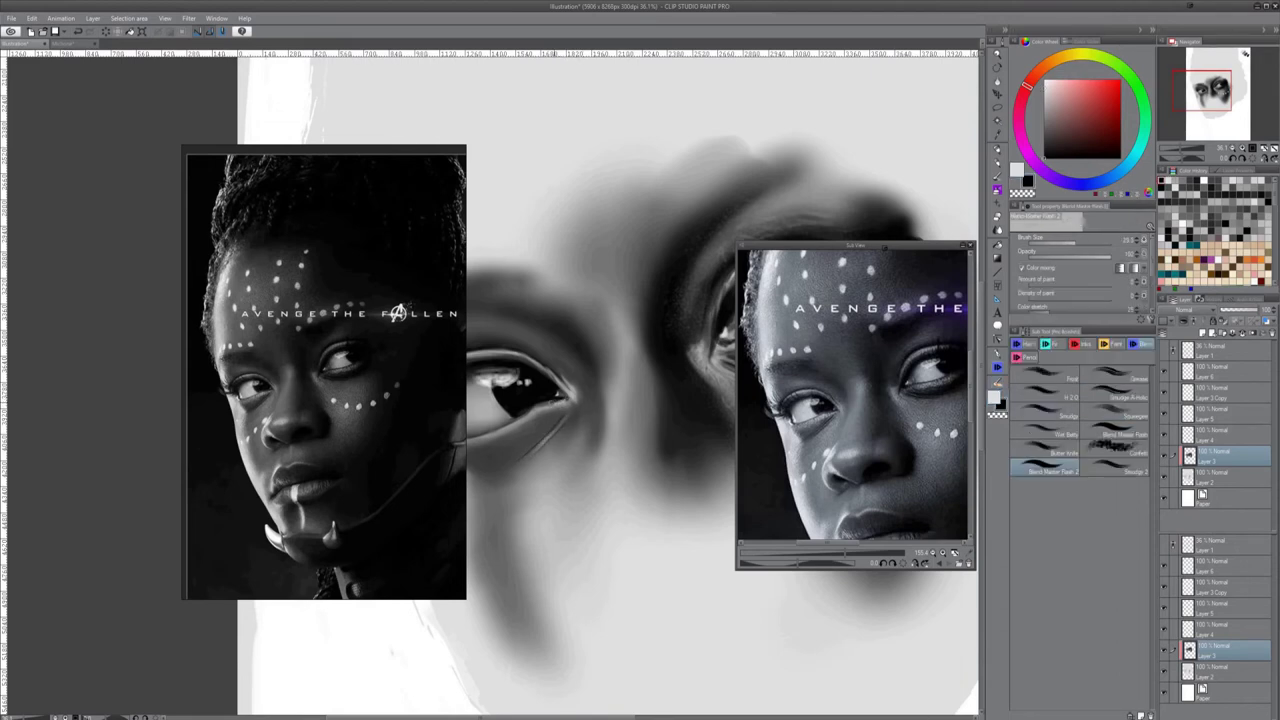
key(b)
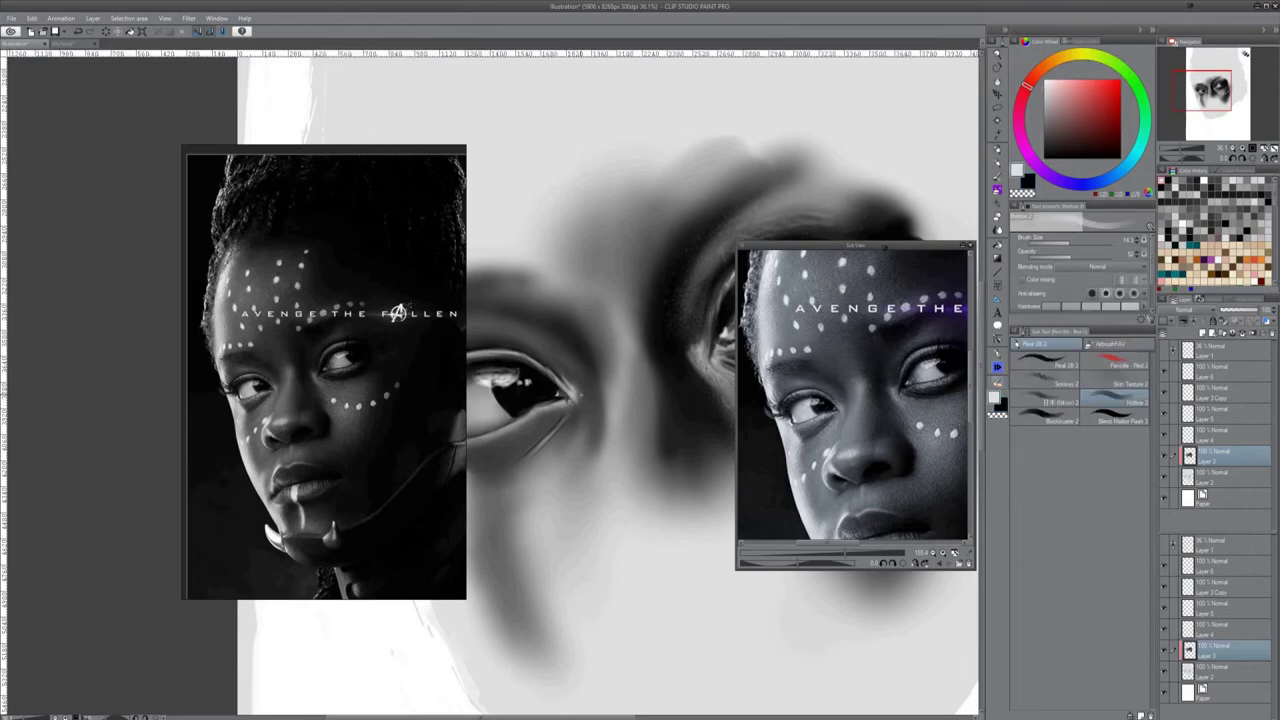
key(j)
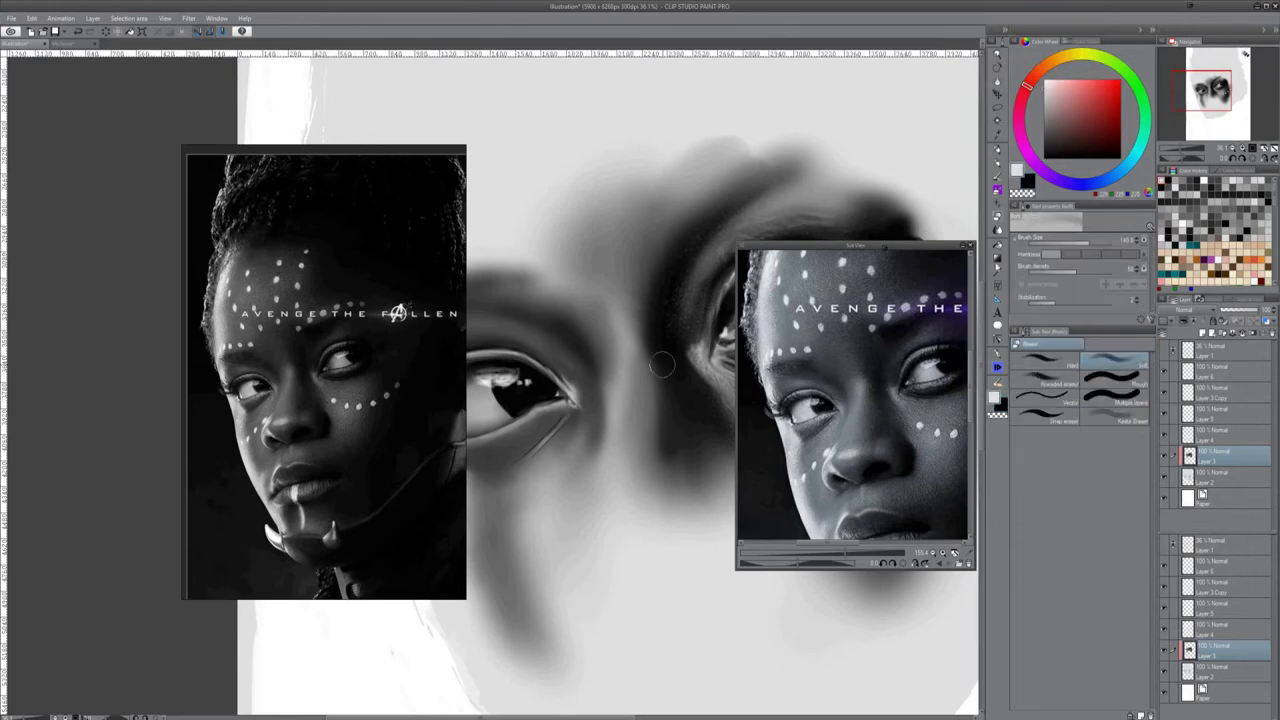
Undo the last pencil stroke on Layer 3 and check both eyes at full and close view
scroll(669, 551, down, 5)
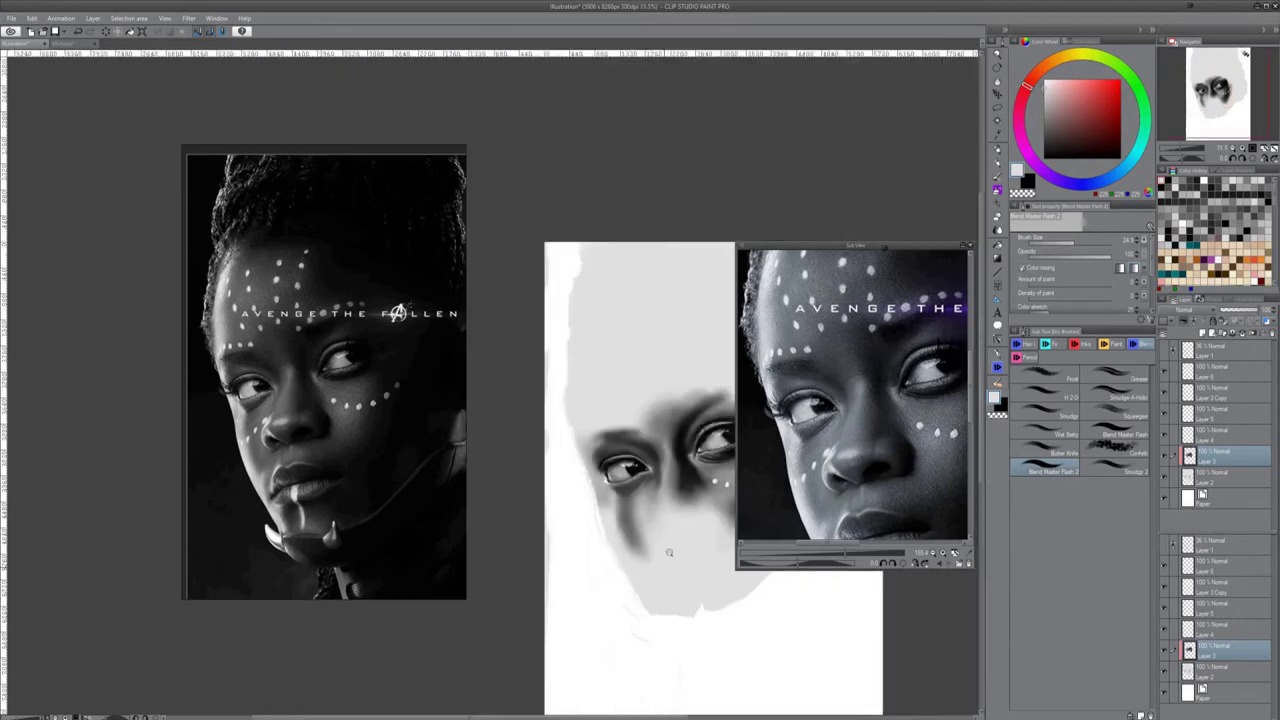
scroll(669, 551, up, 3)
scroll(532, 480, down, 3)
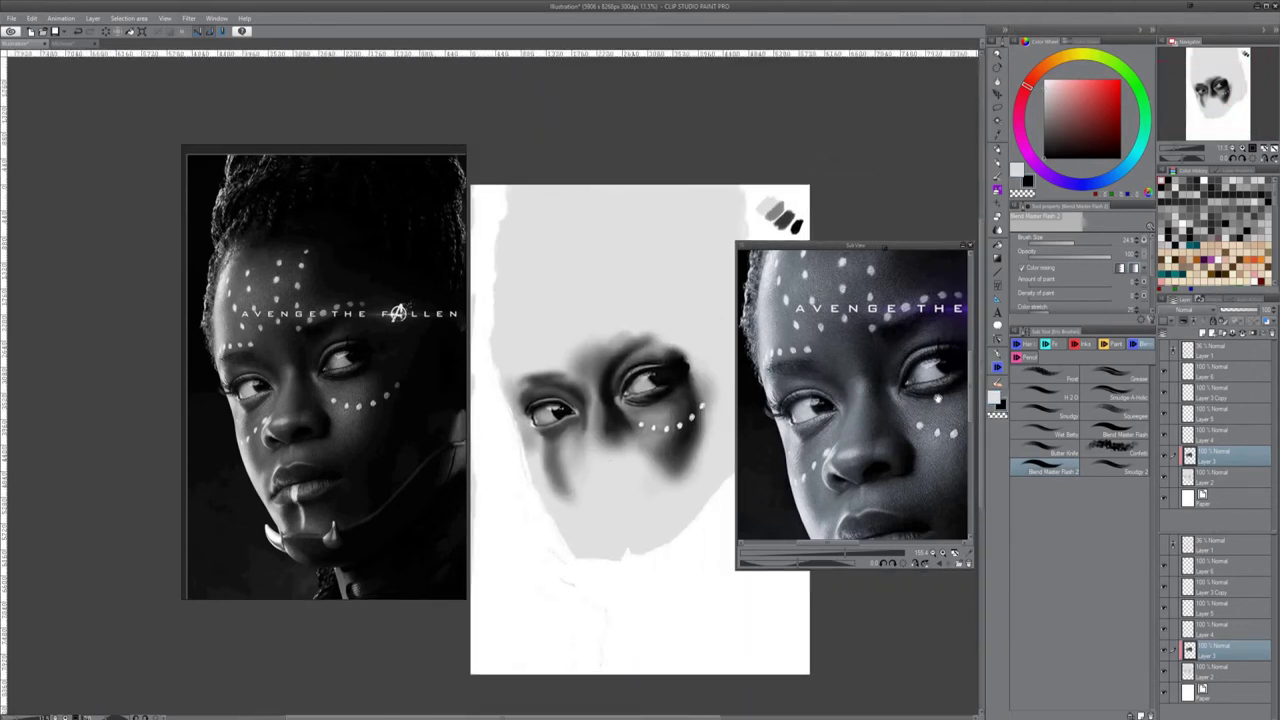
key(b)
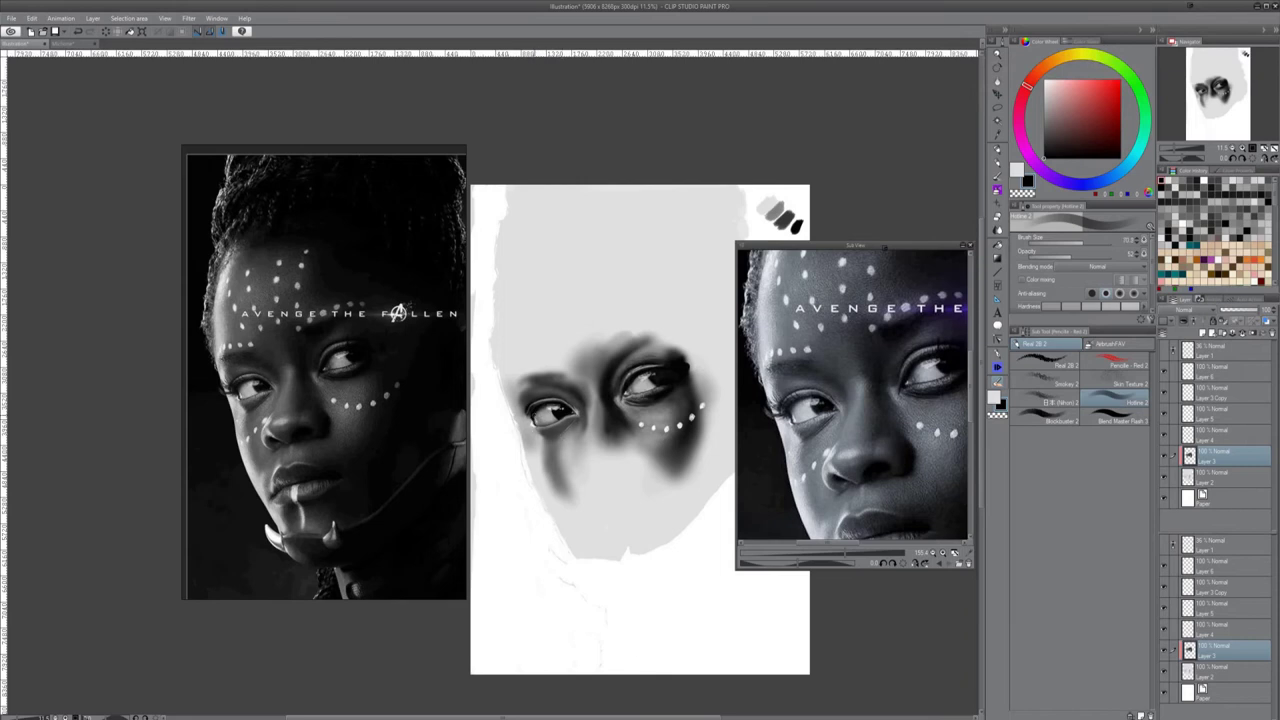
key(ctrl+z)
key(period)
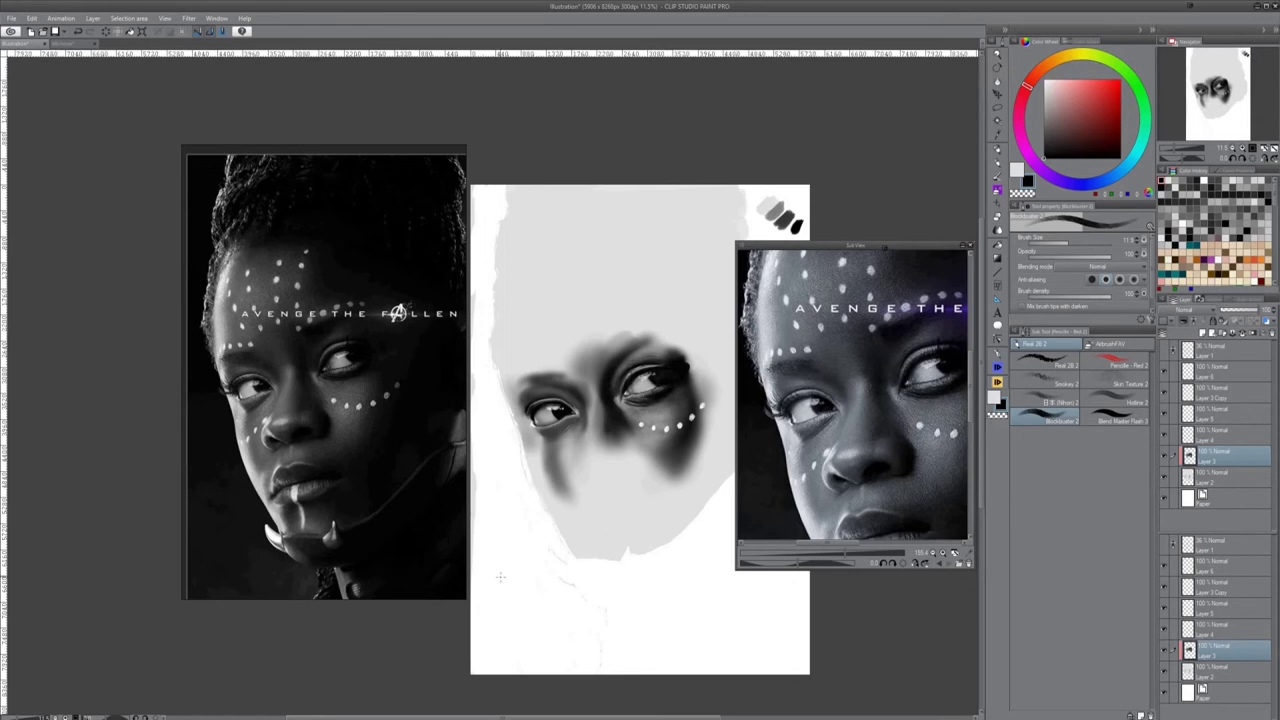
scroll(665, 450, up, 5)
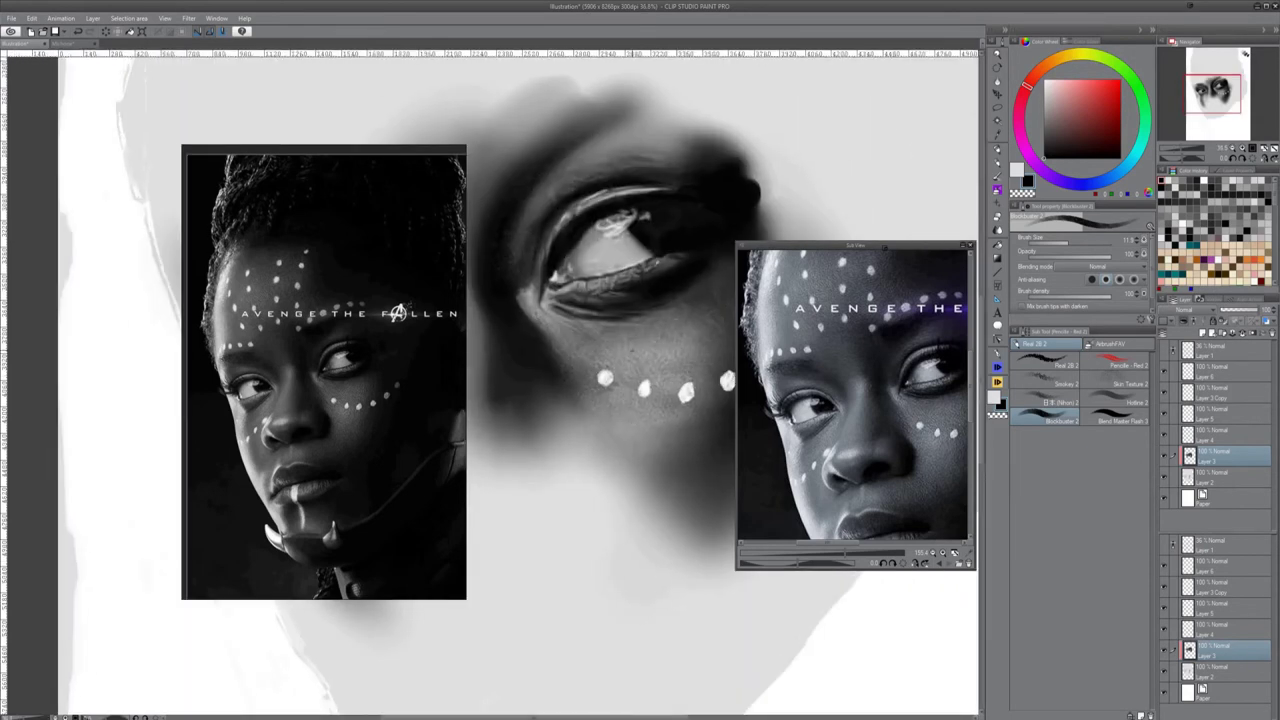
scroll(630, 456, down, 5)
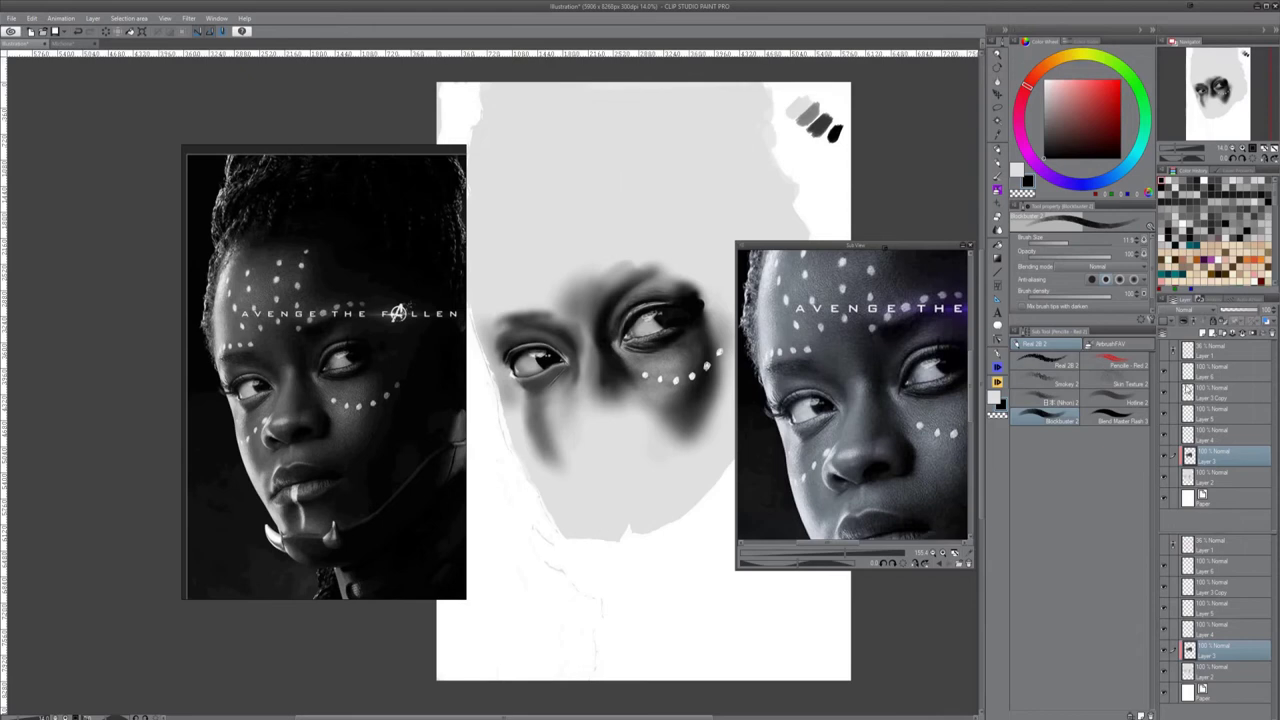
Draw dark lash strokes at the left eye's outer corner on Layer 6 with the Hotline 2 and Strands of Hair brushes
click(1190, 392)
click(1212, 372)
click(997, 367)
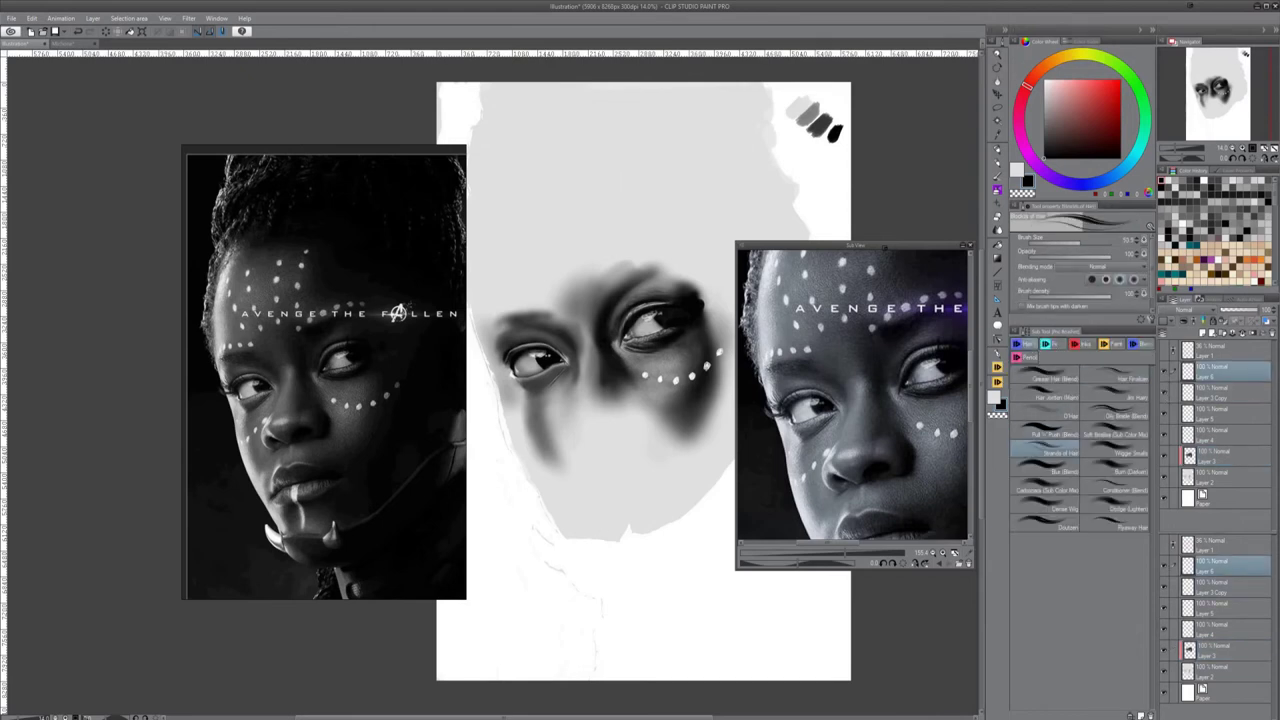
click(997, 382)
click(1115, 399)
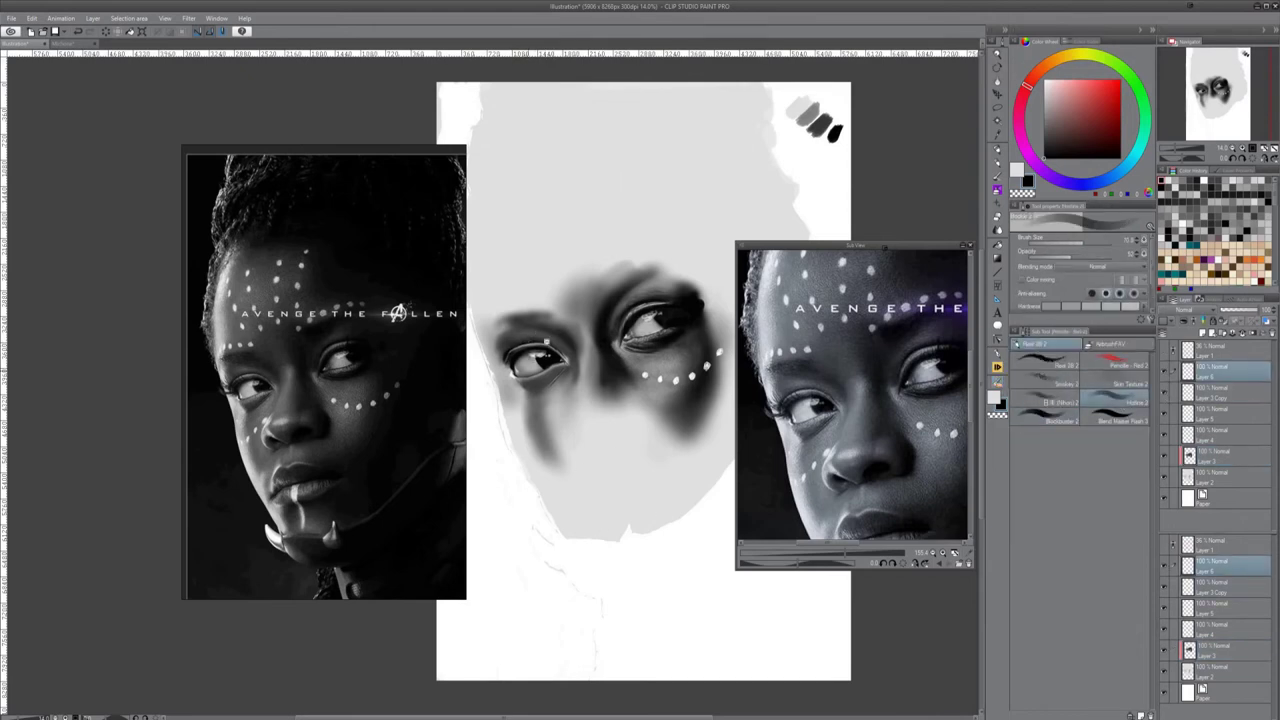
scroll(475, 360, up, 4)
alt+click(555, 352)
drag(557, 347, 545, 361)
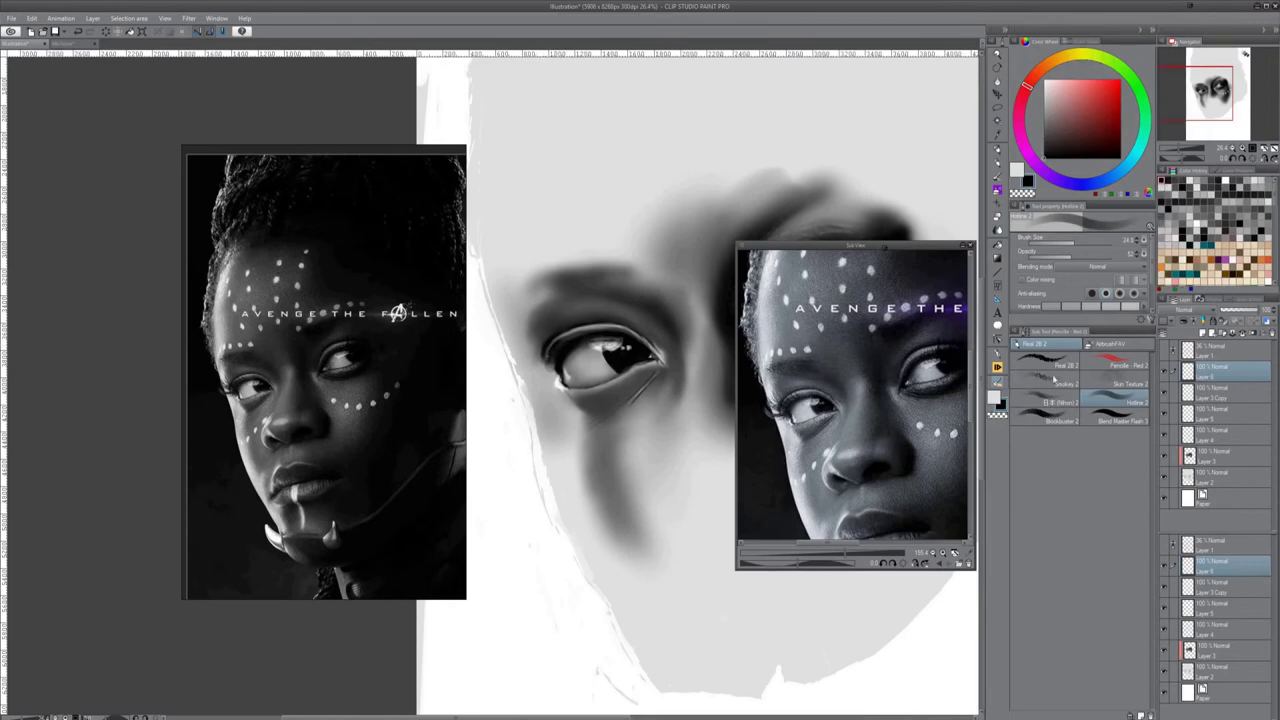
key(b)
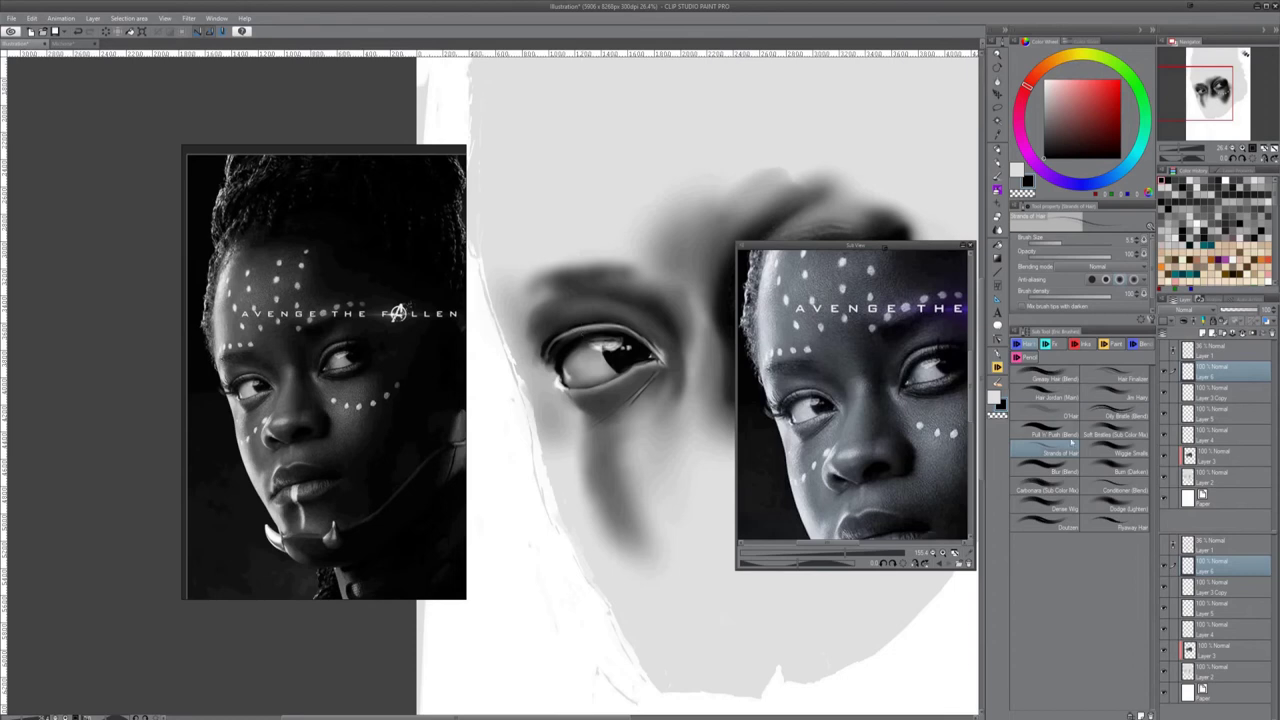
key(])
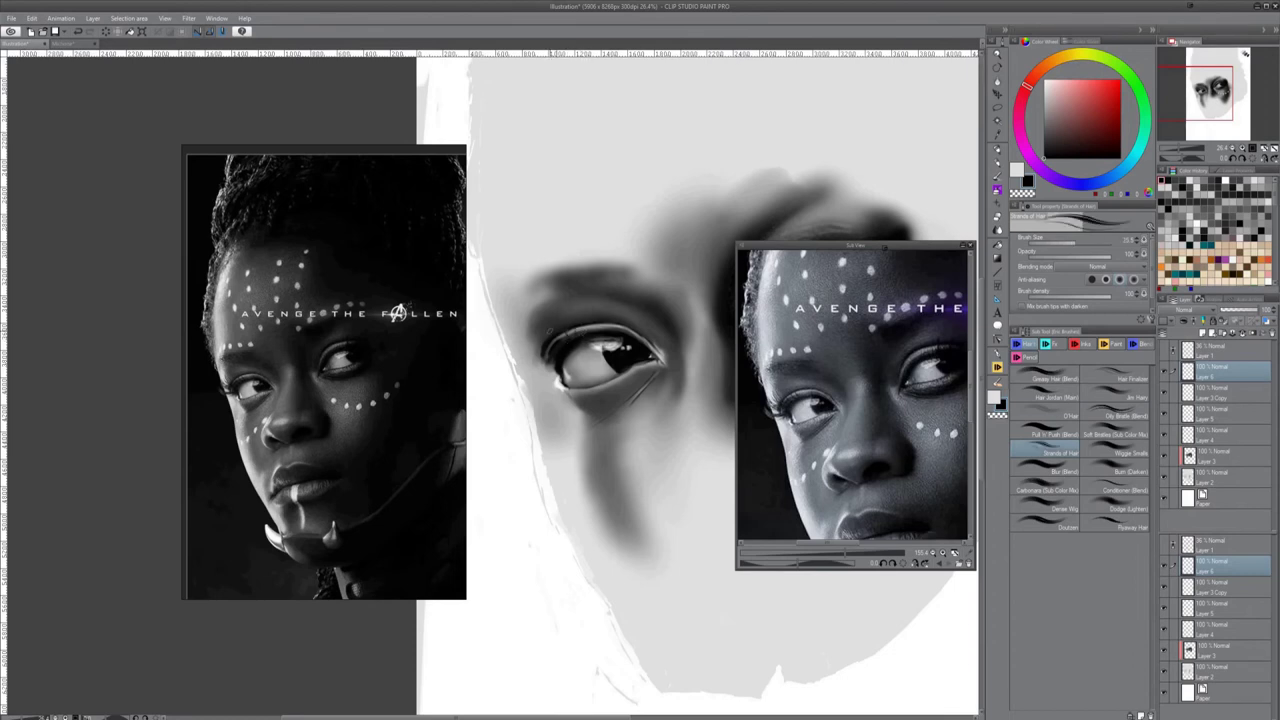
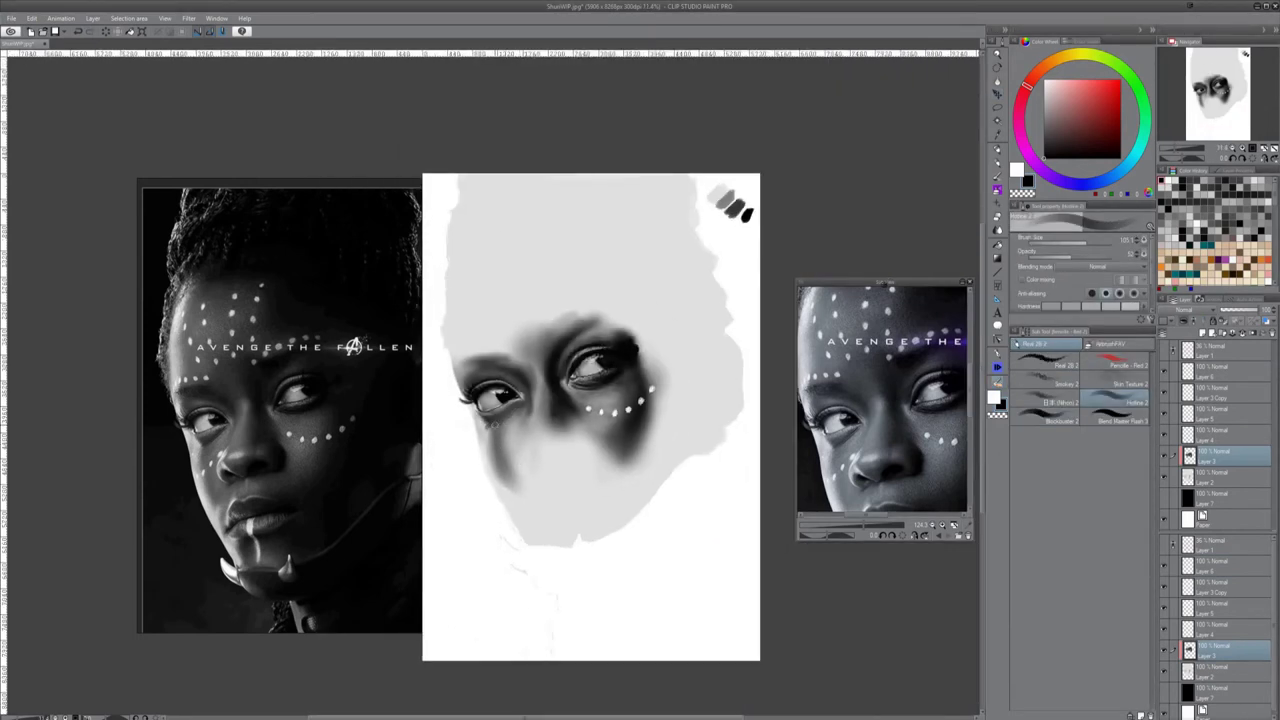
Smooth the shadow under the left eye on Layer 3, alternating Hotline 2 and Blend Master Flash 2
key(b)
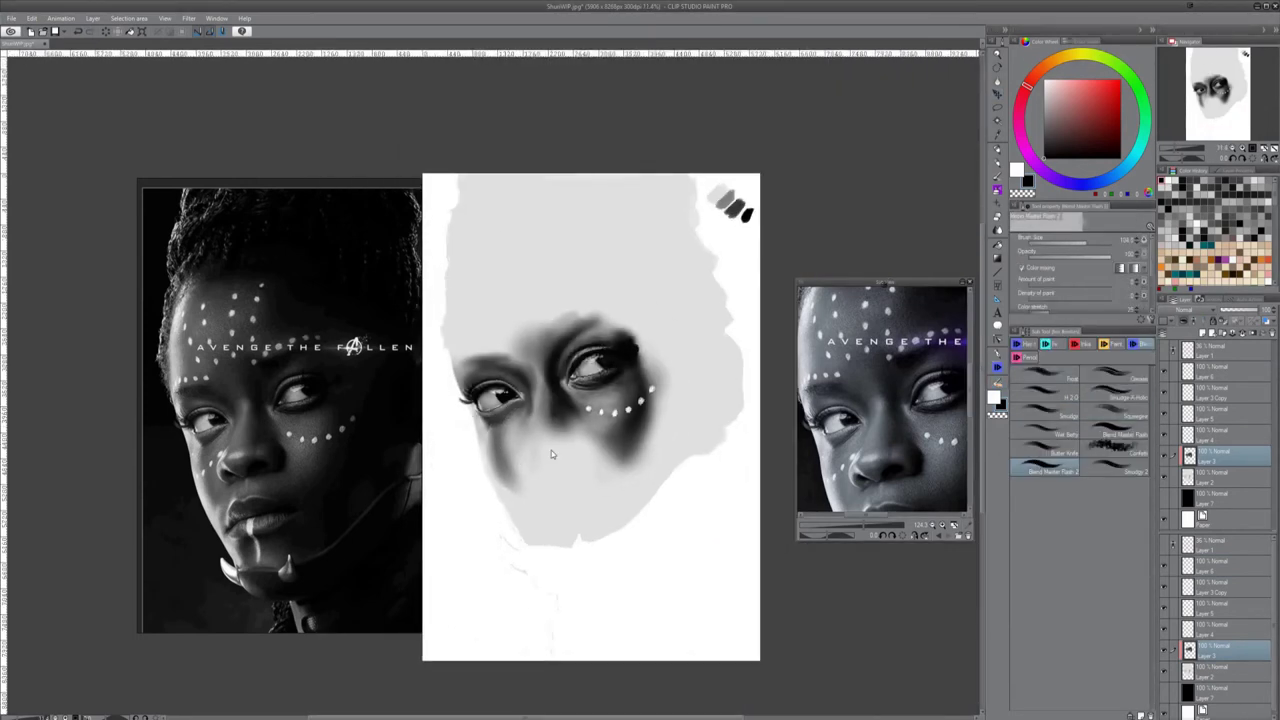
key(b)
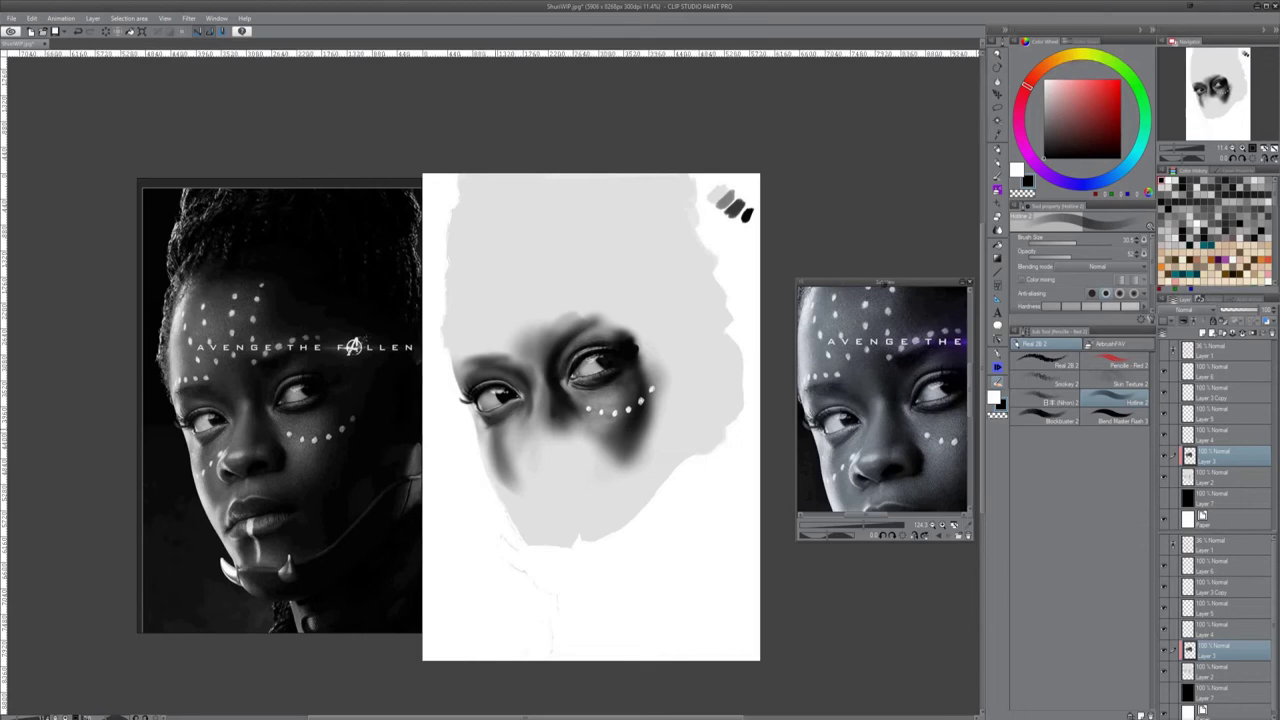
key(j)
key(b)
key(j)
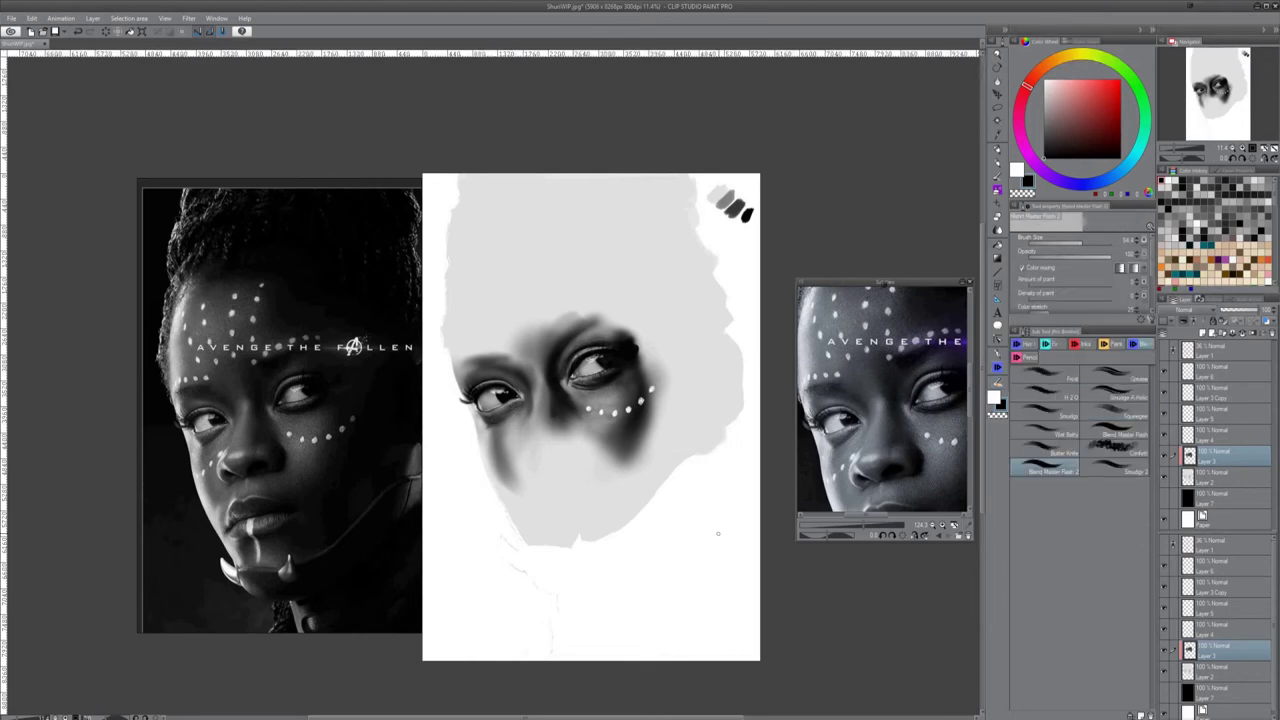
Blend the cheek shading between the left eye and the nose on Layer 3 with the pencil and blending brushes
scroll(578, 466, up, 2)
key(b)
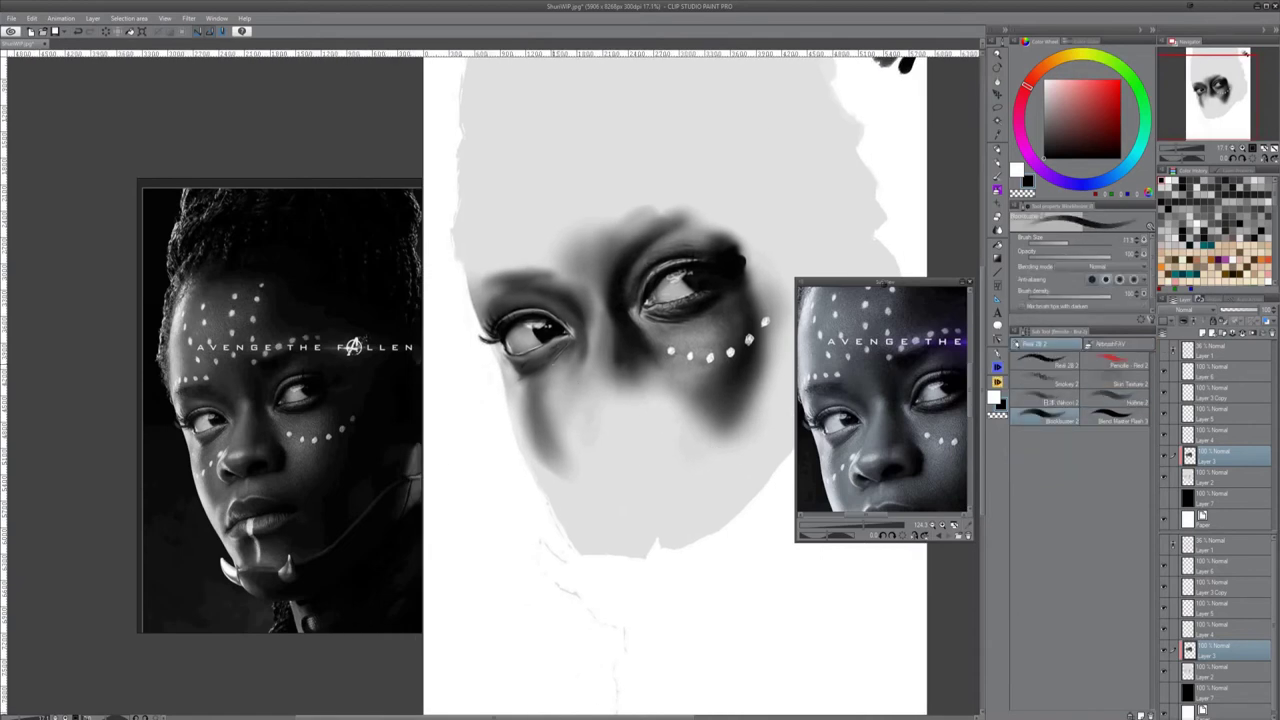
key(j)
key(b)
key(j)
Clean up the shading below the left eye on Layer 3 with the hard and soft erasers and Hotline 2
key(e)
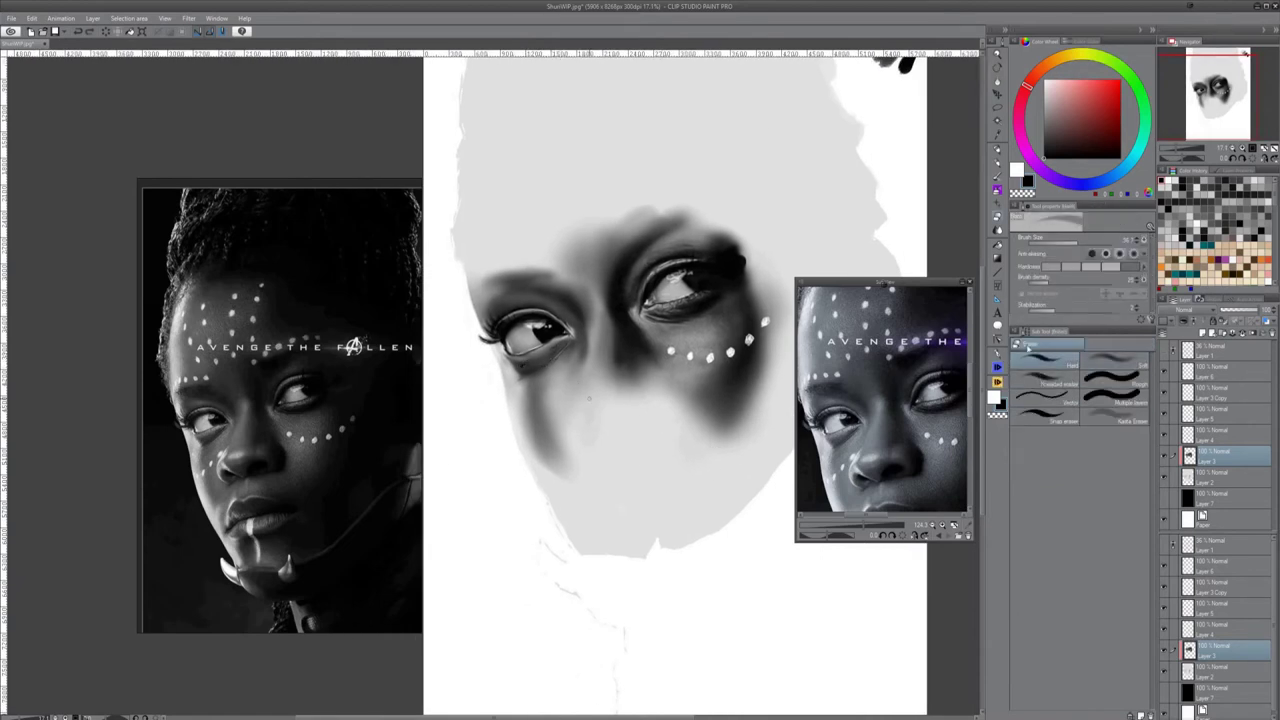
key(j)
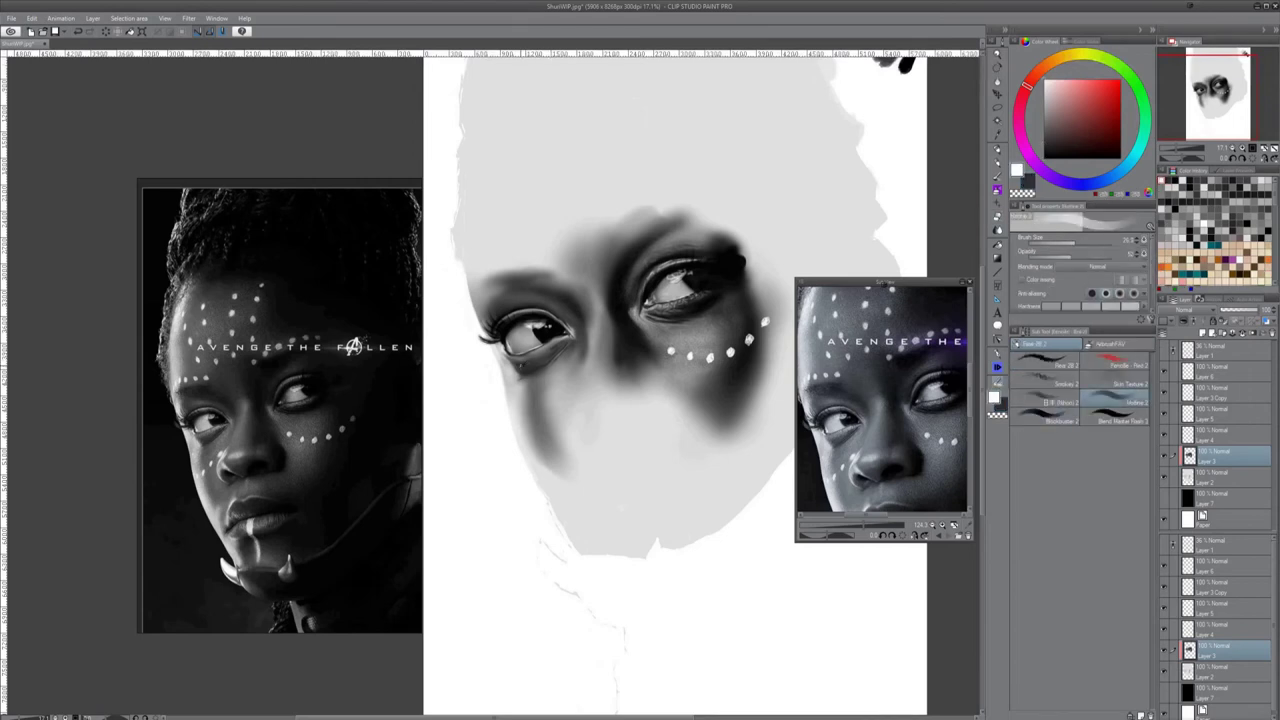
key(x)
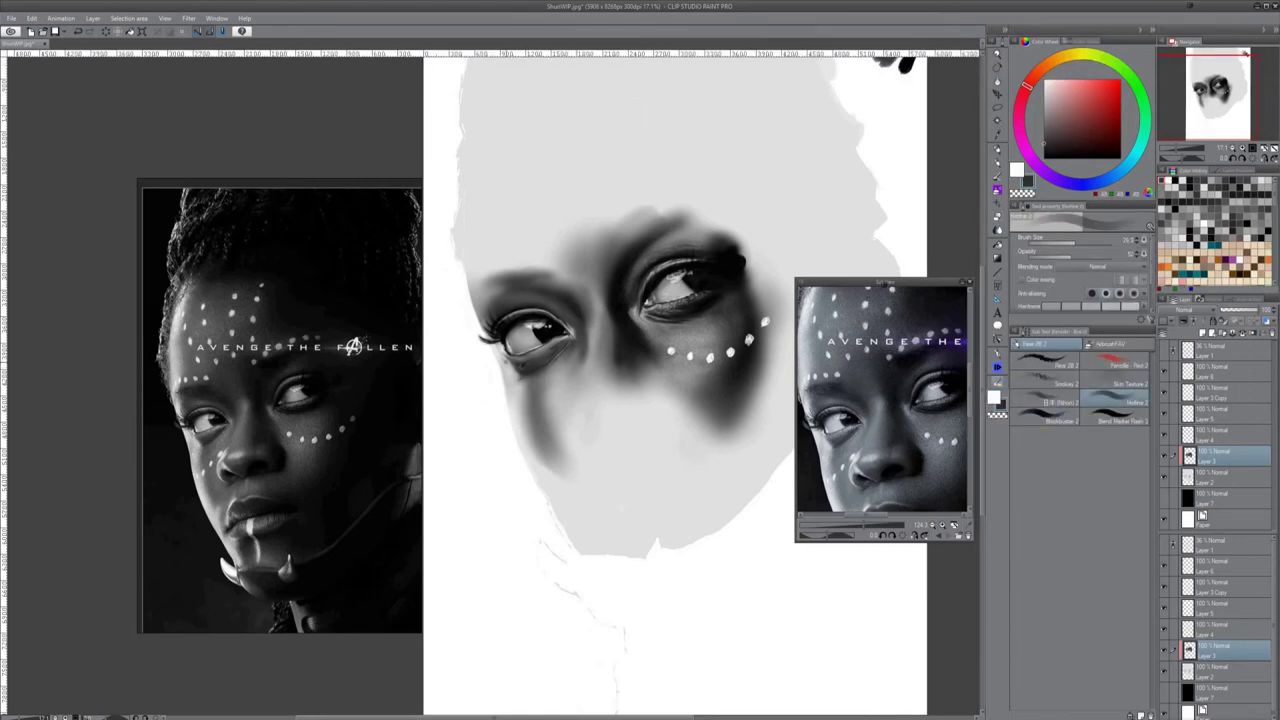
click(997, 149)
click(997, 163)
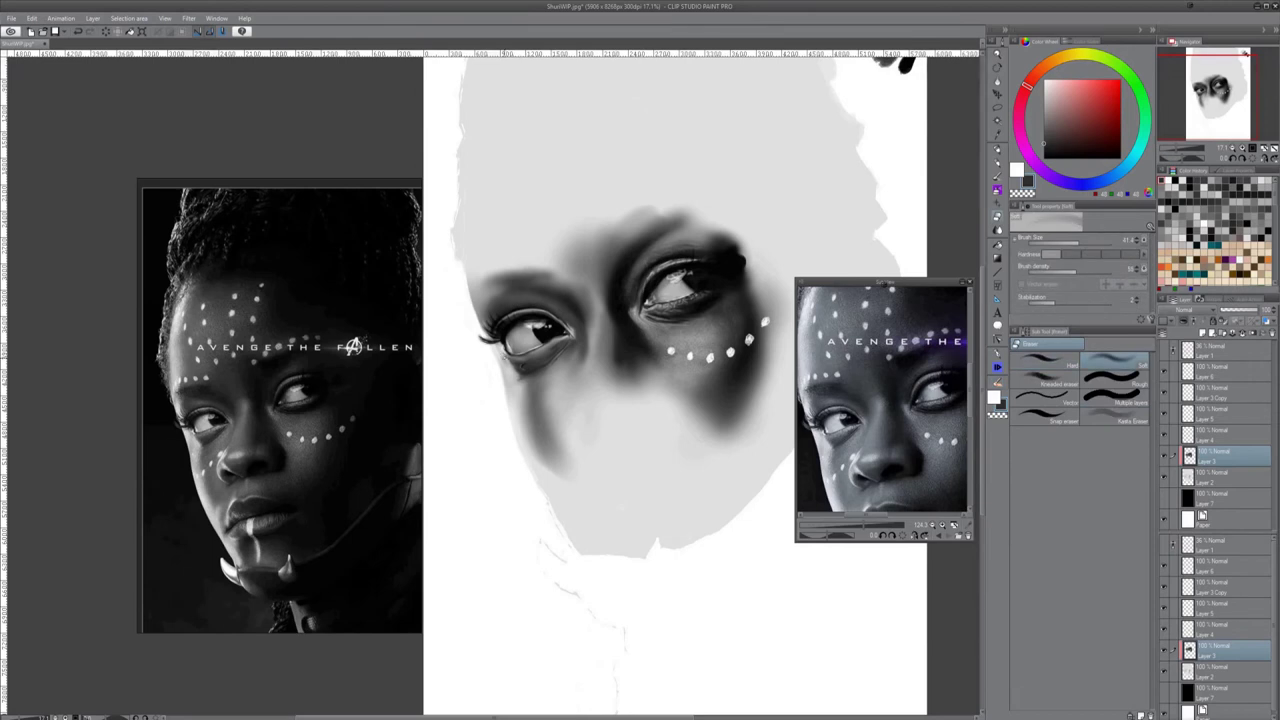
Enlarge the reference picture and frame its left eye and nose, with the Hotline 2 pencil active
click(997, 367)
key(p)
drag(890, 525, 867, 525)
drag(835, 326, 883, 283)
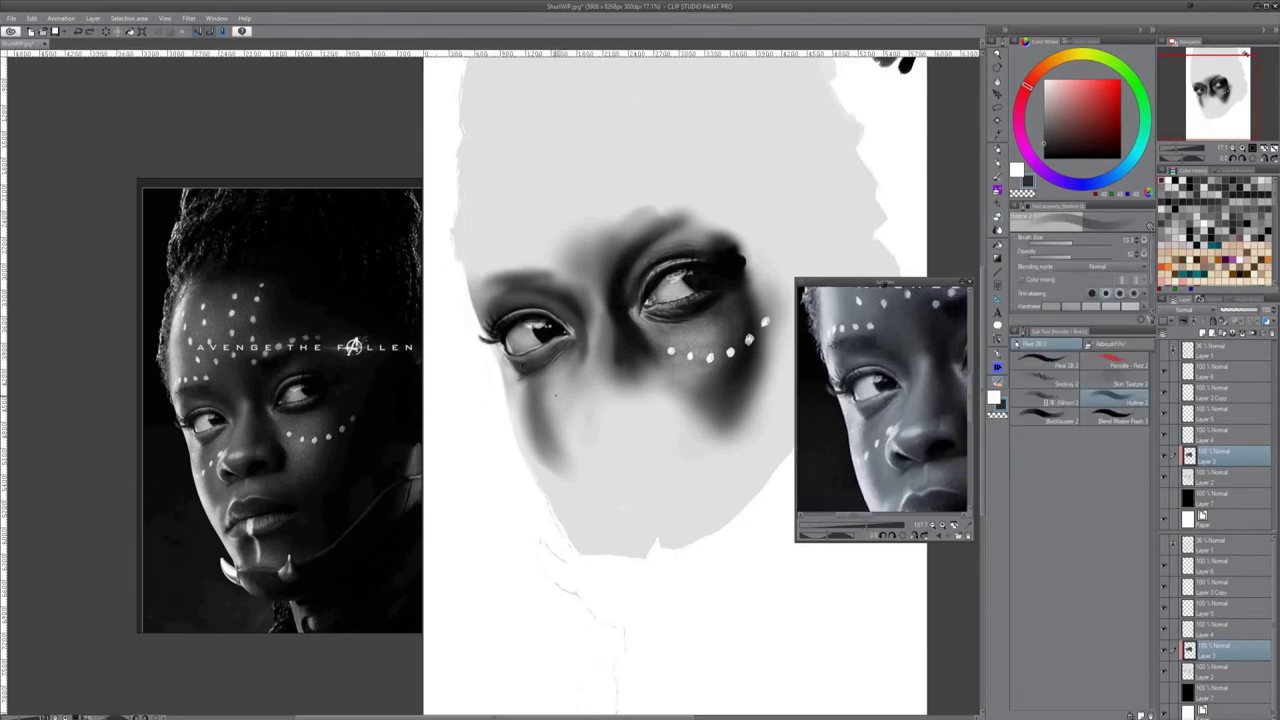
Refine the cheek shadow below the left eye on Layer 3, alternating the Hotline 2 pencil and Blend Master Flash 2
key(bracketleft)
key(j)
key(p)
key(x)
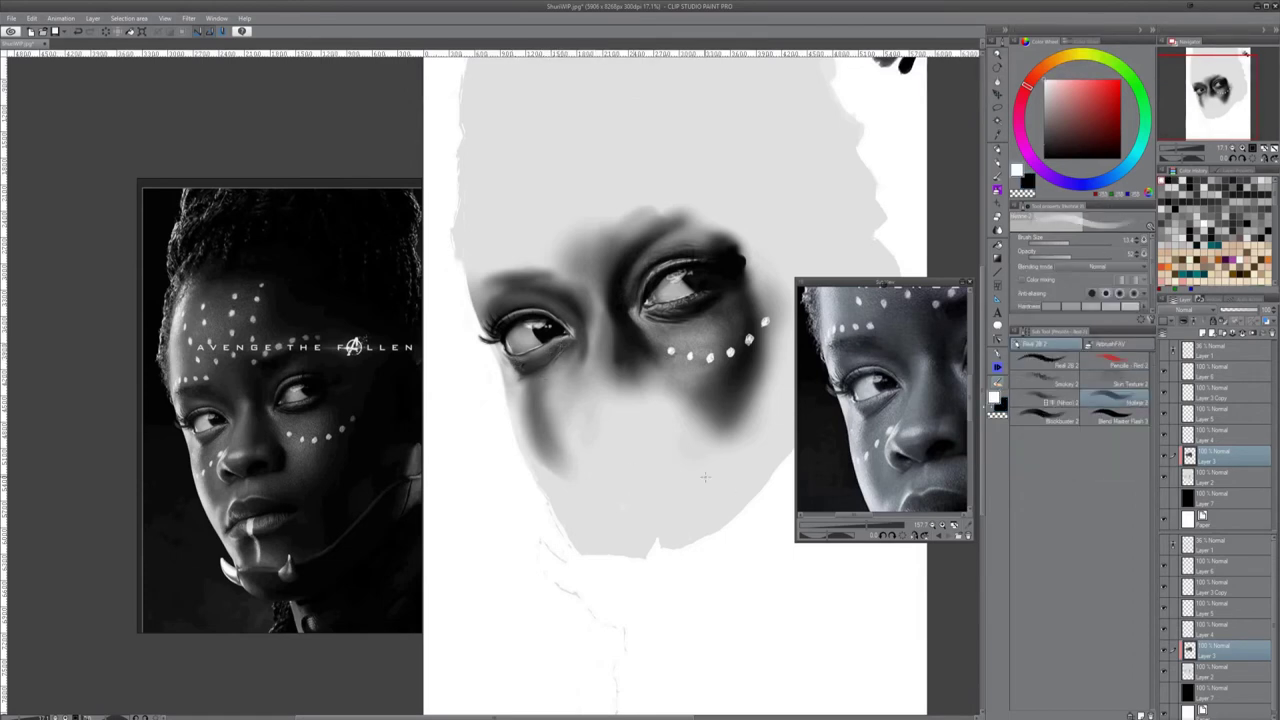
key(x)
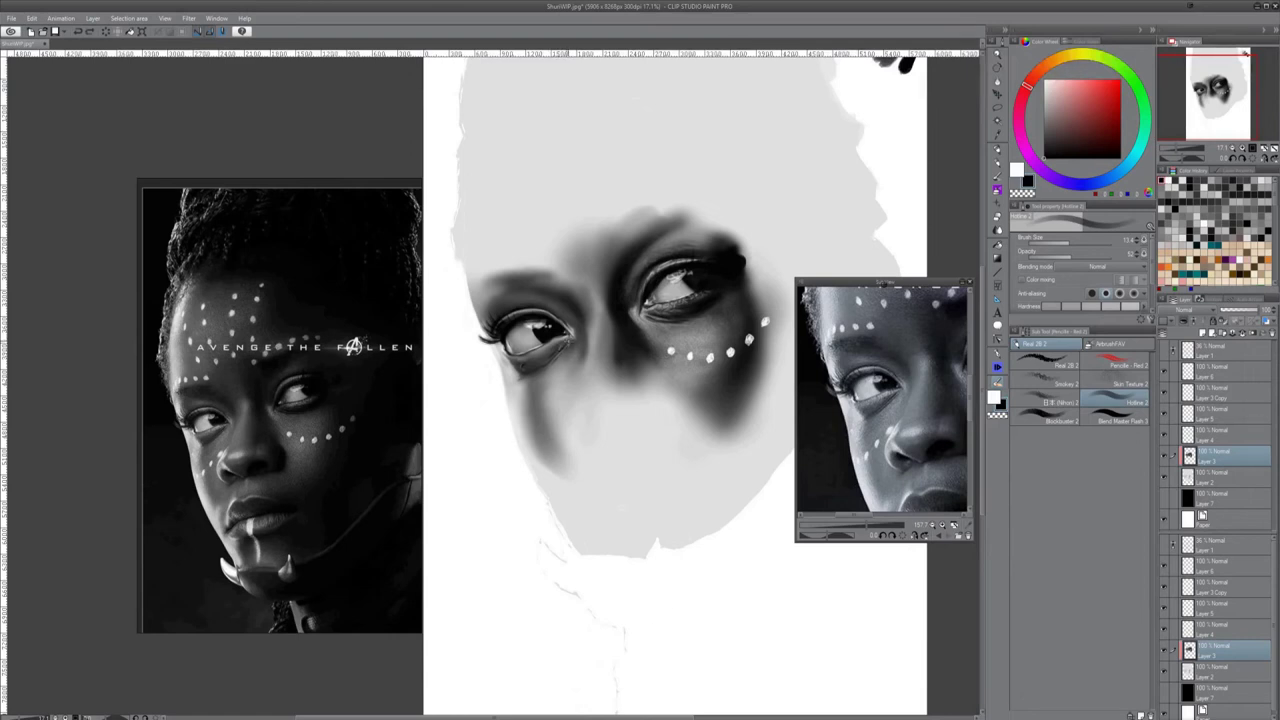
key(j)
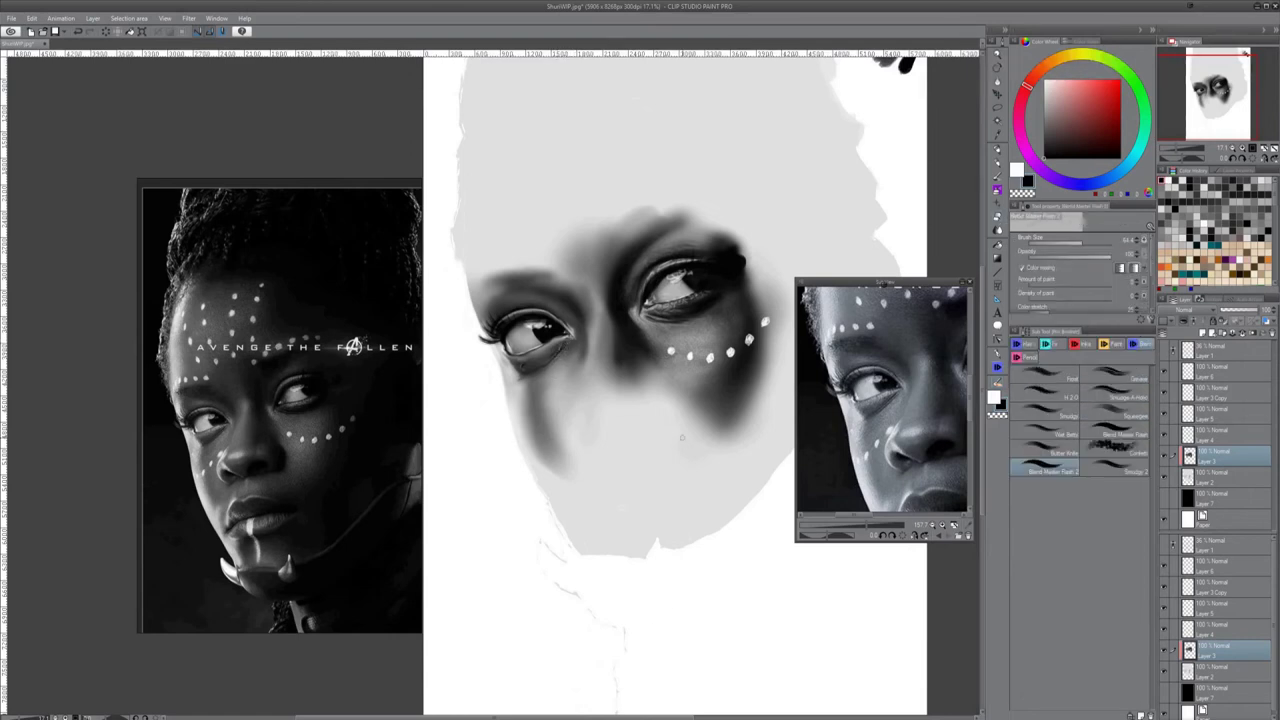
key(b)
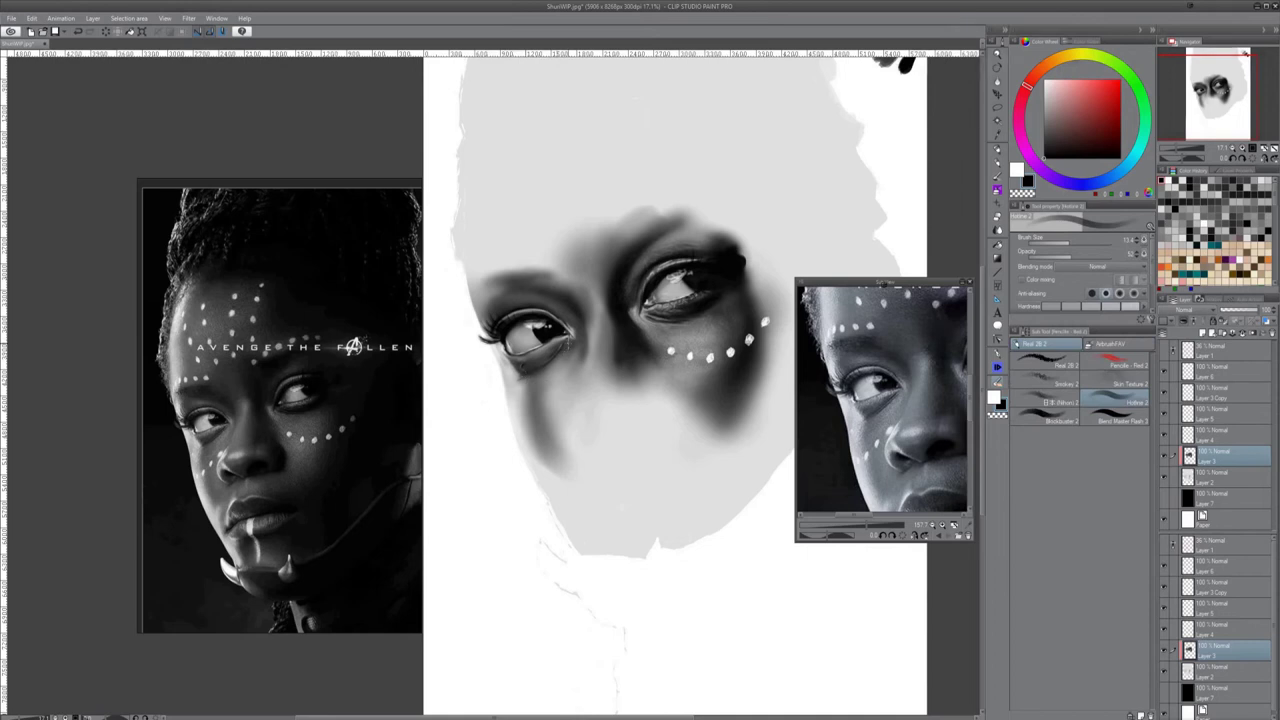
key(x)
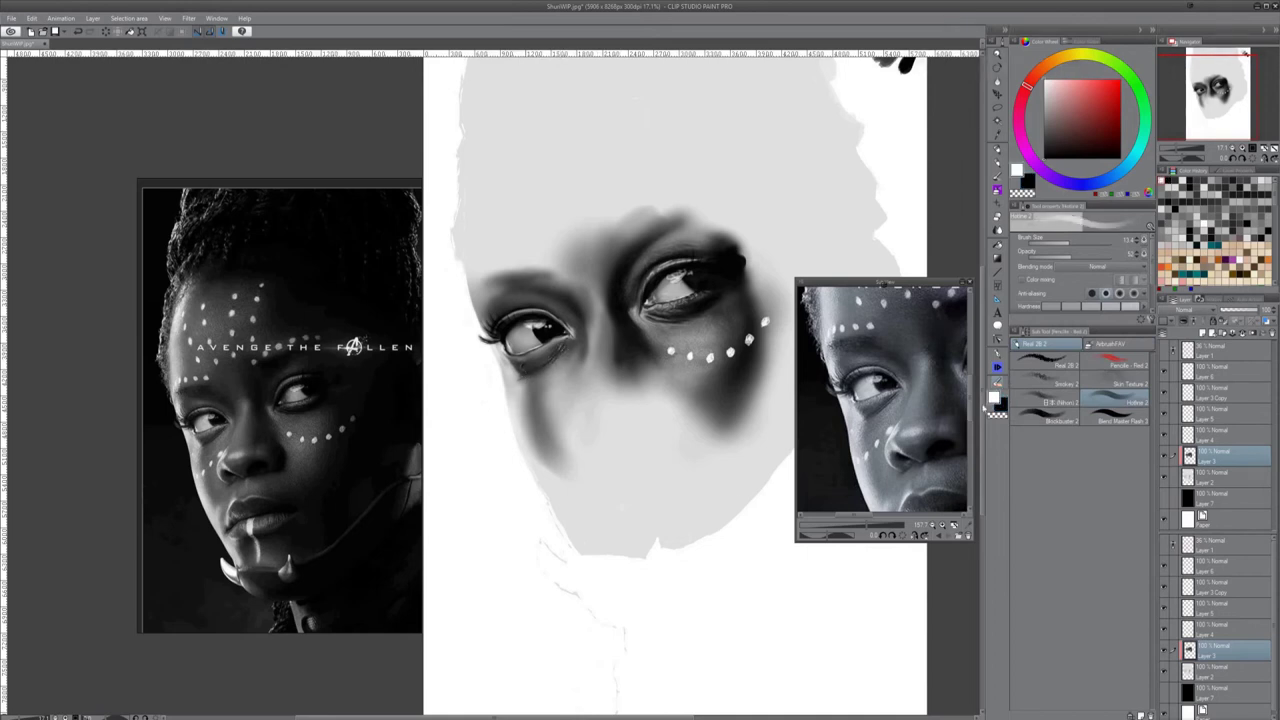
Darken and blend the shadow directly beneath the left eye on Layer 3, finishing with the Hotline brush active
key(b)
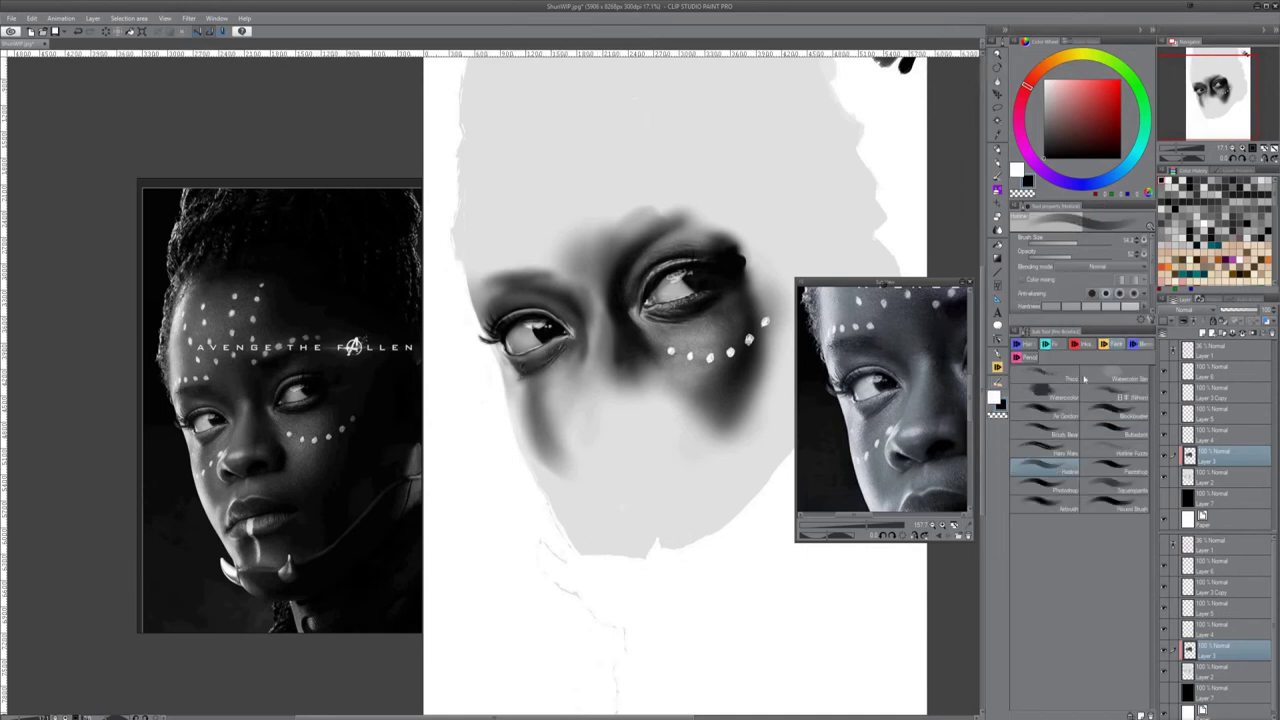
key(b)
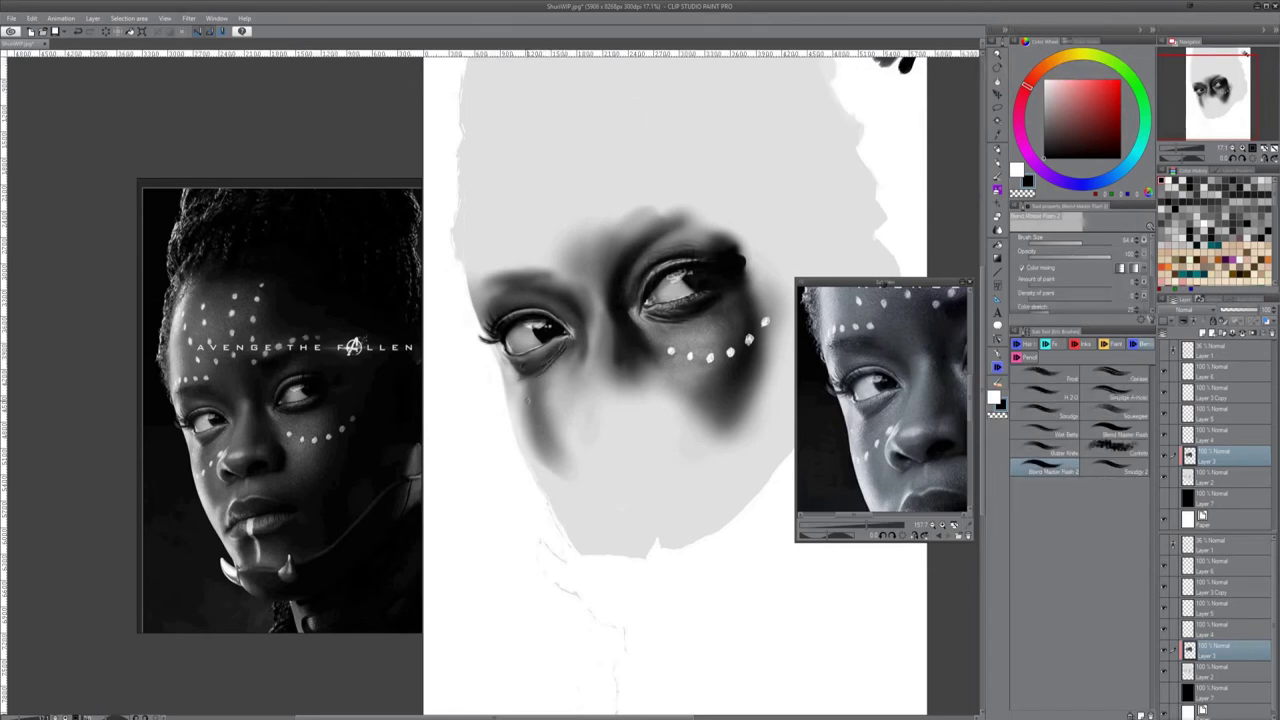
key(b)
drag(529, 366, 549, 348)
key(x)
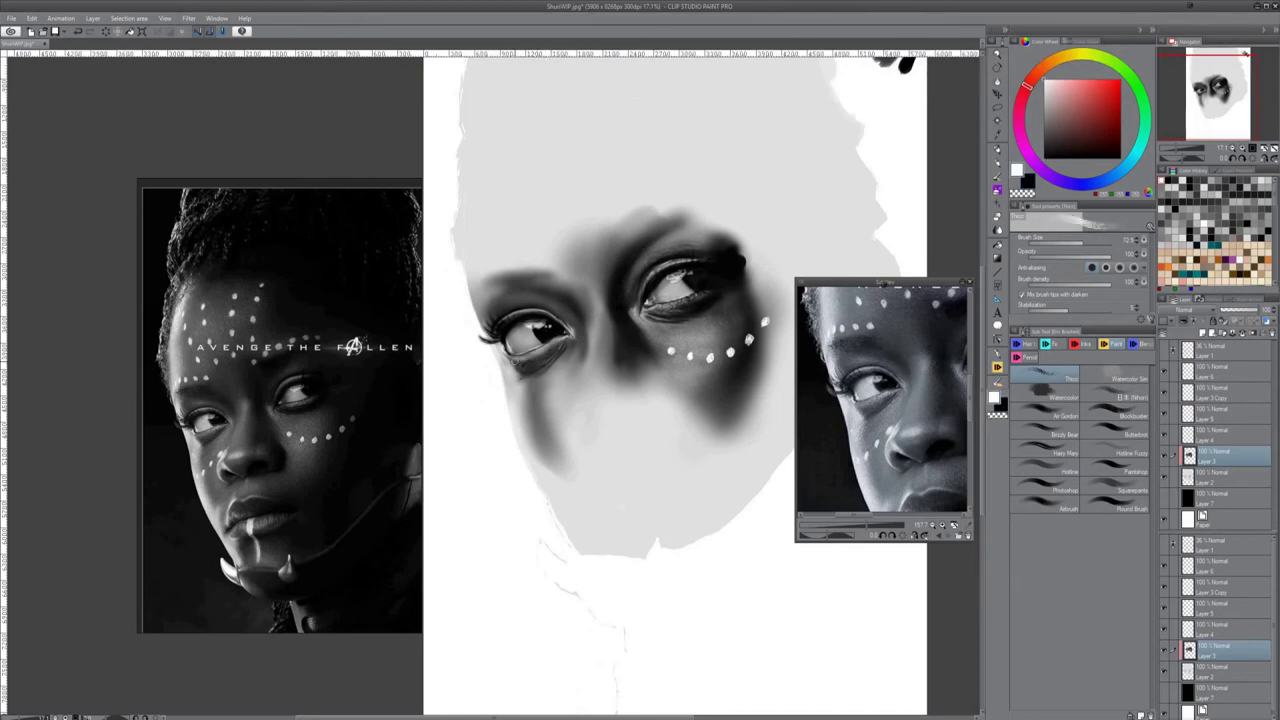
click(1045, 467)
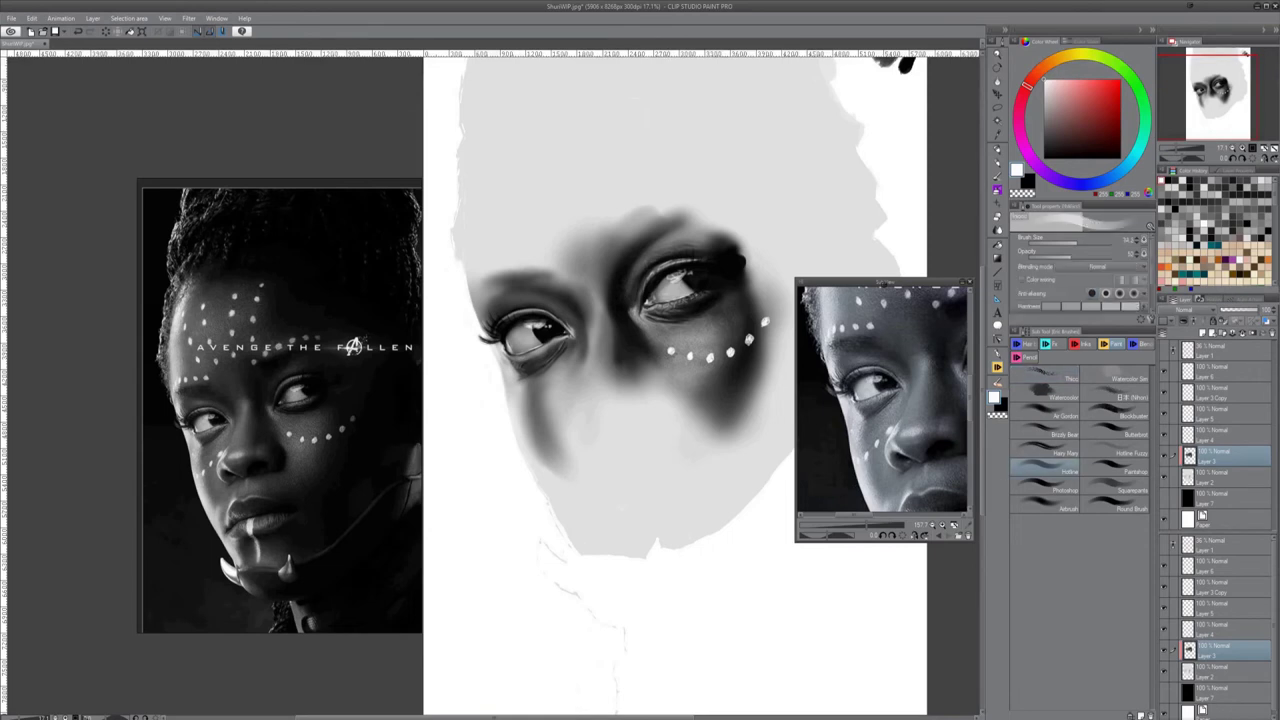
Replace Layer 7 with a fresh layer, fill the background solid black on it, and make Layer 3 active again
click(1218, 497)
click(1268, 333)
click(1203, 333)
key(x)
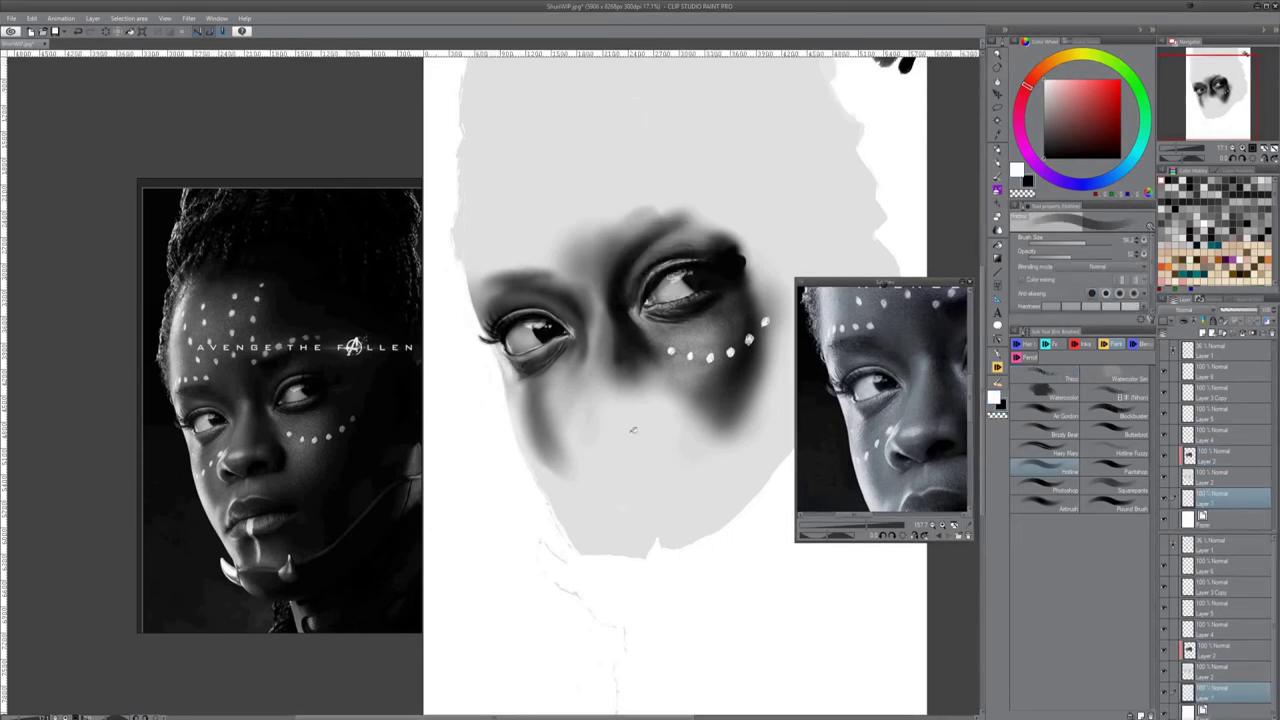
key(g)
click(503, 486)
key(b)
key(x)
click(1215, 456)
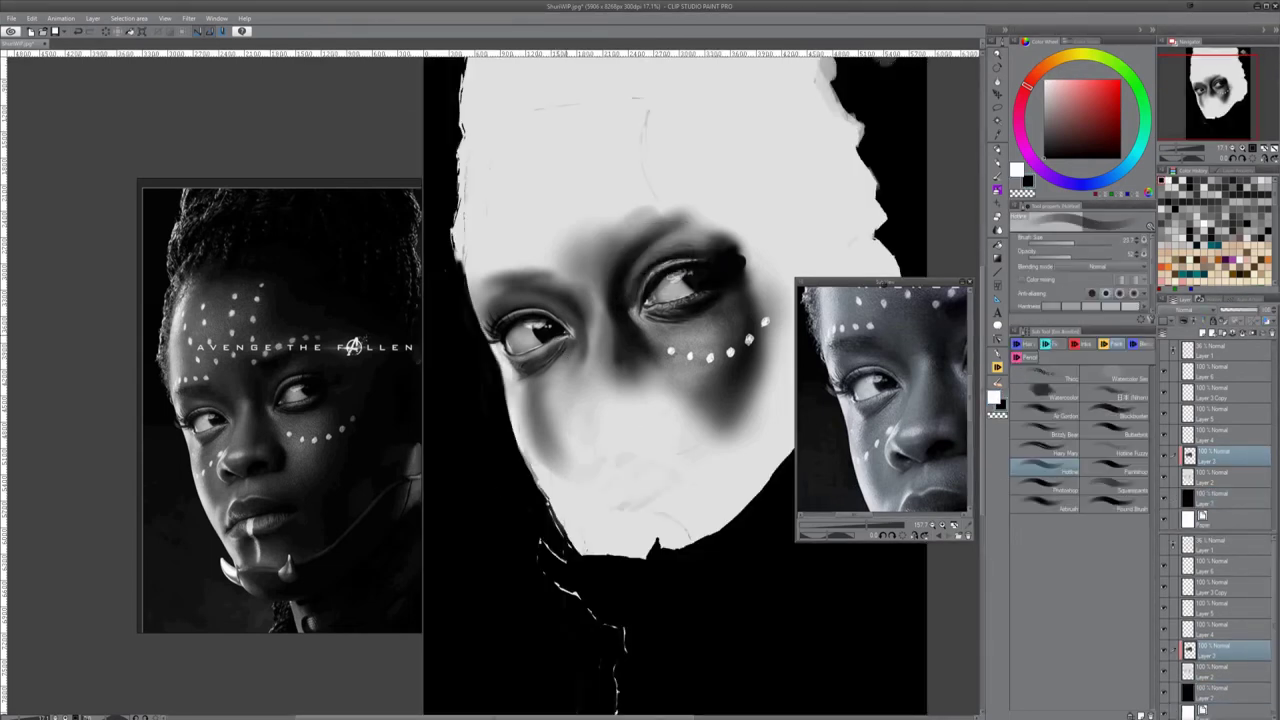
Touch up the outer lashes of the left eye on Layer 6 with the Strands of Hair brush in white
click(1140, 344)
click(1023, 344)
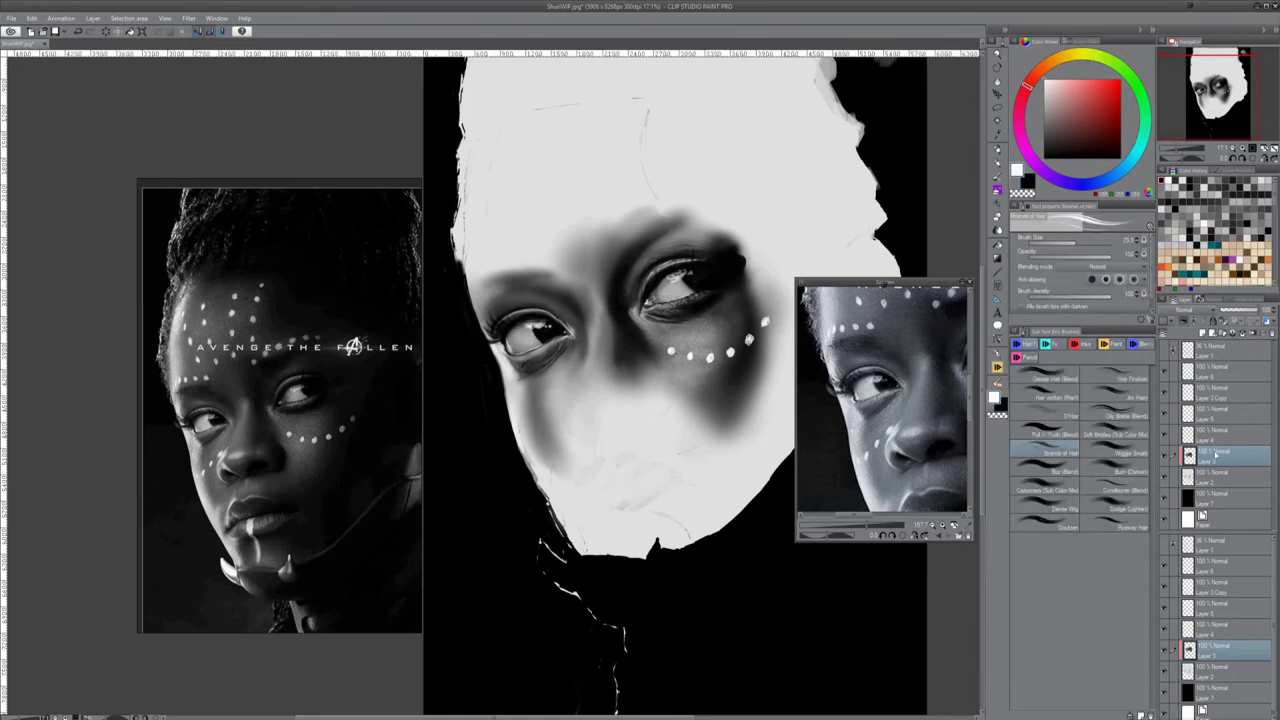
click(1216, 371)
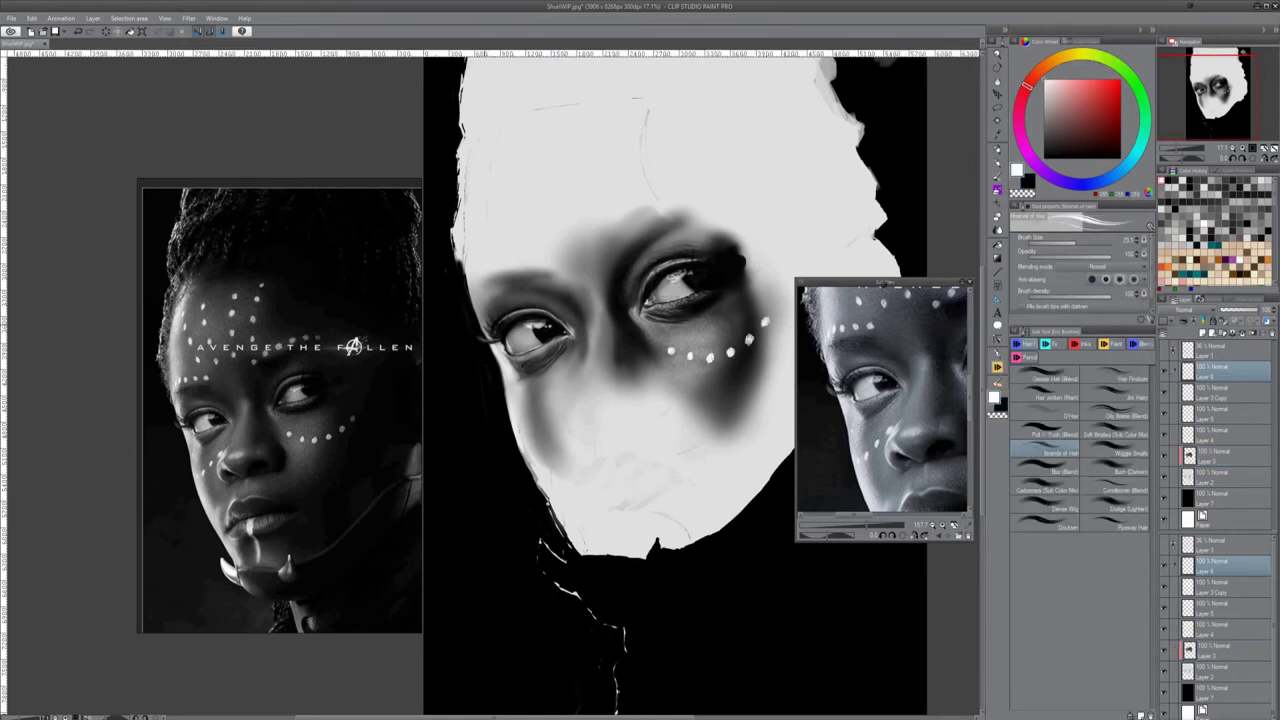
Shade the skin under the left eye's inner corner on Layer 3 with the Hotline brush and soften it with a blender
click(1231, 461)
click(1111, 344)
key(x)
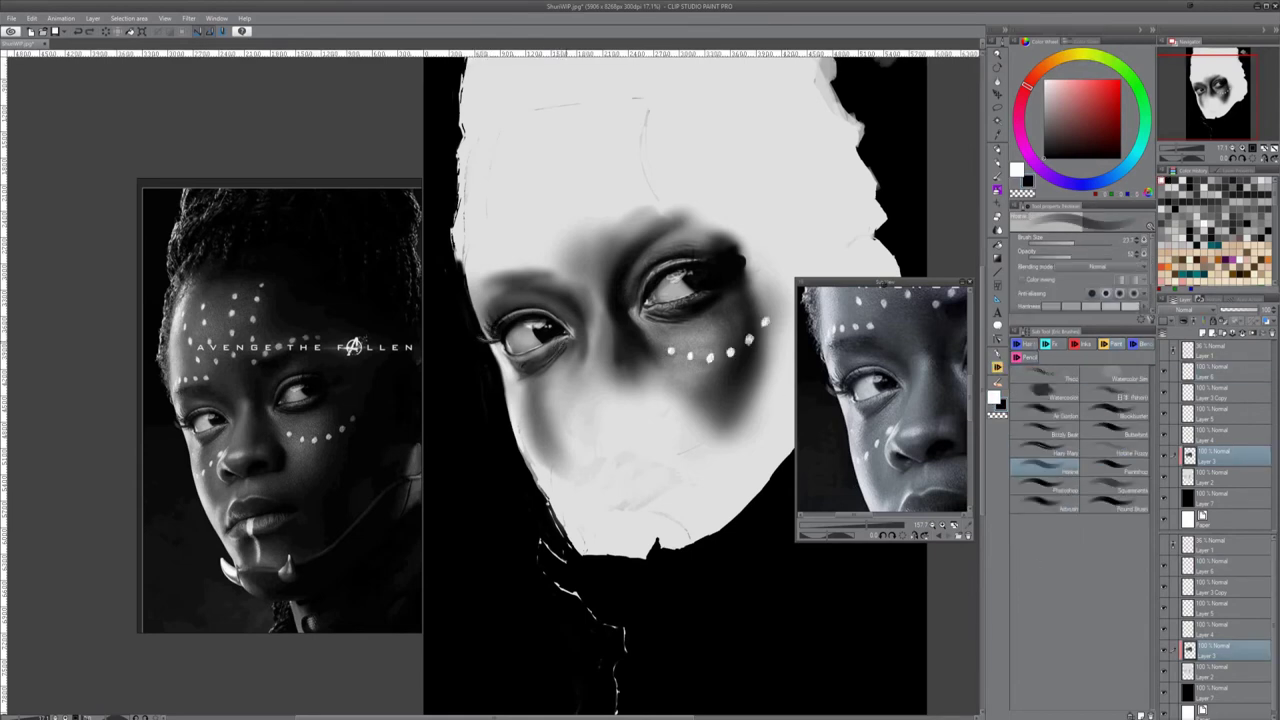
key(j)
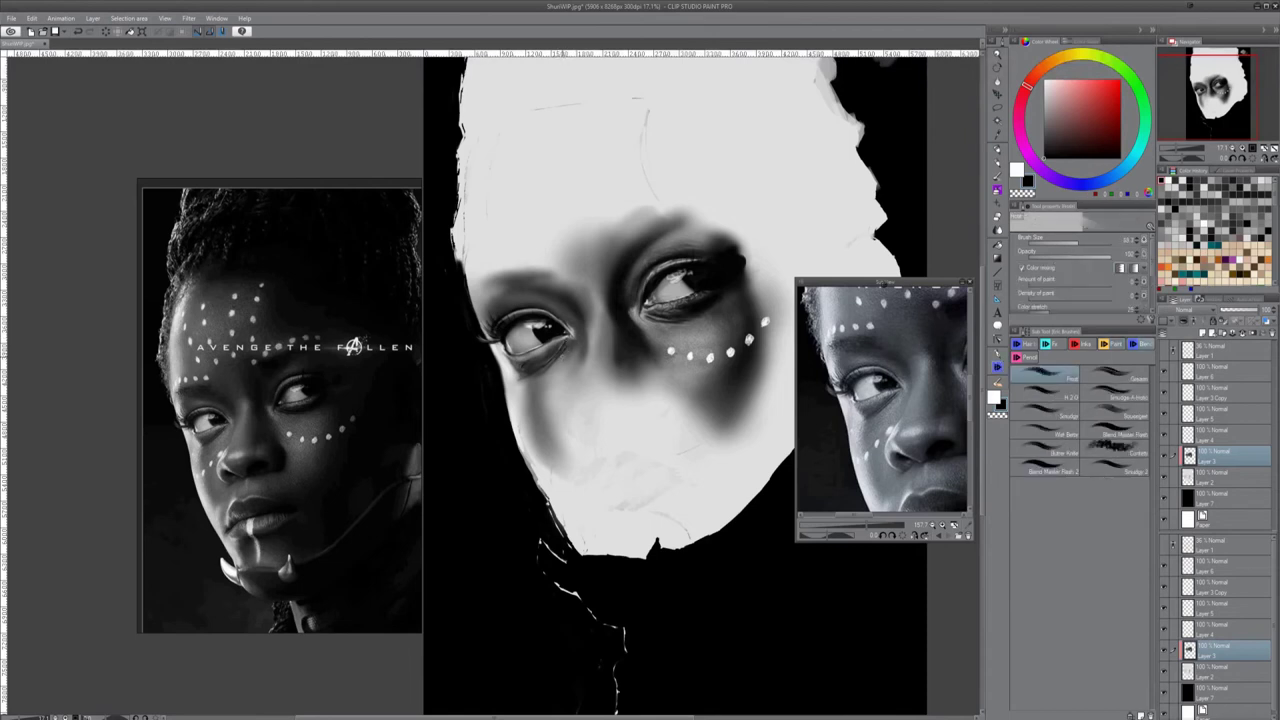
key(b)
drag(554, 361, 567, 346)
key(j)
key(b)
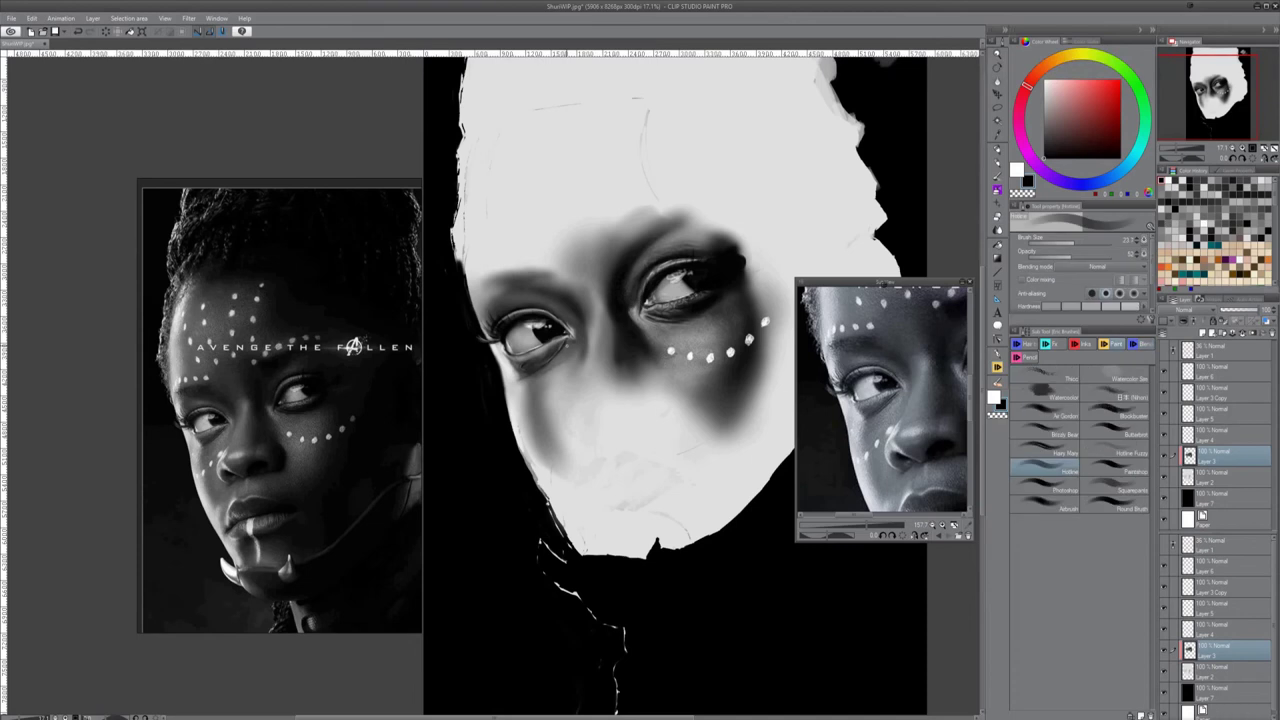
Soften the cheek shadow below the left eye on Layer 3 with the soft eraser, Hotline brush and blender
key(e)
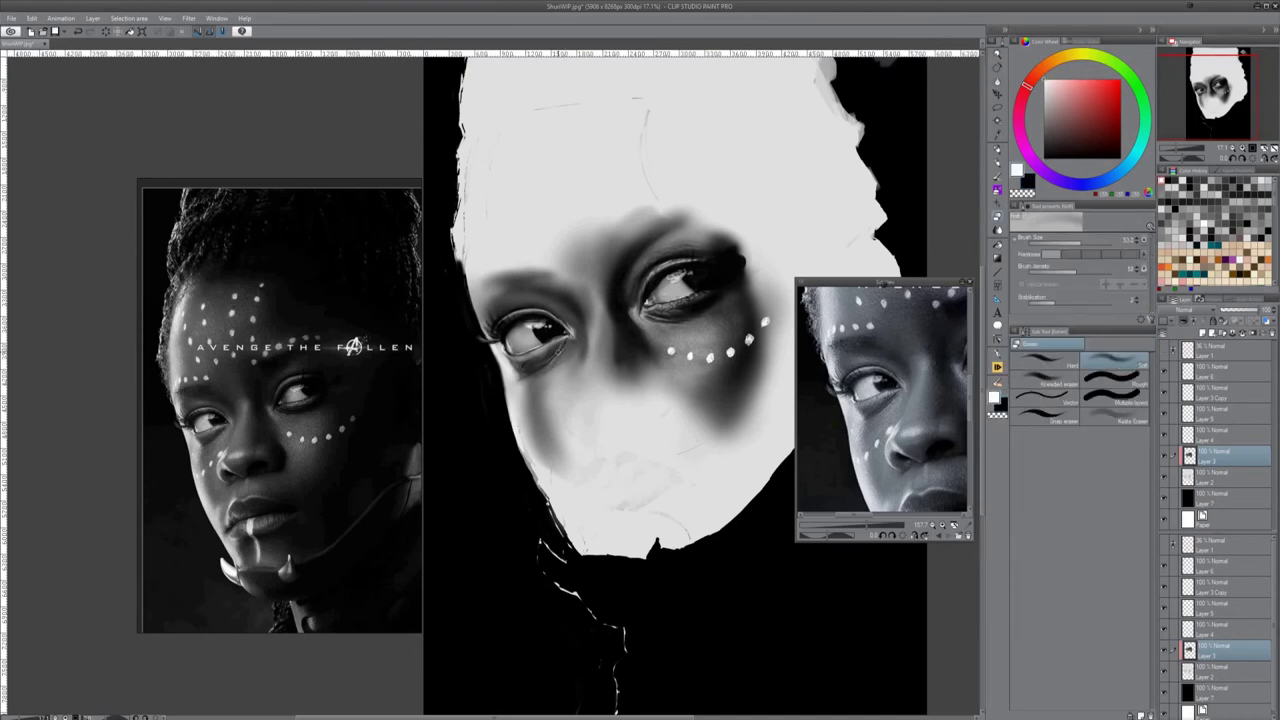
key(j)
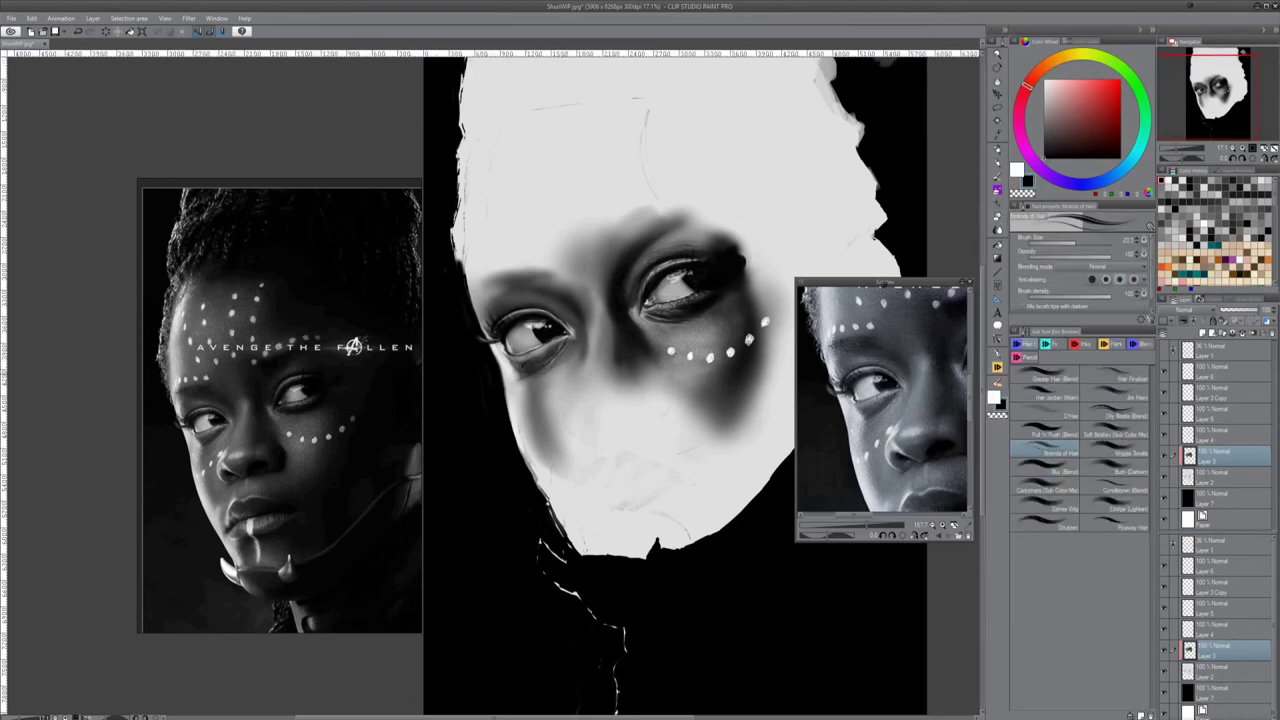
key(b)
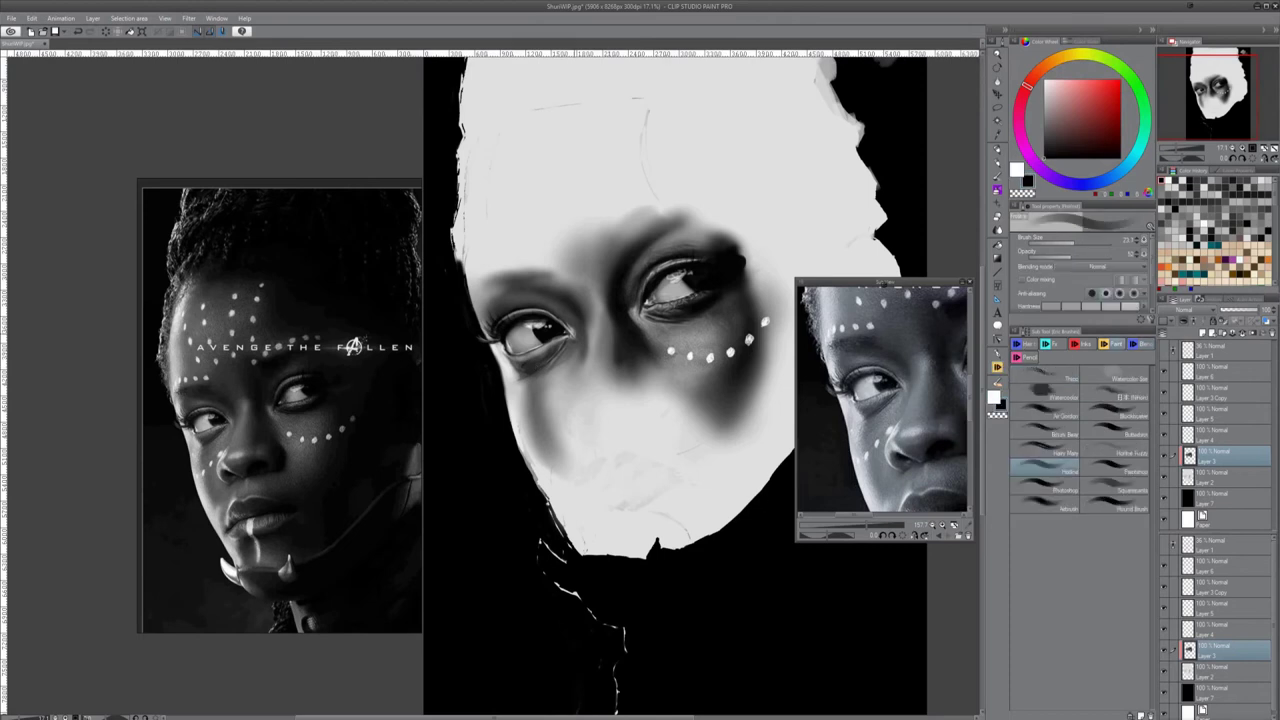
key(j)
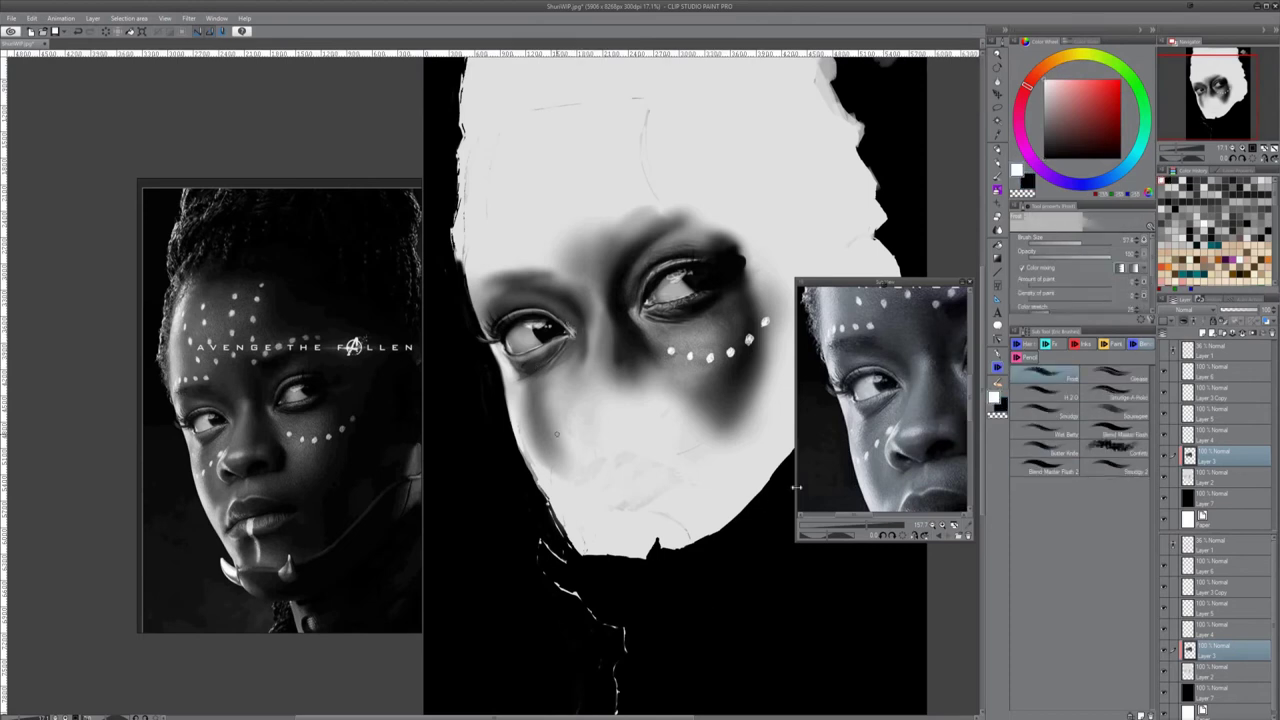
key(b)
key(j)
scroll(727, 458, down, 1)
scroll(727, 458, up, 1)
key(x)
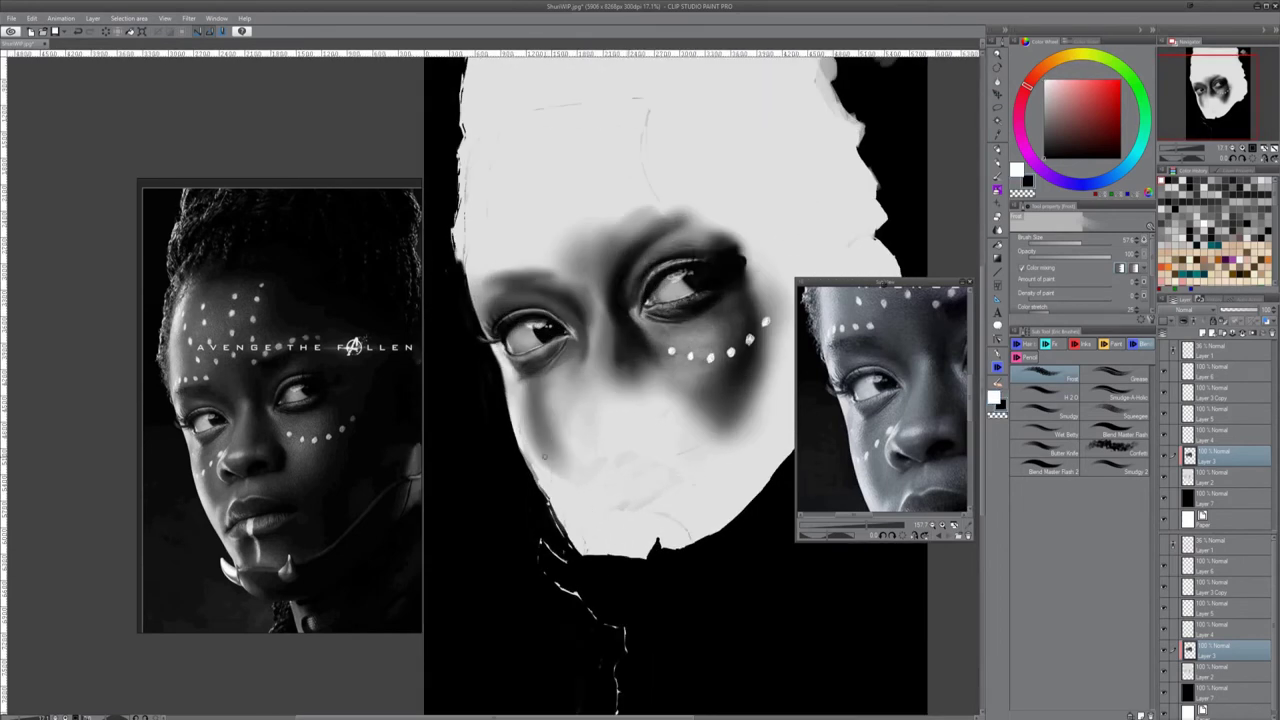
Build up the outer cheek shading beneath the left eye on Layer 3, alternating the Hotline brush and the blender
key(c)
key(b)
key(j)
key(b)
key(j)
key(b)
key(j)
drag(527, 374, 525, 365)
key(b)
key(j)
Place the reference picture beside the painted left eye and ready the Strokes texture brush on Layer 3 Copy
click(1066, 346)
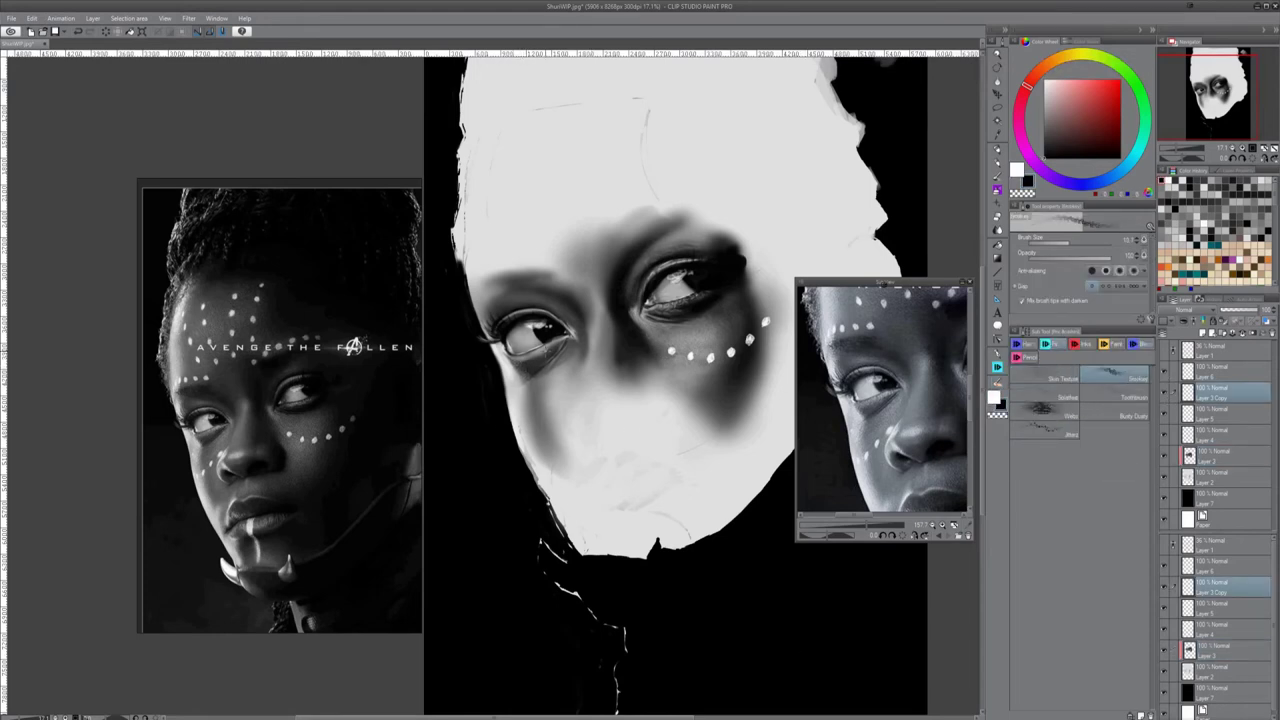
drag(880, 283, 688, 225)
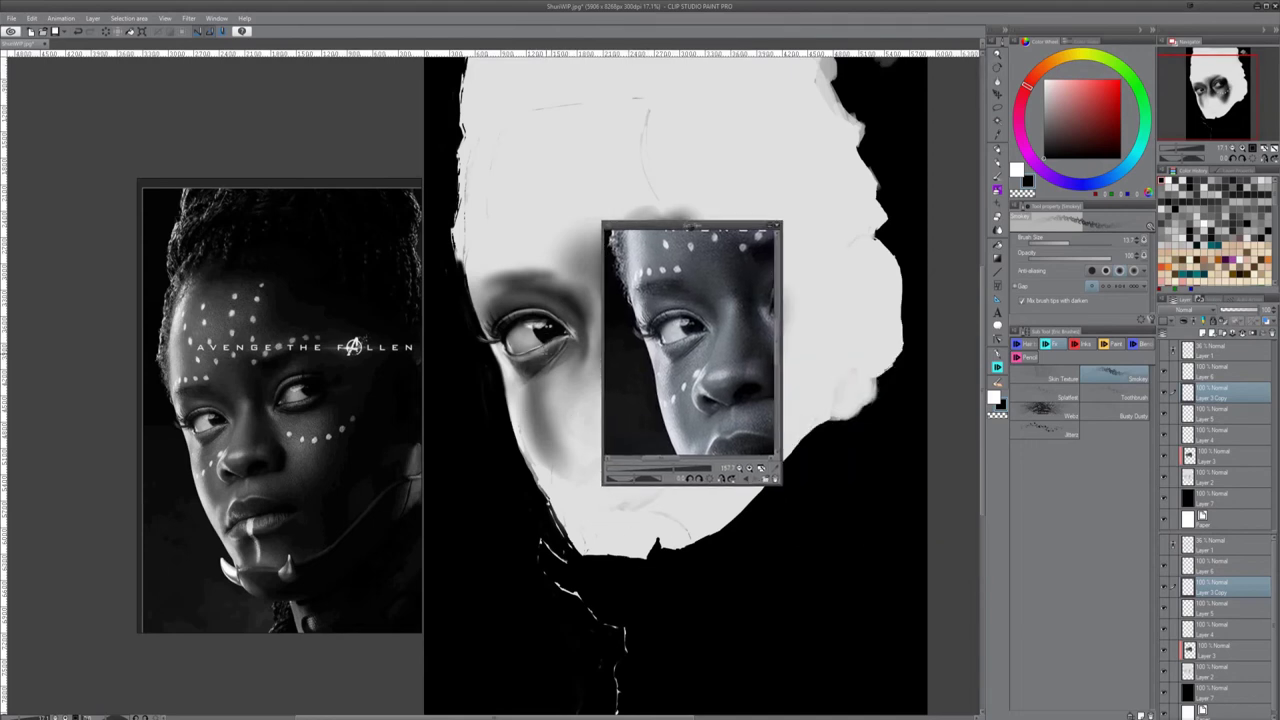
key(x)
key(p)
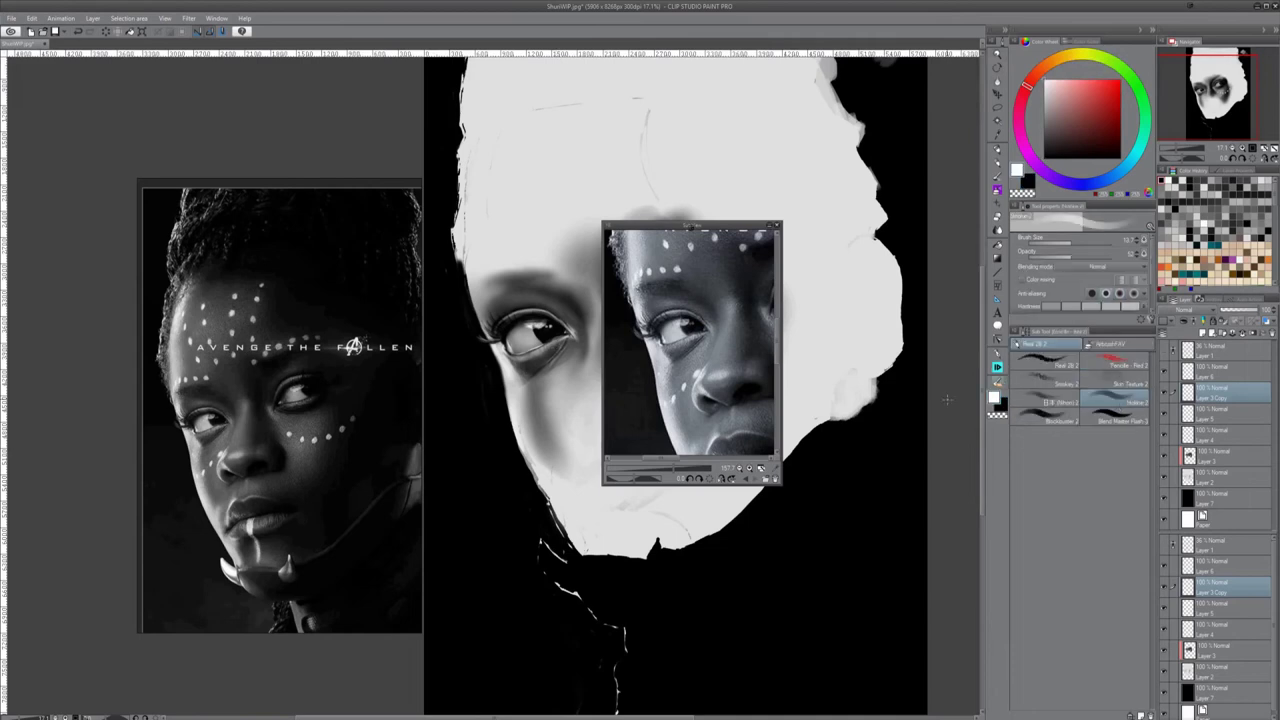
click(997, 369)
click(1112, 345)
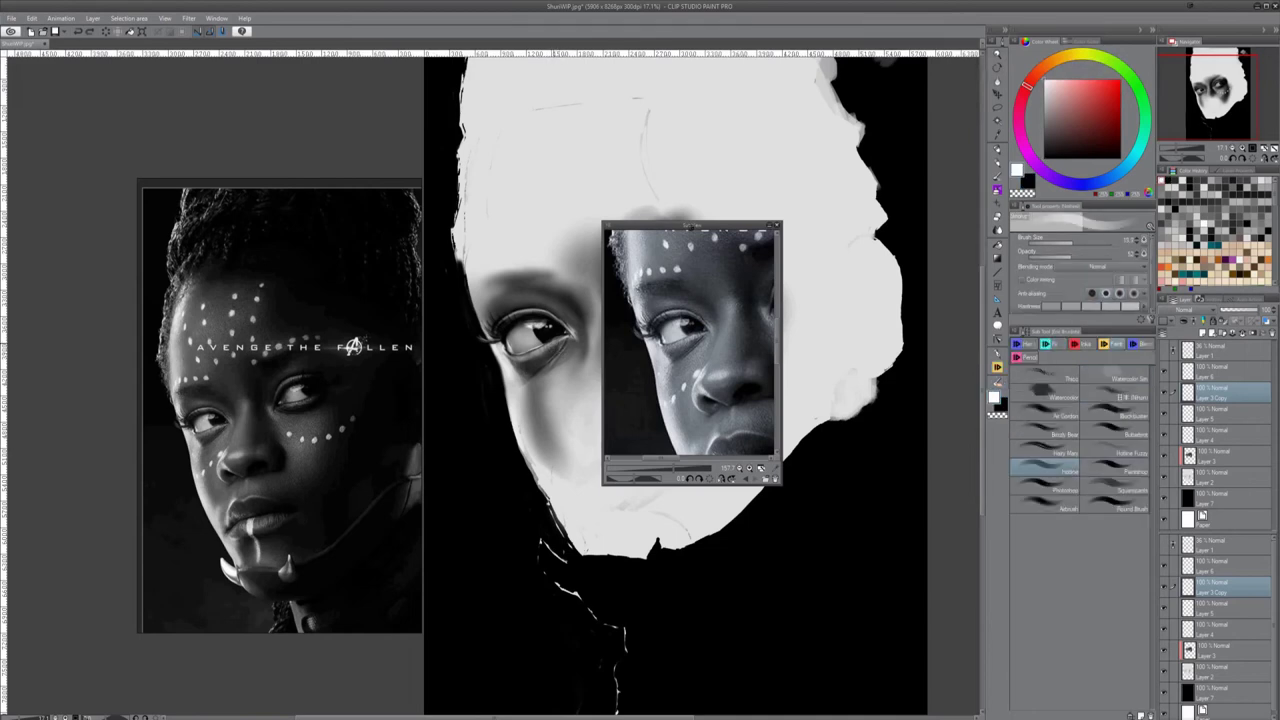
click(1048, 345)
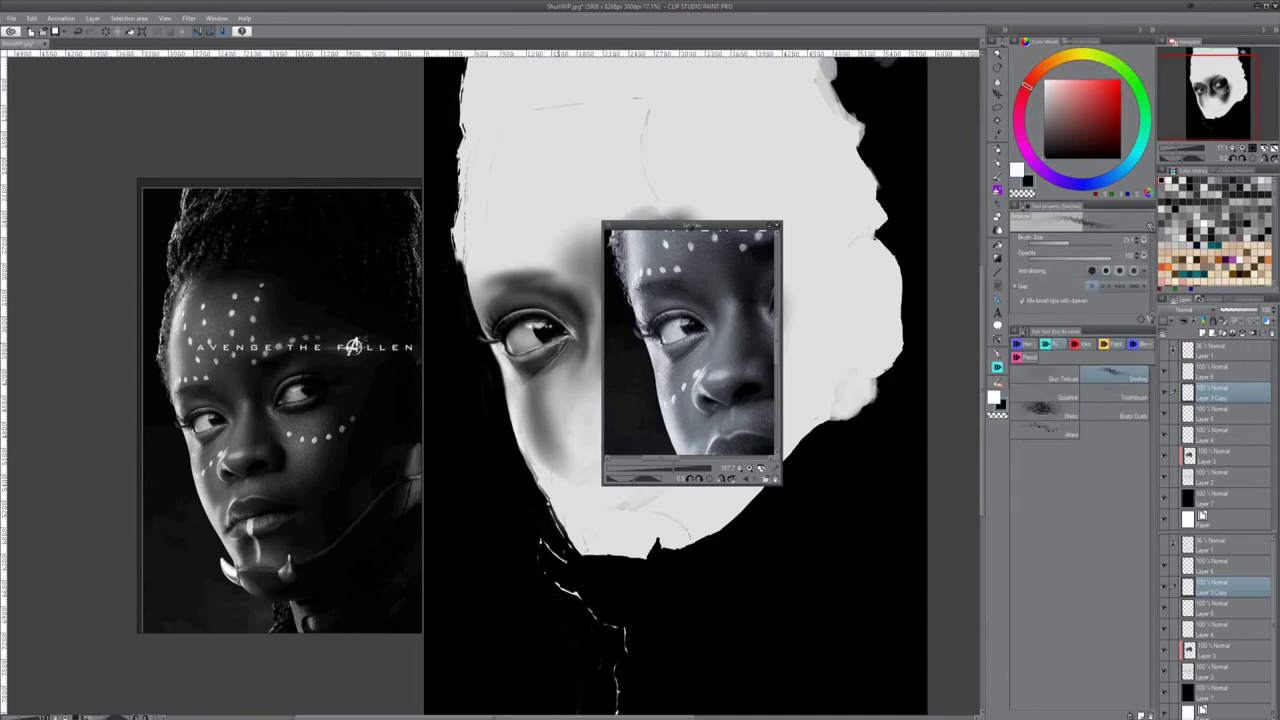
key(b)
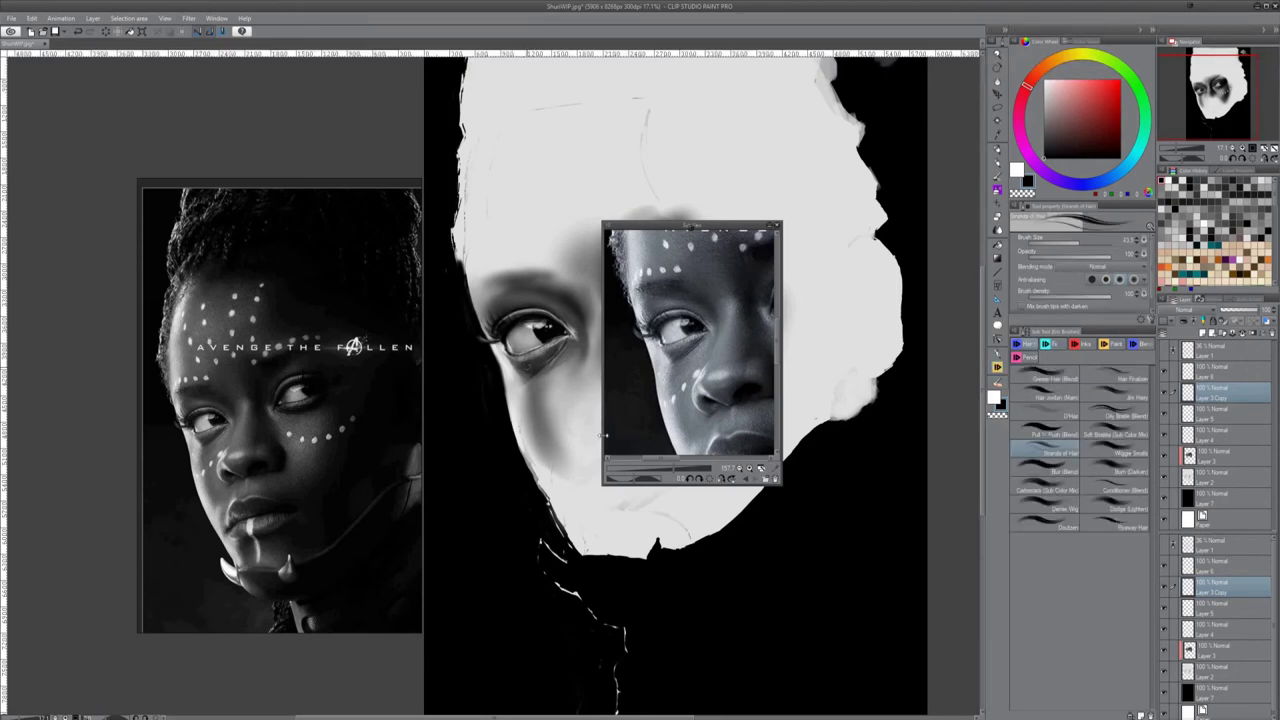
key(b)
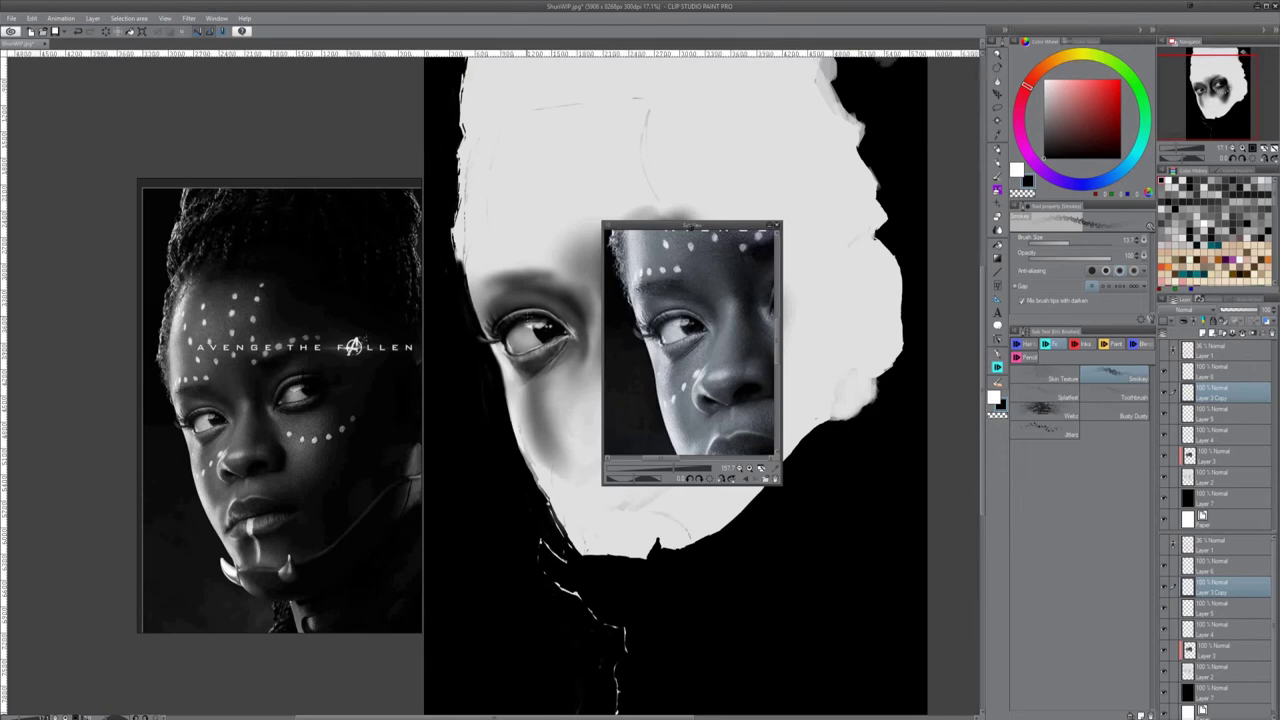
Darken the cheek below the left eye on Layer 3 with the Shadow 2 airbrush and blend the tone
click(1215, 456)
key(b)
key(b)
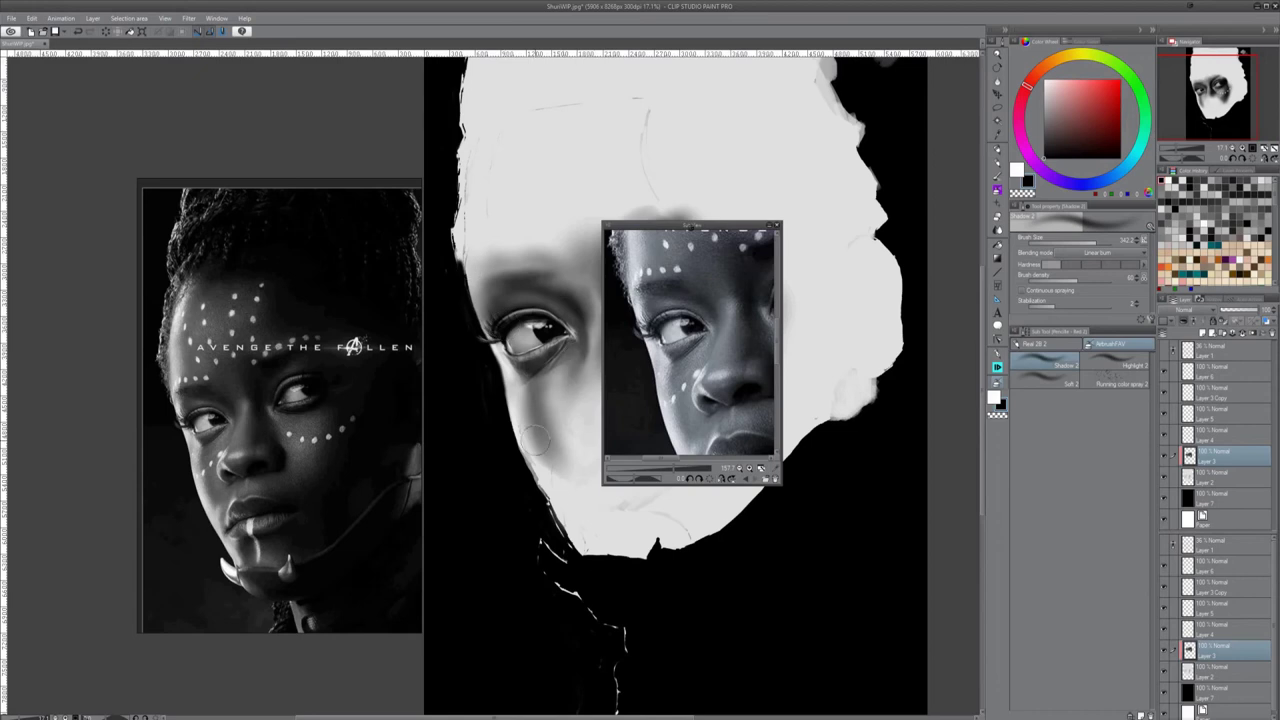
mouse_move(570, 374)
mouse_down()
mouse_move(556, 440)
mouse_move(554, 425)
mouse_up()
drag(528, 382, 560, 458)
key(j)
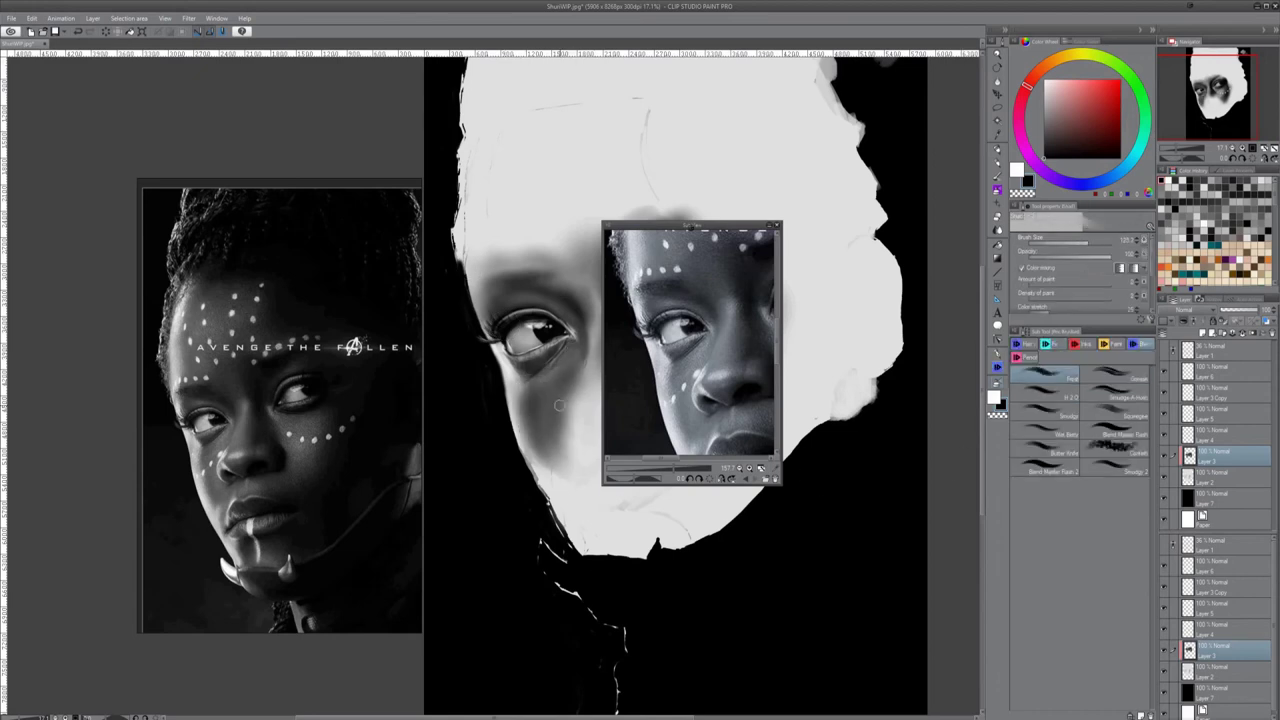
key(b)
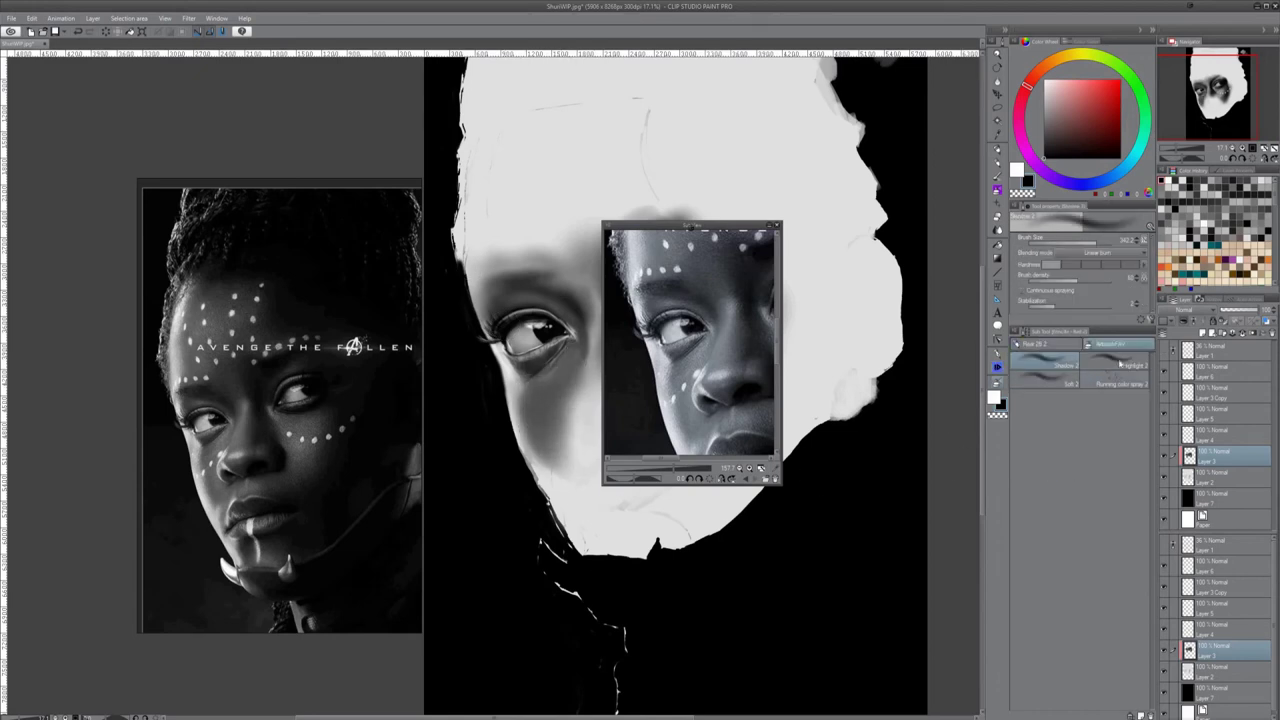
Deepen the shadow under the left eye with a smaller Shadow 2 airbrush and smooth it with Blend Master Flash 2
mouse_move(548, 372)
mouse_down()
mouse_move(570, 360)
mouse_move(560, 378)
mouse_move(571, 352)
mouse_up()
key(bracketleft)
key(bracketleft)
key(bracketleft)
key(bracketleft)
key(j)
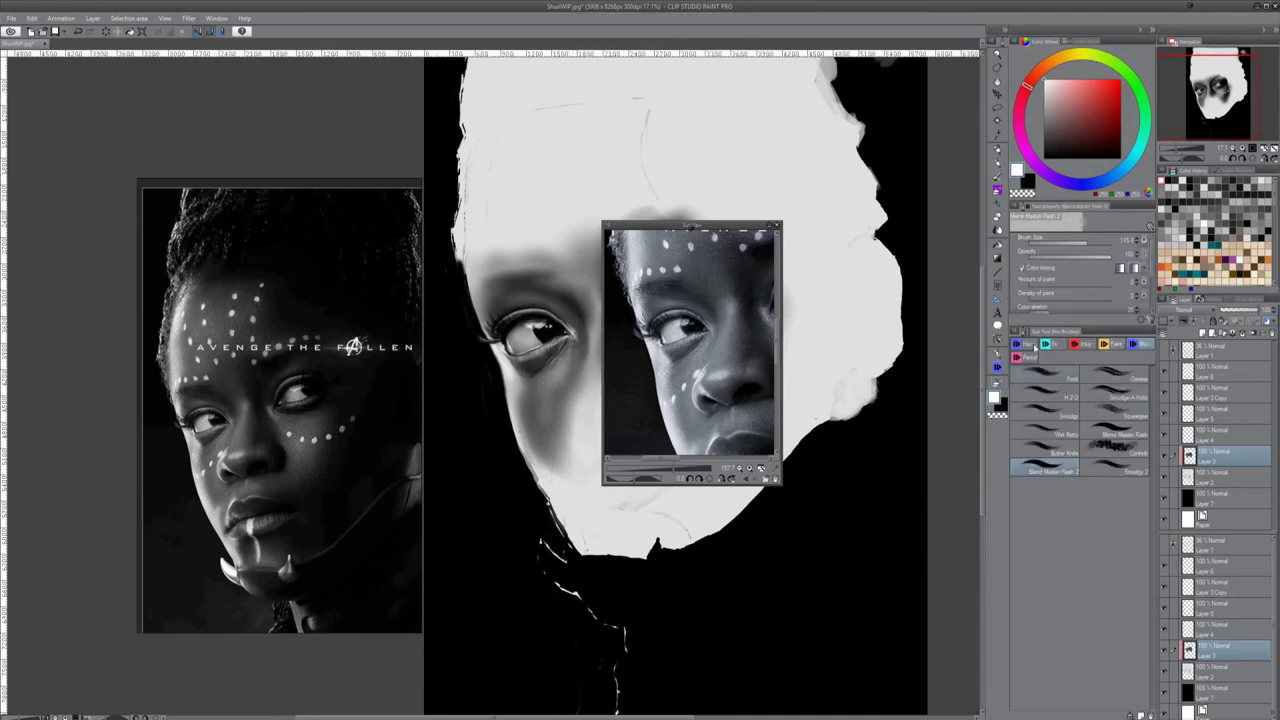
Draw hairs in the left eyebrow on Layer 6 with the Strands of Hair brush
click(1032, 345)
click(1212, 371)
click(999, 408)
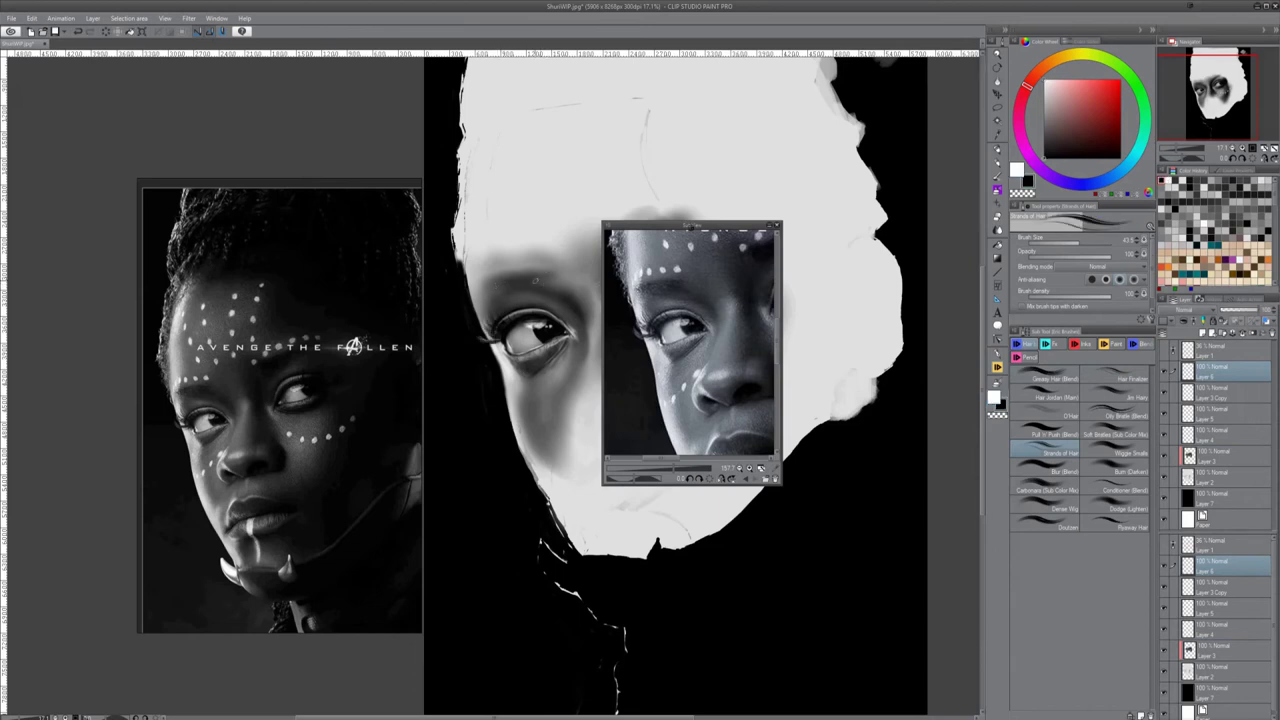
scroll(590, 410, down, 2)
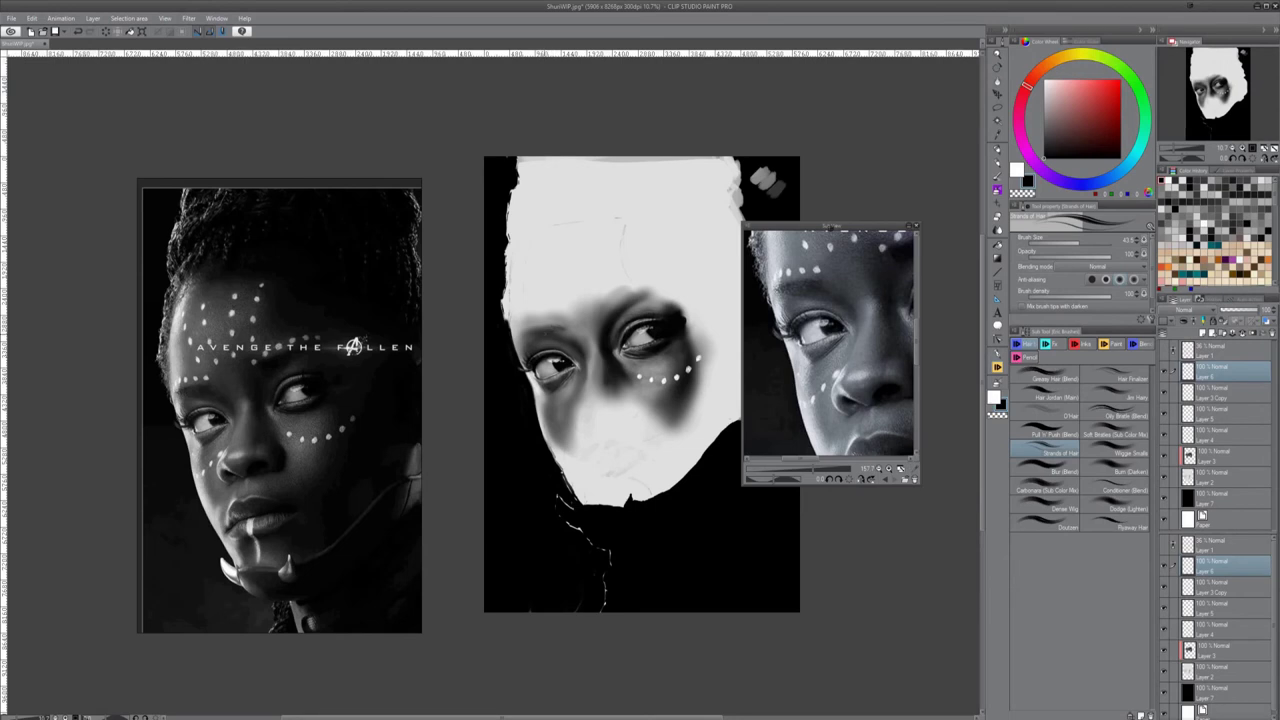
click(993, 398)
click(999, 406)
Refine the left eyebrow on Layer 6 with the Strands of Hair brush, using a gray sampled from the brow
click(1222, 456)
key(b)
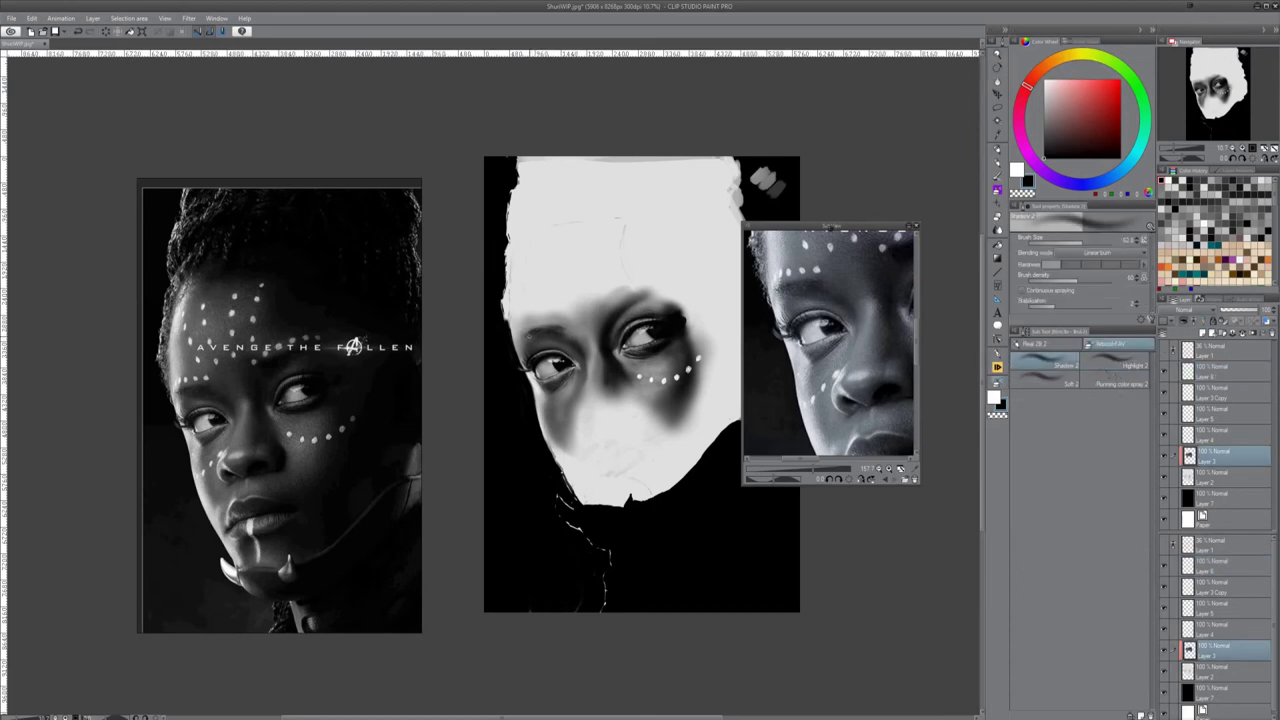
click(1222, 370)
click(997, 367)
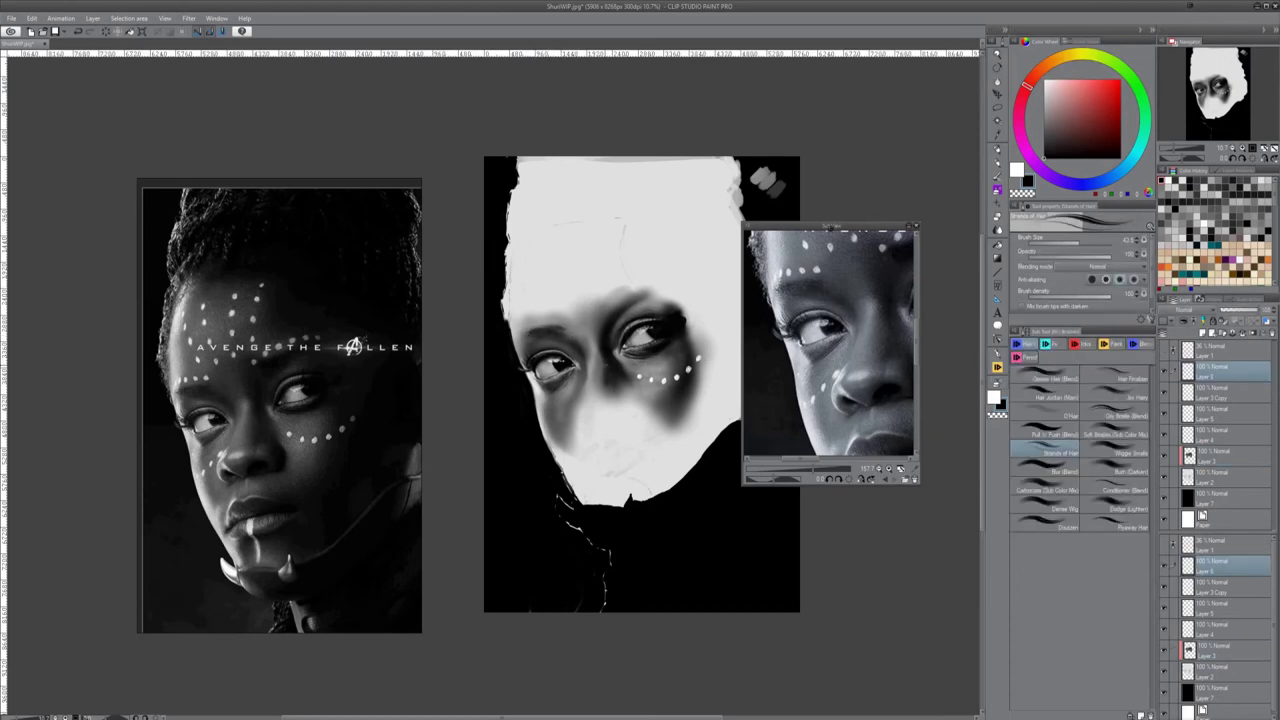
alt+click(546, 336)
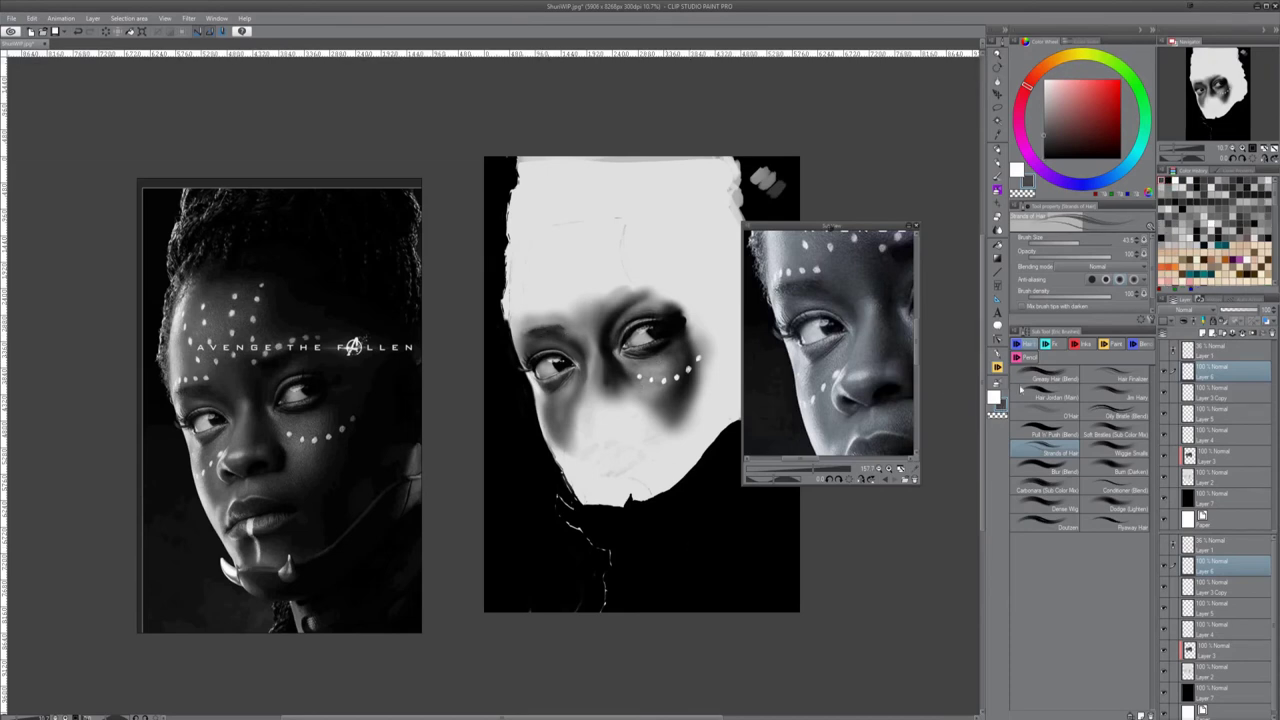
Soften the shading around the left eye and cheek on Layer 3 with a smaller Blend Master Flash 2 and the Hotline brush
key(j)
key(alt+bracketleft)
key(alt+bracketleft)
key(alt+bracketleft)
key(alt+bracketleft)
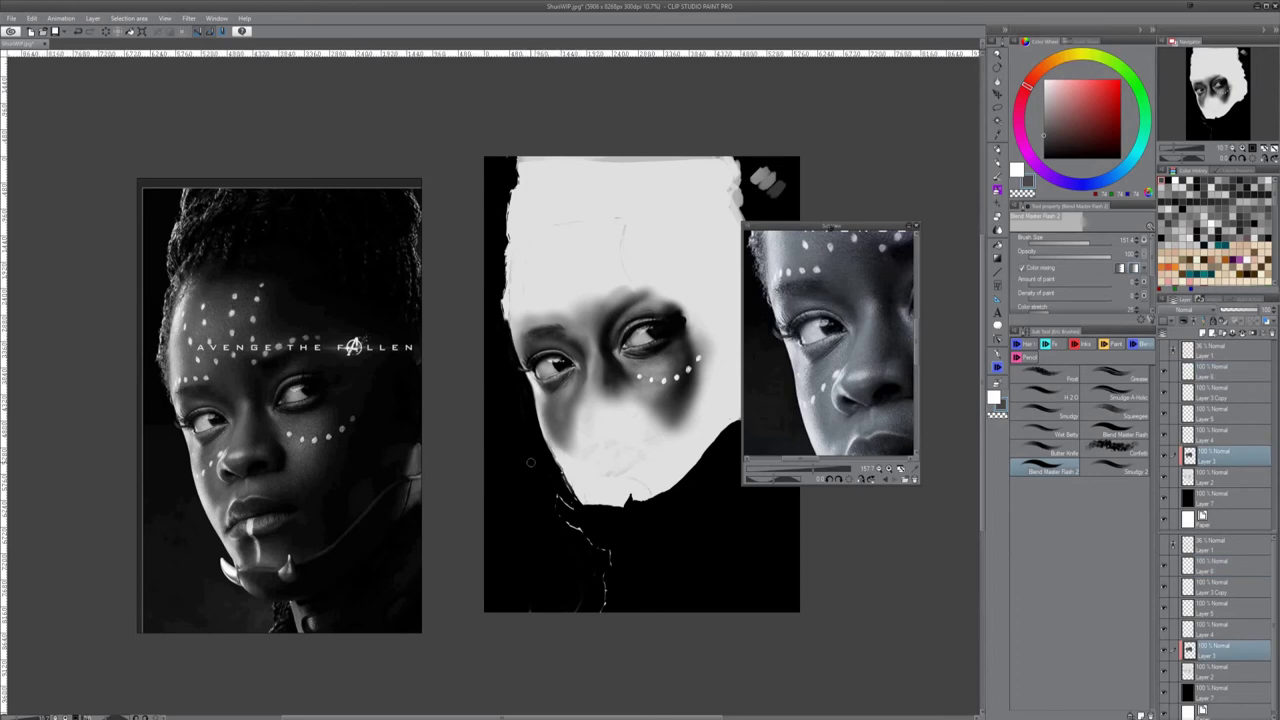
key(b)
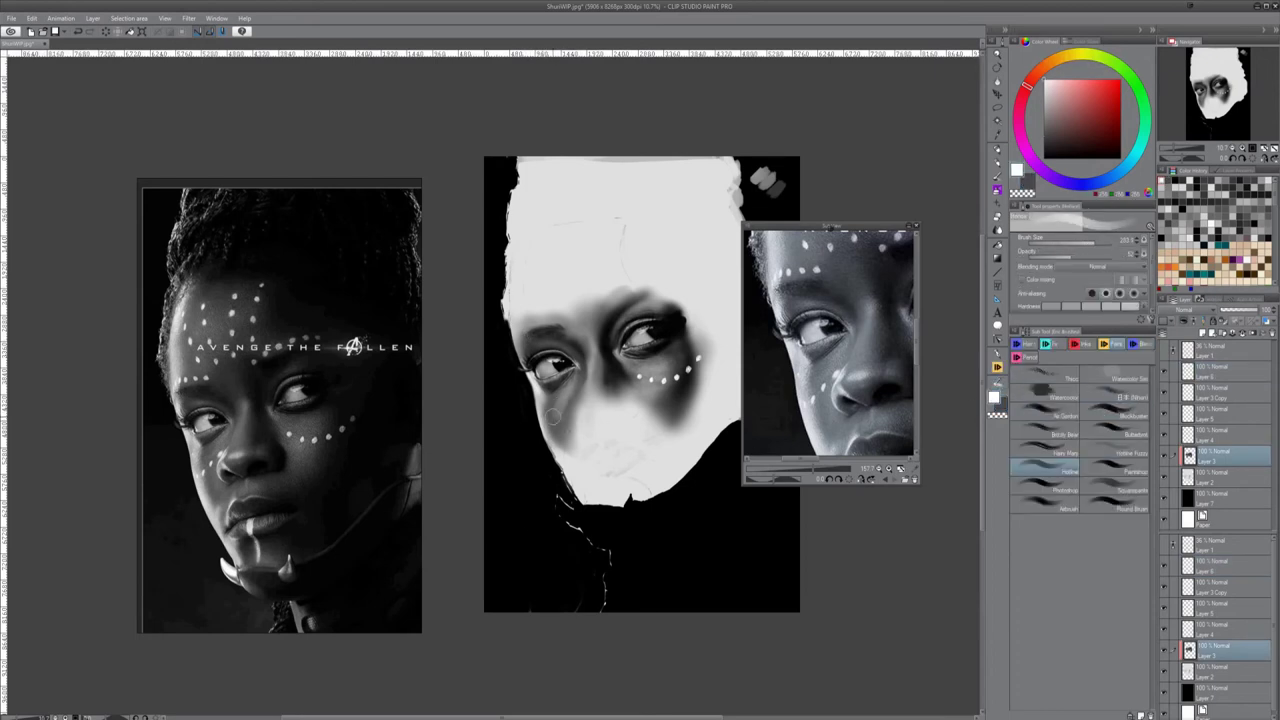
key(j)
key(alt+bracketleft)
Shade the forehead light gray on Layer 2 with a large Shadow 2 airbrush and smooth it with Blend Master Flash 2
alt+click(585, 430)
click(998, 383)
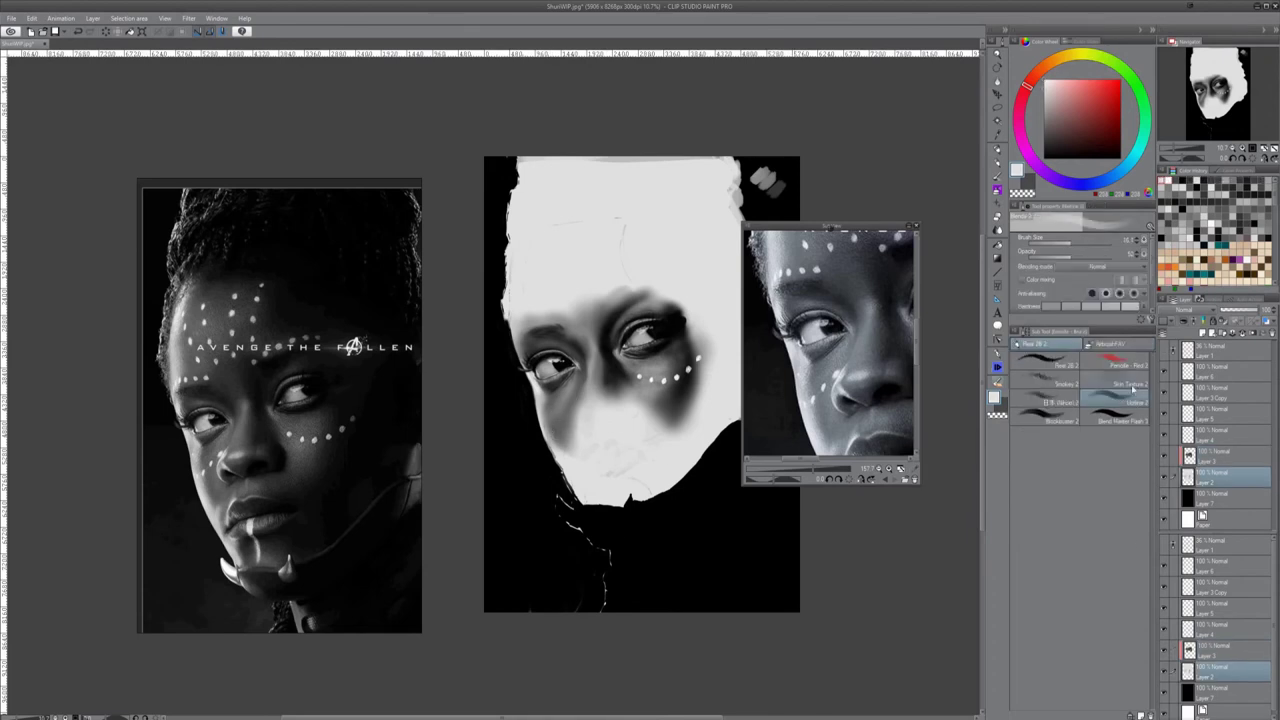
click(1115, 344)
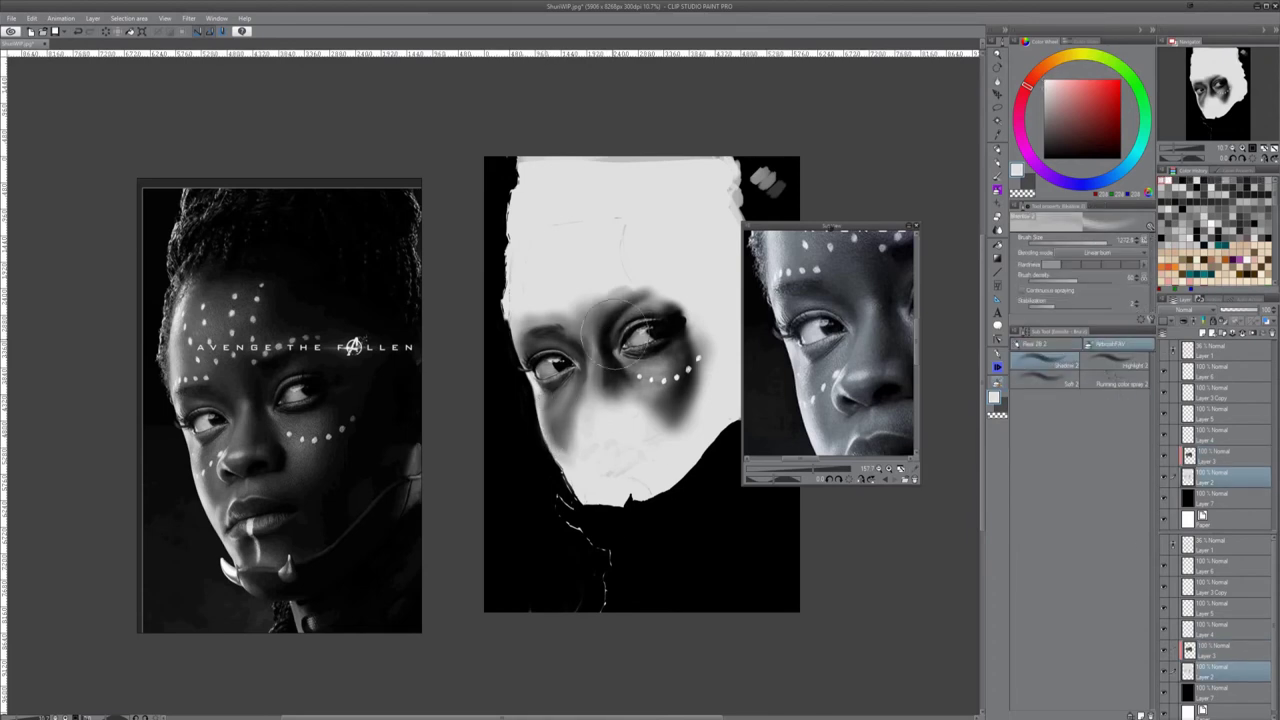
key(b)
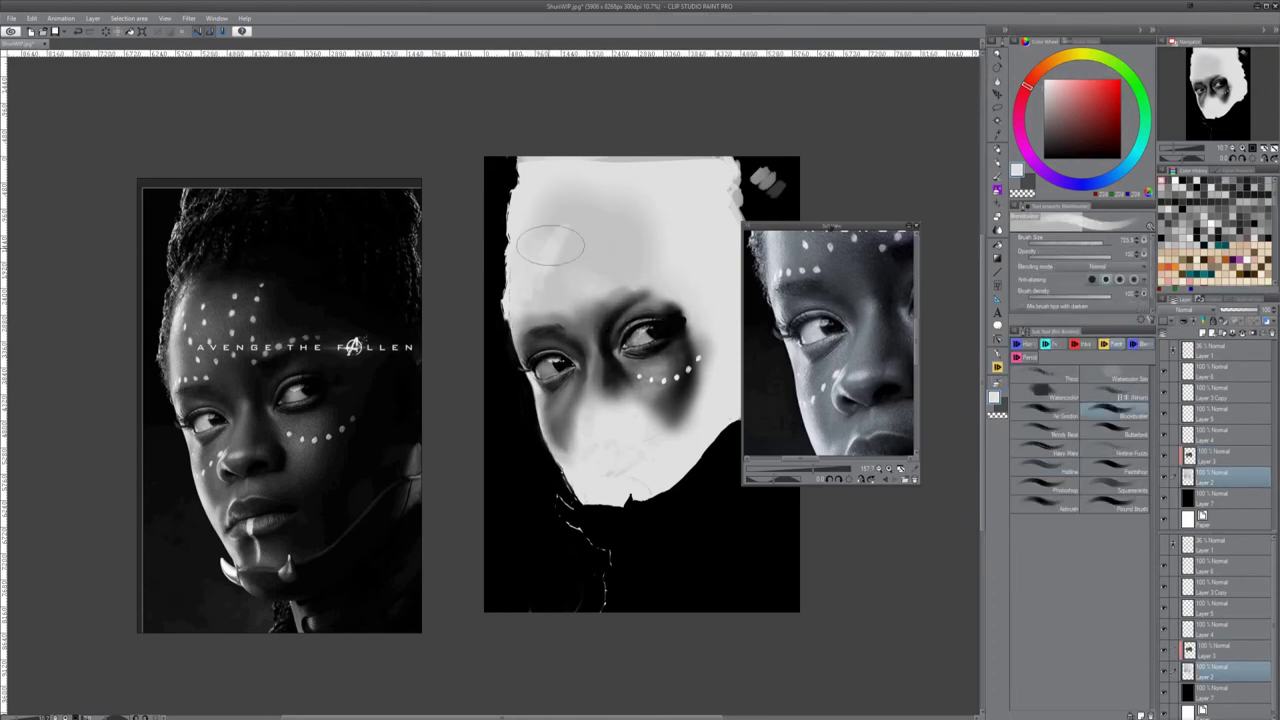
key(j)
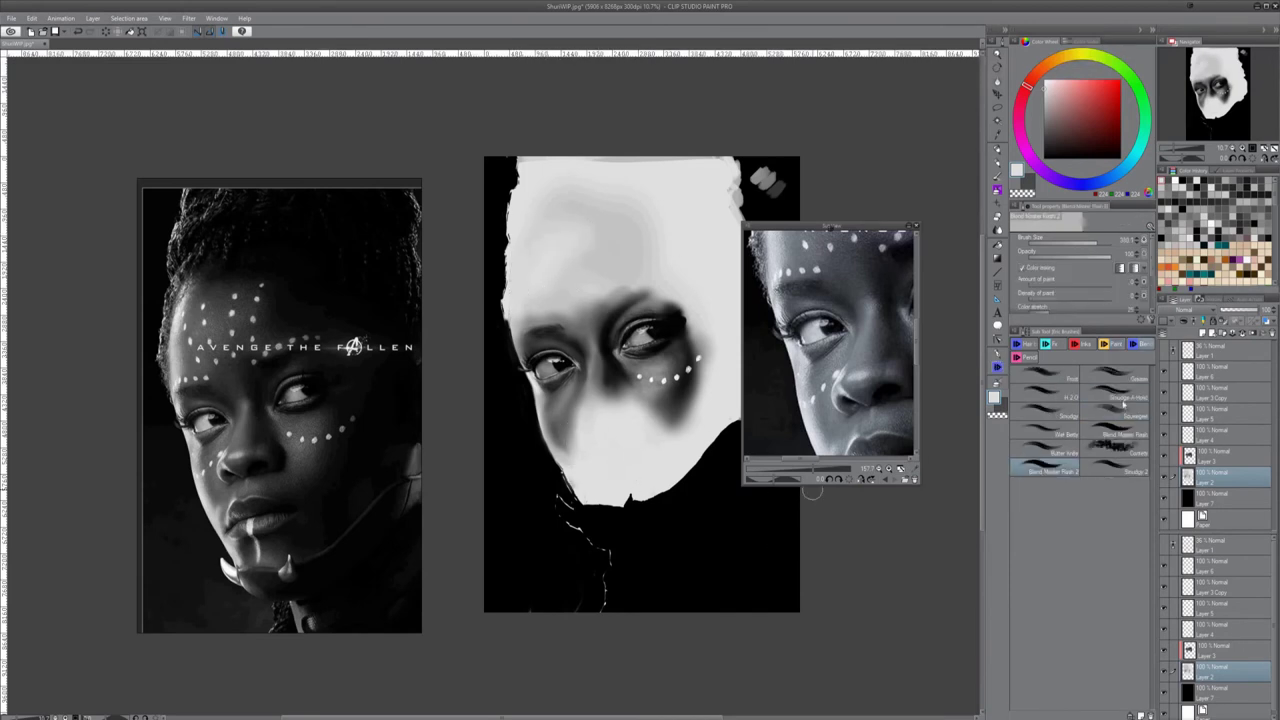
Paint a dark shadow over the brow and outer side of the right eye on Layer 3 with Shadow 2, and blend it
click(1213, 456)
key(b)
key(x)
mouse_move(618, 304)
mouse_down()
mouse_move(592, 326)
mouse_move(634, 295)
mouse_move(603, 288)
mouse_move(676, 300)
mouse_move(638, 293)
mouse_move(680, 287)
mouse_move(693, 326)
mouse_move(682, 307)
mouse_move(688, 326)
mouse_move(656, 326)
mouse_up()
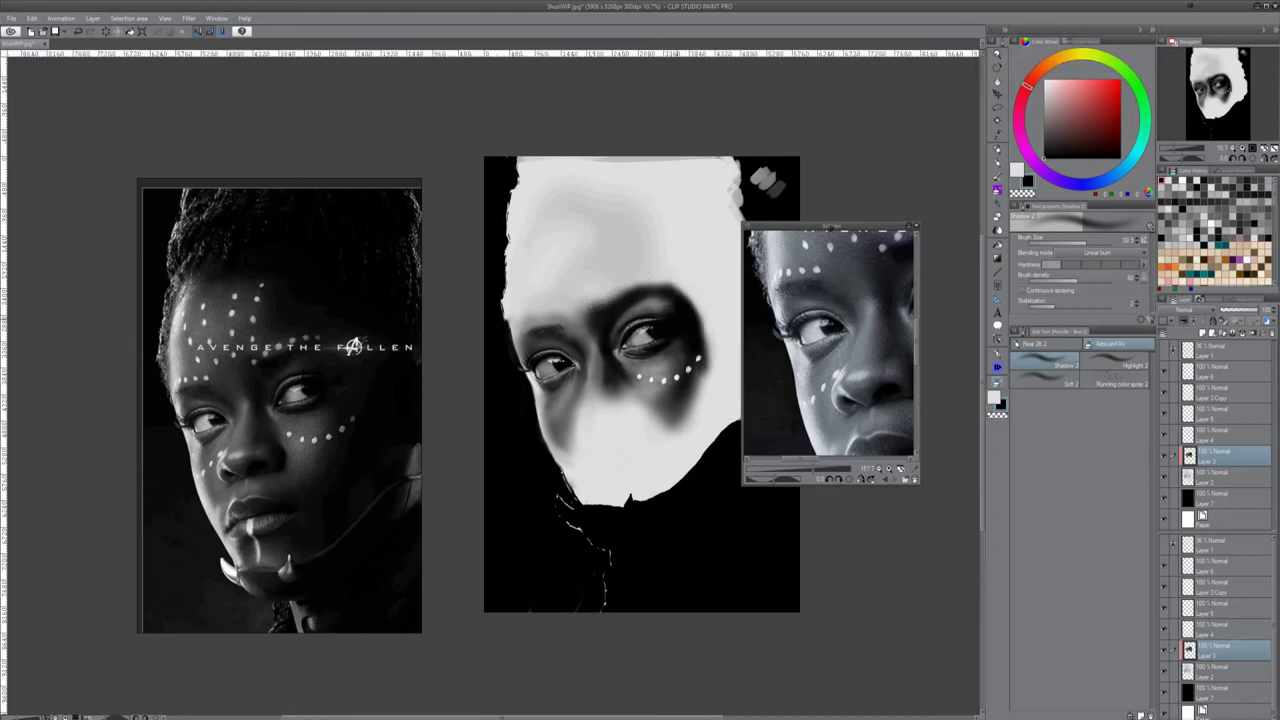
key(j)
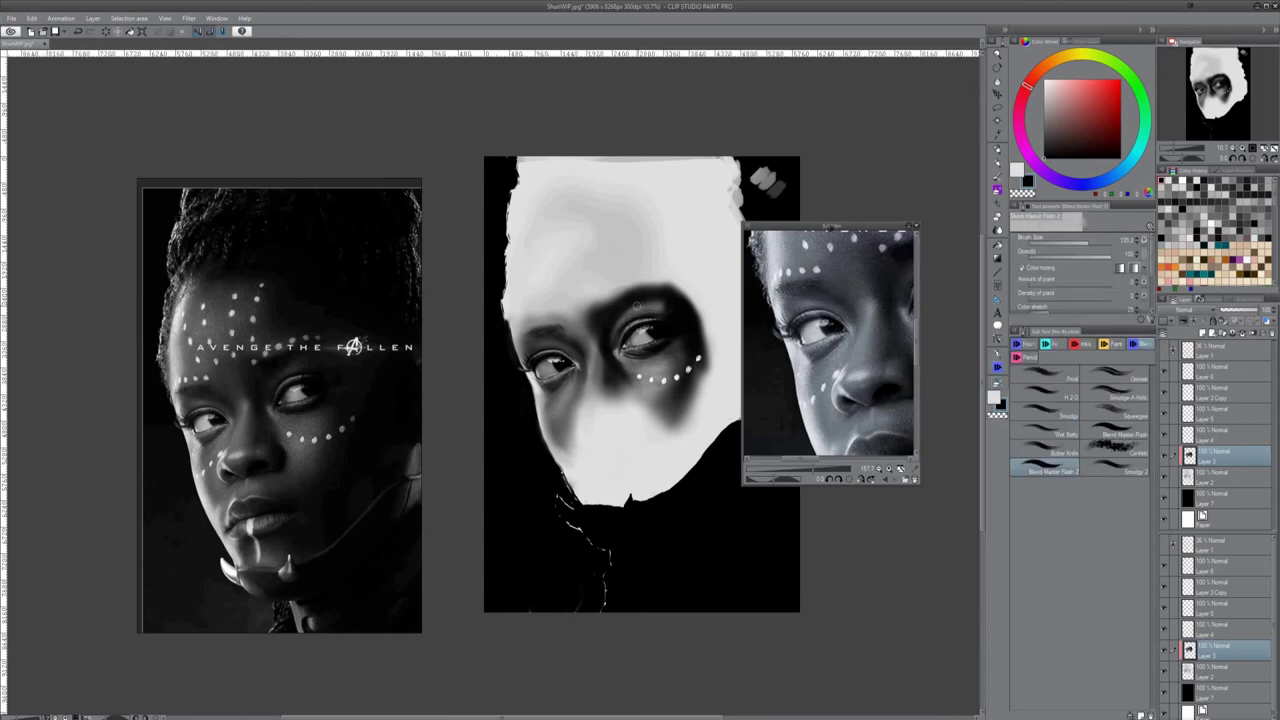
Deepen the shadow between the right eyelid and brow with a smaller Shadow 2 airbrush and blend the tone
key(b)
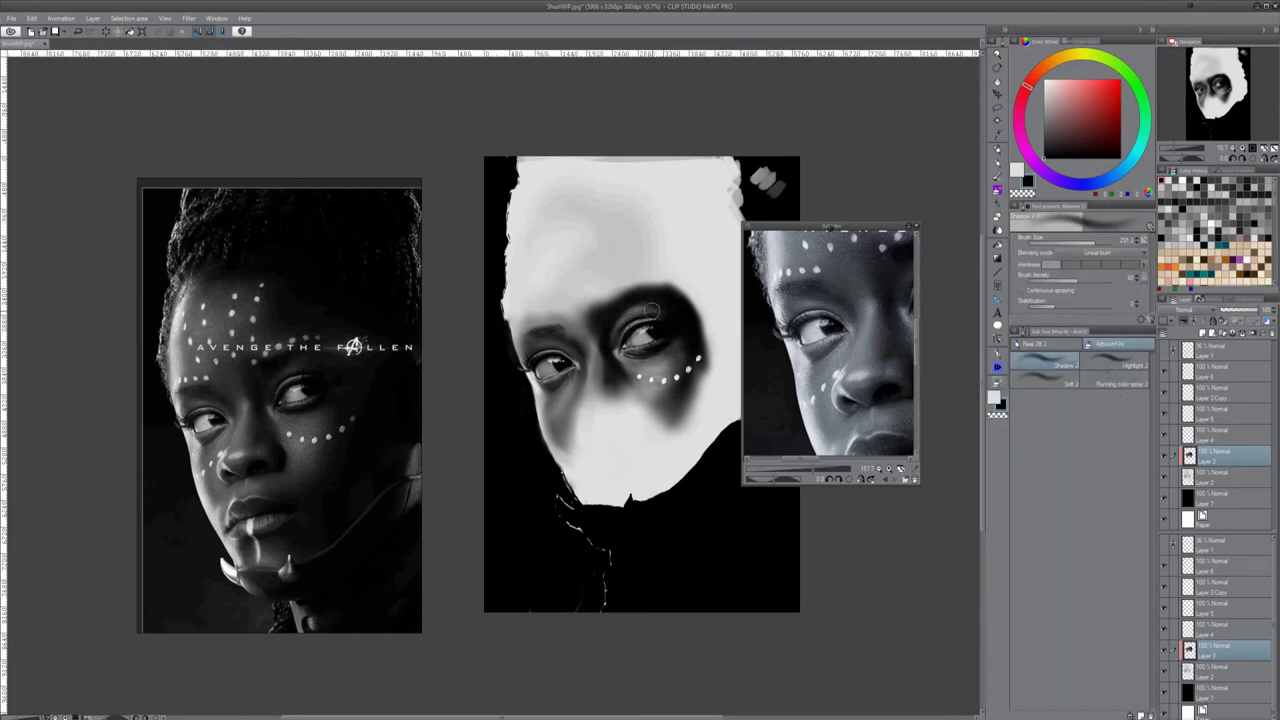
drag(634, 313, 616, 321)
key(j)
key(b)
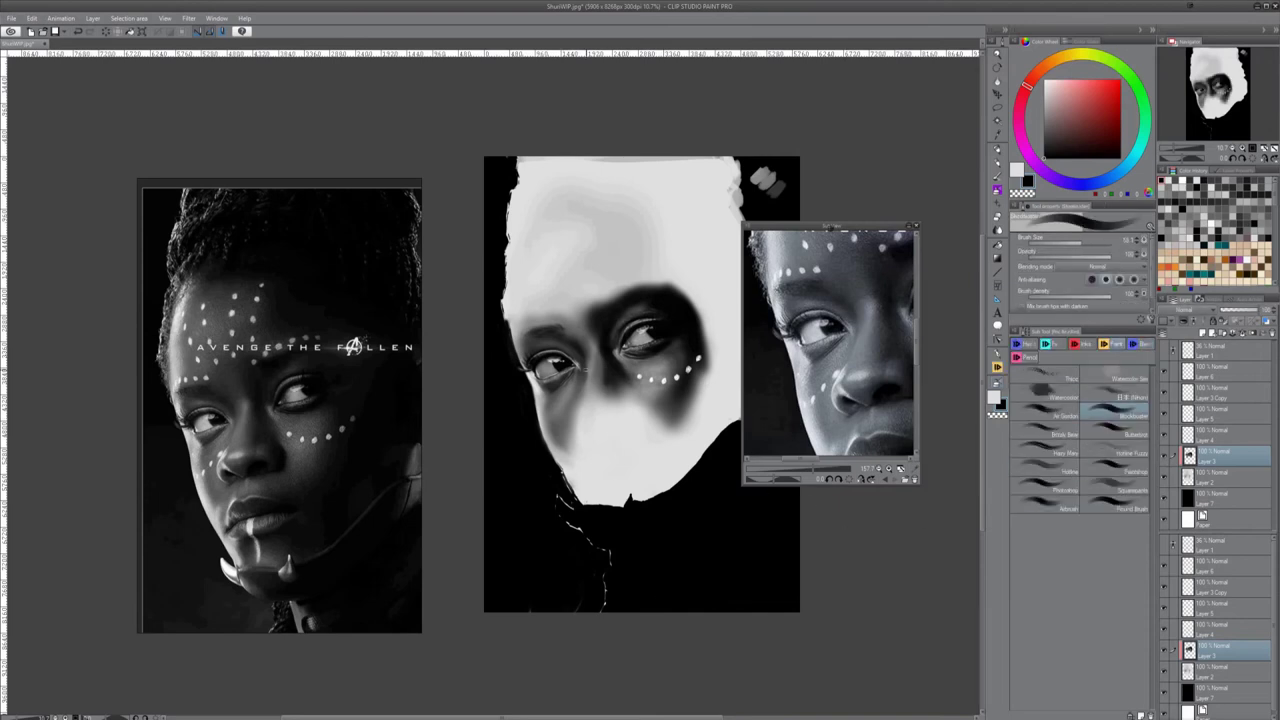
Place the poster reference against the canvas edge and sketch the left contour of the nose with the Blockbuster 2 brush
drag(404, 474, 466, 446)
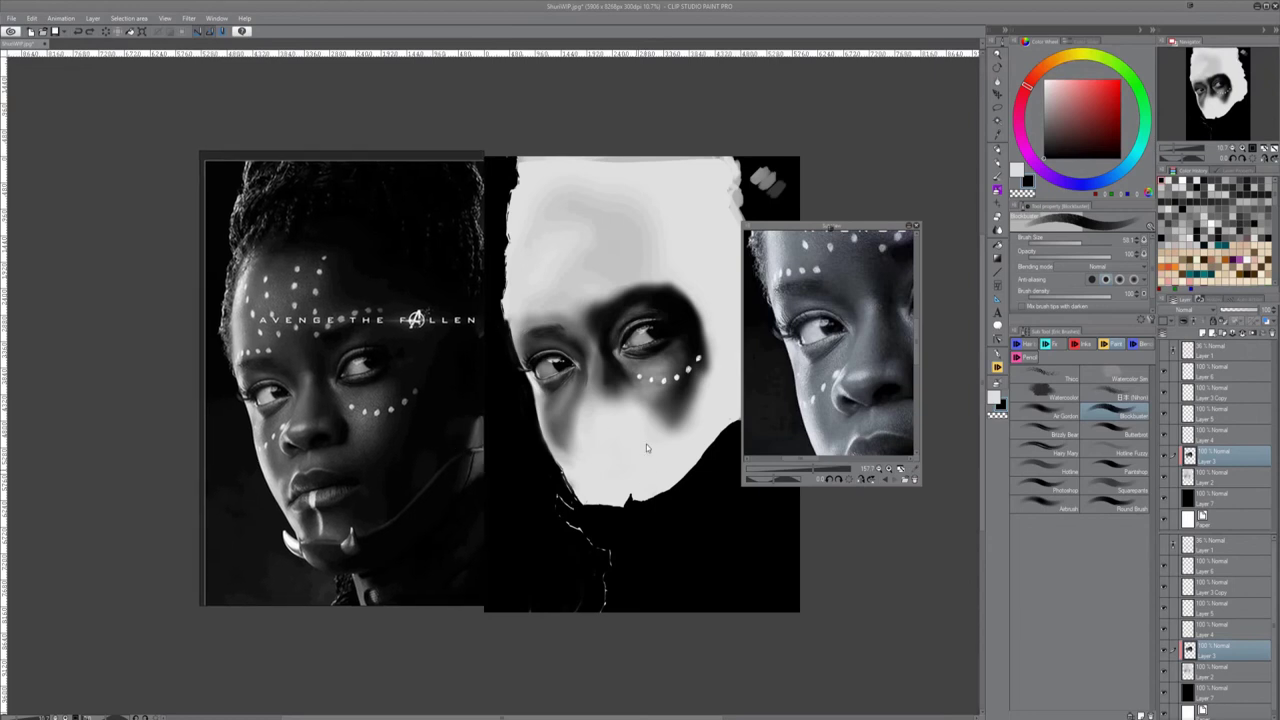
click(641, 399)
key(b)
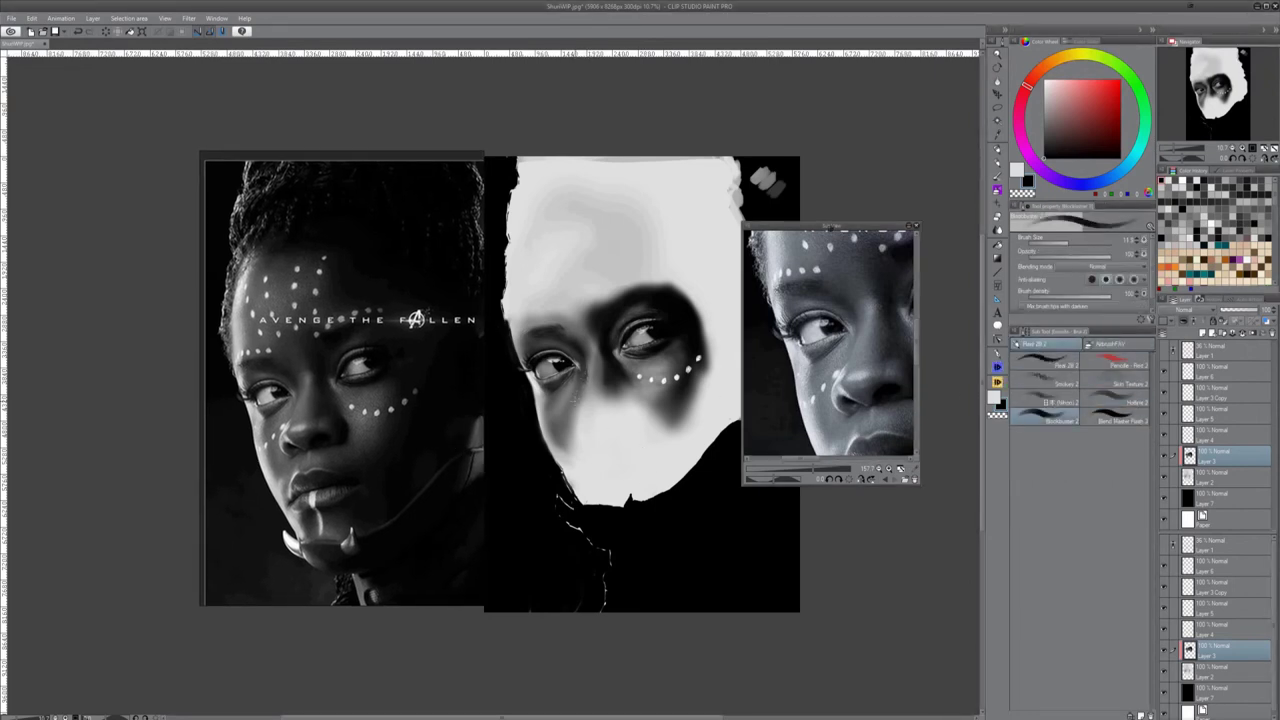
drag(654, 434, 648, 432)
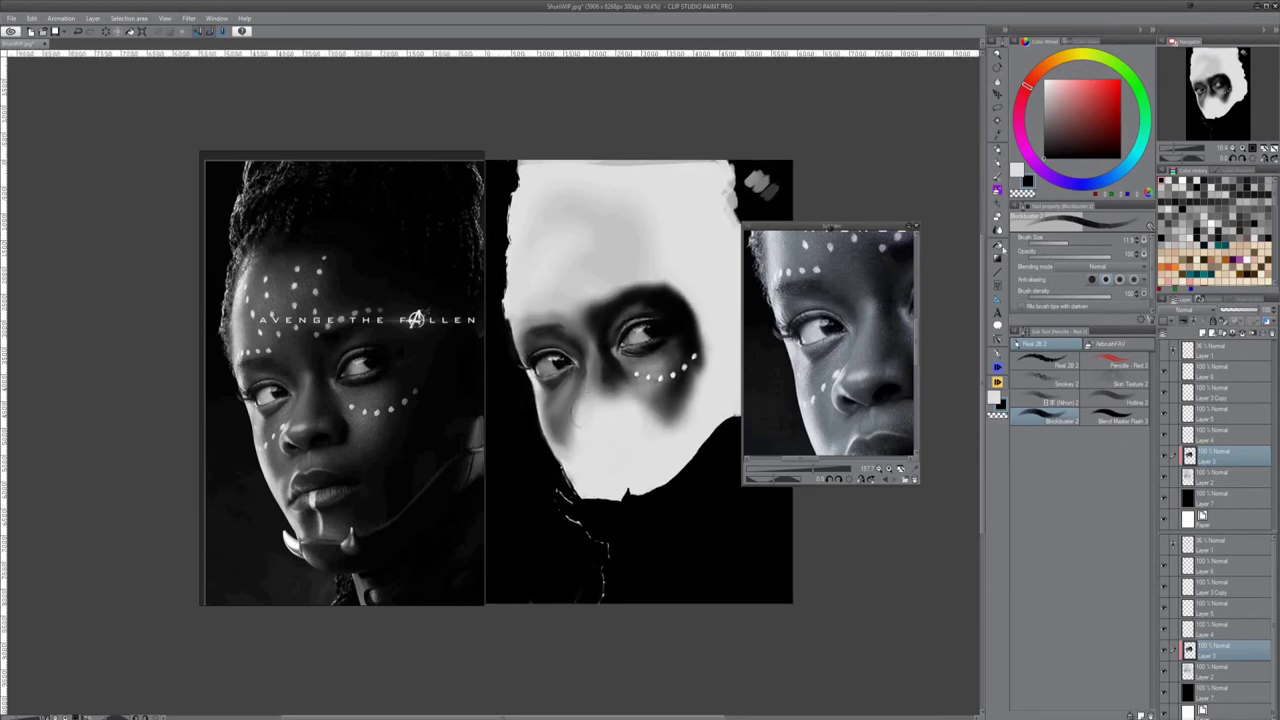
key(e)
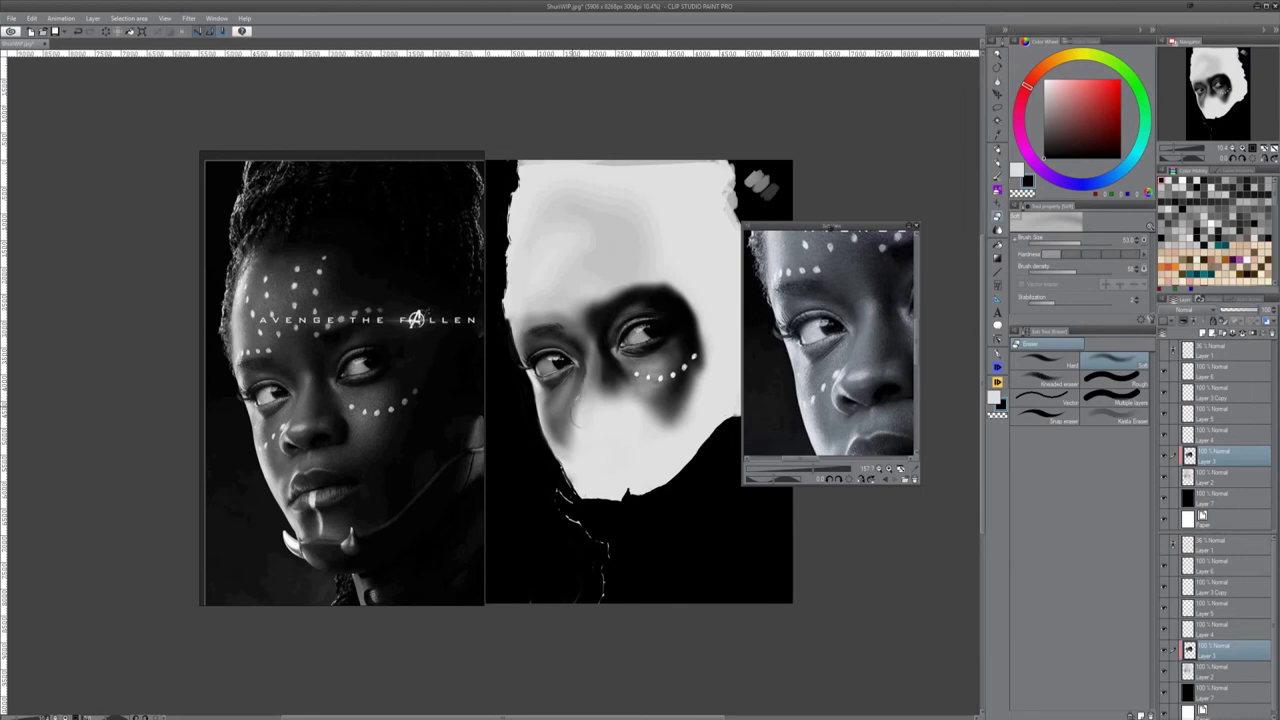
click(997, 382)
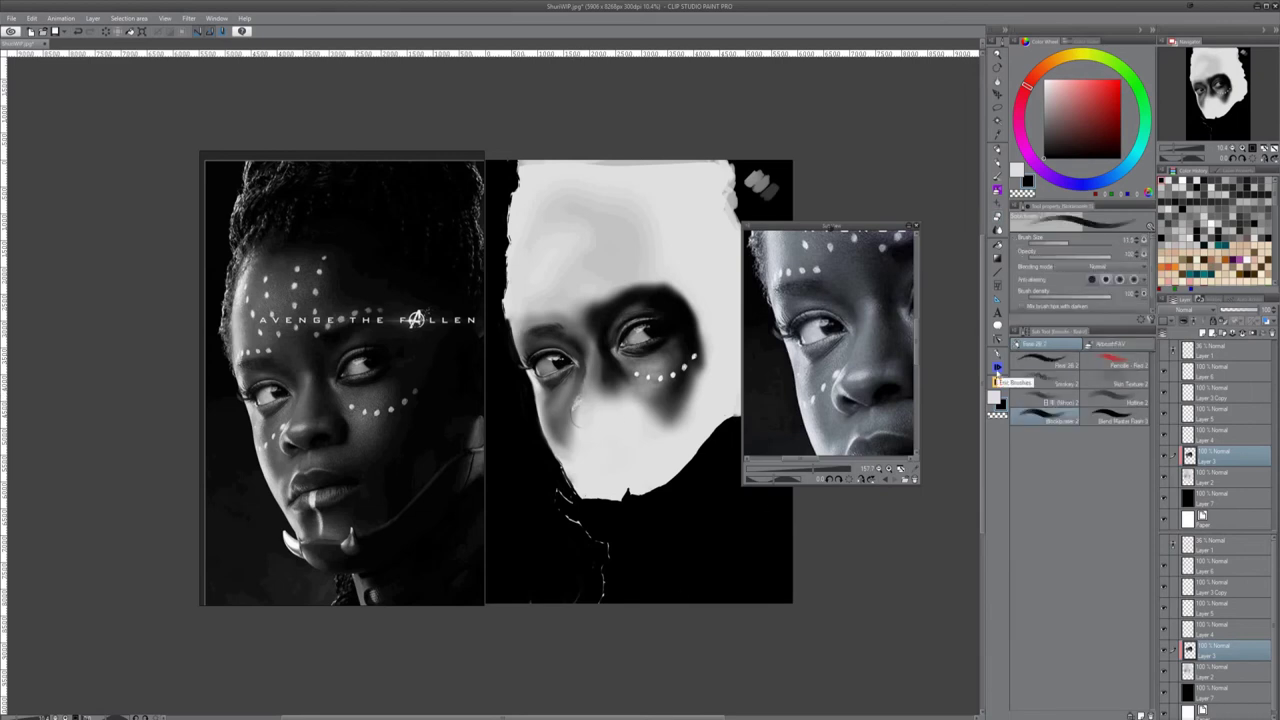
Block in the nose shadow and left nostril on Layer 3 with the Shadow 2 airbrush at varying sizes
click(1117, 344)
mouse_move(606, 402)
mouse_down()
mouse_move(602, 447)
mouse_move(586, 407)
mouse_move(597, 394)
mouse_move(585, 403)
mouse_move(625, 430)
mouse_move(595, 415)
mouse_move(614, 462)
mouse_move(576, 406)
mouse_move(579, 430)
mouse_move(586, 420)
mouse_move(619, 473)
mouse_move(577, 415)
mouse_move(583, 400)
mouse_move(570, 433)
mouse_move(598, 462)
mouse_move(576, 414)
mouse_up()
key(bracketleft)
key(bracketright)
key(bracketleft)
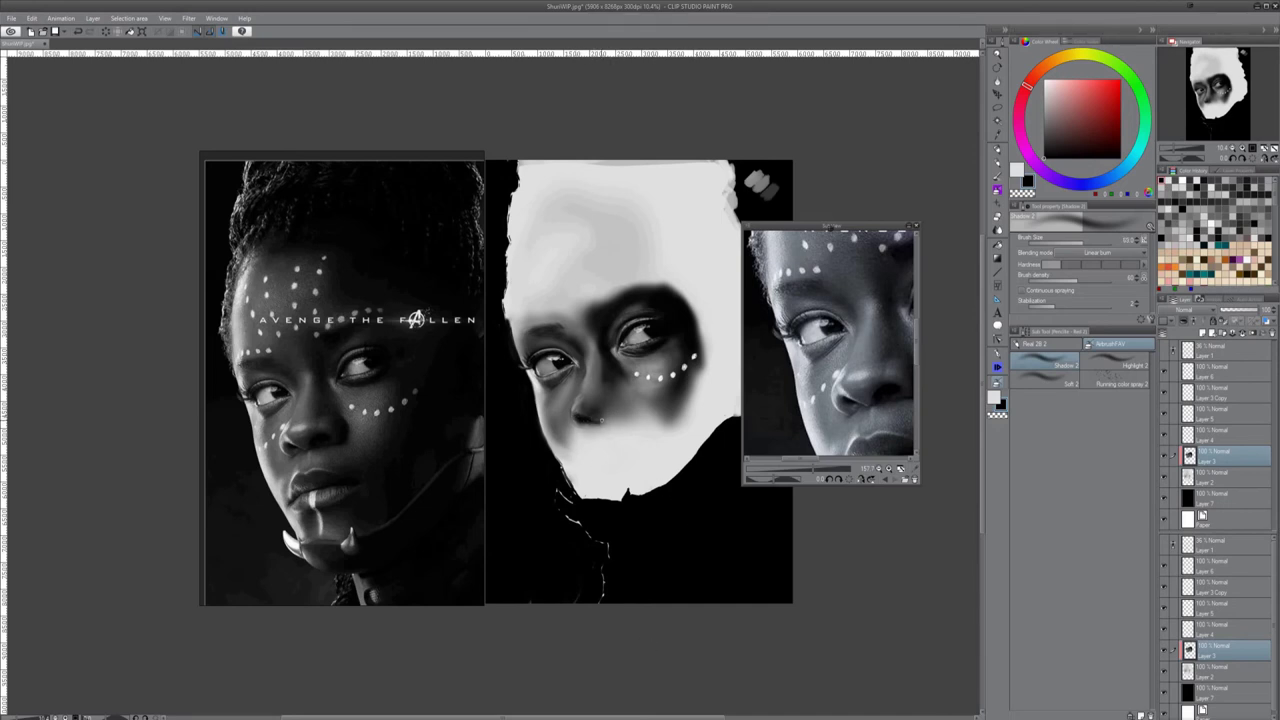
Darken the underside and tip of the nose with a smaller Shadow 2 airbrush, undo the stray stroke and blend
mouse_move(603, 403)
mouse_down()
mouse_move(594, 409)
mouse_move(615, 400)
mouse_move(605, 414)
mouse_move(618, 411)
mouse_up()
key(bracketright)
key(bracketleft)
key(bracketleft)
key(bracketleft)
key(ctrl+z)
key(bracketleft)
key(j)
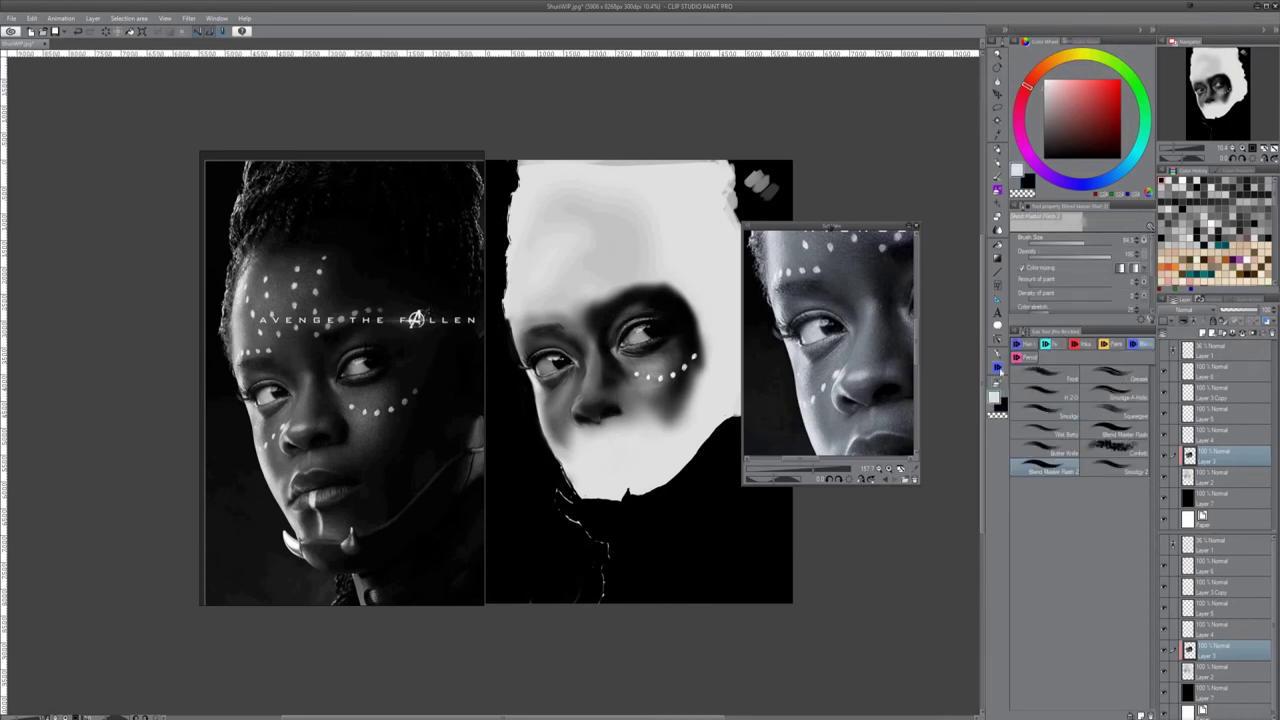
Define the nostrils with the Hotline brush and extend the shadow over the right side of the nose with Shadow 2
key(b)
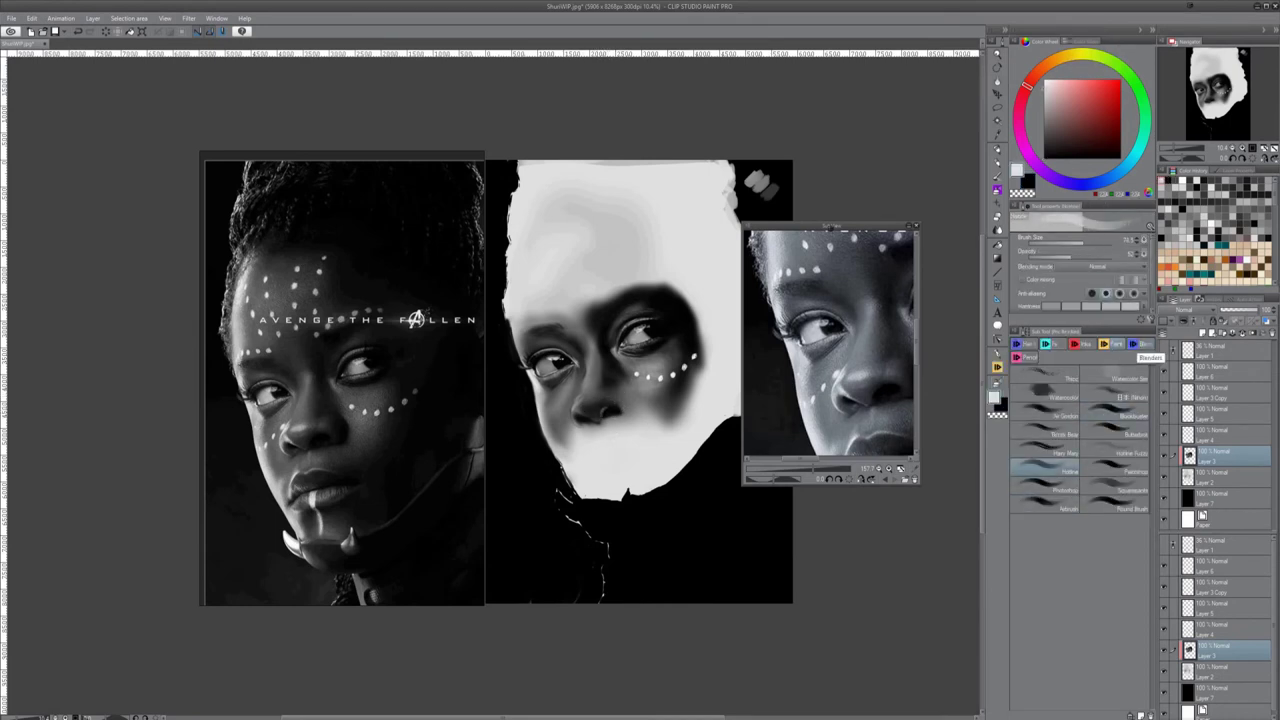
key(b)
key(b)
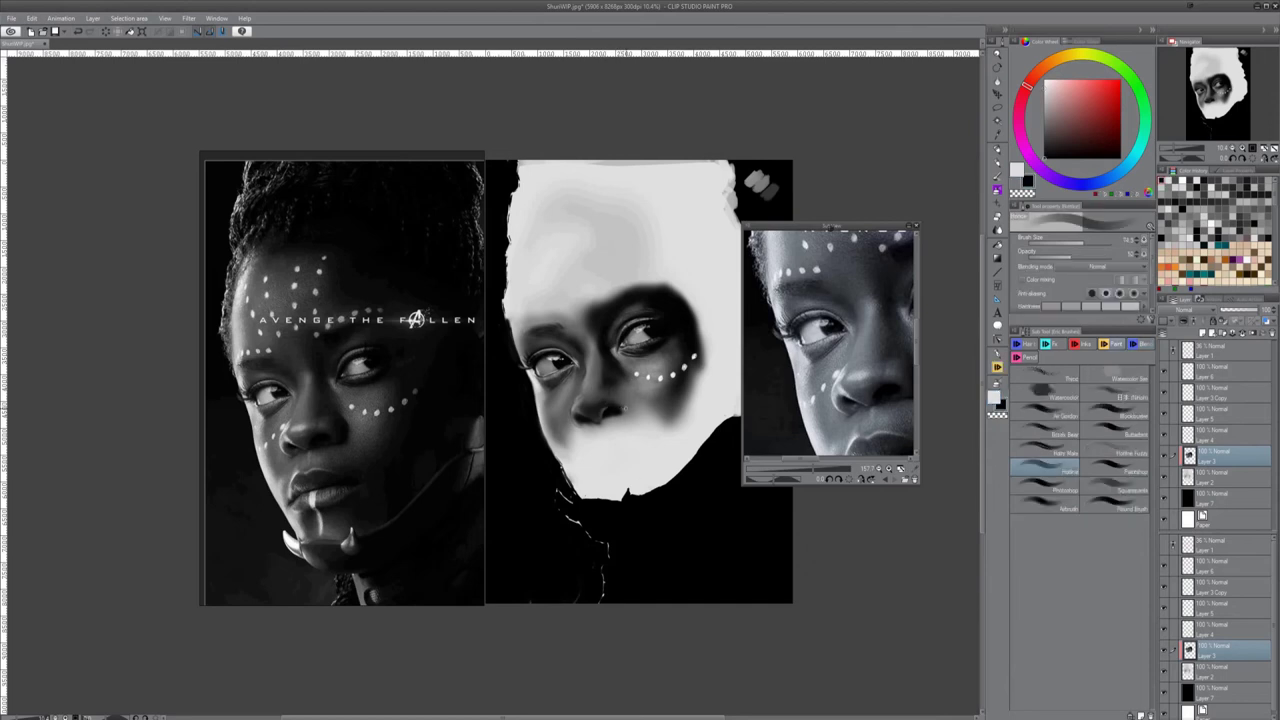
key(b)
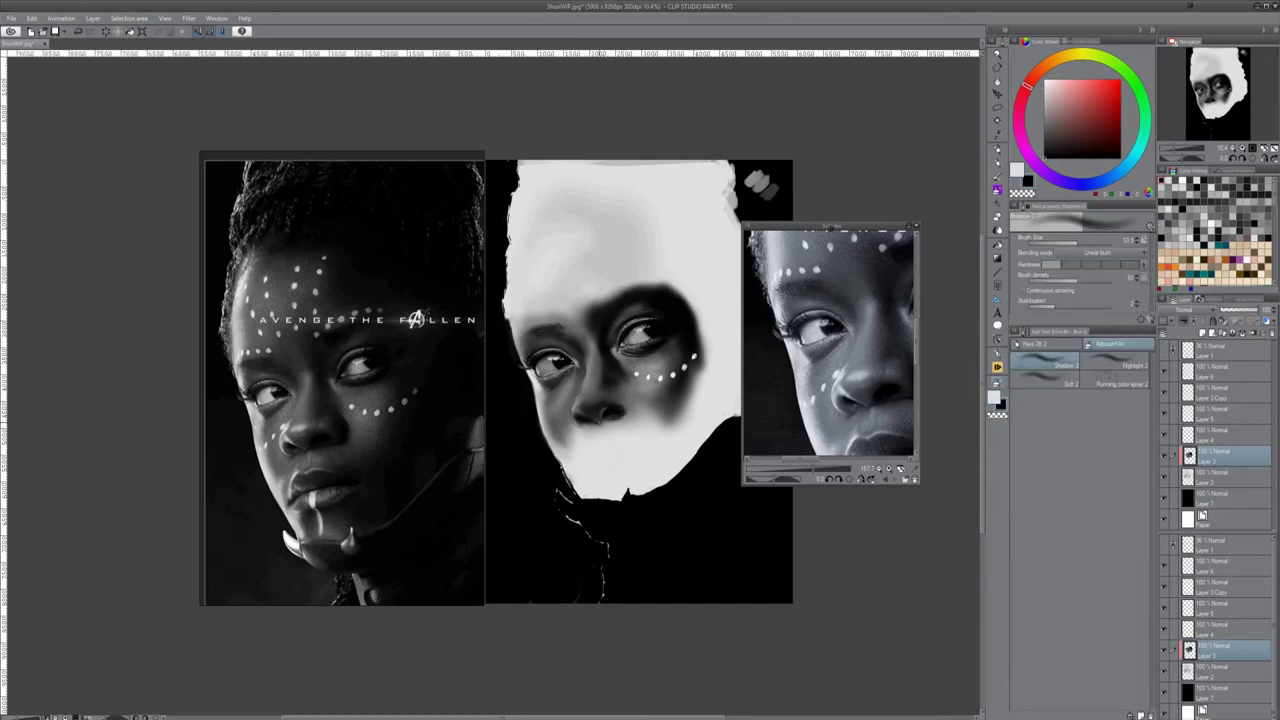
key(bracketright)
key(bracketright)
key(b)
key(b)
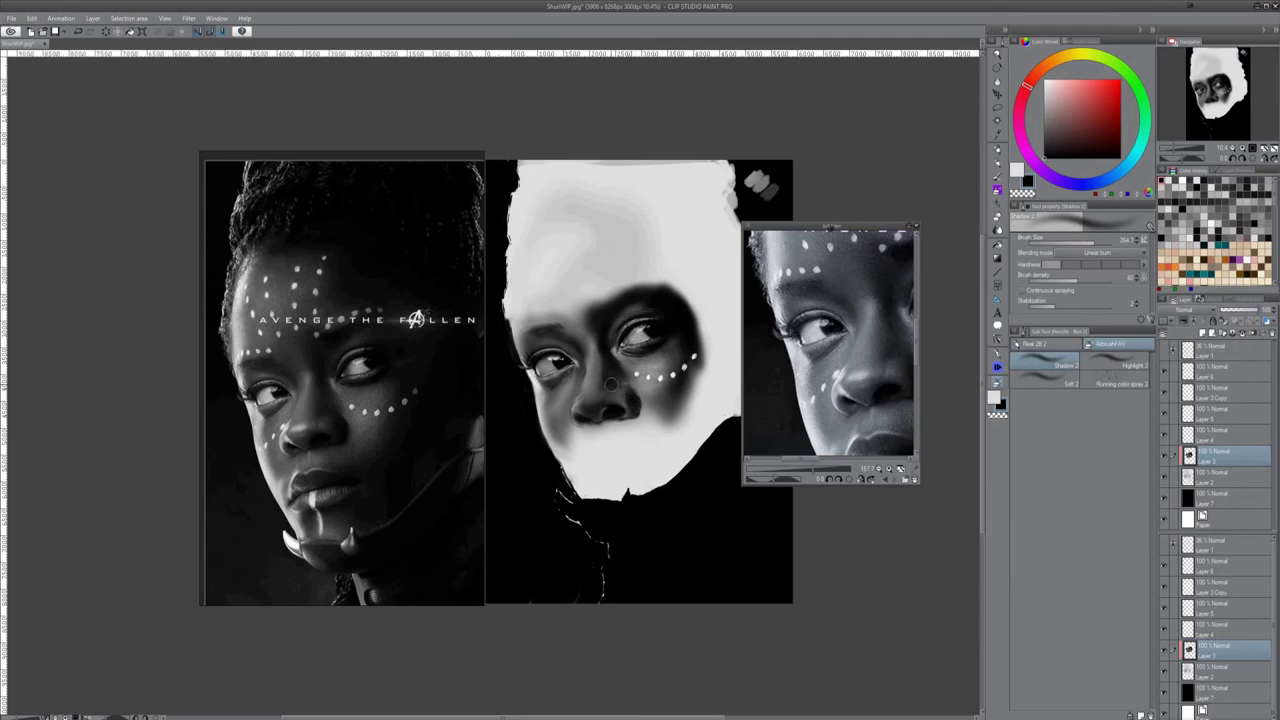
Smooth the nose tones with Blend Master Flash 2 and strengthen the nostril shadows with a smaller Shadow 2 airbrush
key(b)
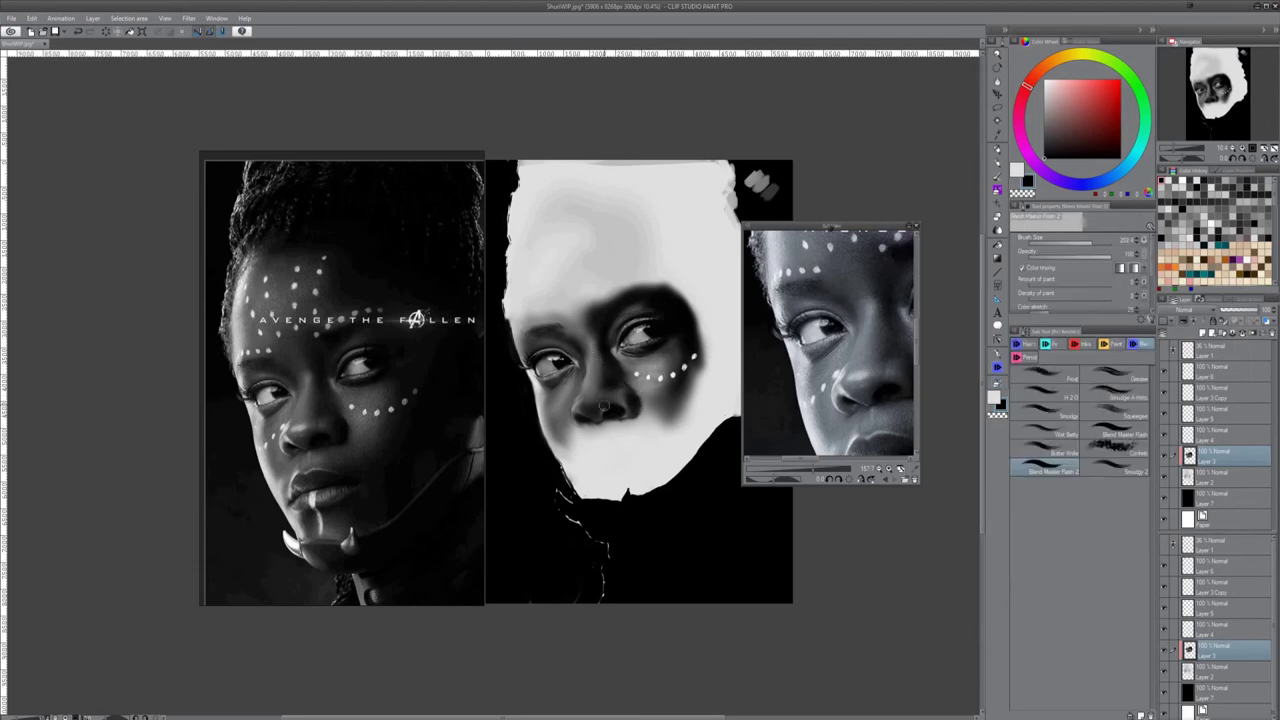
key(b)
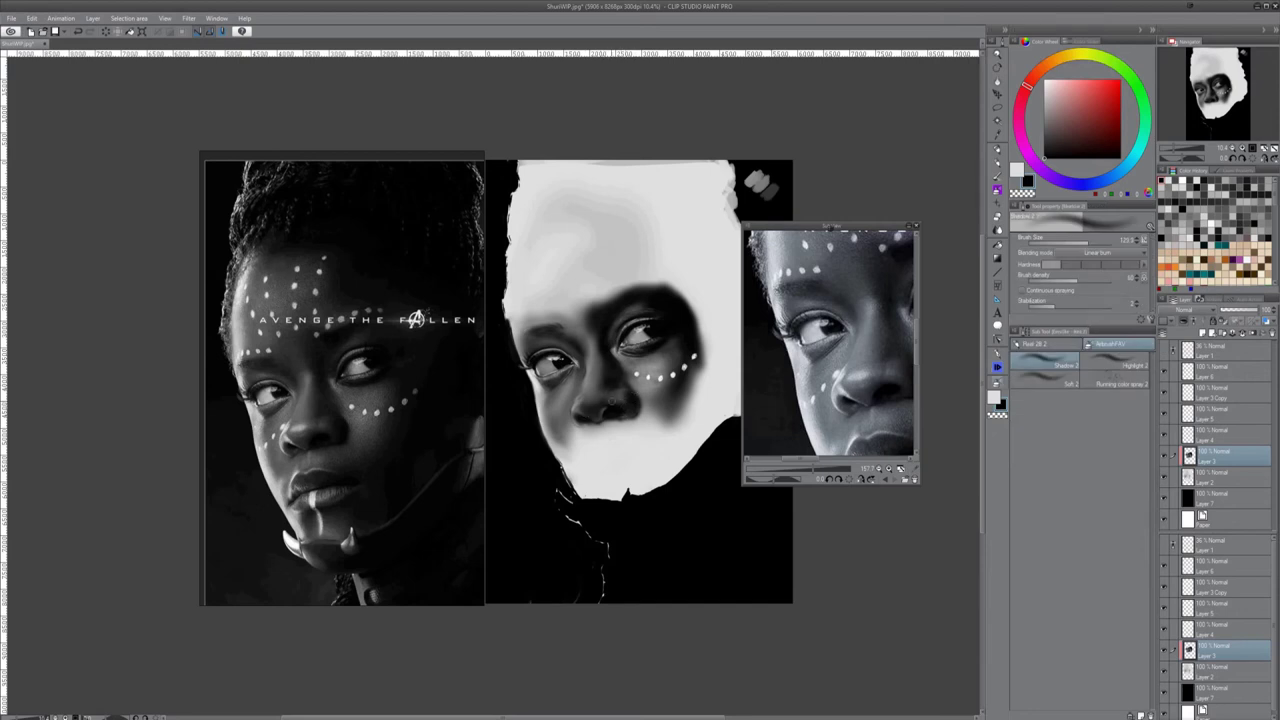
key(b)
key(b)
Model the right side of the nose tip with the Soft 2 airbrush and blend the tones
click(1046, 381)
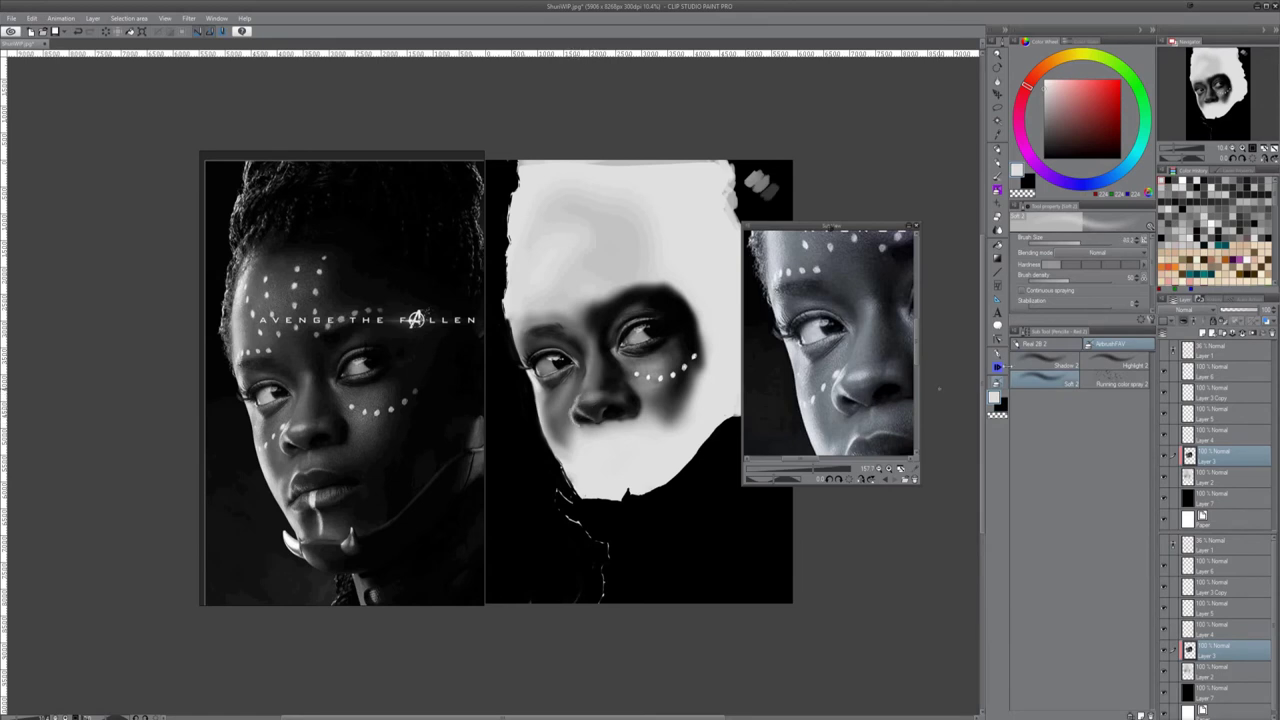
key(b)
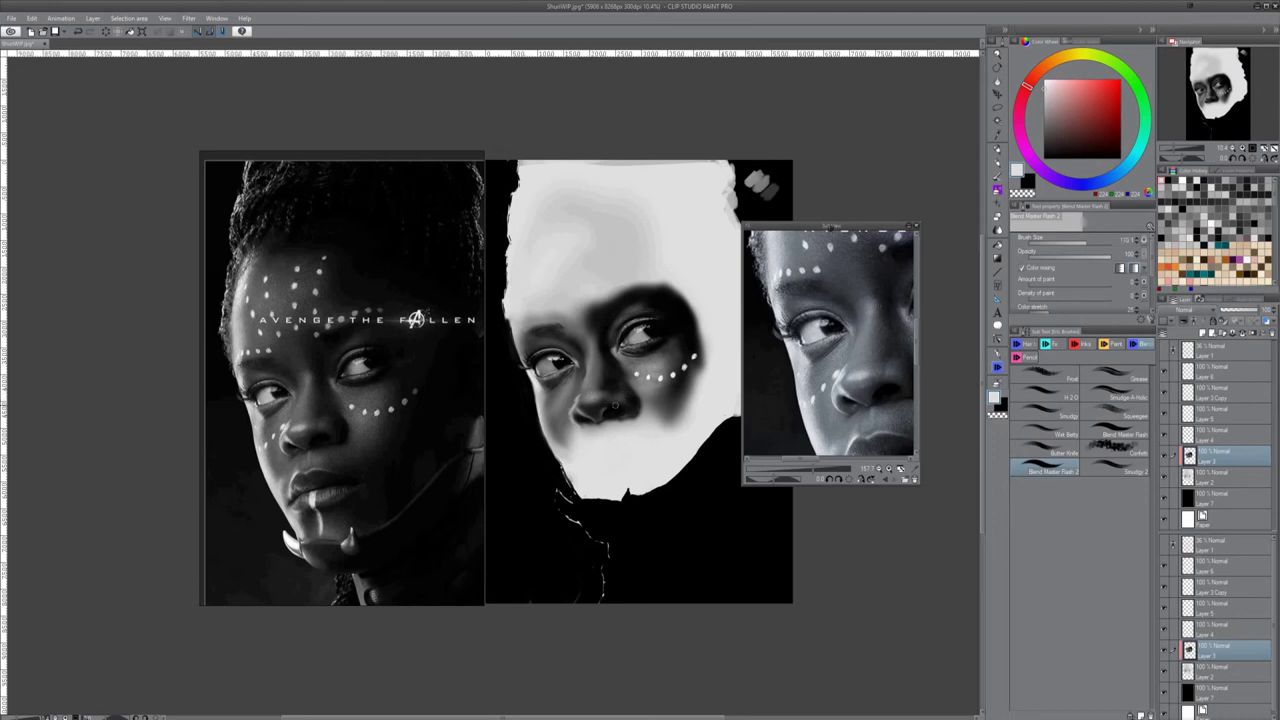
key(b)
key(x)
drag(613, 402, 623, 403)
Refine the light and dark transitions on the nose with the Hotline brush and Blend Master Flash 2
key(j)
key(b)
key(j)
key(b)
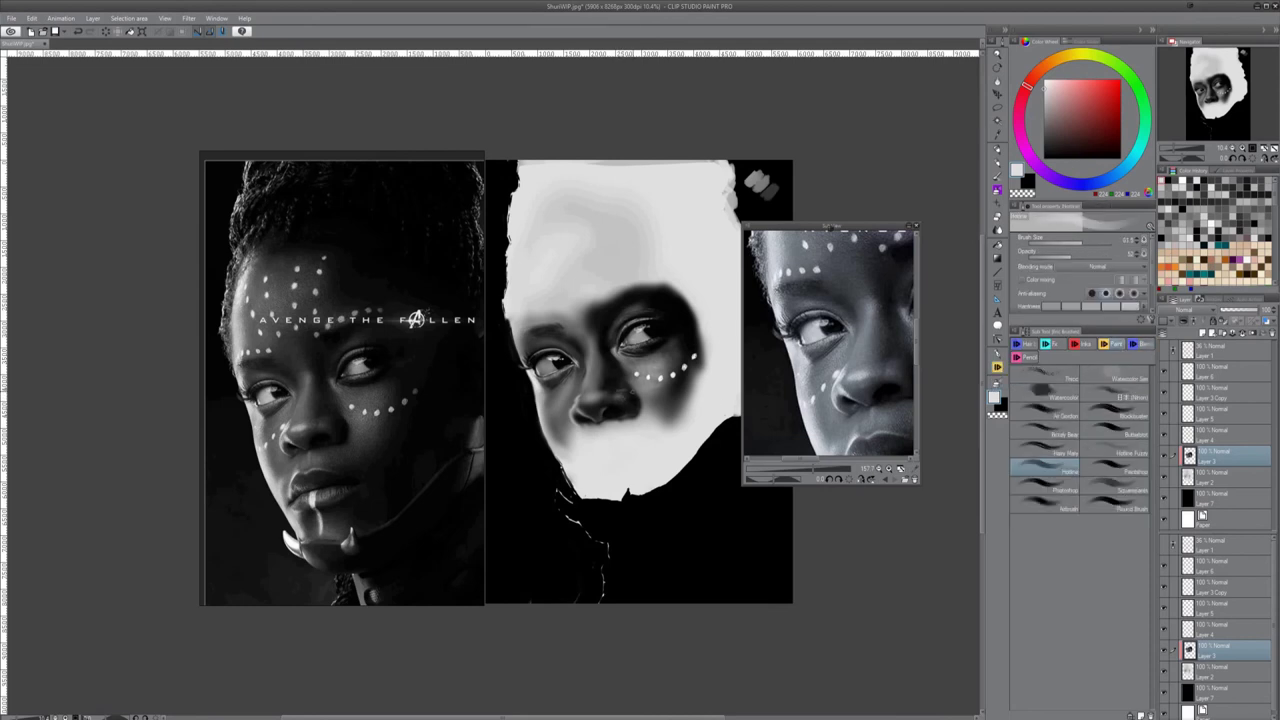
key(j)
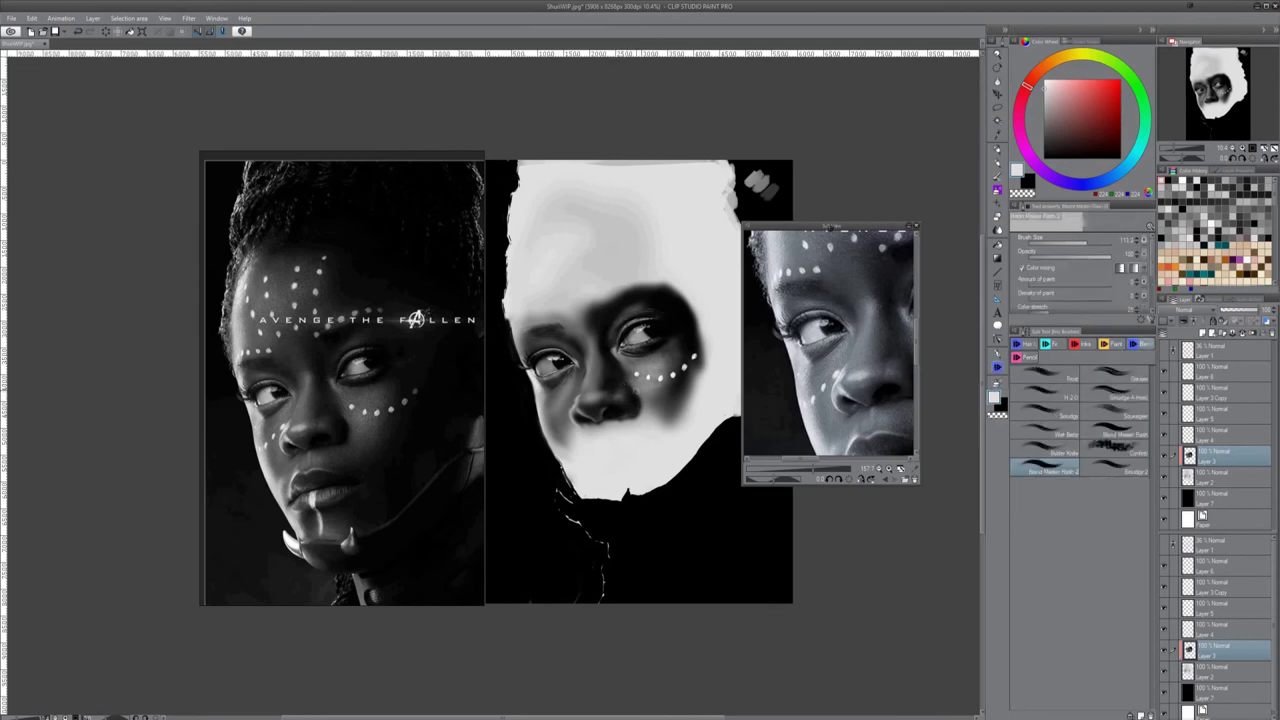
click(1113, 344)
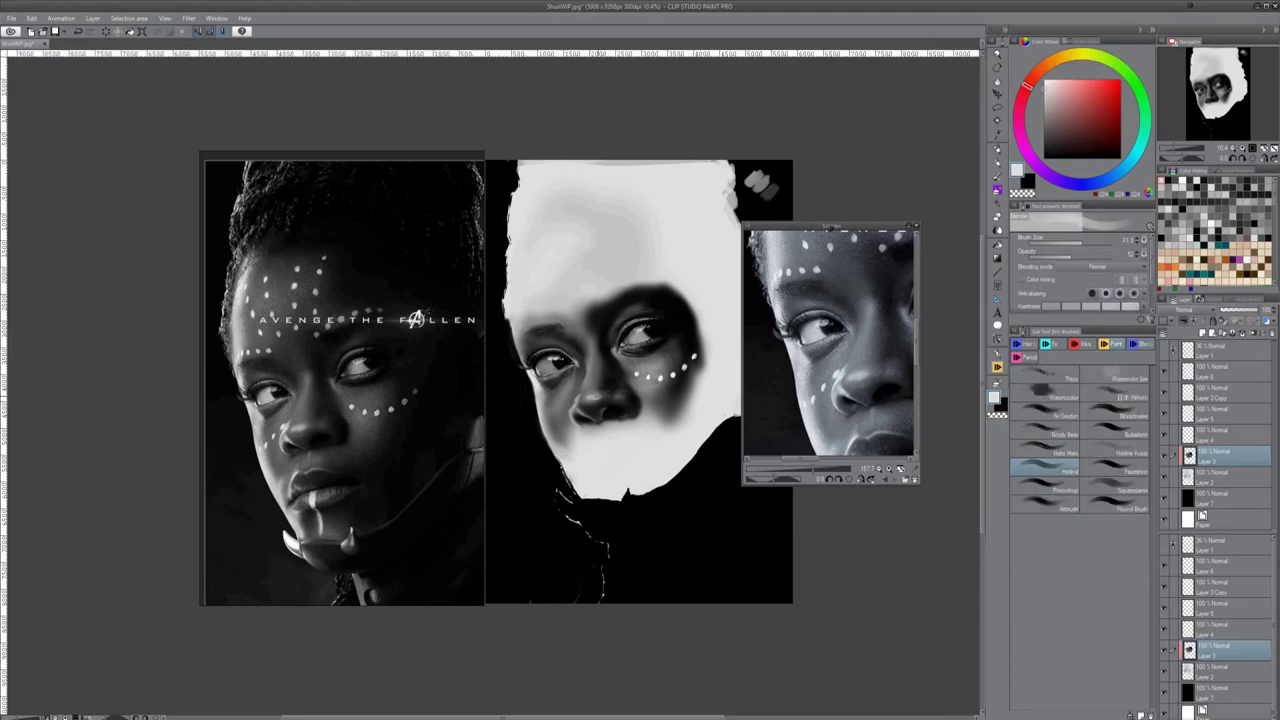
key(j)
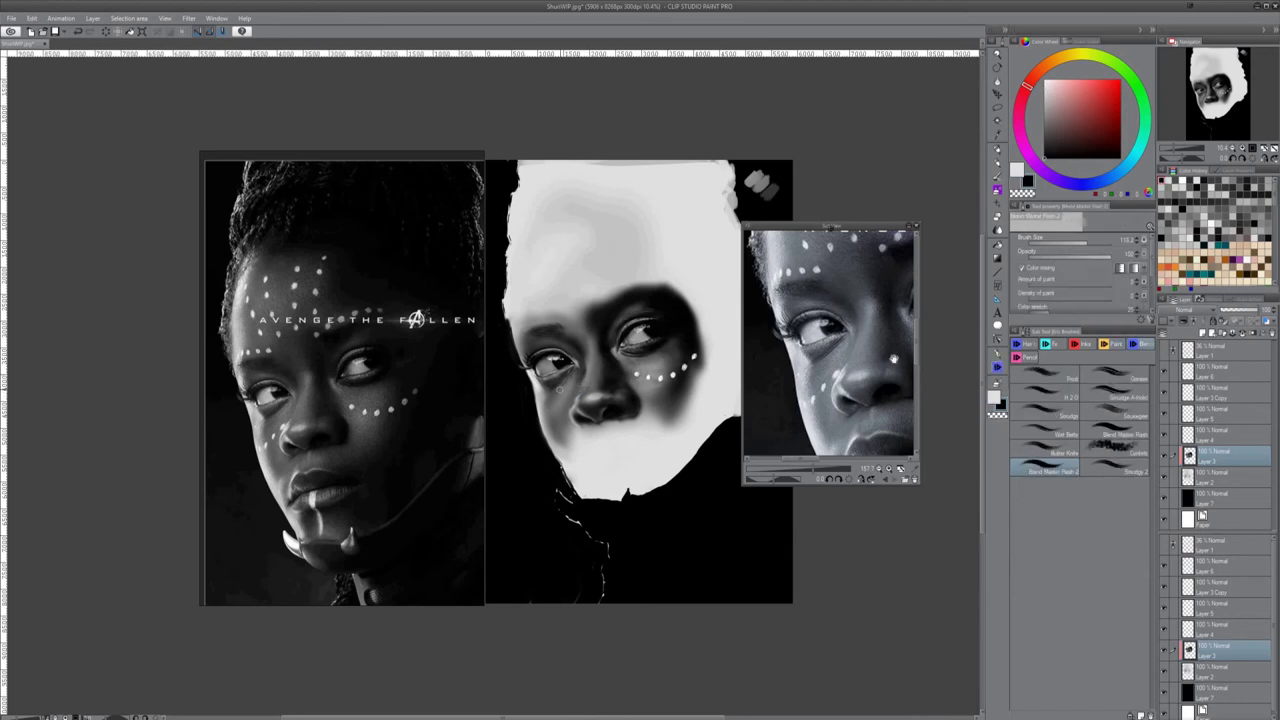
Shade the area below the nose and the adjoining cheeks on Layer 3 with the Shadow 2 airbrush, and blend it
key(b)
key(b)
click(1084, 362)
mouse_move(590, 424)
mouse_down()
mouse_move(557, 416)
mouse_move(562, 431)
mouse_move(587, 433)
mouse_move(657, 410)
mouse_move(621, 423)
mouse_move(651, 428)
mouse_up()
key(j)
key(p)
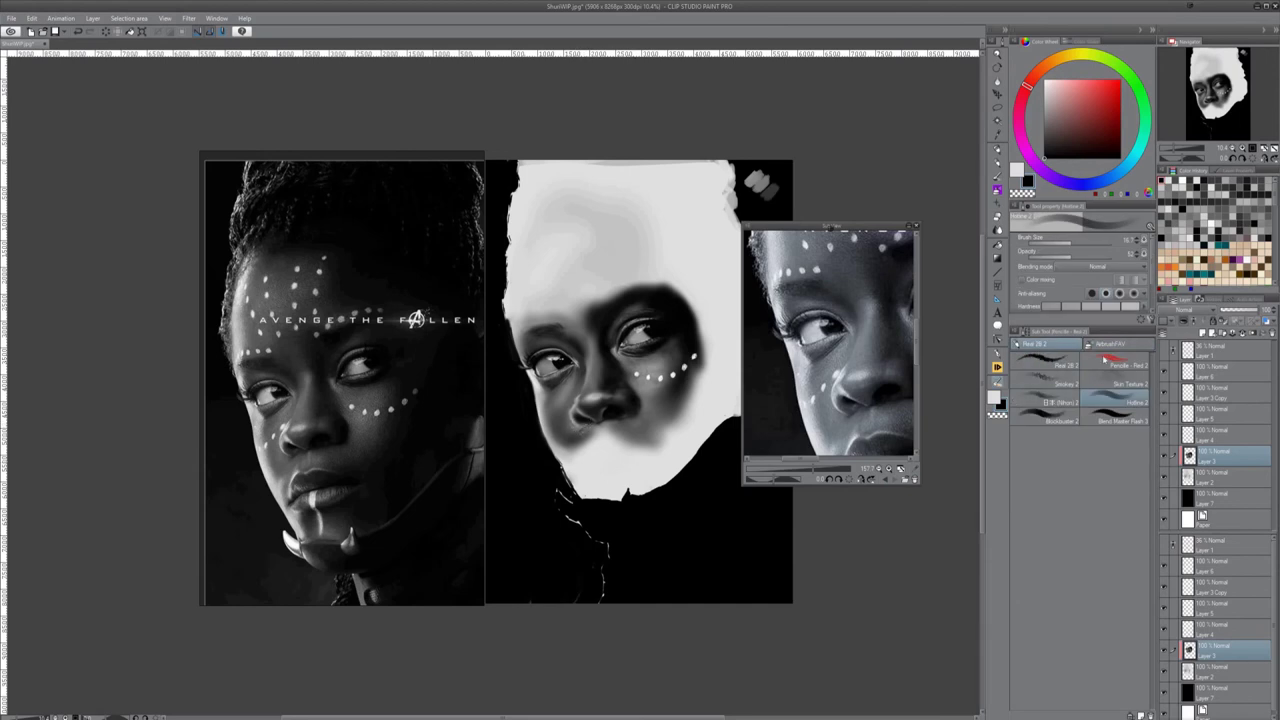
Define the outer edge of the left nostril wing with a sampled dark tone and the Hotline brush, blending with Blend Master Flash 2
click(1046, 416)
click(1115, 398)
key(x)
scroll(638, 436, up, 3)
drag(638, 436, 714, 424)
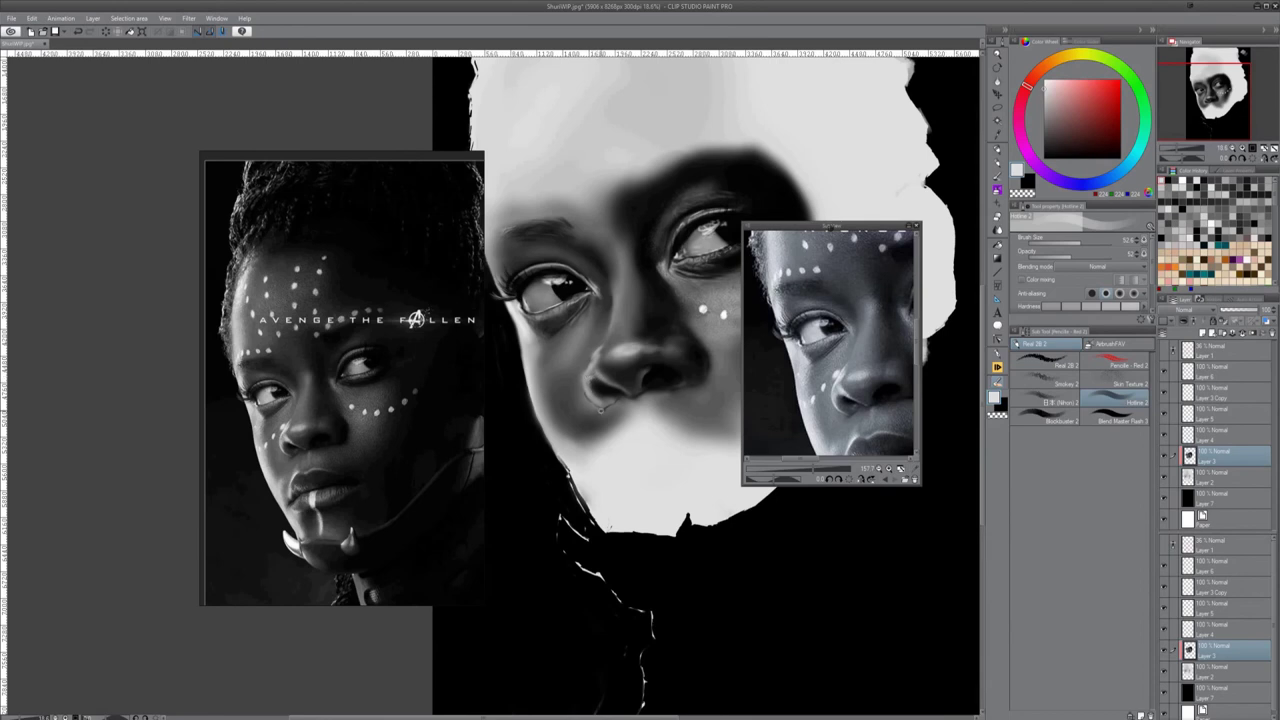
alt+click(596, 382)
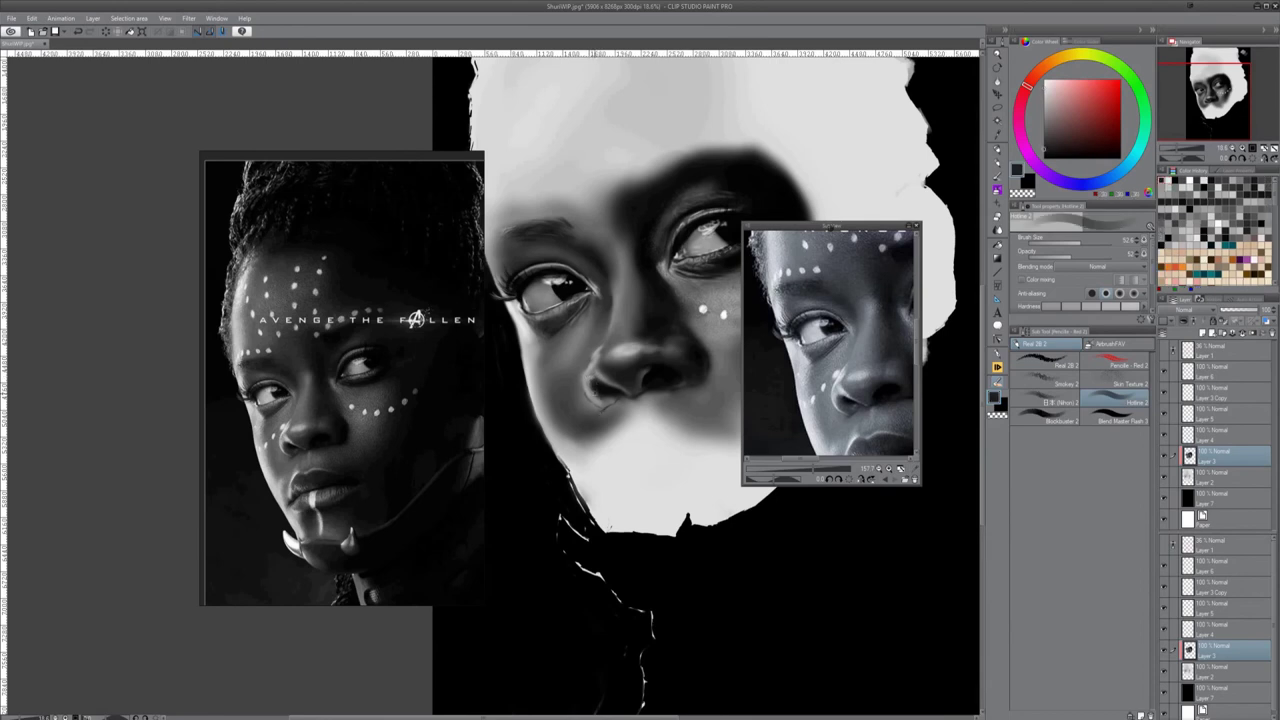
drag(594, 394, 603, 401)
key(j)
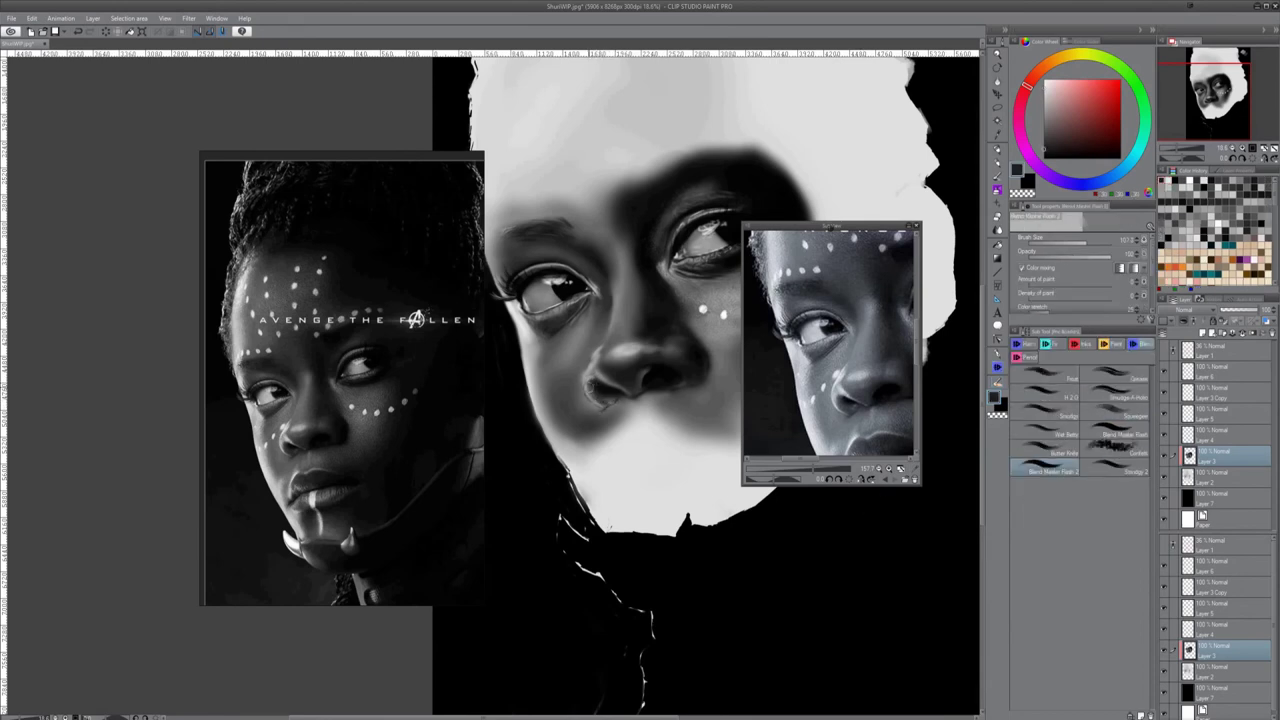
key(p)
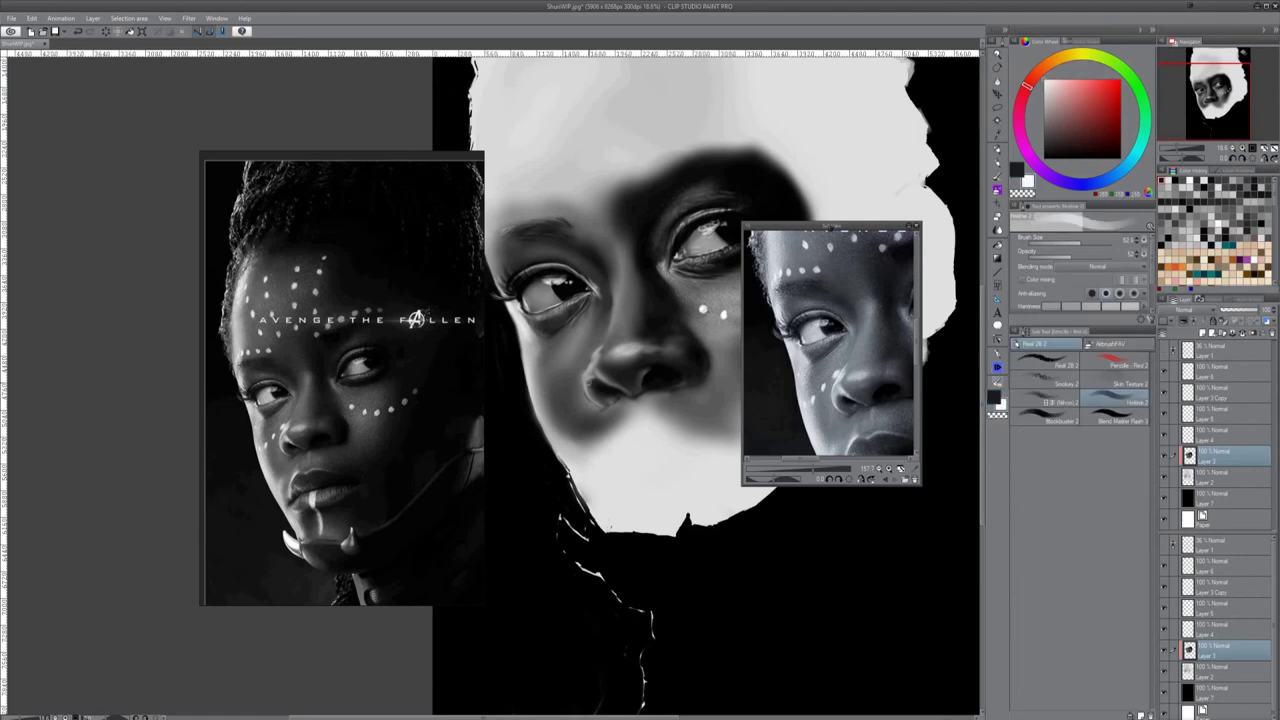
key(j)
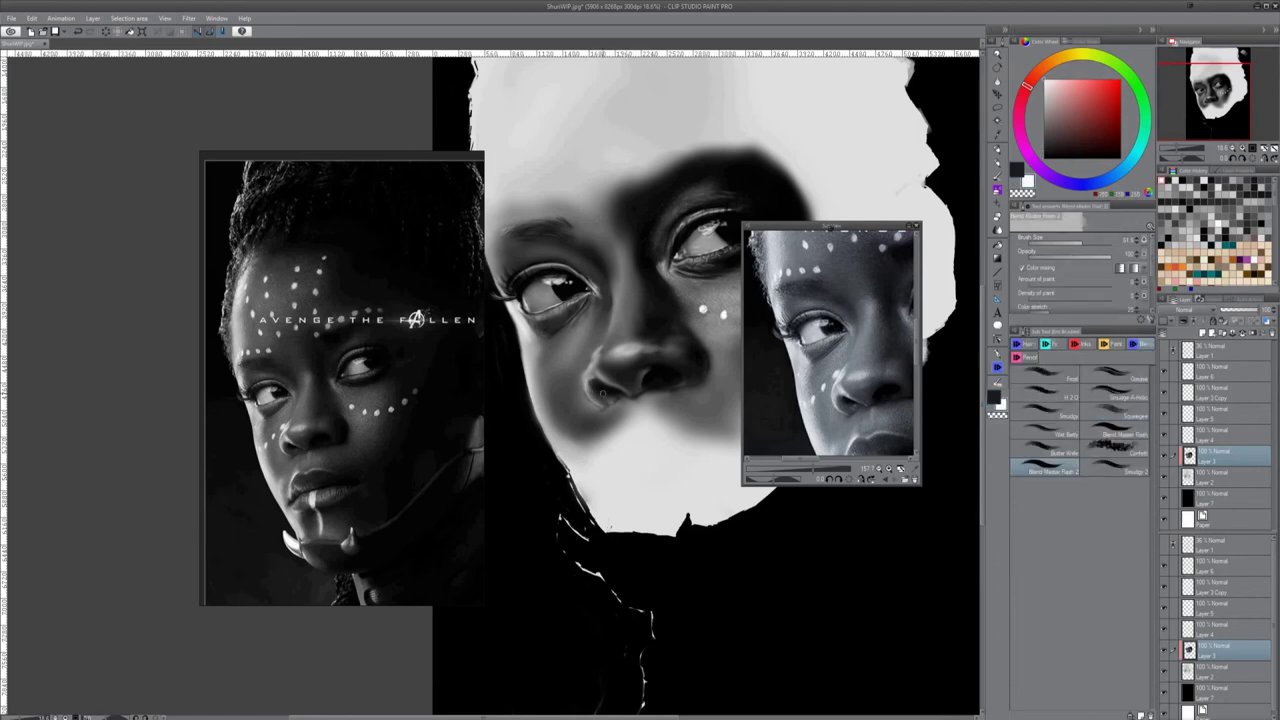
key(b)
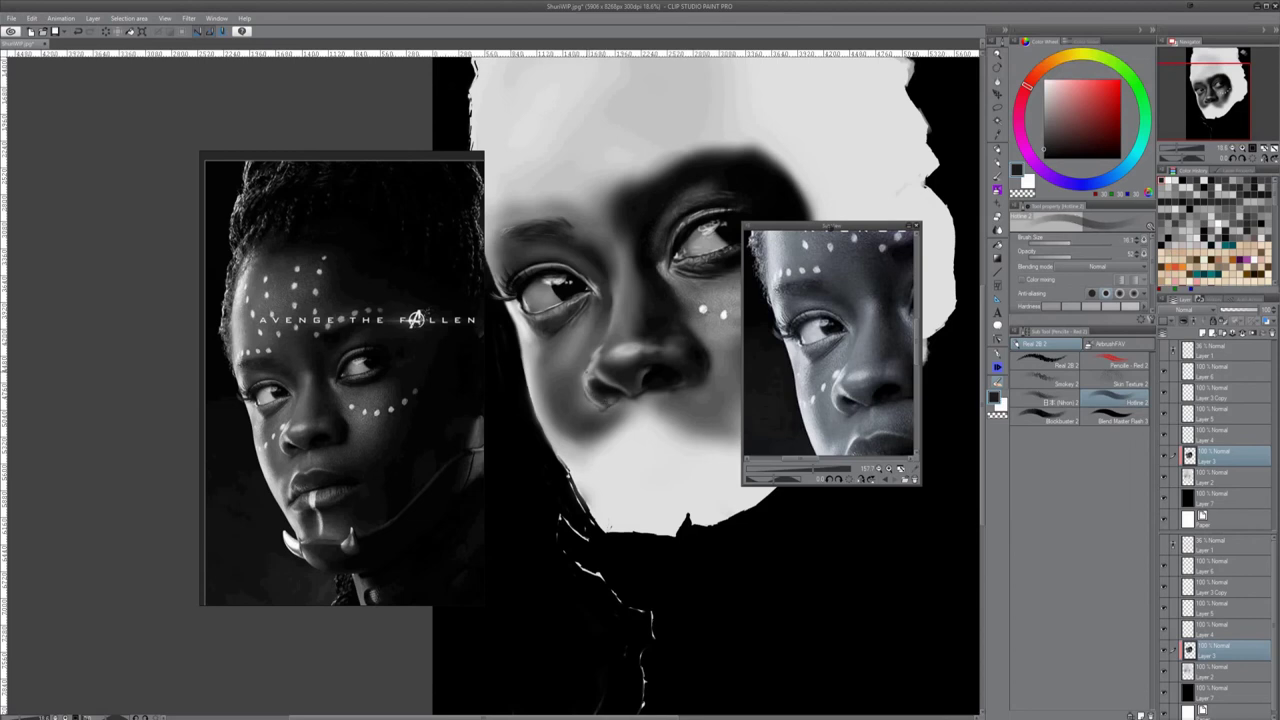
key(j)
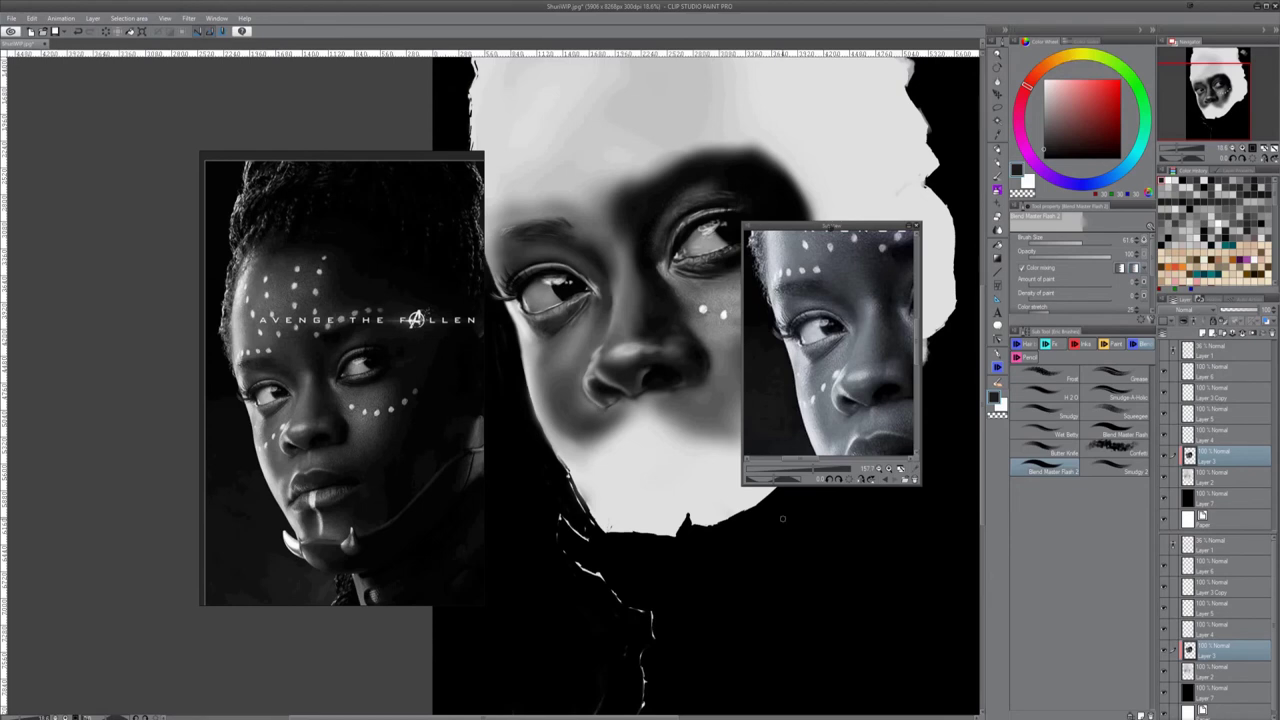
Paint along the lower nose bridge above the tip and blend the strokes with a larger Blend Master Flash 2
scroll(783, 518, down, 3)
key(b)
mouse_move(653, 354)
mouse_down()
mouse_move(646, 340)
mouse_move(648, 368)
mouse_up()
key(j)
key(bracketright)
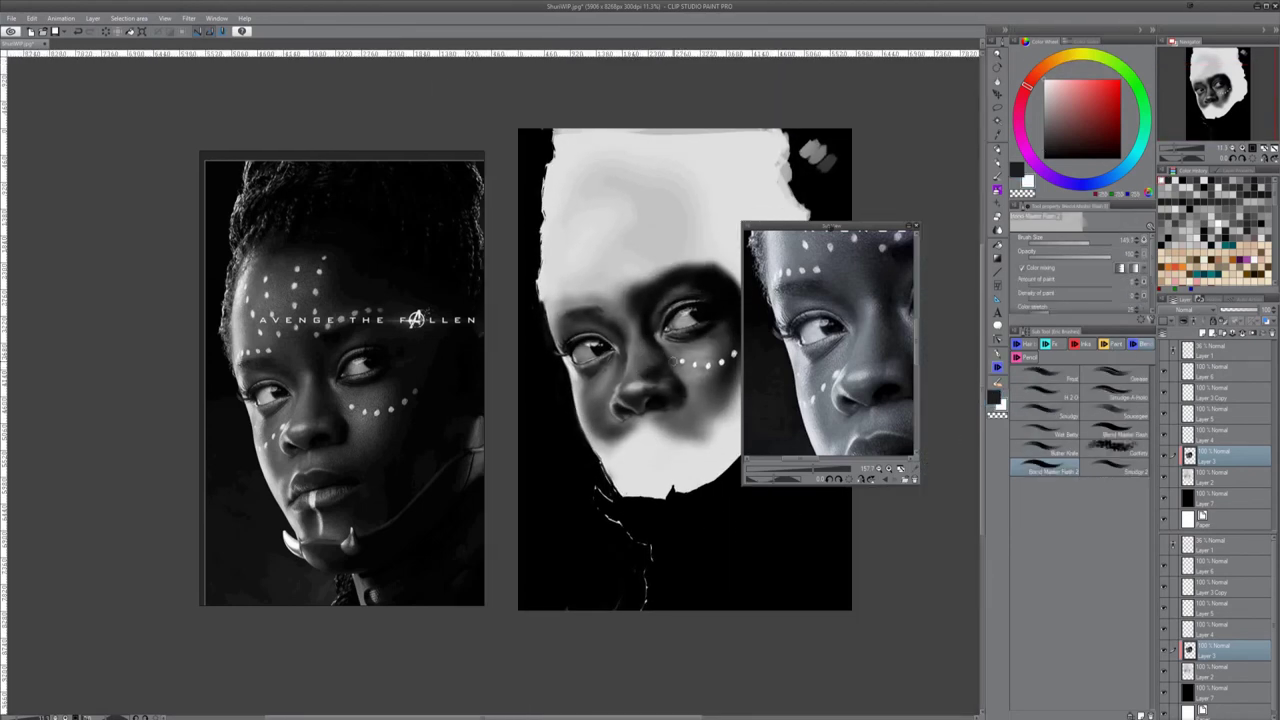
Deepen the shading on the side of the nose with the Shadow 2 and Soft 2 airbrushes, and blend it
key(b)
key(b)
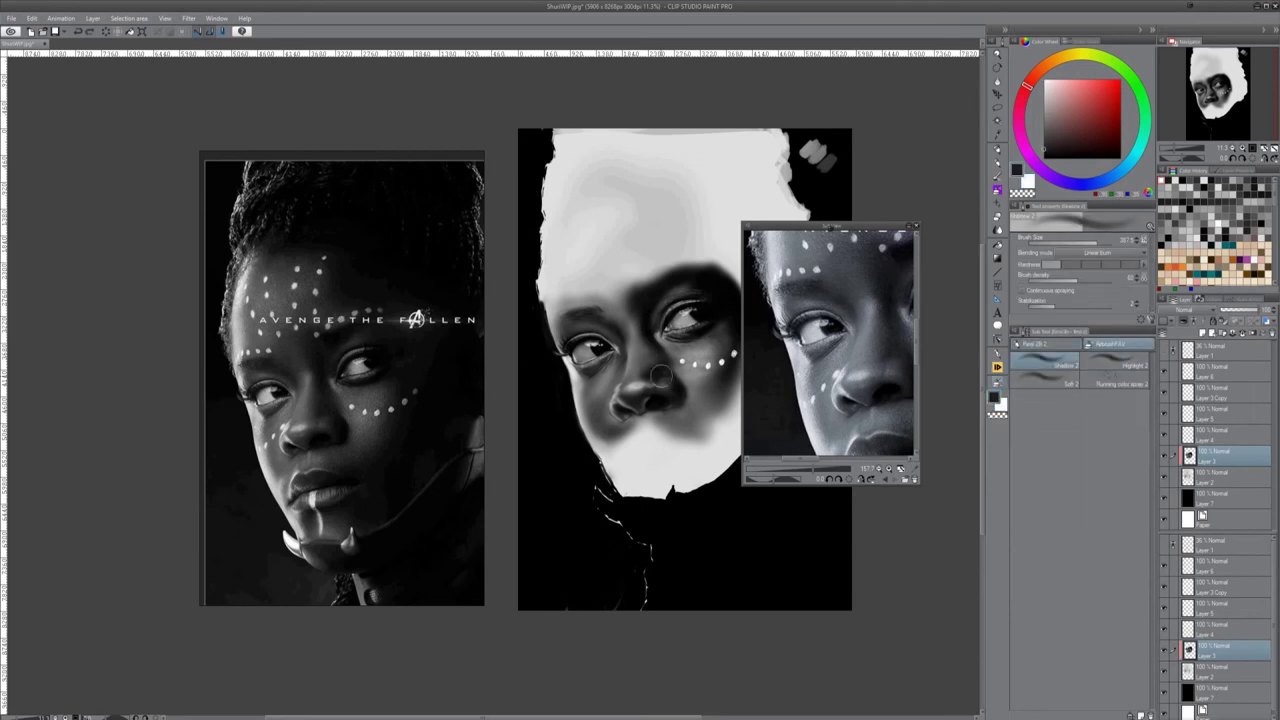
click(1045, 378)
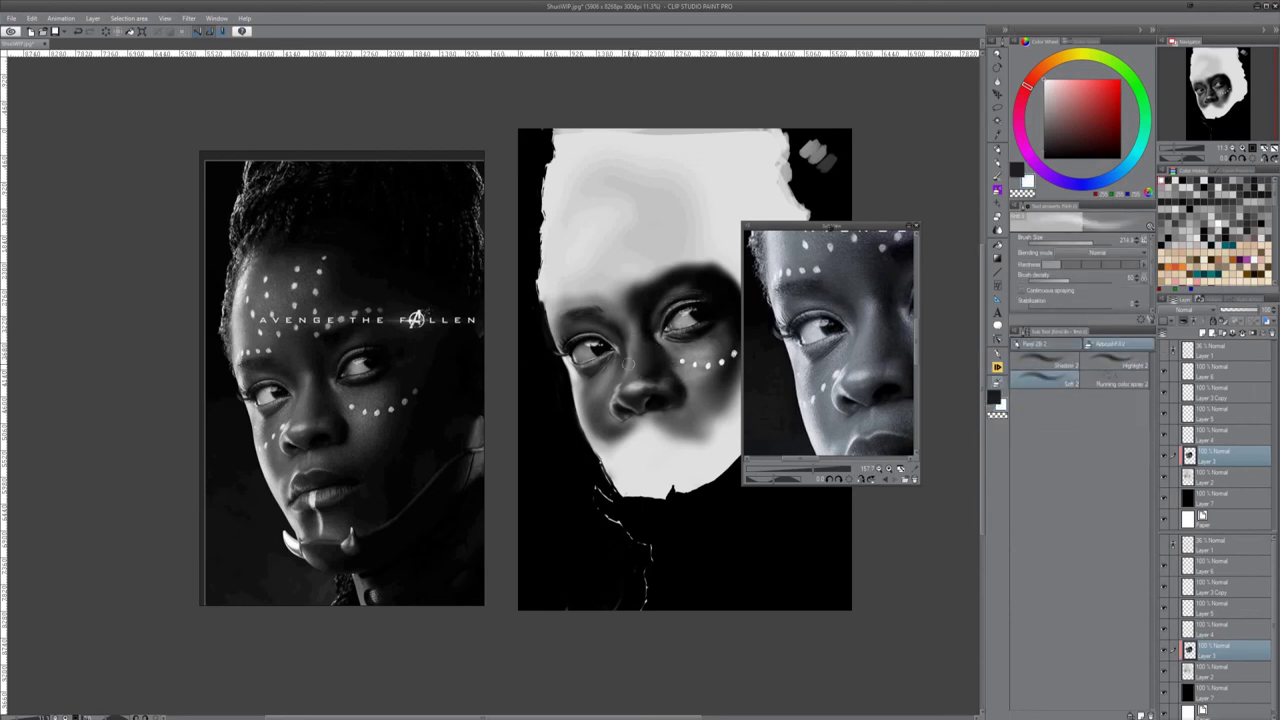
click(1066, 366)
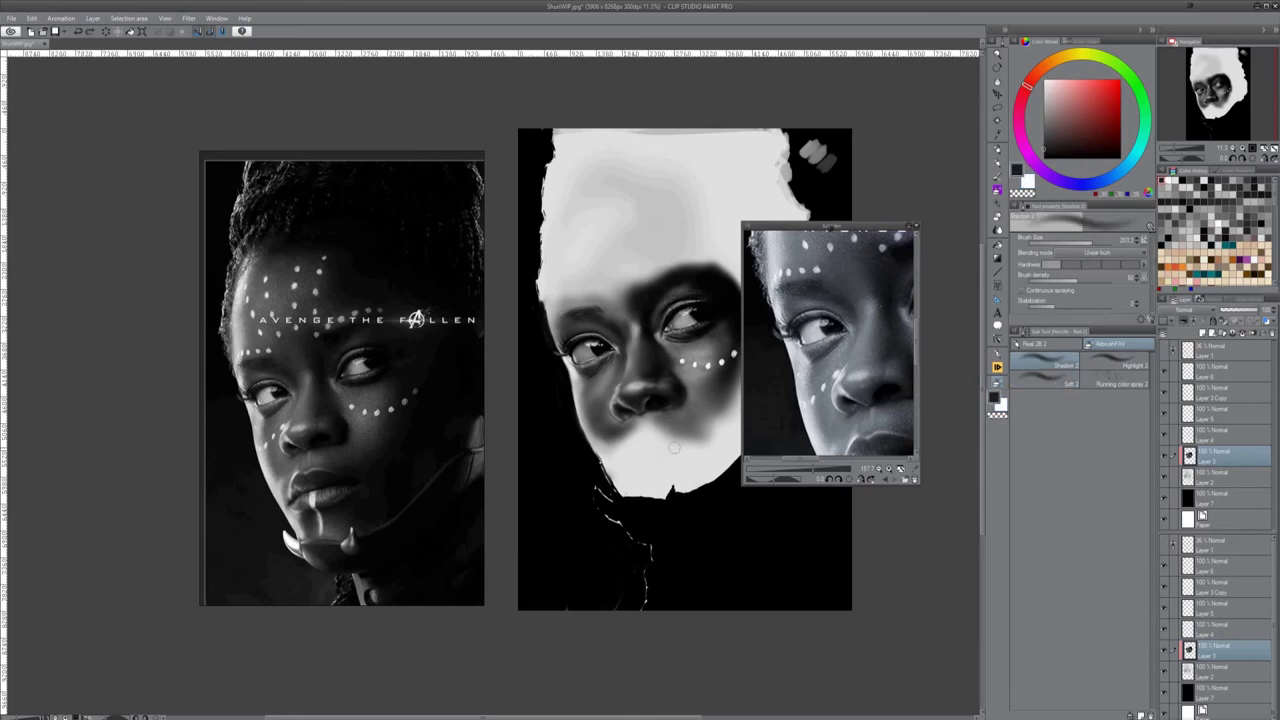
key(j)
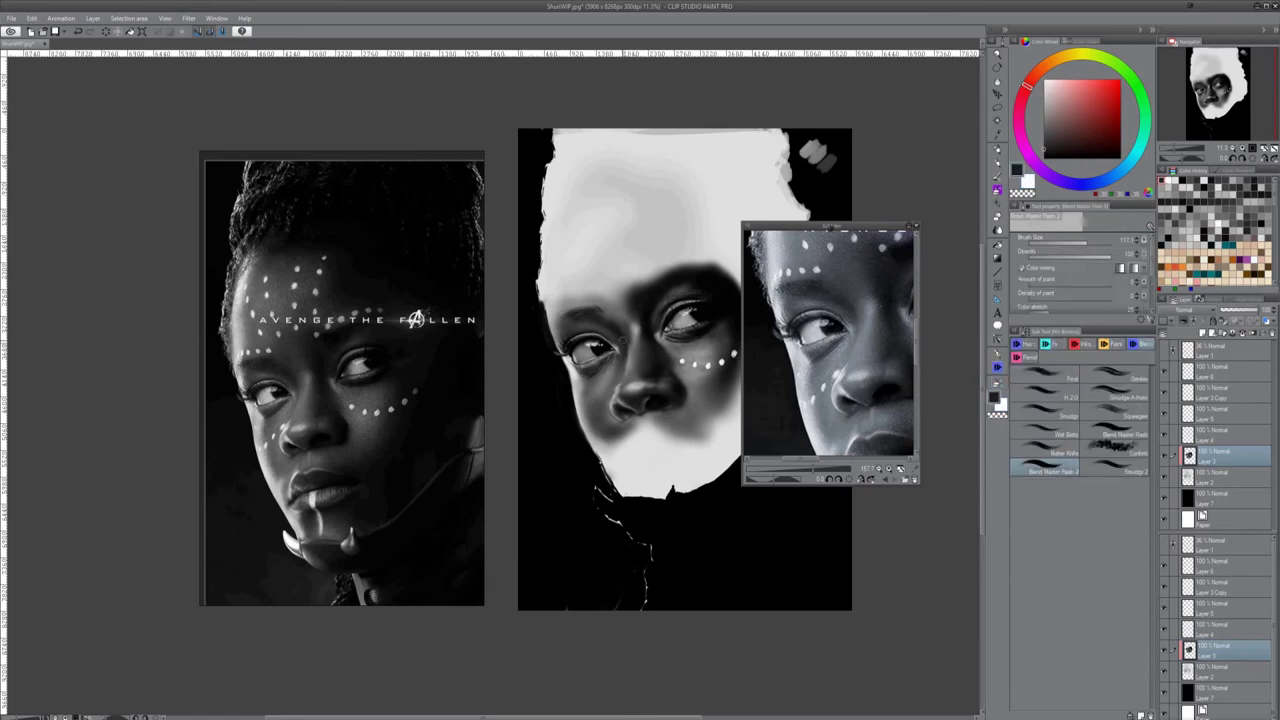
key(b)
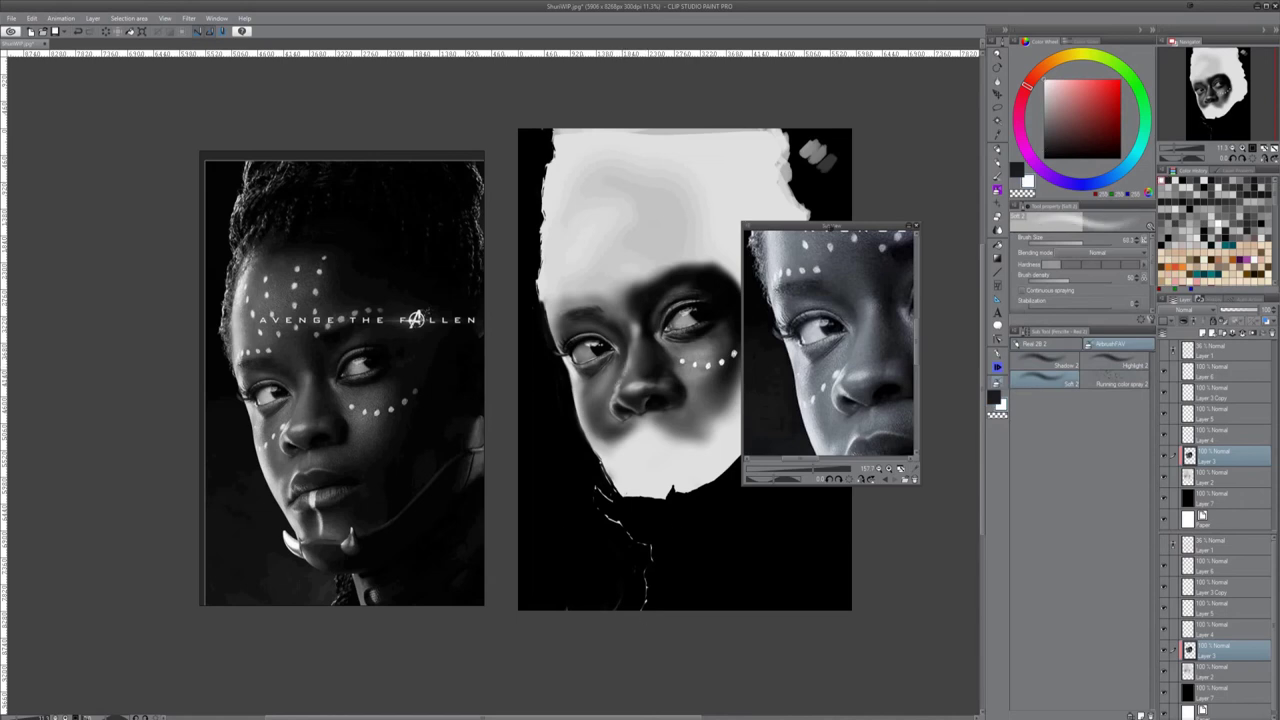
Lasso the lower nose on Layer 3, shift it slightly and clear the selection
key(m)
drag(624, 424, 700, 416)
key(k)
key(ctrl+d)
key(ctrl+z)
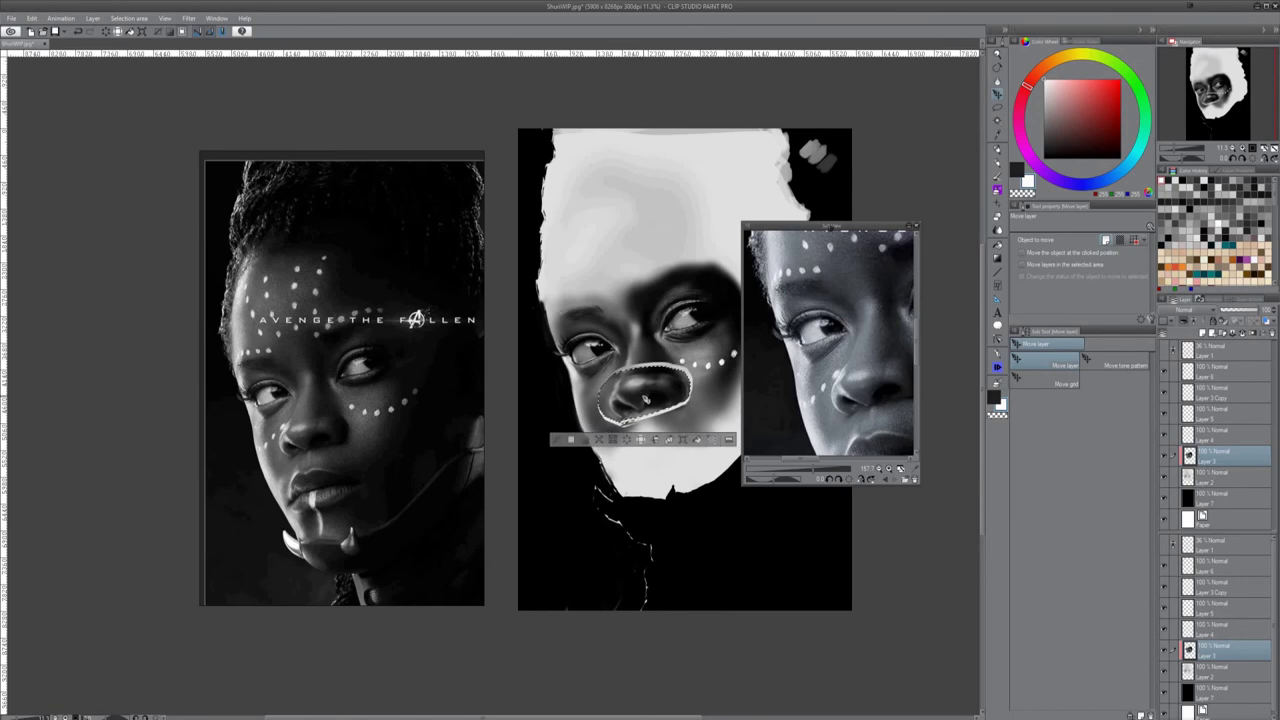
key(ctrl+d)
Blend away the light seam around the repositioned nose with Blend Master Flash 2
drag(699, 383, 647, 366)
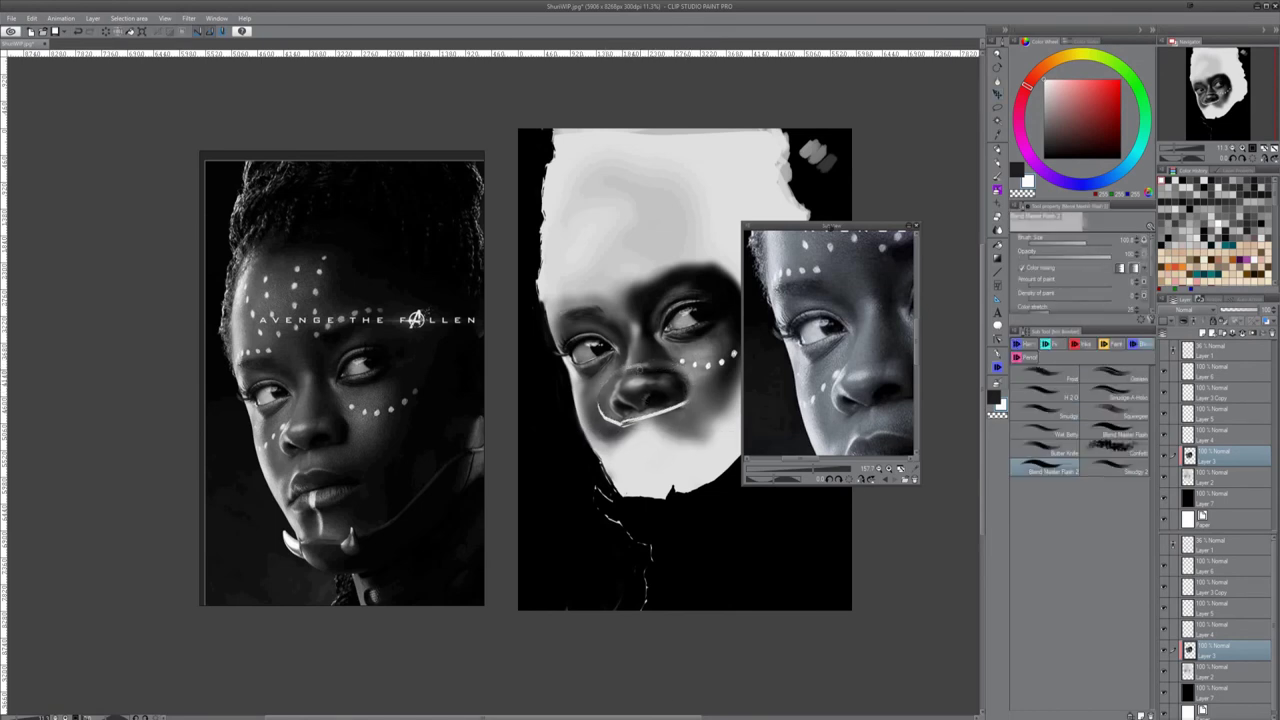
mouse_move(604, 404)
mouse_down()
mouse_move(620, 437)
mouse_move(688, 404)
mouse_up()
drag(638, 364, 654, 365)
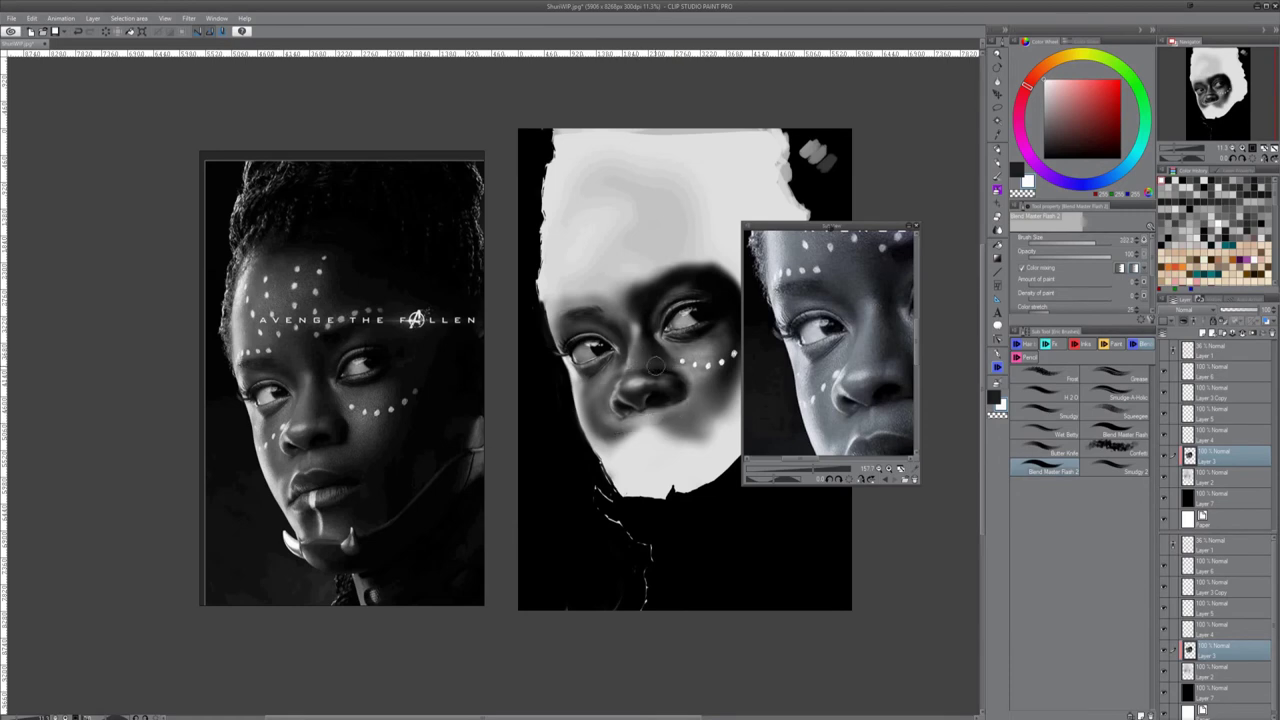
Refine the tones along the nose bridge with the Hotline brush, softening the strokes with Blend Master Flash 2
key(bracketleft)
key(e)
key(j)
key(b)
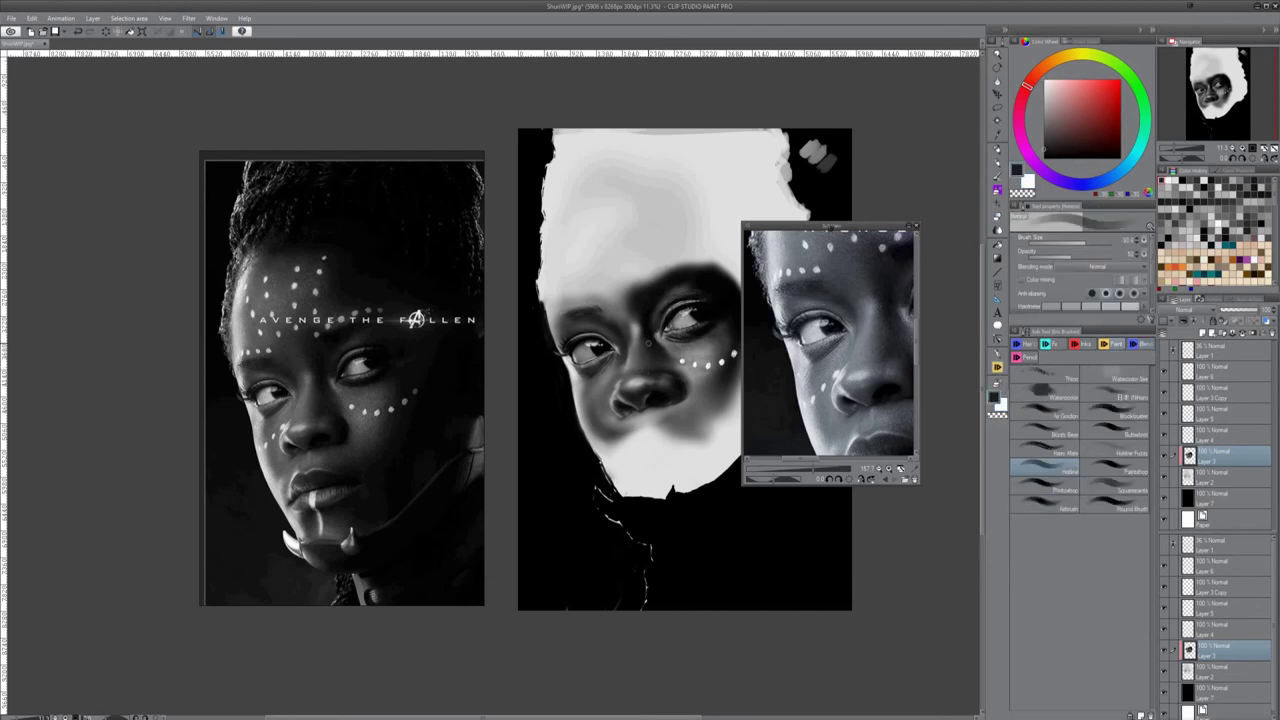
key(j)
key(b)
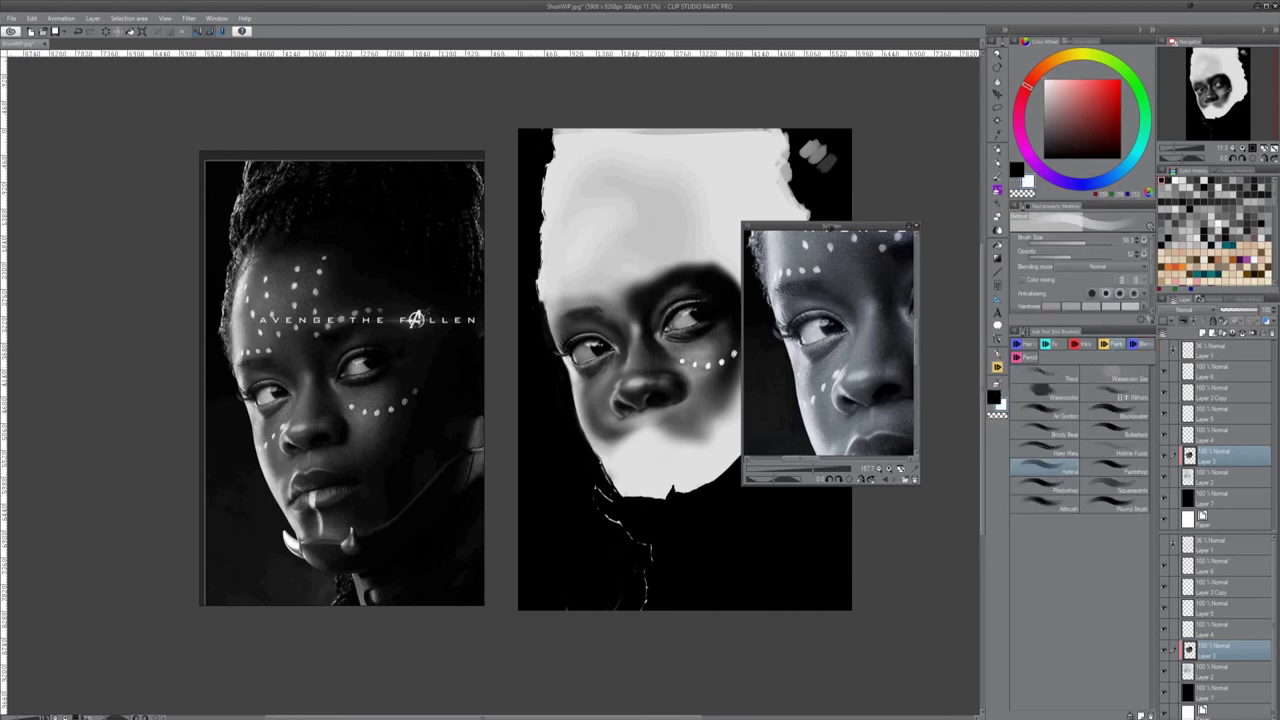
key(j)
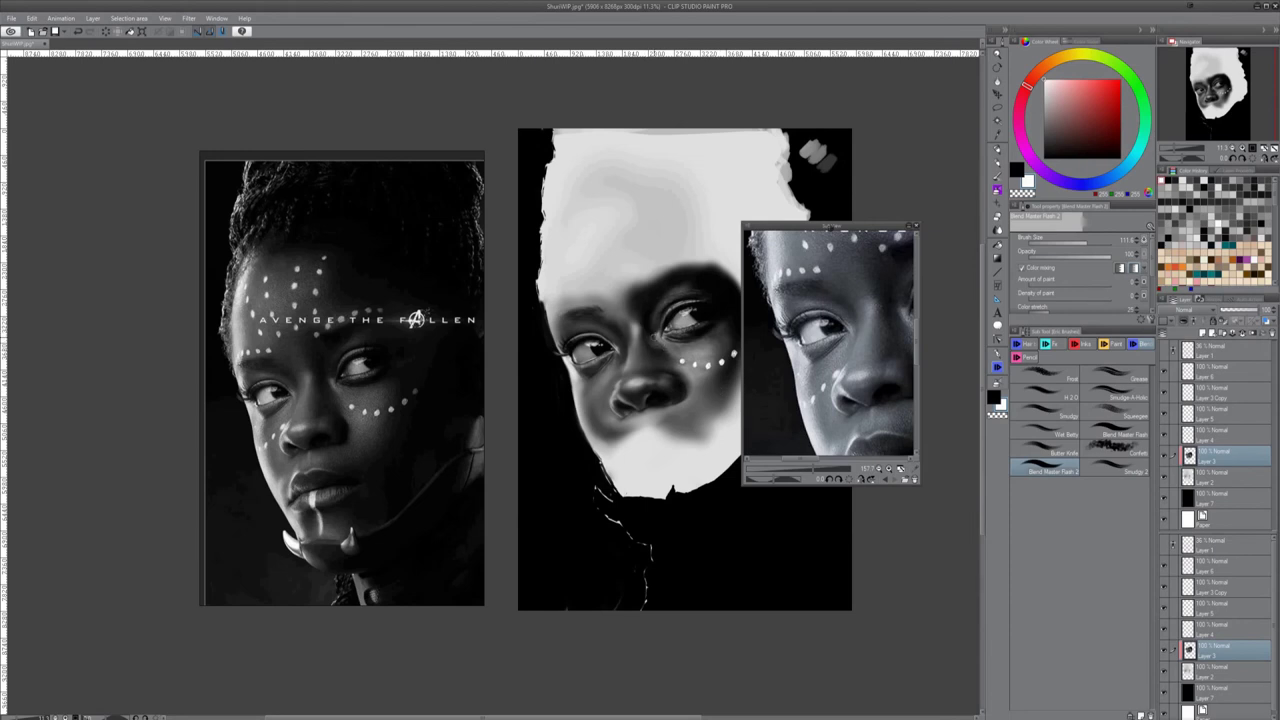
key(b)
key(j)
Shade the nose tip and lower bridge with the Shadow 2 and Soft 2 airbrushes, smoothing with Blend Master Flash 2
key(b)
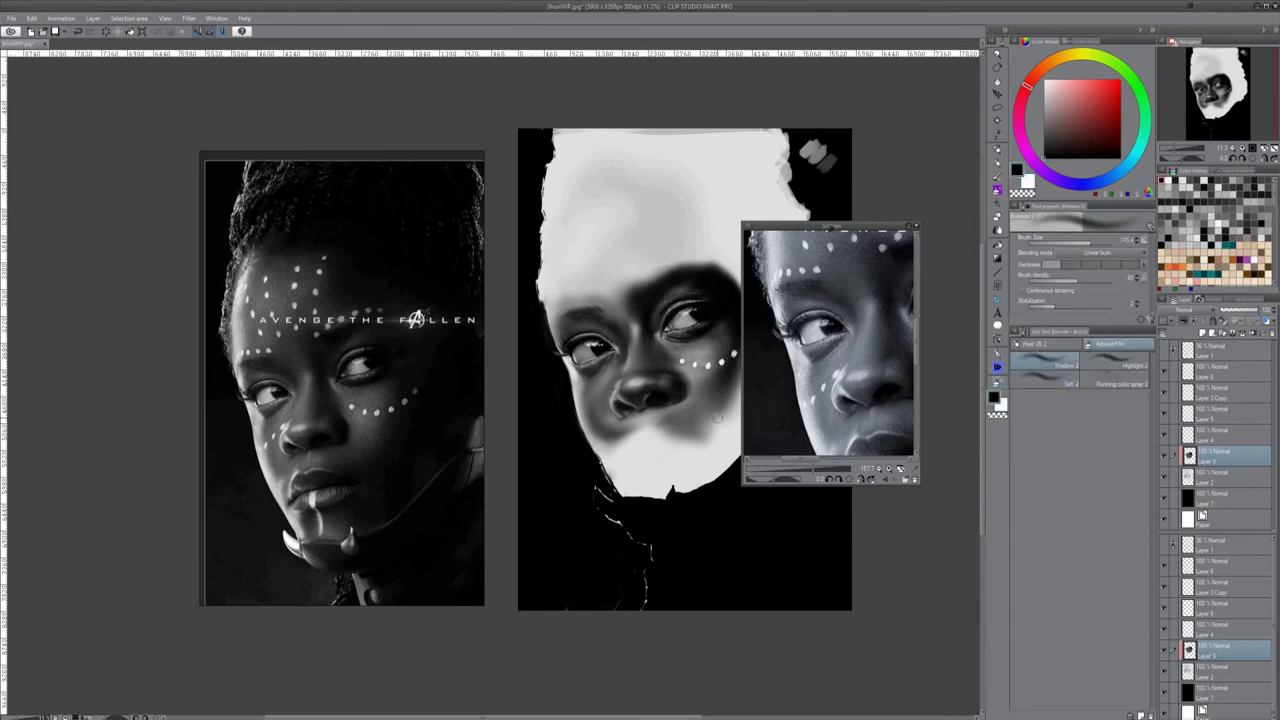
click(1055, 385)
click(1052, 363)
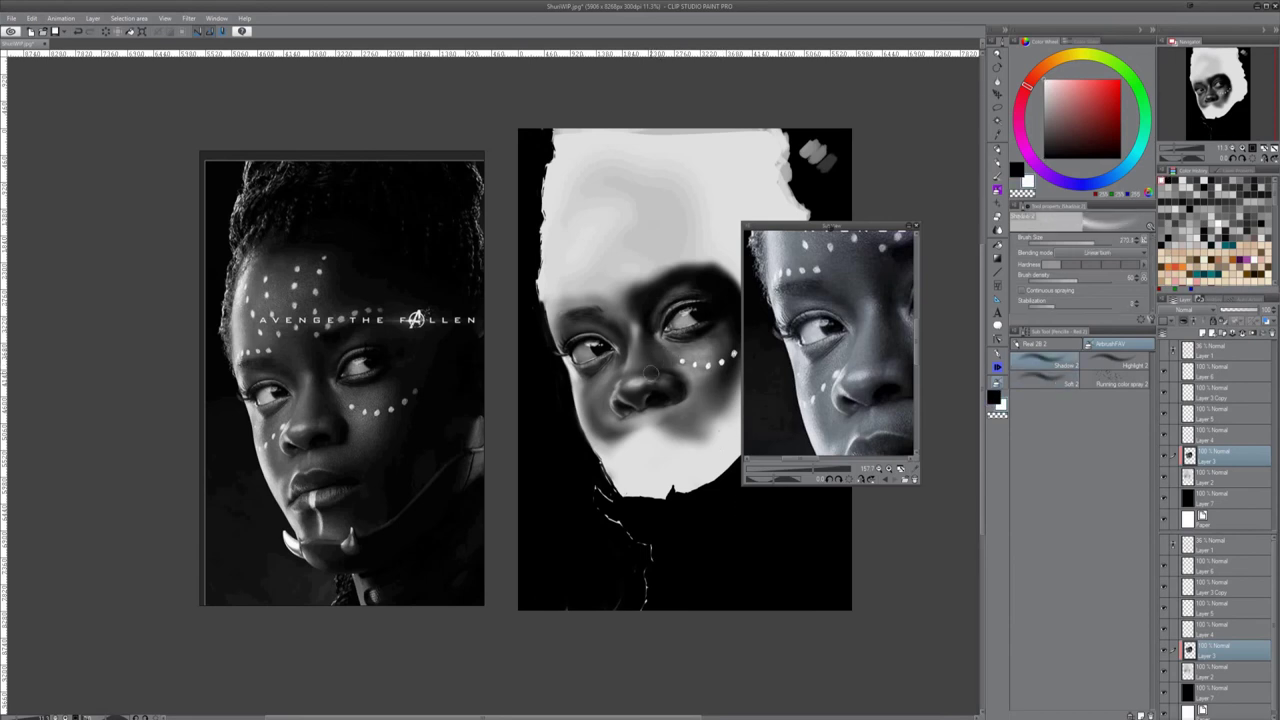
key(b)
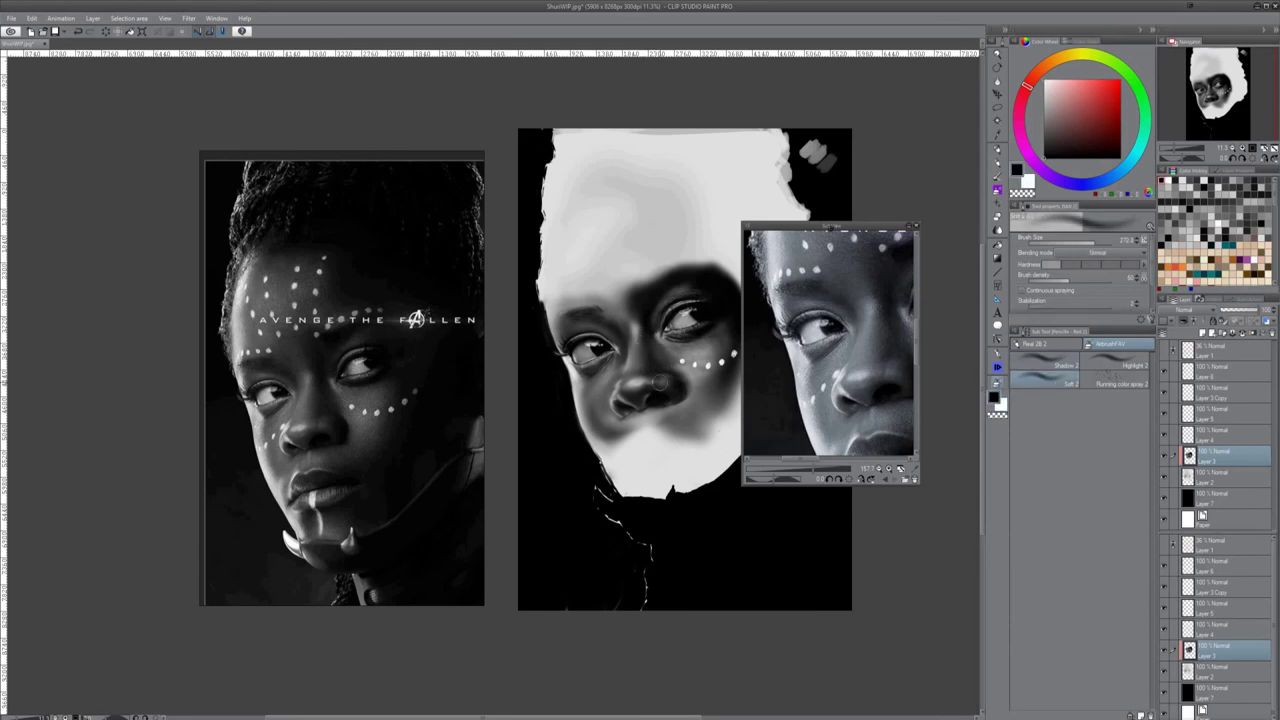
key(c)
key(comma)
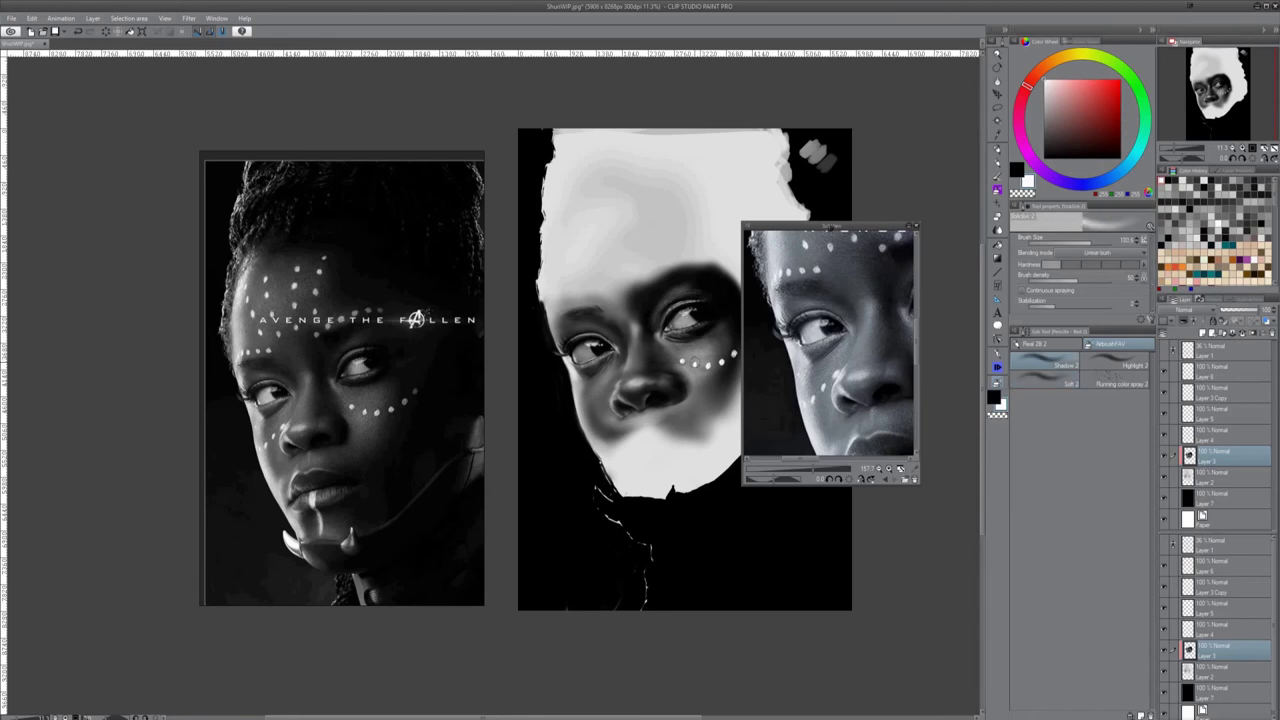
key(j)
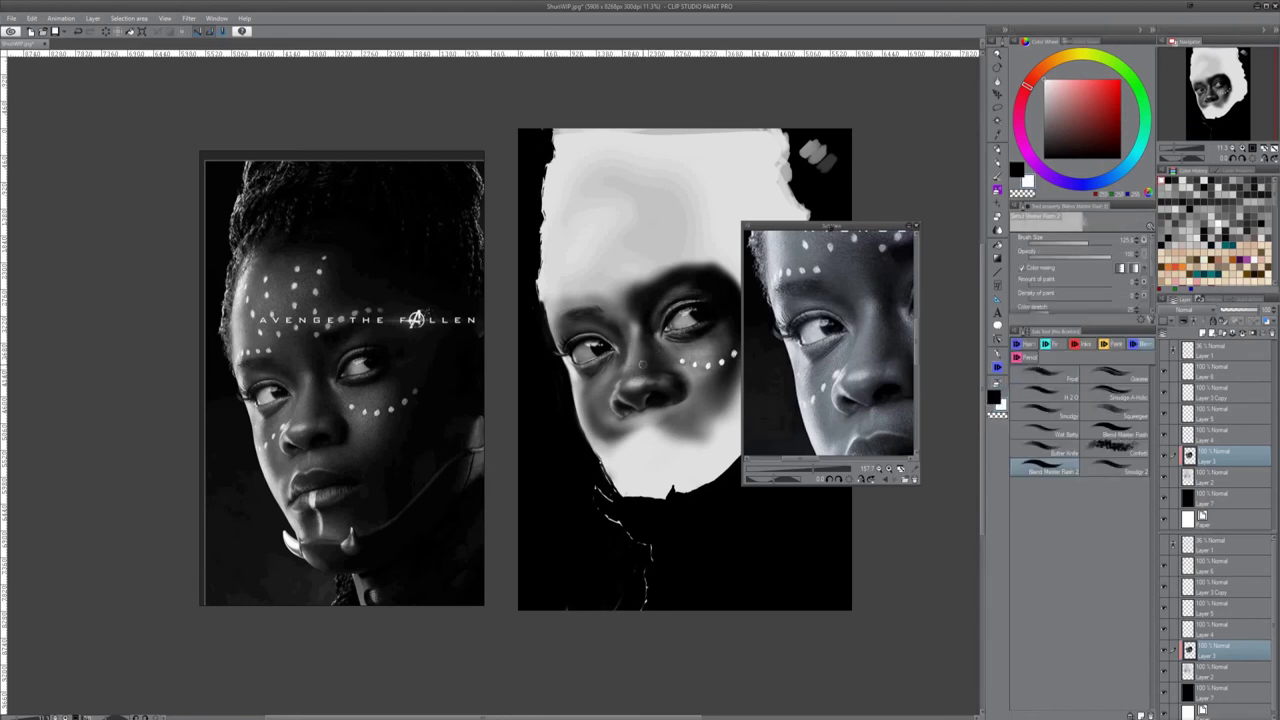
Rework the nose contours with alternating Hotline brush strokes and Blend Master Flash 2 blending
key(p)
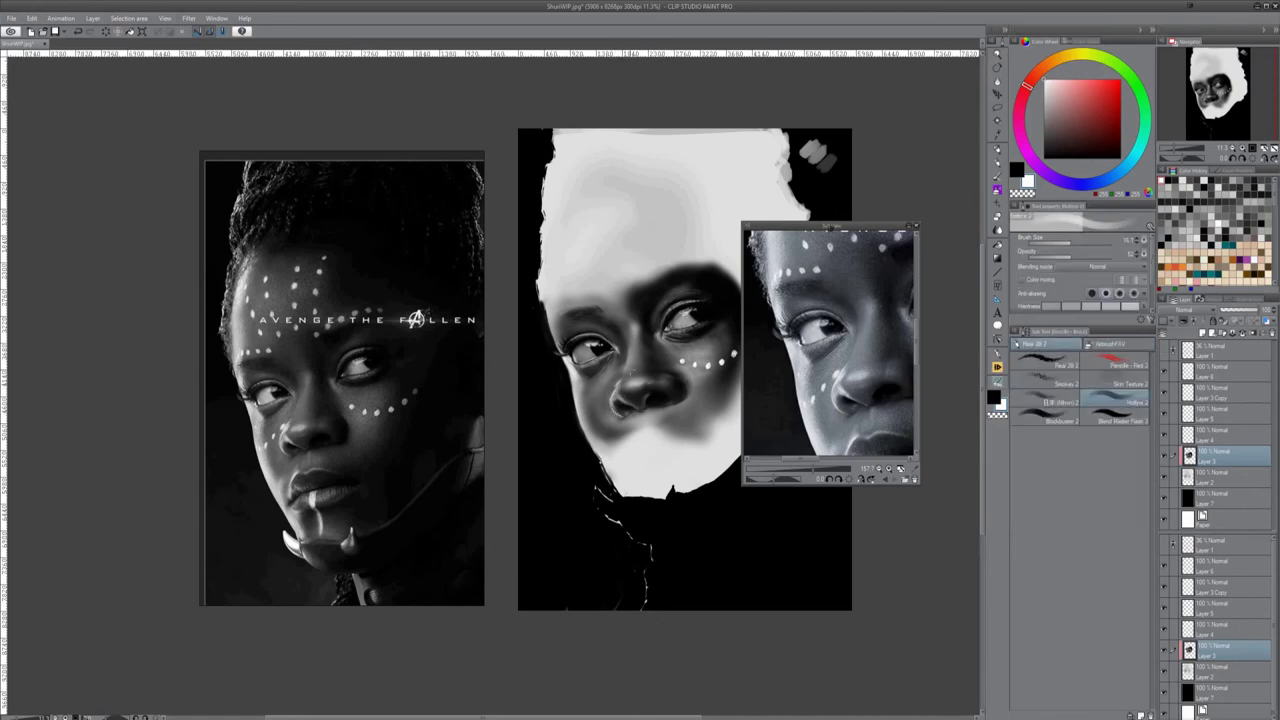
key(b)
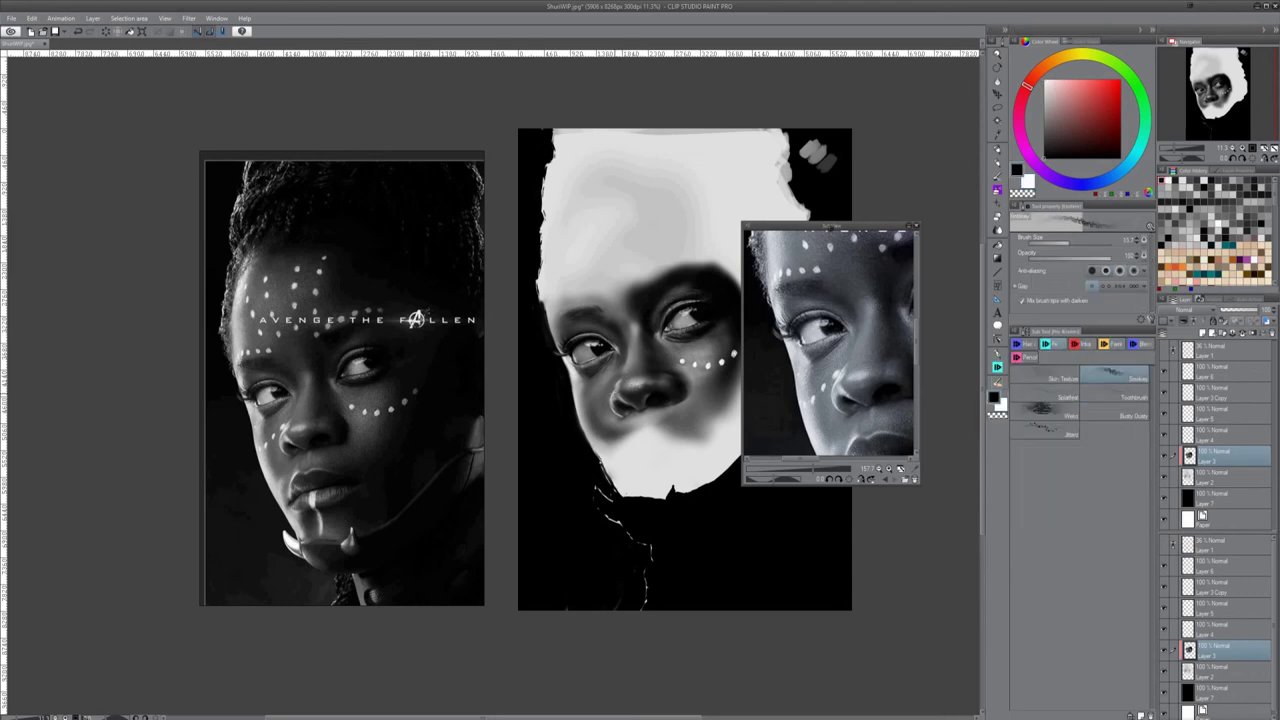
key(j)
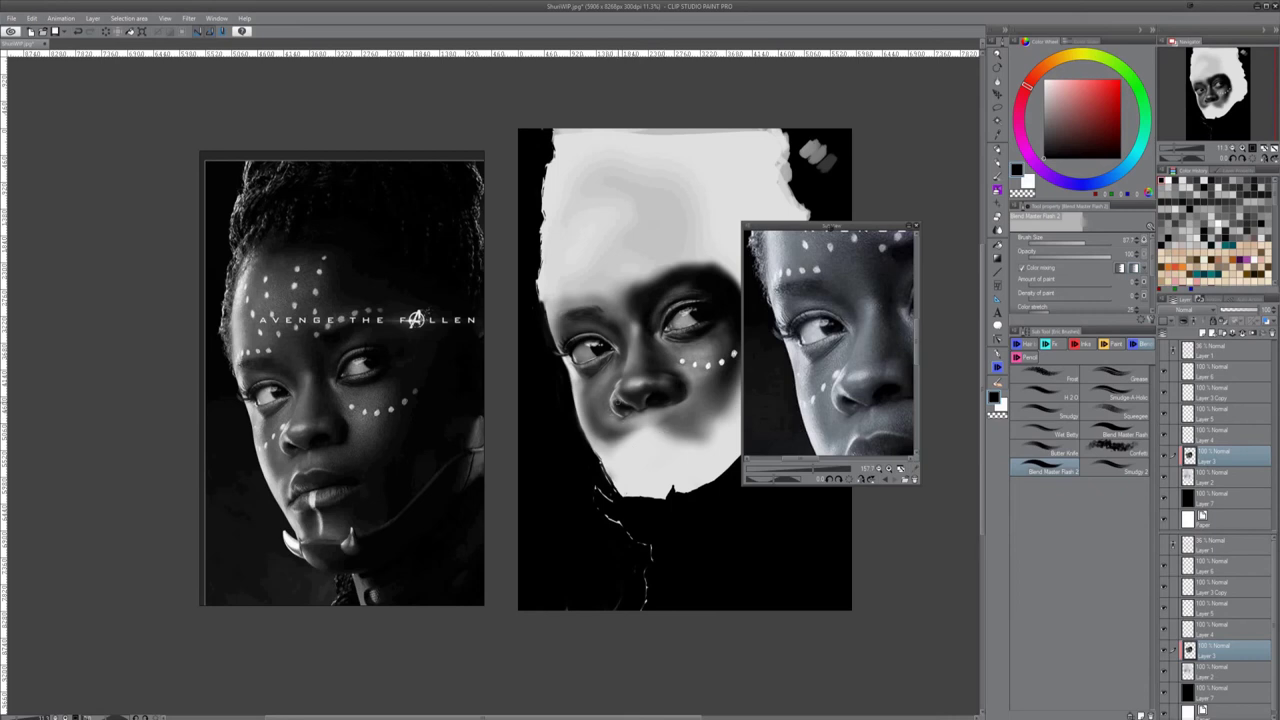
key(b)
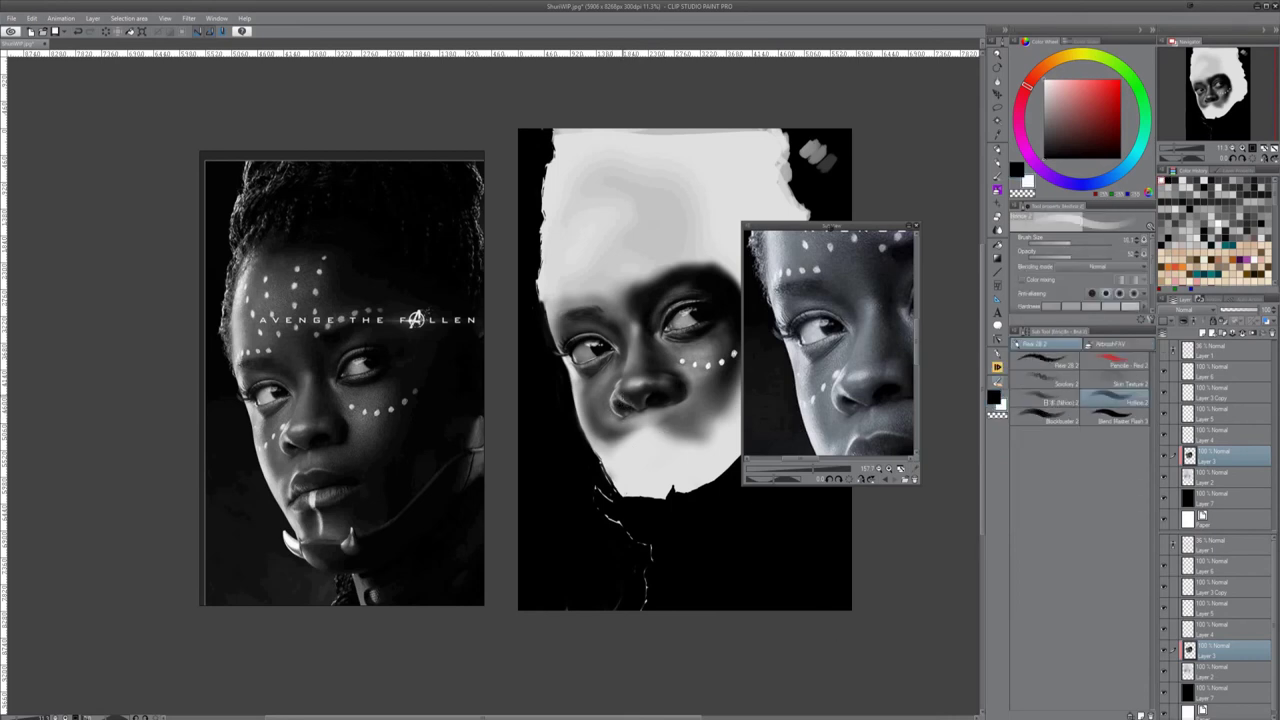
key(j)
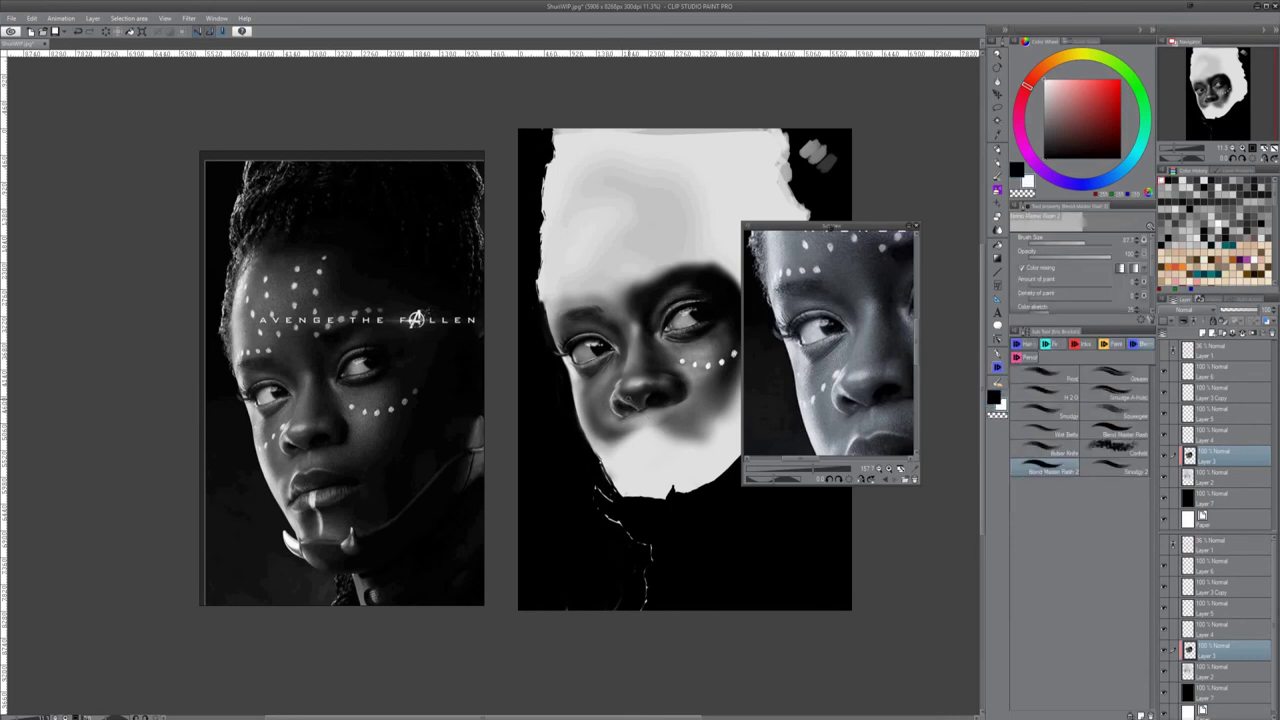
Paint the form around the left nostril with the Hotline brush and blend it into the wing
key(b)
scroll(690, 461, up, 3)
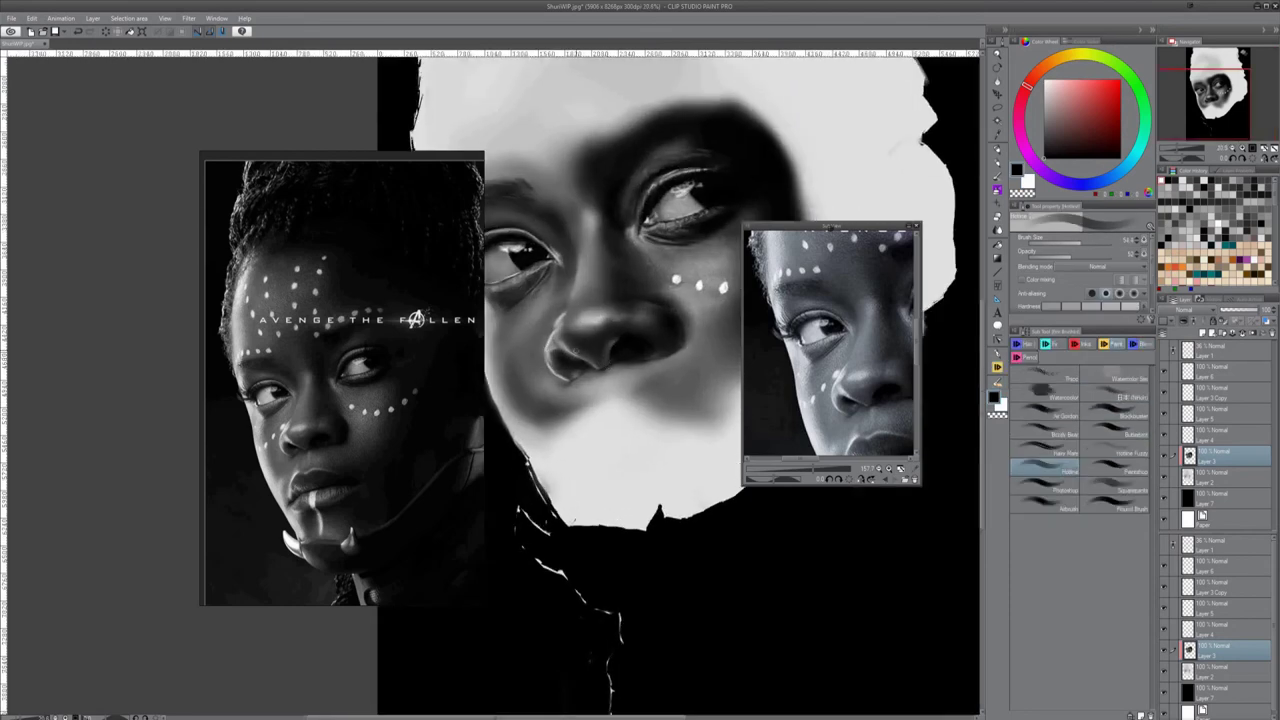
mouse_move(572, 352)
mouse_down()
mouse_move(592, 358)
mouse_move(589, 346)
mouse_up()
key(j)
key(b)
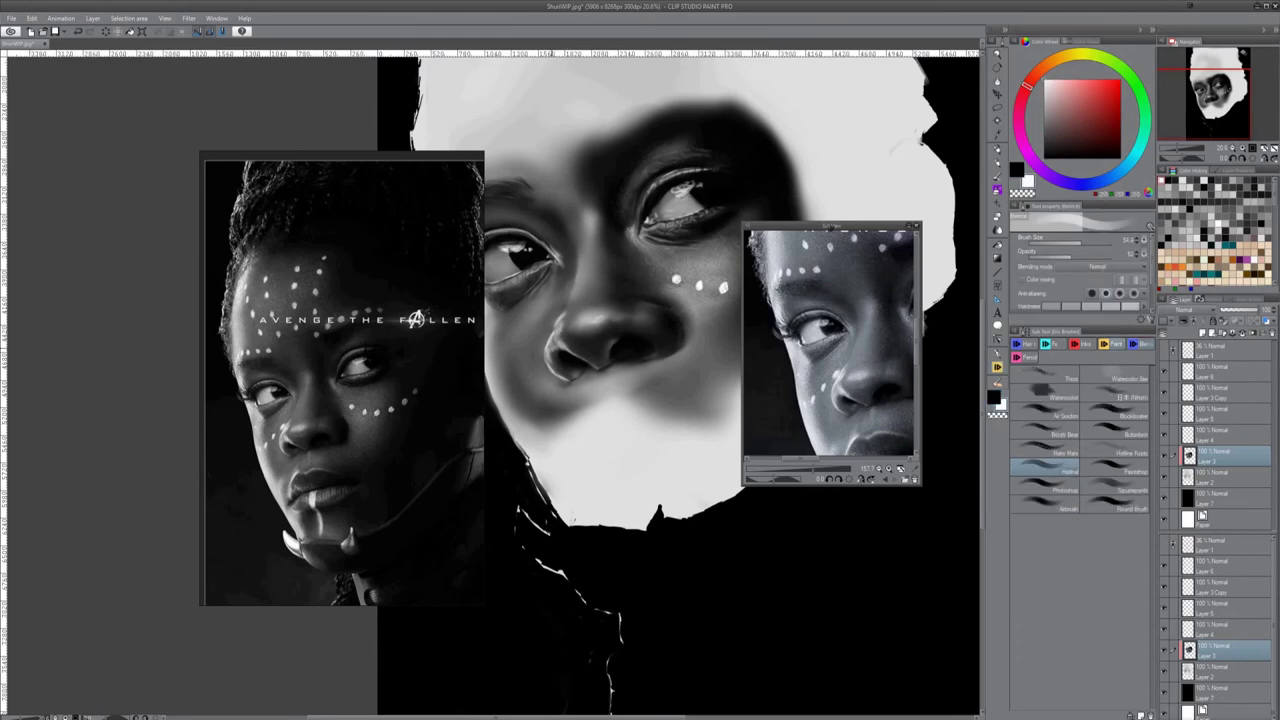
Sharpen the underside of the nose between the nostrils with a smaller Hotline brush, and blend up toward the tip
key([)
key(j)
key(b)
drag(591, 375, 604, 371)
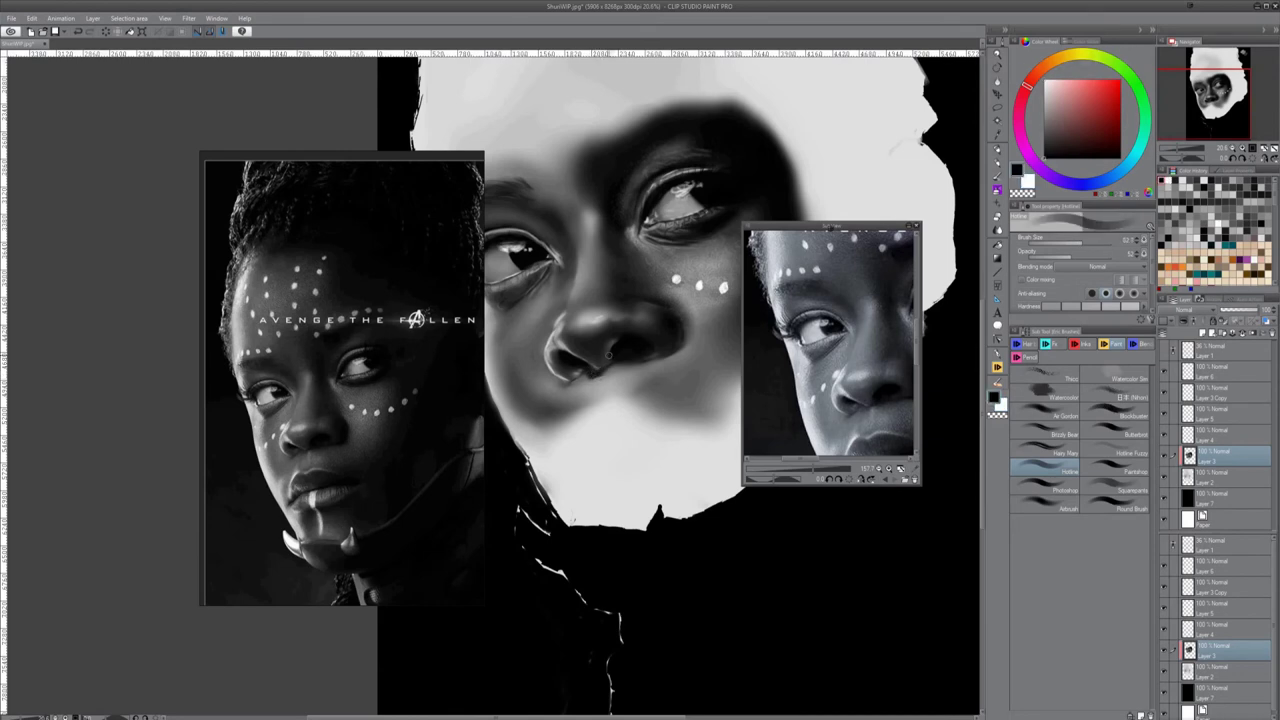
key(j)
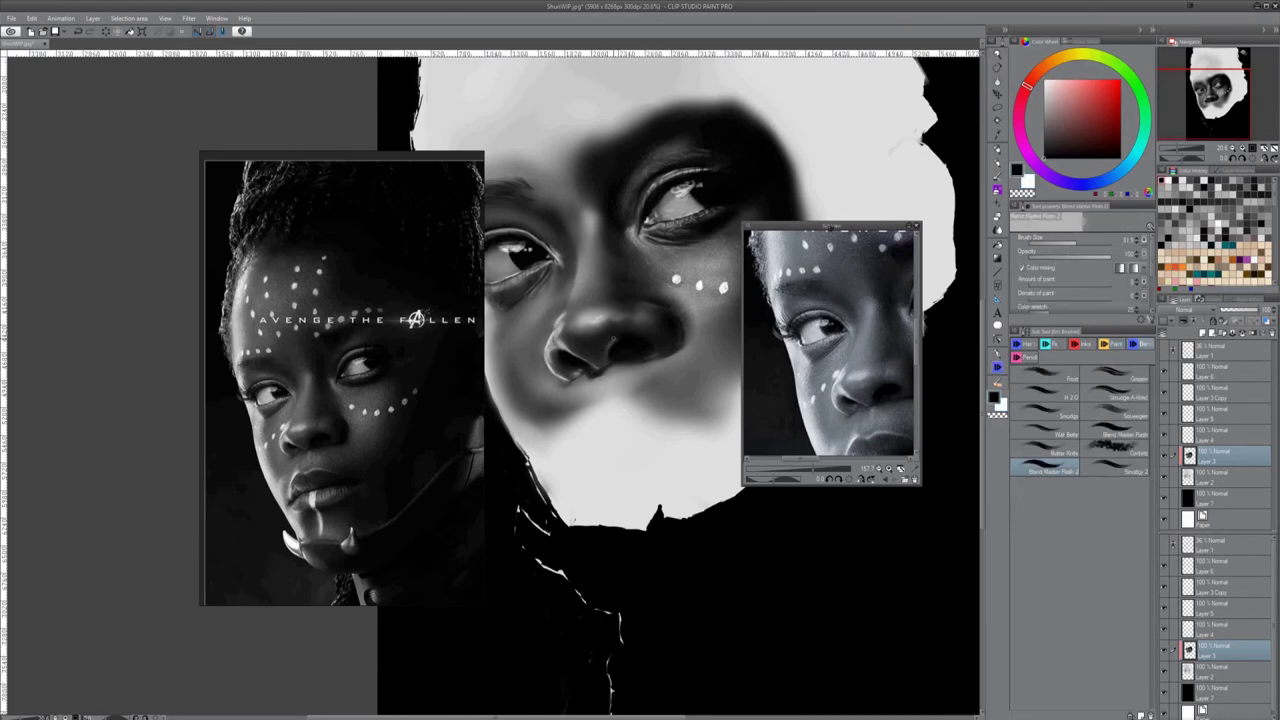
key(b)
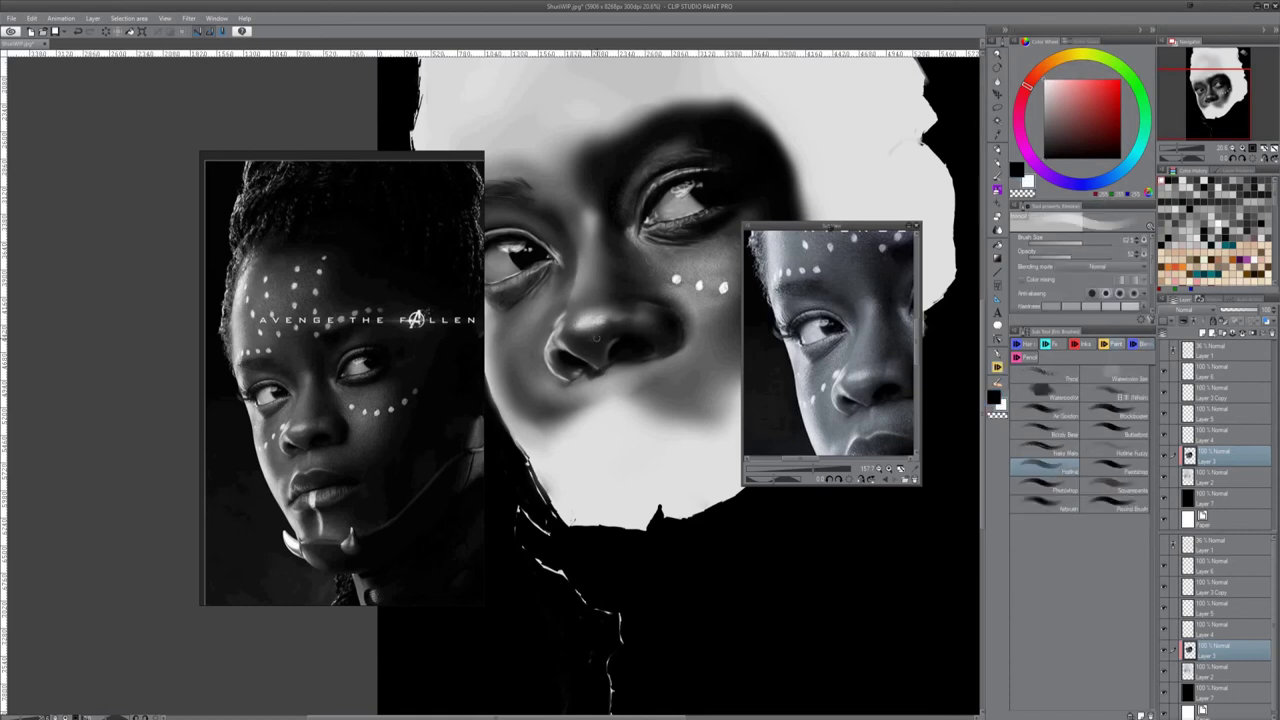
key(j)
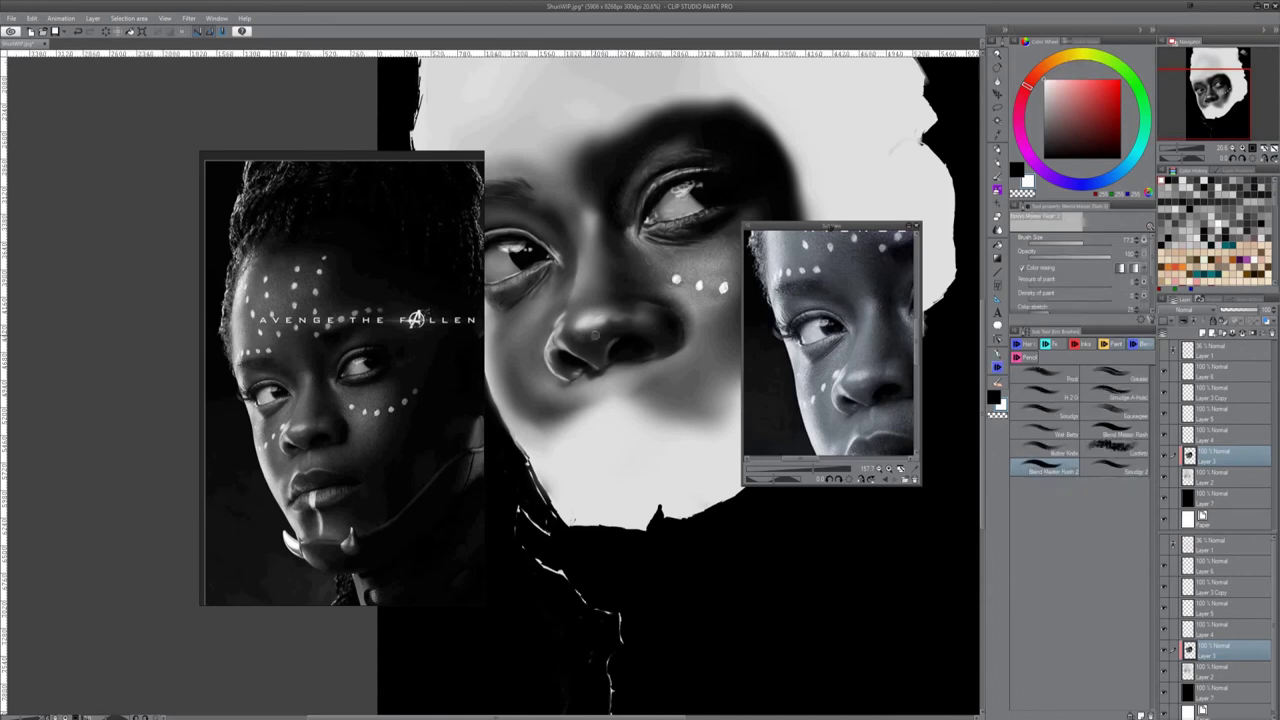
Refine the shading around the nose on Layer 3, alternating the Hotline brush with Blend Master Flash 2
scroll(704, 437, down, 2)
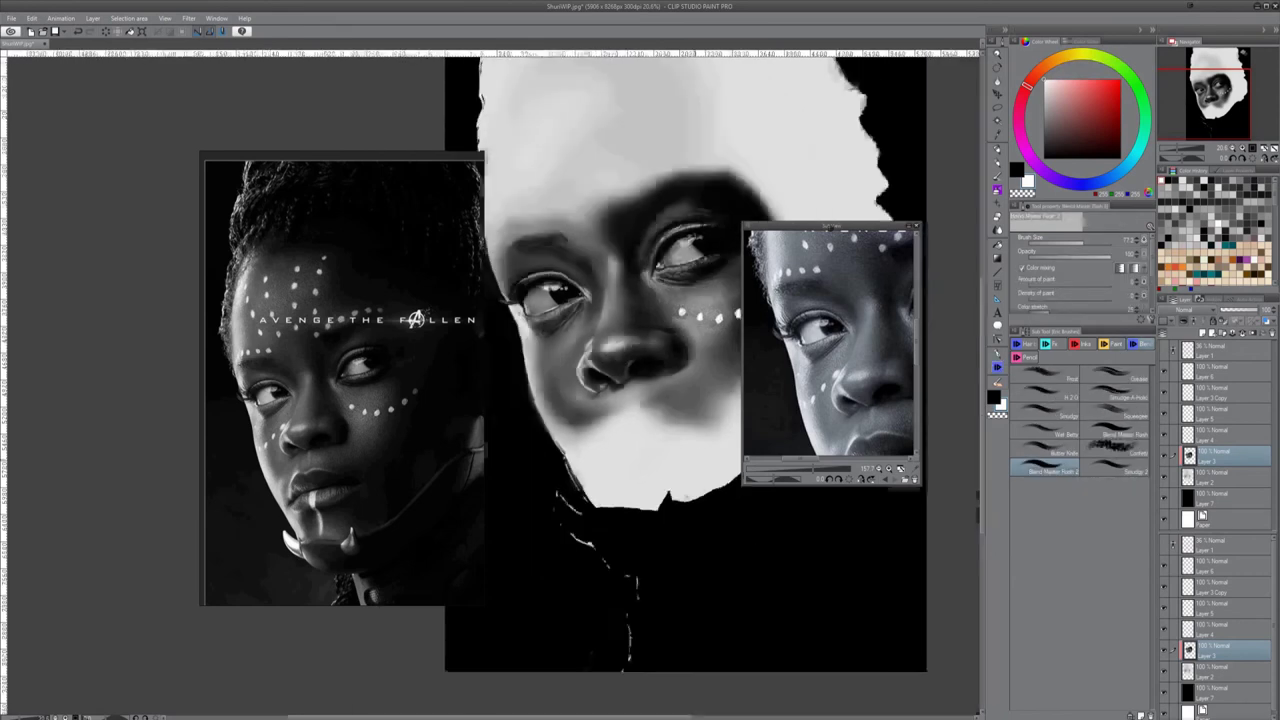
scroll(703, 455, down, 1)
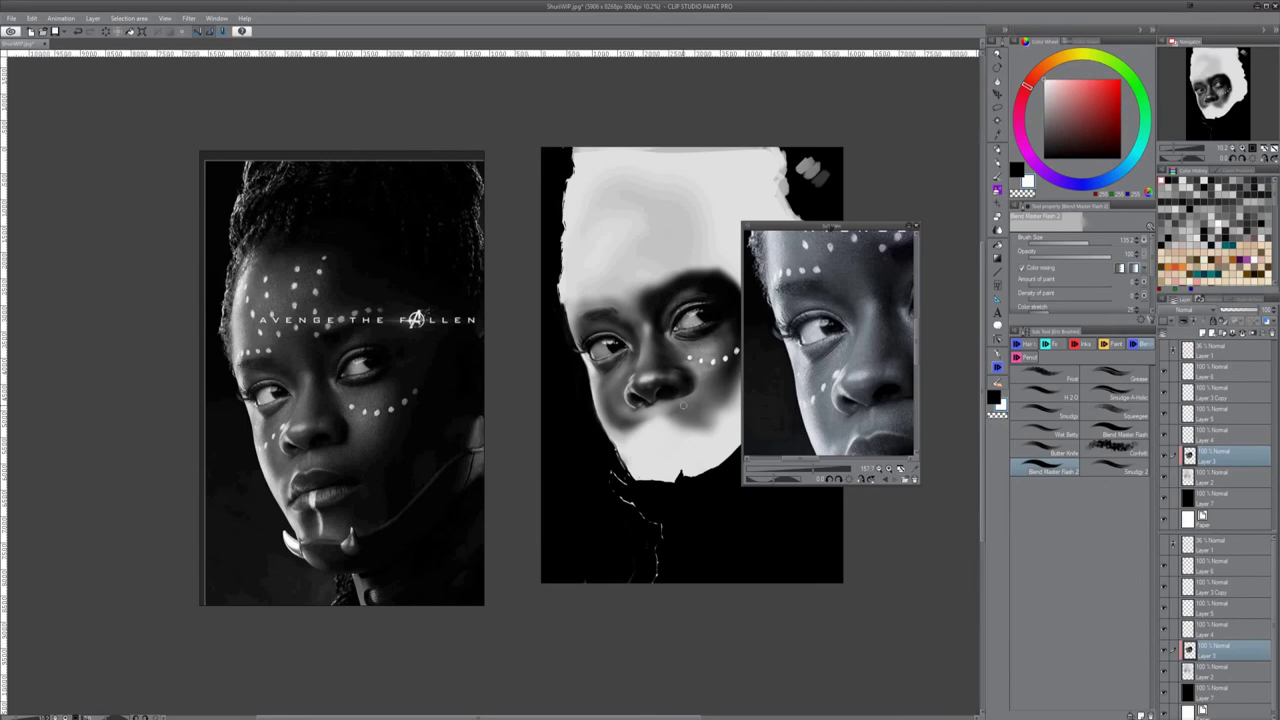
key(b)
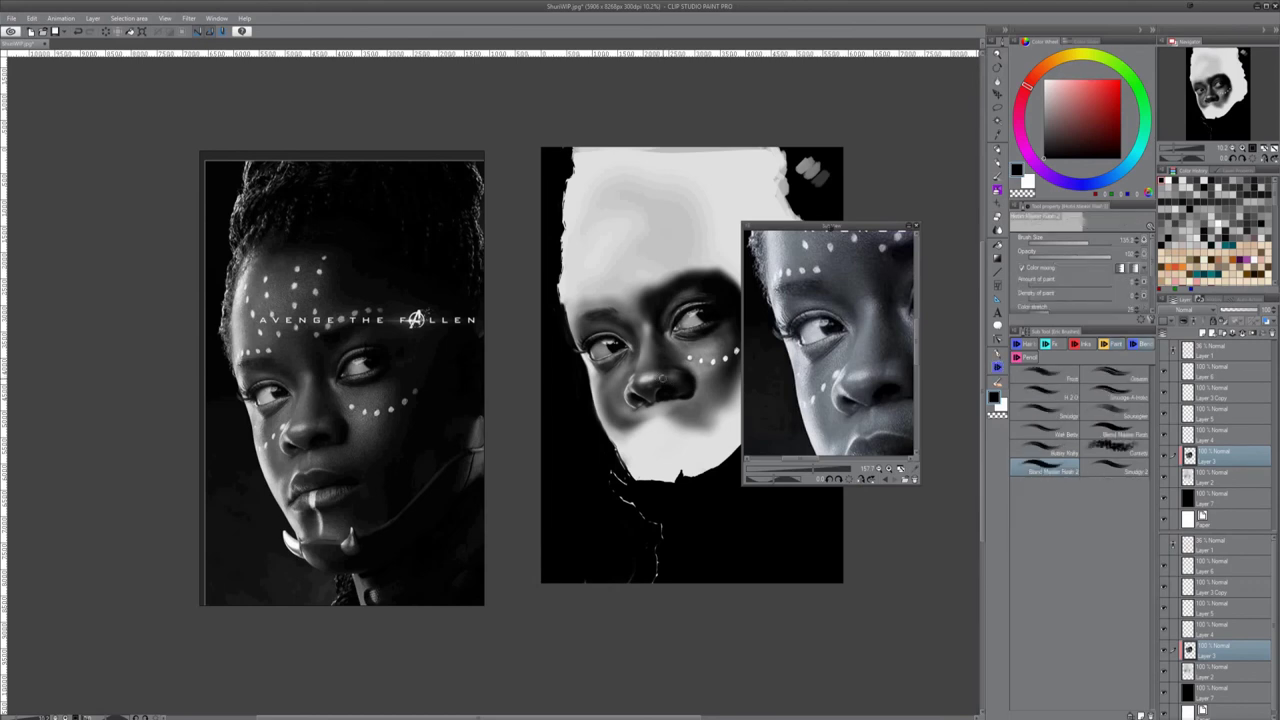
key(j)
key(b)
key(c)
key(j)
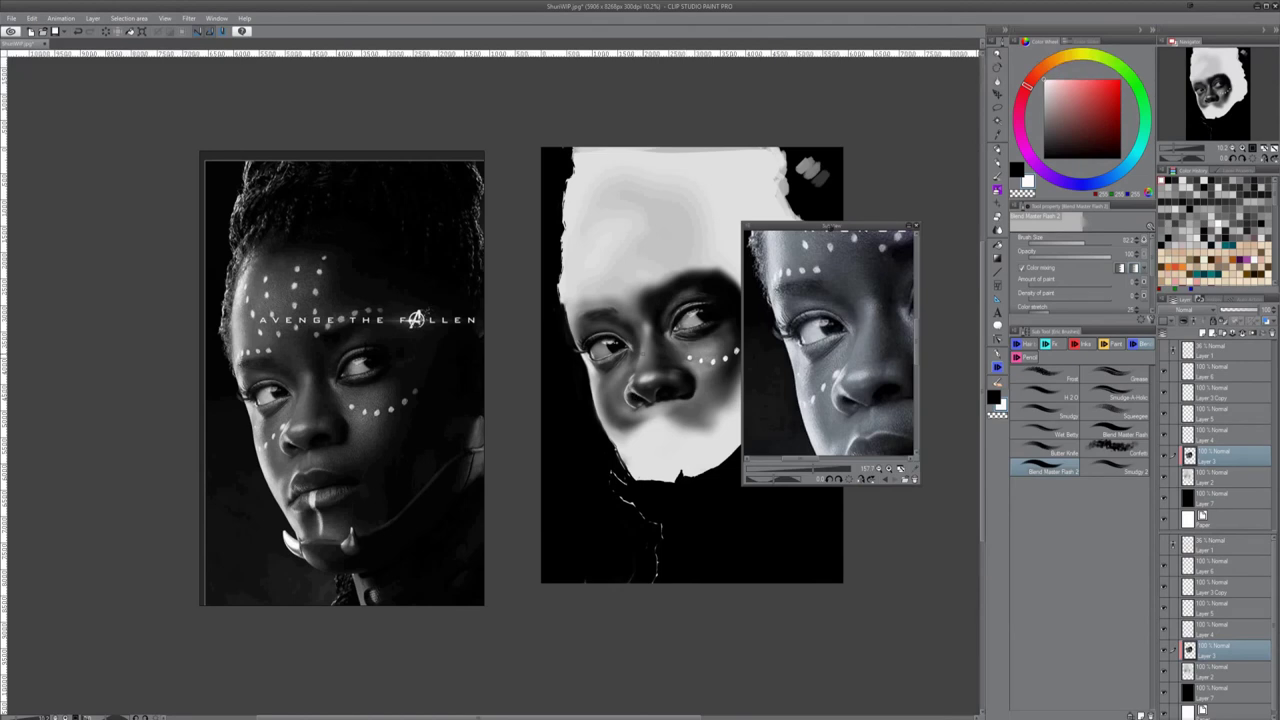
key(b)
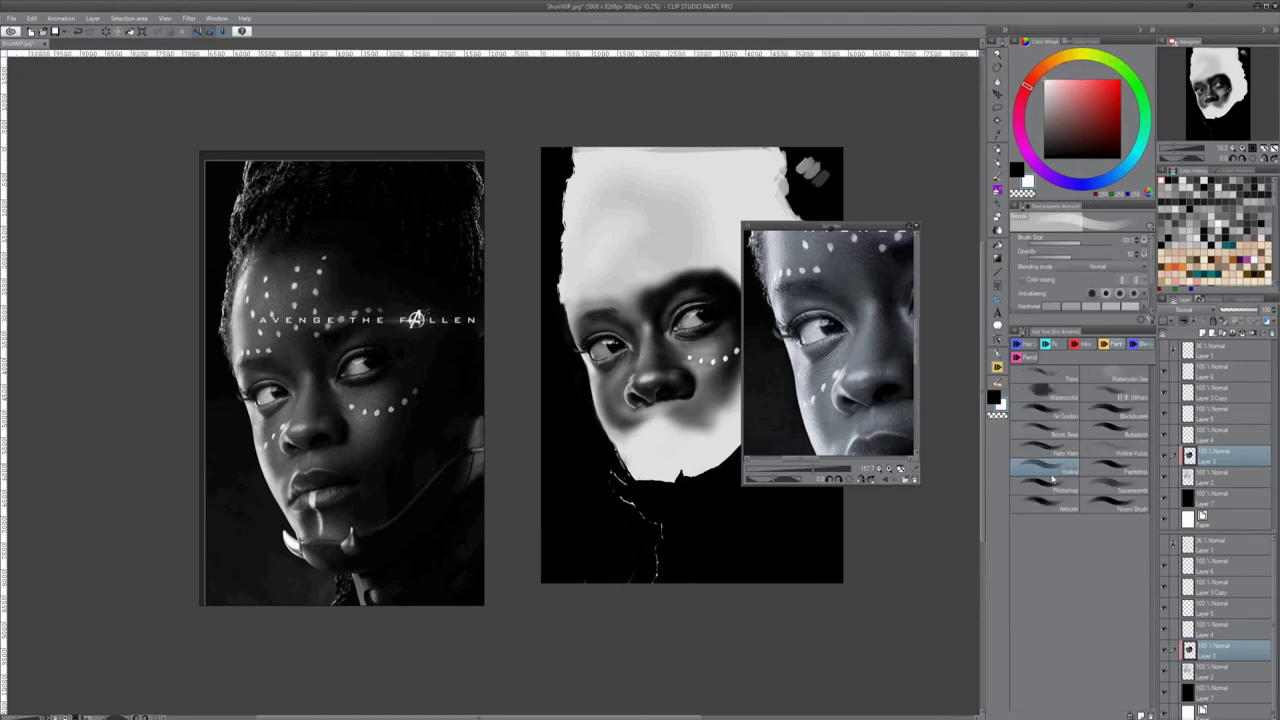
key(j)
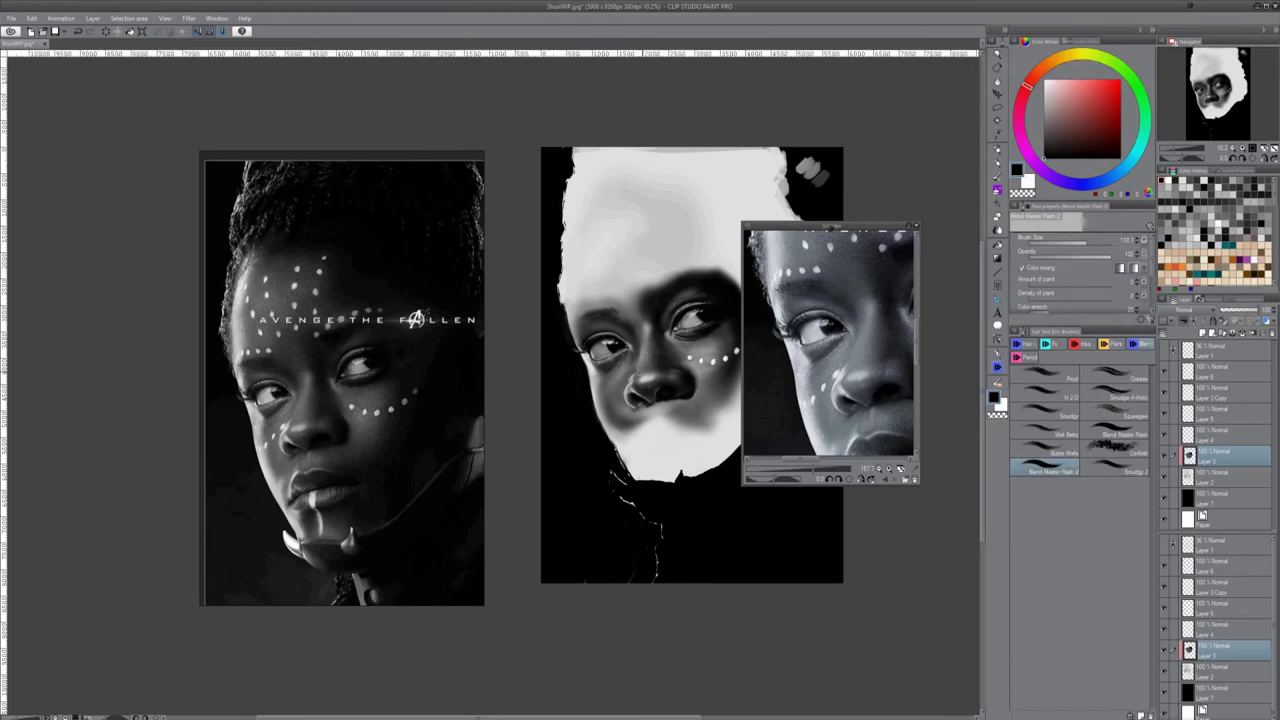
key(b)
key(j)
Spray skin-pore speckles over the nose and its side on Layer 4 with the Running color spray airbrush
click(1208, 371)
click(1164, 413)
click(1204, 435)
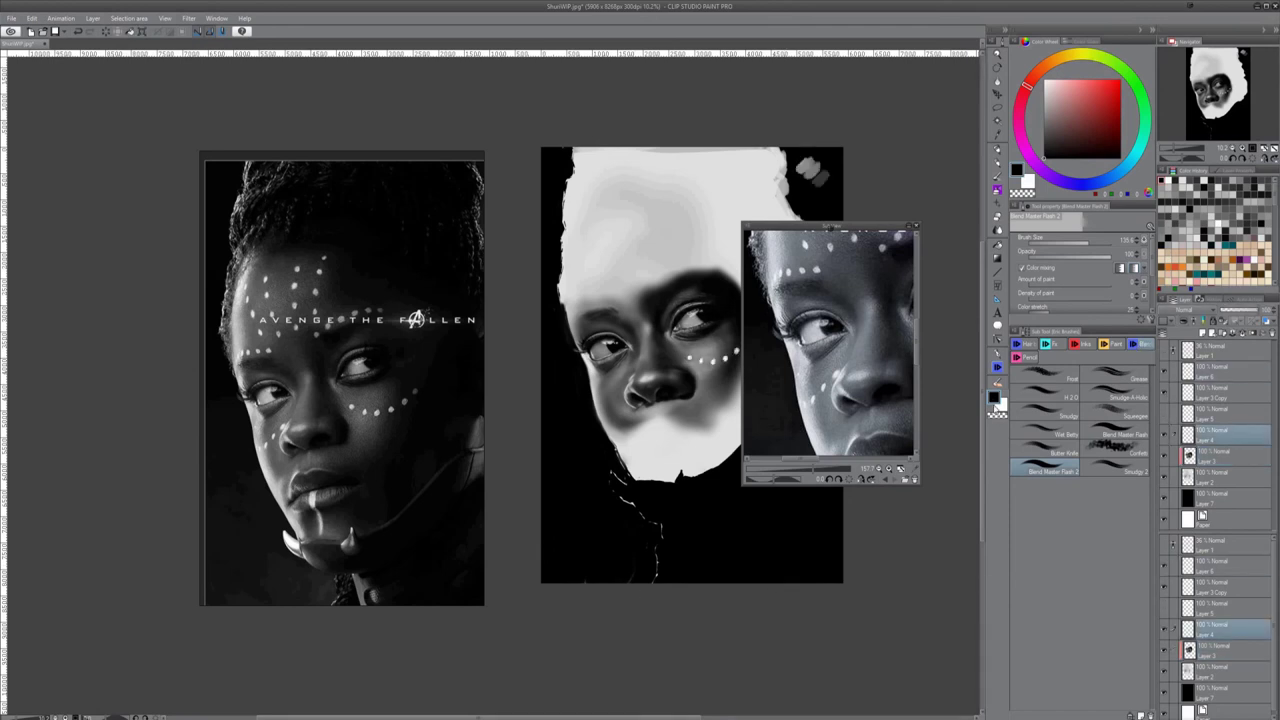
click(997, 382)
click(1113, 383)
drag(850, 340, 810, 356)
drag(674, 383, 689, 350)
scroll(680, 378, up, 1)
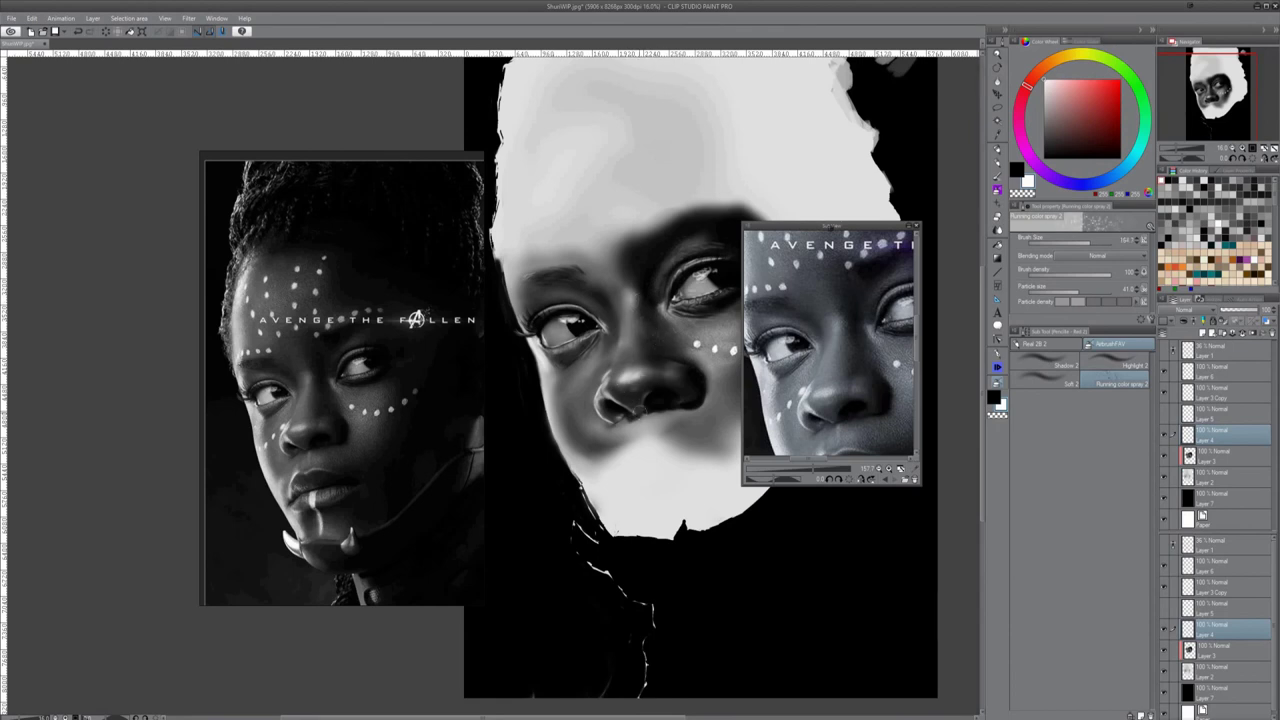
key(e)
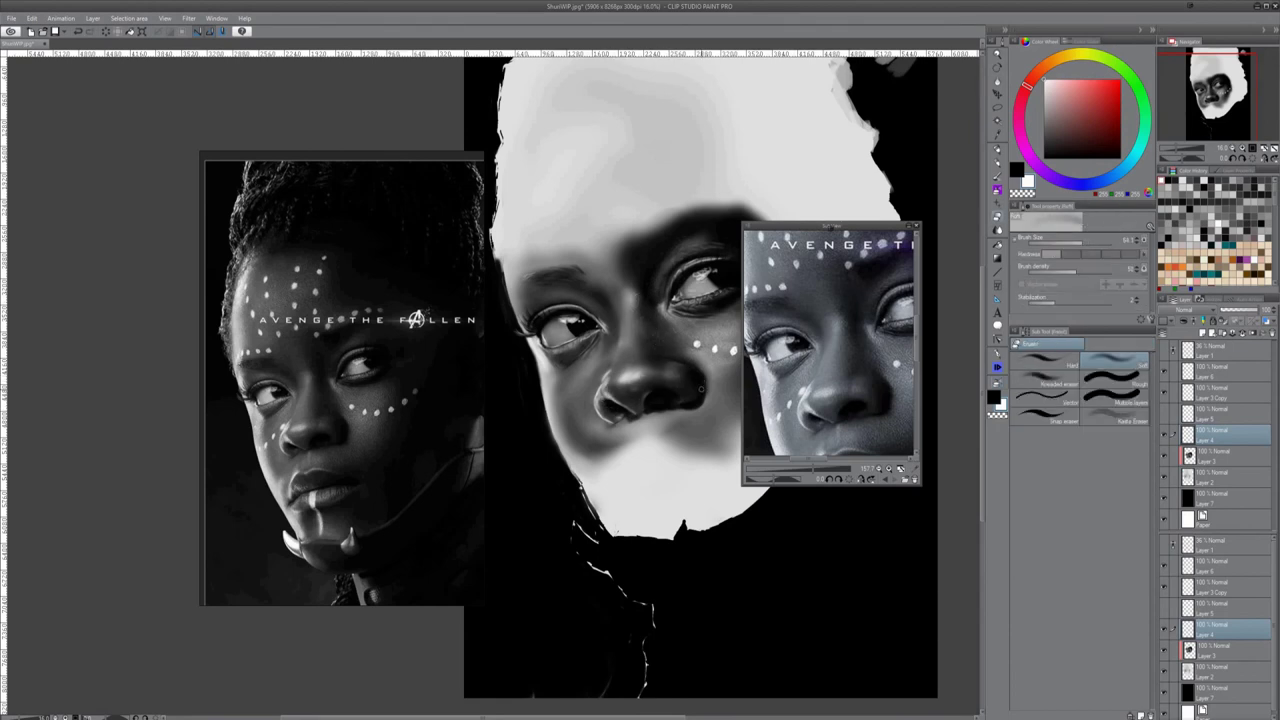
key(b)
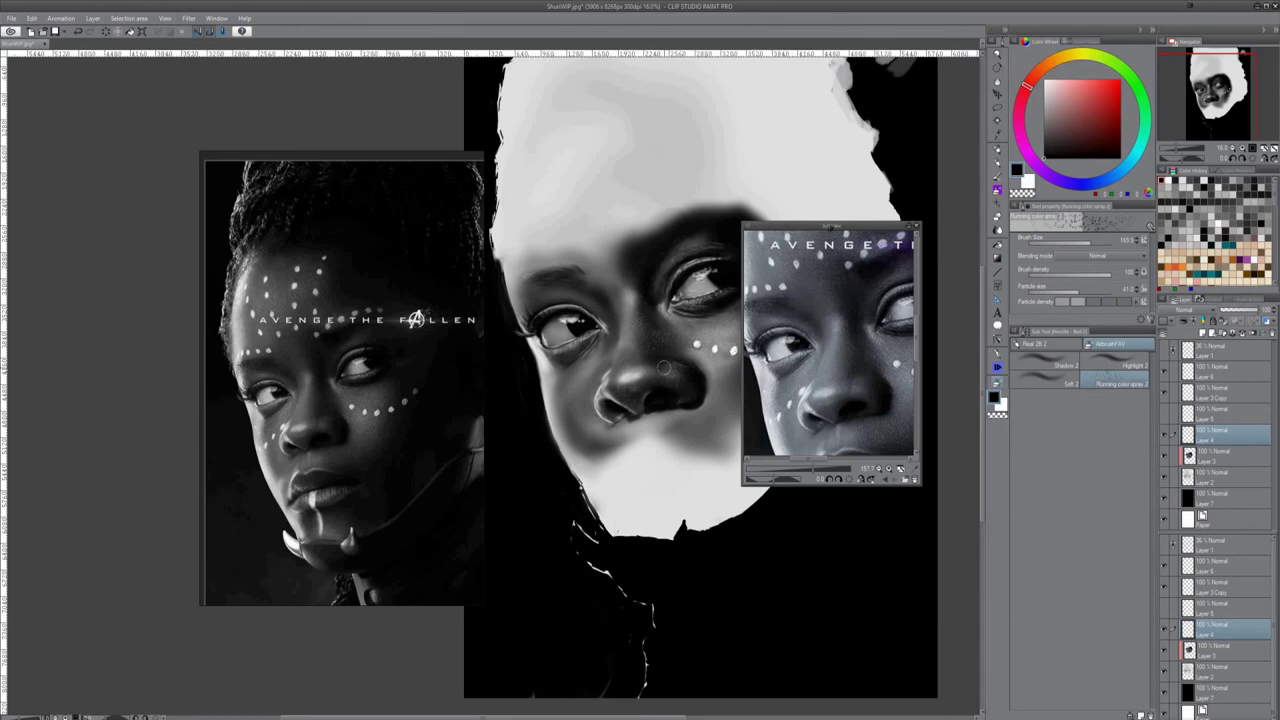
Soften the sprayed skin texture around the nose with a smaller low-opacity eraser
key(e)
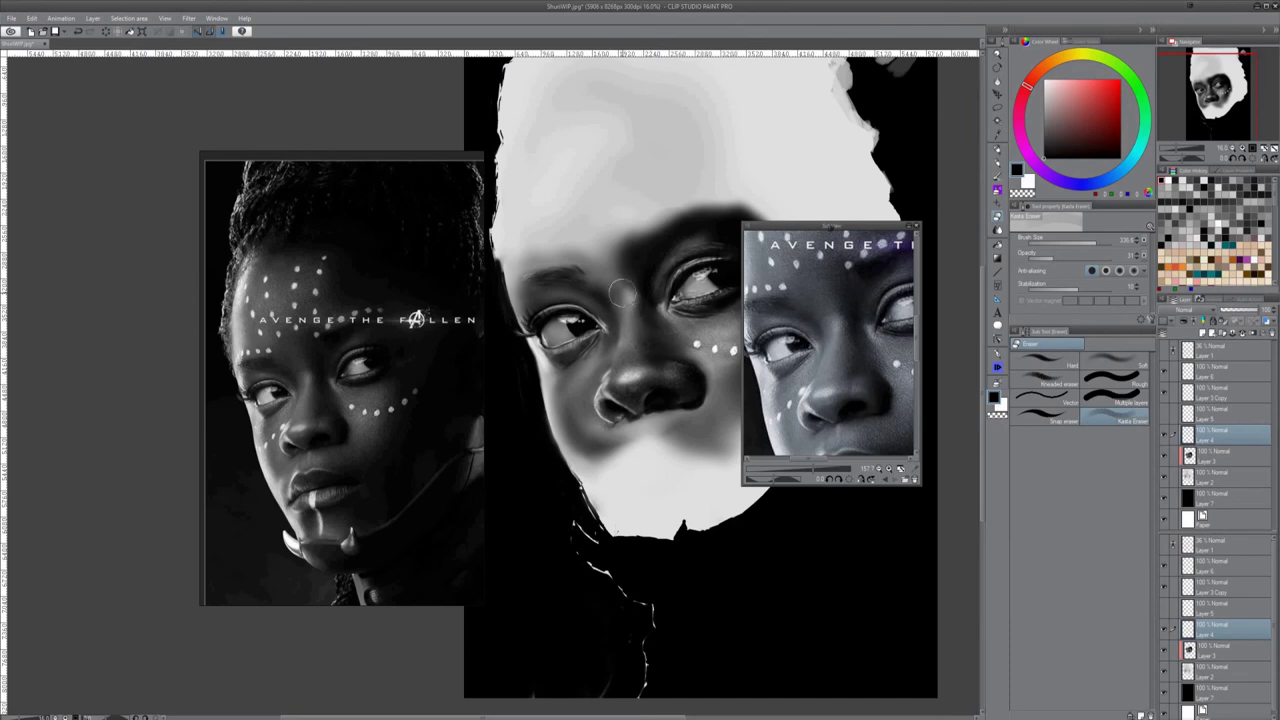
key([)
scroll(676, 390, down, 3)
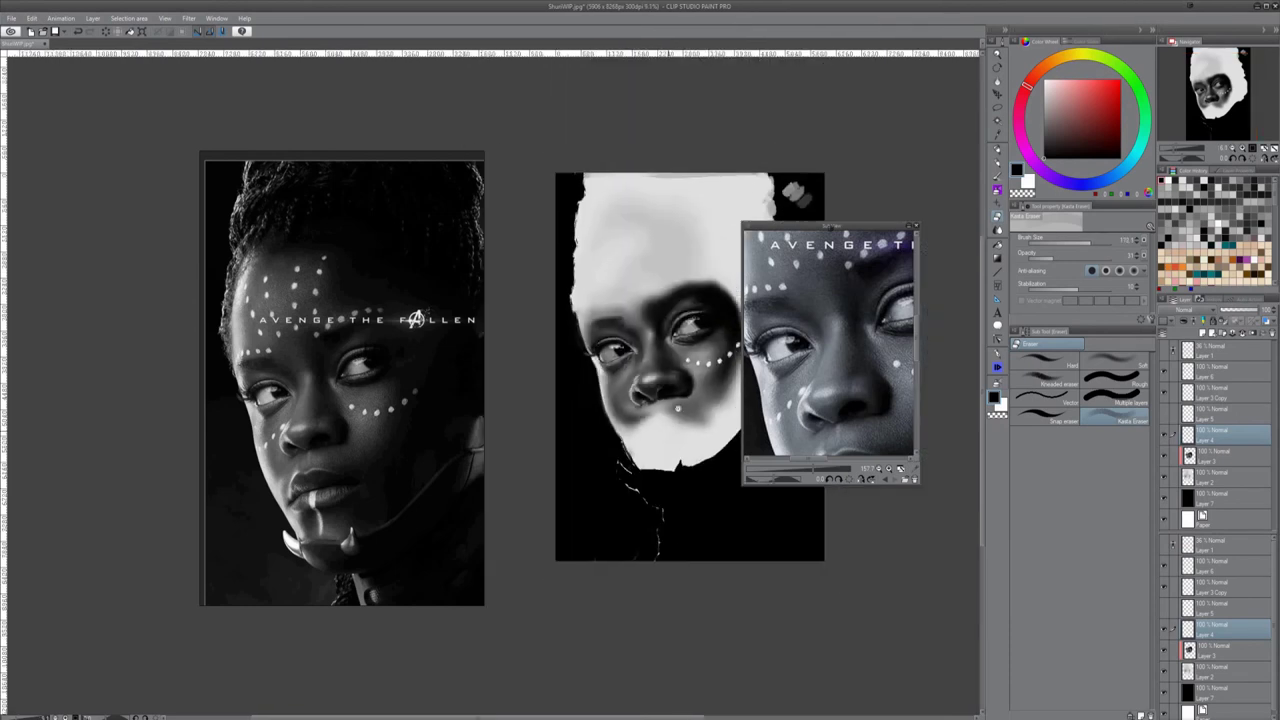
scroll(680, 430, up, 2)
scroll(690, 424, up, 2)
Reduce the Running color spray's particle size and density, spray finer skin texture, and thin it with the eraser
key(b)
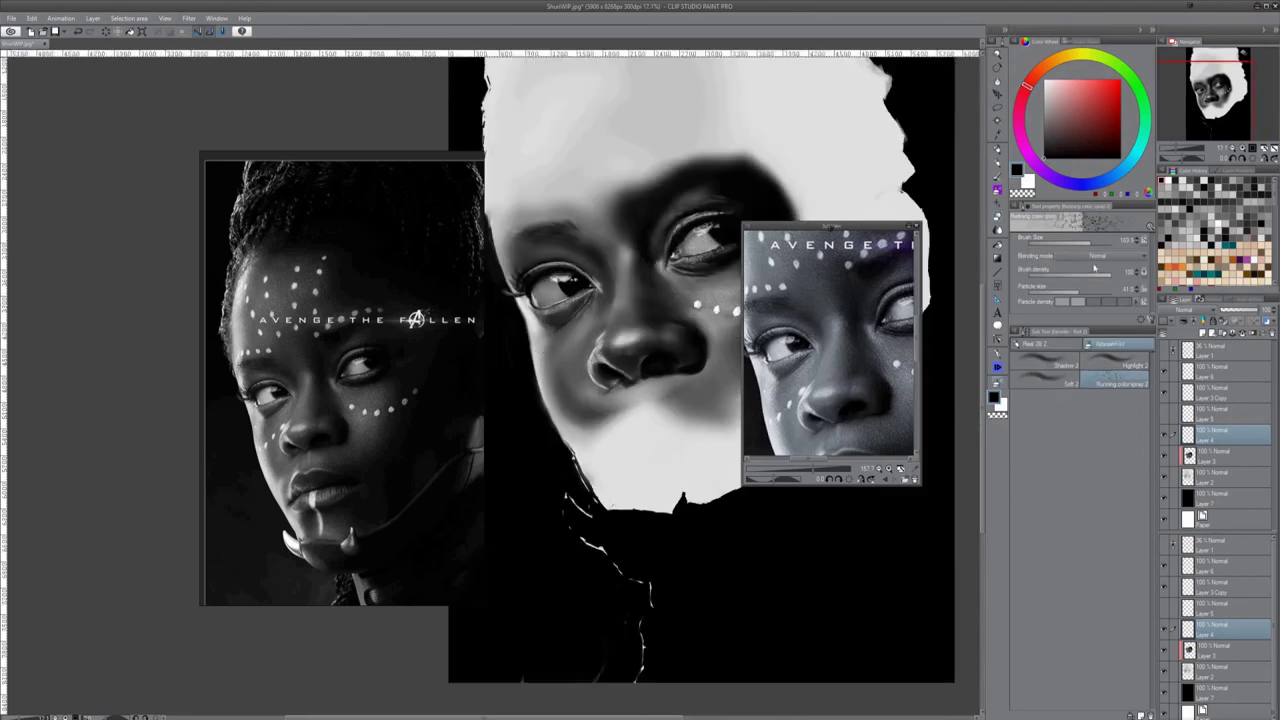
click(1073, 291)
click(1064, 301)
key(e)
drag(835, 370, 774, 374)
drag(674, 389, 604, 403)
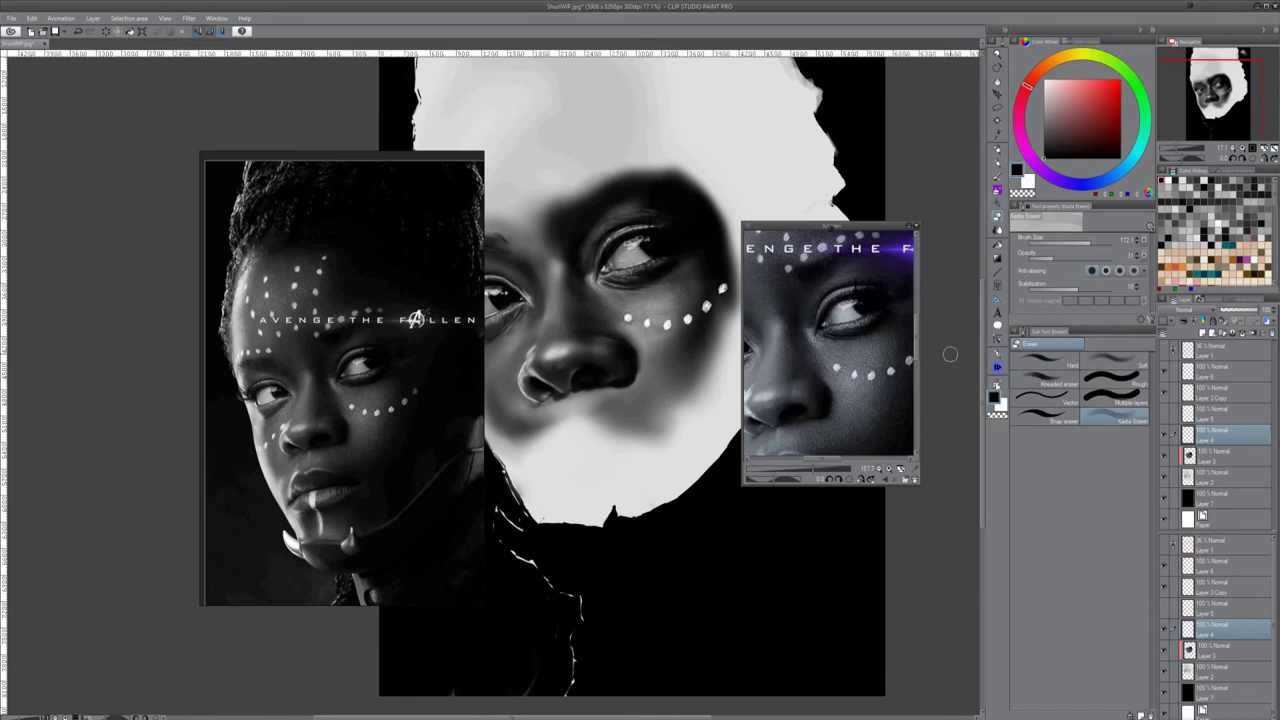
Extend the fine sprayed texture across the nose and the cheek by the white dots, fading excess with the eraser
key(j)
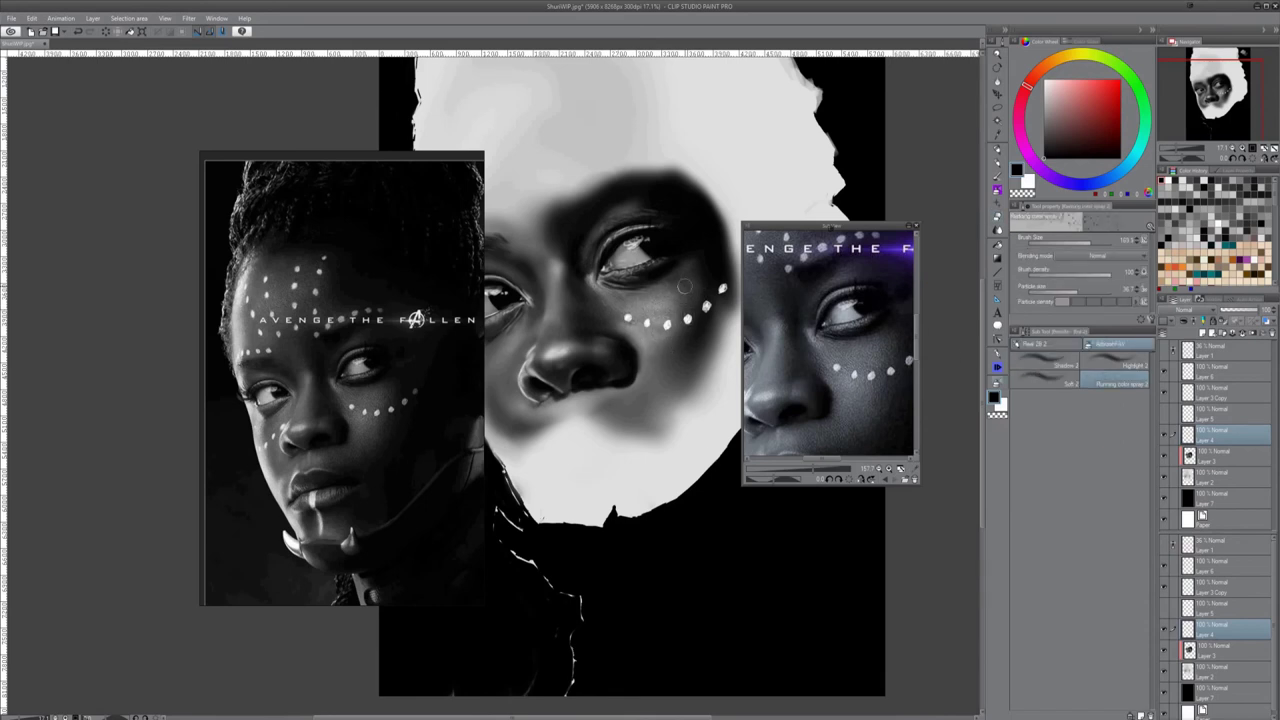
drag(849, 352, 810, 329)
drag(599, 453, 653, 463)
drag(805, 365, 853, 362)
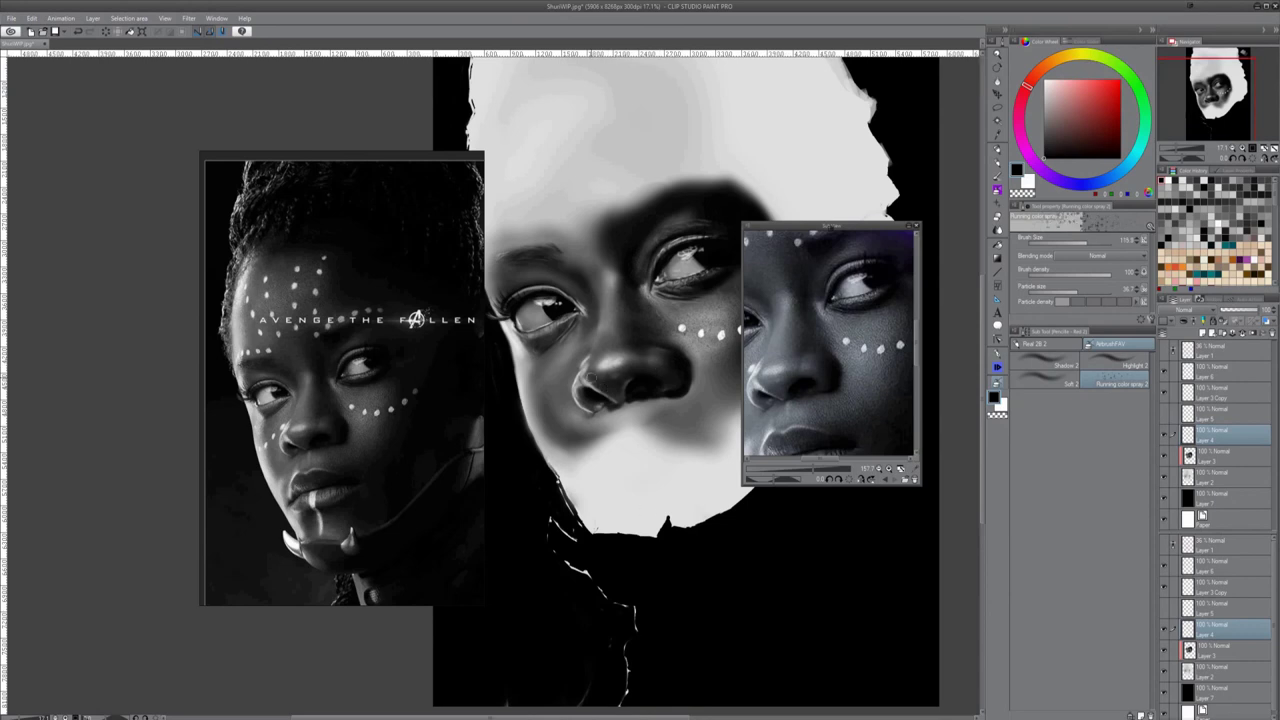
key(e)
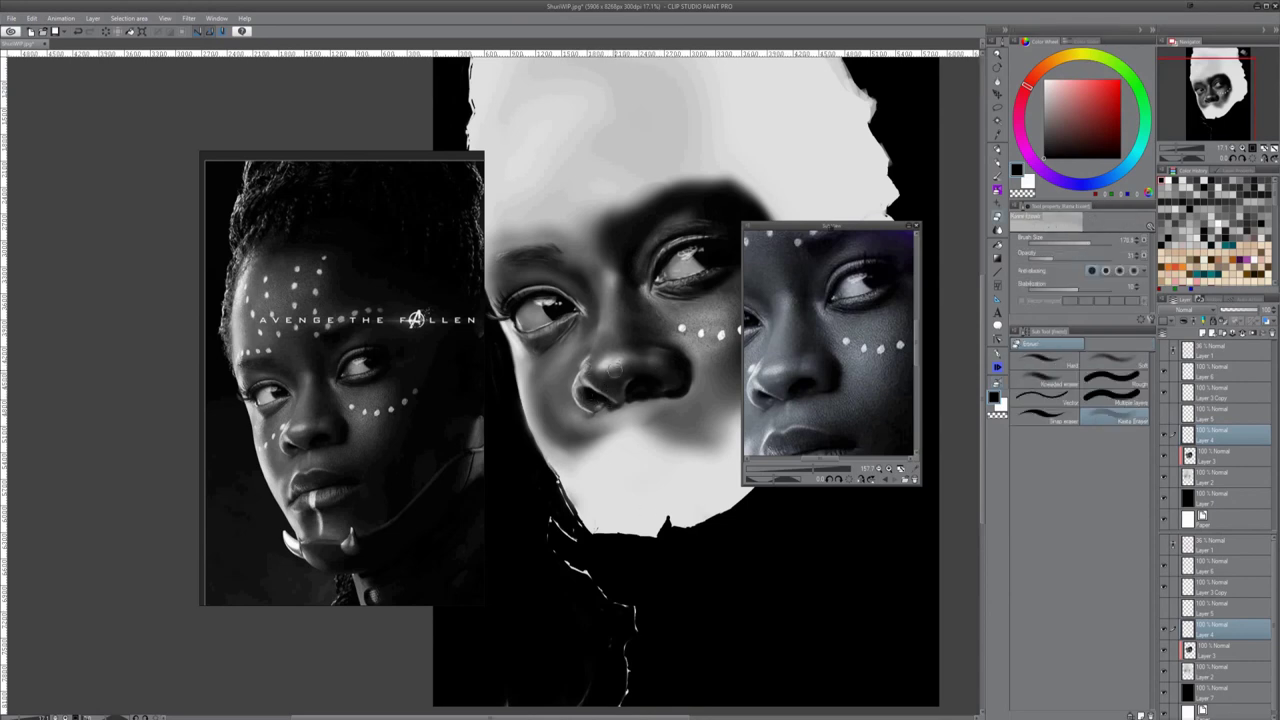
scroll(690, 420, down, 3)
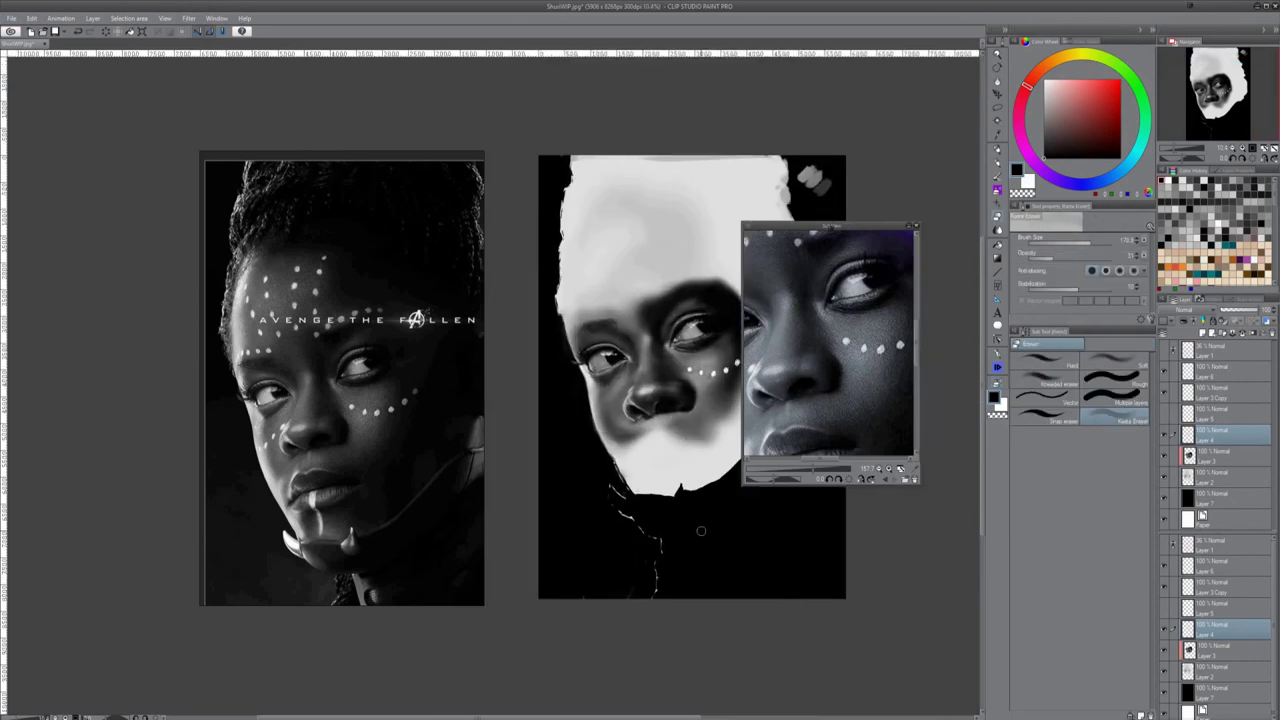
Touch up the face shading on Layer 3 with the Hotline brush and blend it with Blend Master Flash 2
key(b)
key(alt+bracketleft)
key(bracketleft)
key(bracketleft)
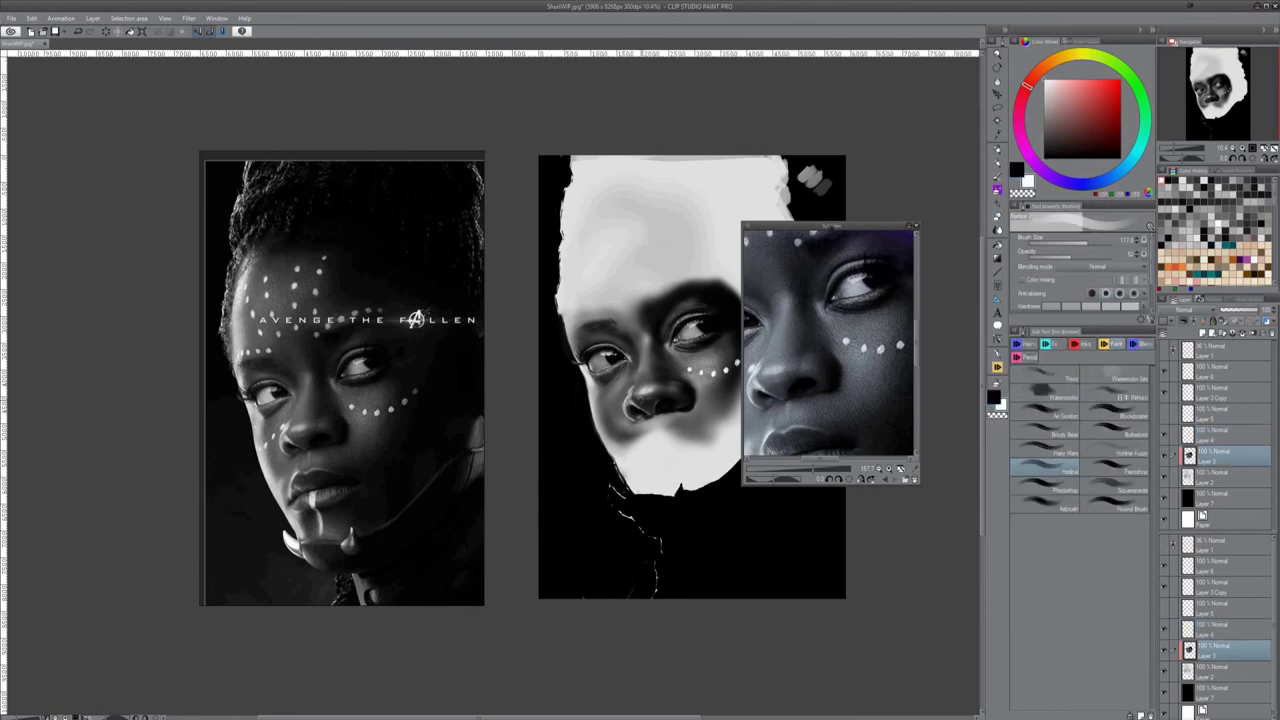
key(j)
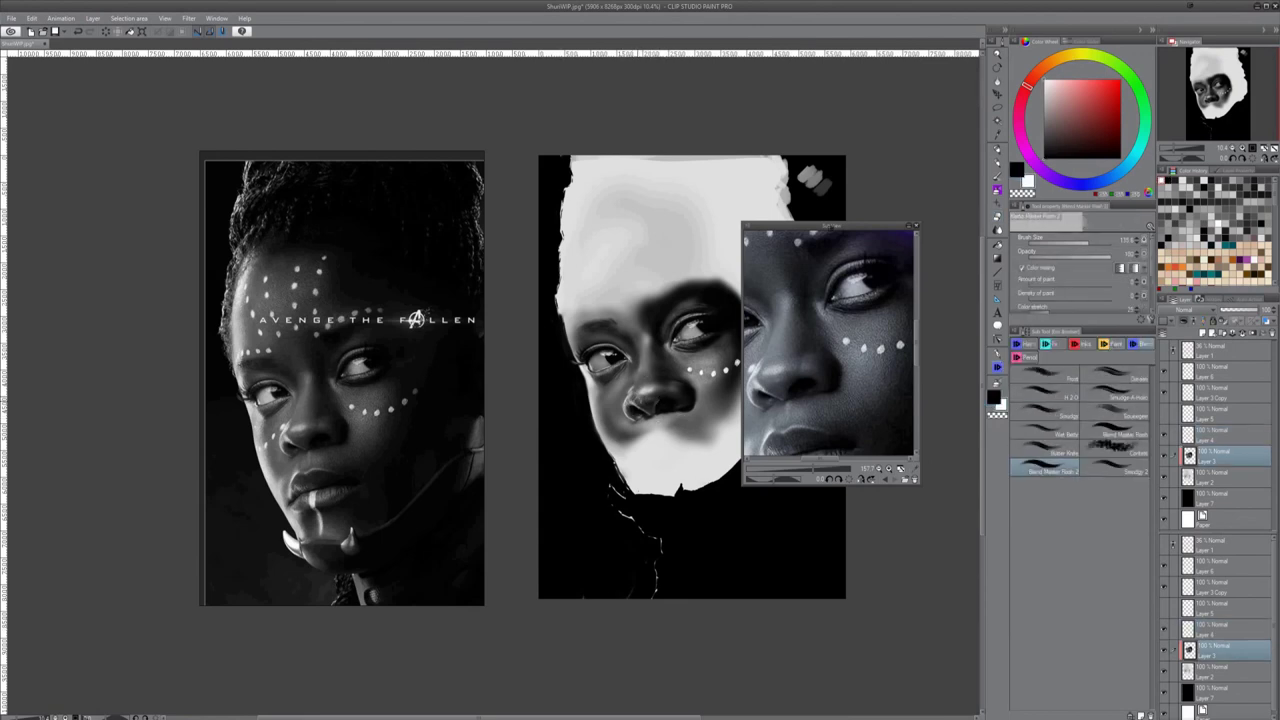
Spray smaller speckles on Layer 4, thin them with the eraser, and blend the shading beneath on Layer 3
key(b)
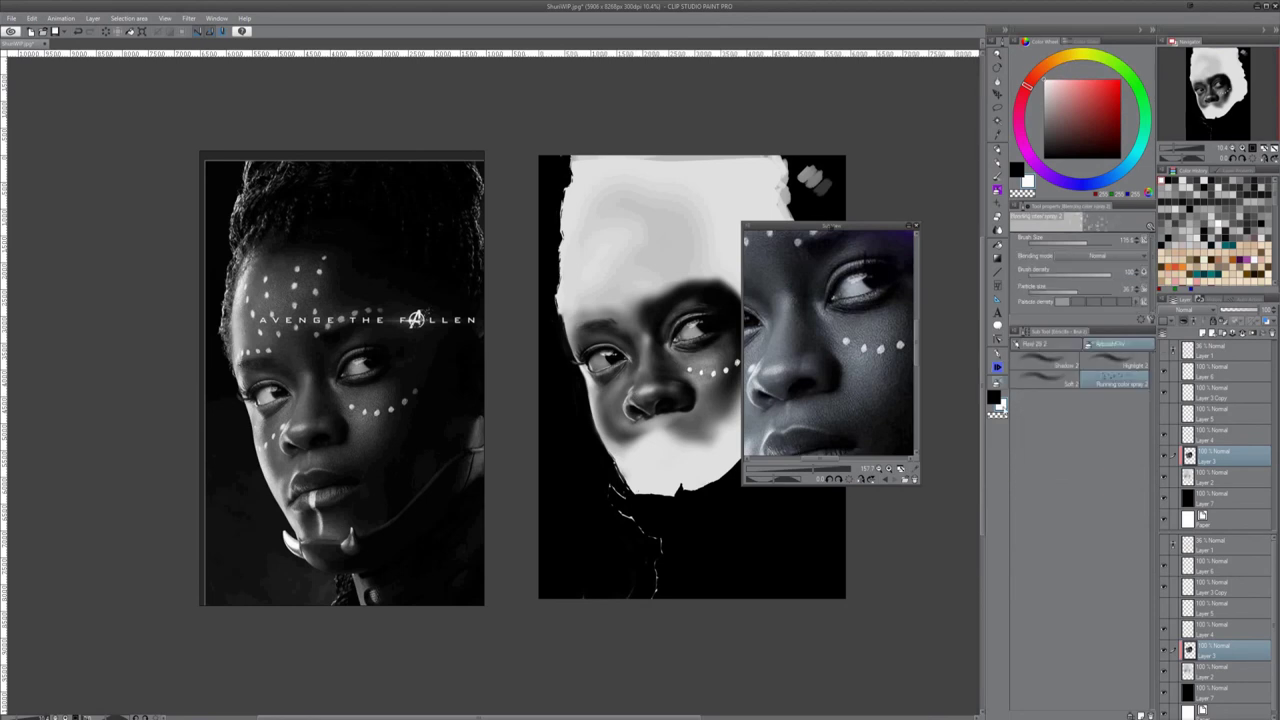
key([)
key([)
click(1222, 630)
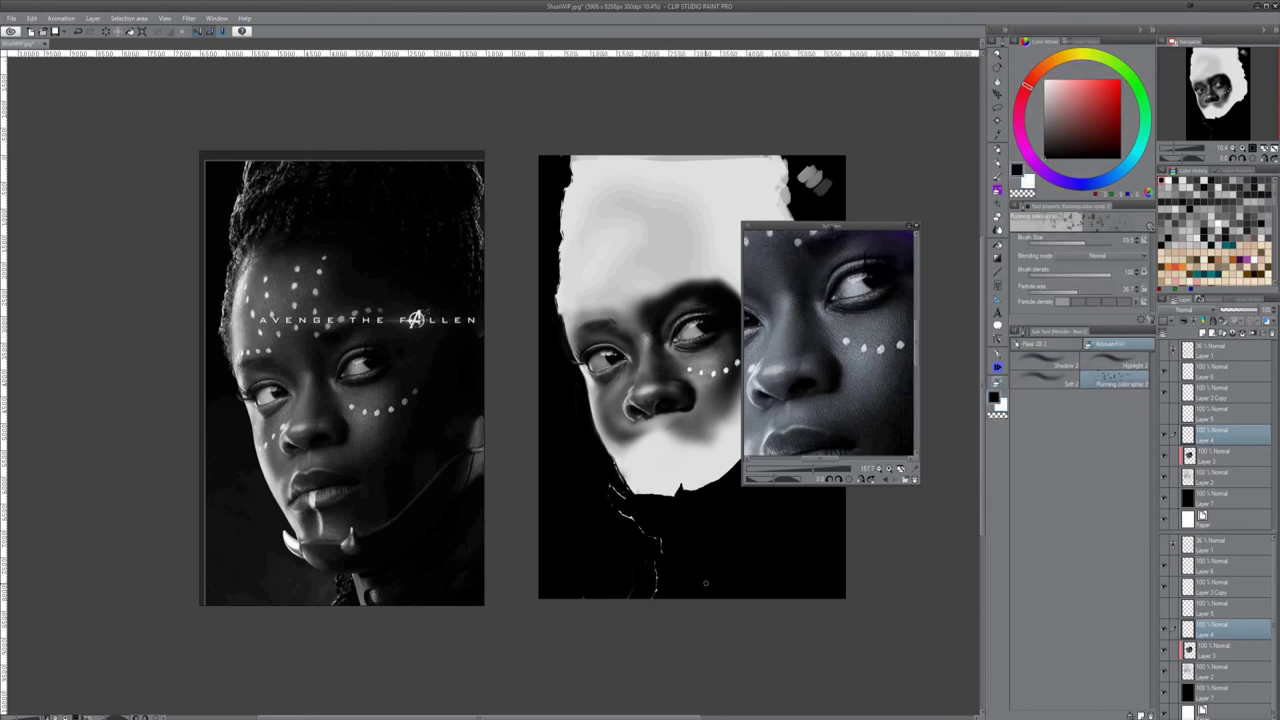
key(e)
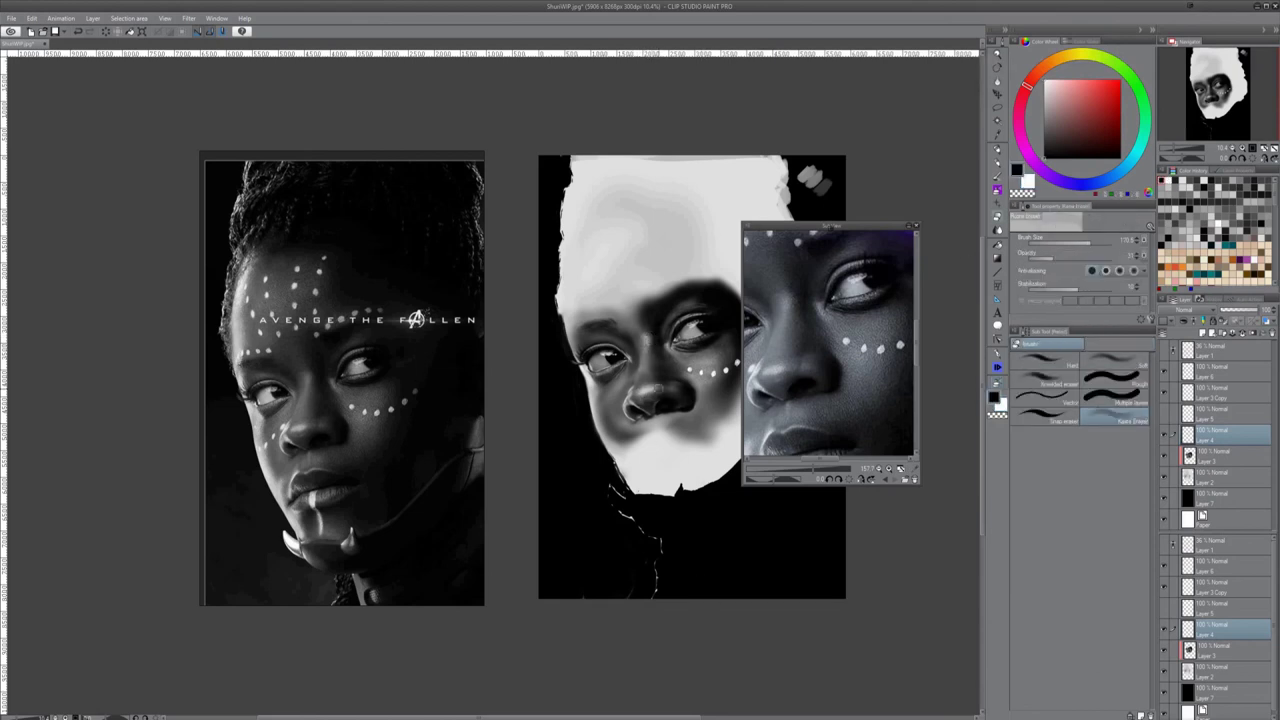
key(alt+bracketleft)
key(j)
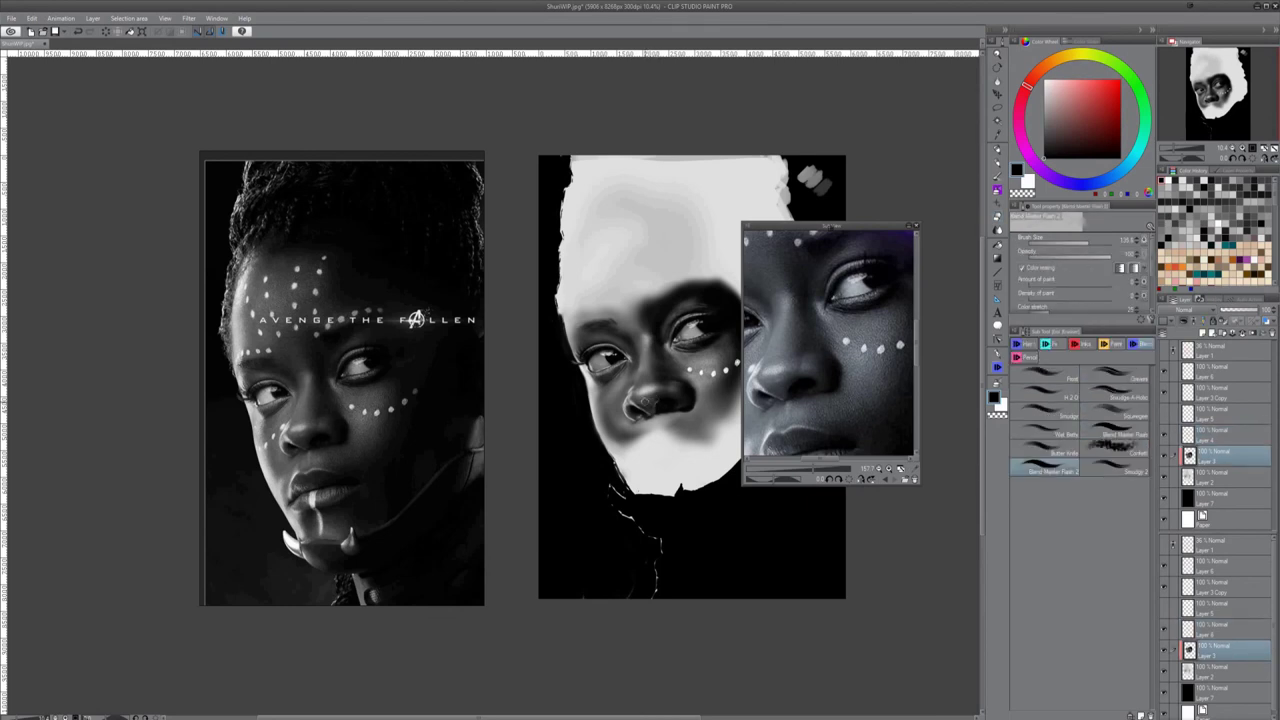
Stipple skin texture on the upper nose bridge on Layer 4 with a speckled texture brush, softening it with the Soft eraser
click(1213, 434)
click(1048, 344)
scroll(647, 345, up, 7)
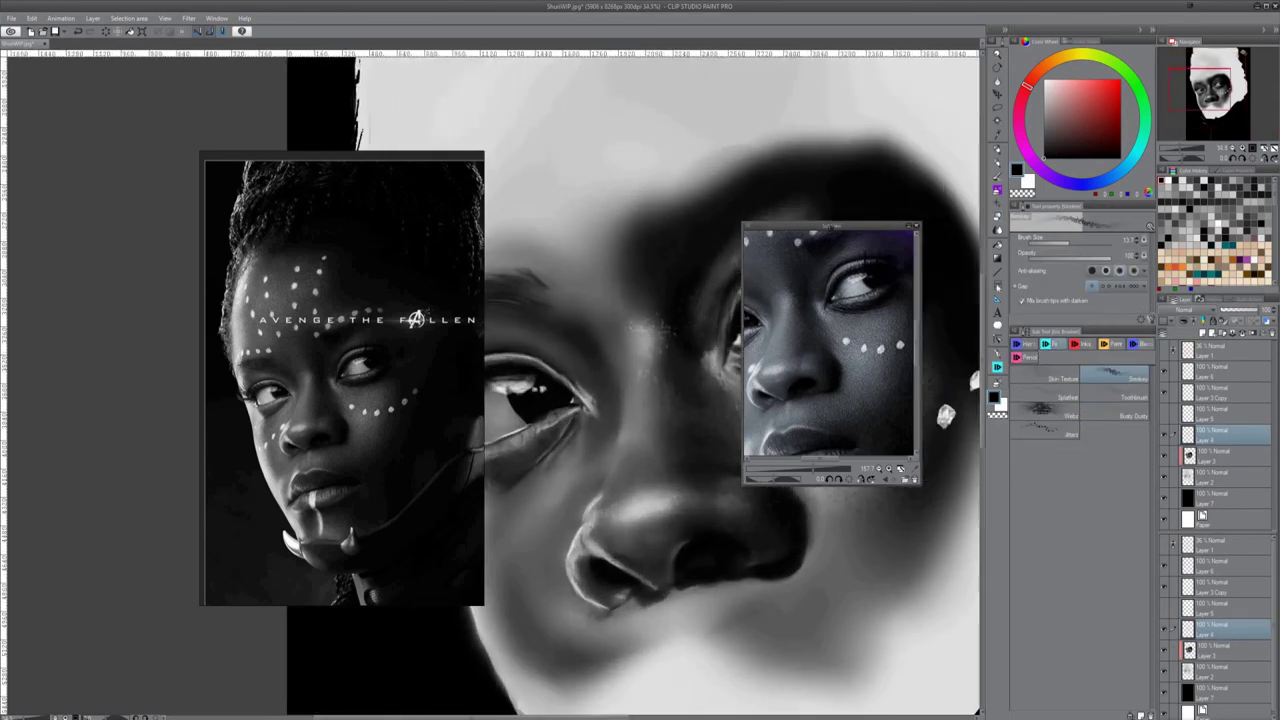
key(e)
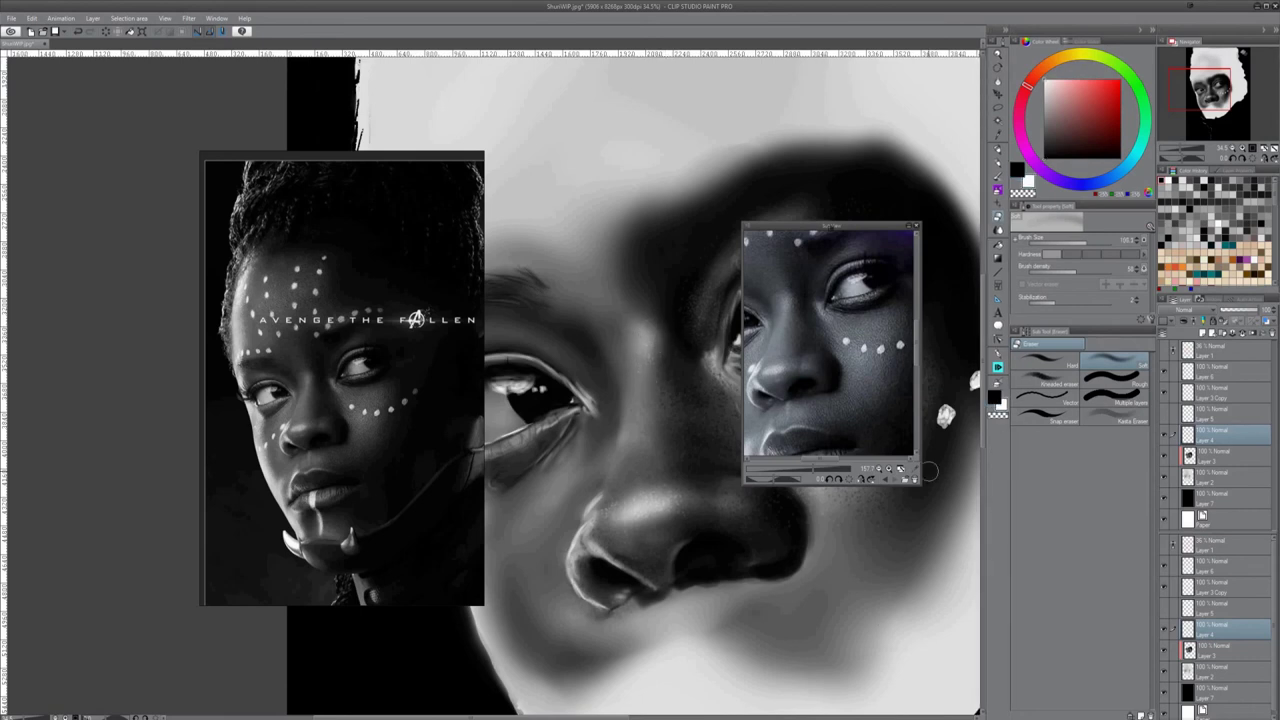
key(b)
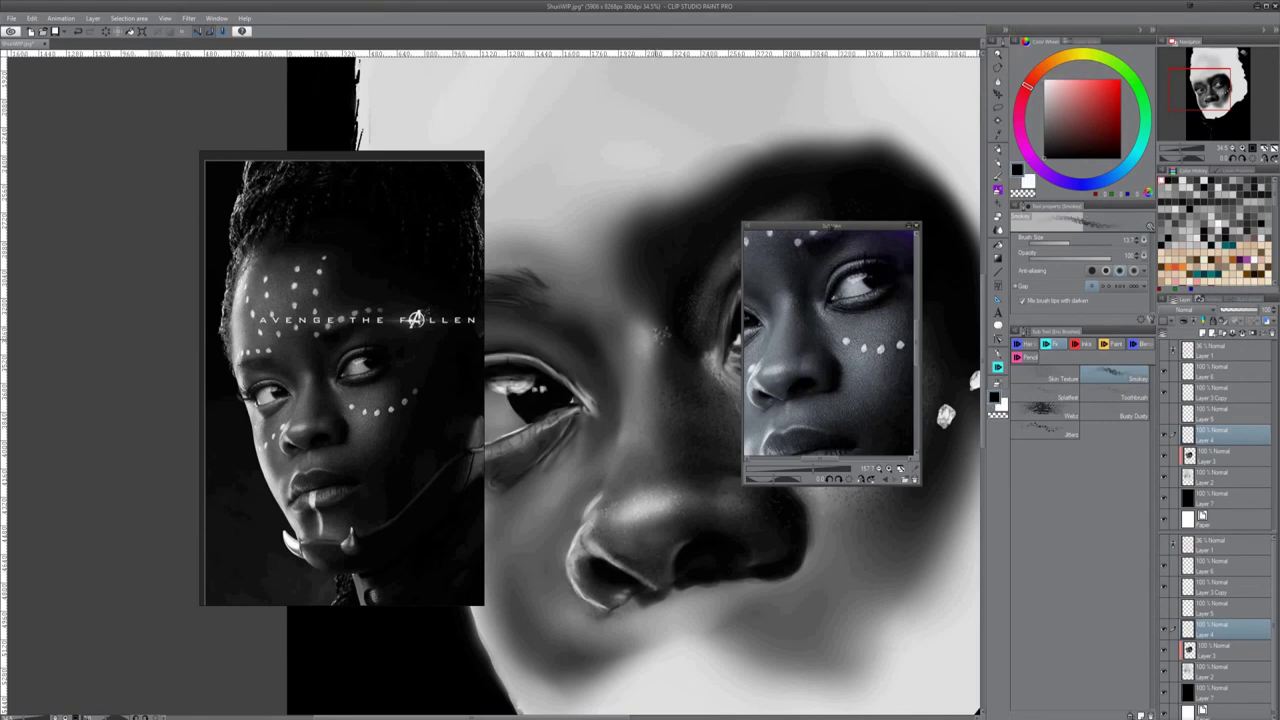
scroll(672, 394, down, 5)
key(e)
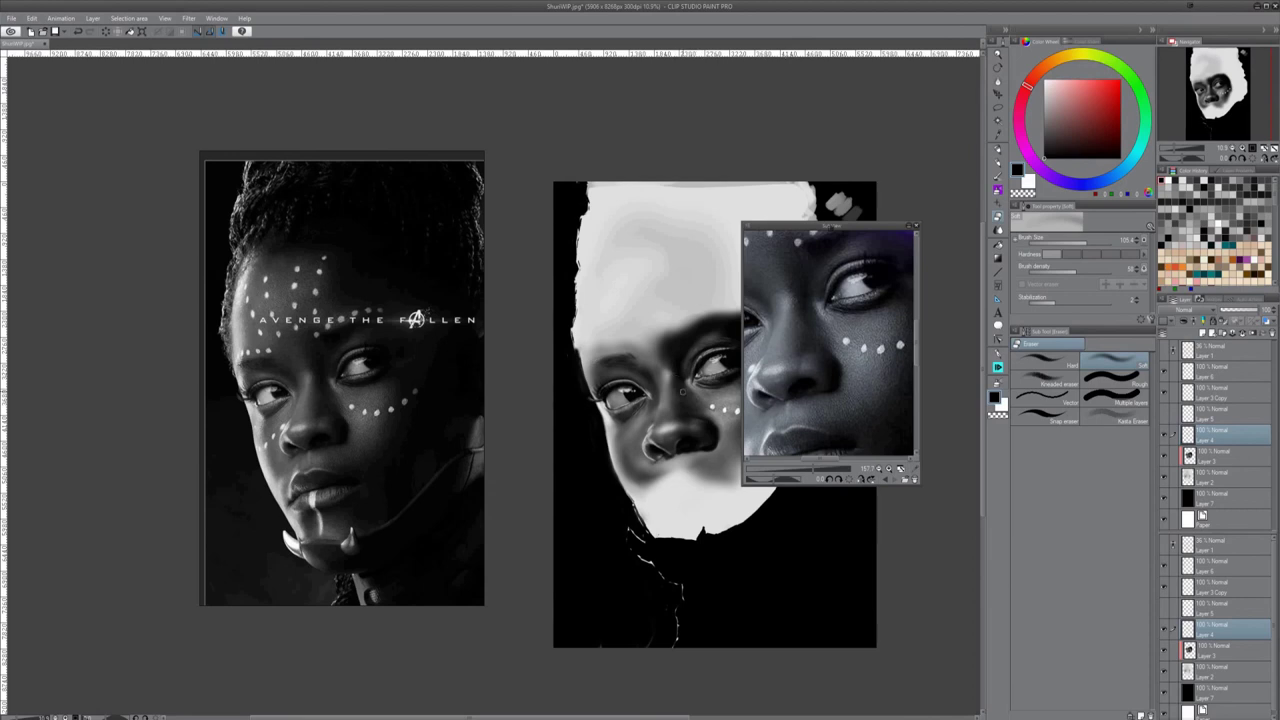
scroll(660, 341, up, 2)
scroll(665, 371, up, 3)
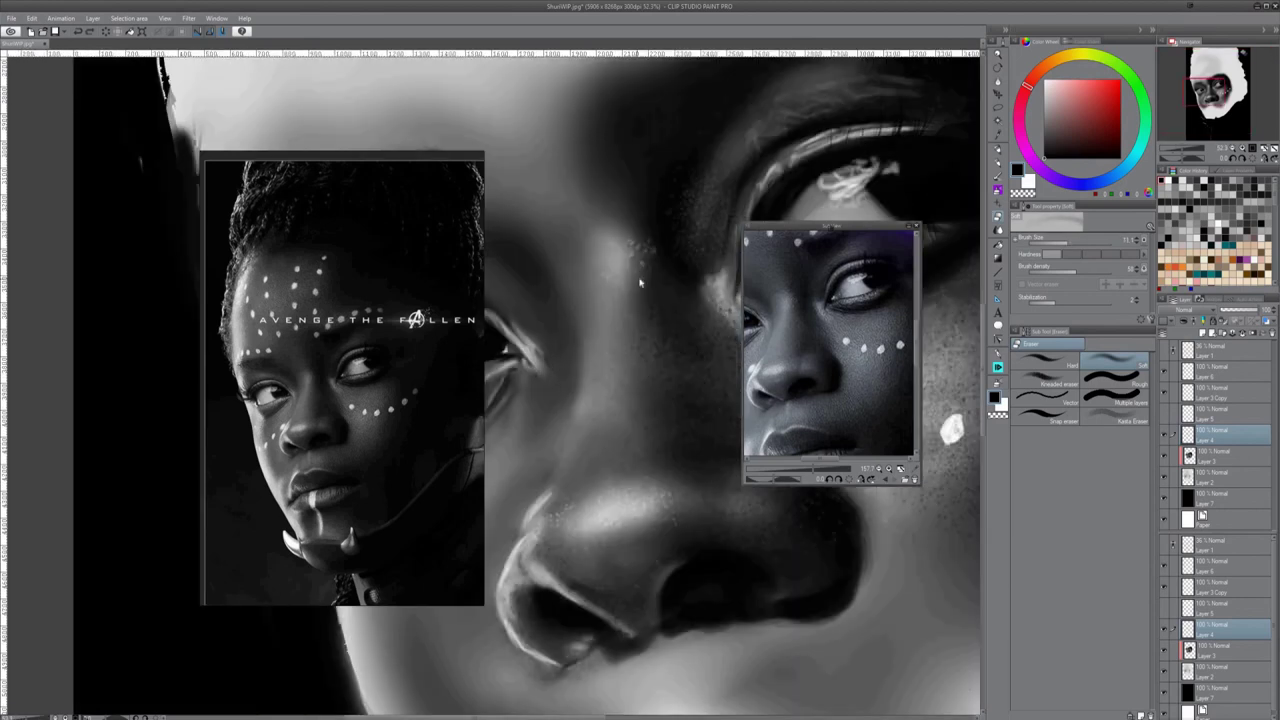
Stipple light pore texture along the nose bridge and tip on Layer 3 Copy with the speckled texture brush
key(j)
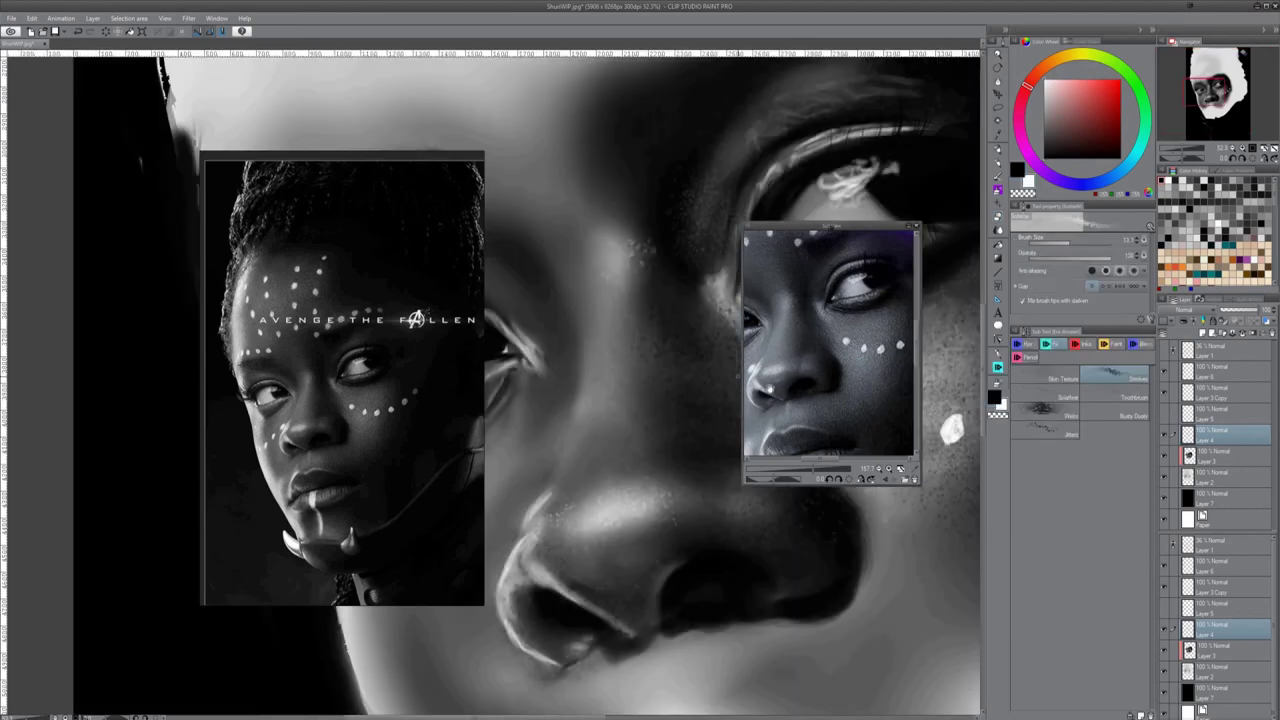
click(1213, 393)
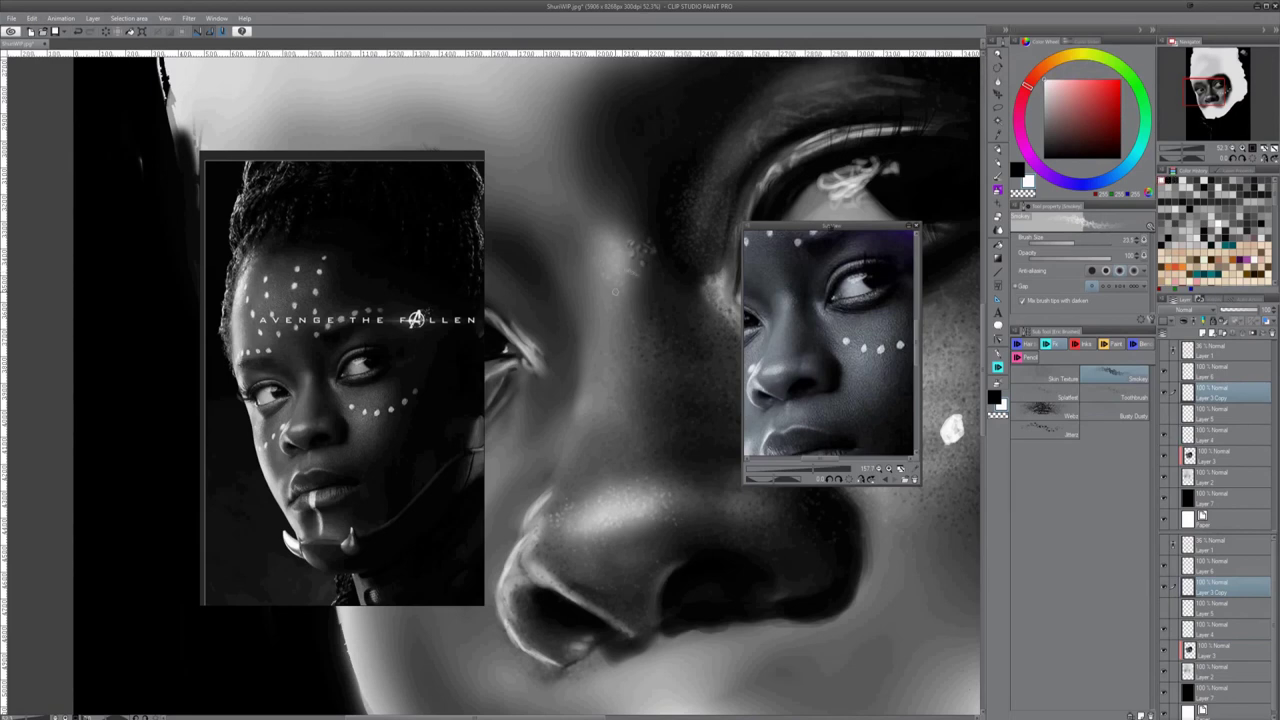
drag(694, 577, 632, 569)
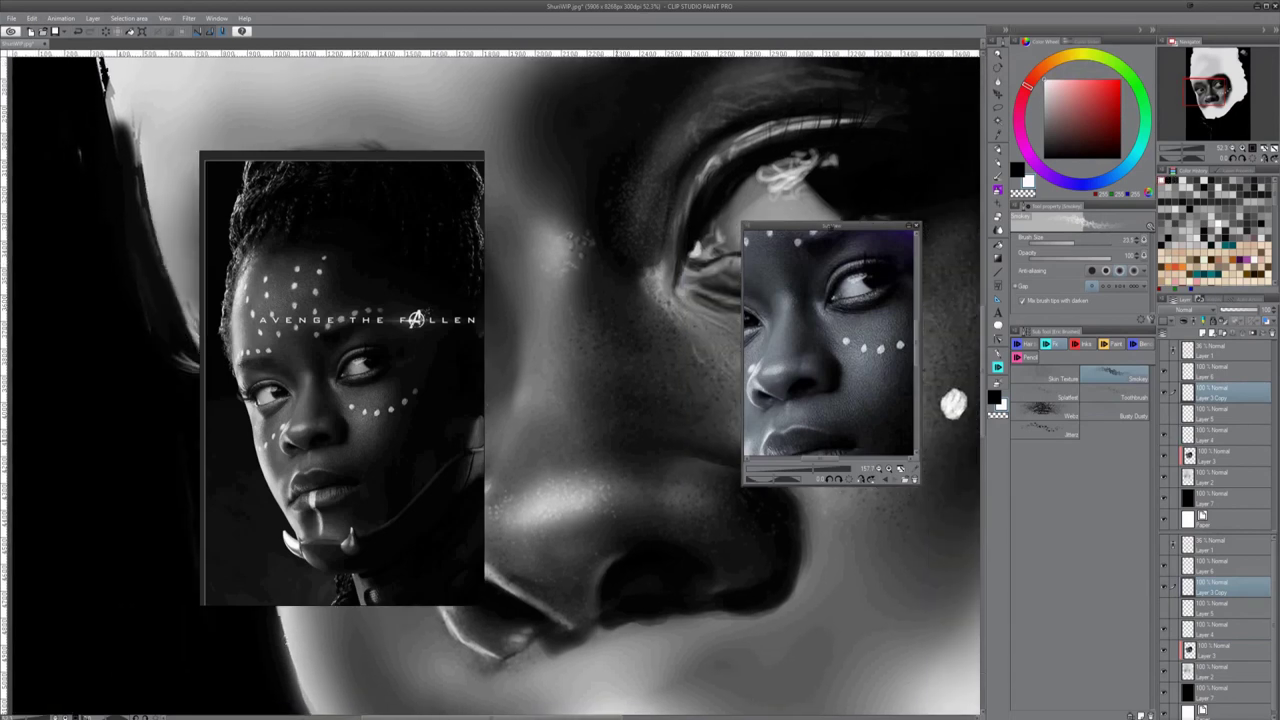
drag(611, 414, 619, 407)
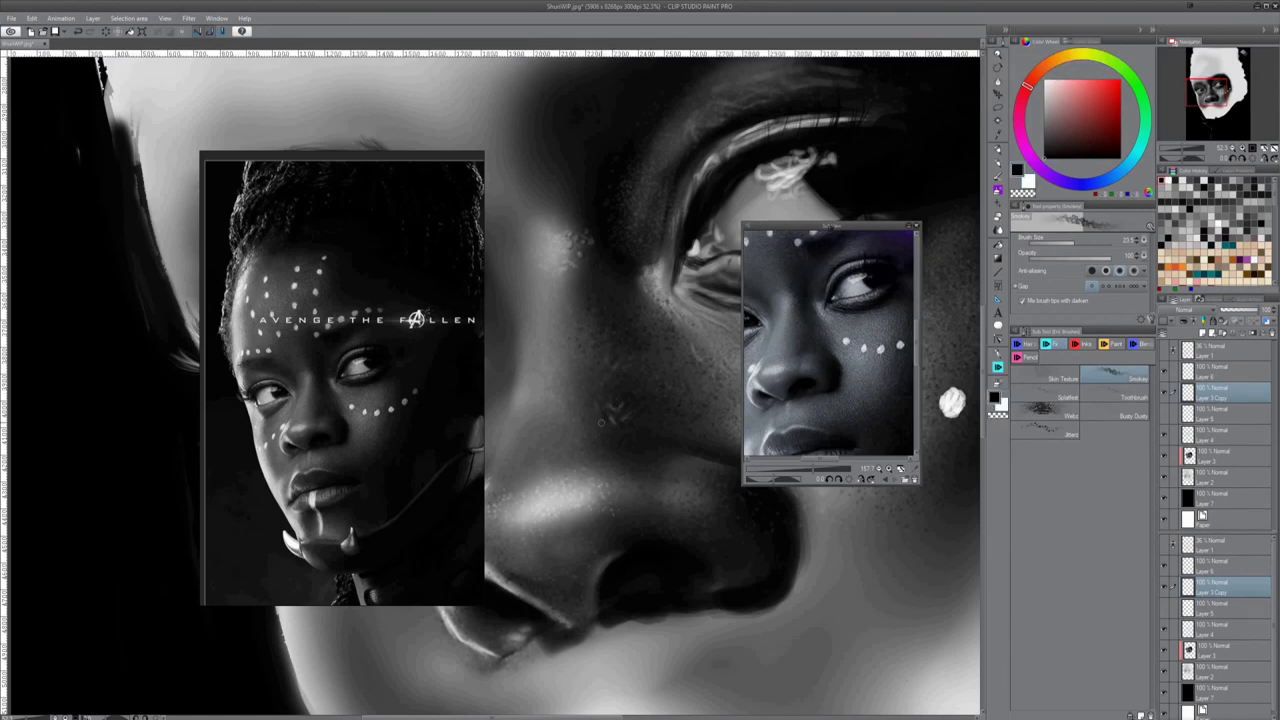
Stipple alternating dark and light pore marks down the side of the nose bridge on Layer 3 Copy
key(x)
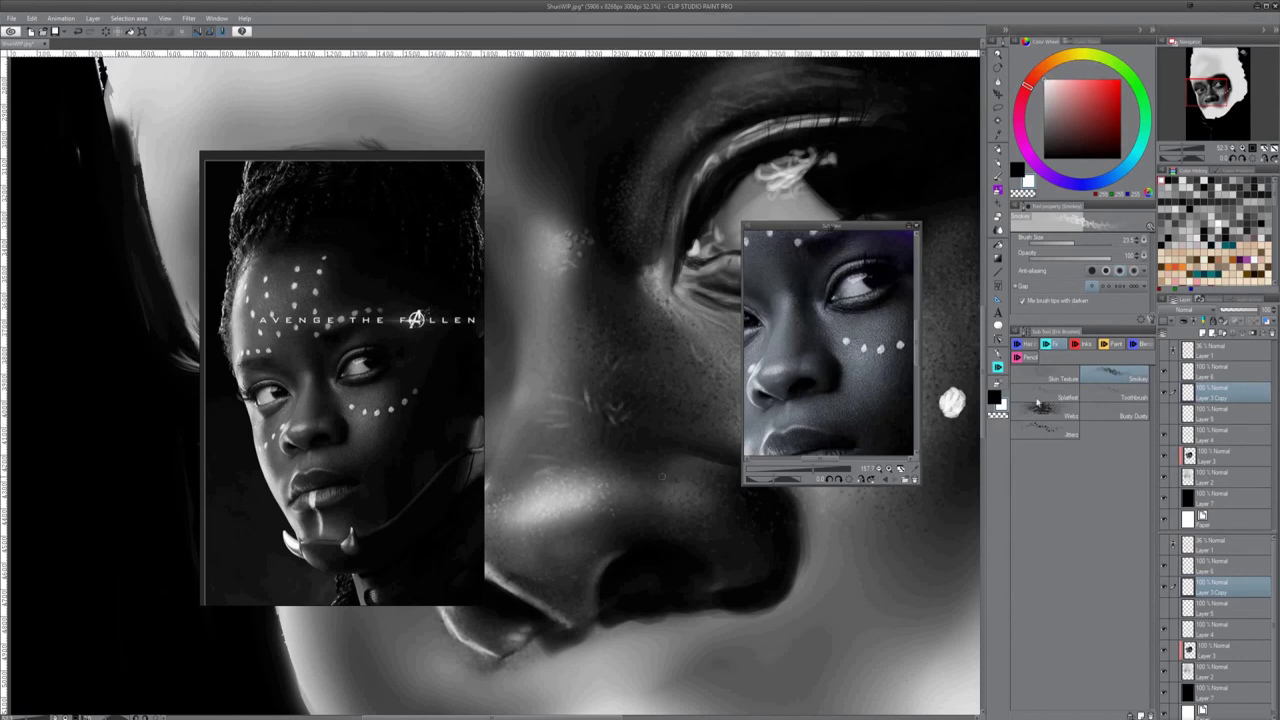
key(x)
key(x)
drag(590, 373, 597, 383)
drag(588, 337, 588, 356)
key(x)
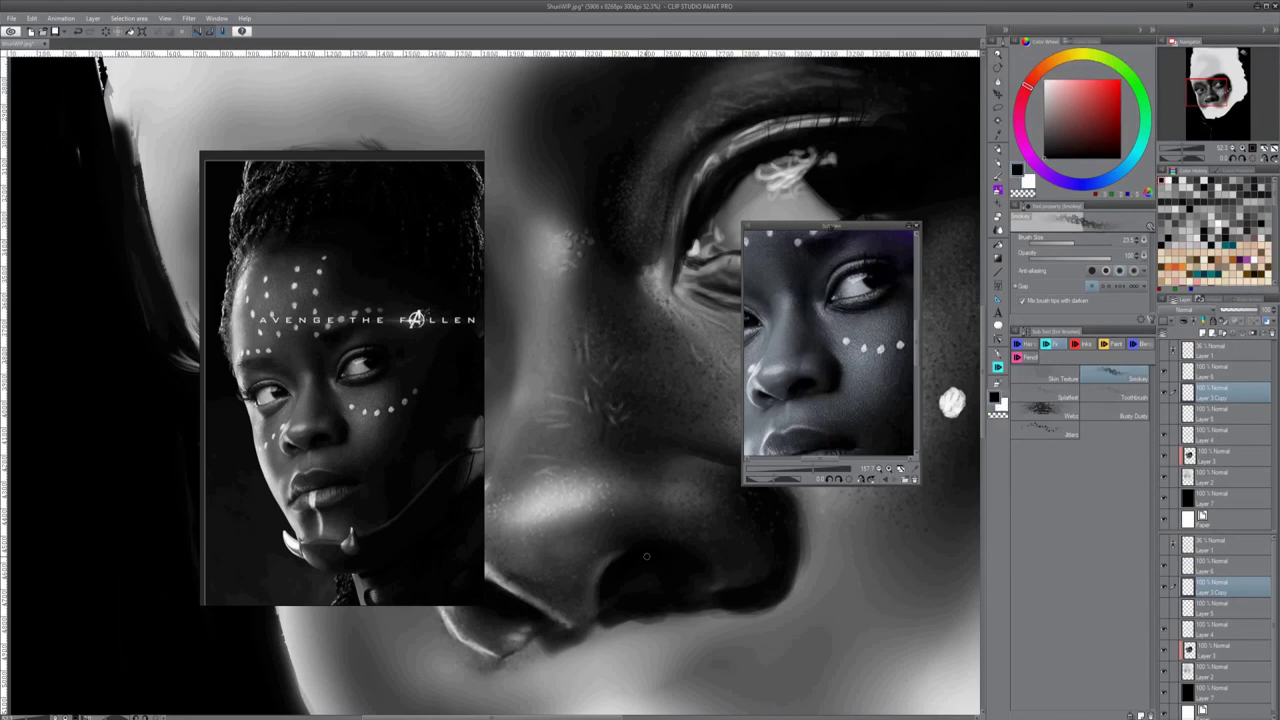
Fade the new nose texture on Layer 3 Copy with the Soft eraser, judging it against the whole face
scroll(720, 592, down, 5)
key(e)
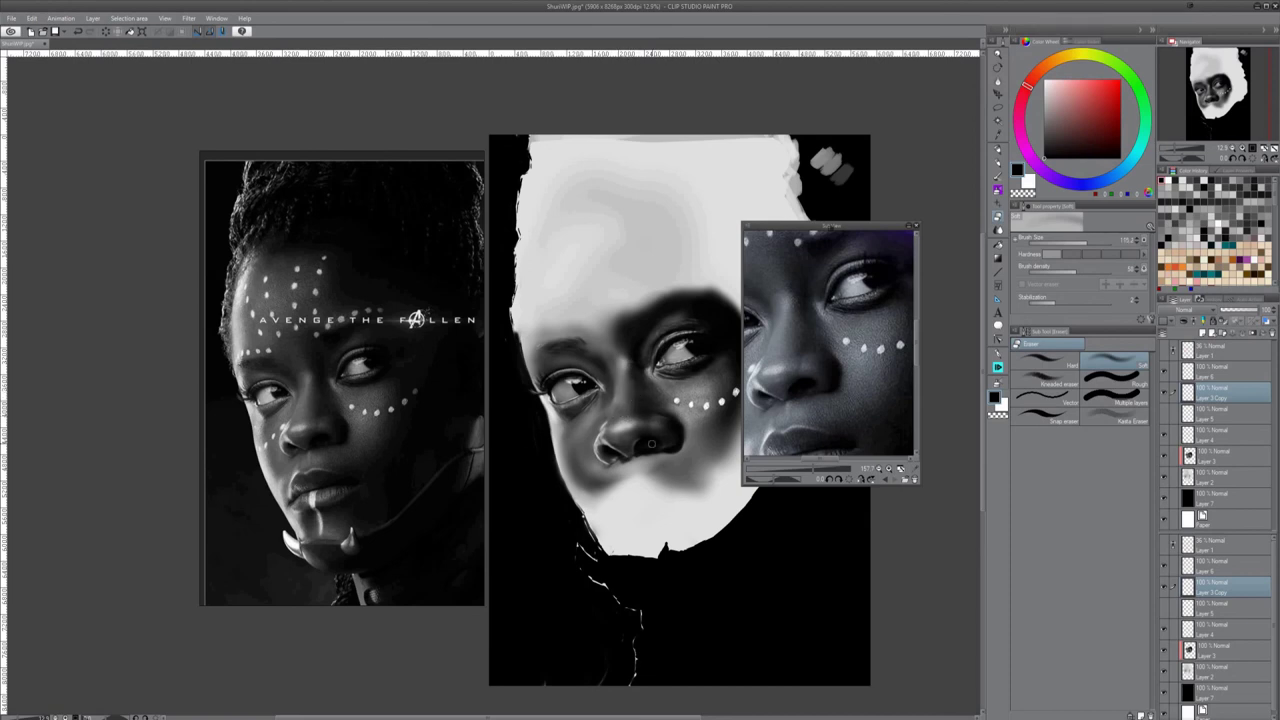
key(b)
scroll(651, 437, up, 2)
scroll(629, 375, up, 1)
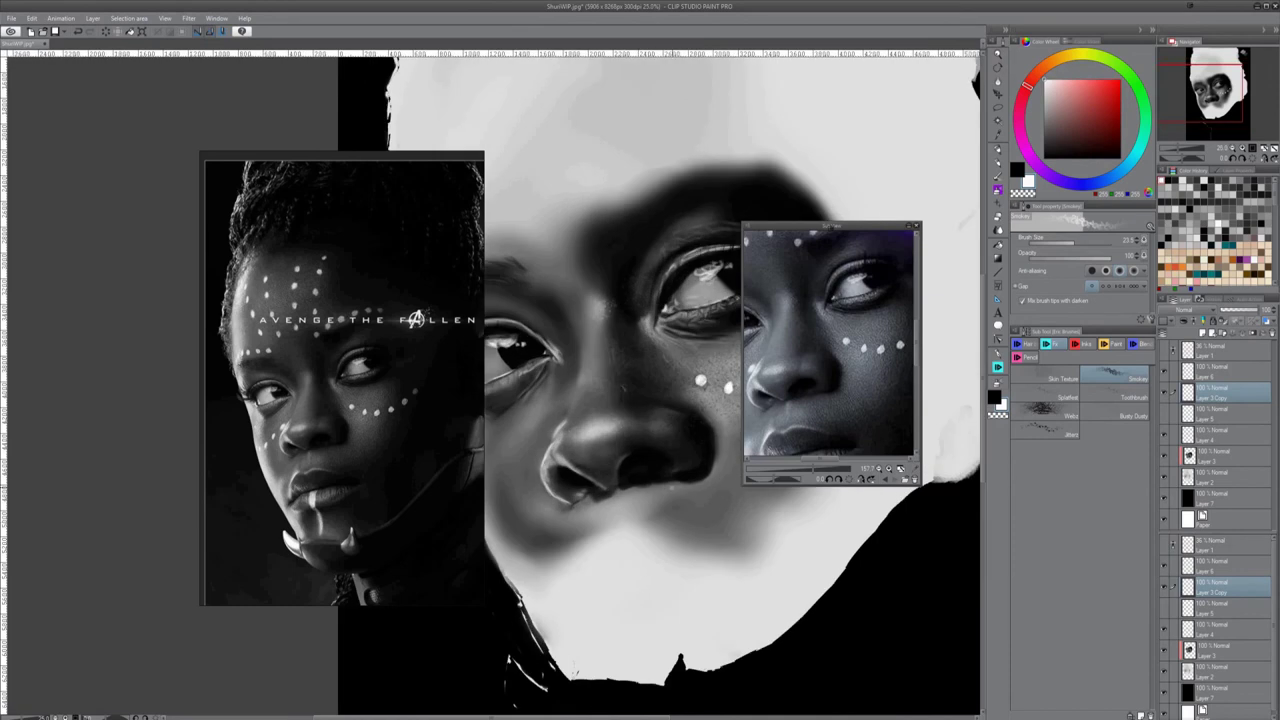
key(e)
scroll(668, 431, down, 2)
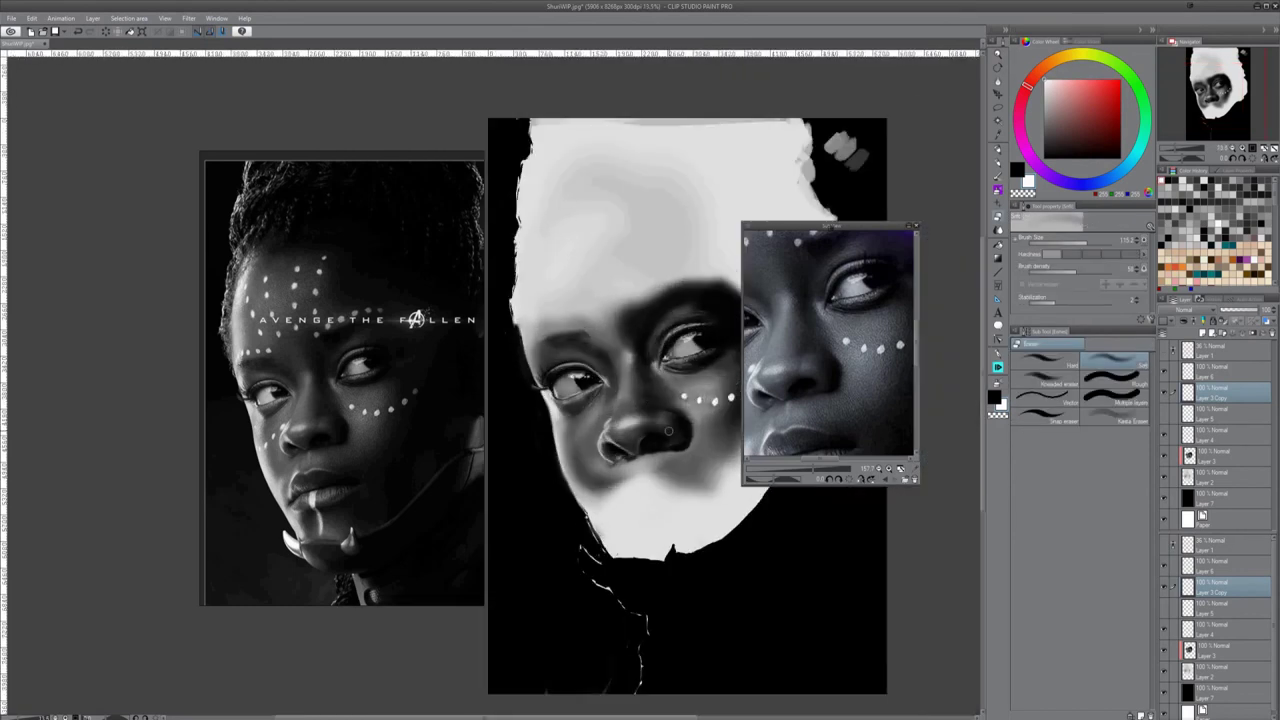
key(b)
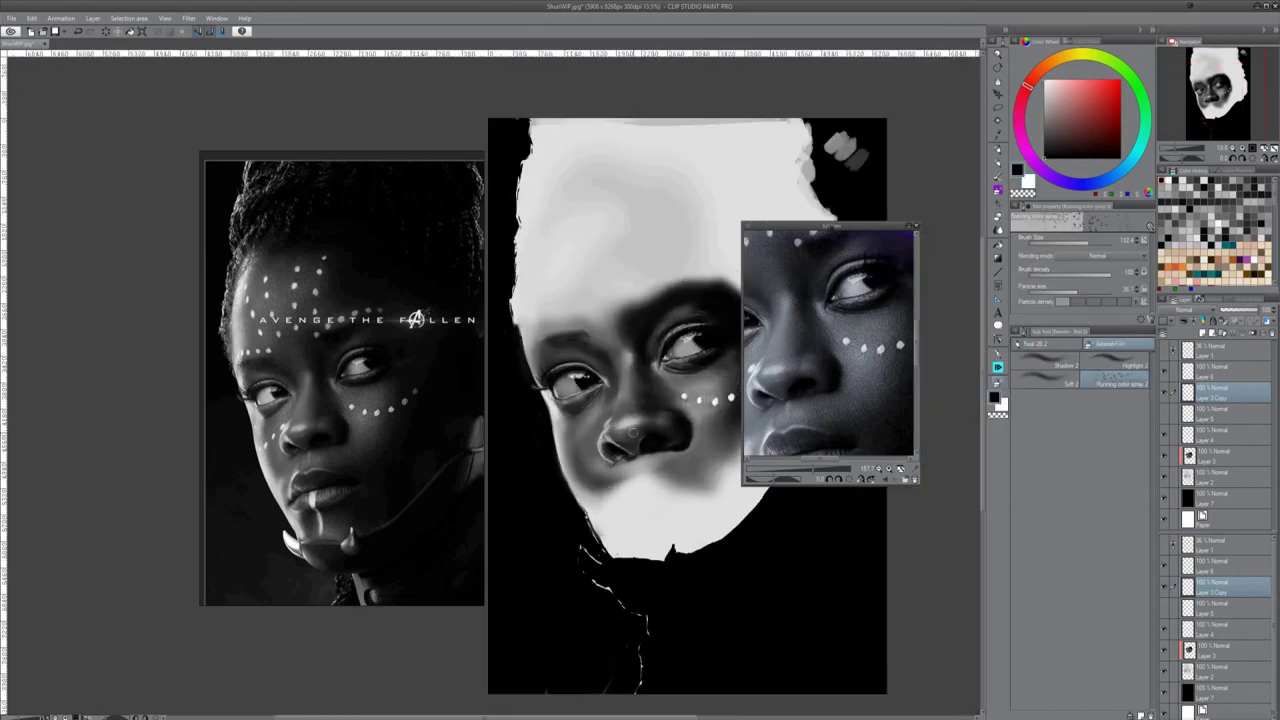
click(1215, 434)
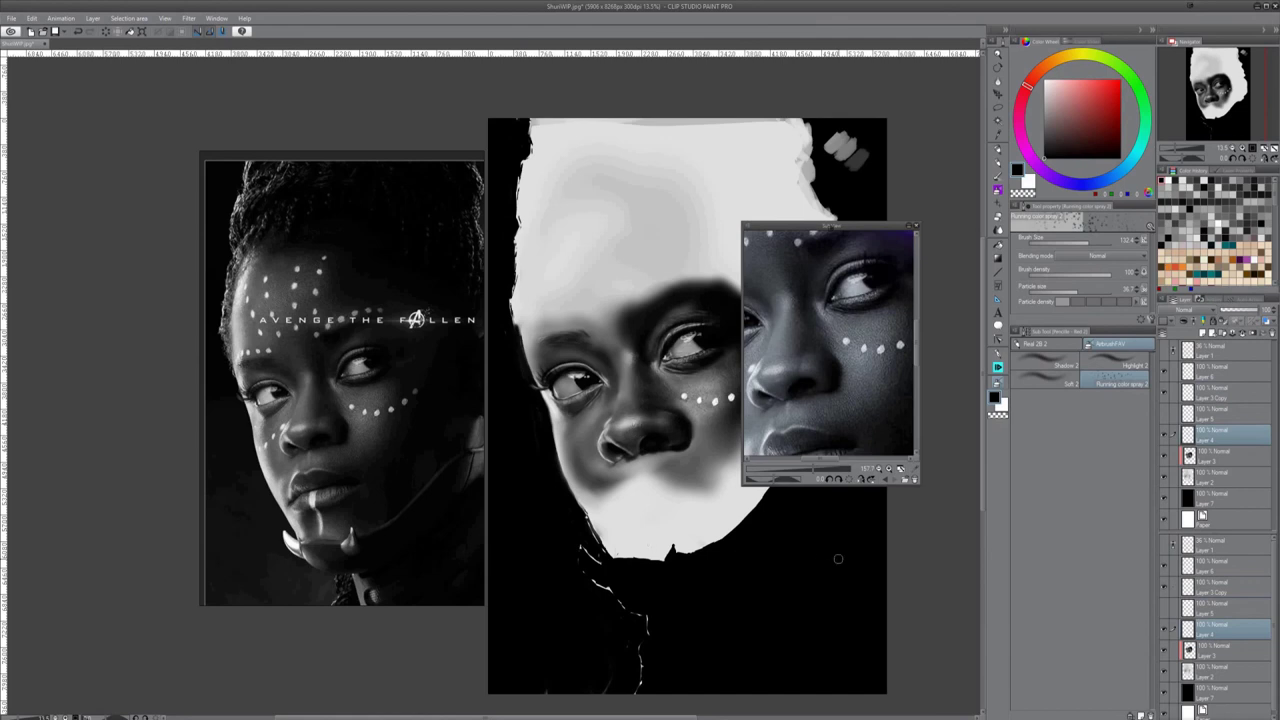
key(b)
click(1164, 373)
click(1215, 392)
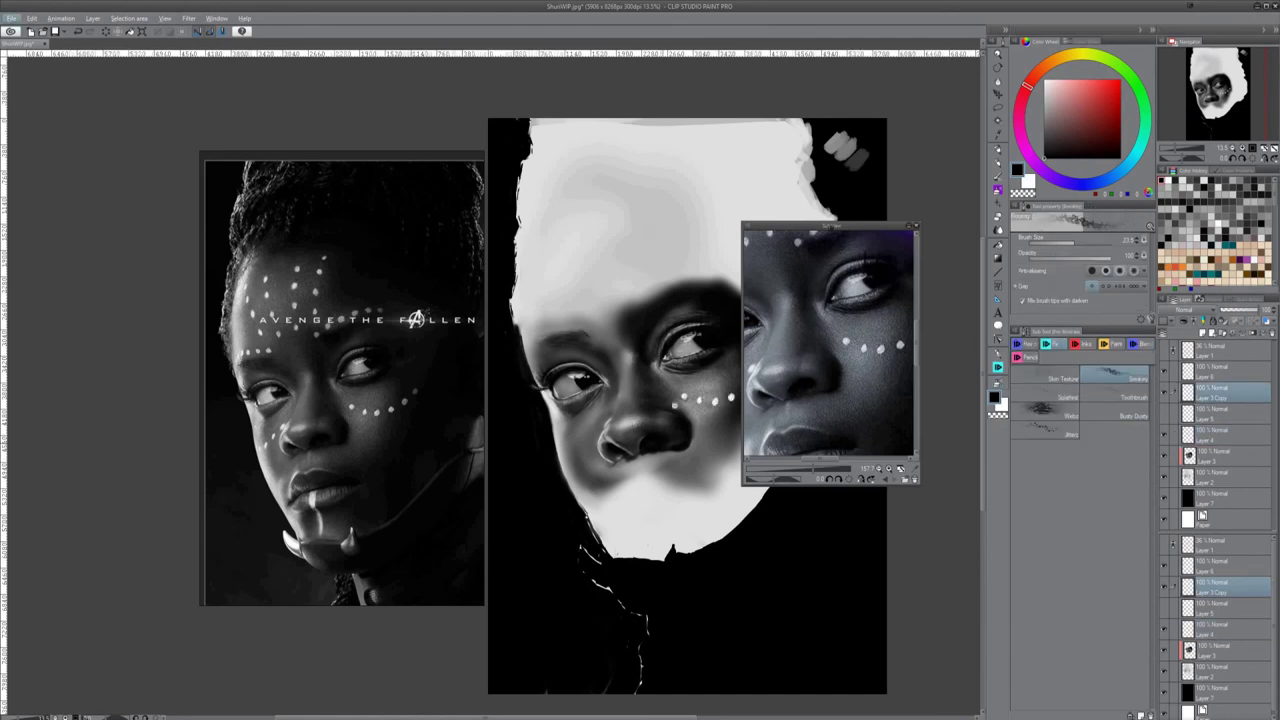
Stipple dark and light pore texture on the nose tip on Layer 3 Copy with the speckled texture brush
scroll(662, 445, up, 5)
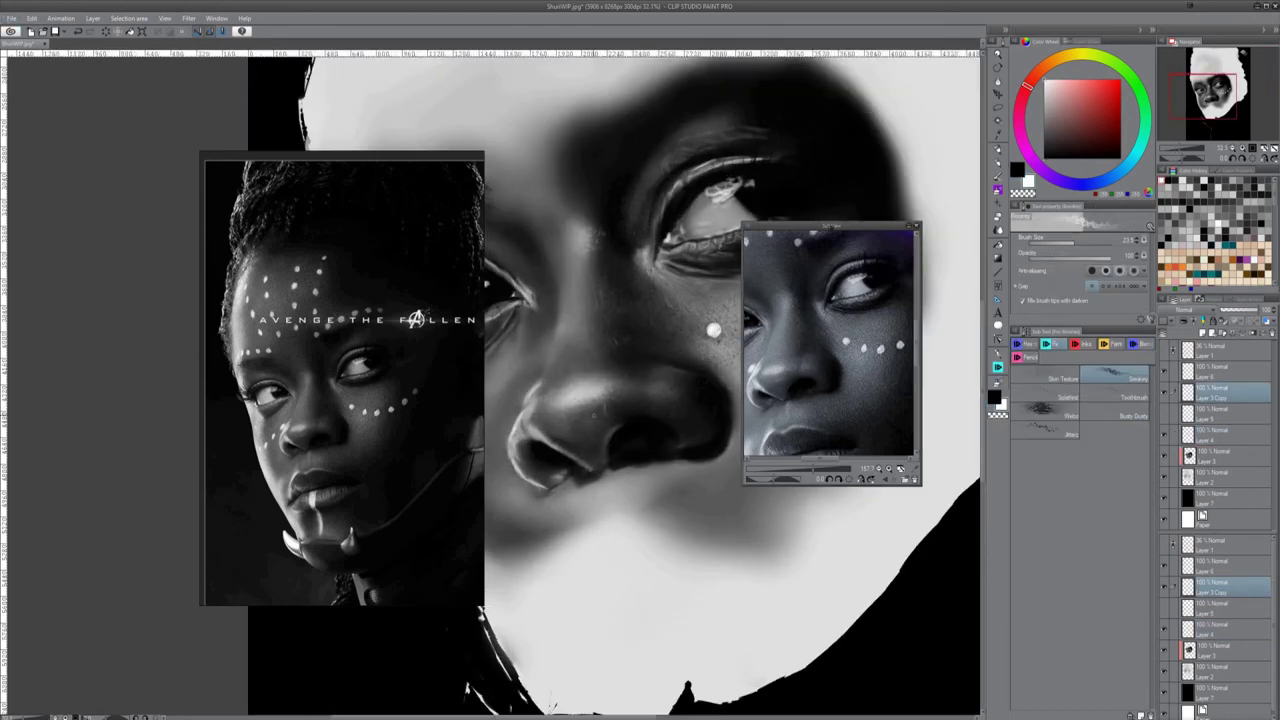
key(x)
key(x)
key(x)
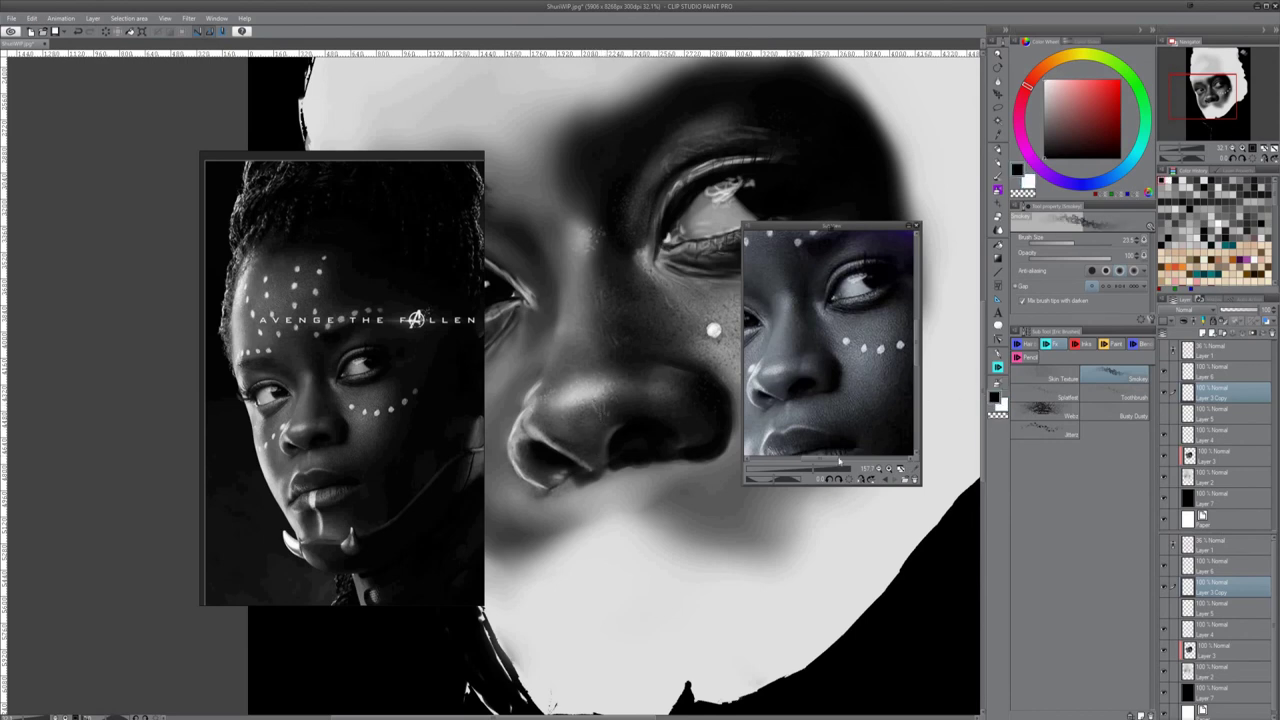
key(x)
Select the painted marks of Layer 3 Copy on the nose tip, shift them slightly, and deselect
ctrl+click(1188, 392)
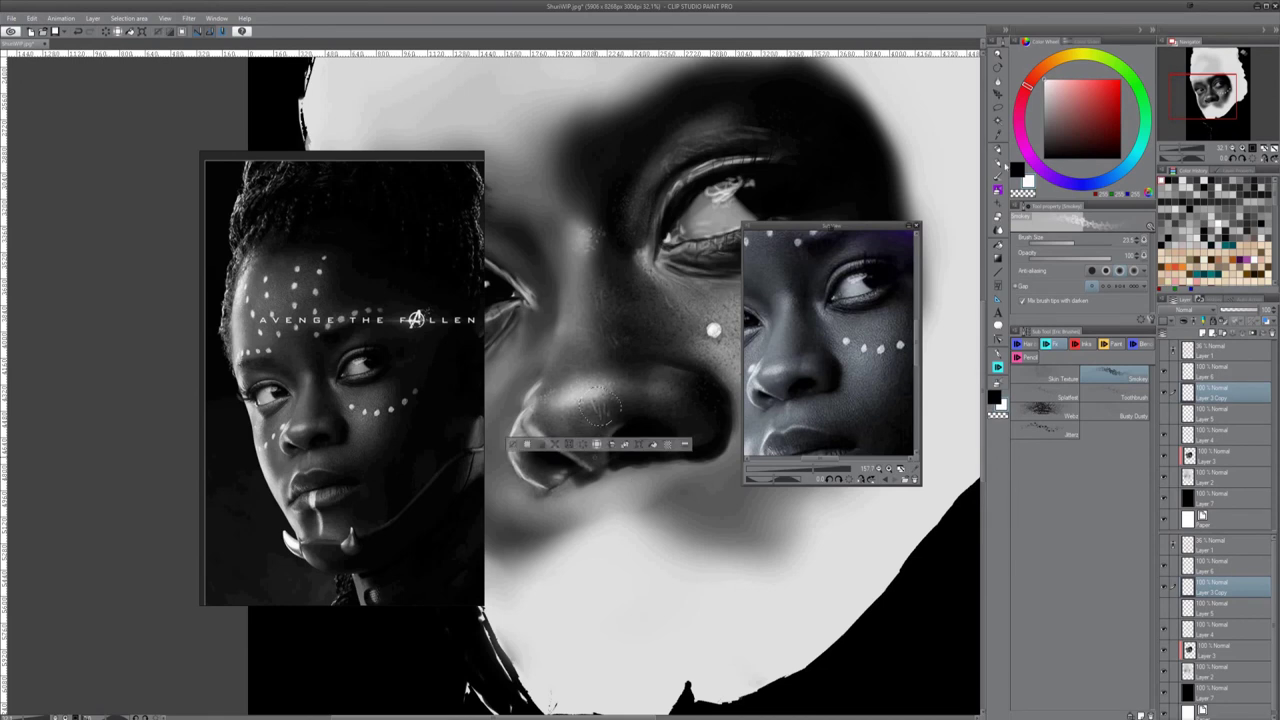
click(998, 94)
drag(603, 421, 623, 411)
key(ctrl+d)
click(998, 368)
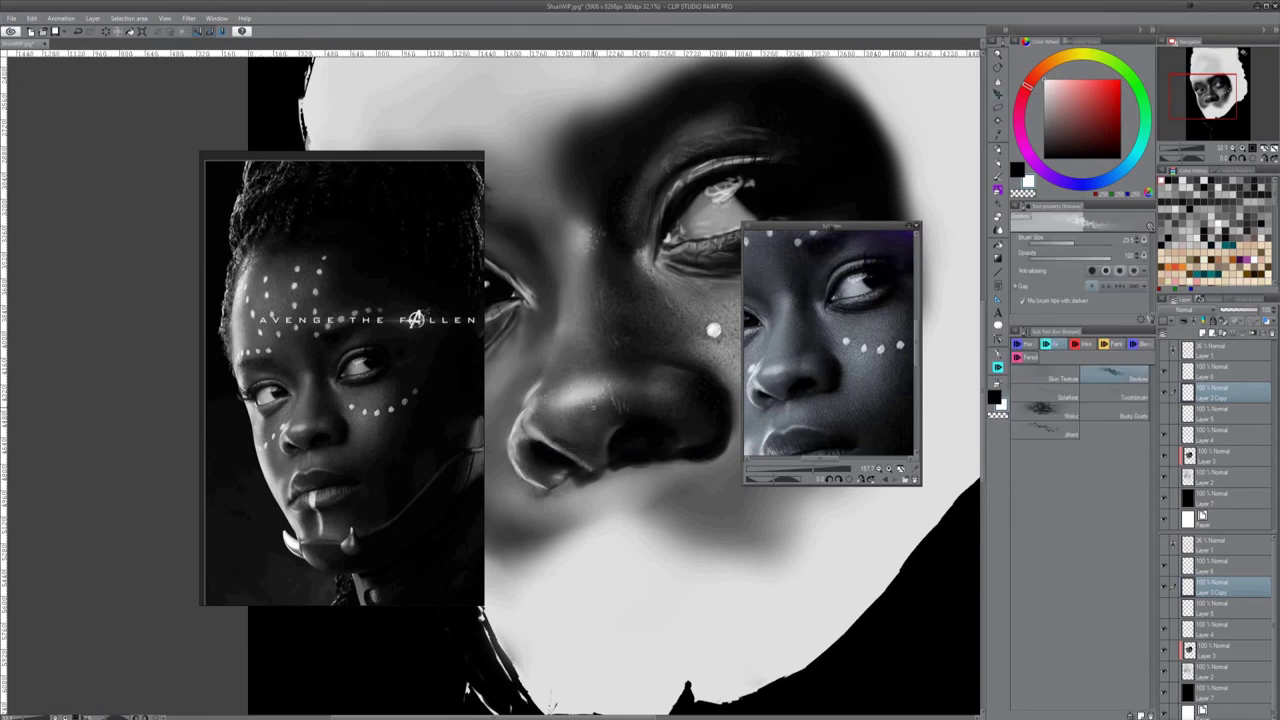
Build up fine pore texture across the nose highlight on Layer 3 Copy, alternating black and white strokes
key(x)
key(x)
key(x)
key(x)
key(x)
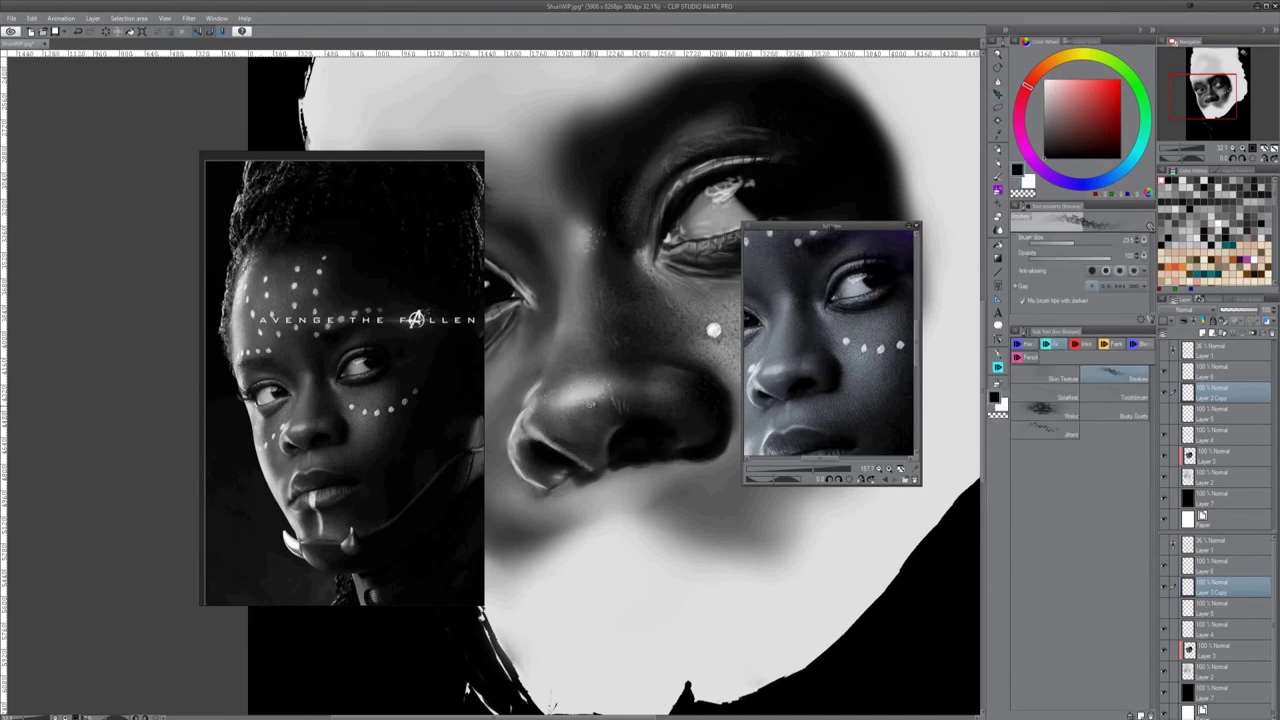
key(x)
key(x)
key(x)
key(x)
key(x)
key(x)
Thin the nose texture on Layer 3 Copy with a low-opacity eraser, retouching it with the speckled brush
scroll(700, 470, down, 4)
key(e)
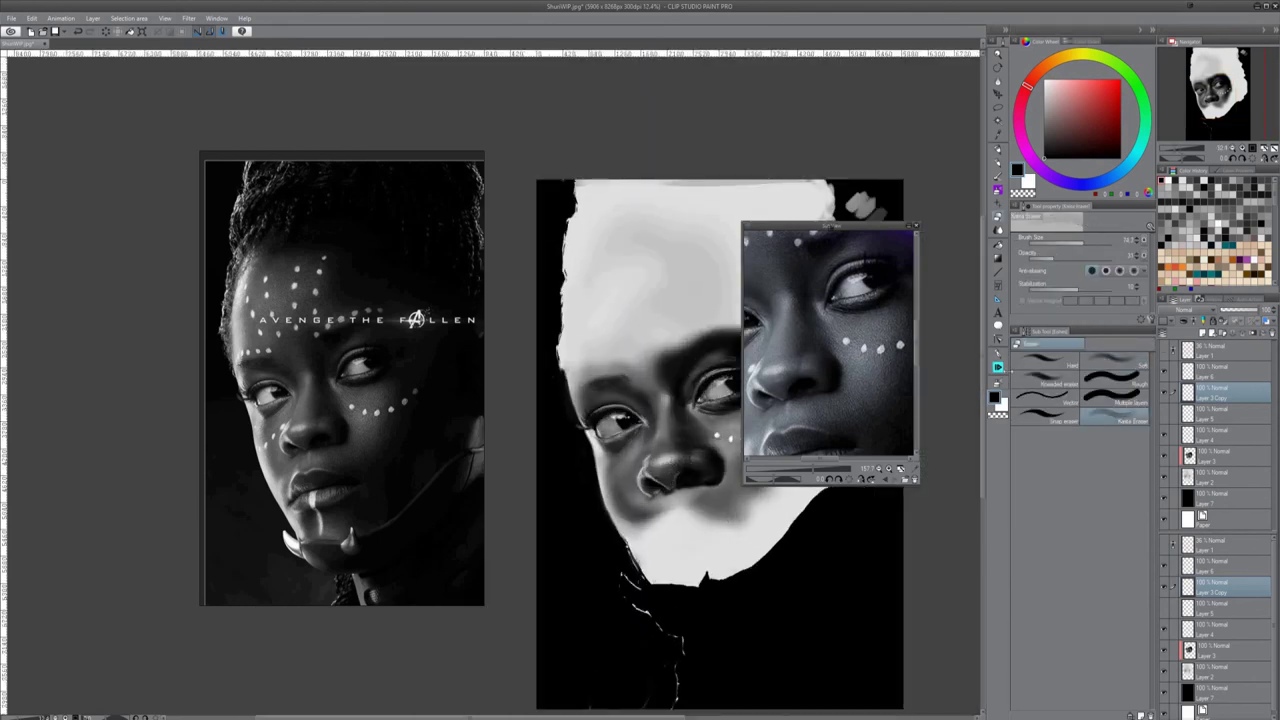
key(b)
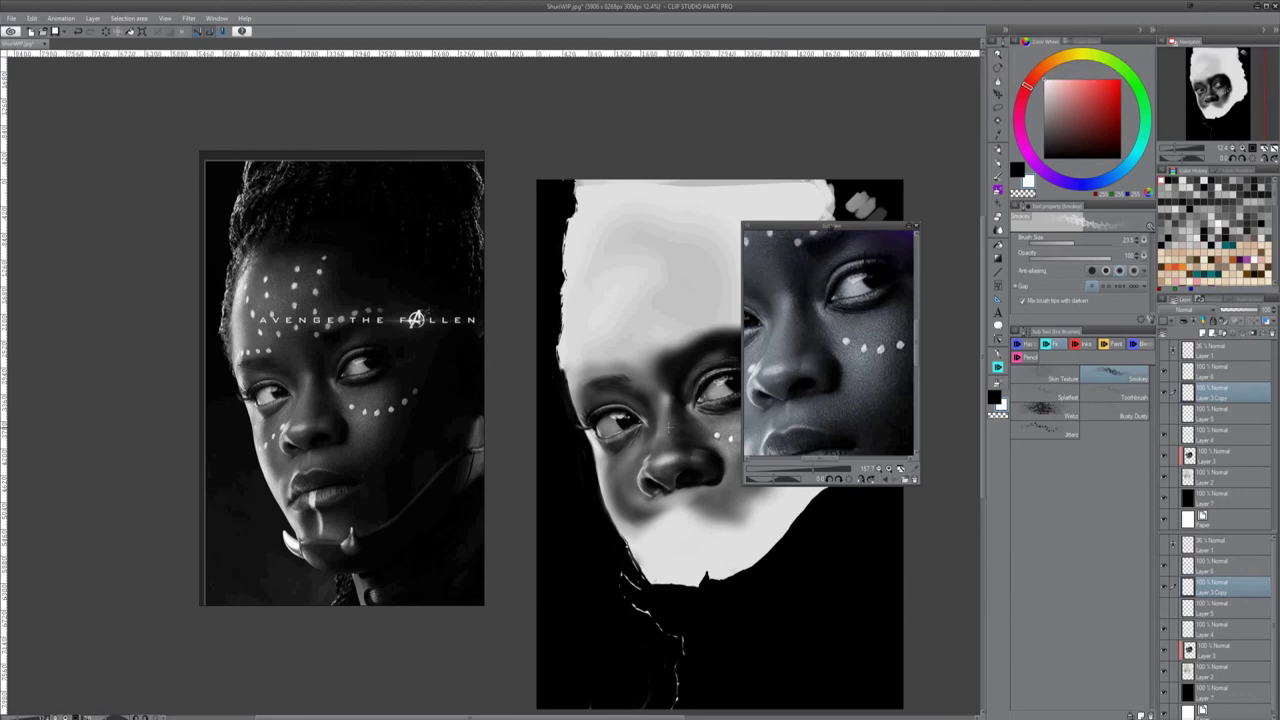
key(e)
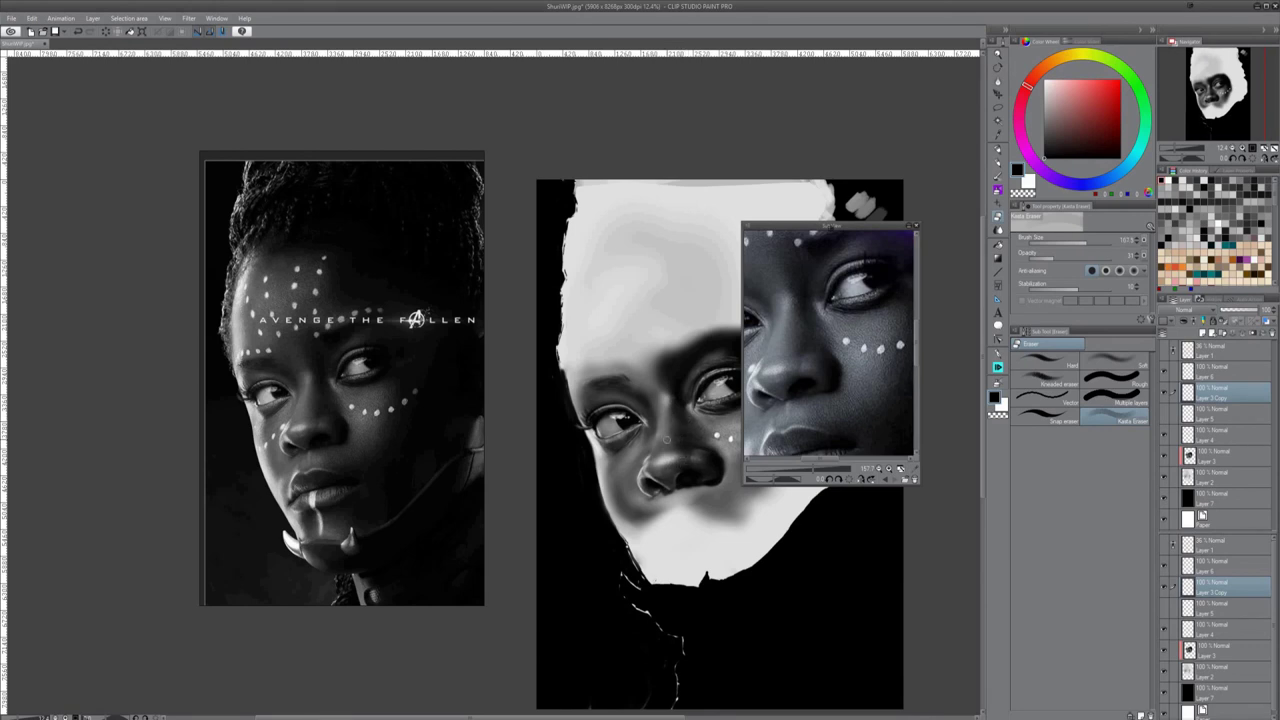
scroll(665, 440, up, 4)
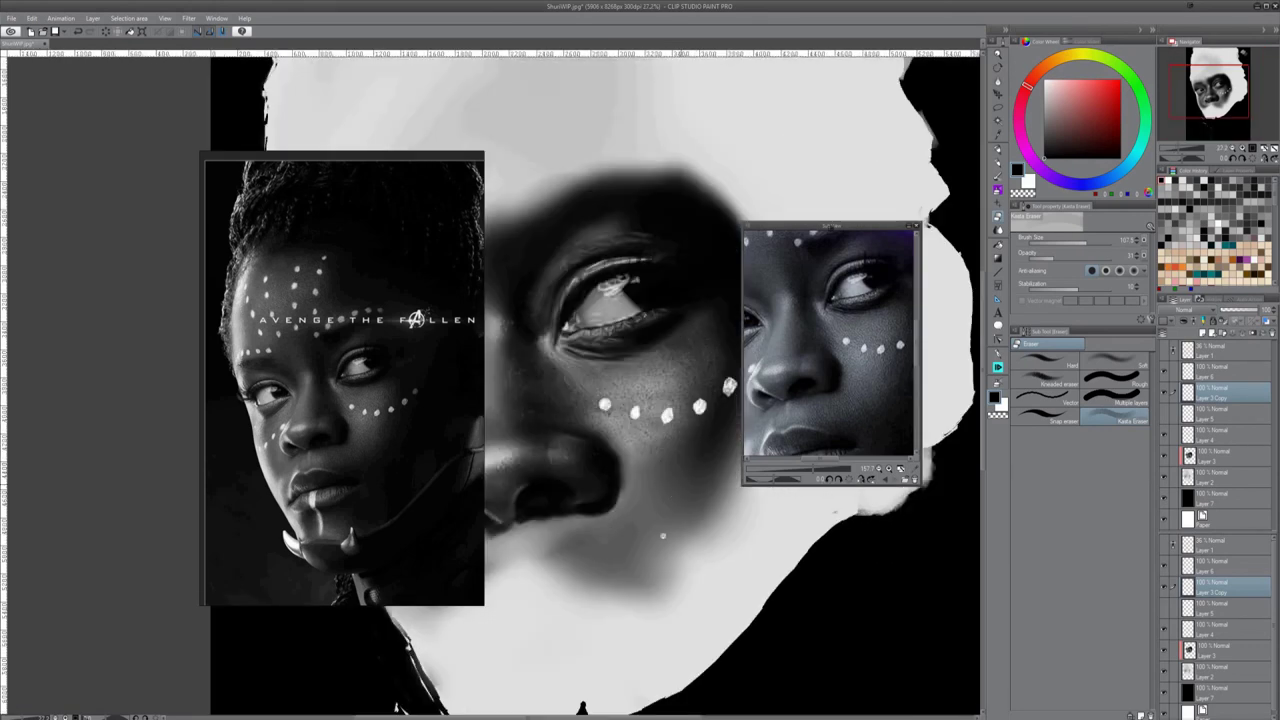
scroll(662, 536, down, 3)
Try speckles on the cheek beside the nose on Layer 4 with Running color spray 2, adjusting its brush and particle sizes
click(1215, 435)
click(998, 190)
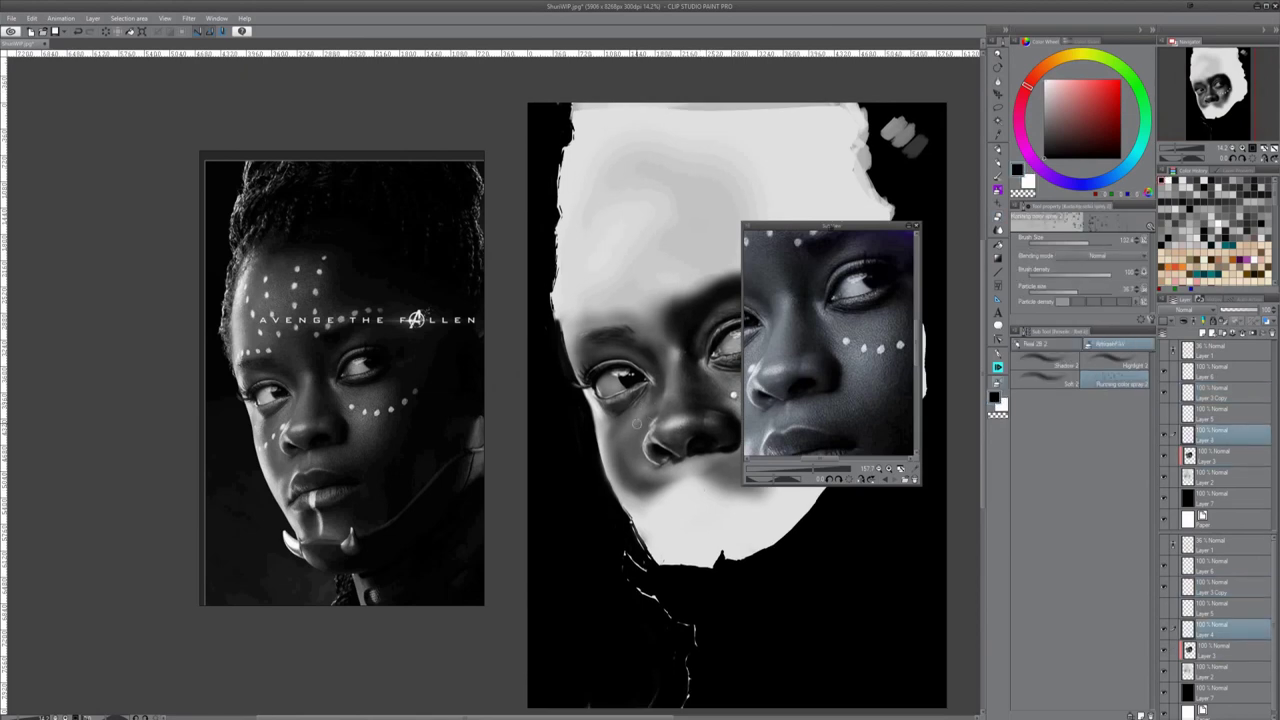
key(x)
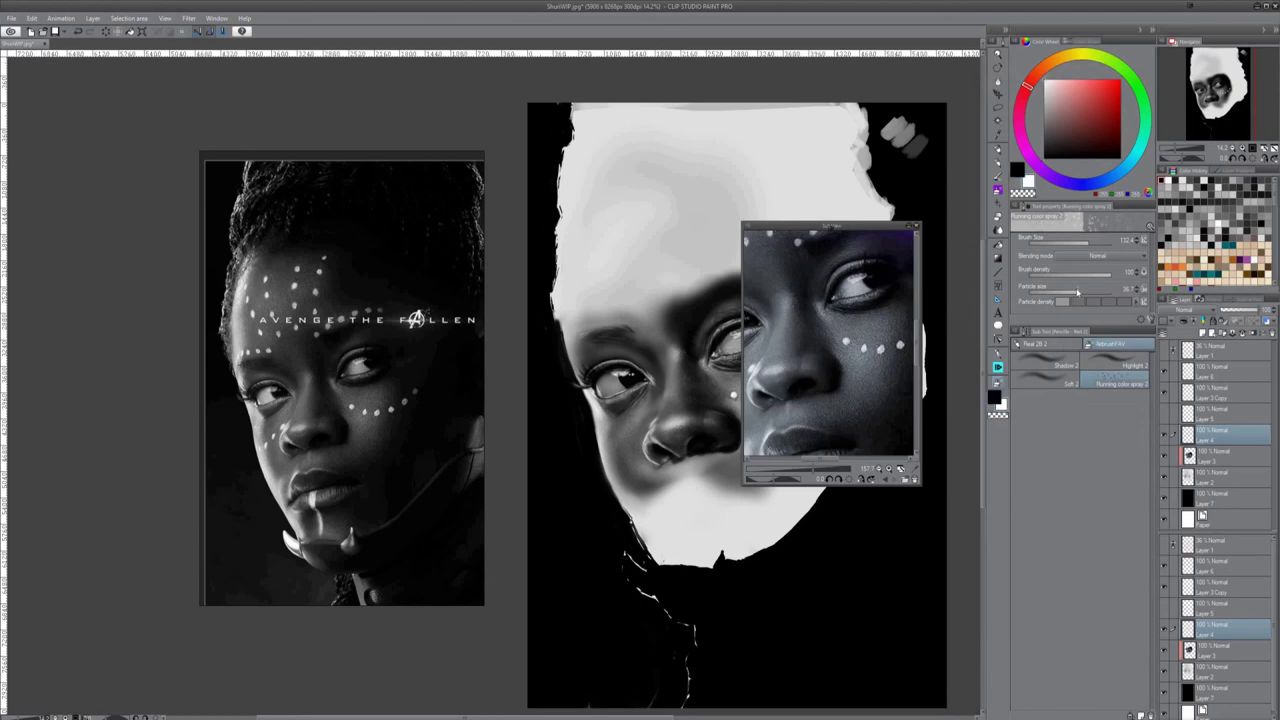
click(1073, 292)
key([)
key([)
key([)
click(1093, 243)
click(1088, 243)
key(ctrl+z)
click(1088, 292)
Blend the cheek speckles on Layer 4 with Blend Master Flash 2 and thin them with the Soft eraser
key(j)
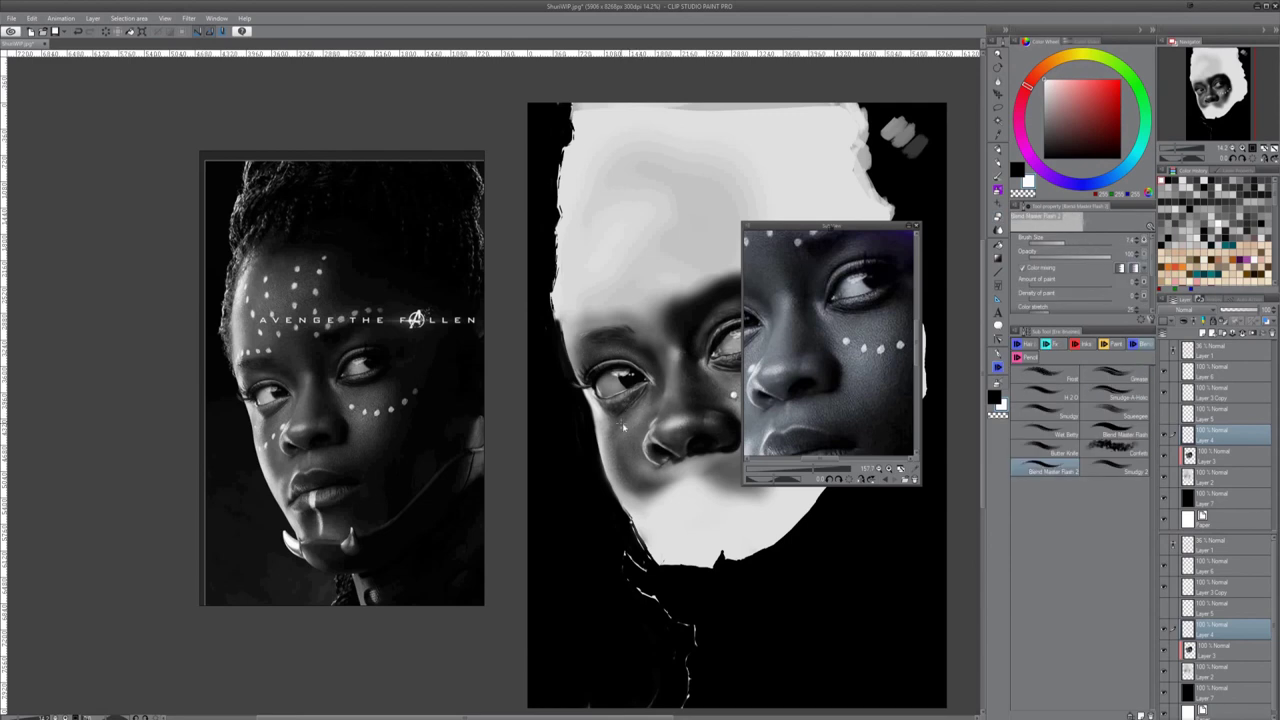
key(e)
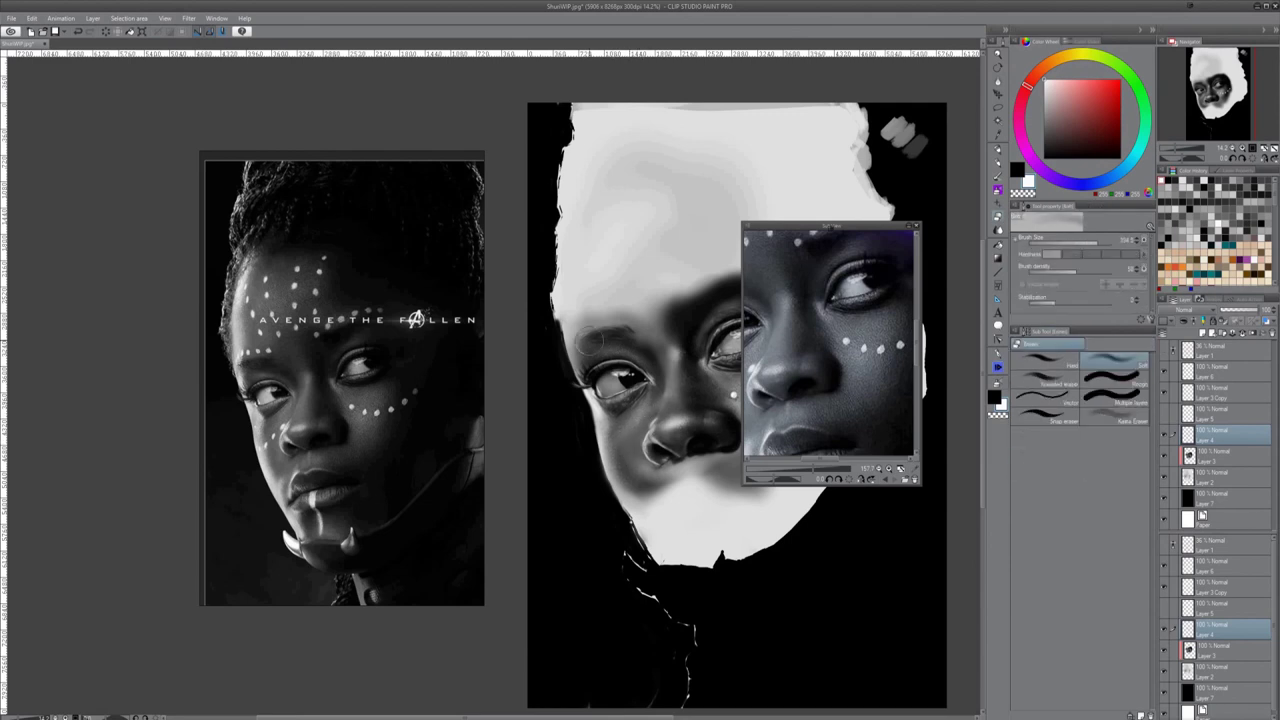
key(b)
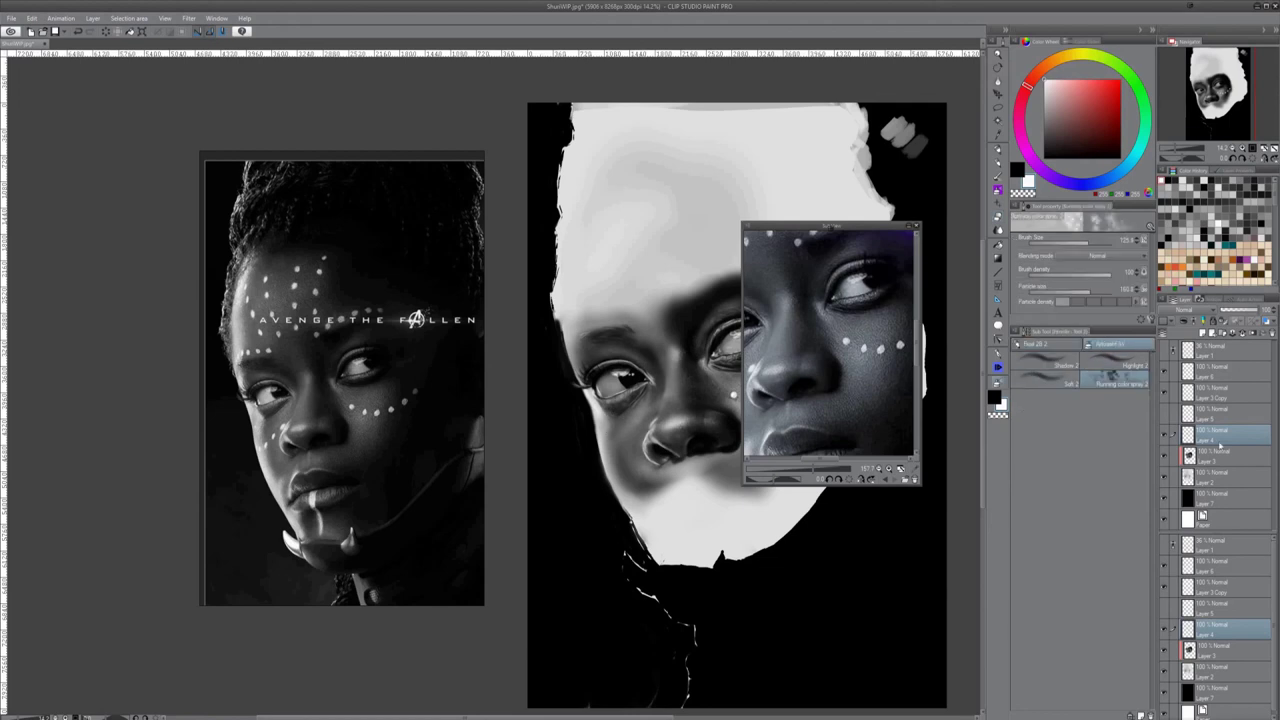
Shade the skin under the eye on Layer 3 with the Soft 2 and Shadow 2 airbrushes, blending with Blend Master Flash 2
click(1222, 453)
drag(622, 405, 632, 398)
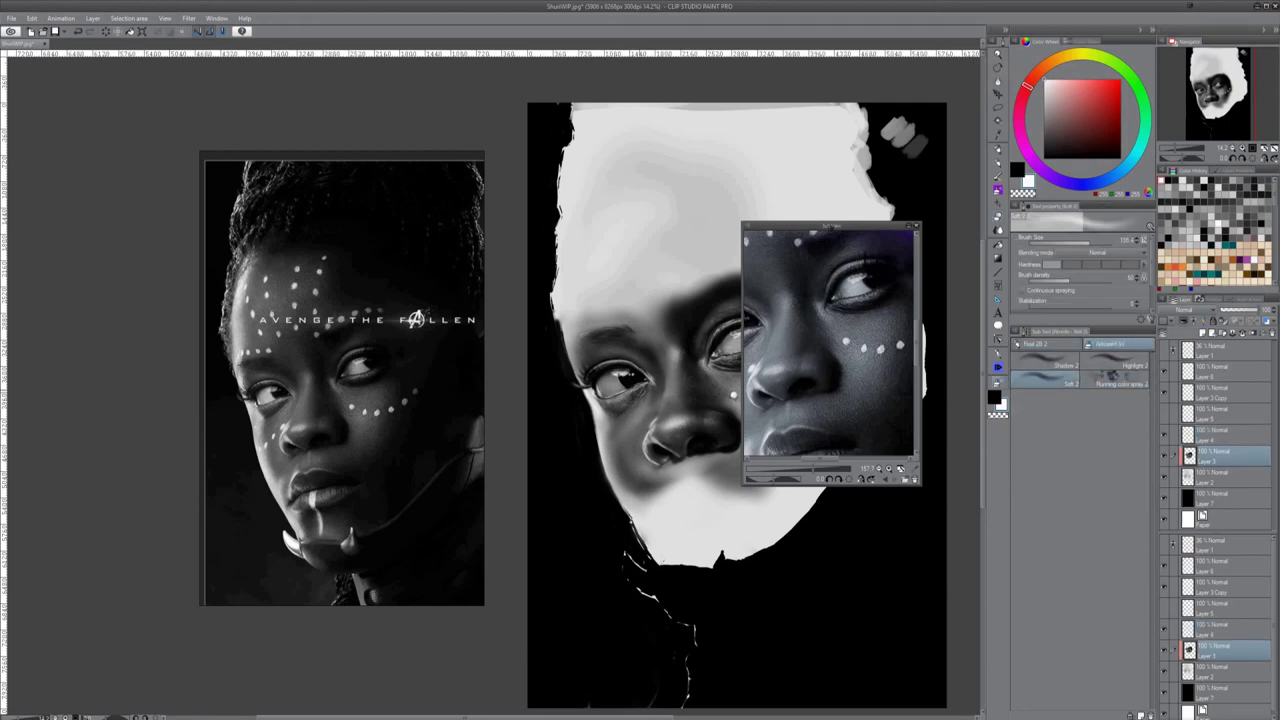
click(1046, 362)
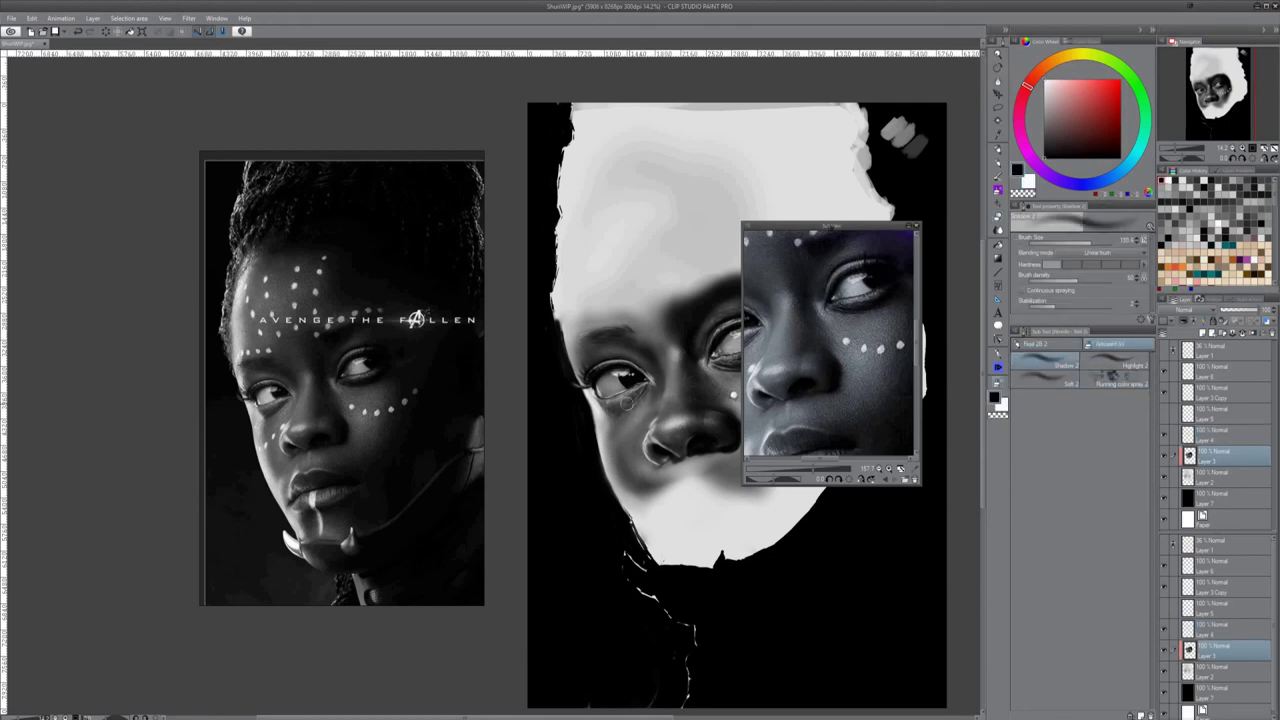
key(j)
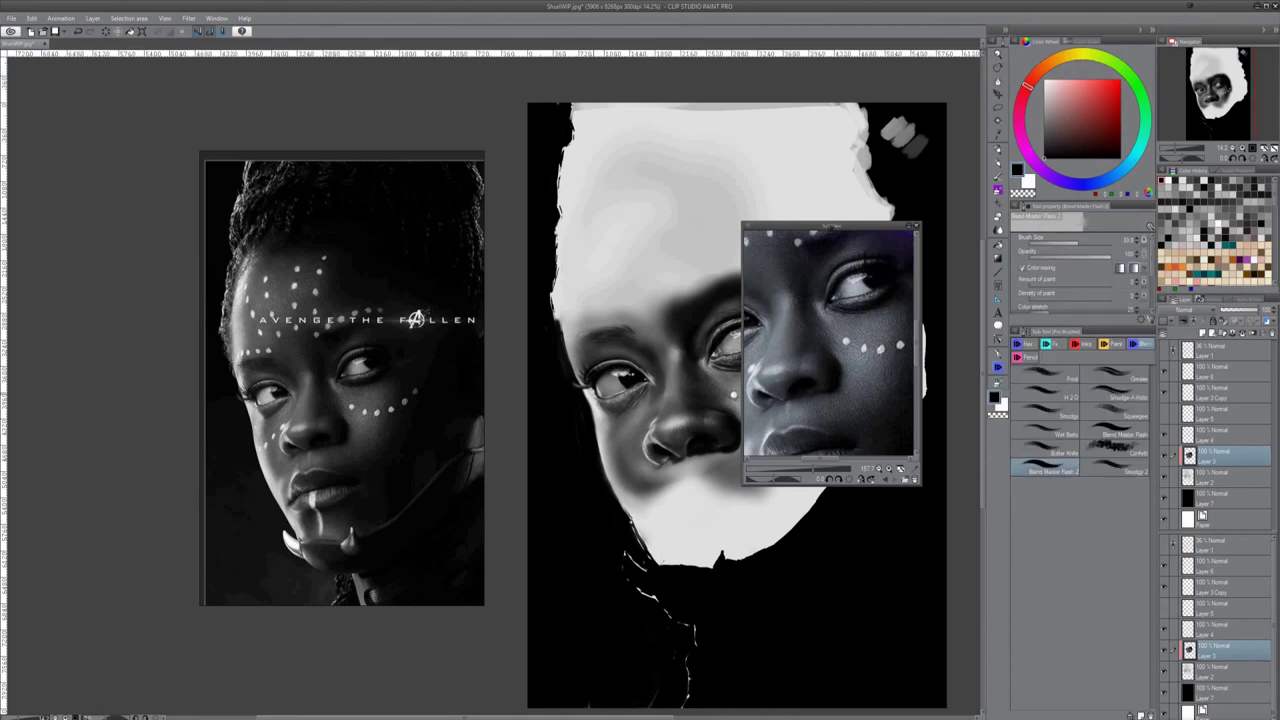
Soften the skin texture on Layer 3 Copy with the Soft eraser
click(1222, 393)
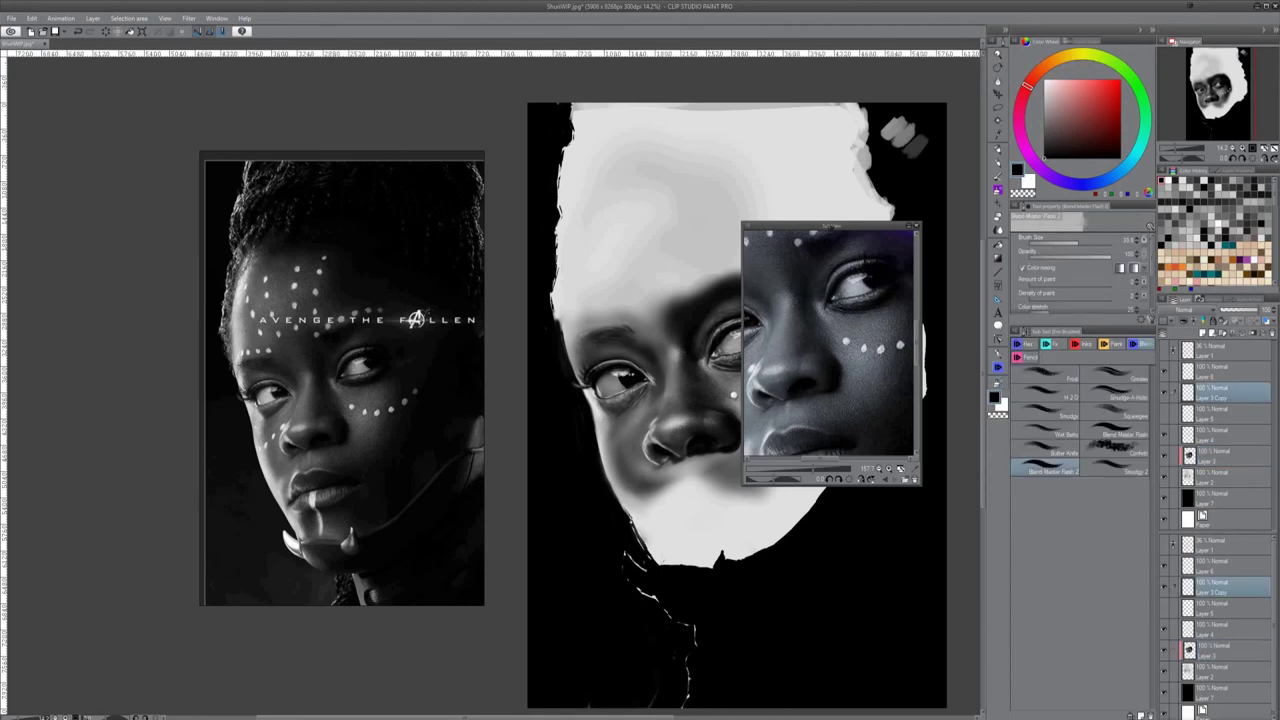
key(e)
drag(703, 424, 638, 435)
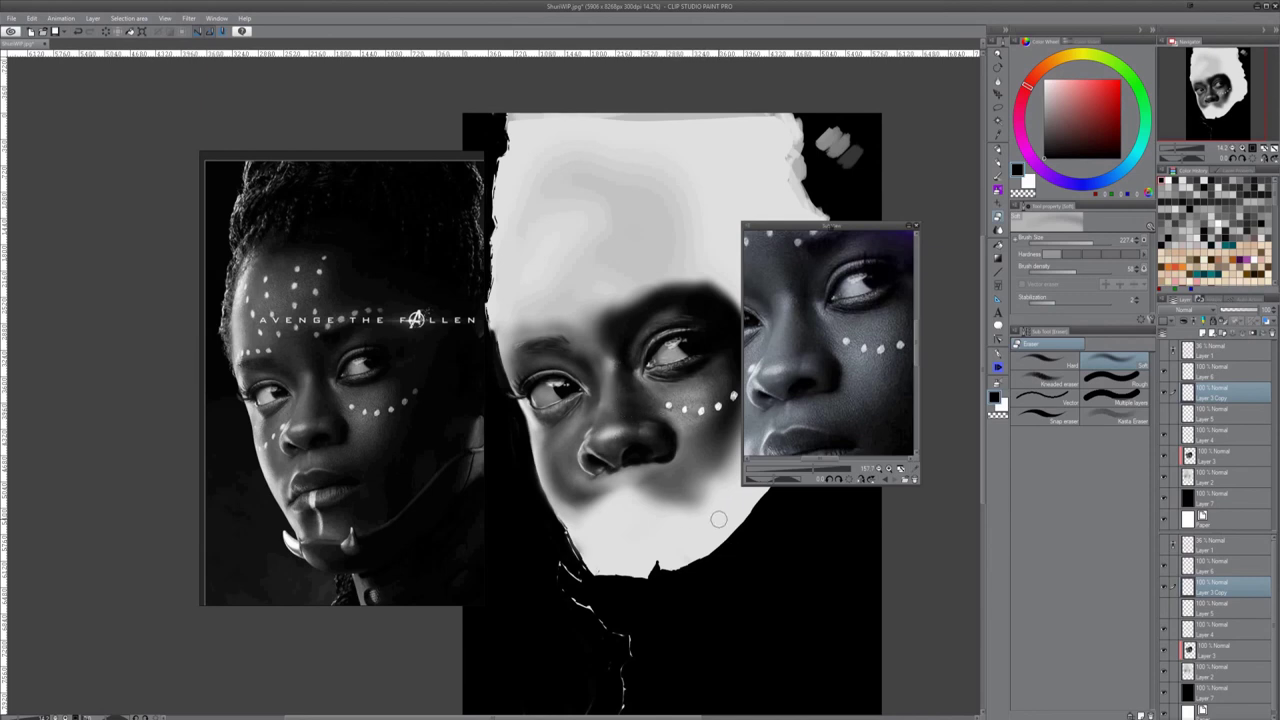
Retouch the cheek shading on Layer 3 with the Hotline 2 brush and blend it with Blend Master Flash 2
key(alt+bracketleft)
key(alt+bracketleft)
key(alt+bracketleft)
key(p)
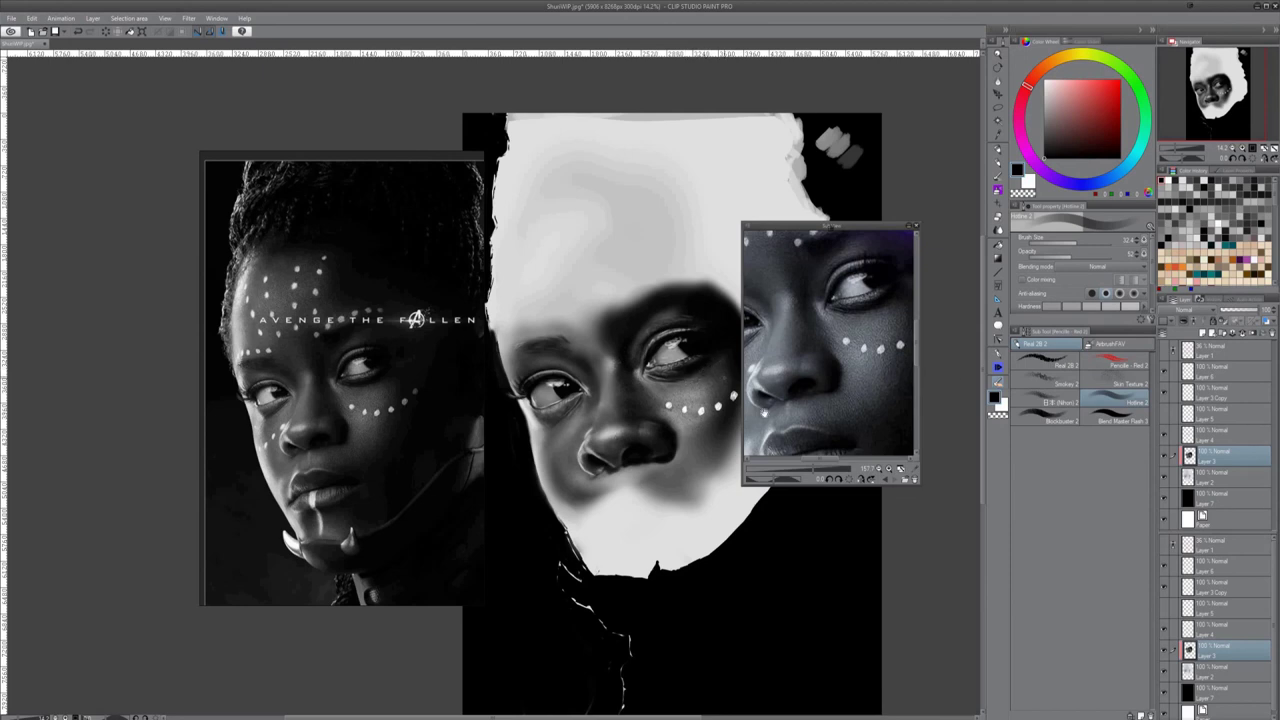
key(x)
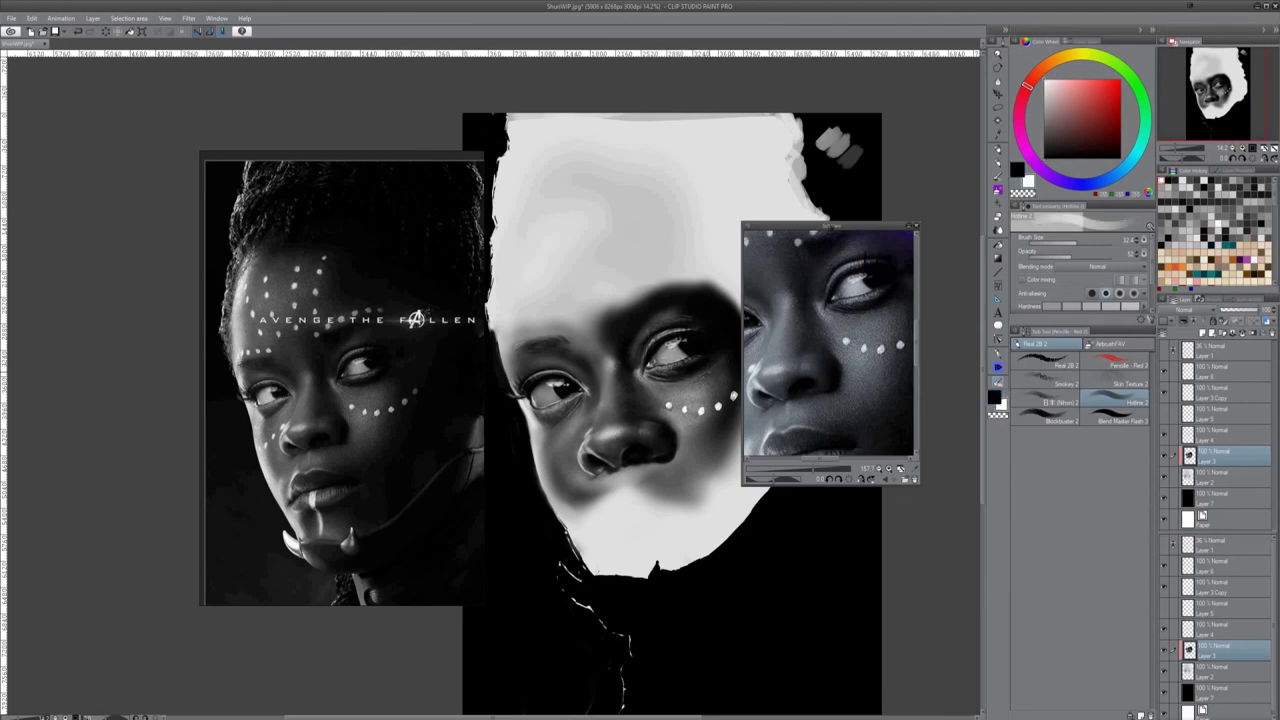
key(x)
key(j)
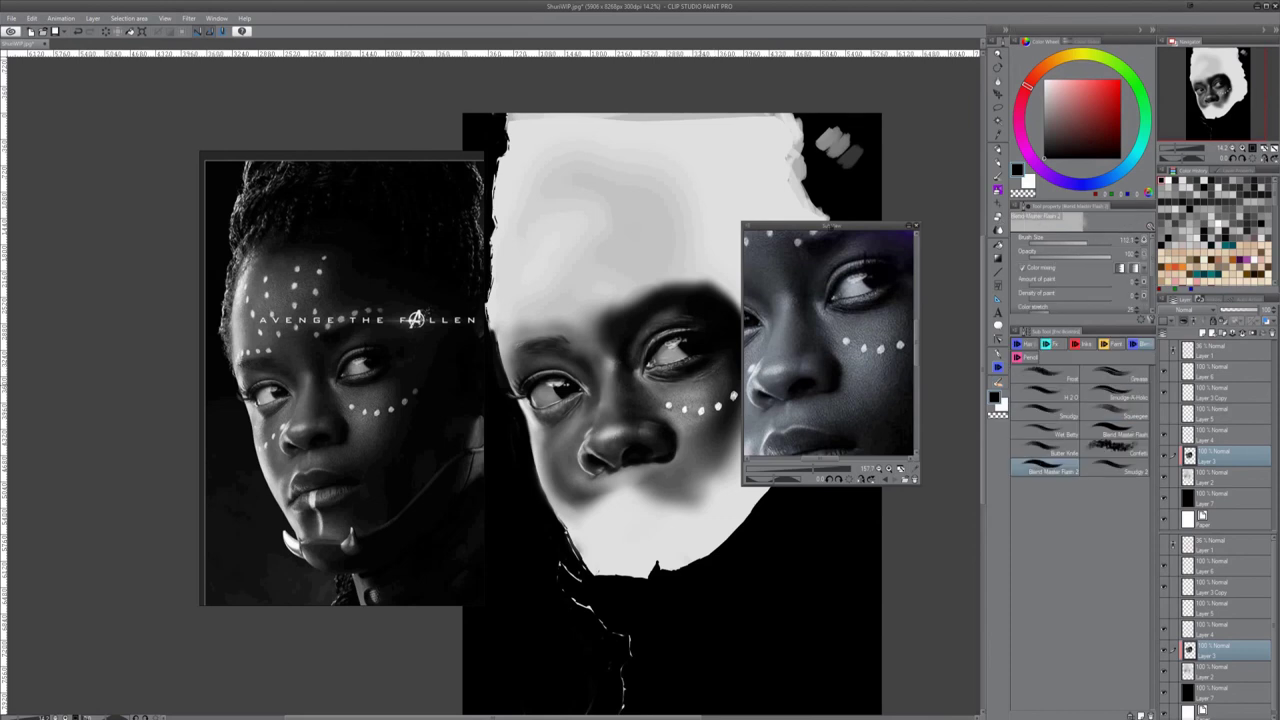
Stipple light and dark pores on the cheek above the white dots on Layer 3 Copy, softening them with the Soft eraser
click(1049, 344)
click(1221, 394)
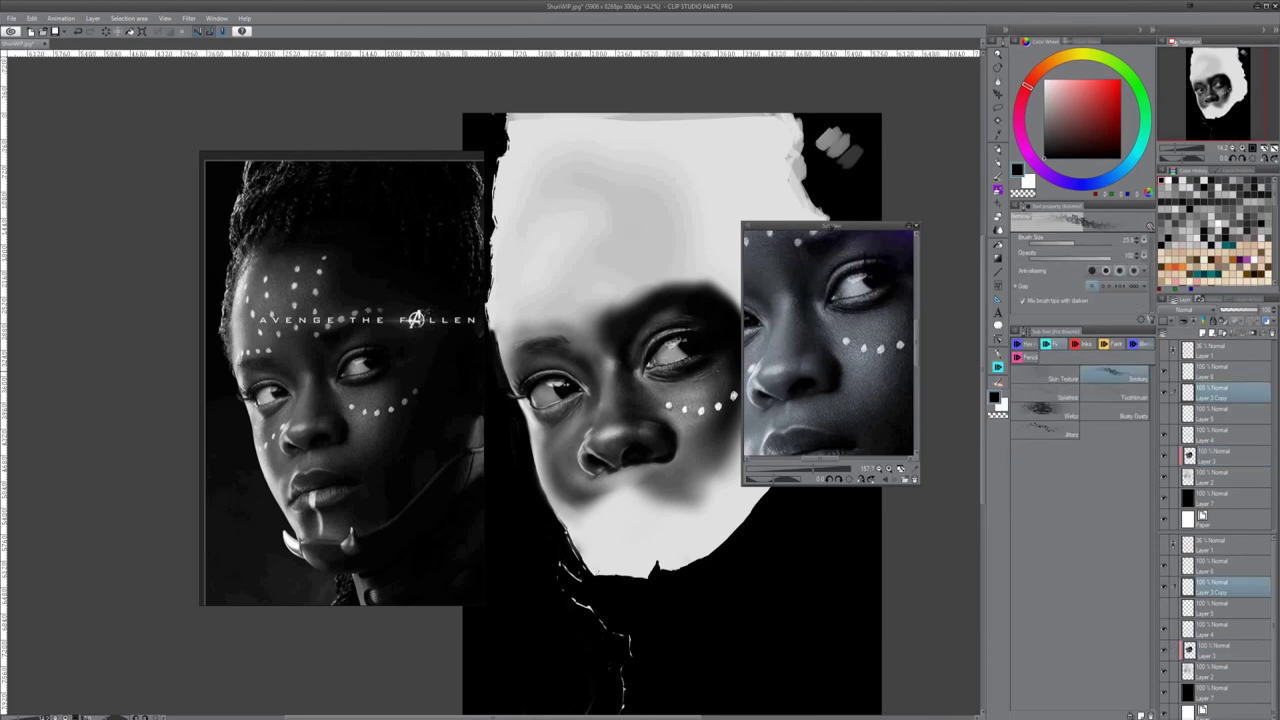
key(x)
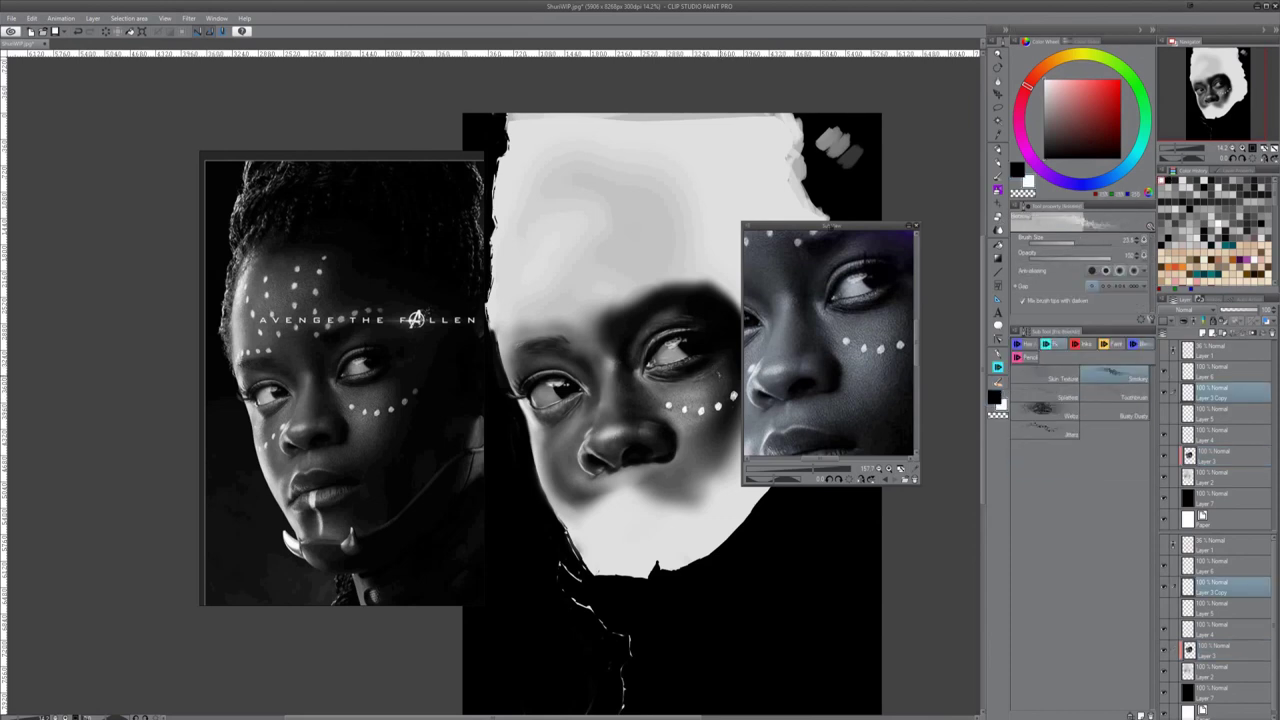
key(x)
key(x)
key(x)
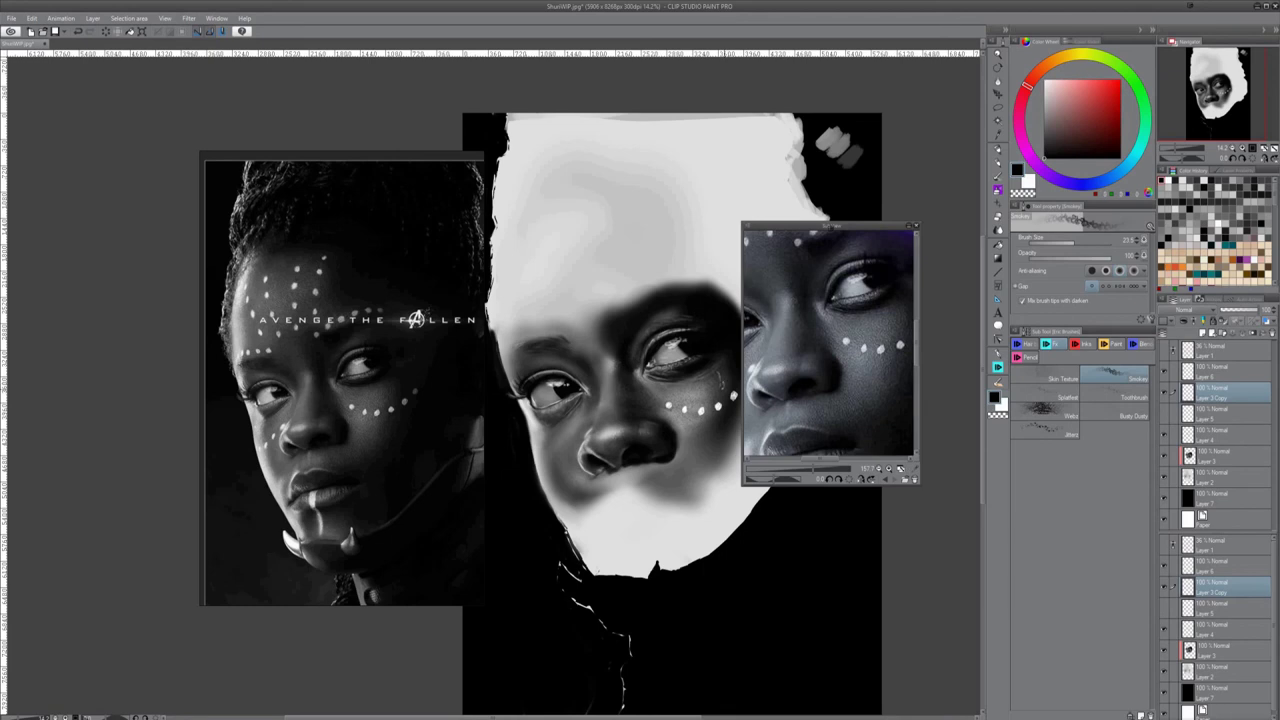
key(e)
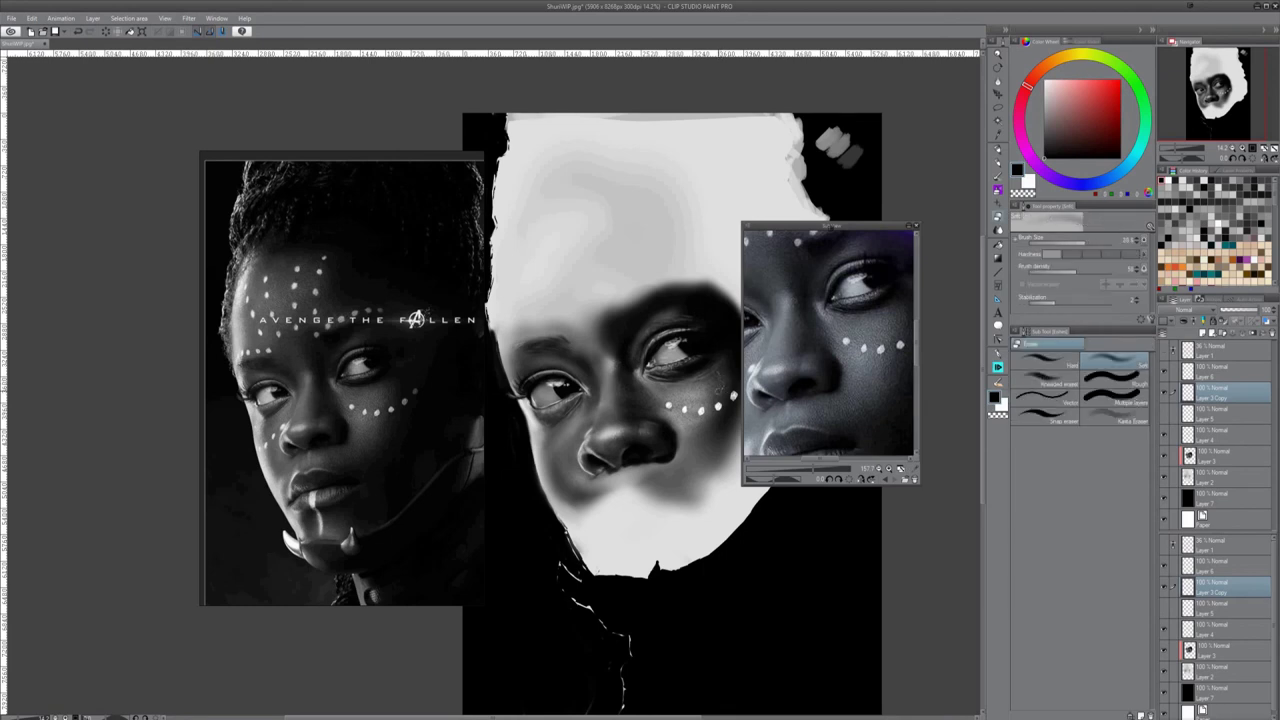
click(996, 392)
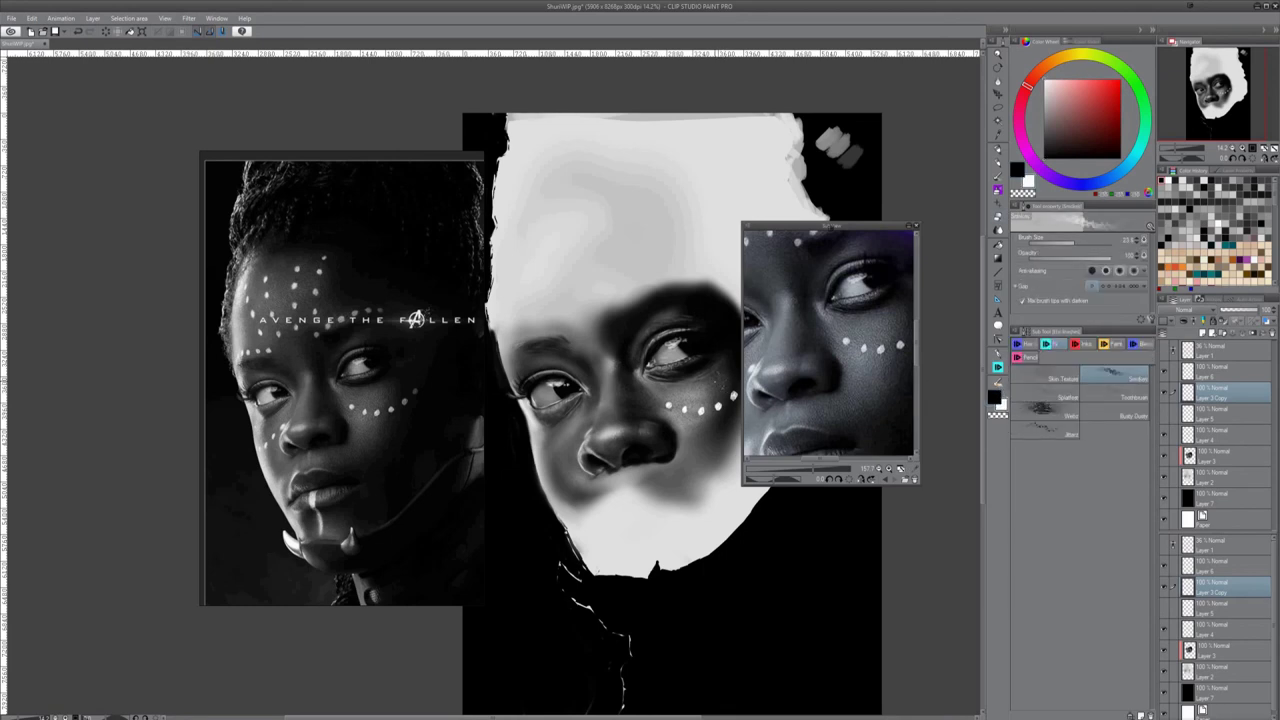
Move the close-up reference clear of the cheek and darken the forehead and temple on Layer 3 with the Shadow 2 airbrush
key(e)
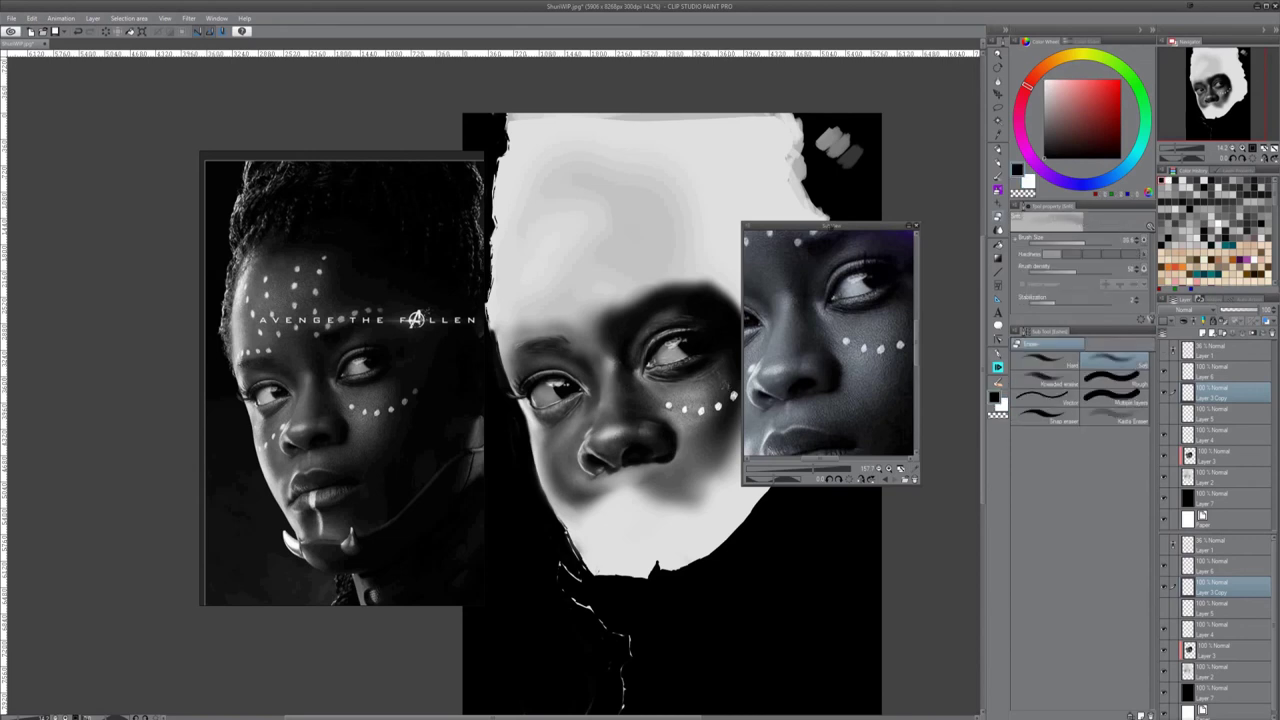
click(1214, 498)
key(b)
drag(832, 226, 897, 218)
ctrl+shift+click(726, 367)
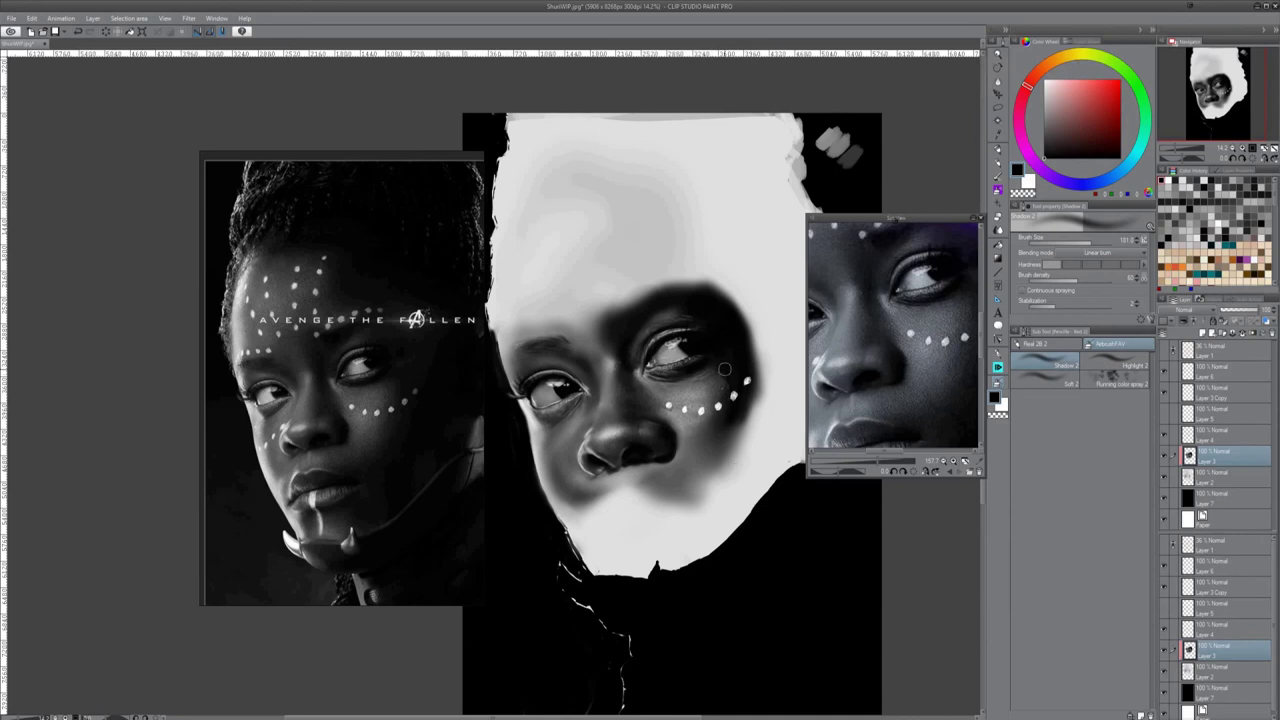
mouse_move(590, 305)
mouse_down()
mouse_move(550, 285)
mouse_move(716, 254)
mouse_move(760, 320)
mouse_move(780, 410)
mouse_move(630, 245)
mouse_move(567, 197)
mouse_move(525, 275)
mouse_move(530, 340)
mouse_move(550, 310)
mouse_move(578, 310)
mouse_move(589, 223)
mouse_move(630, 270)
mouse_move(615, 243)
mouse_up()
key(b)
key(b)
key(x)
click(1045, 365)
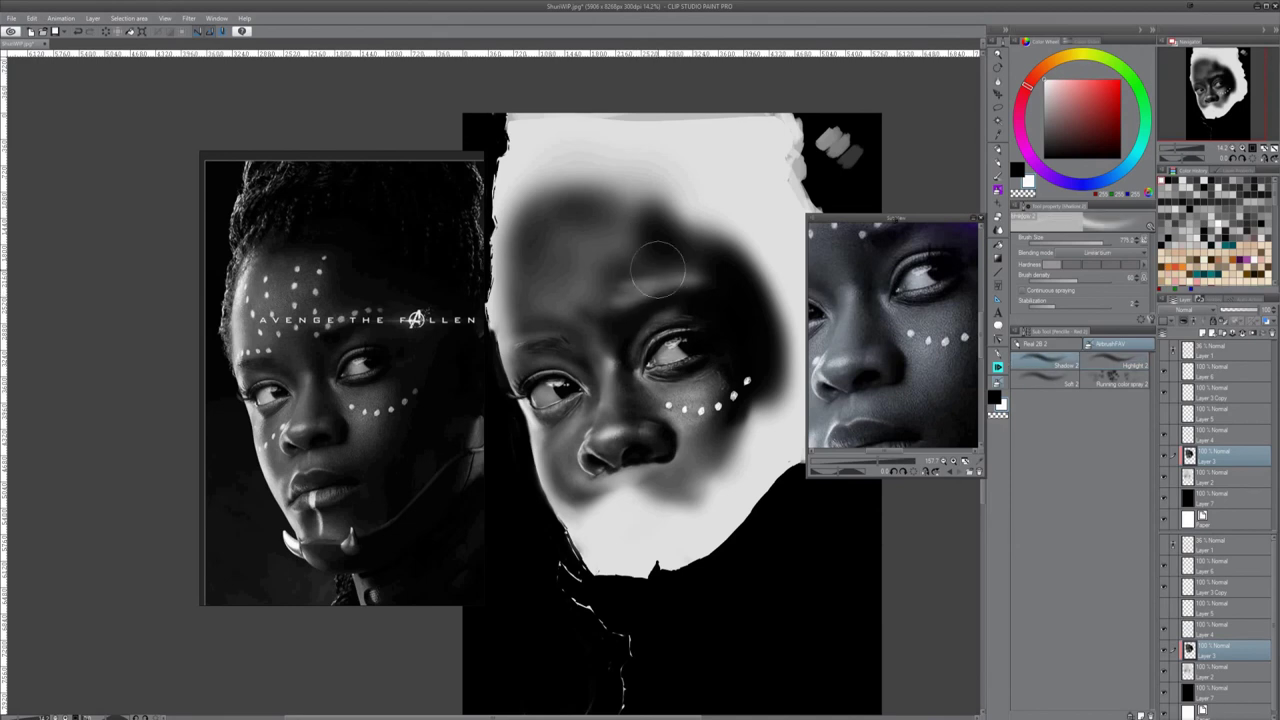
mouse_move(541, 276)
mouse_down()
mouse_move(686, 500)
mouse_move(577, 345)
mouse_move(583, 276)
mouse_move(566, 219)
mouse_move(607, 201)
mouse_move(683, 216)
mouse_move(720, 260)
mouse_up()
Blend the forehead shading on Layer 3 smoothly with an enlarged Blend Master Flash 2 brush
key(j)
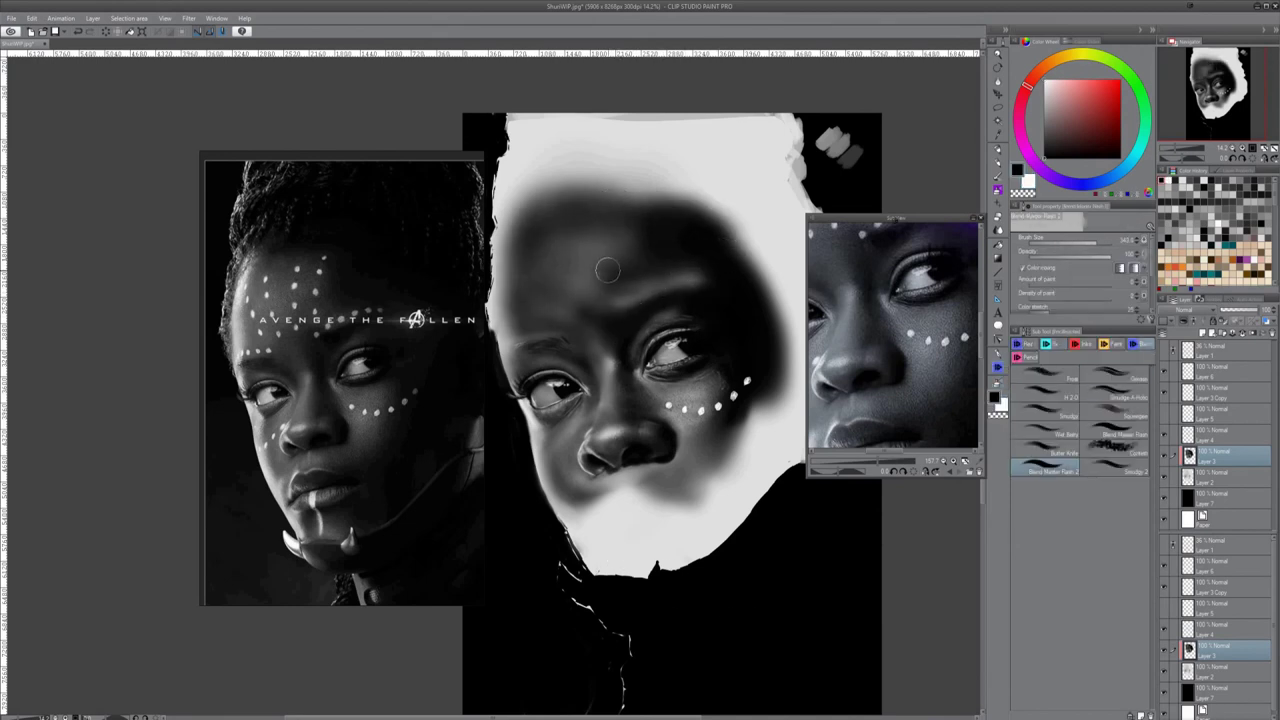
mouse_move(610, 297)
mouse_down()
mouse_move(529, 334)
mouse_move(536, 232)
mouse_up()
key(])
key(])
key(])
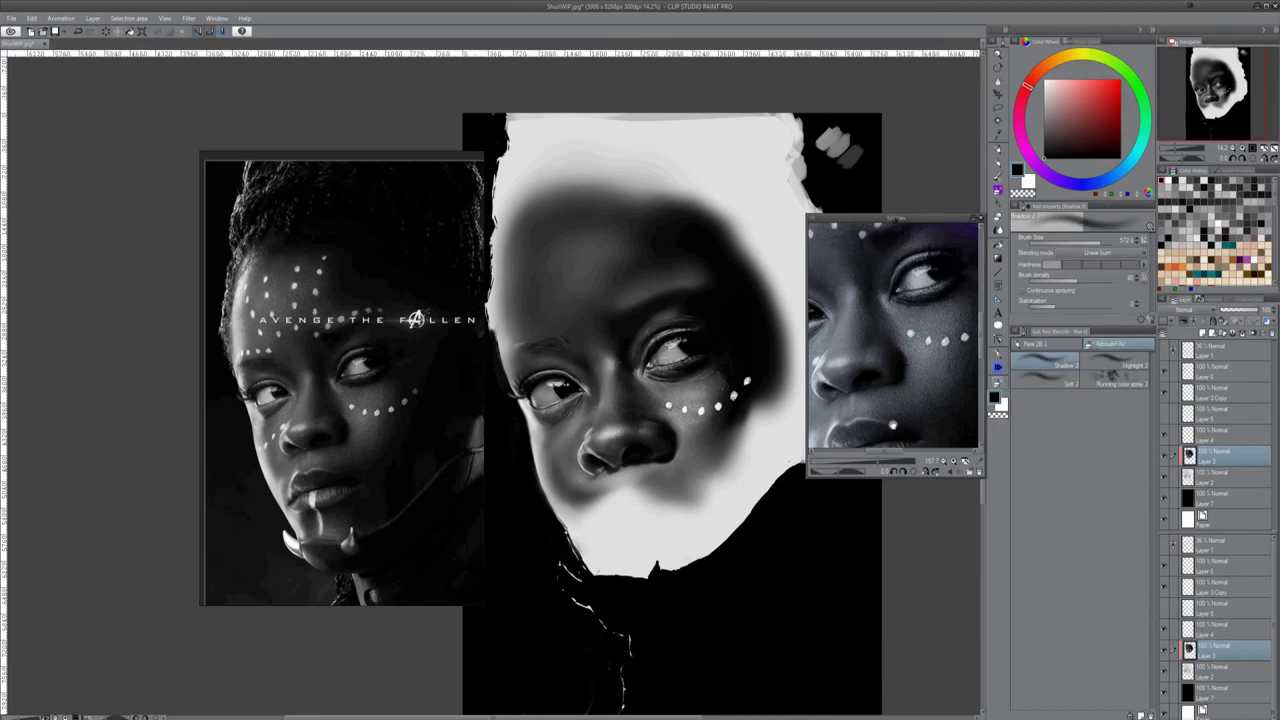
key(b)
key(j)
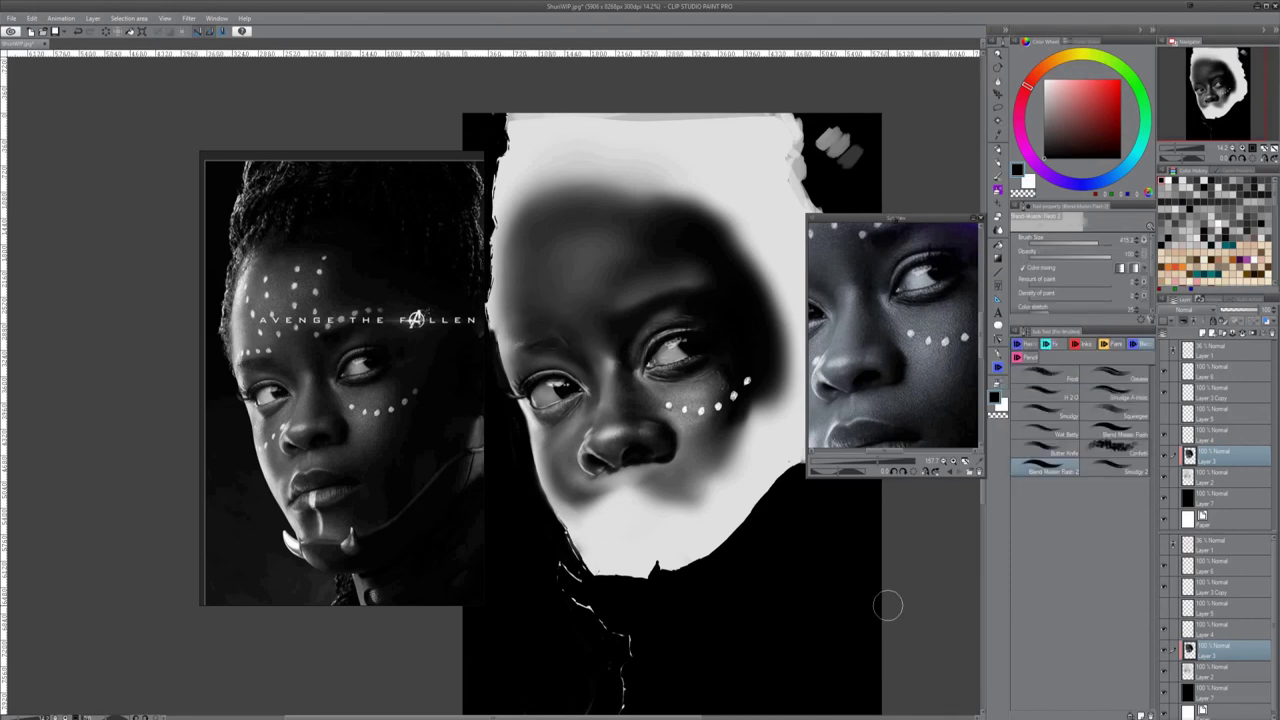
Paint three white face-paint dots on Layer 6 across the narrow cheek beside the nose, under the eye
click(1215, 587)
click(1164, 587)
click(1164, 587)
click(1215, 566)
click(1112, 344)
click(1122, 429)
click(1124, 412)
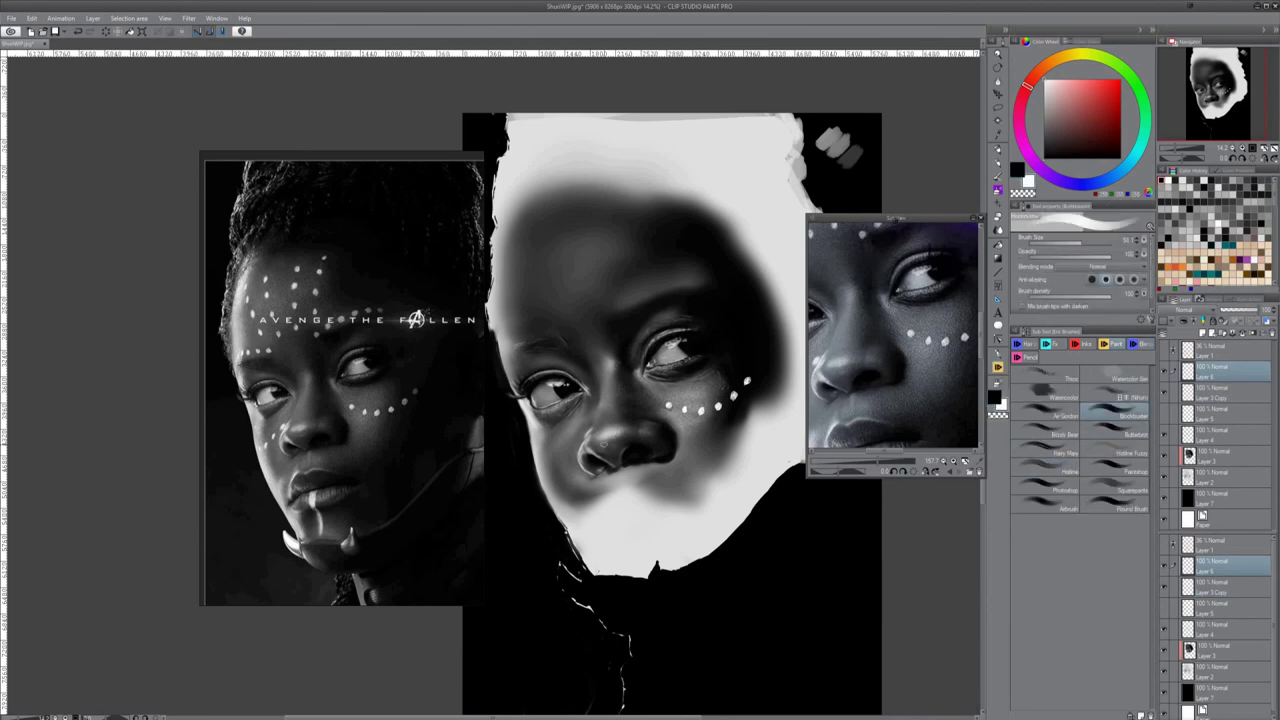
scroll(580, 435, up, 3)
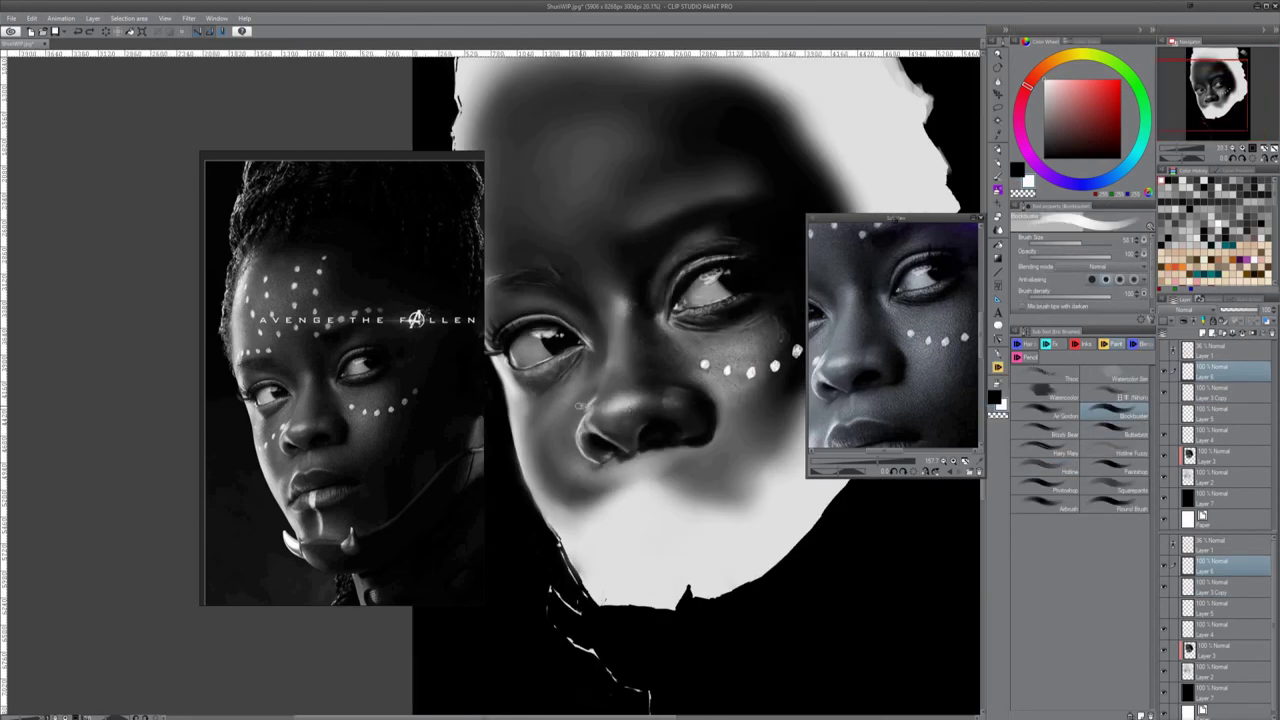
click(581, 405)
click(544, 436)
click(525, 441)
Paint the white face-paint dots on Layer 6 above the eyebrow, starting with one over the brow's inner half
drag(713, 497, 825, 564)
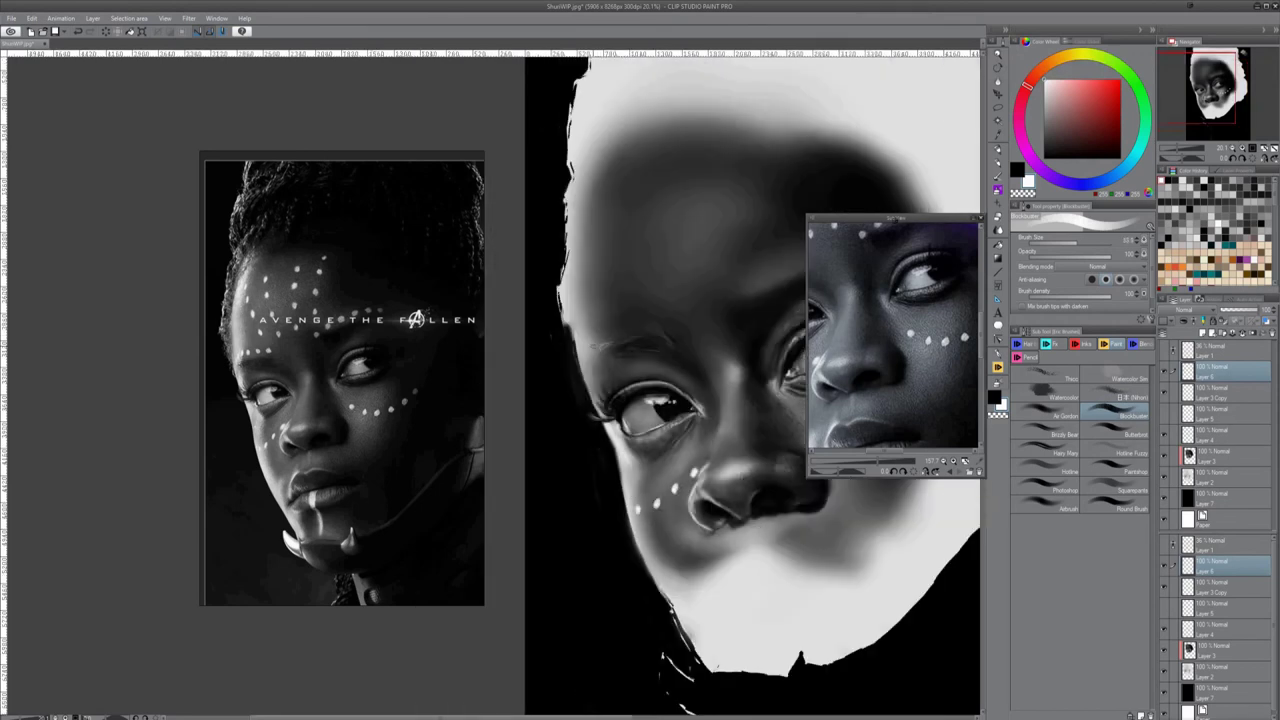
click(661, 318)
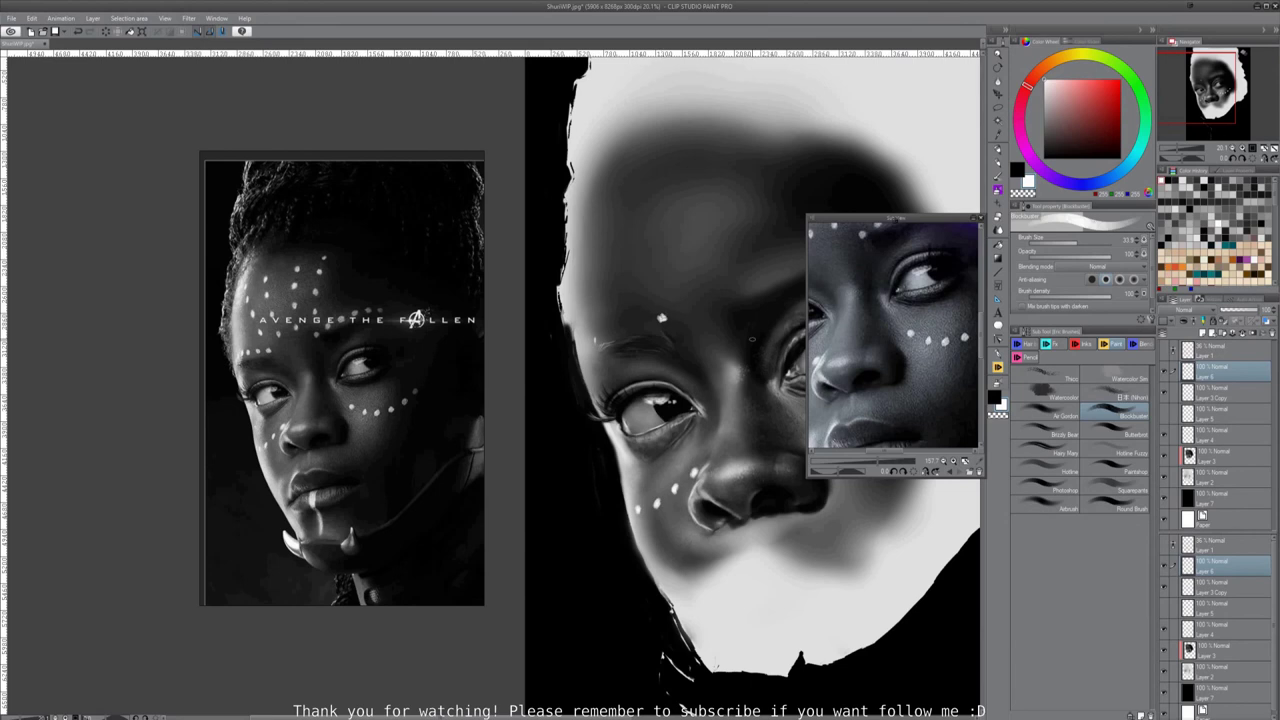